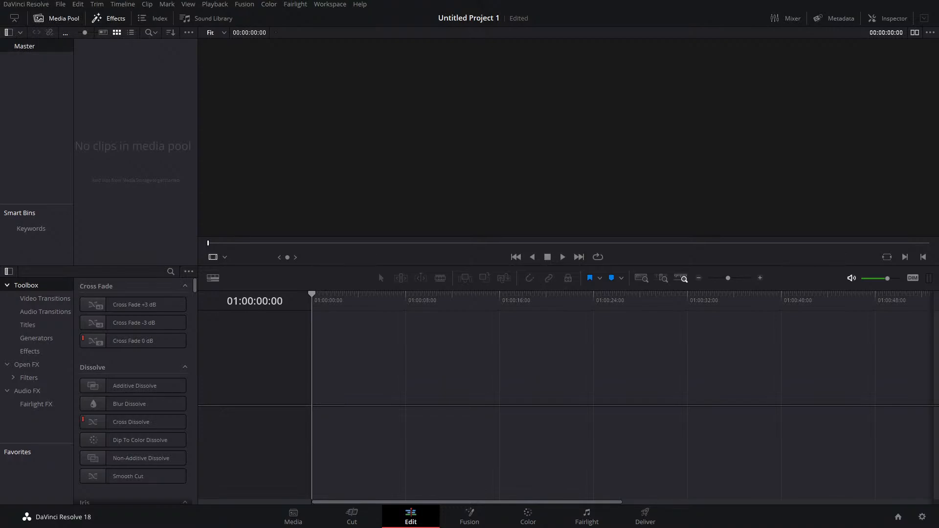
pyautogui.moveTo(188, 5); pyautogui.dragTo(126, 113)
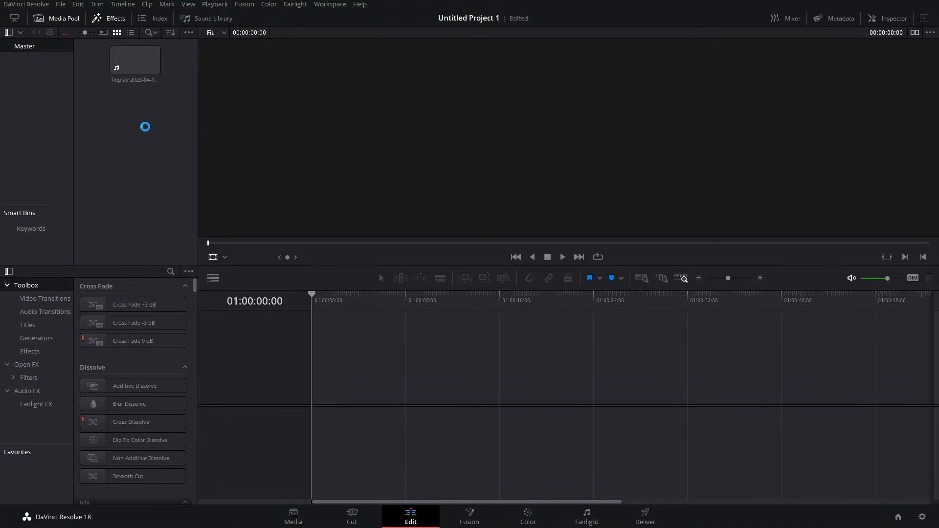
pyautogui.click(122, 62)
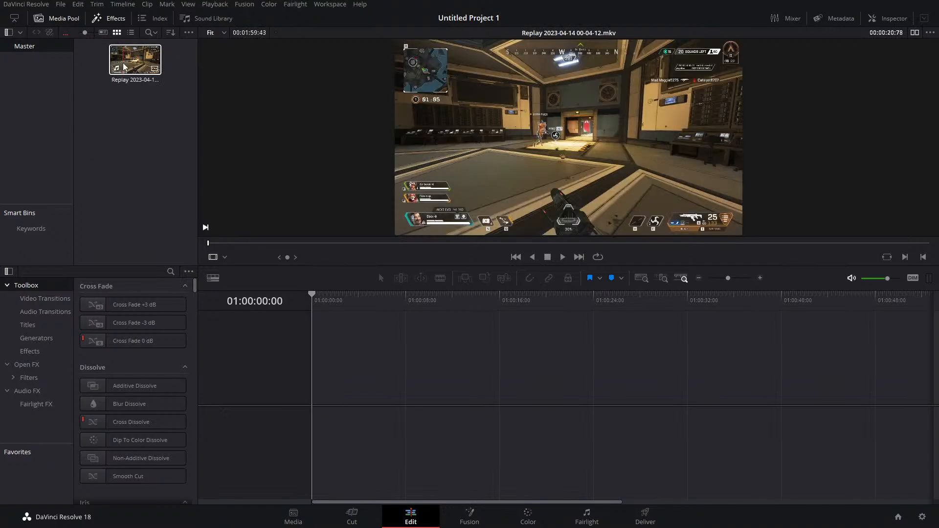
pyautogui.moveTo(143, 63); pyautogui.dragTo(324, 373)
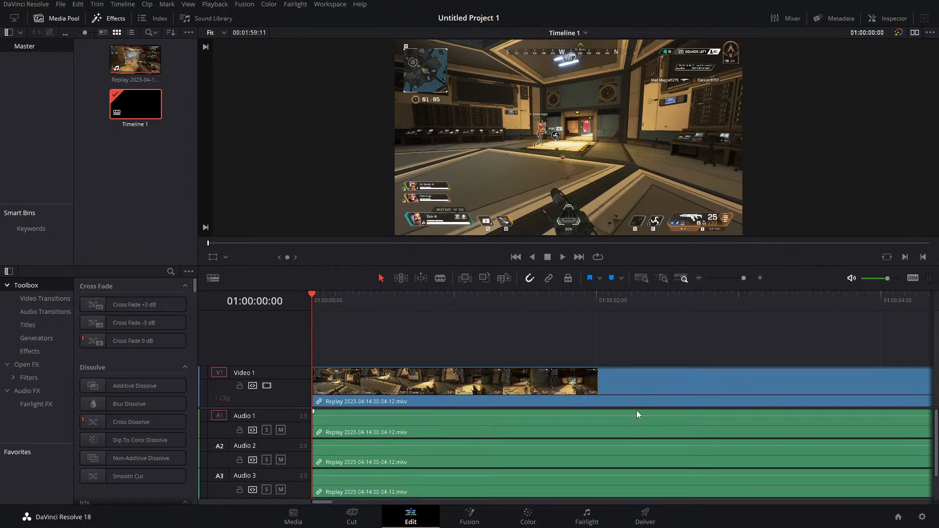
# Step: Delete the replay's audio clips on Audio 2, 3 and 4 and remove the empty tracks
pyautogui.moveTo(637, 406); pyautogui.dragTo(629, 349)
pyautogui.moveTo(744, 277); pyautogui.dragTo(728, 278)
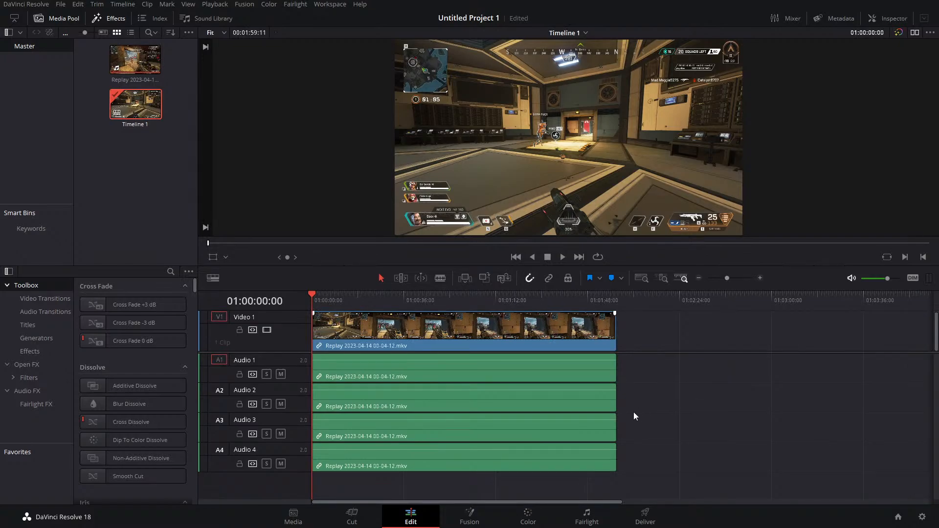
pyautogui.moveTo(633, 412); pyautogui.dragTo(580, 466)
pyautogui.press('Delete')
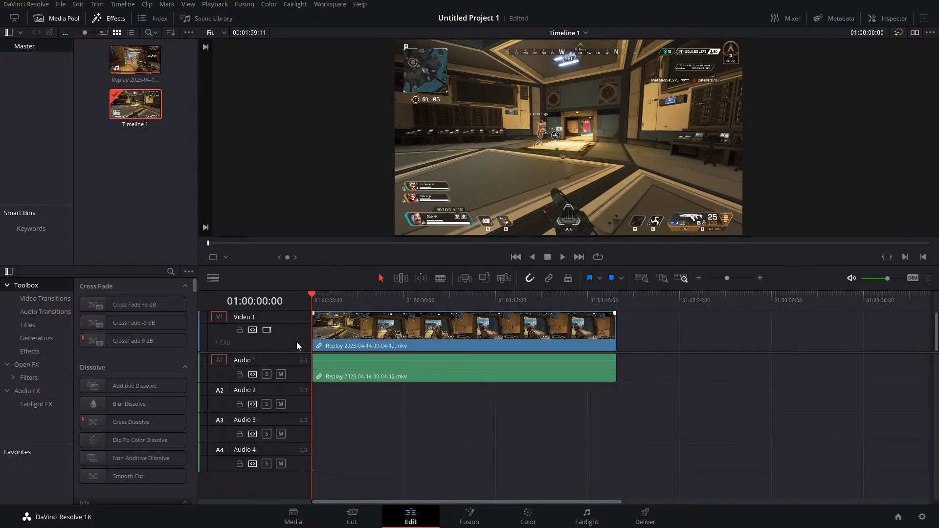
pyautogui.rightClick(296, 341)
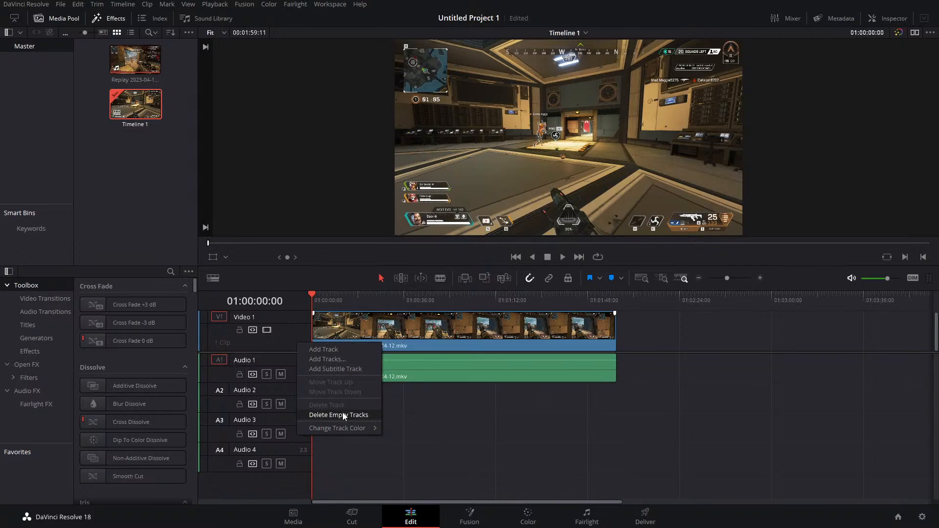
pyautogui.click(343, 415)
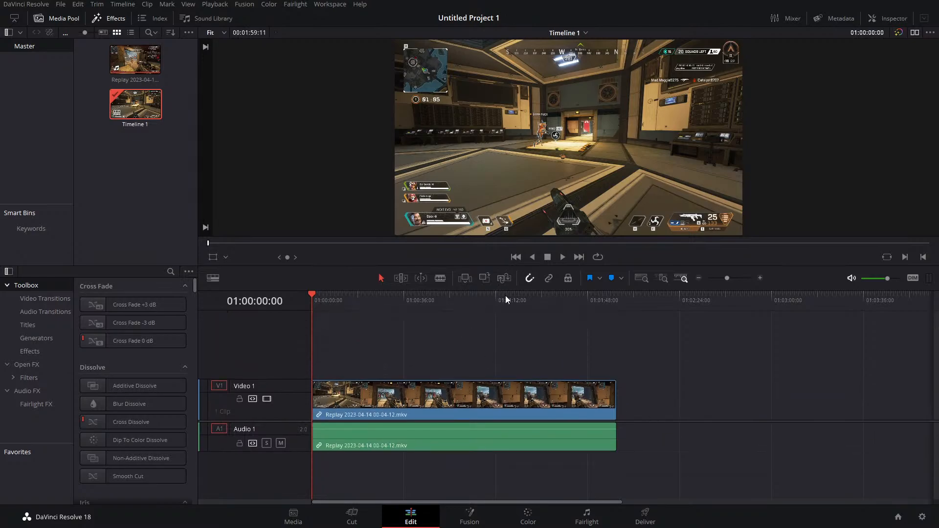
# Step: Move the playhead to the white flash at 01:01:10:12 and add a marker to the video clip there
pyautogui.moveTo(506, 298); pyautogui.dragTo(575, 299)
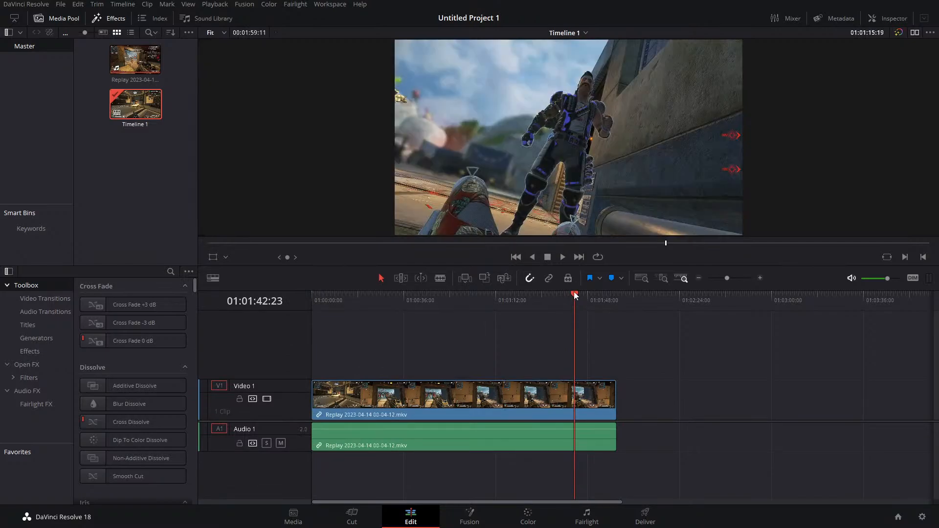
pyautogui.moveTo(574, 292)
pyautogui.mouseDown()
pyautogui.moveTo(563, 304)
pyautogui.moveTo(361, 341)
pyautogui.moveTo(392, 345)
pyautogui.mouseUp()
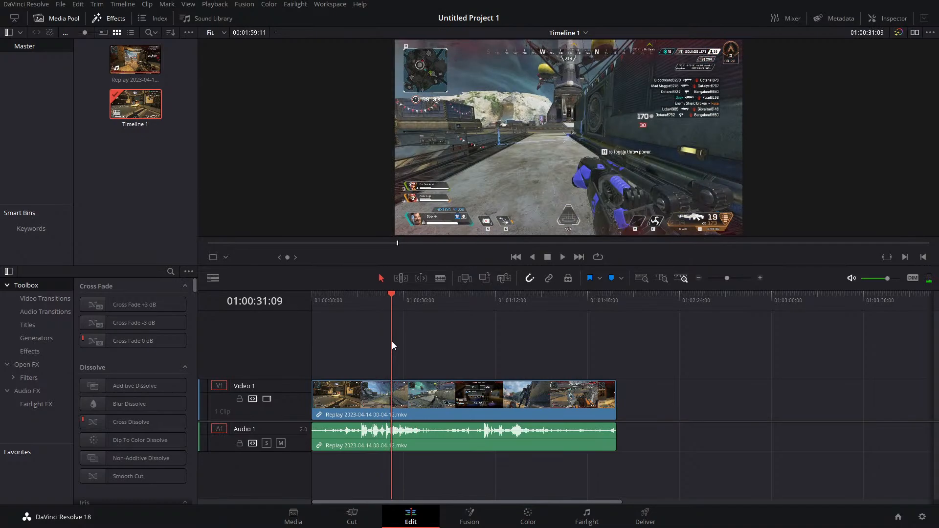
pyautogui.moveTo(391, 341); pyautogui.dragTo(492, 349)
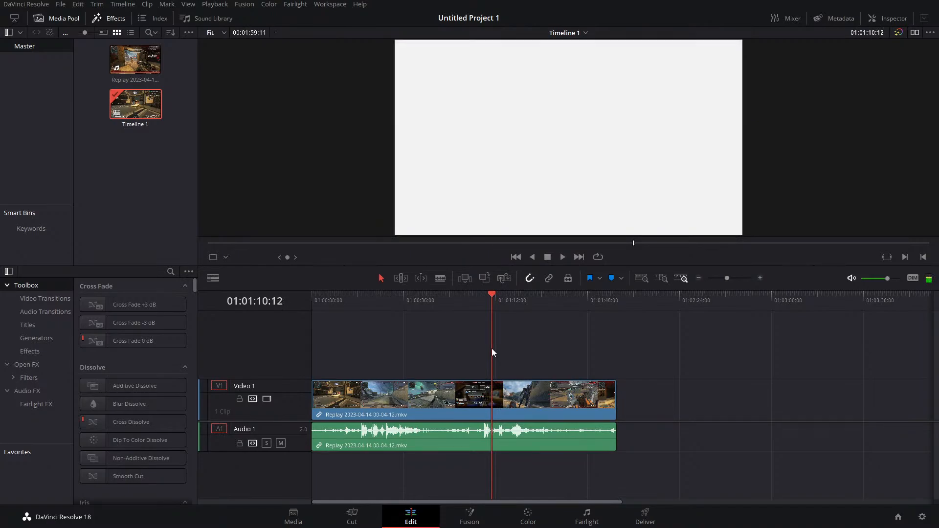
pyautogui.click(509, 394)
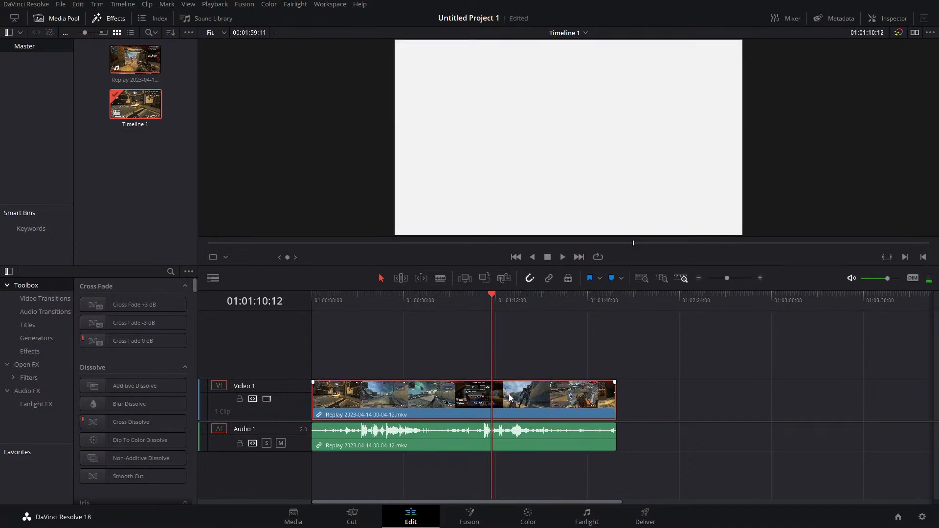
pyautogui.press('m')
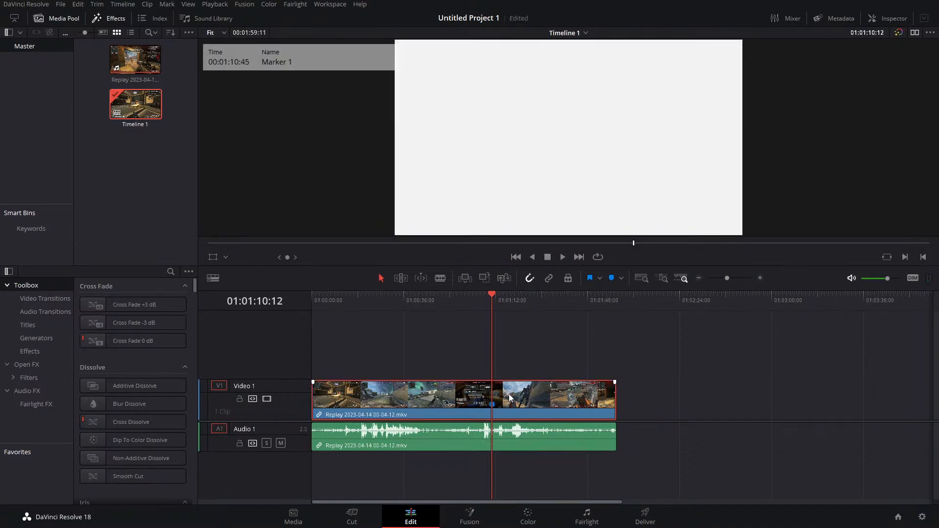
# Step: Split the video clip with the blade at the playhead position 01:01:10:12 and save the project
pyautogui.hotkey('ctrl', 's')
pyautogui.press('b')
pyautogui.click(498, 396)
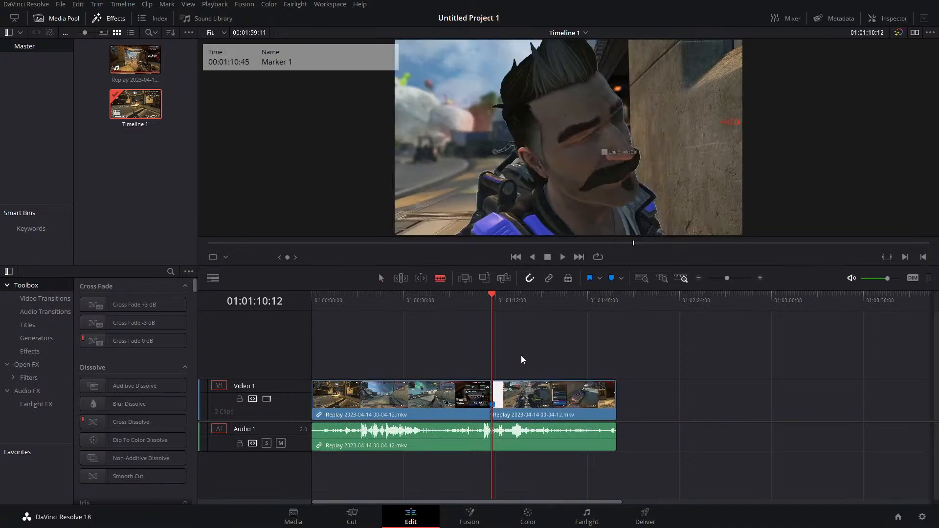
pyautogui.press('a')
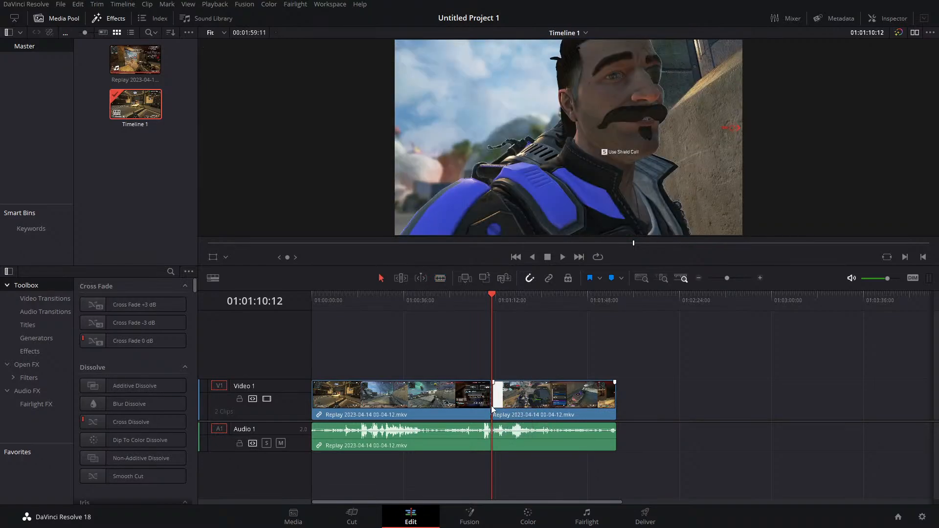
pyautogui.click(493, 407)
pyautogui.hotkey('ctrl', 's')
# Step: Open the second clip in Fusion and add the Sharpen effect between MediaIn1 and MediaOut1
pyautogui.press('q')
pyautogui.press('q')
pyautogui.click(475, 514)
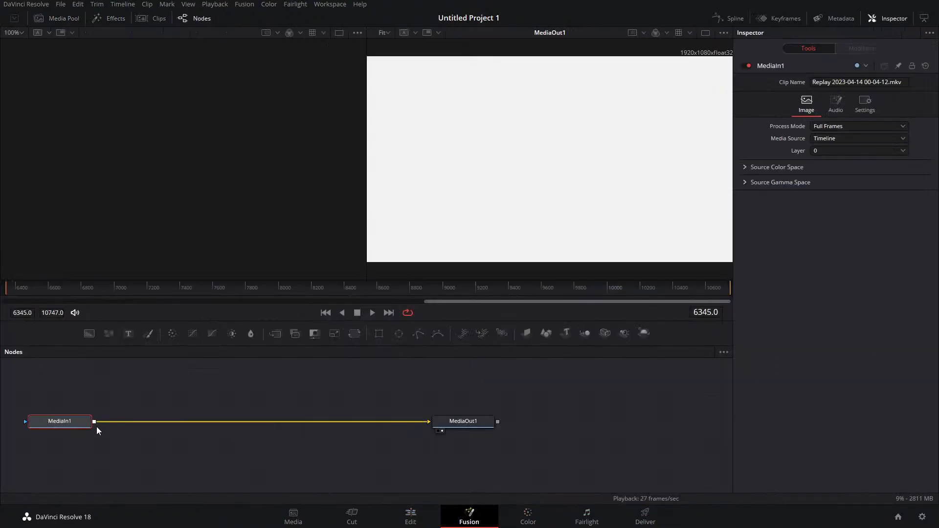
pyautogui.hotkey('shift', 'space')
pyautogui.write('st')
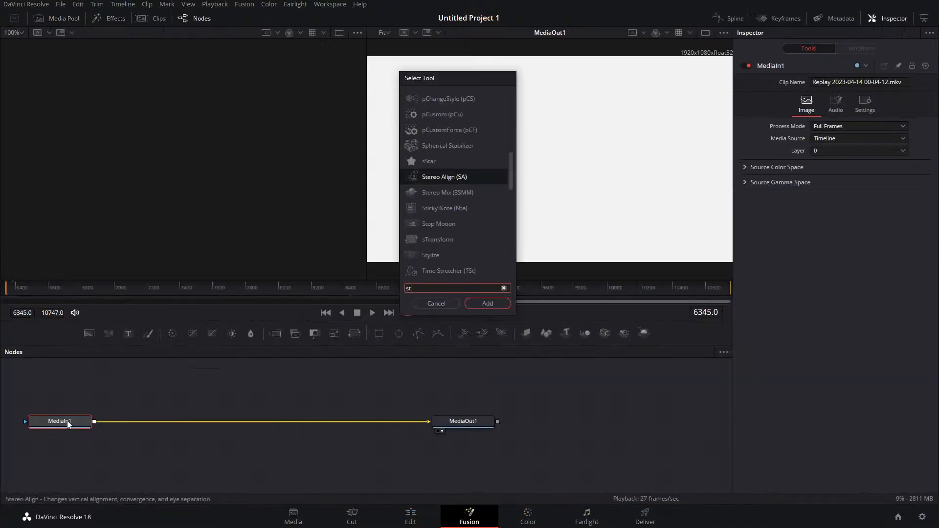
pyautogui.press('BackSpace')
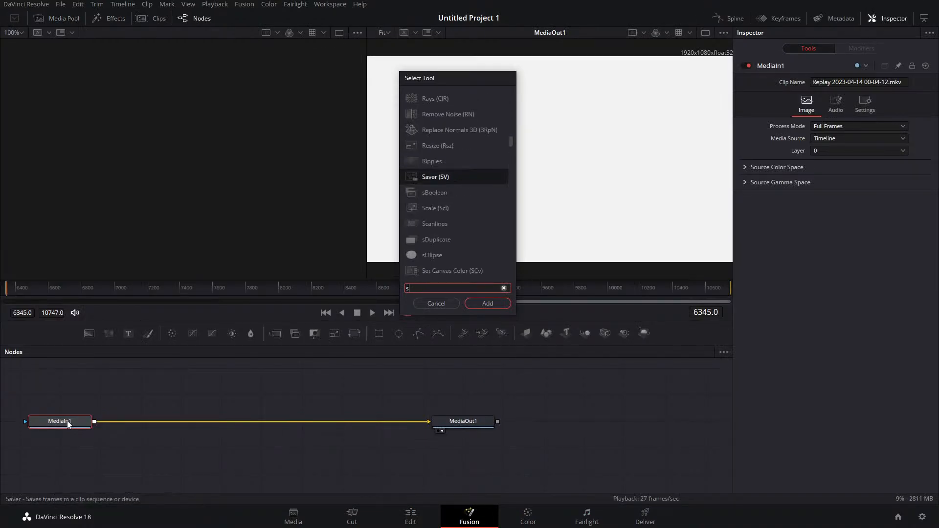
pyautogui.write('harp')
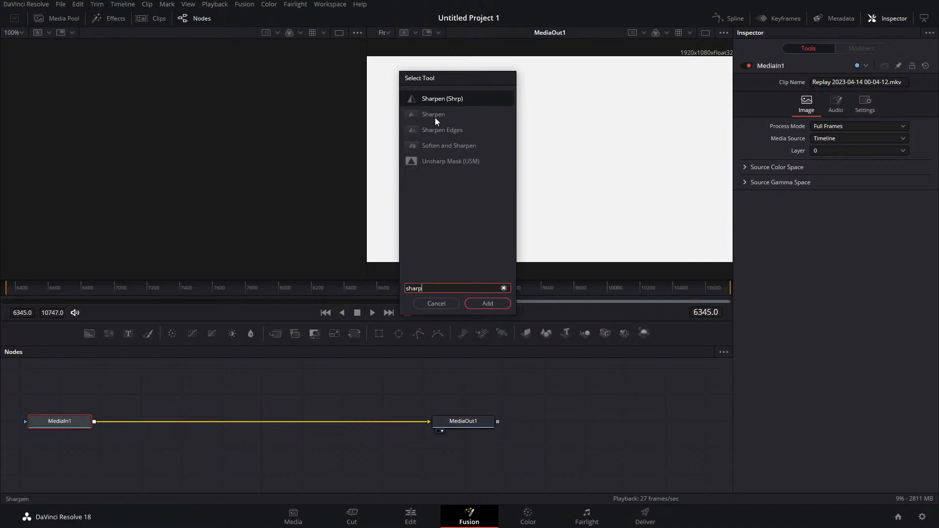
pyautogui.write('en')
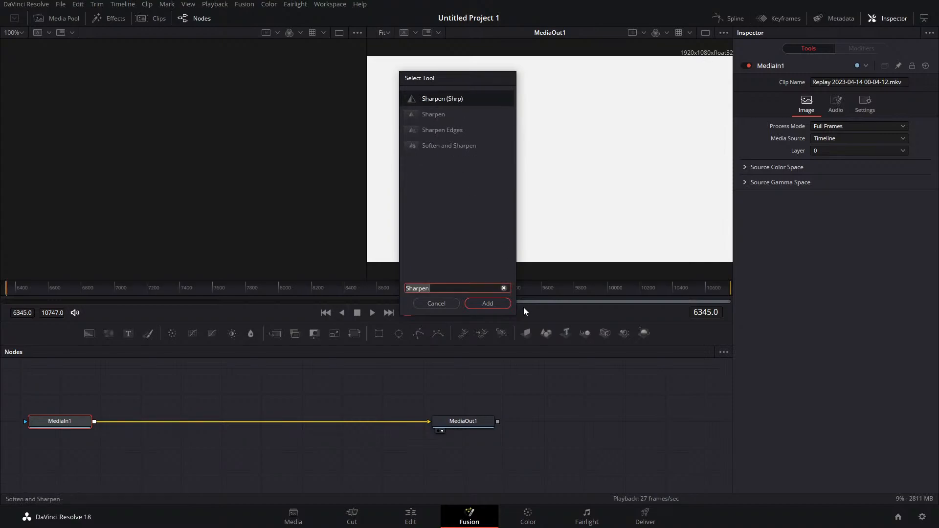
pyautogui.click(437, 114)
pyautogui.click(494, 303)
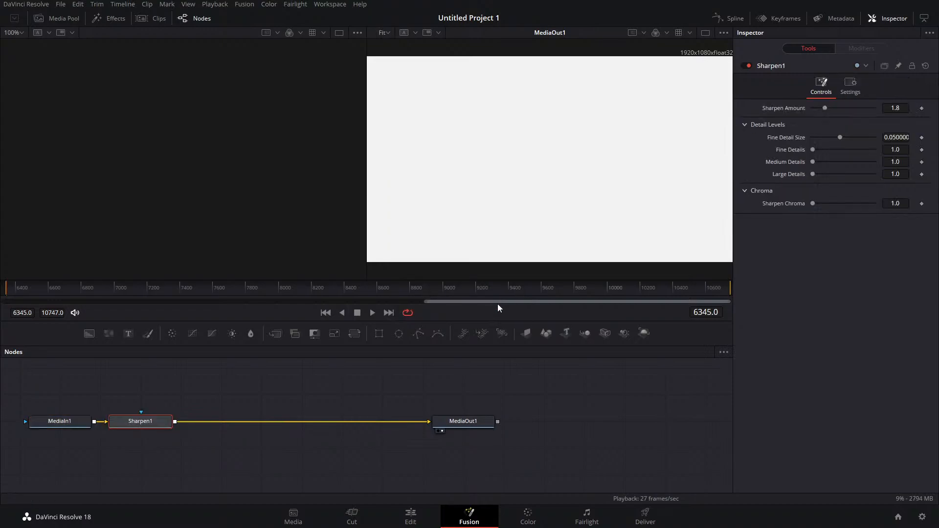
# Step: At frame 7437, set Sharpen Amount to 3.992, Fine Detail Size 0.06031, Fine Details 2.449, Medium Details 1.567 and Large Details 4.307
pyautogui.click(234, 291)
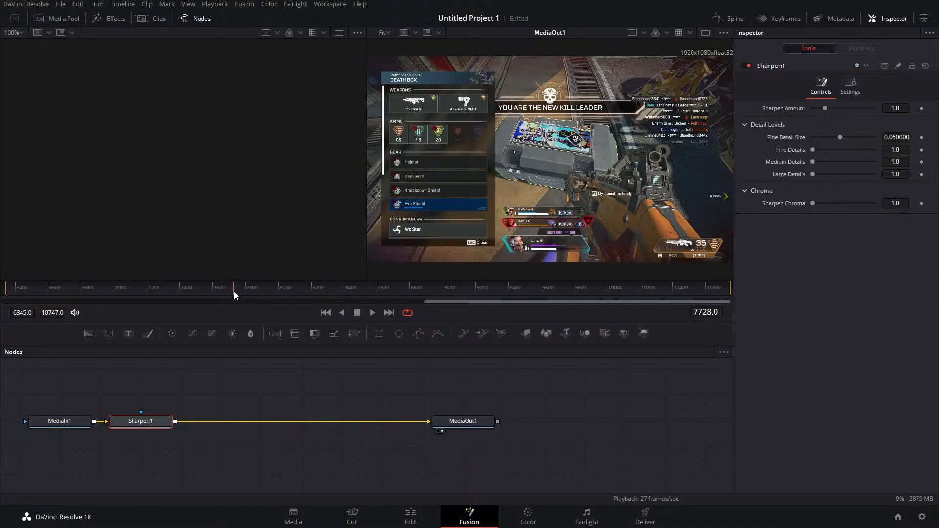
pyautogui.click(193, 292)
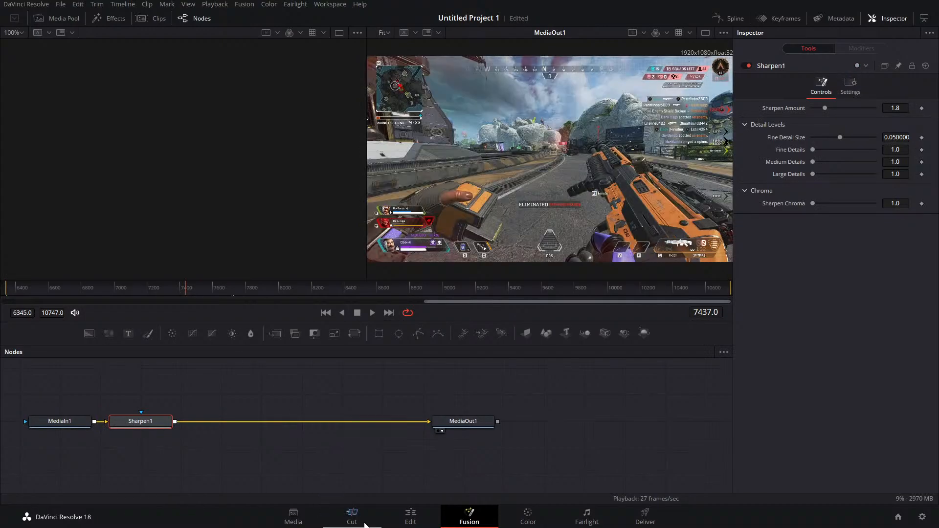
pyautogui.moveTo(827, 108); pyautogui.dragTo(864, 174)
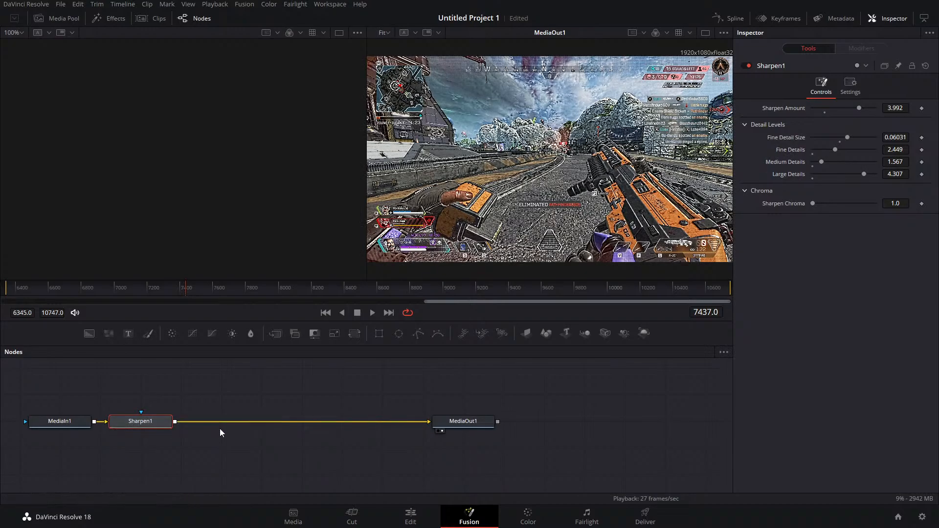
# Step: Delete the Sharpen node and return to the Edit page timeline near the second clip's start
pyautogui.press('Delete')
pyautogui.click(411, 518)
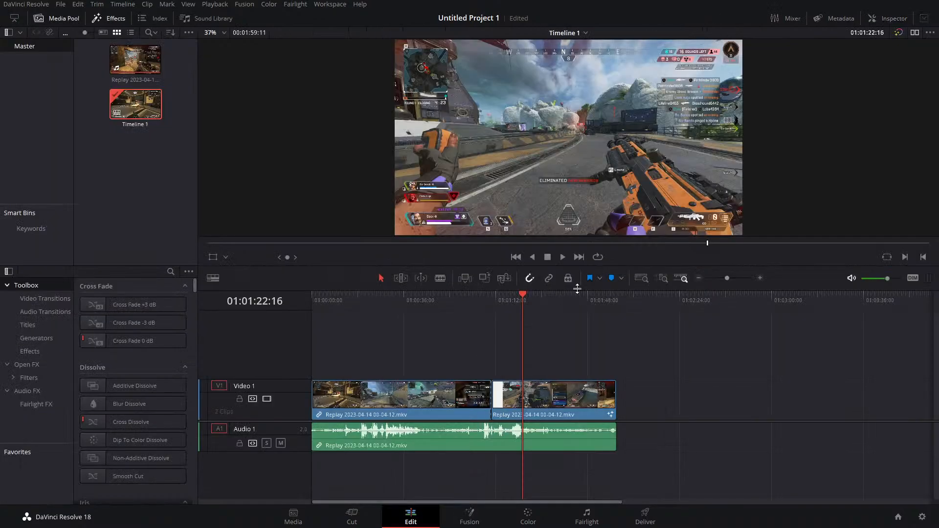
pyautogui.moveTo(523, 295); pyautogui.dragTo(503, 300)
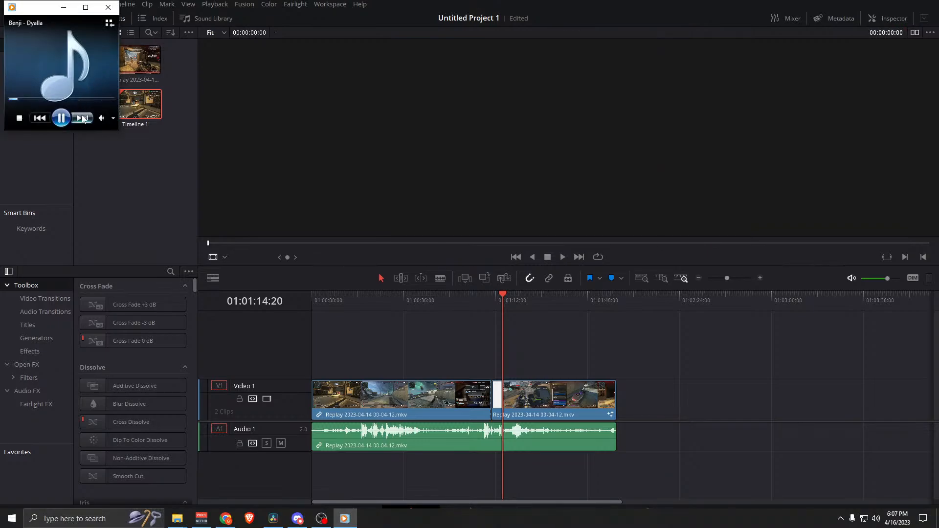
# Step: Skip to the next song in the background music player and minimize the player
pyautogui.click(82, 118)
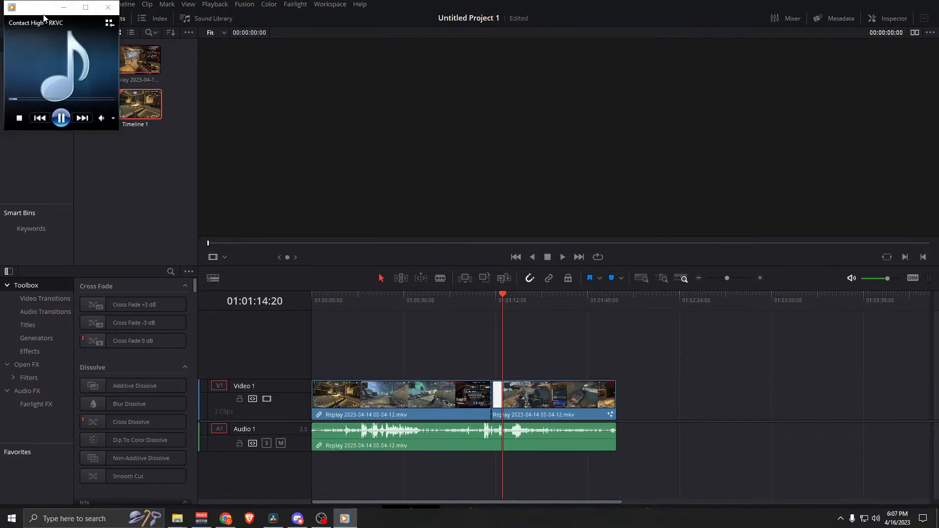
pyautogui.click(58, 8)
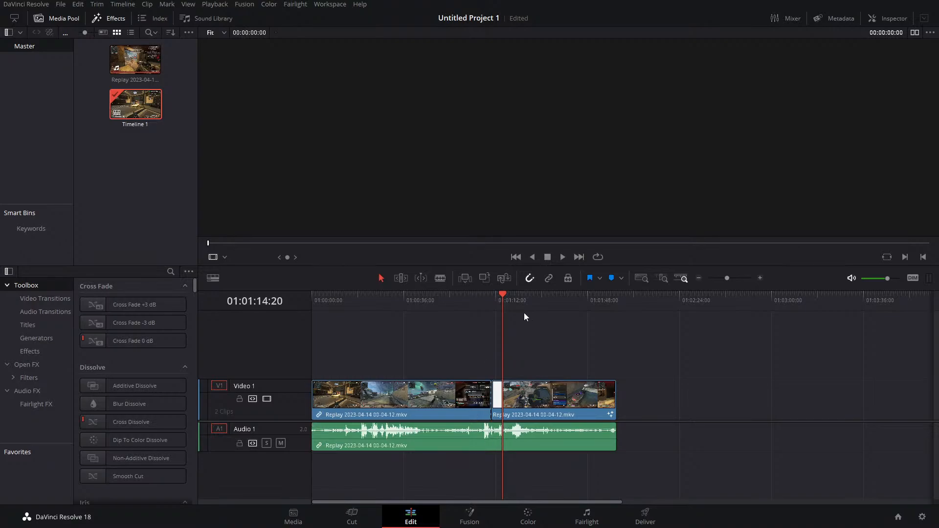
# Step: Step the playhead to the end of the white flash at 01:01:16:01 and split the second video clip there
pyautogui.click(503, 297)
pyautogui.moveTo(503, 297); pyautogui.dragTo(510, 298)
pyautogui.press('Left')
pyautogui.press('Left')
pyautogui.press('Left')
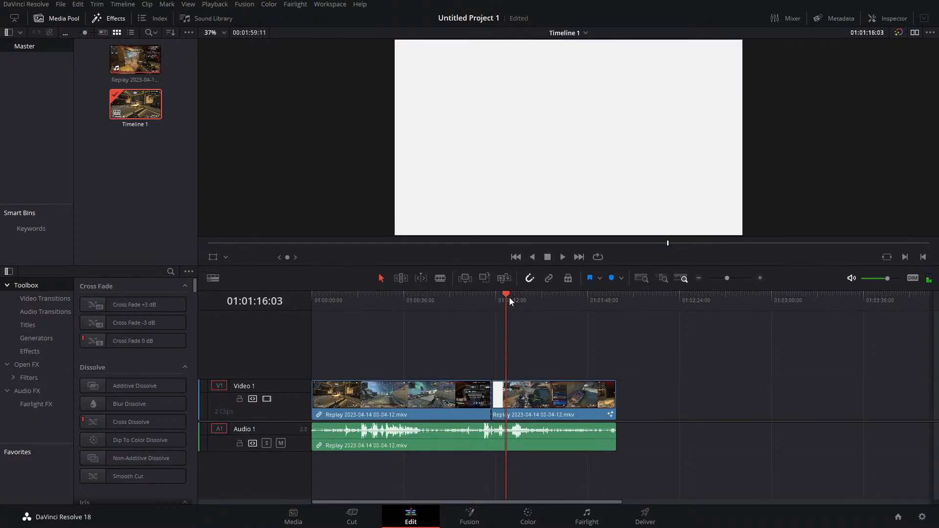
pyautogui.press('Right')
pyautogui.press('Left')
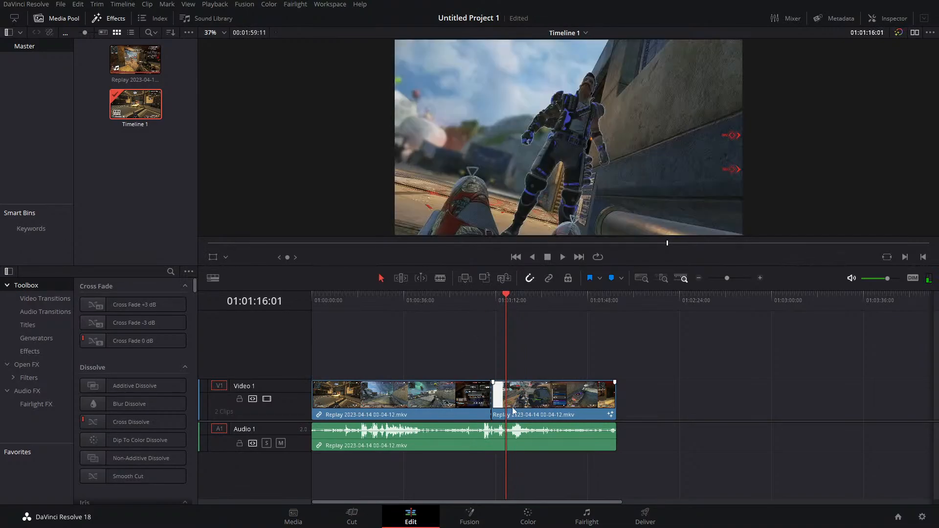
pyautogui.click(521, 418)
pyautogui.hotkey('ctrl', '\\')
# Step: Move the cut between the first two video clips from the white flash to 01:01:10:16
pyautogui.click(493, 305)
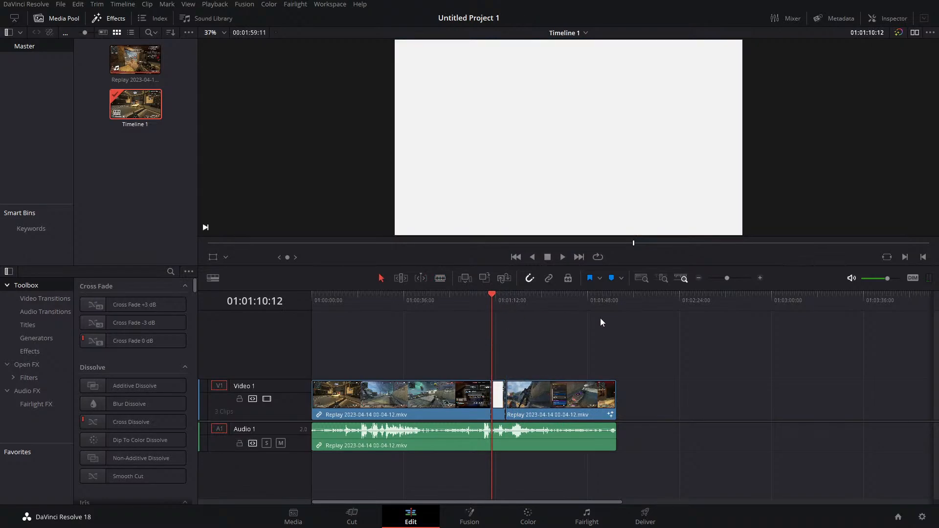
pyautogui.press('Right')
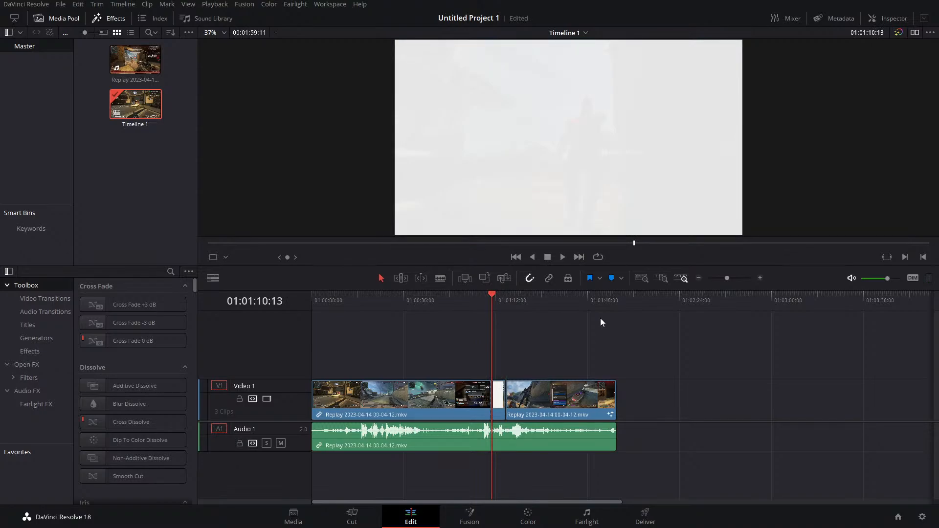
pyautogui.press('Right')
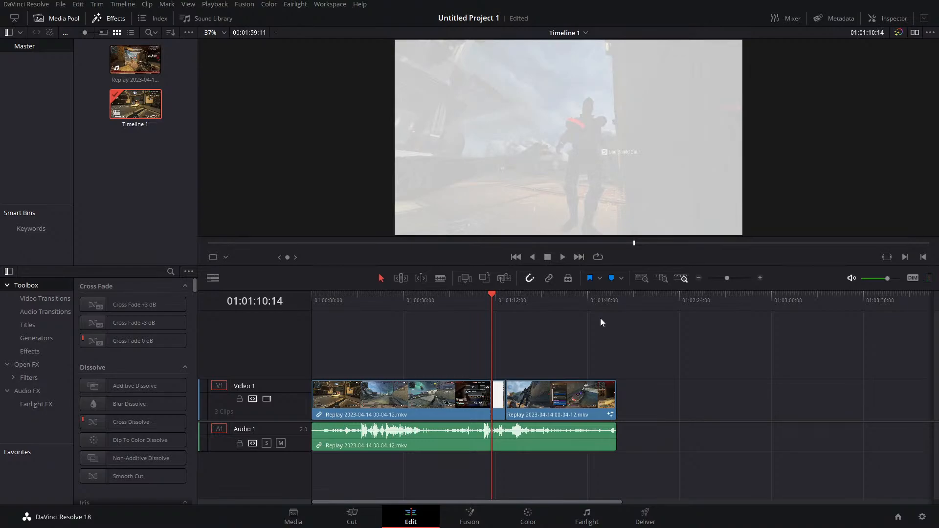
pyautogui.press('Right')
pyautogui.press('Right')
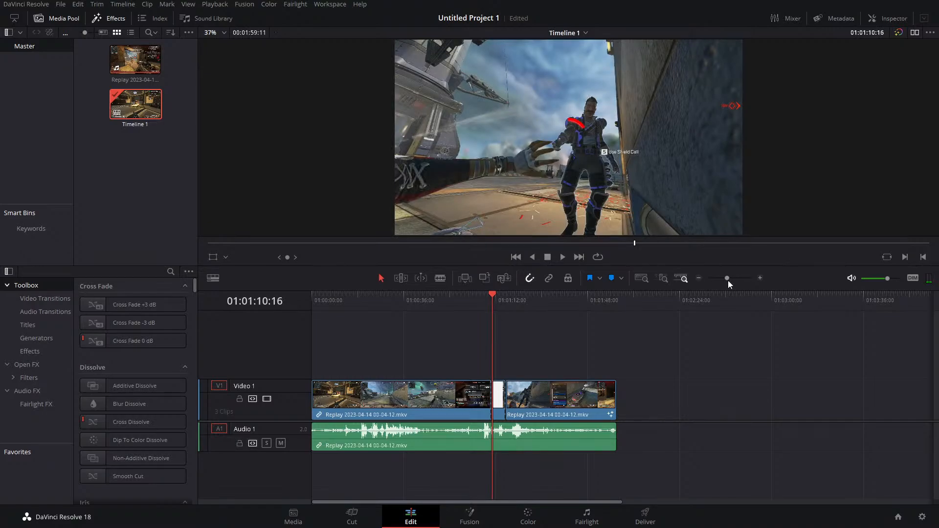
pyautogui.moveTo(728, 280); pyautogui.dragTo(747, 278)
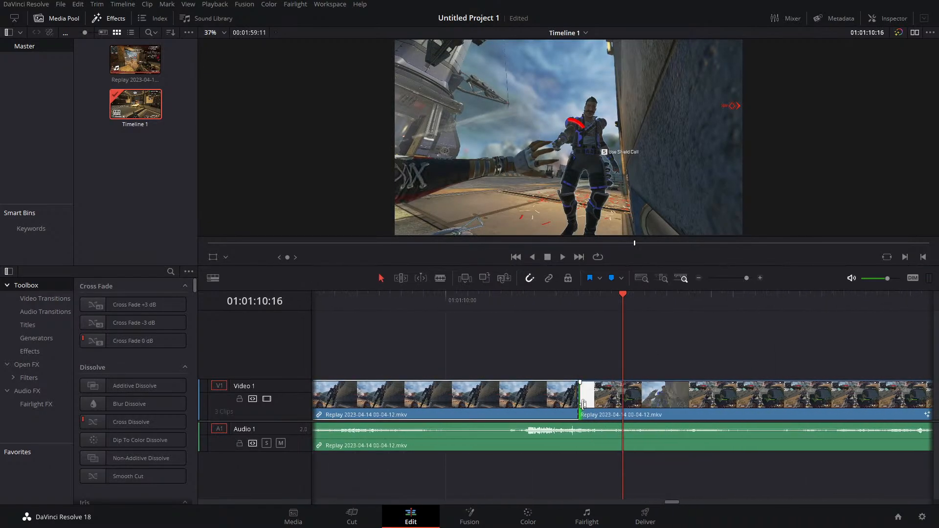
pyautogui.moveTo(584, 404); pyautogui.dragTo(623, 403)
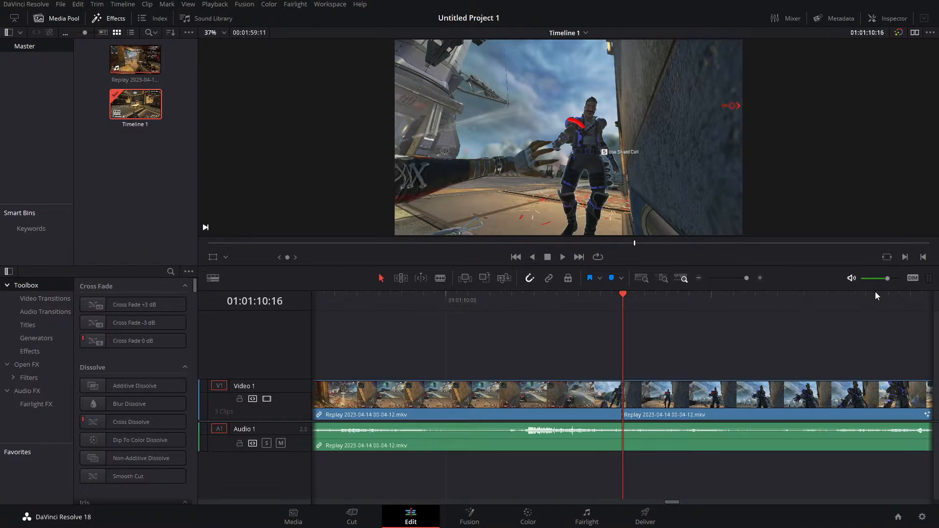
# Step: Play into the second clip and park the playhead at 01:01:12:18, on the close-up face with the "Use Shield Cell" prompt
pyautogui.click(852, 279)
pyautogui.click(853, 279)
pyautogui.click(583, 443)
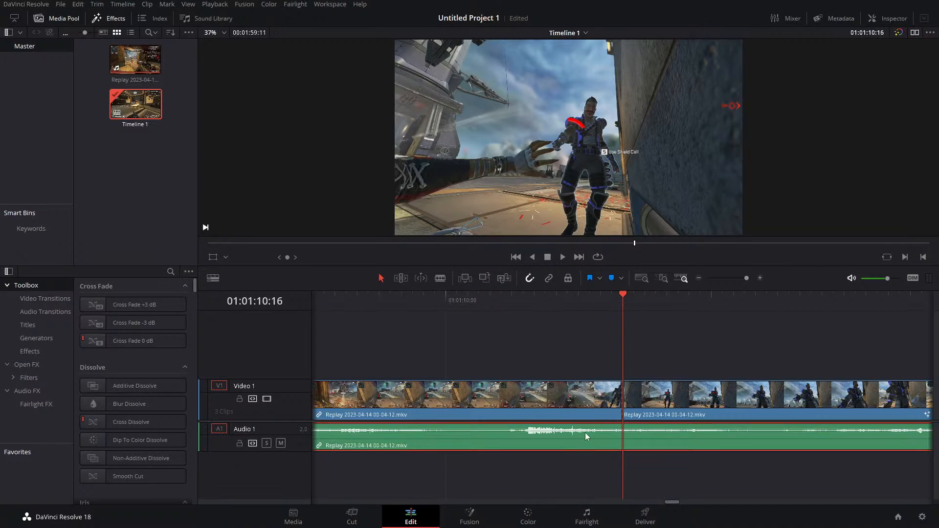
pyautogui.moveTo(626, 309); pyautogui.dragTo(486, 331)
pyautogui.press('space')
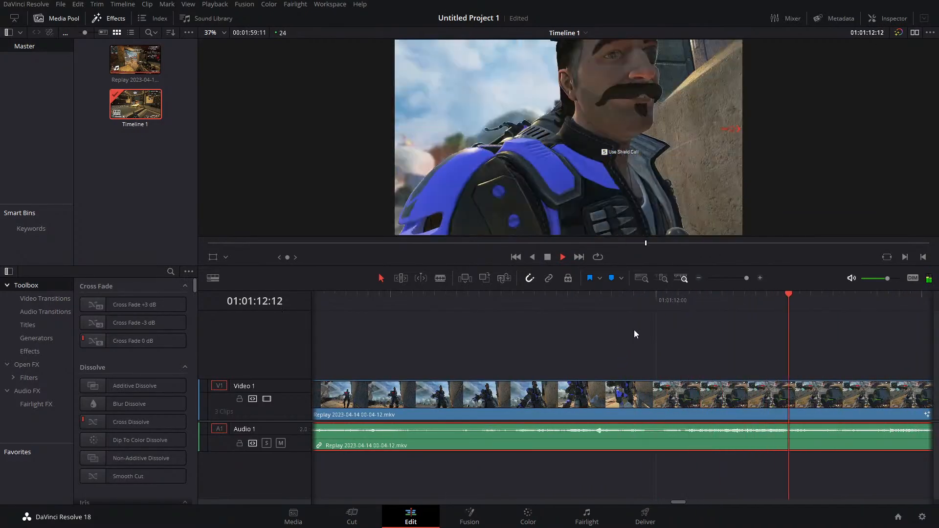
pyautogui.moveTo(637, 307); pyautogui.dragTo(442, 314)
pyautogui.click(722, 278)
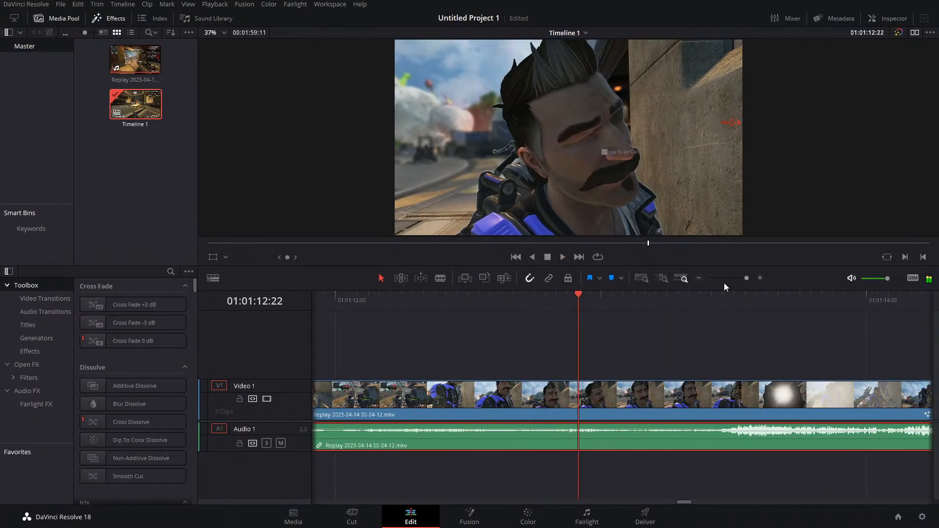
pyautogui.click(744, 278)
pyautogui.moveTo(623, 298); pyautogui.dragTo(607, 324)
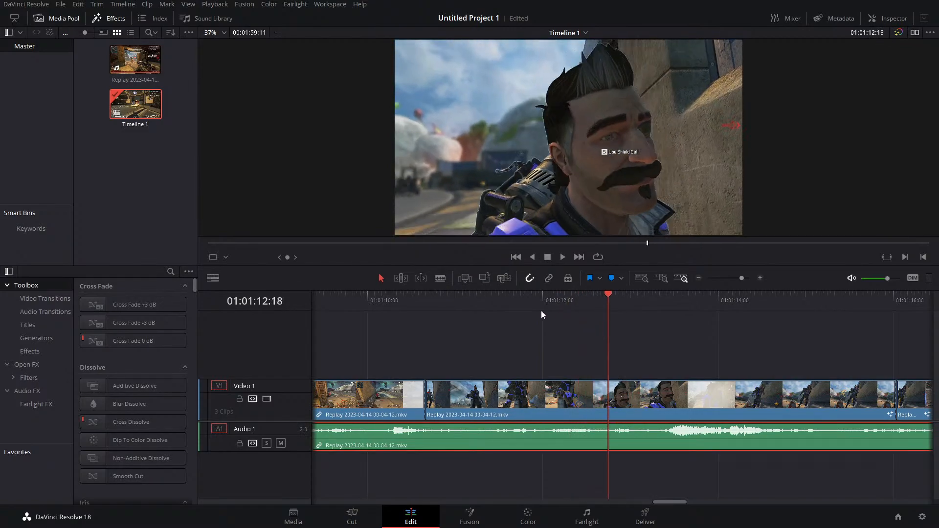
pyautogui.moveTo(737, 278); pyautogui.dragTo(732, 279)
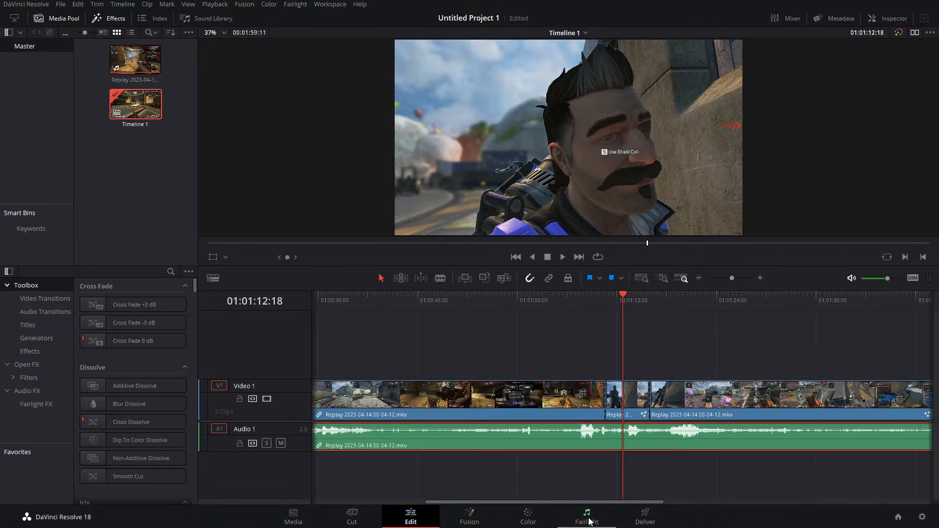
# Step: Switch to the Color page and hide the gallery, clip thumbnails and timeline strip to enlarge the viewer
pyautogui.click(528, 517)
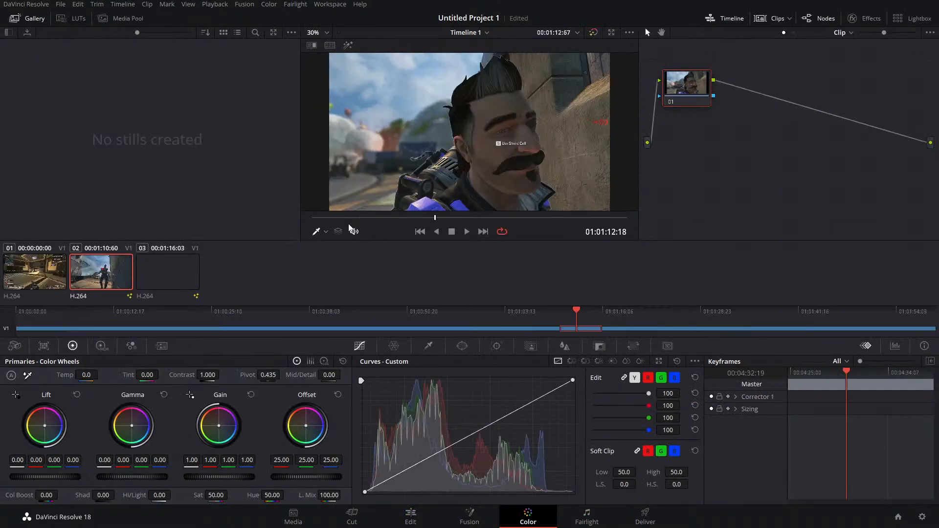
pyautogui.scroll(3, 511, 140)
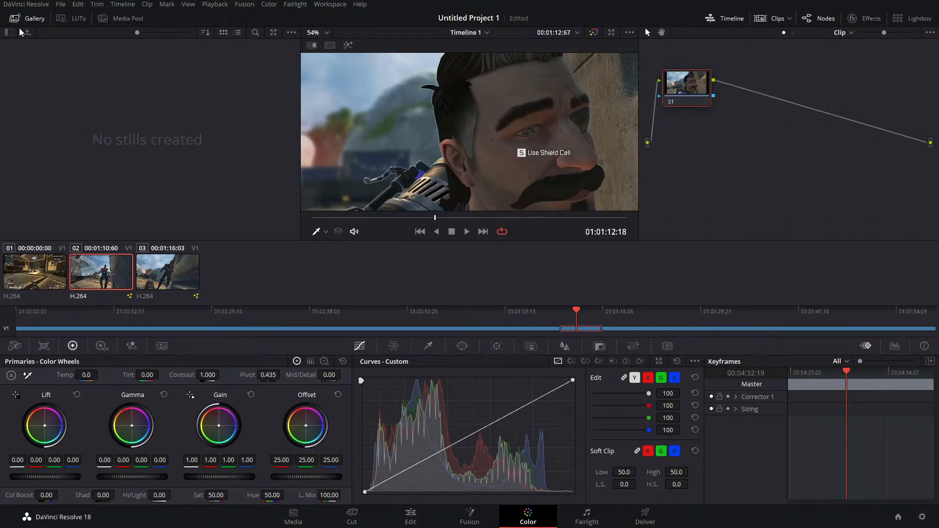
pyautogui.click(35, 19)
pyautogui.click(777, 18)
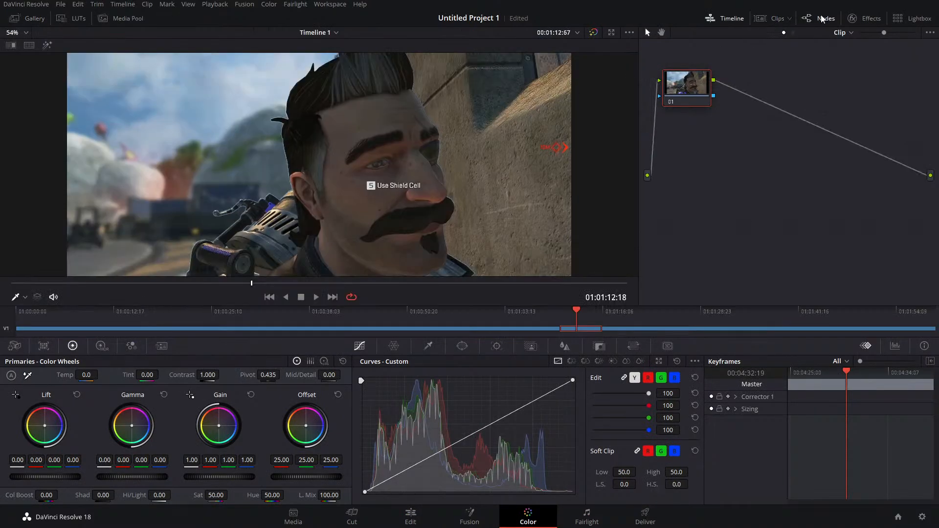
pyautogui.click(728, 18)
pyautogui.scroll(3, 369, 174)
pyautogui.moveTo(369, 175); pyautogui.dragTo(245, 146)
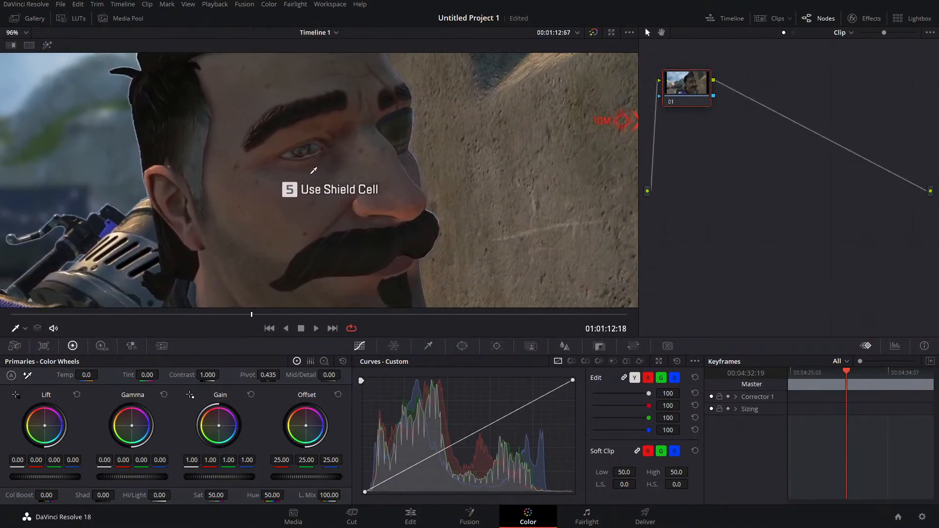
pyautogui.click(463, 346)
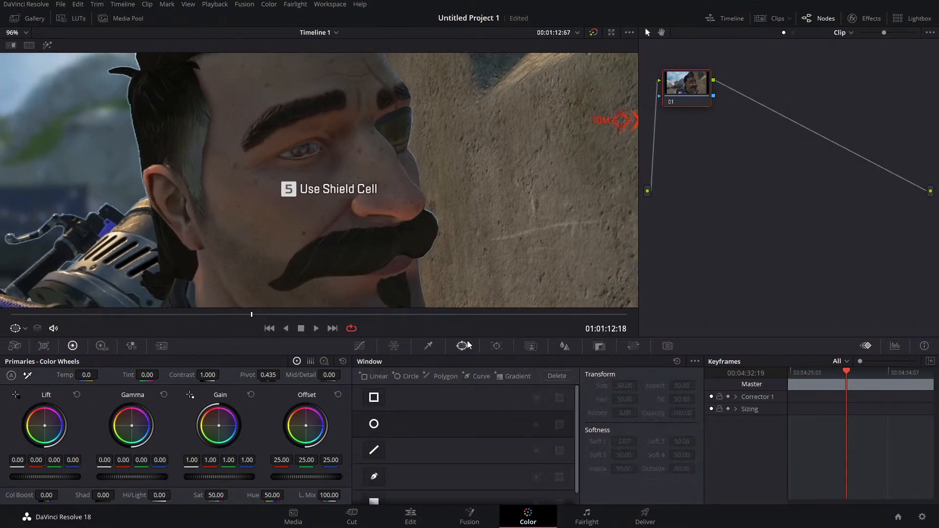
pyautogui.click(373, 398)
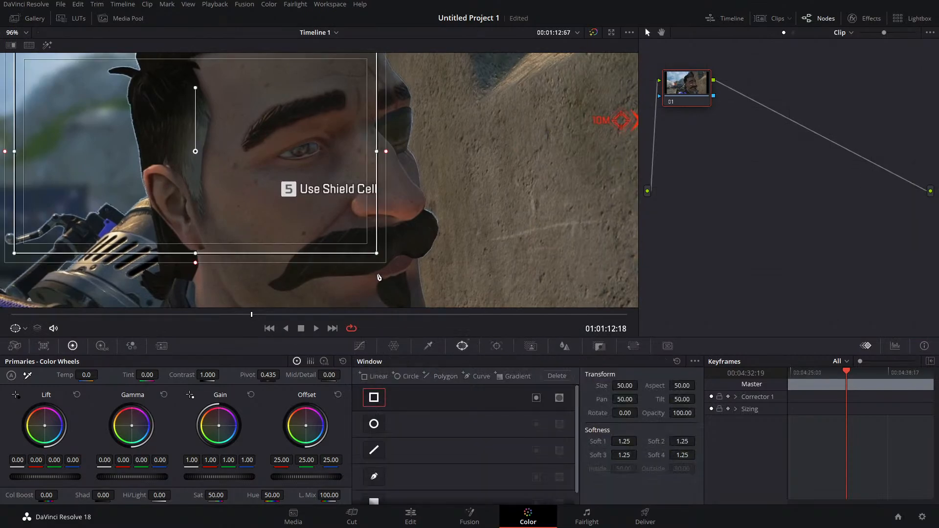
pyautogui.moveTo(201, 156); pyautogui.dragTo(323, 191)
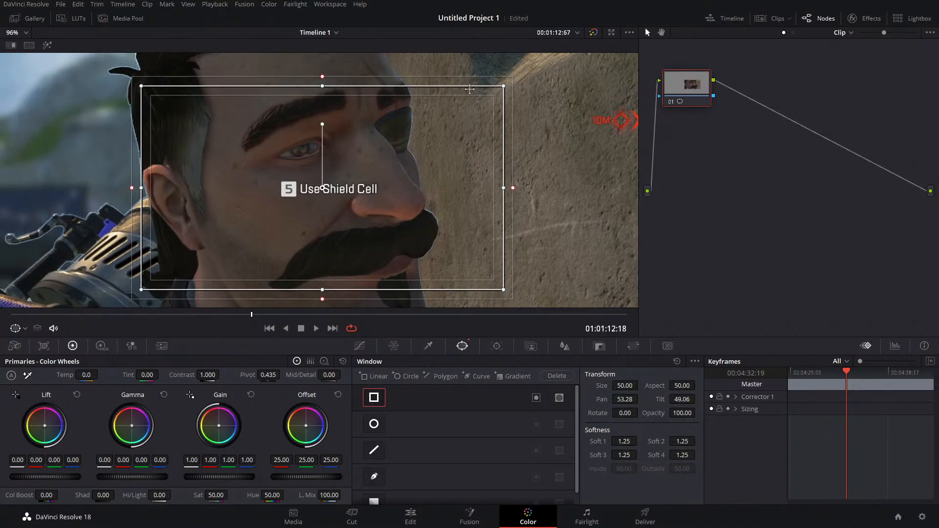
pyautogui.moveTo(503, 89); pyautogui.dragTo(390, 182)
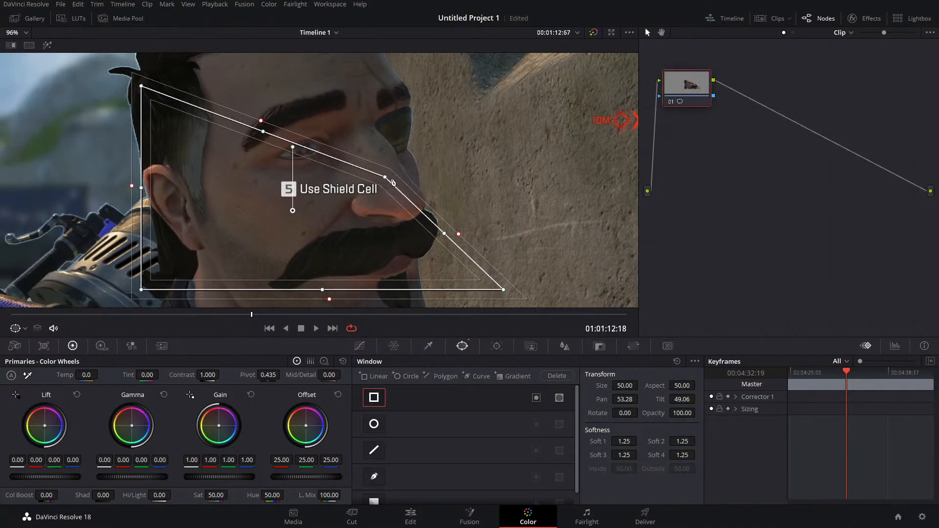
pyautogui.press('Delete')
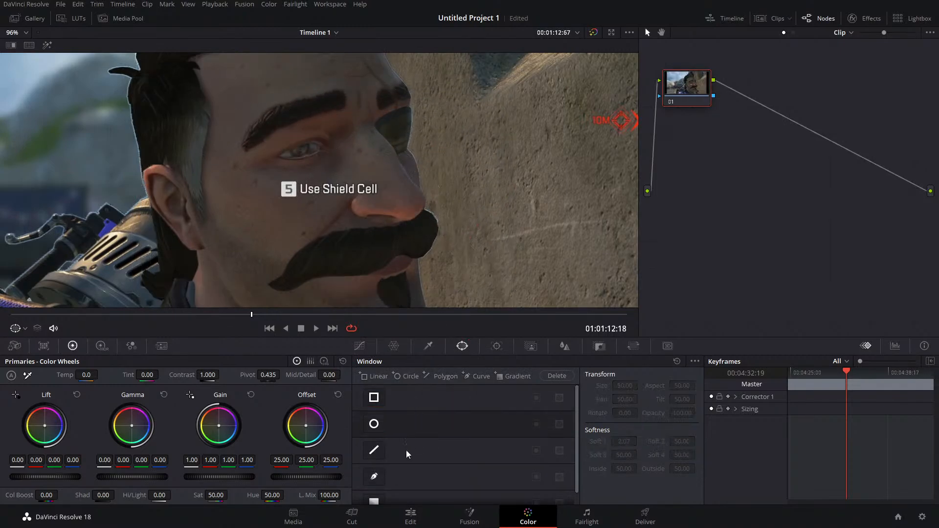
# Step: Fit a rectangular window closely around the "Use Shield Cell" prompt, at about pan 53.5 and tilt 49.3
pyautogui.click(377, 397)
pyautogui.moveTo(191, 171); pyautogui.dragTo(327, 197)
pyautogui.moveTo(332, 77); pyautogui.dragTo(330, 173)
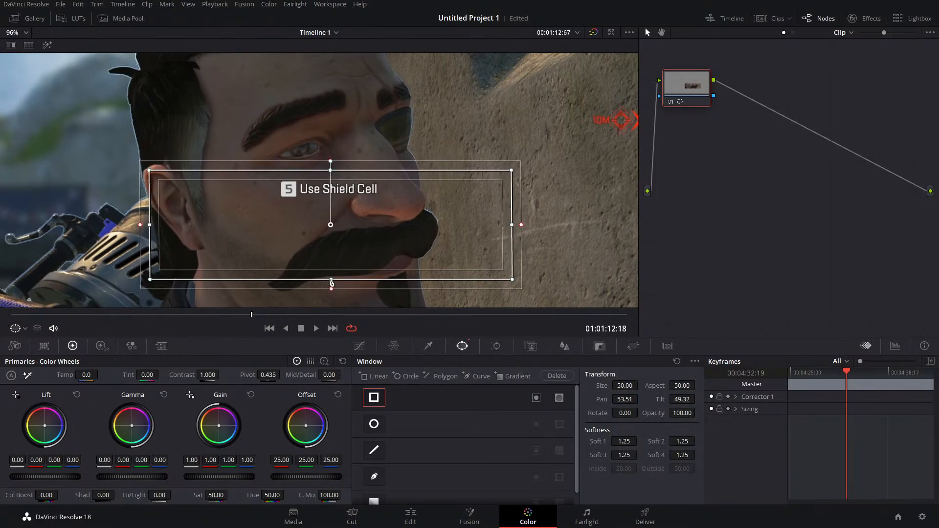
pyautogui.moveTo(331, 279); pyautogui.dragTo(335, 210)
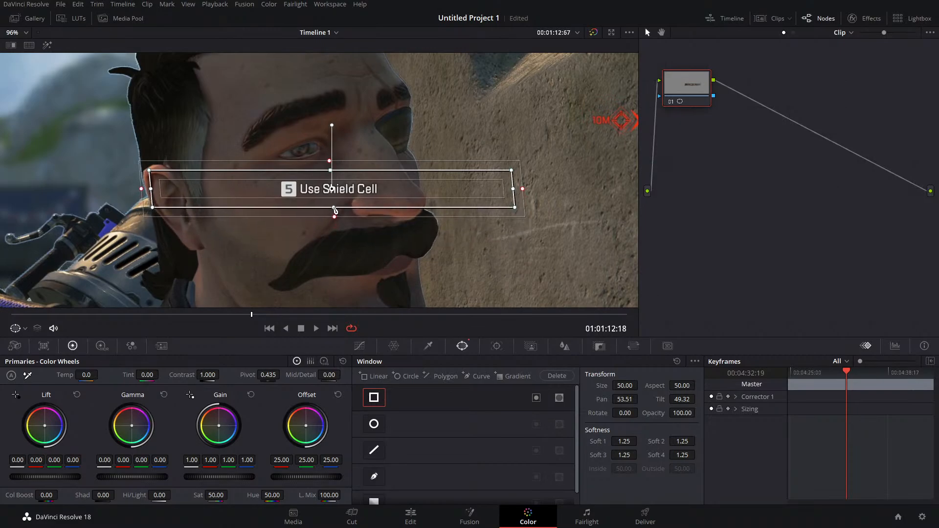
pyautogui.moveTo(515, 190); pyautogui.dragTo(388, 189)
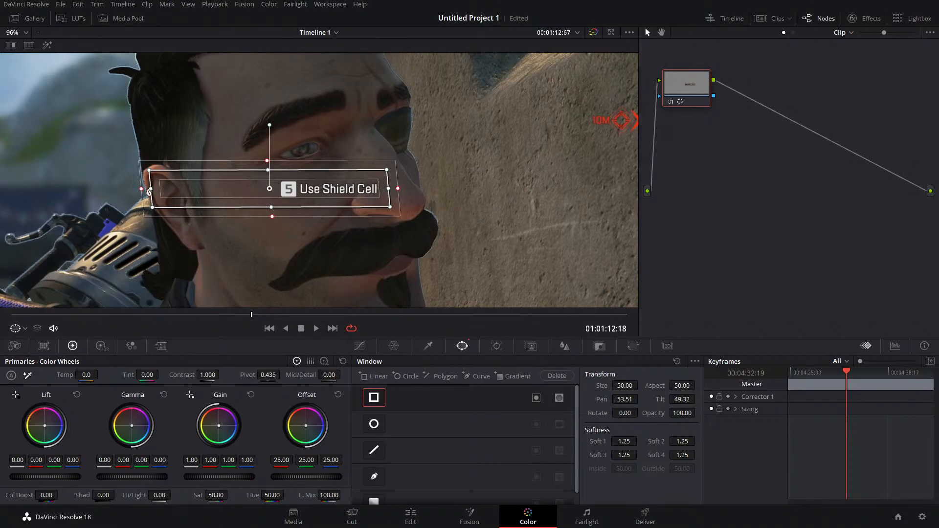
pyautogui.moveTo(151, 191); pyautogui.dragTo(270, 192)
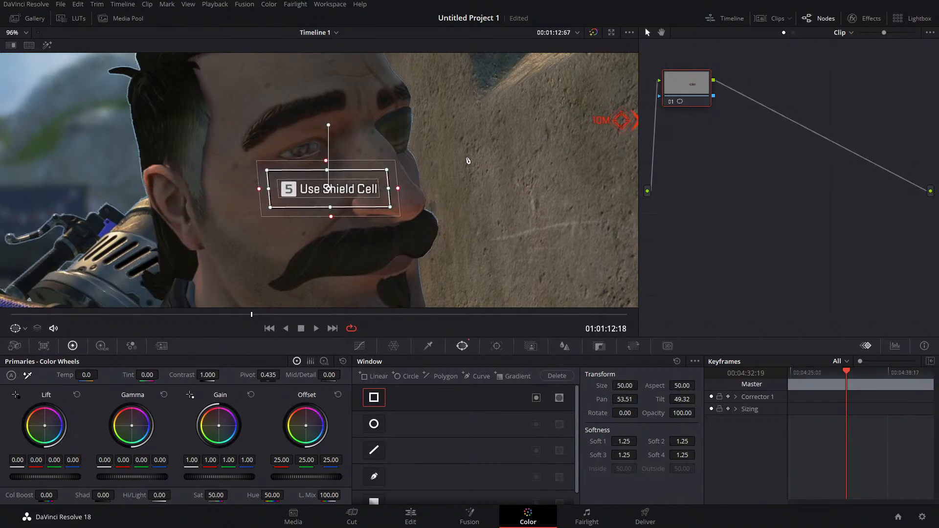
# Step: Search the effects library for "obj" and apply Object Removal to node 01
pyautogui.rightClick(690, 88)
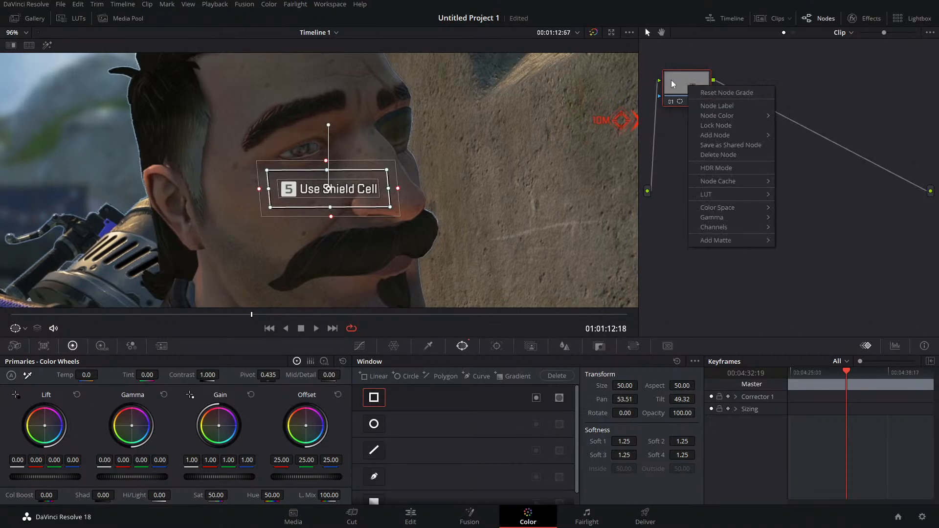
pyautogui.press('Escape')
pyautogui.click(866, 18)
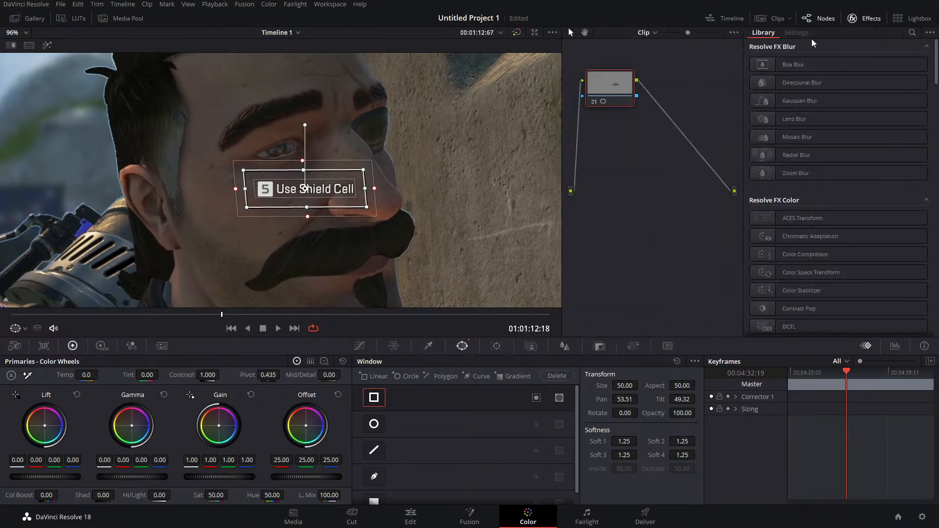
pyautogui.click(912, 34)
pyautogui.write('obj')
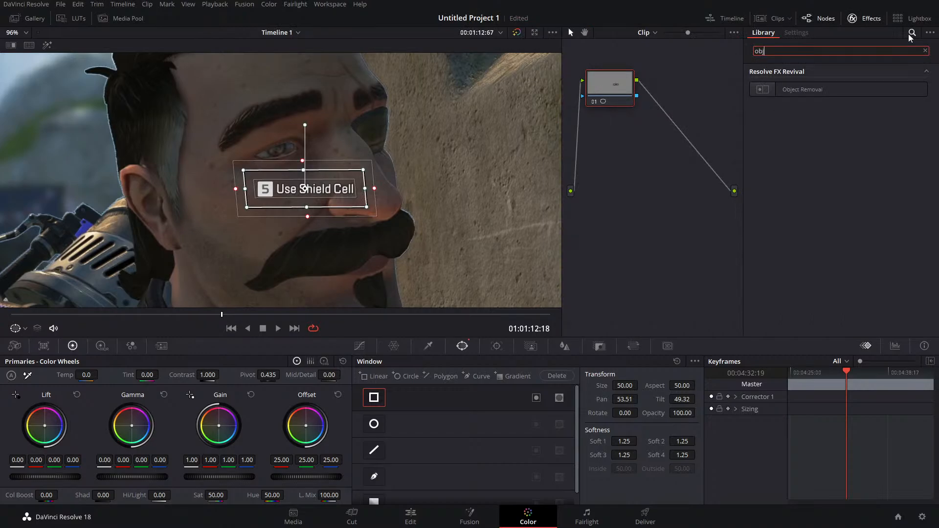
pyautogui.moveTo(853, 90); pyautogui.dragTo(616, 87)
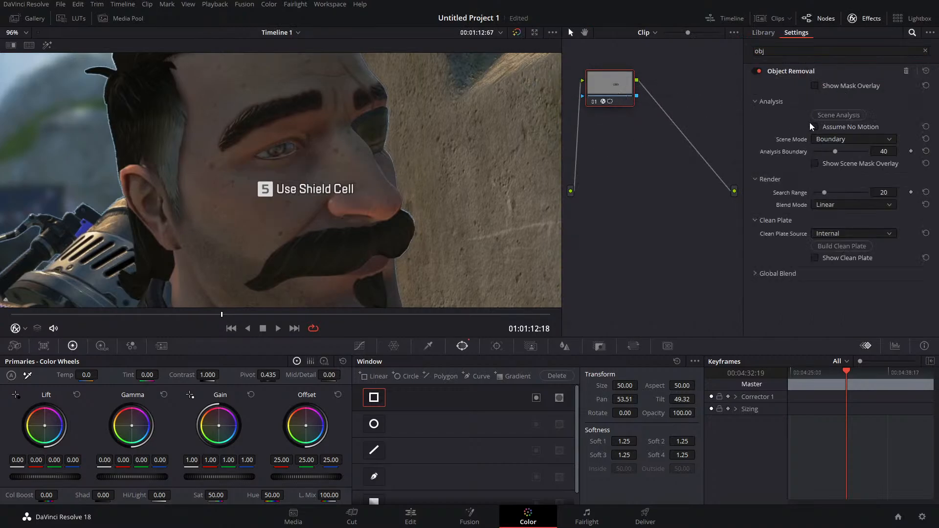
# Step: Run Object Removal's scene analysis on the clip and check the masked prompt area around 01:01:11:09 to 01:01:11:12
pyautogui.click(829, 114)
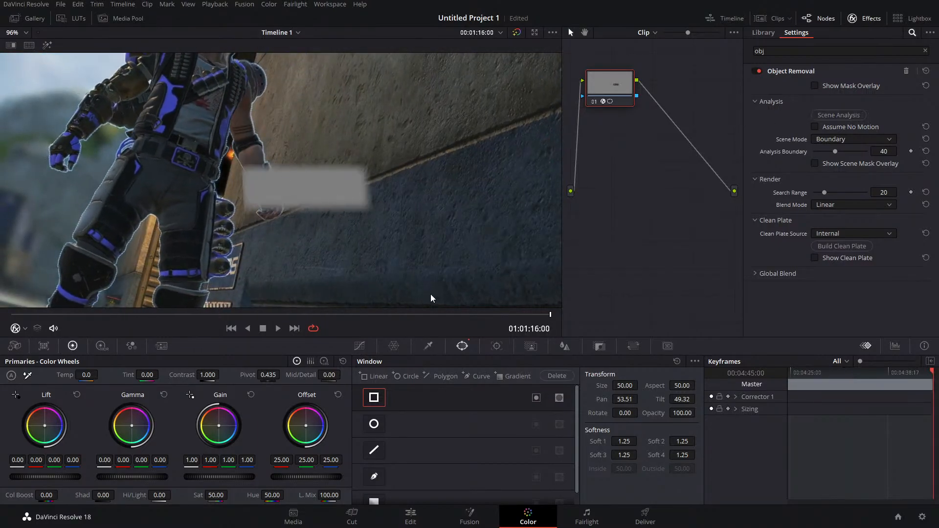
pyautogui.moveTo(551, 313); pyautogui.dragTo(102, 334)
pyautogui.scroll(-3, 292, 225)
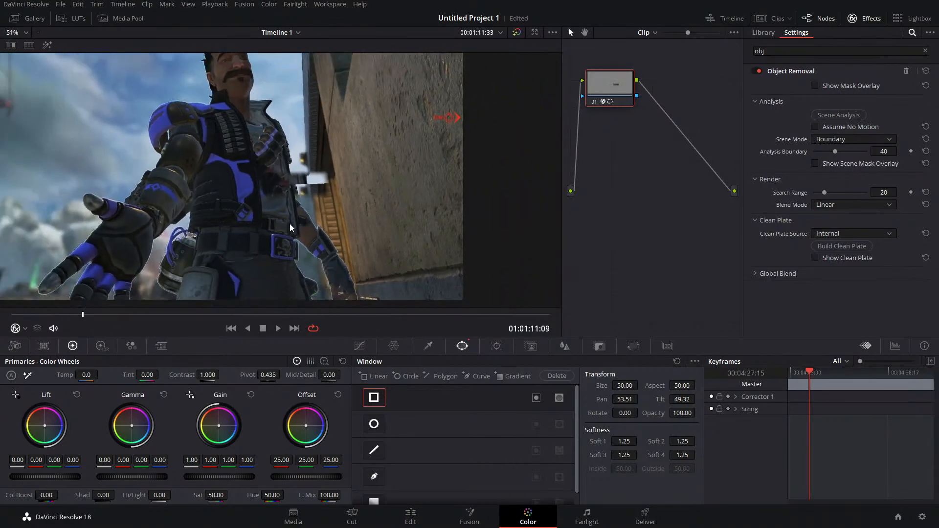
pyautogui.scroll(-1, 293, 187)
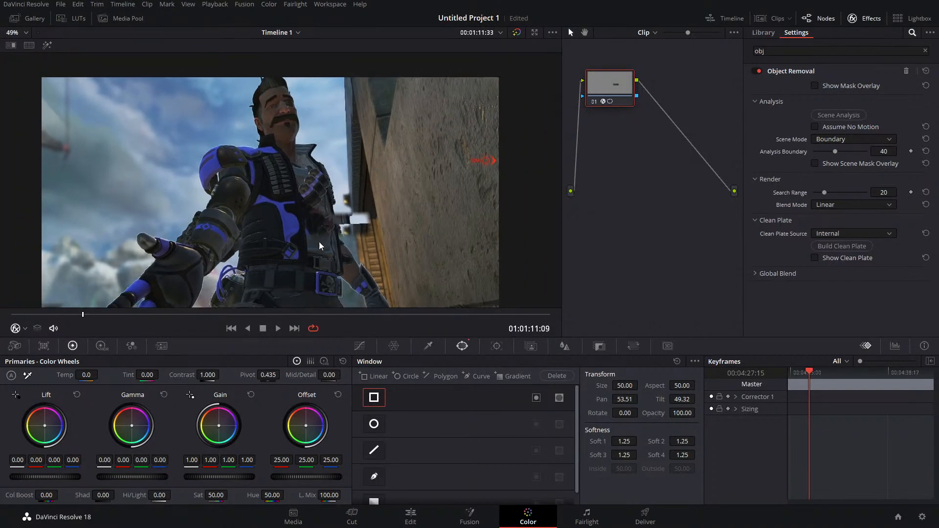
pyautogui.moveTo(71, 322); pyautogui.dragTo(94, 327)
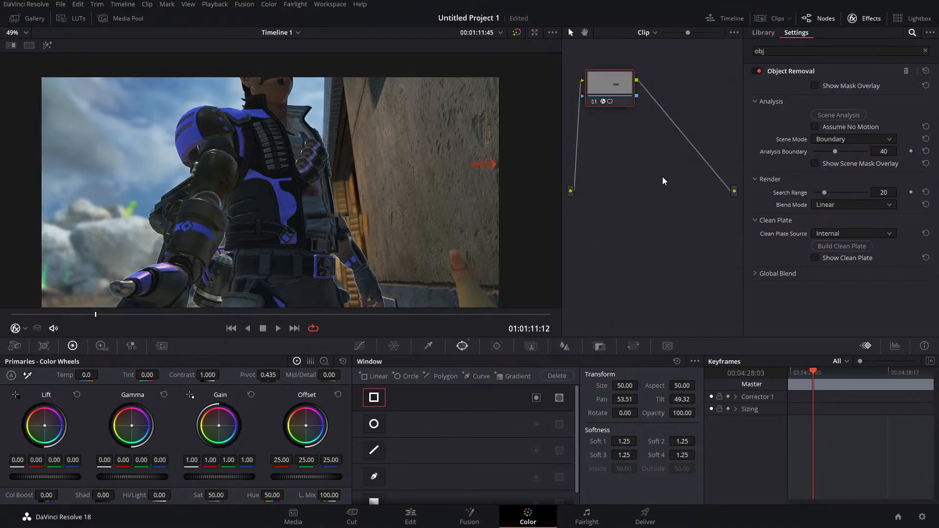
# Step: Delete the Object Removal effect and the rectangular window from node 01
pyautogui.click(909, 71)
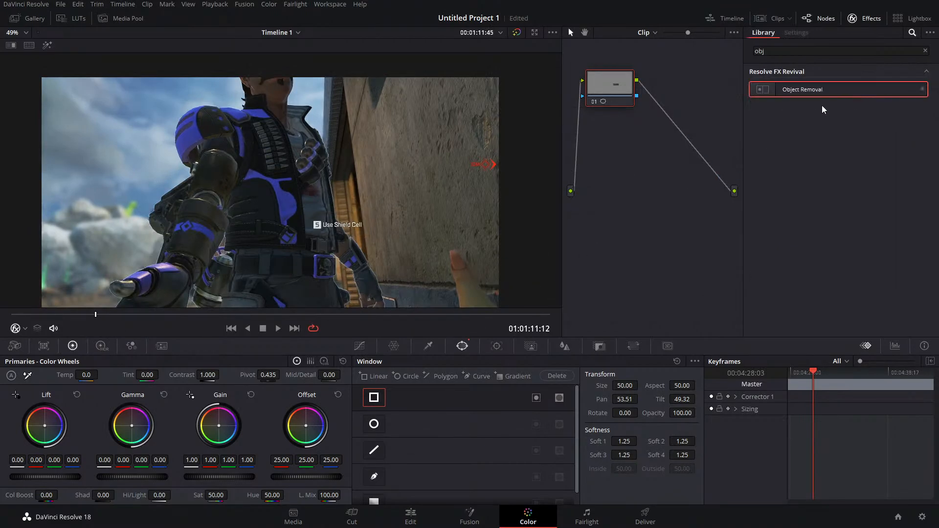
pyautogui.scroll(4, 377, 259)
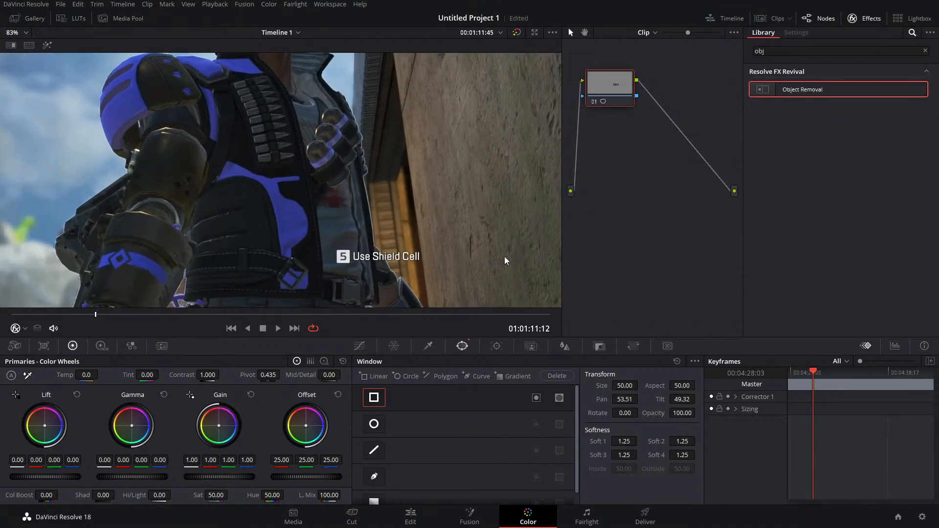
pyautogui.click(557, 376)
pyautogui.click(552, 292)
pyautogui.rightClick(639, 84)
pyautogui.click(639, 87)
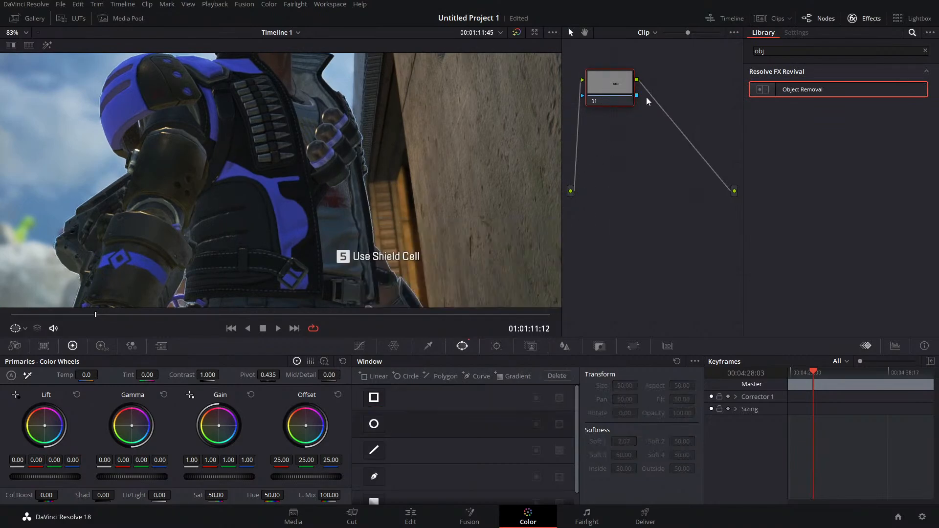
# Step: Start a freeform Curve window on node 01, tracing the upper outline of the "Use Shield Cell" prompt from key icon to "Cell"
pyautogui.scroll(2, 335, 197)
pyautogui.scroll(10, 284, 194)
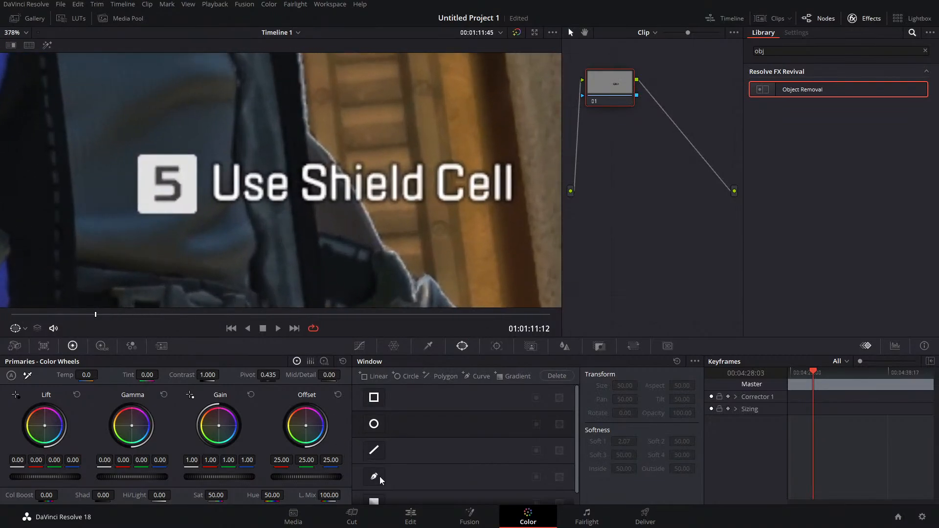
pyautogui.click(376, 478)
pyautogui.click(136, 152)
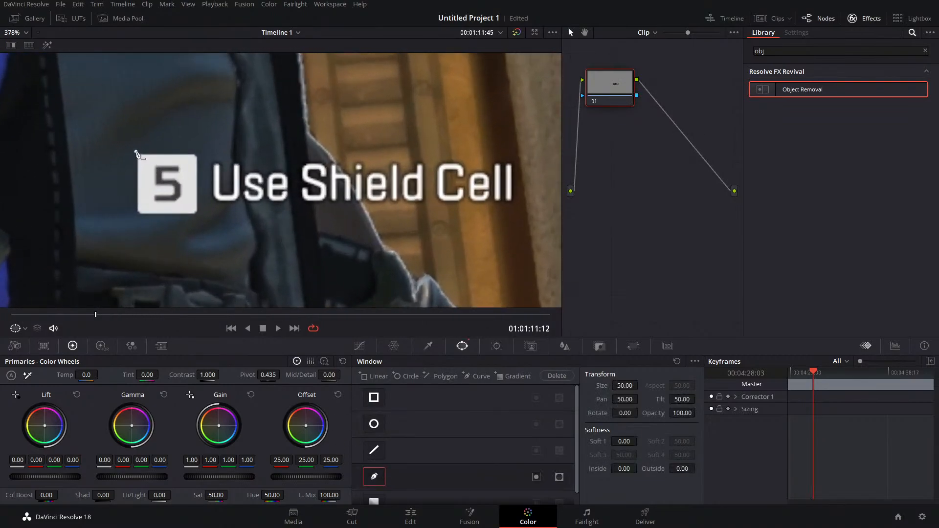
pyautogui.click(194, 152)
pyautogui.click(198, 161)
pyautogui.click(214, 161)
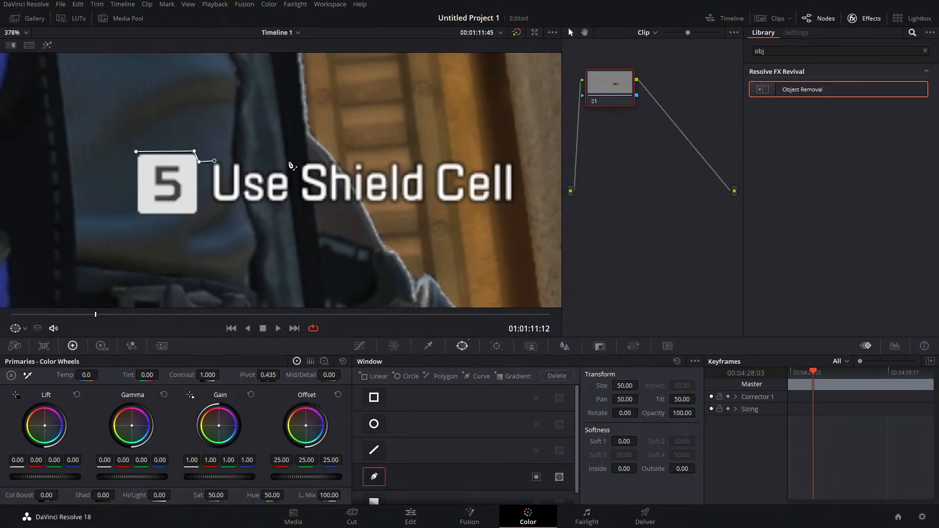
pyautogui.click(239, 161)
pyautogui.click(245, 168)
pyautogui.click(286, 169)
pyautogui.click(300, 168)
pyautogui.click(307, 159)
pyautogui.click(326, 159)
pyautogui.click(339, 162)
pyautogui.click(352, 162)
pyautogui.click(363, 159)
pyautogui.click(367, 168)
pyautogui.click(386, 166)
pyautogui.click(399, 158)
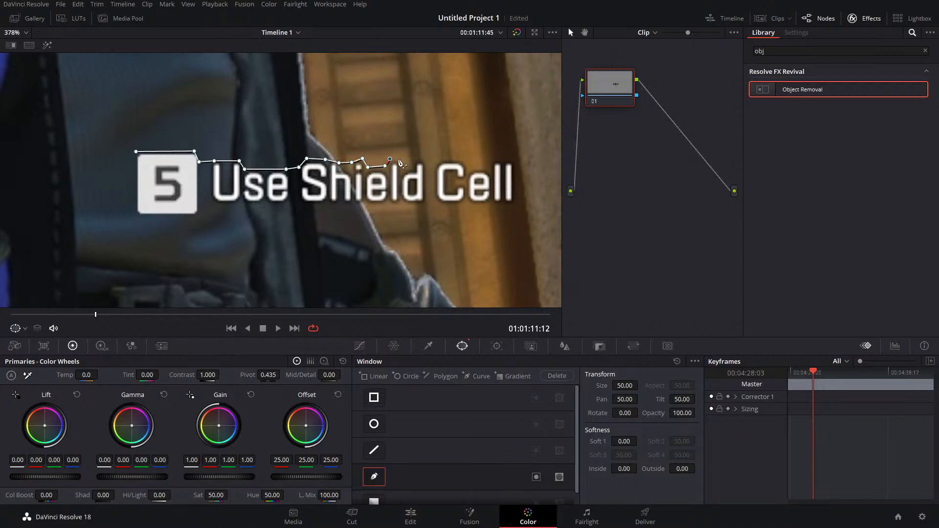
pyautogui.click(405, 166)
pyautogui.click(411, 166)
pyautogui.click(414, 158)
pyautogui.click(426, 158)
pyautogui.click(427, 167)
pyautogui.click(434, 167)
pyautogui.click(442, 159)
pyautogui.click(463, 160)
pyautogui.click(468, 166)
pyautogui.click(490, 166)
pyautogui.click(494, 157)
pyautogui.click(512, 159)
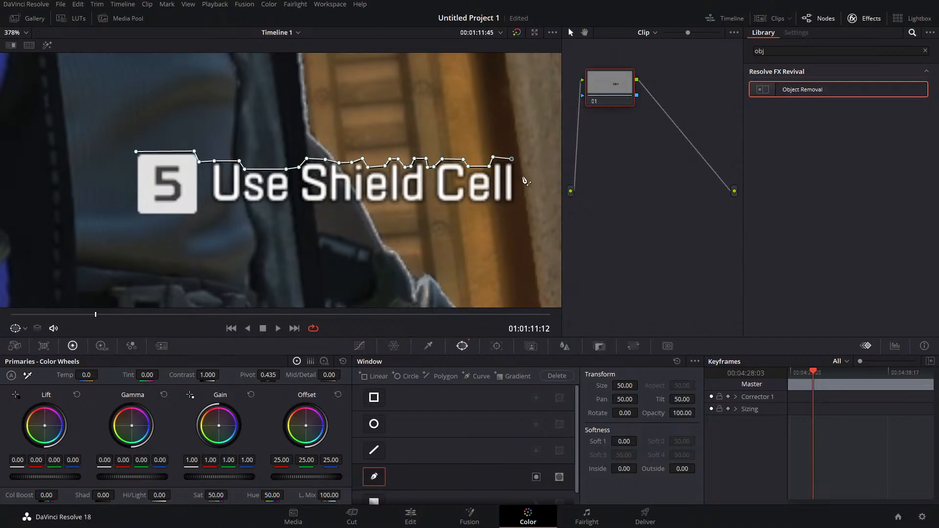
# Step: Trace the lower outline of the "Use Shield Cell" prompt back around the key icon and close the curve window
pyautogui.click(514, 204)
pyautogui.click(443, 206)
pyautogui.click(423, 205)
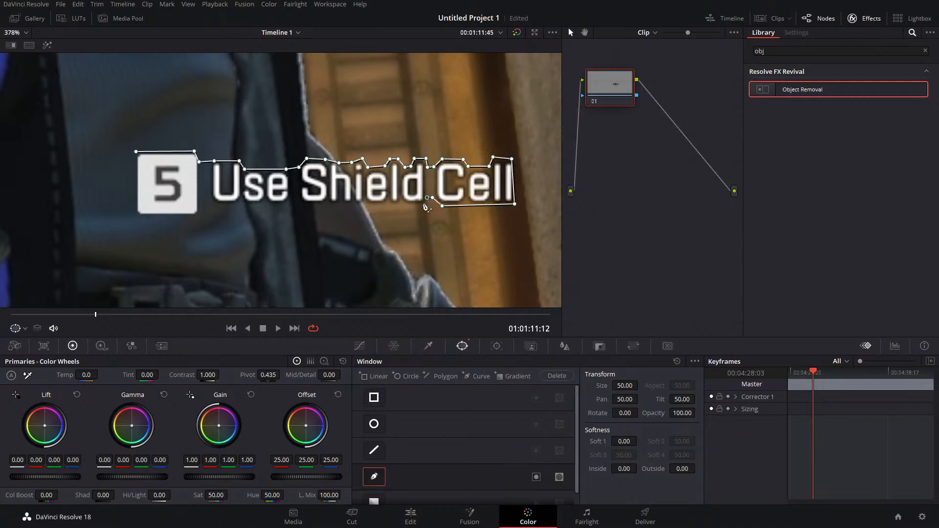
pyautogui.click(306, 204)
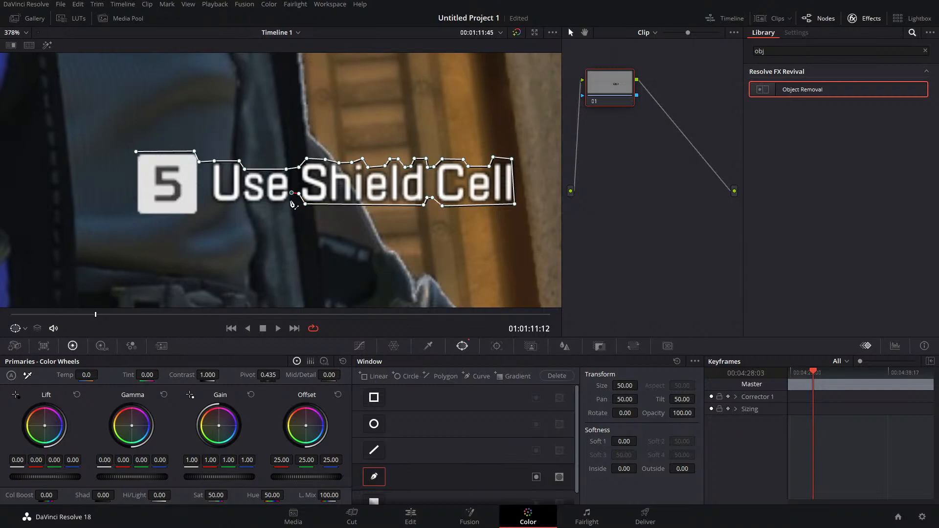
pyautogui.click(288, 201)
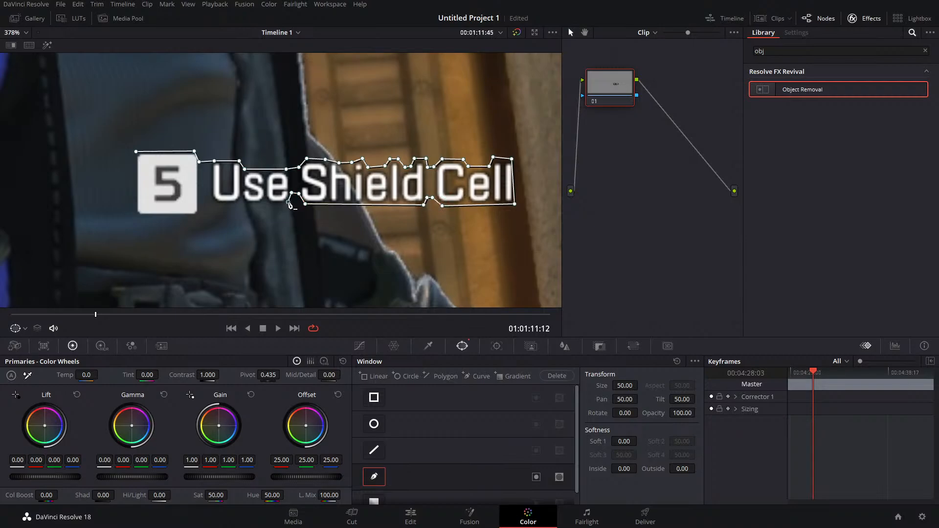
pyautogui.click(215, 203)
pyautogui.click(209, 197)
pyautogui.click(207, 172)
pyautogui.click(201, 171)
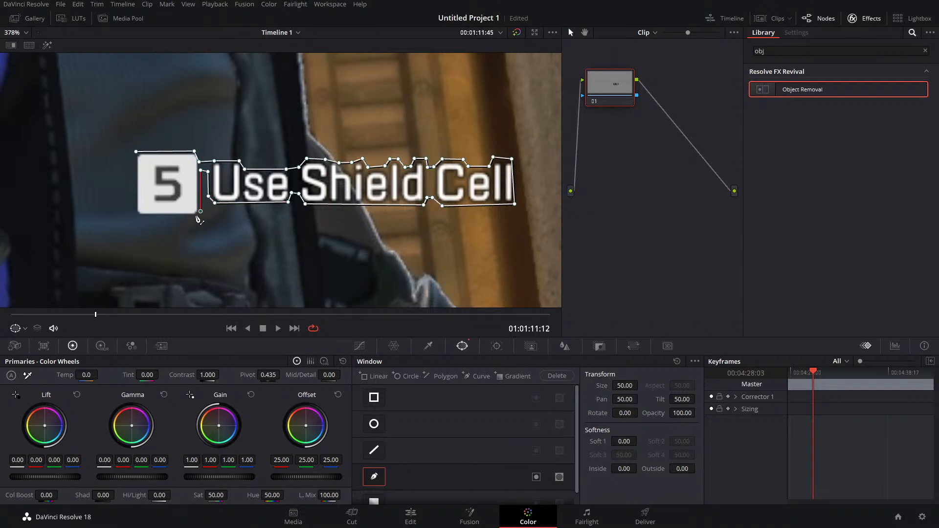
pyautogui.click(196, 215)
pyautogui.click(134, 212)
pyautogui.click(134, 160)
pyautogui.click(136, 151)
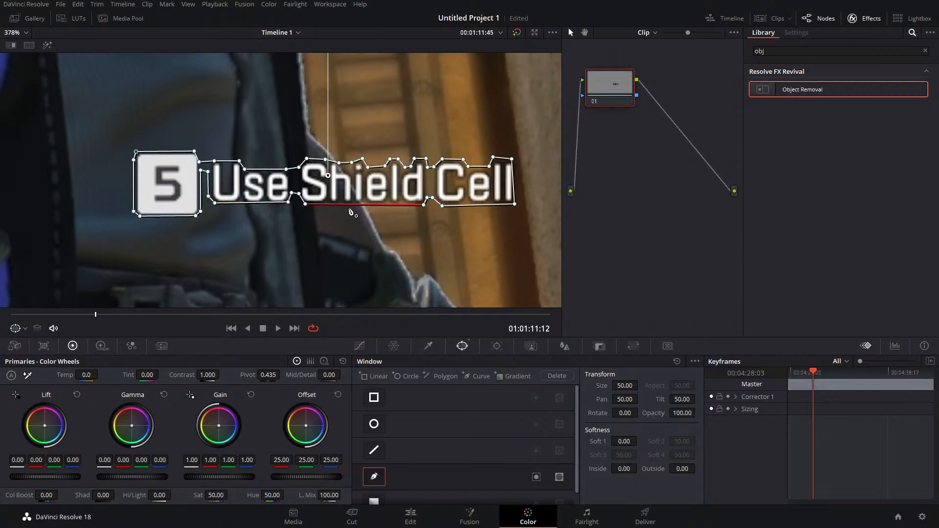
pyautogui.scroll(-2, 251, 182)
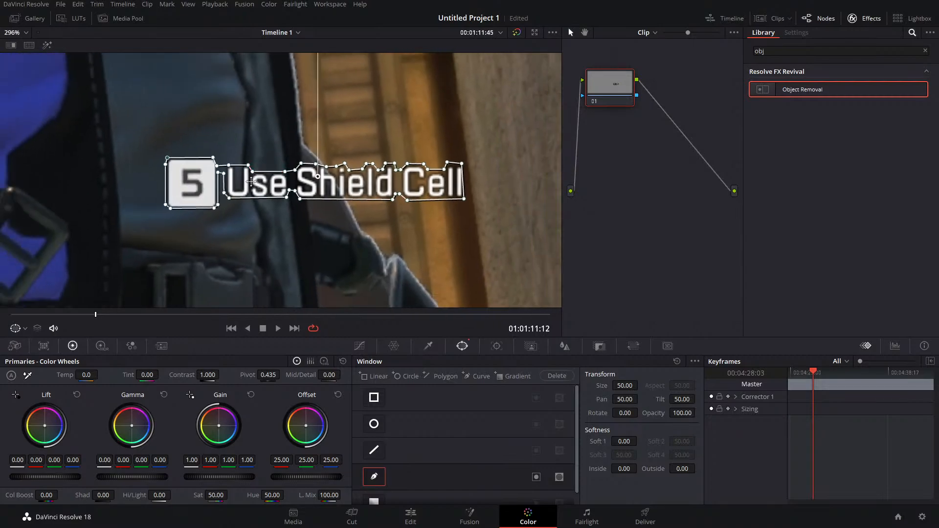
pyautogui.scroll(-2, 251, 182)
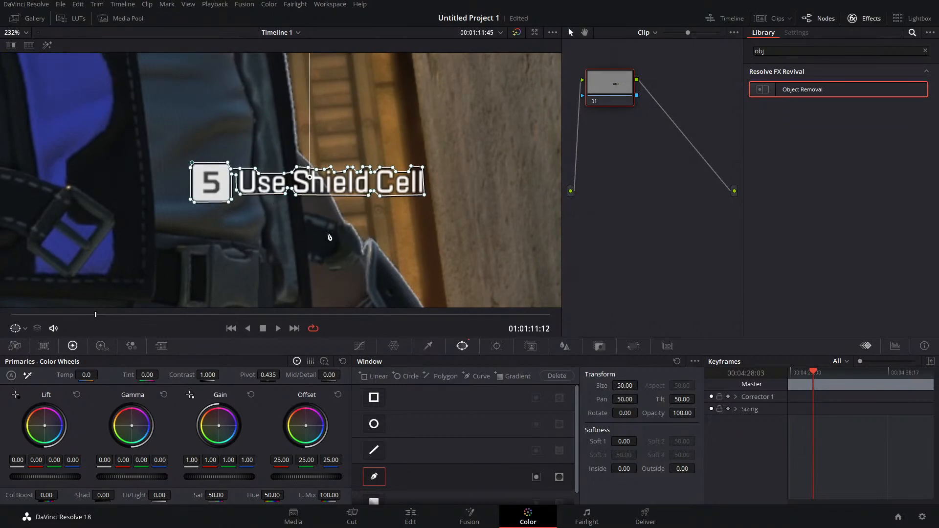
pyautogui.scroll(-2, 288, 207)
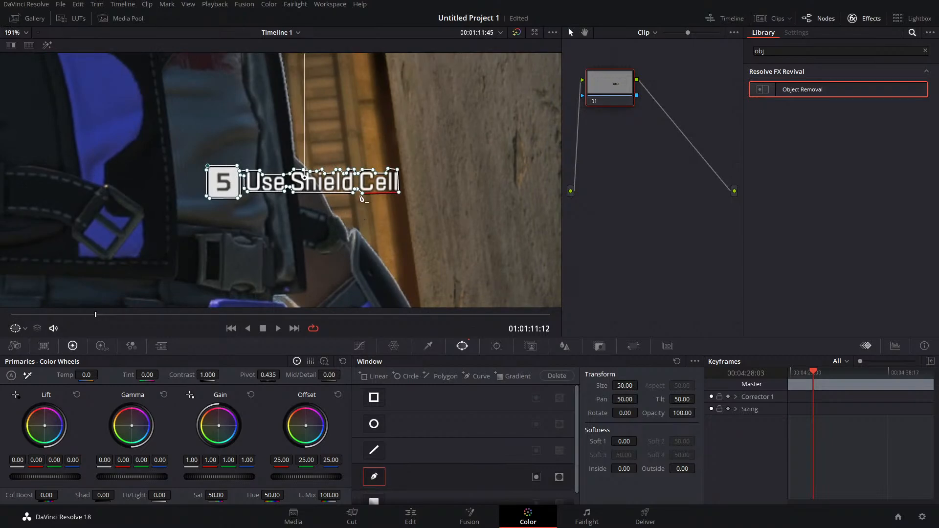
pyautogui.scroll(-3, 331, 182)
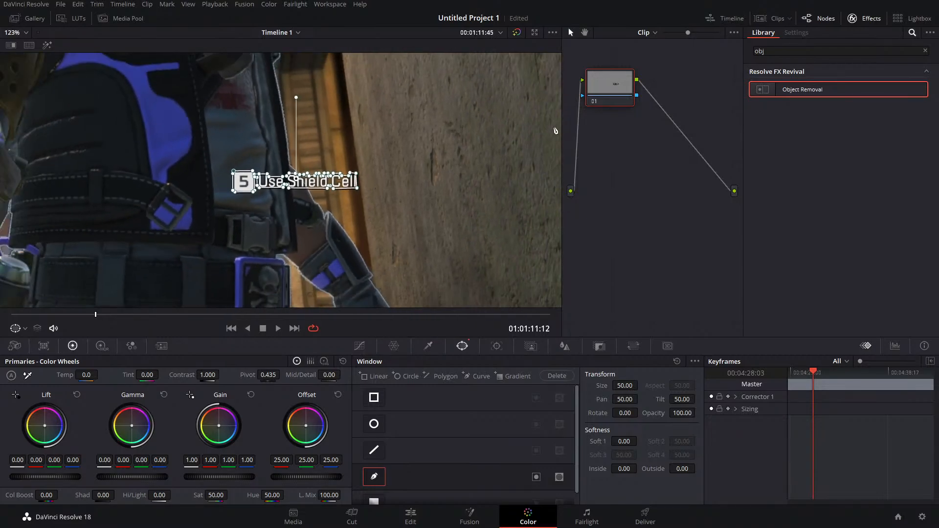
# Step: Apply Object Removal to node 01 and run its scene analysis with the new curve window
pyautogui.moveTo(832, 88); pyautogui.dragTo(609, 81)
pyautogui.click(819, 116)
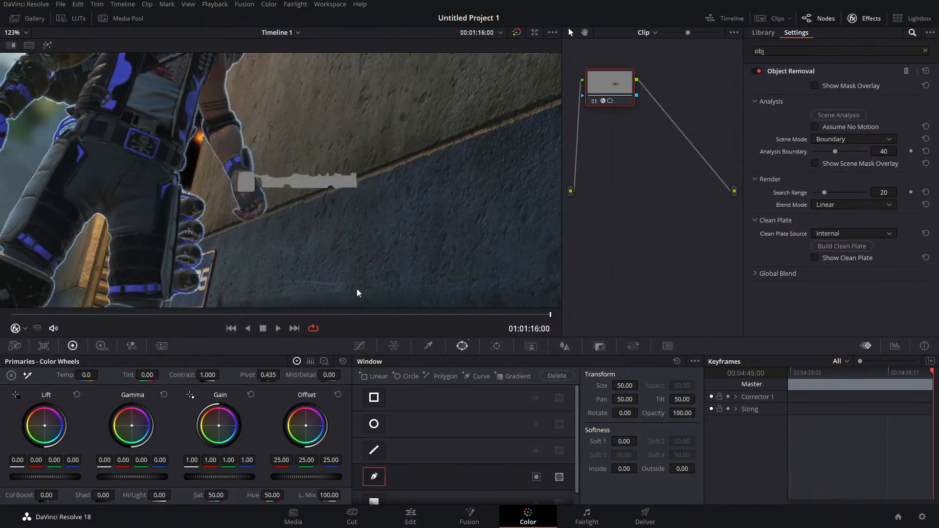
# Step: Check the masked prompt area in the clip between about 01:01:11:13 and 01:01:12:11
pyautogui.moveTo(546, 315); pyautogui.dragTo(126, 326)
pyautogui.scroll(-10, 212, 217)
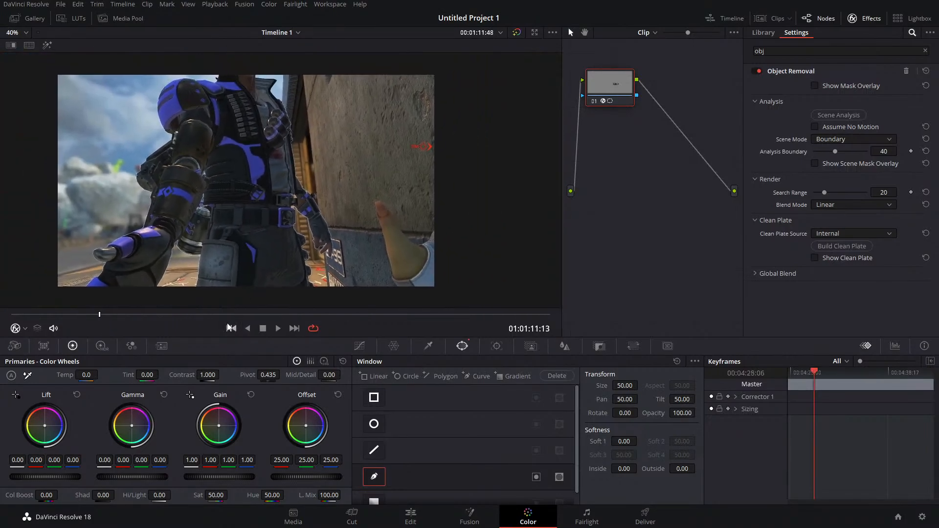
pyautogui.click(41, 317)
pyautogui.moveTo(41, 319); pyautogui.dragTo(194, 314)
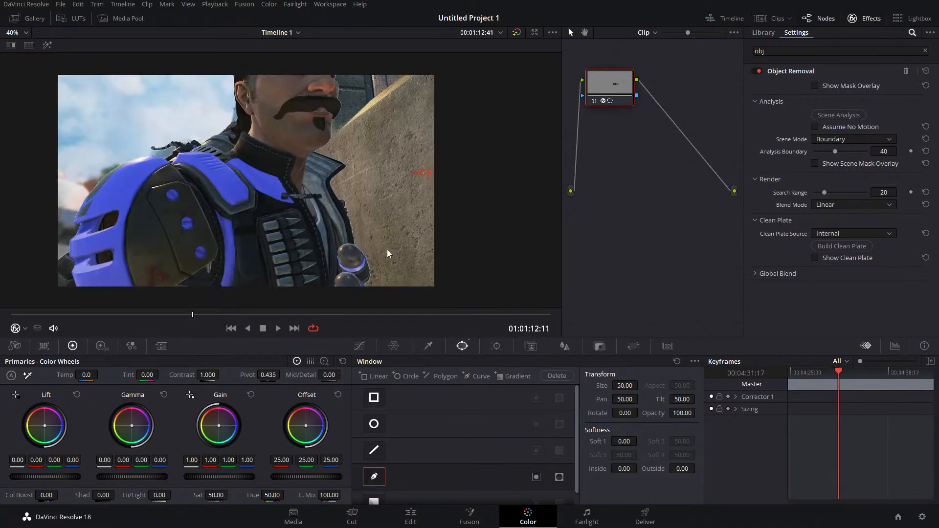
# Step: Build Object Removal's clean plate and save the project after checking the patched area at 01:01:11:01
pyautogui.click(838, 248)
pyautogui.moveTo(195, 313); pyautogui.dragTo(49, 348)
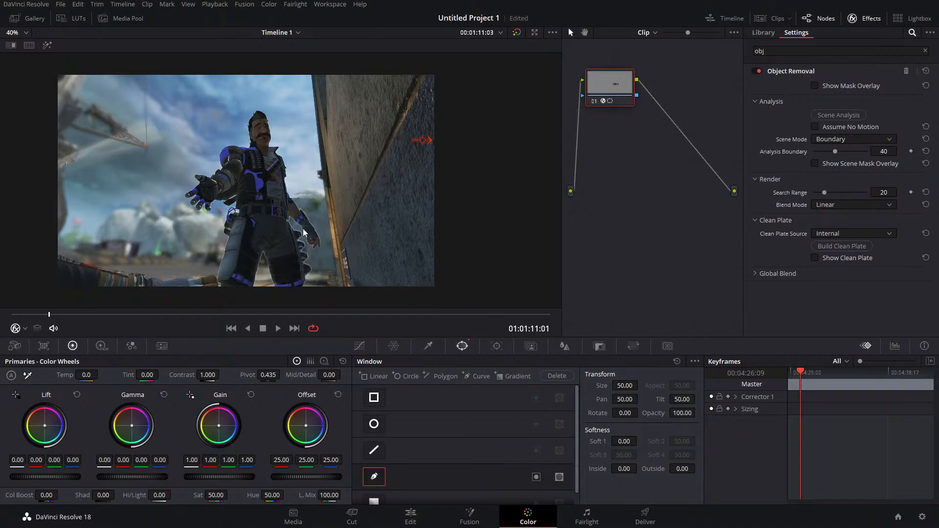
pyautogui.scroll(8, 281, 182)
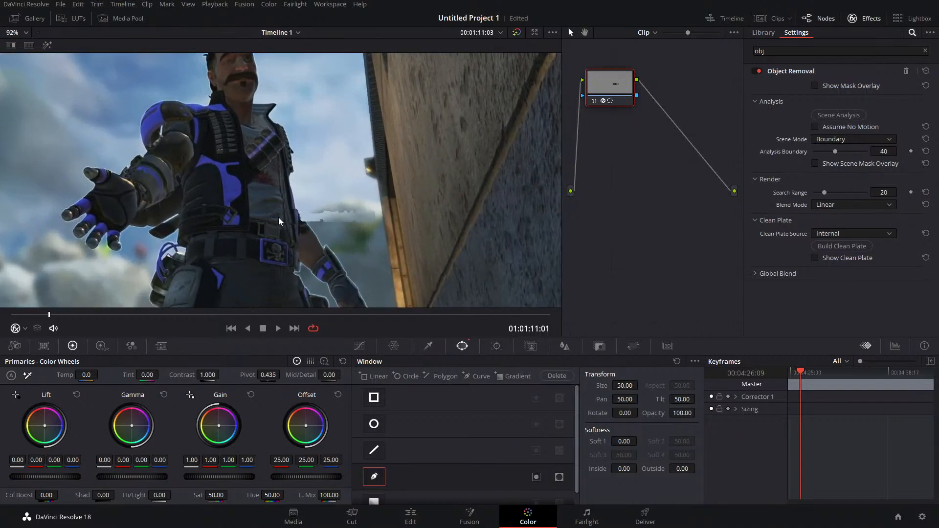
pyautogui.scroll(1, 321, 221)
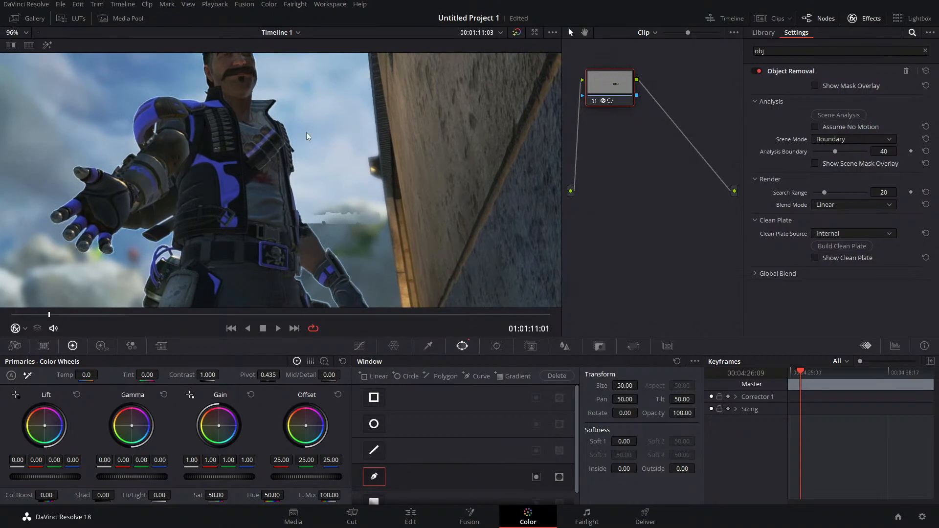
pyautogui.scroll(-3, 342, 216)
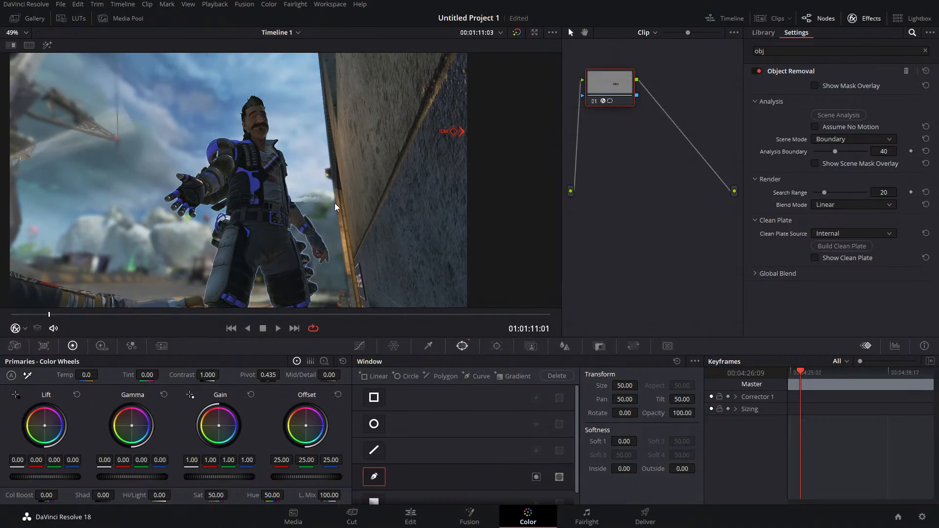
pyautogui.scroll(-1, 334, 204)
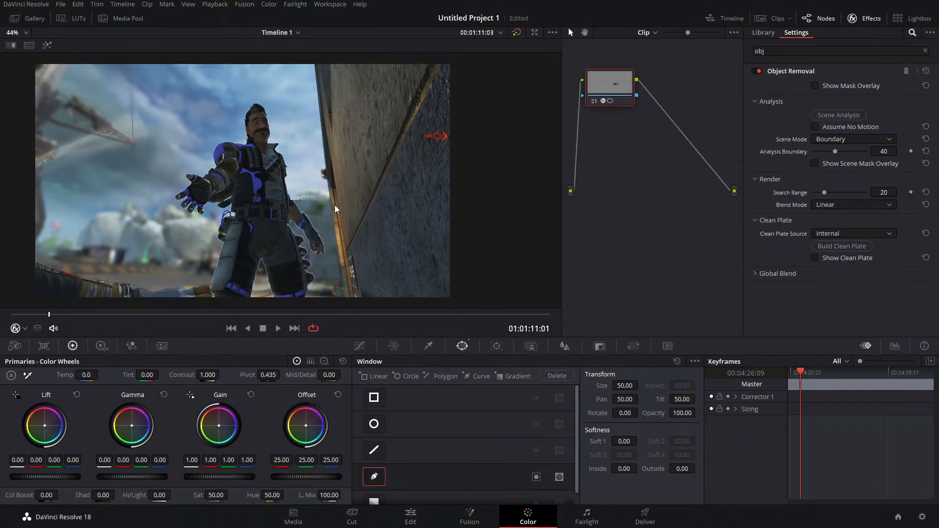
pyautogui.hotkey('ctrl', 's')
pyautogui.click(434, 344)
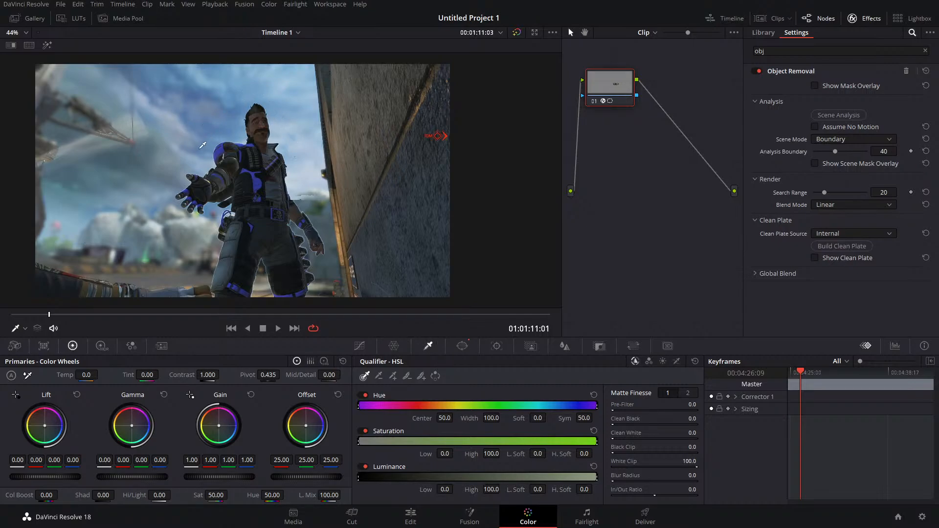
pyautogui.click(217, 126)
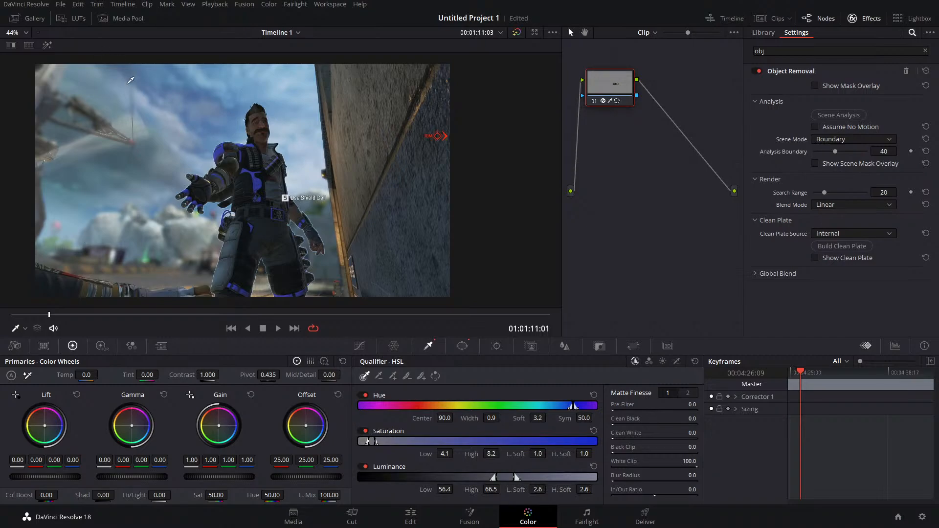
pyautogui.hotkey('ctrl', 'z')
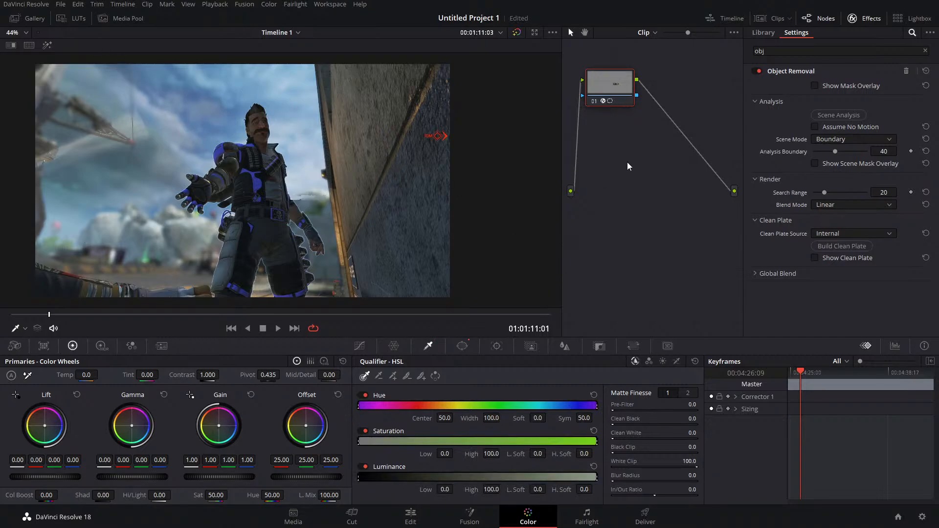
# Step: Add a serial node after node 01 and sample the blue sky beside the character with the HSL qualifier
pyautogui.rightClick(612, 75)
pyautogui.moveTo(652, 124)
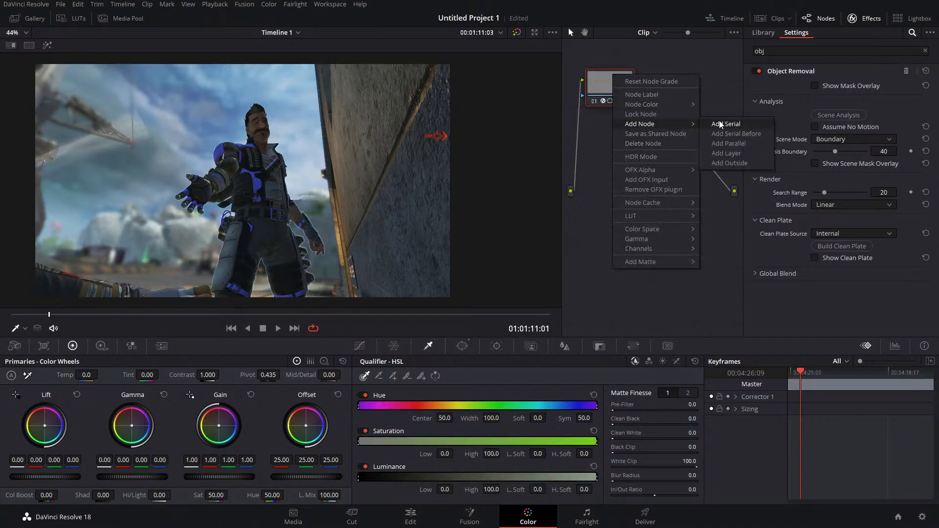
pyautogui.click(720, 122)
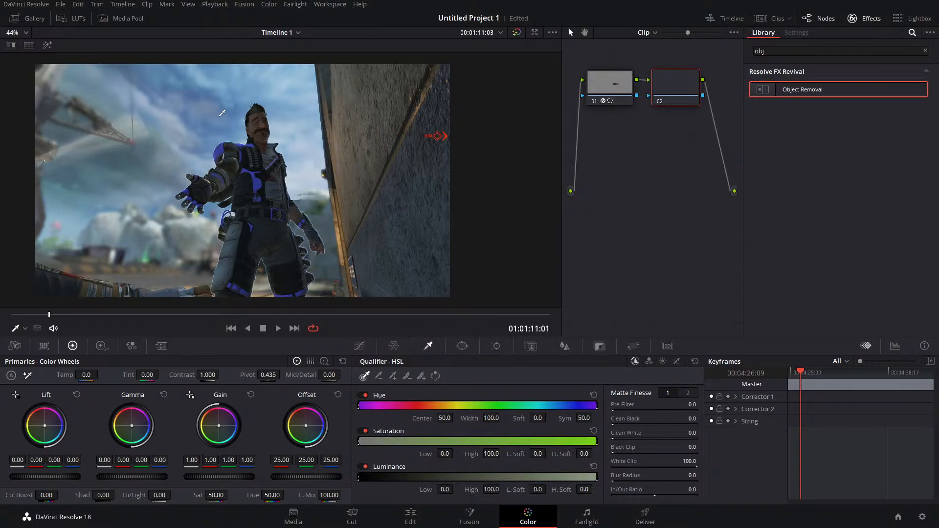
pyautogui.click(225, 131)
# Step: Try sampling several other sky areas with the qualifier on node 02 while highlighting the selection
pyautogui.click(47, 45)
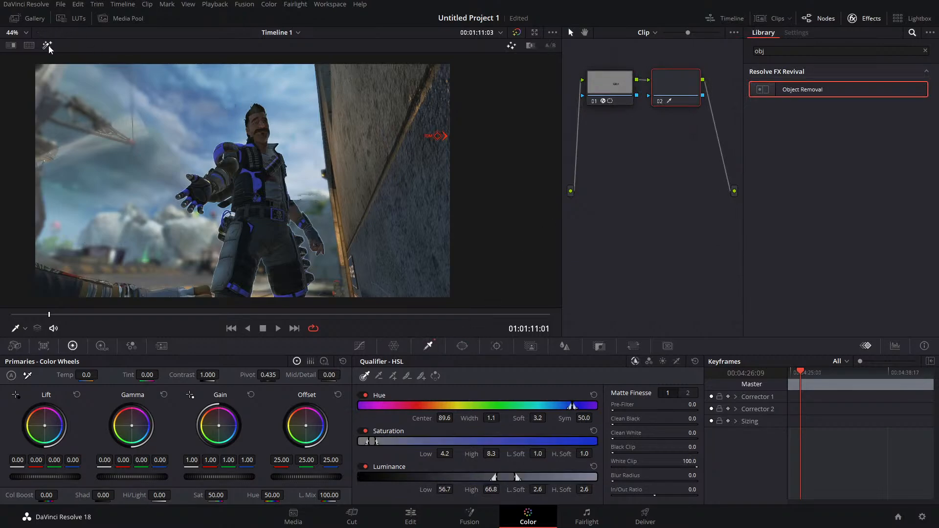
pyautogui.click(221, 129)
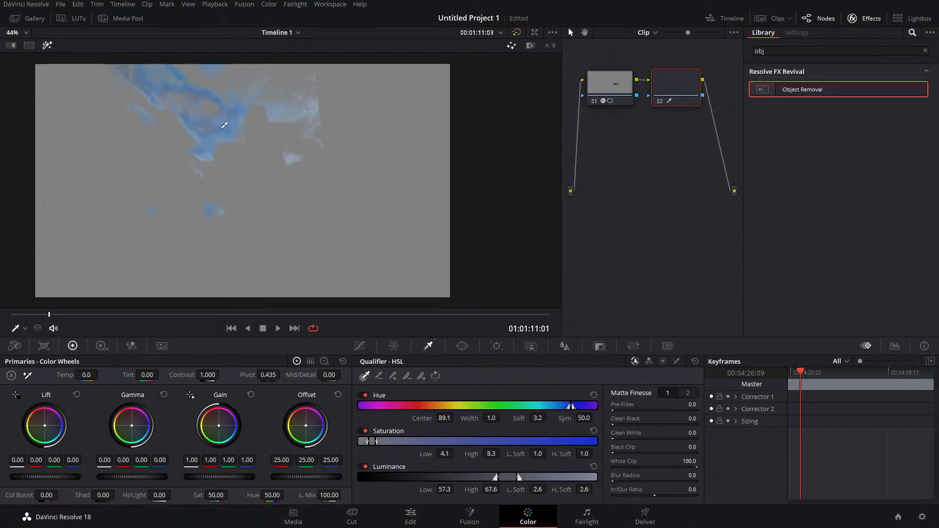
pyautogui.click(239, 106)
pyautogui.click(239, 105)
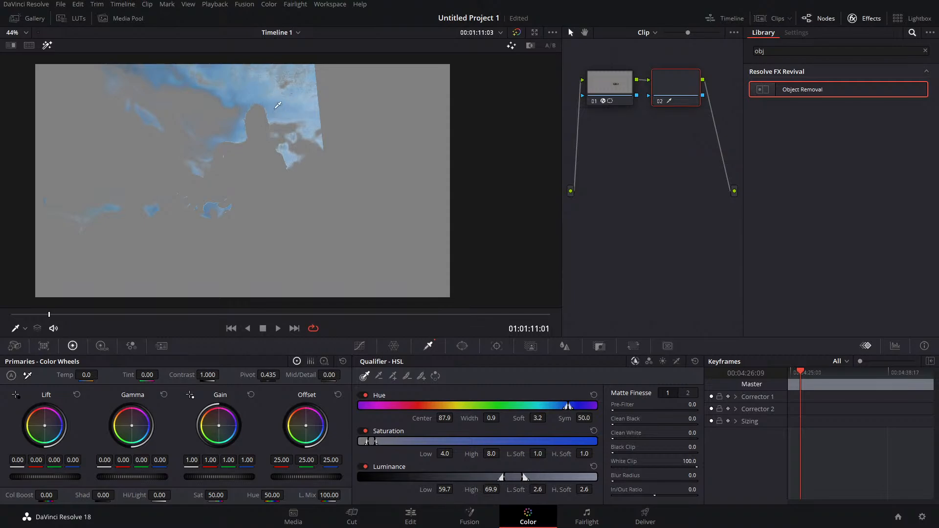
pyautogui.moveTo(277, 105)
pyautogui.mouseDown()
pyautogui.moveTo(257, 87)
pyautogui.moveTo(283, 92)
pyautogui.mouseUp()
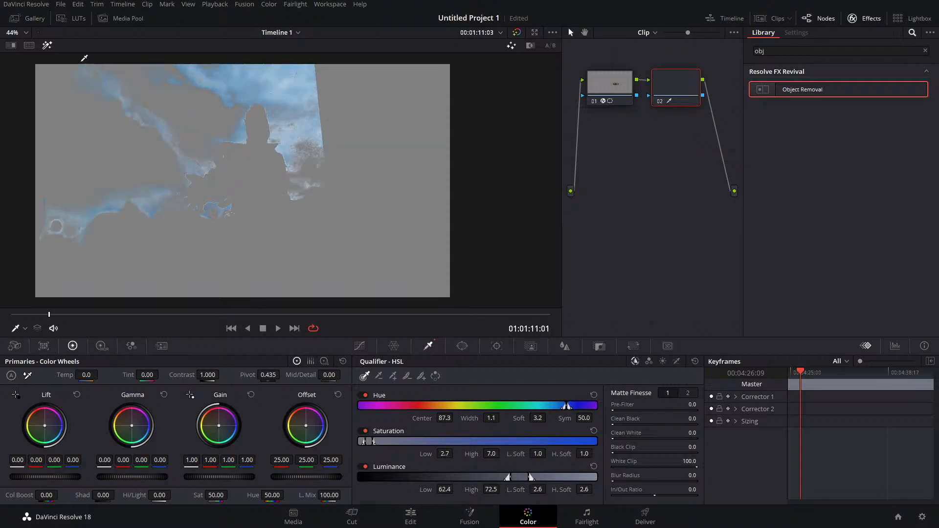
pyautogui.click(47, 45)
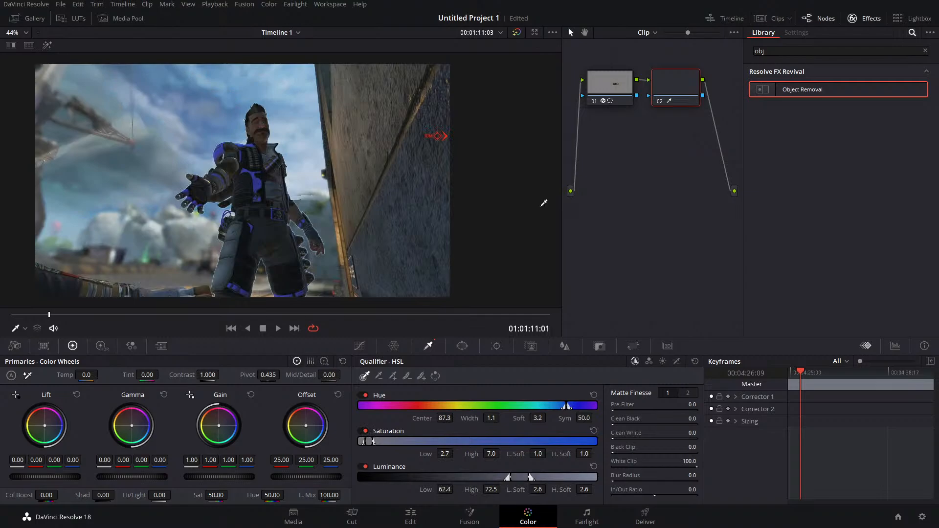
# Step: Delete node 02 with its sky qualifier
pyautogui.rightClick(666, 98)
pyautogui.click(683, 100)
pyautogui.press('Delete')
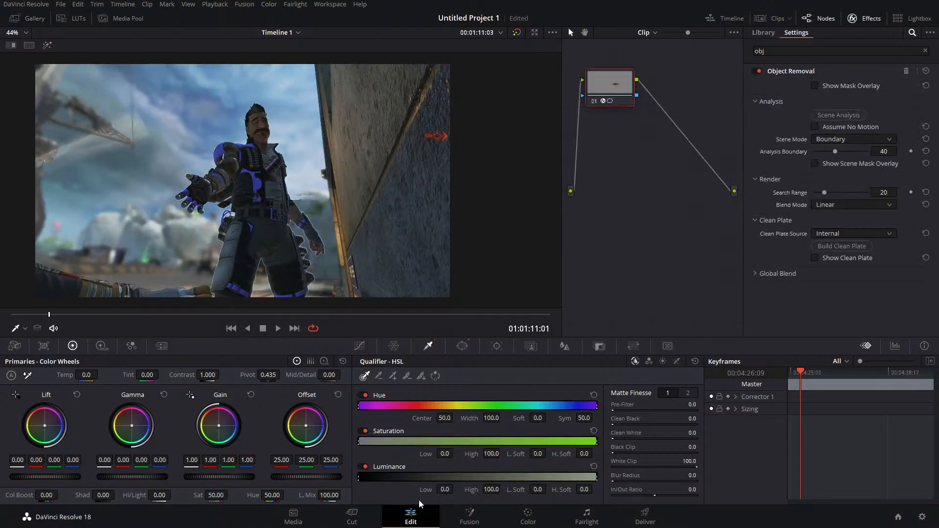
# Step: Set up Render in Place for the second clip as QuickTime with the DNxHR codec and the DNxHR 444 12-bit type
pyautogui.click(411, 514)
pyautogui.rightClick(630, 403)
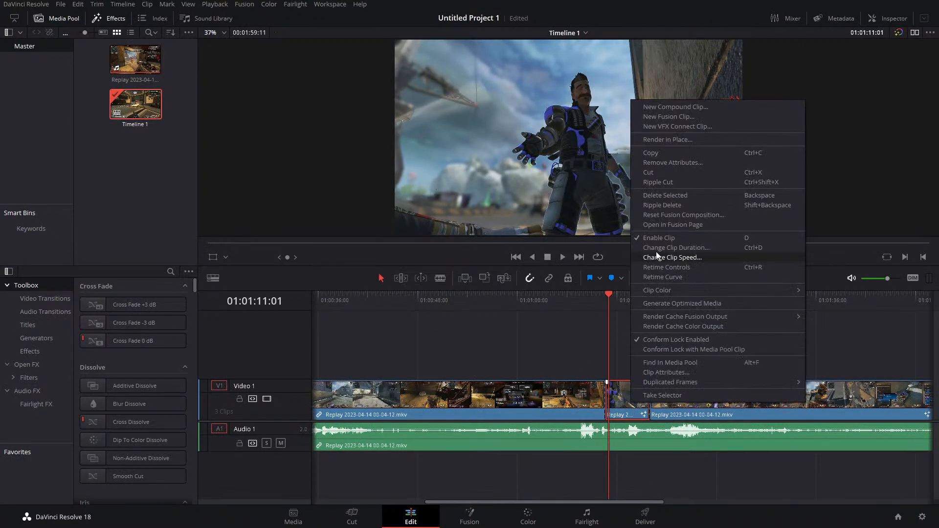
pyautogui.click(668, 140)
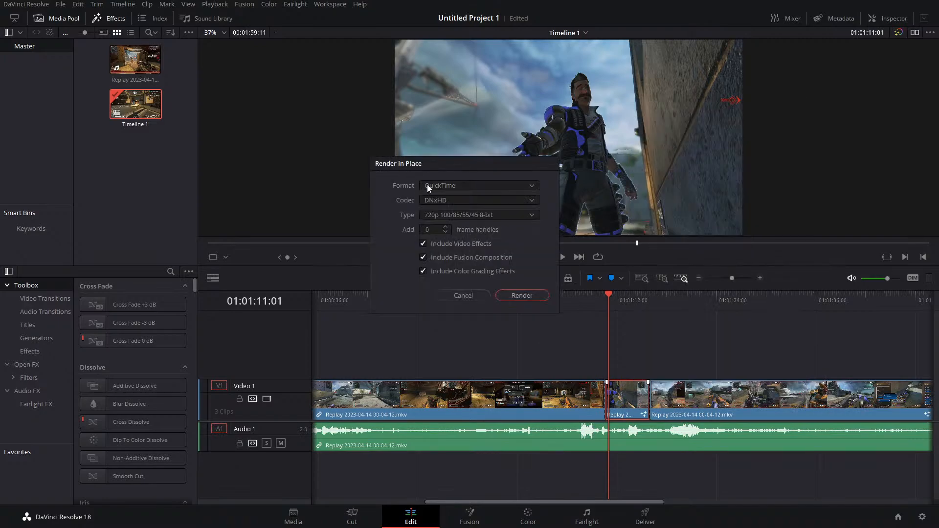
pyautogui.click(445, 201)
pyautogui.click(462, 224)
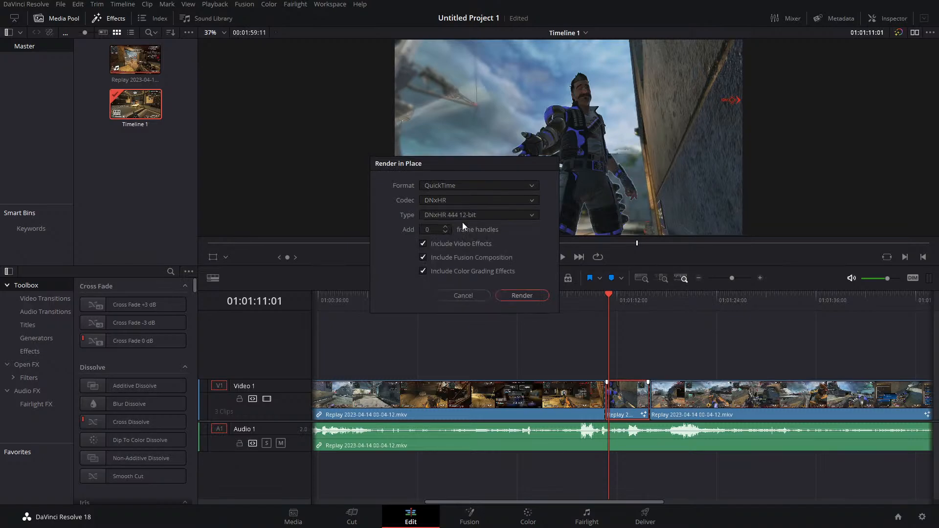
# Step: Render the clip into the "render in place" folder inside Desktop > Web TikTok
pyautogui.click(511, 294)
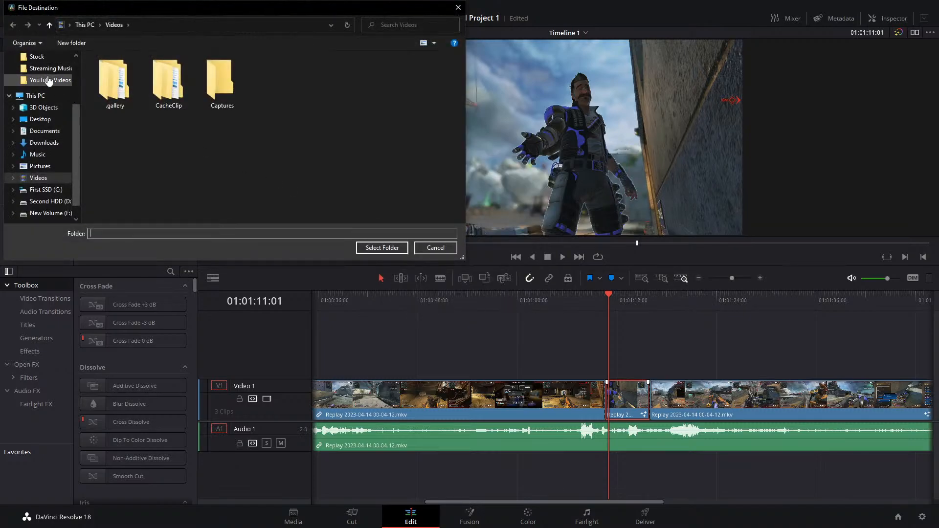
pyautogui.click(40, 119)
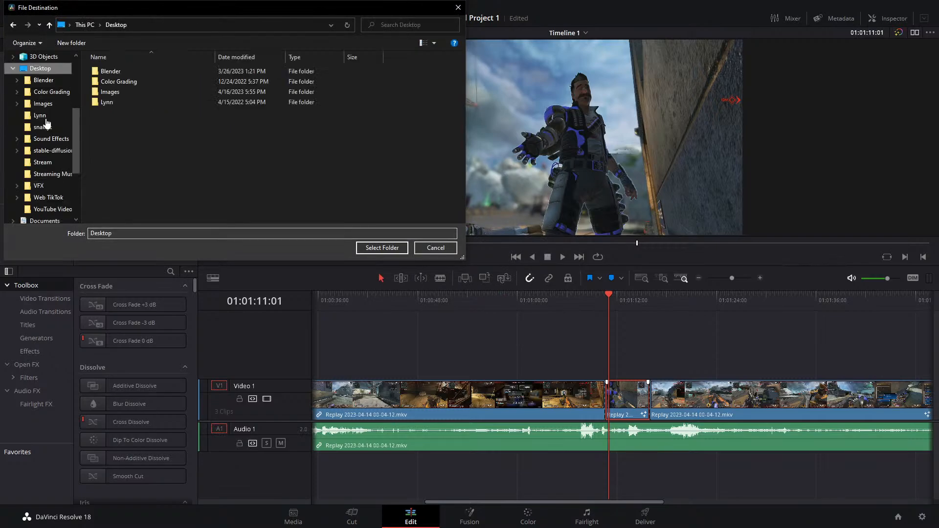
pyautogui.doubleClick(130, 172)
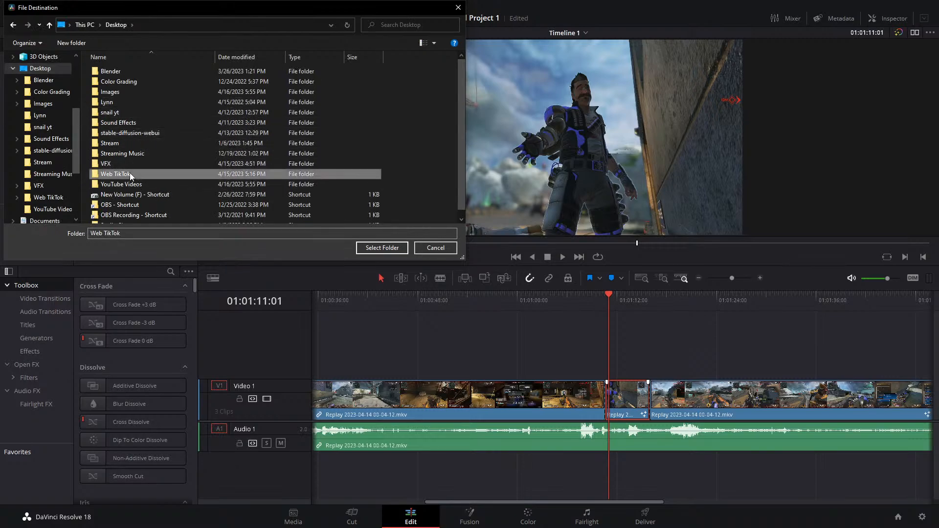
pyautogui.click(116, 100)
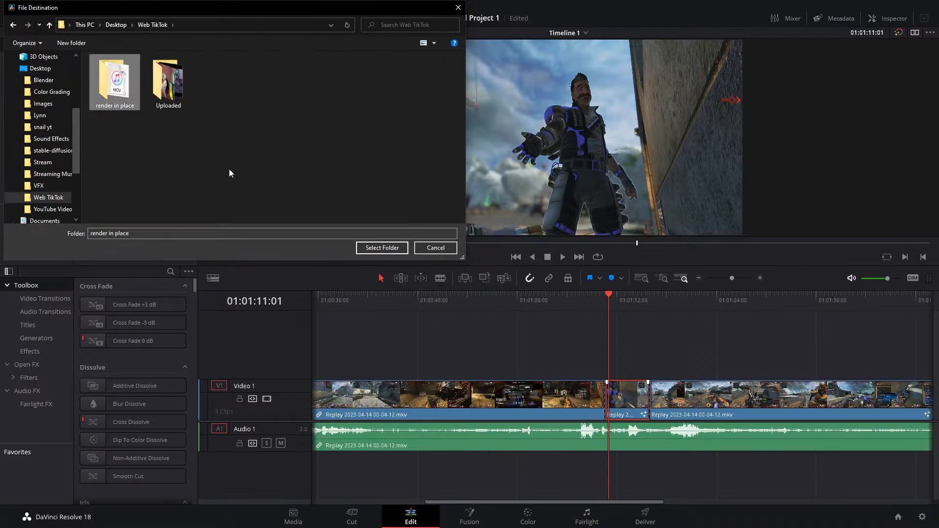
pyautogui.click(379, 248)
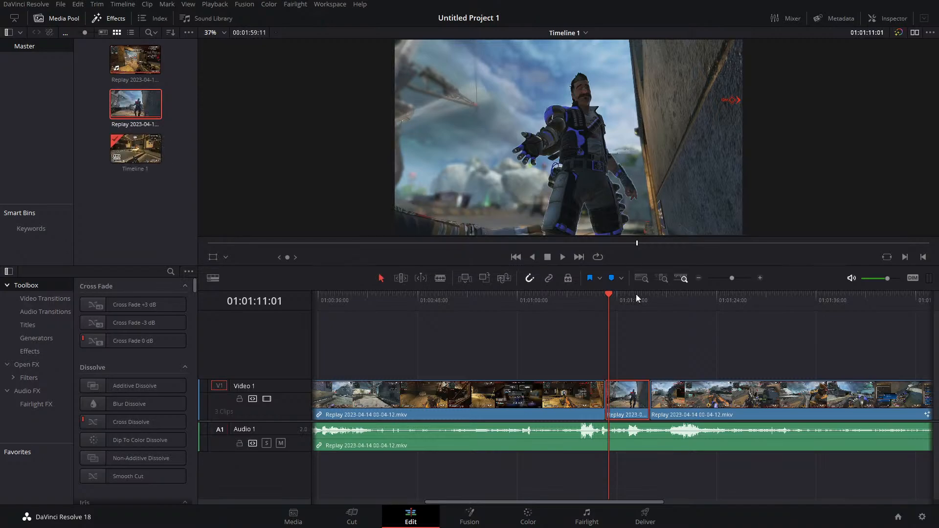
# Step: Duplicate the rendered clip directly above itself onto a new Video 2 track and switch to the Color page
pyautogui.click(644, 369)
pyautogui.moveTo(632, 399); pyautogui.dragTo(631, 370)
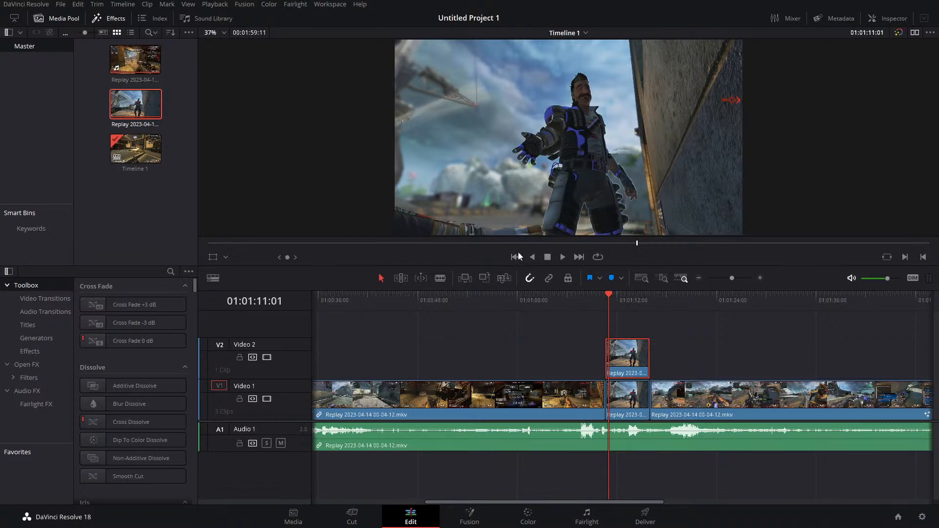
pyautogui.click(524, 521)
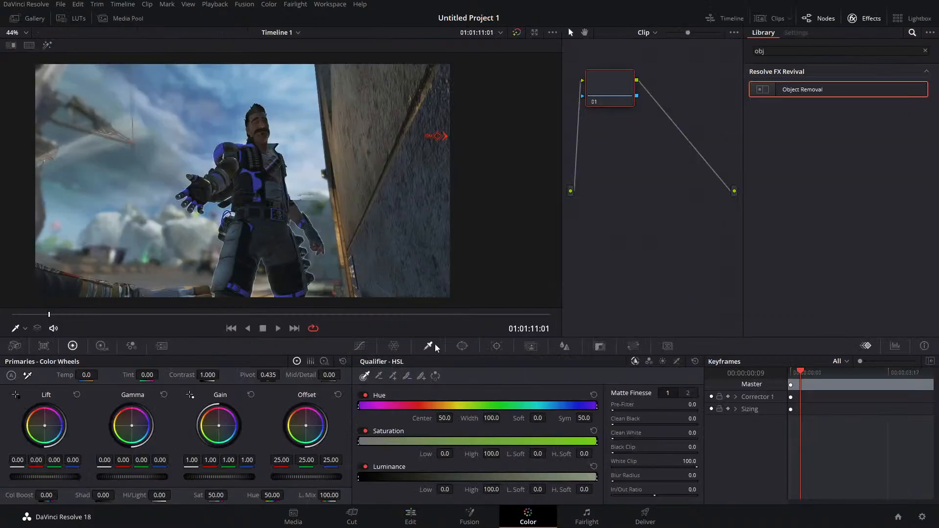
# Step: Qualify the sky around the character on node 01 with the HSL qualifier, using the highlight view, and invert the selection
pyautogui.click(242, 118)
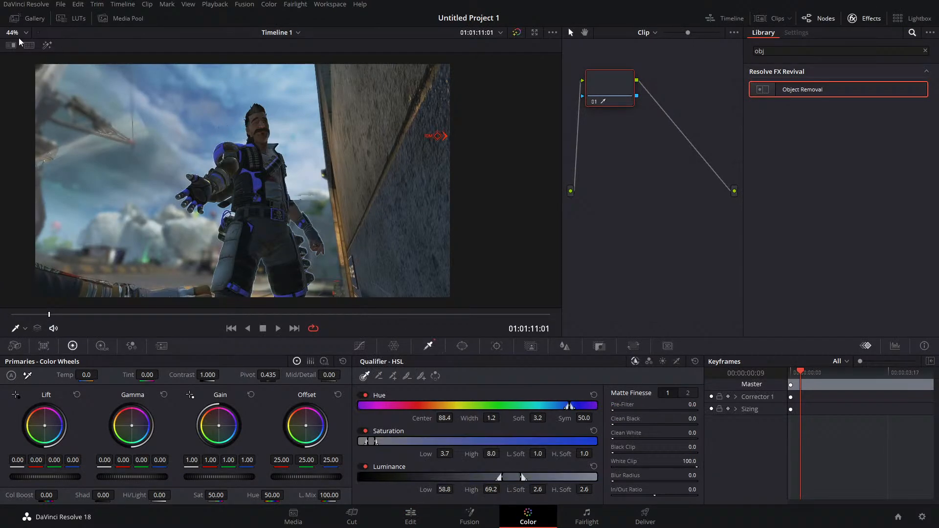
pyautogui.click(47, 45)
pyautogui.moveTo(219, 113); pyautogui.dragTo(162, 156)
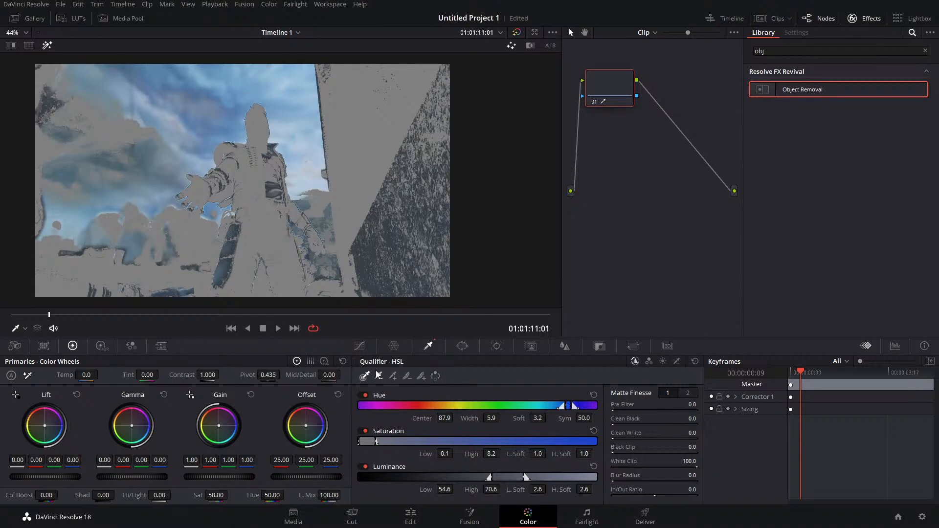
pyautogui.click(435, 376)
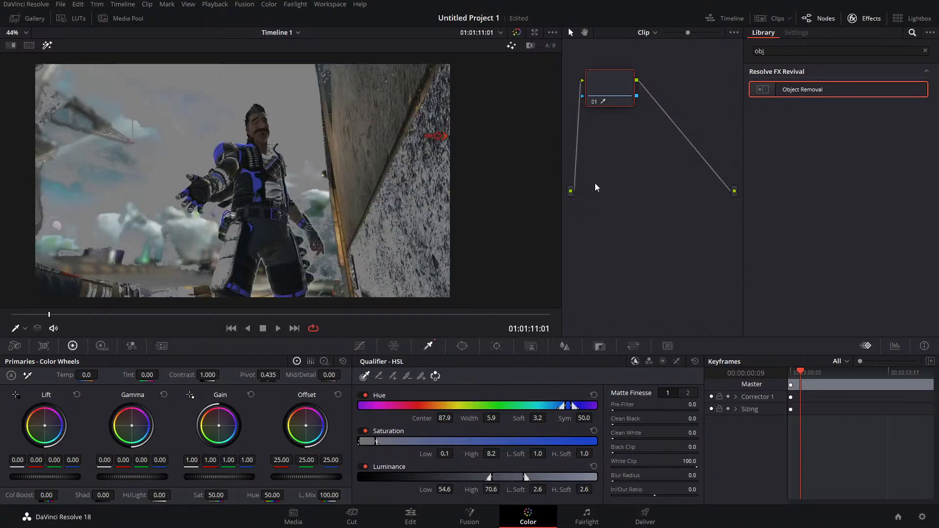
# Step: Add an alpha output to the node graph, connect node 01's alpha to it, and turn off the highlight view
pyautogui.rightClick(656, 183)
pyautogui.click(684, 223)
pyautogui.moveTo(637, 97); pyautogui.dragTo(735, 209)
pyautogui.click(46, 45)
pyautogui.click(437, 523)
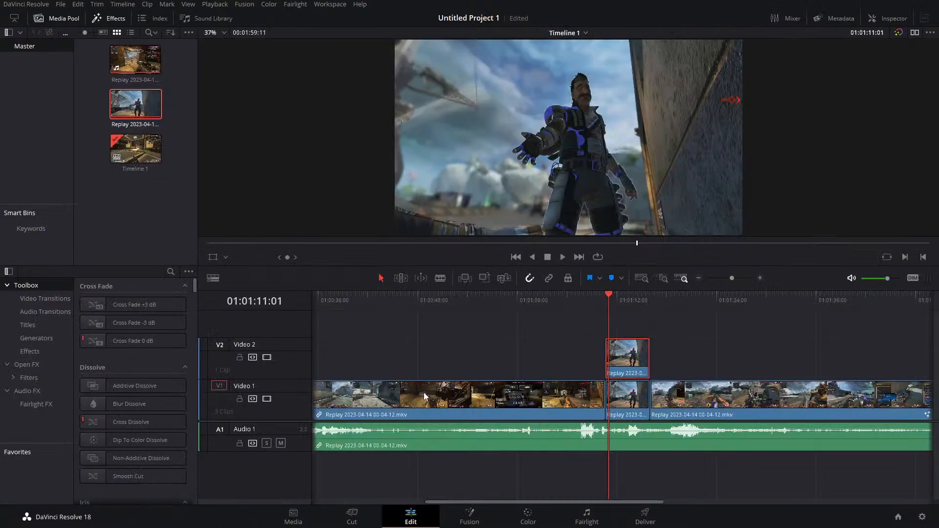
# Step: Move the Video 2 duplicate past the end of the other clips, view it alone at 01:02:22:17, and save the project
pyautogui.moveTo(629, 356); pyautogui.dragTo(597, 354)
pyautogui.moveTo(579, 307); pyautogui.dragTo(587, 310)
pyautogui.moveTo(732, 278); pyautogui.dragTo(724, 278)
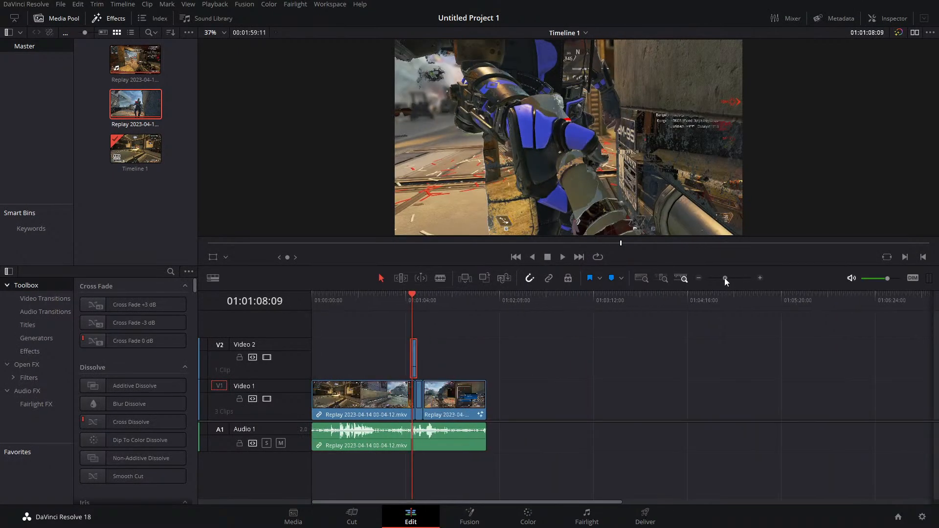
pyautogui.moveTo(422, 356); pyautogui.dragTo(530, 358)
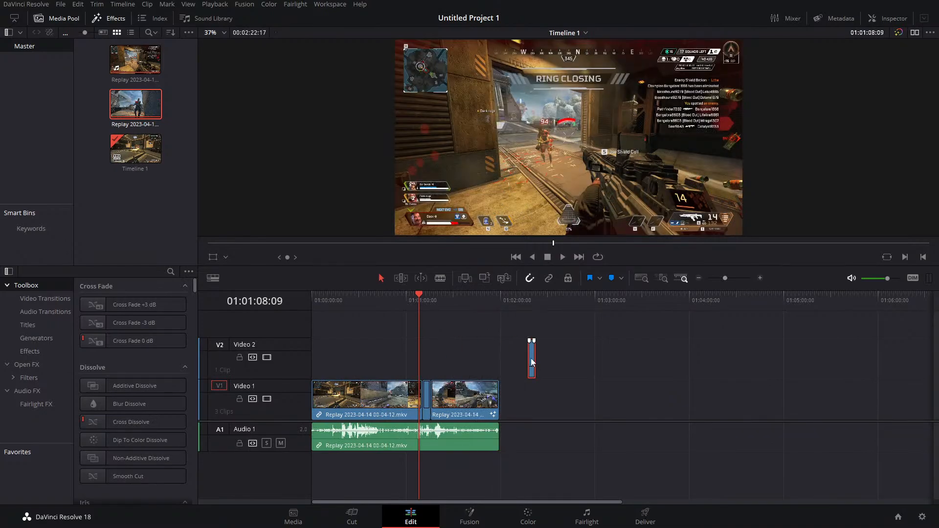
pyautogui.click(532, 301)
pyautogui.hotkey('ctrl', 's')
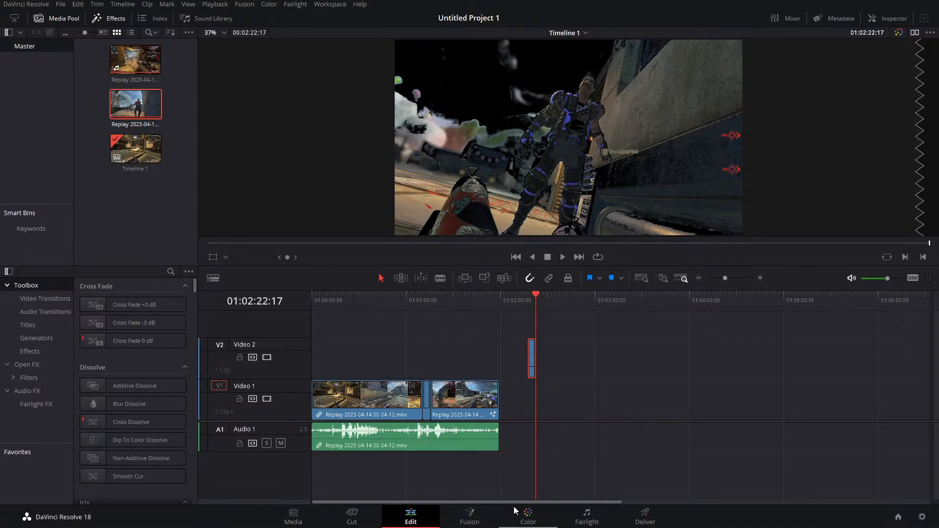
# Step: Reset all grades and nodes on the duplicate clip and move it back above the rendered clip on Video 2
pyautogui.click(526, 516)
pyautogui.rightClick(621, 175)
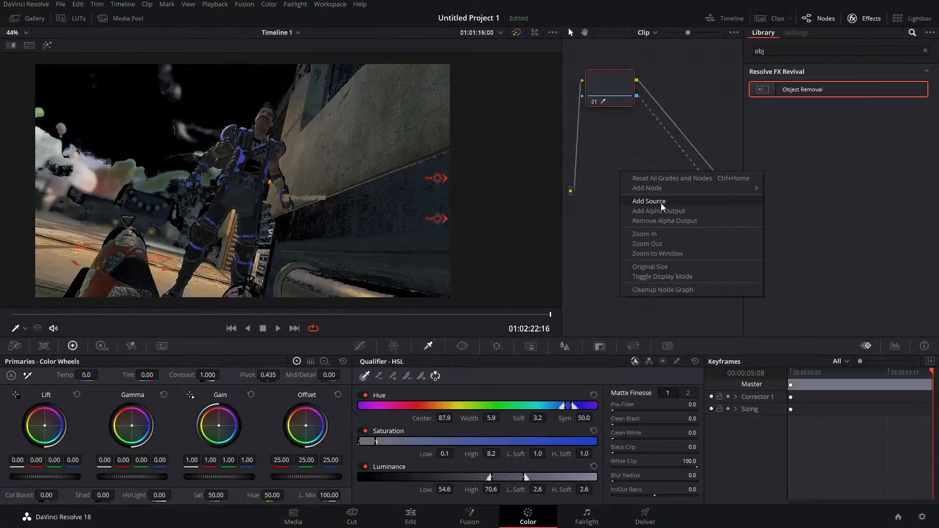
pyautogui.click(662, 178)
pyautogui.click(410, 516)
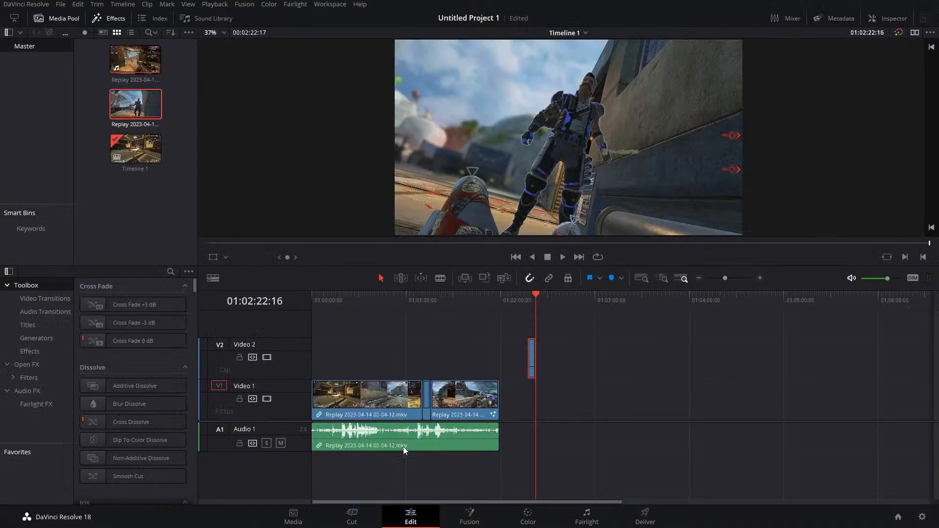
pyautogui.moveTo(532, 363); pyautogui.dragTo(427, 365)
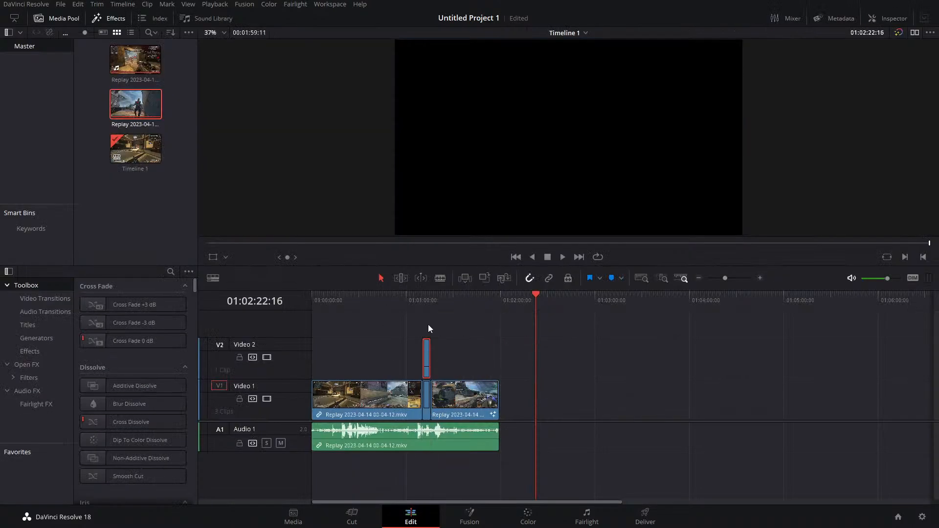
pyautogui.click(422, 294)
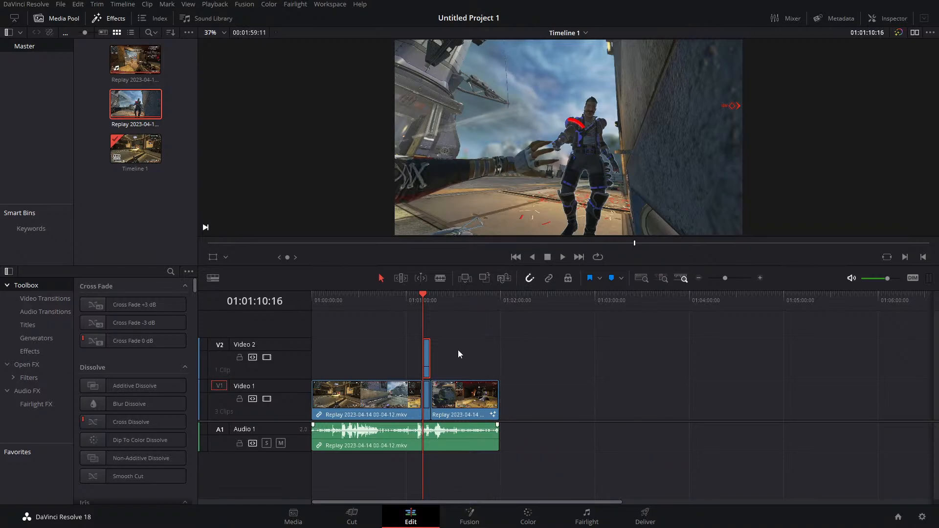
# Step: Place a Fusion Composition on Video 1 beyond the existing clips, with the playhead on its start at 01:03:05:23
pyautogui.click(30, 351)
pyautogui.moveTo(126, 322); pyautogui.dragTo(607, 398)
pyautogui.click(605, 300)
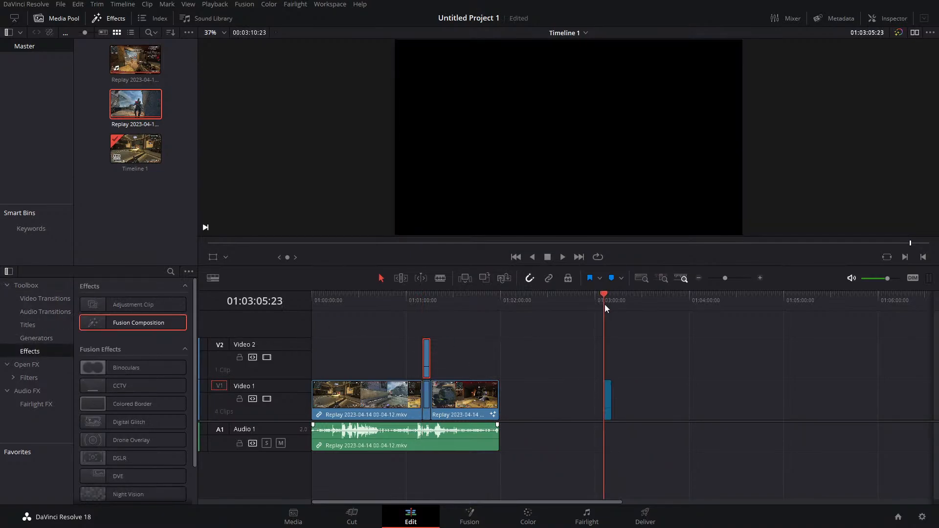
# Step: Open the composition on the Fusion page, add a Background node and connect it to MediaOut1
pyautogui.click(477, 511)
pyautogui.click(88, 335)
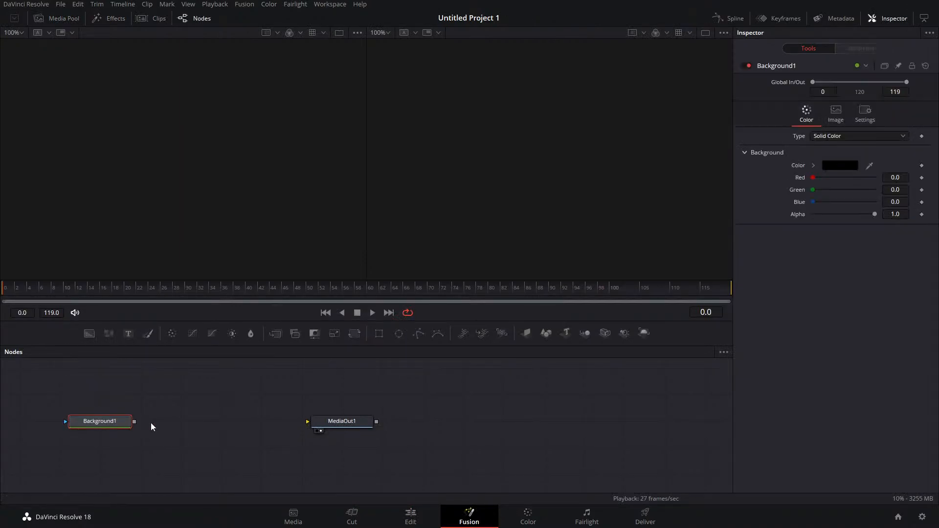
pyautogui.moveTo(134, 422); pyautogui.dragTo(308, 422)
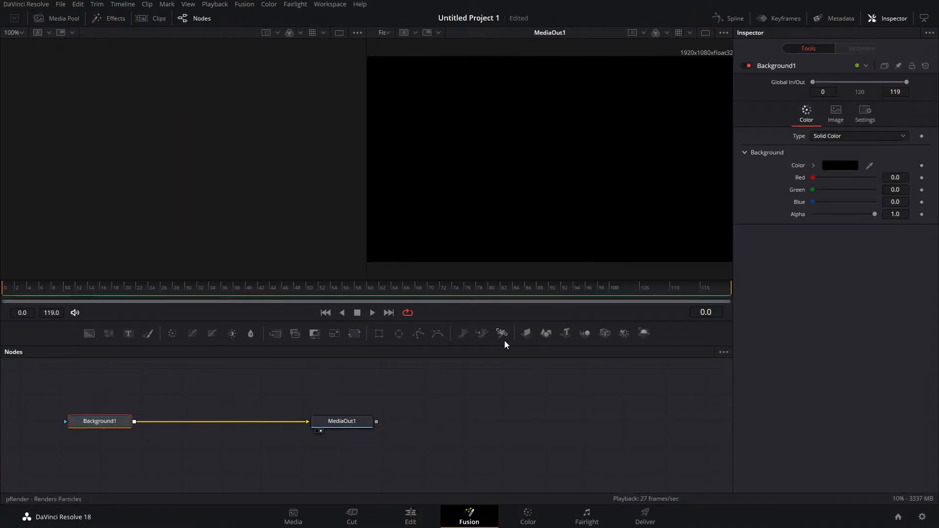
# Step: Add a Text3D node reading "hello" above the background and feed it into a new Renderer3D node
pyautogui.moveTo(564, 335); pyautogui.dragTo(158, 374)
pyautogui.click(783, 147)
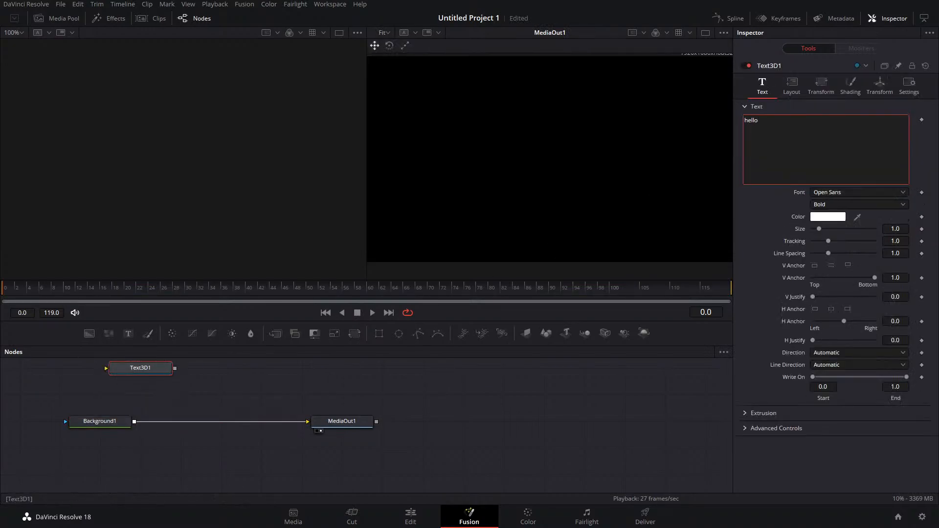
pyautogui.click(172, 369)
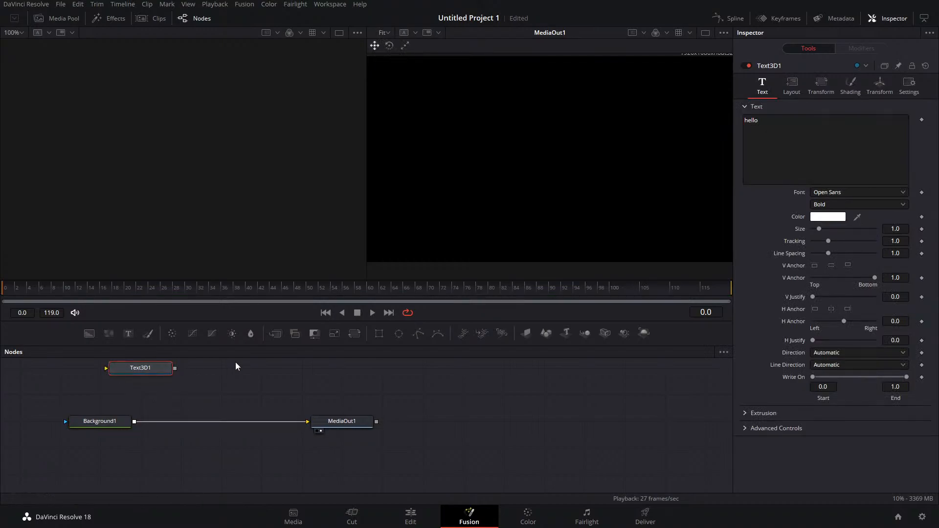
pyautogui.moveTo(605, 333); pyautogui.dragTo(244, 368)
pyautogui.press('Delete')
pyautogui.moveTo(644, 334); pyautogui.dragTo(228, 380)
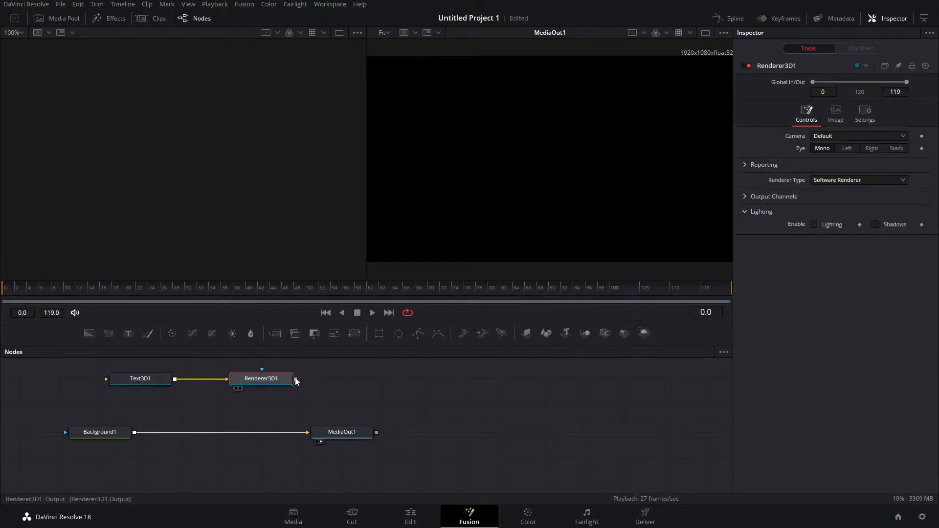
# Step: Merge the Renderer3D1 output over Background1, shift the text slightly lower in the frame, and space MediaOut1 away from the merge
pyautogui.moveTo(296, 381); pyautogui.dragTo(134, 433)
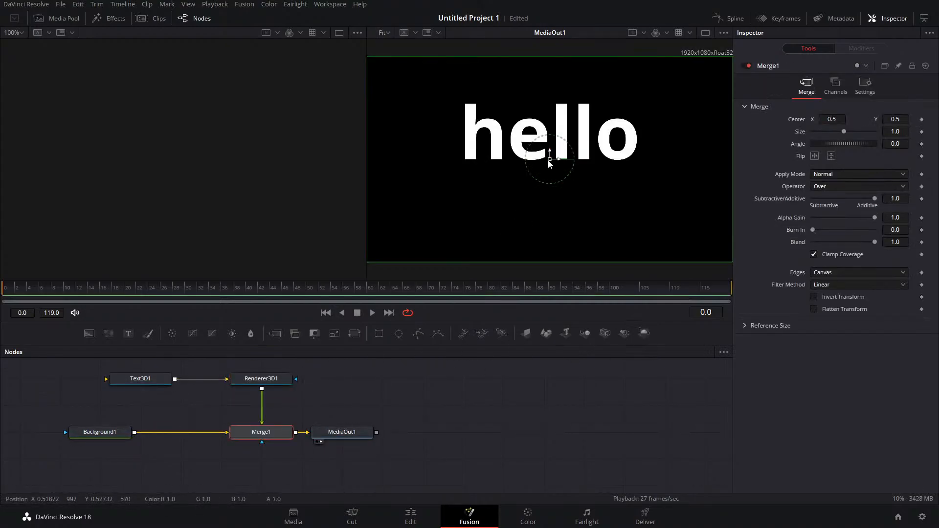
pyautogui.moveTo(548, 163); pyautogui.dragTo(551, 178)
pyautogui.moveTo(344, 433); pyautogui.dragTo(385, 433)
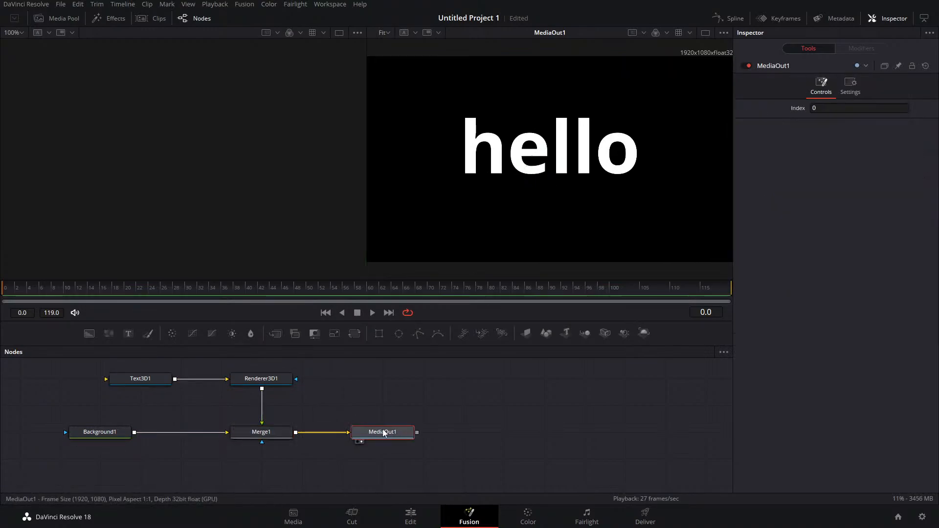
# Step: Try a Y translation on the Text3D1 text, reset it, and rotate the text about its Y axis
pyautogui.click(141, 378)
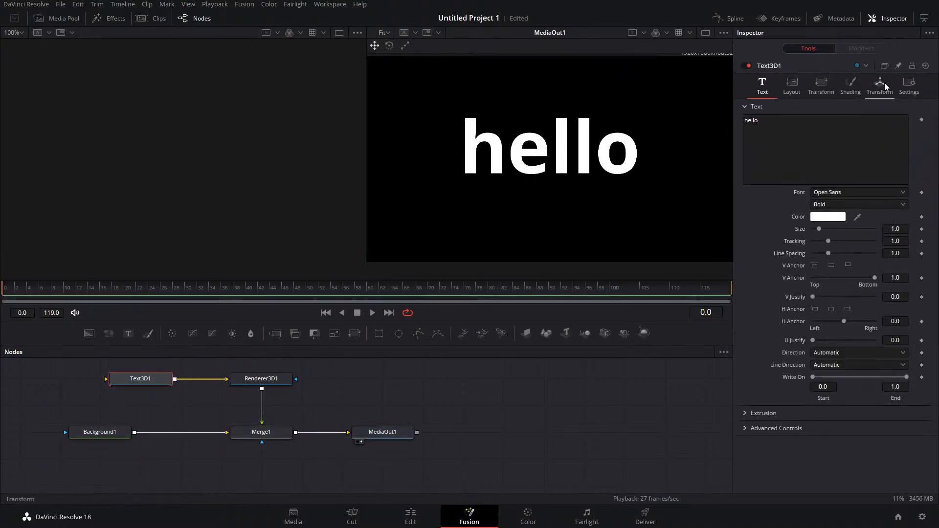
pyautogui.click(880, 86)
pyautogui.moveTo(853, 132); pyautogui.dragTo(846, 135)
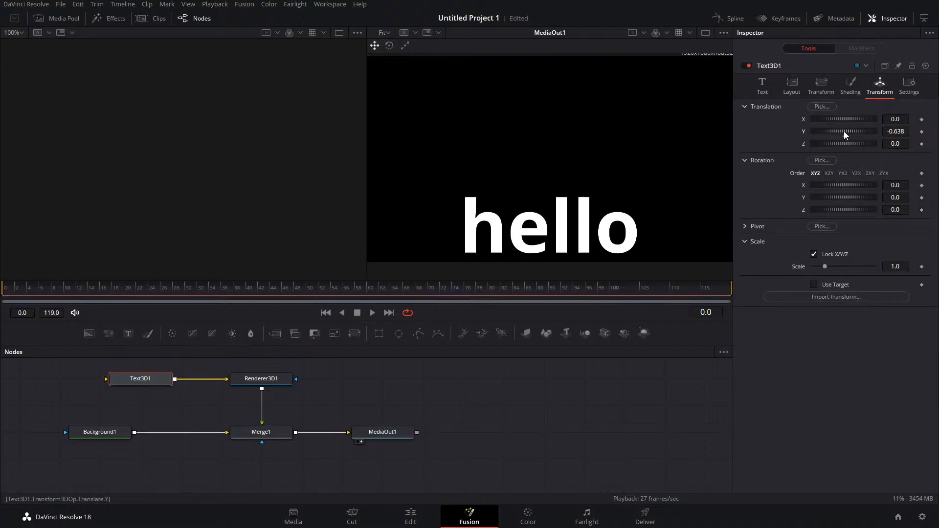
pyautogui.doubleClick(851, 138)
pyautogui.moveTo(852, 196); pyautogui.dragTo(839, 200)
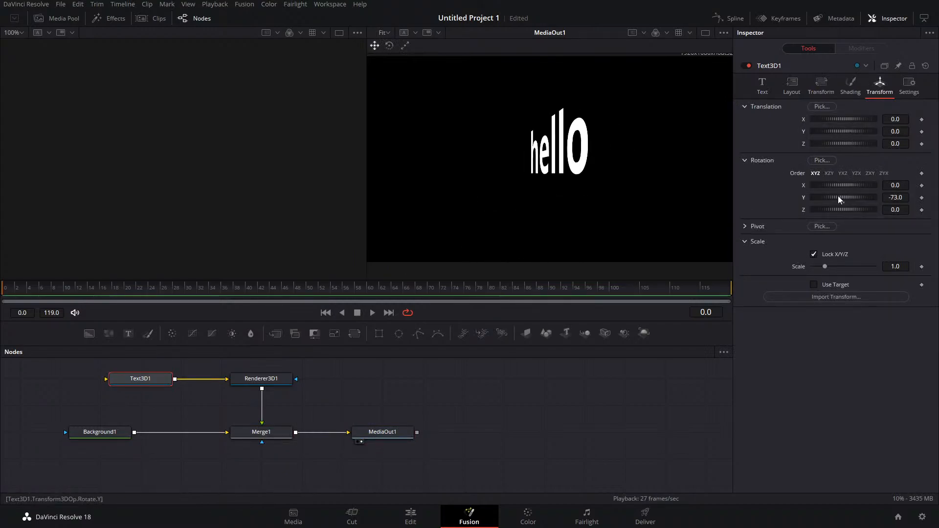
pyautogui.doubleClick(839, 199)
# Step: Extrude the "hello" text with an Extrusion Depth of about 0.0945
pyautogui.click(762, 86)
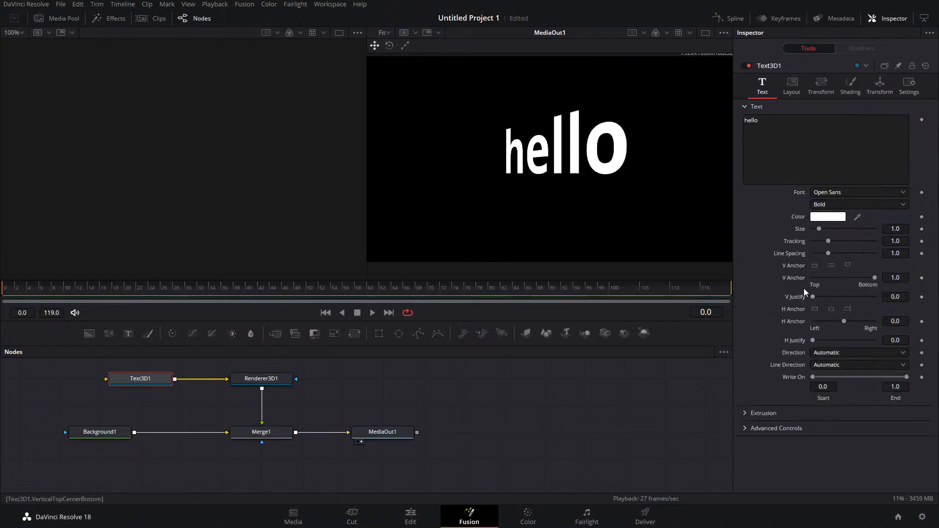
pyautogui.click(744, 413)
pyautogui.moveTo(813, 439); pyautogui.dragTo(841, 439)
# Step: Add a Directional Light (3DL) node to the Text3D1 branch so it is merged with the text ahead of Renderer3D1
pyautogui.moveTo(358, 374); pyautogui.dragTo(397, 402)
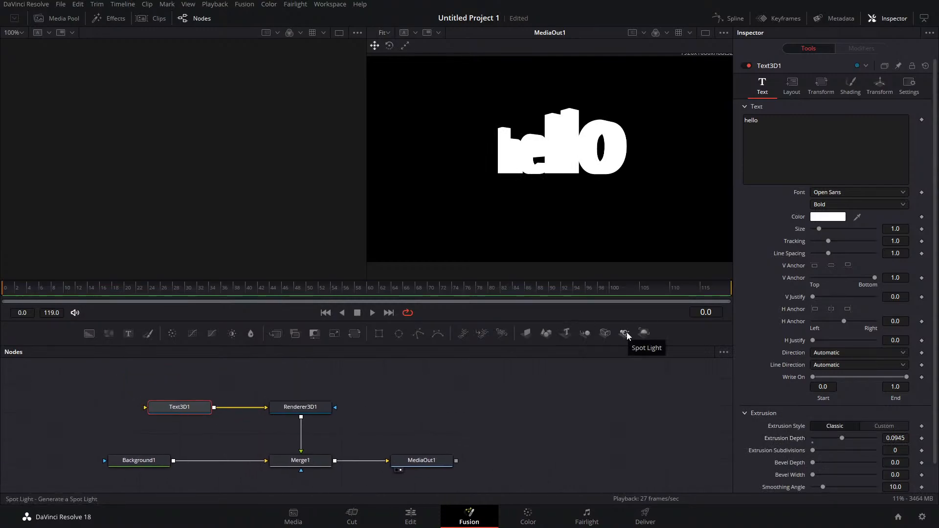
pyautogui.hotkey('shift', 'space')
pyautogui.write('Sharpen')
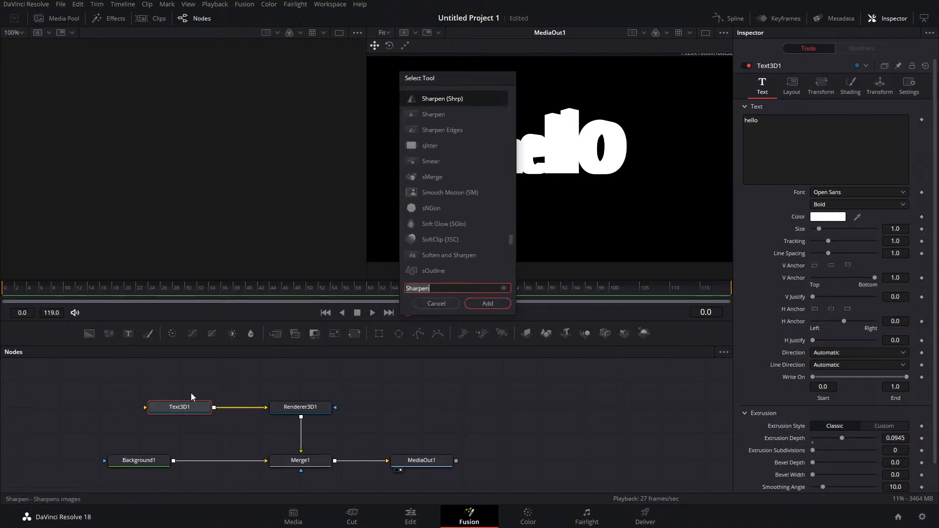
pyautogui.write('dir')
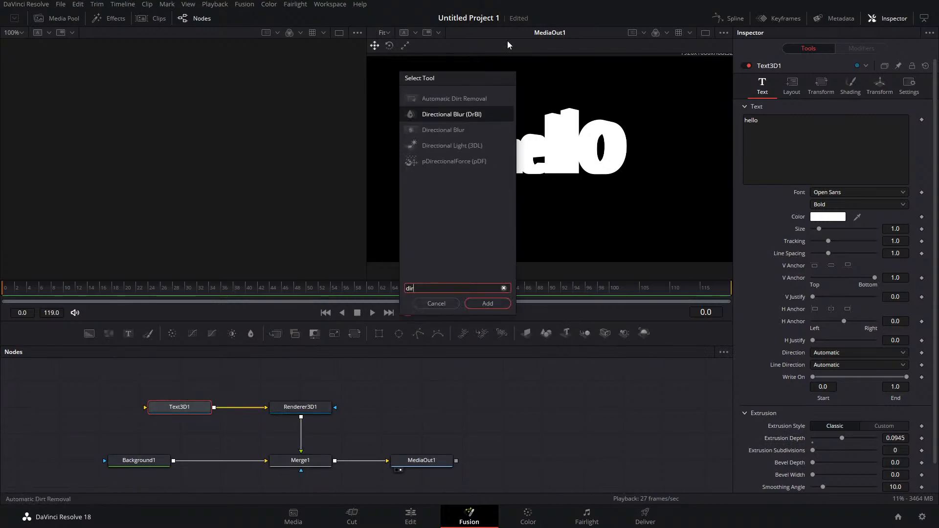
pyautogui.click(465, 147)
pyautogui.click(489, 303)
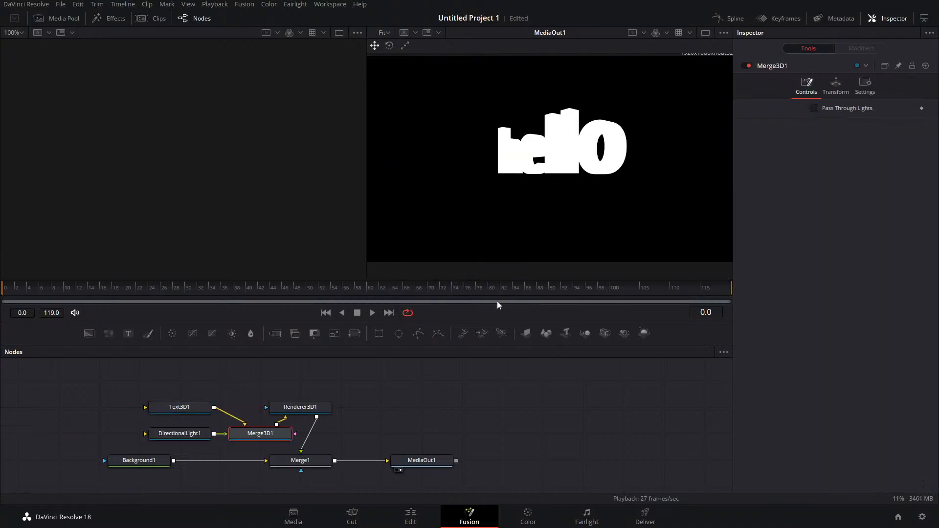
# Step: Arrange Text3D1, Merge3D1 and Renderer3D1 in one row with DirectionalLight1 directly above Merge3D1
pyautogui.moveTo(257, 434); pyautogui.dragTo(260, 407)
pyautogui.moveTo(194, 409); pyautogui.dragTo(154, 408)
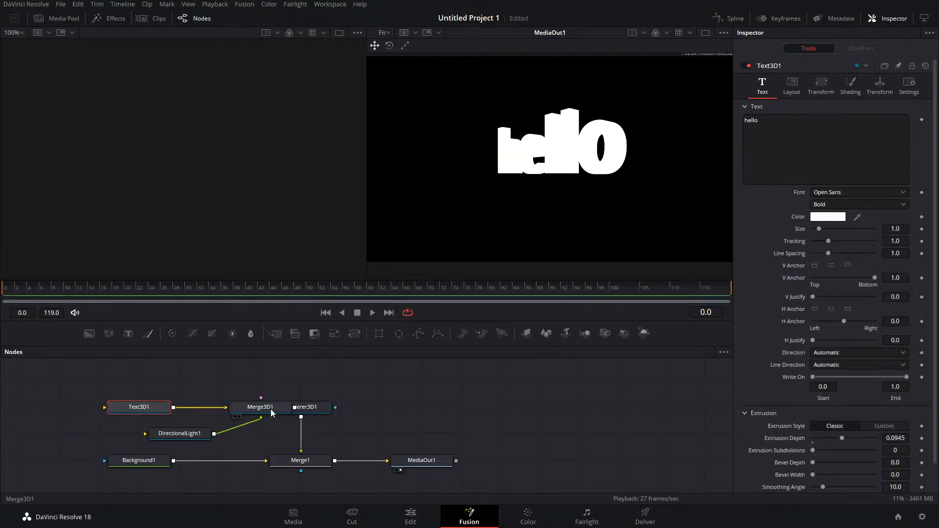
pyautogui.moveTo(262, 407); pyautogui.dragTo(221, 407)
pyautogui.moveTo(183, 434); pyautogui.dragTo(224, 381)
# Step: Enable Lighting on Renderer3D1 using the Software Renderer type
pyautogui.click(315, 411)
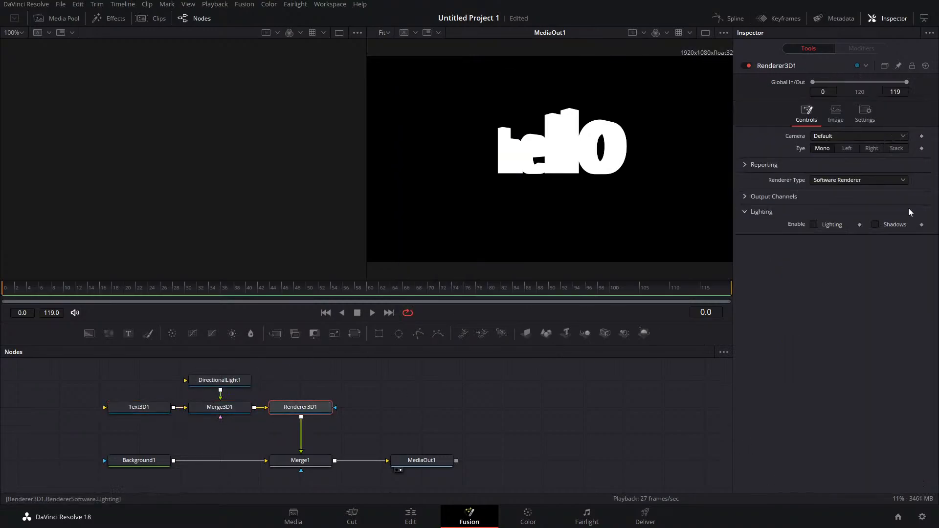
pyautogui.click(860, 180)
pyautogui.click(842, 194)
pyautogui.click(813, 224)
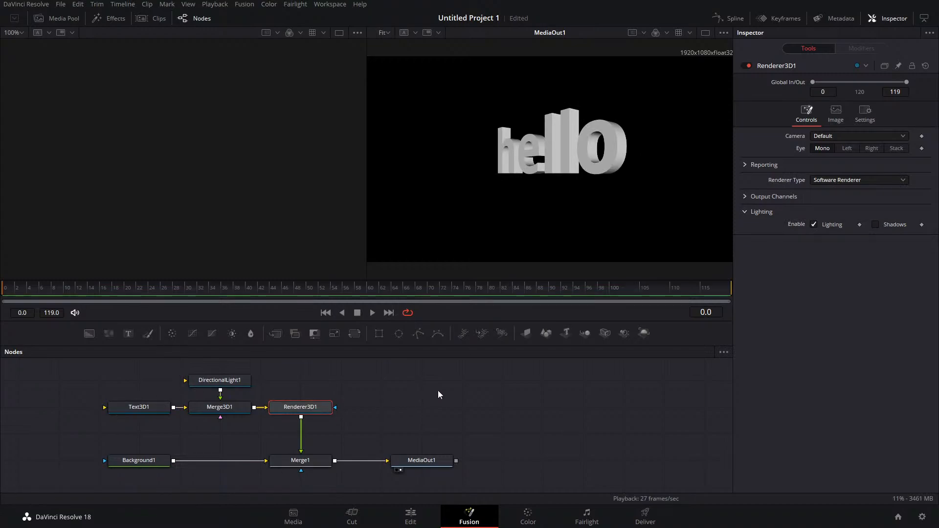
# Step: Insert a Soft Glow after Renderer3D1 and set its Glow Size to 100 and its Gain to about 1.299
pyautogui.hotkey('shift', 'space')
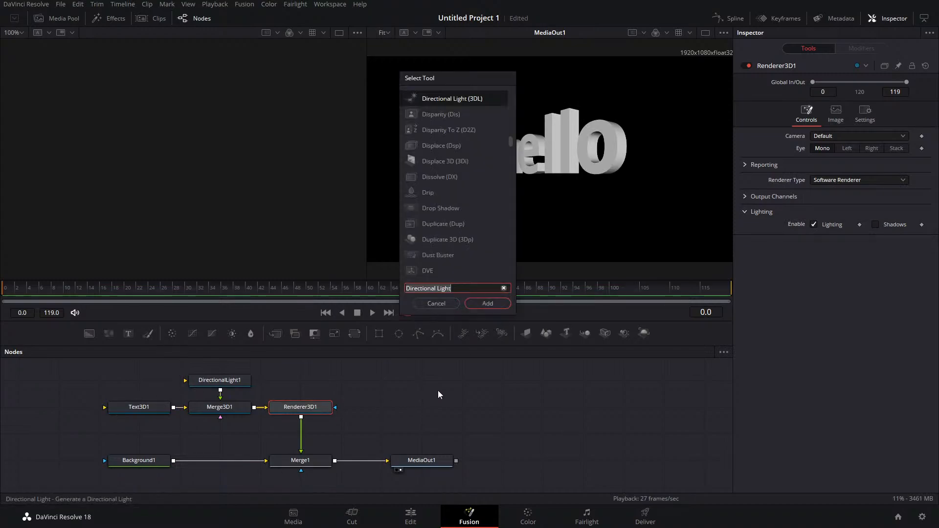
pyautogui.write('glow')
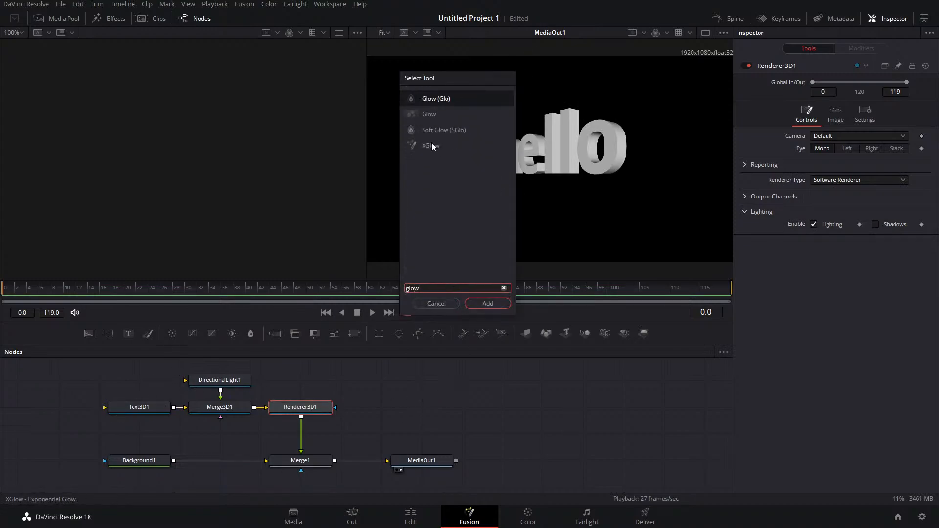
pyautogui.click(441, 130)
pyautogui.click(488, 303)
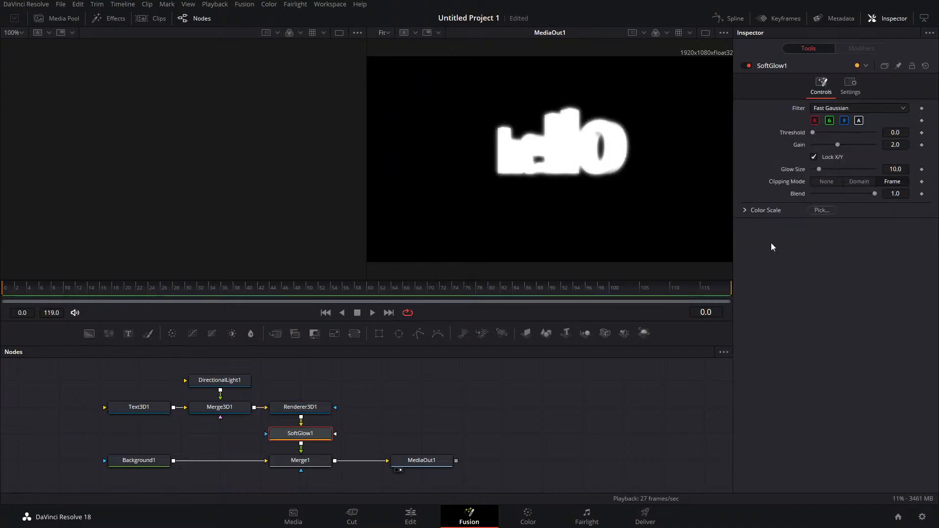
pyautogui.moveTo(820, 169); pyautogui.dragTo(879, 166)
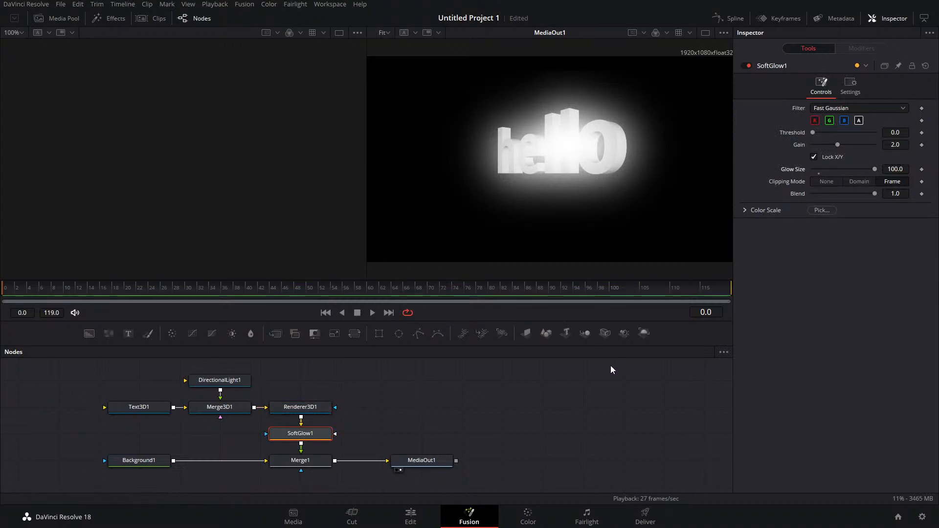
pyautogui.moveTo(838, 145)
pyautogui.mouseDown()
pyautogui.moveTo(847, 145)
pyautogui.moveTo(835, 153)
pyautogui.mouseUp()
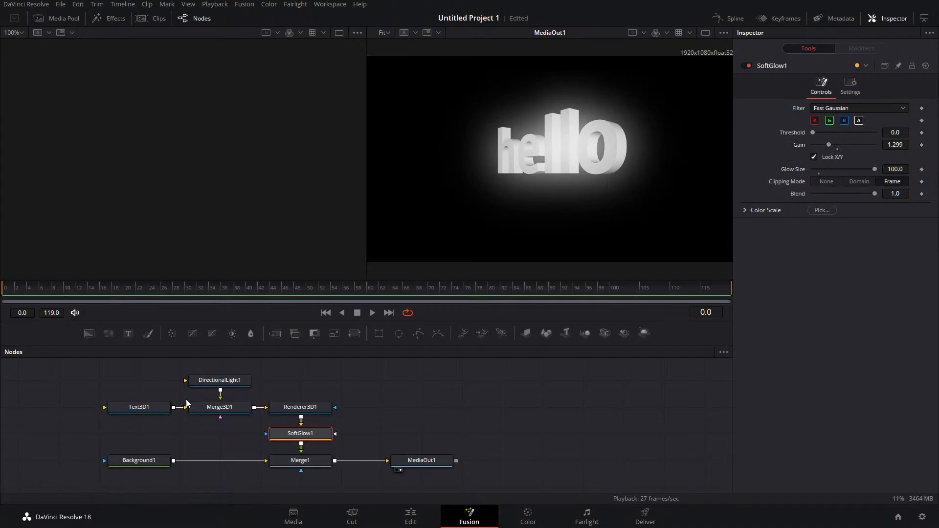
# Step: Rotate the Text3D1 text about its Y axis to about 28.7 degrees
pyautogui.click(138, 407)
pyautogui.click(879, 85)
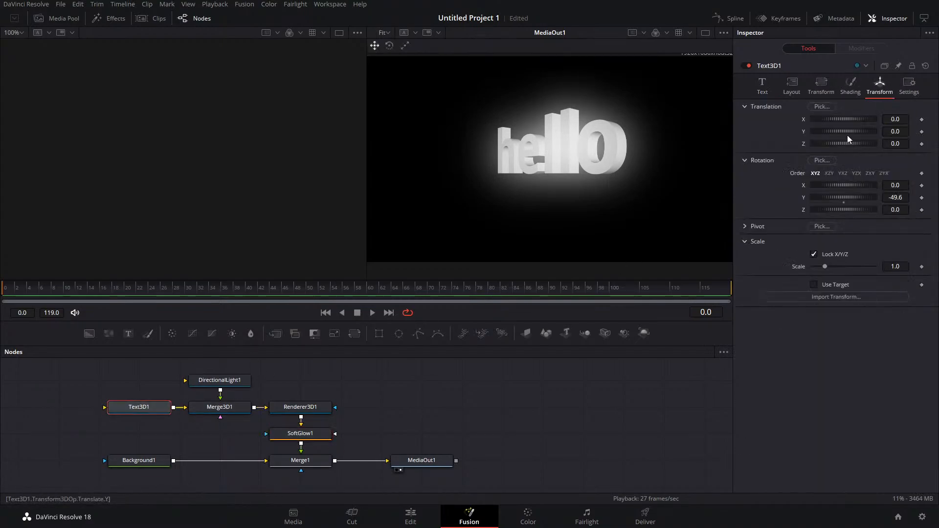
pyautogui.moveTo(851, 203)
pyautogui.mouseDown()
pyautogui.moveTo(916, 186)
pyautogui.moveTo(866, 192)
pyautogui.mouseUp()
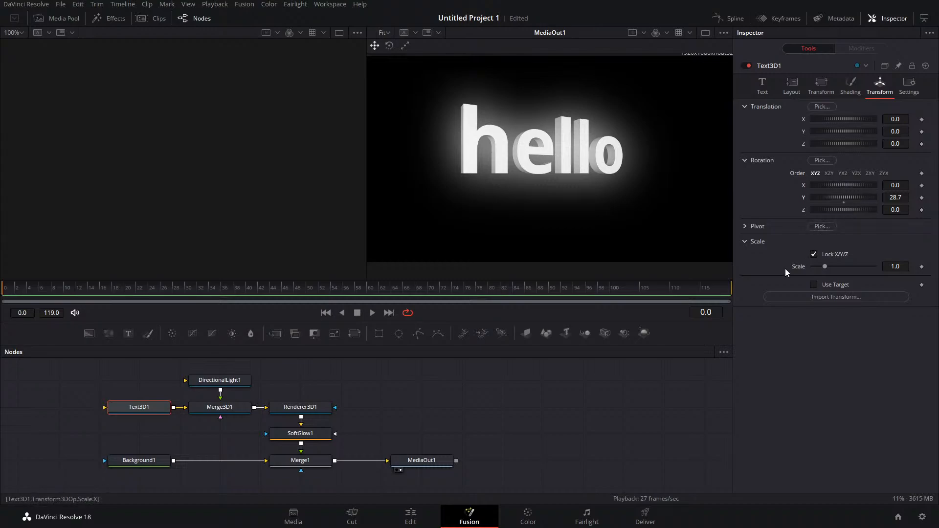
# Step: Save the project from the Edit page, place the playhead on the "hello" composition, and return to it in Fusion
pyautogui.click(411, 517)
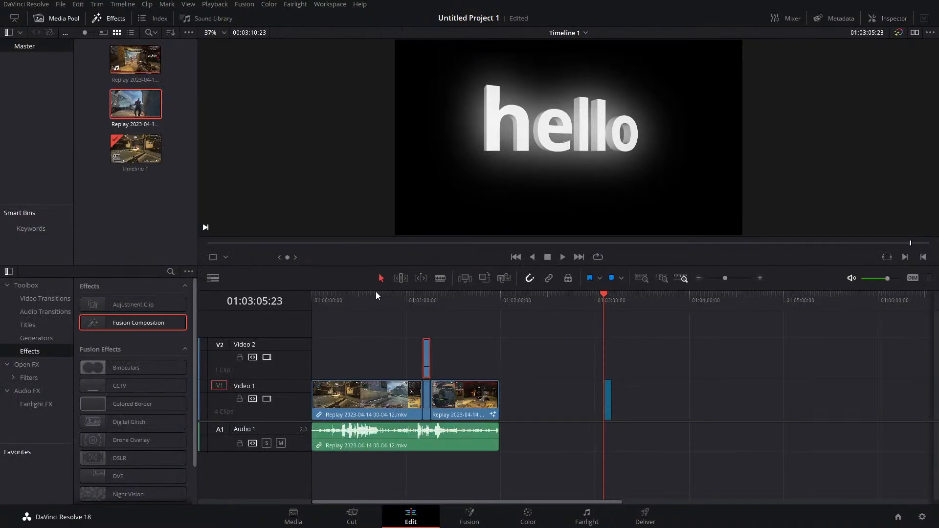
pyautogui.click(358, 396)
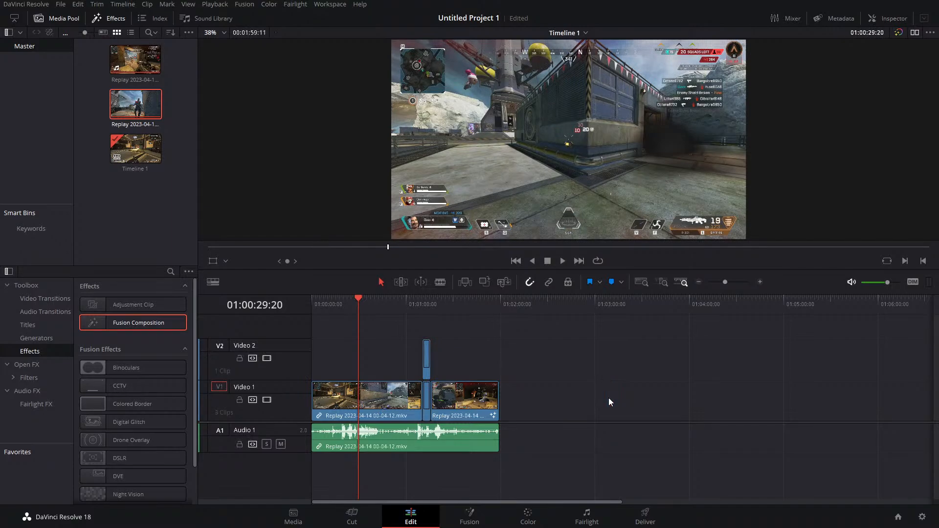
pyautogui.hotkey('ctrl', 's')
pyautogui.click(603, 301)
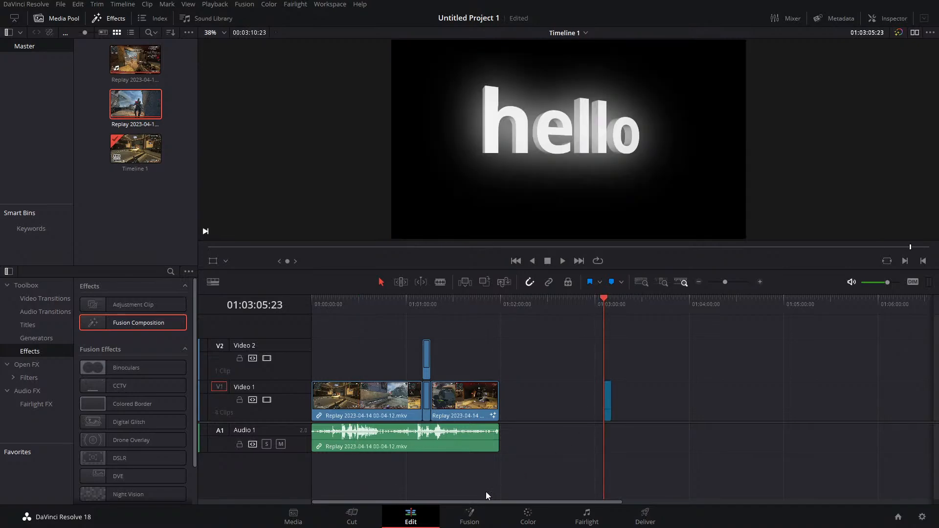
pyautogui.click(528, 517)
pyautogui.click(469, 517)
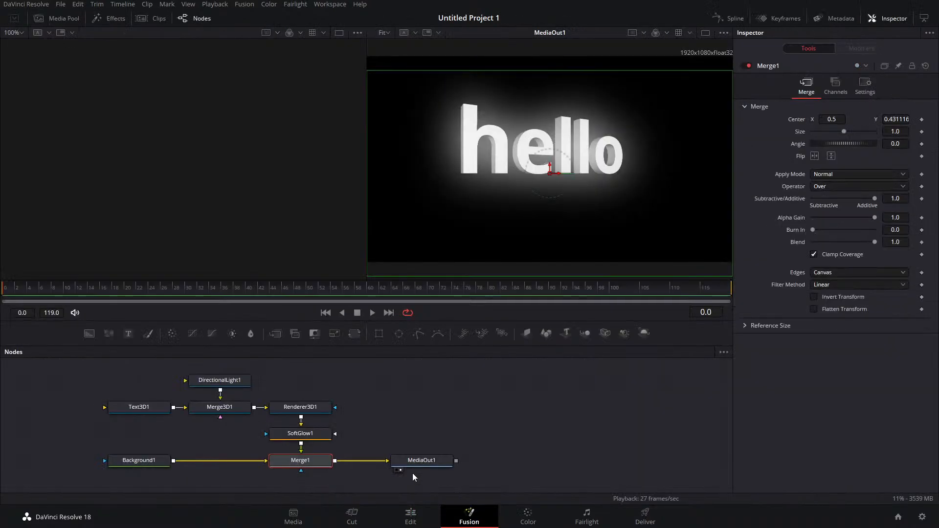
# Step: Reduce the Gain of SoftGlow1 to about 0.866
pyautogui.click(295, 437)
pyautogui.moveTo(832, 146); pyautogui.dragTo(825, 151)
# Step: Move all the nodes above Merge1 upward together, leaving a gap between SoftGlow1 and Merge1
pyautogui.scroll(1, 345, 420)
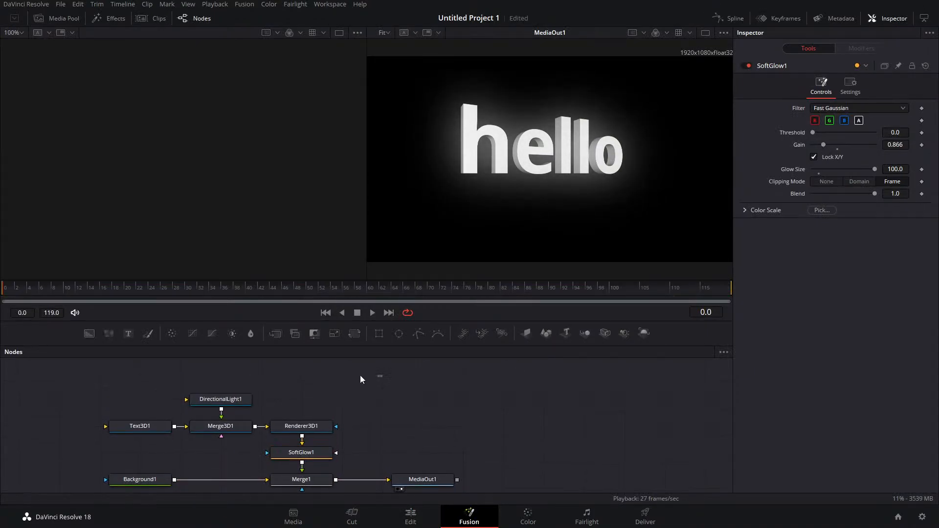
pyautogui.moveTo(382, 376); pyautogui.dragTo(131, 450)
pyautogui.scroll(-1, 376, 416)
# Step: Try a Flicker Addition node after SoftGlow1, play the composition, and delete the node
pyautogui.click(316, 431)
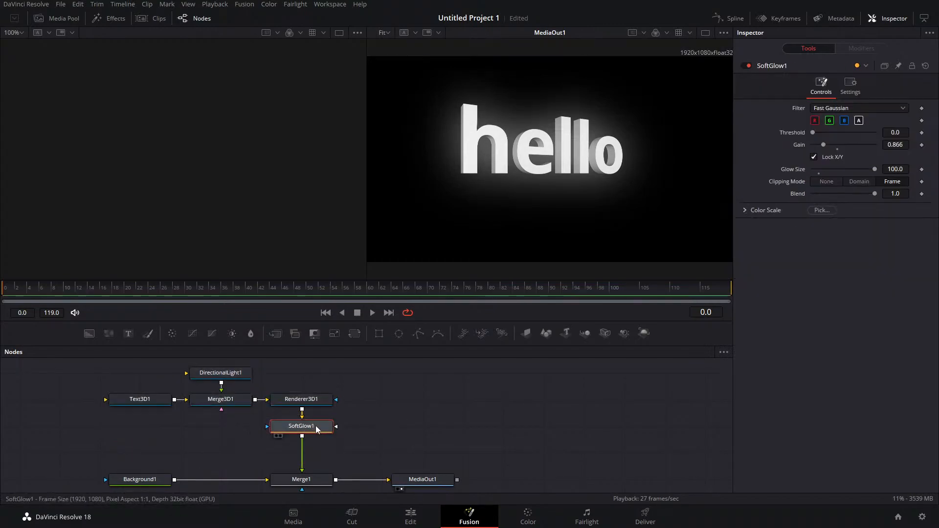
pyautogui.hotkey('shift', 'space')
pyautogui.write('flick')
pyautogui.press('Return')
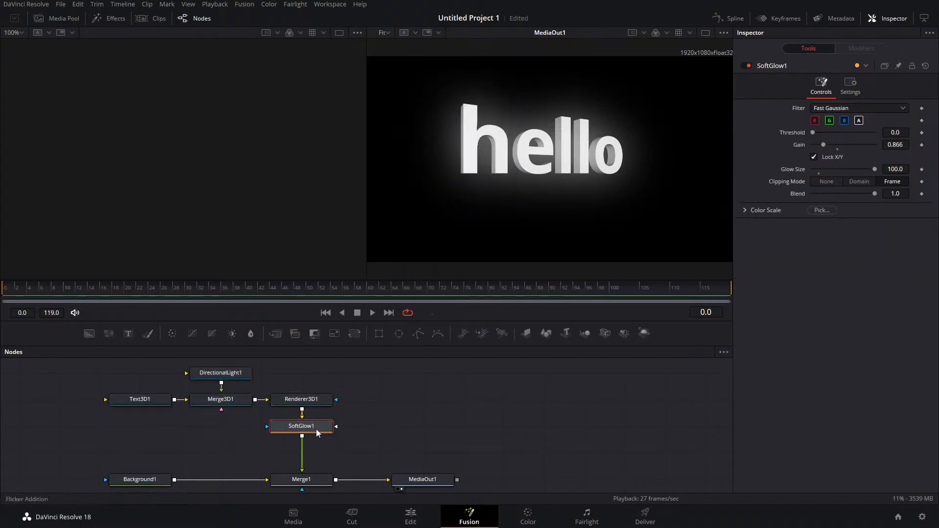
pyautogui.click(372, 312)
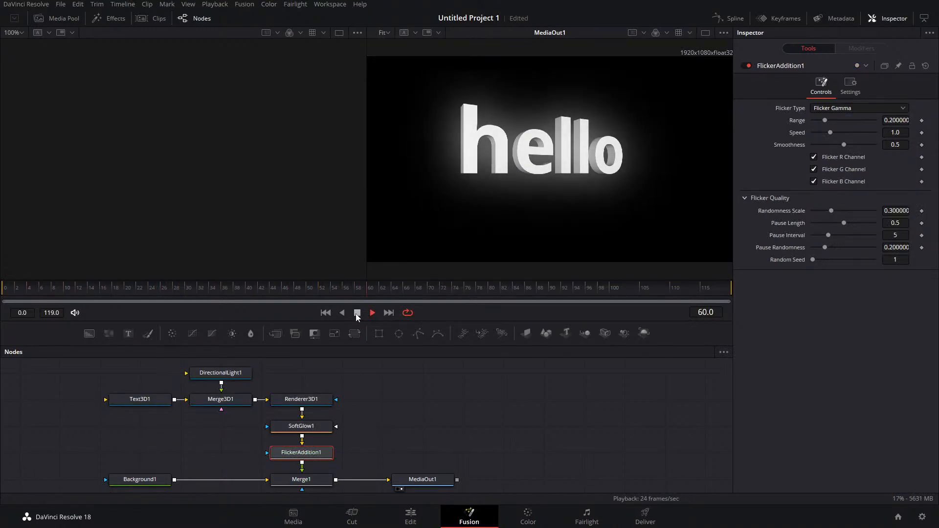
pyautogui.click(358, 313)
pyautogui.press('Delete')
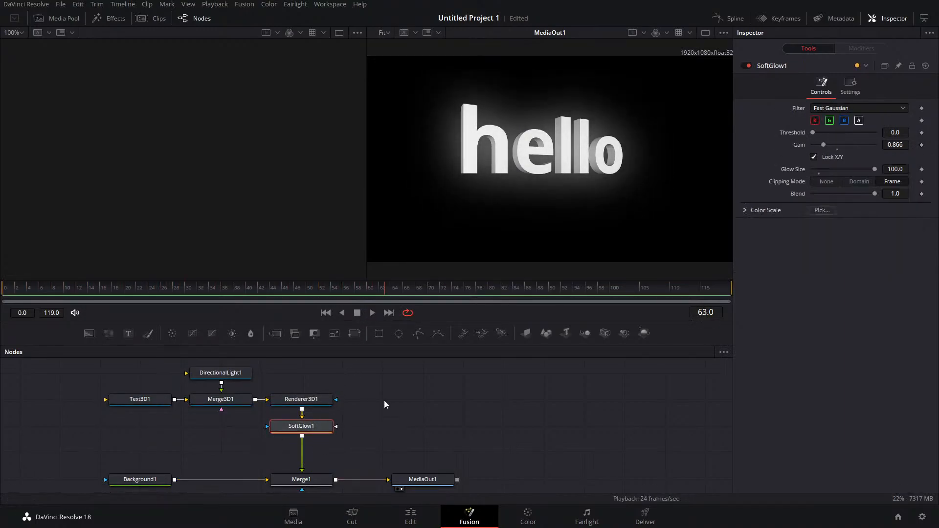
# Step: Try a Shake modifier on the Gain of SoftGlow1 with Smoothness 0.001 during playback, remove it, and stop playback
pyautogui.rightClick(799, 145)
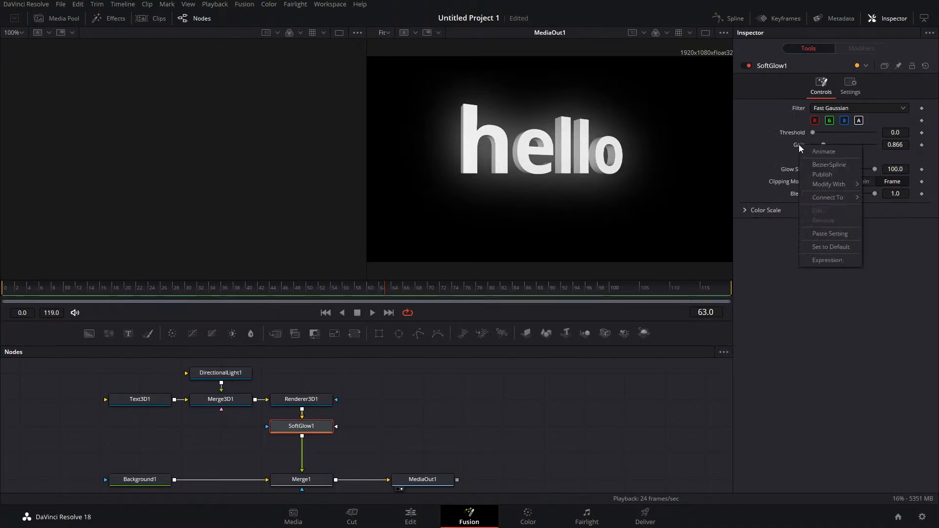
pyautogui.moveTo(832, 184)
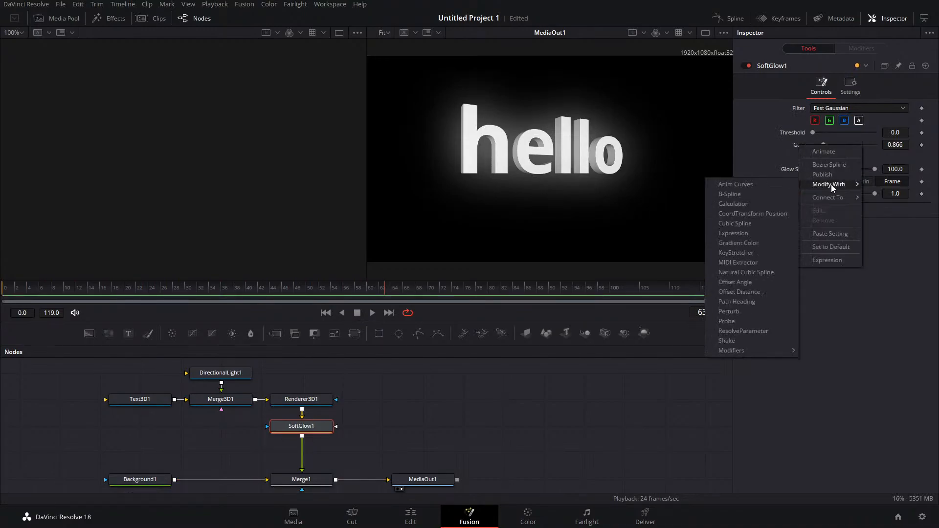
pyautogui.click(731, 332)
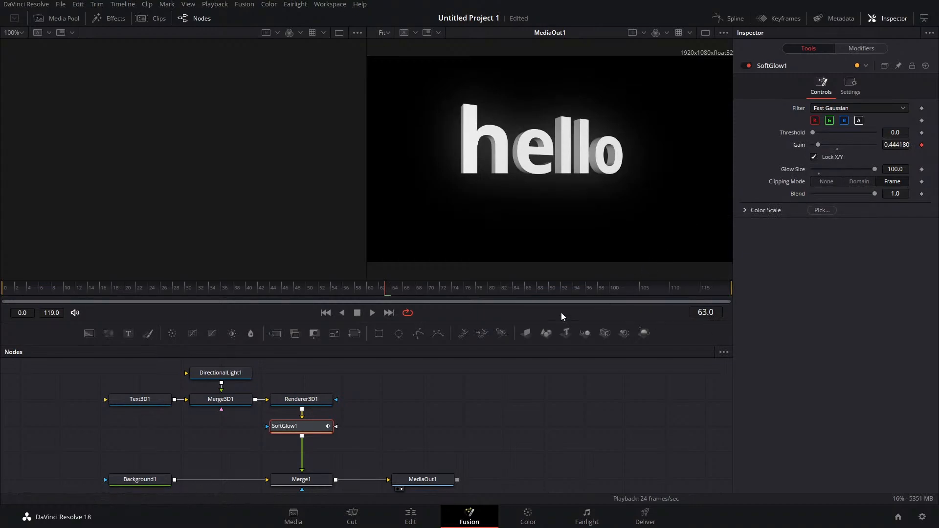
pyautogui.click(861, 48)
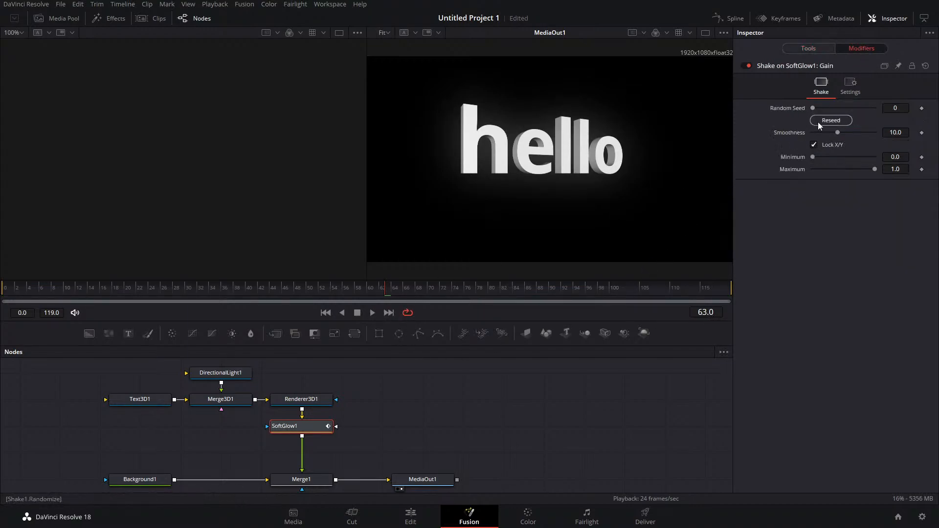
pyautogui.click(372, 313)
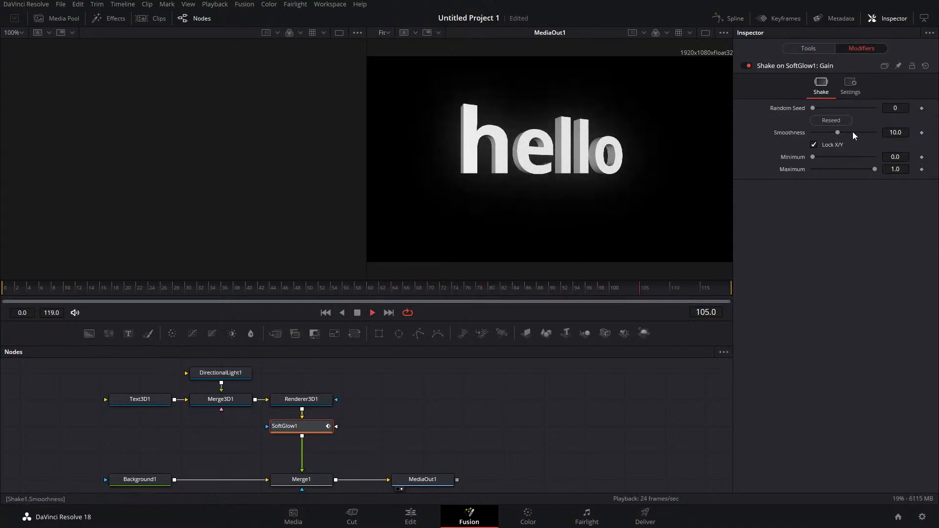
pyautogui.moveTo(837, 132); pyautogui.dragTo(798, 134)
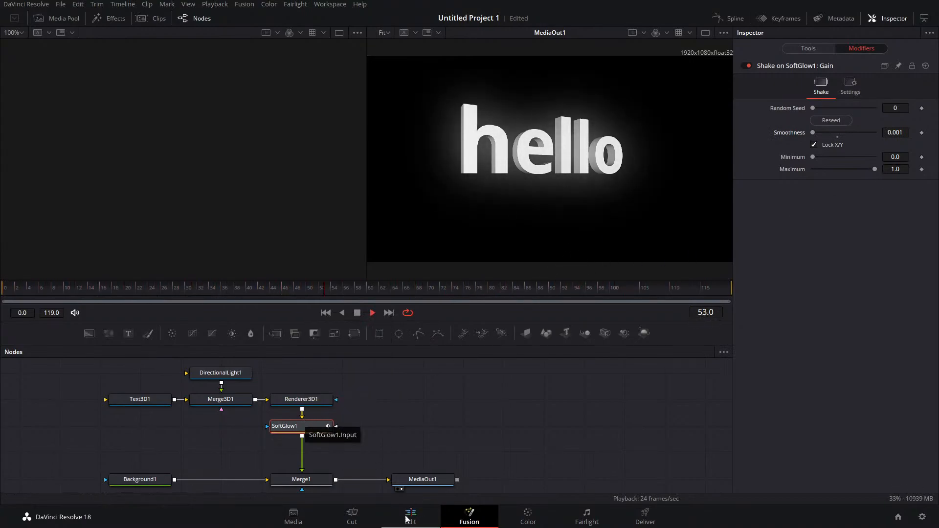
pyautogui.click(809, 48)
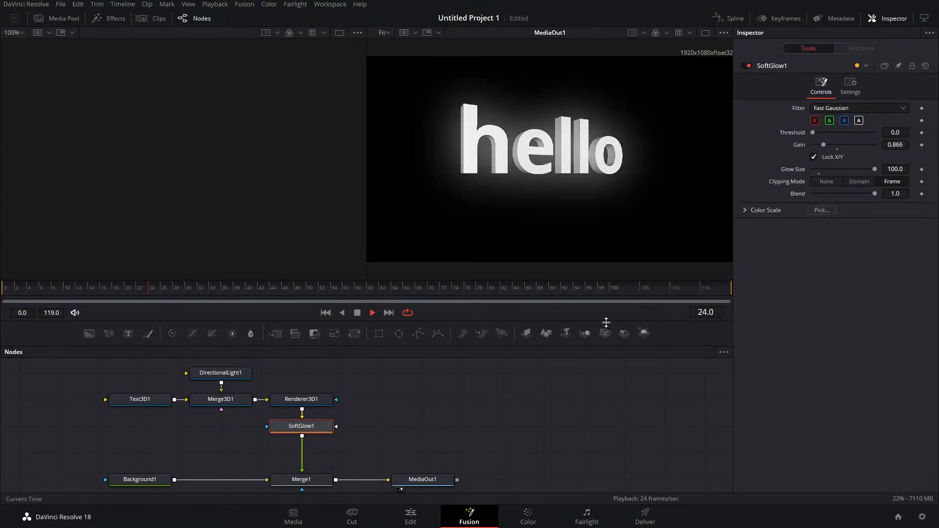
pyautogui.click(353, 313)
# Step: Line up all tools in the node graph to the grid
pyautogui.rightClick(441, 406)
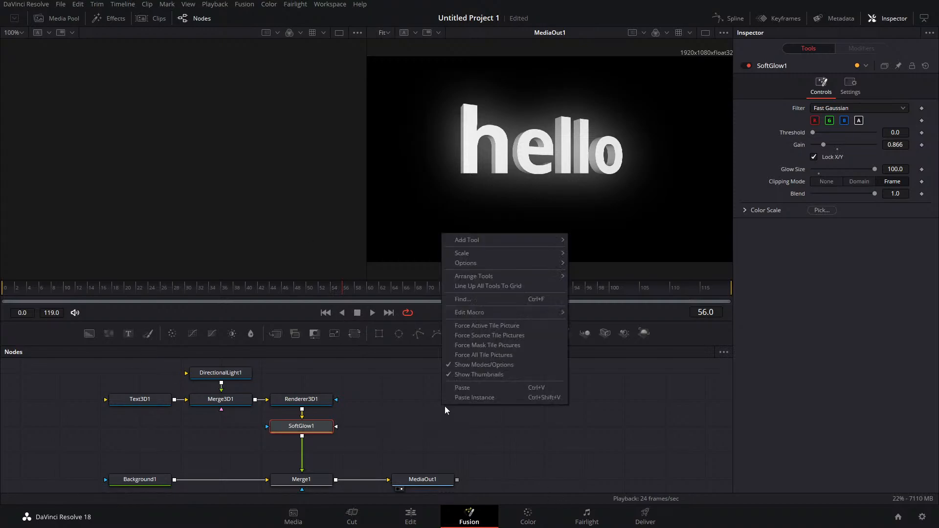
pyautogui.moveTo(494, 276)
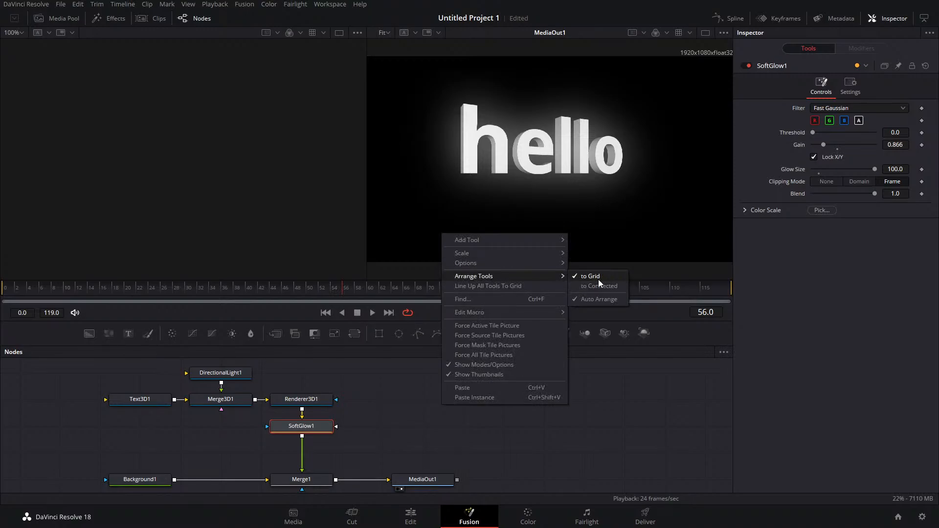
pyautogui.click(520, 285)
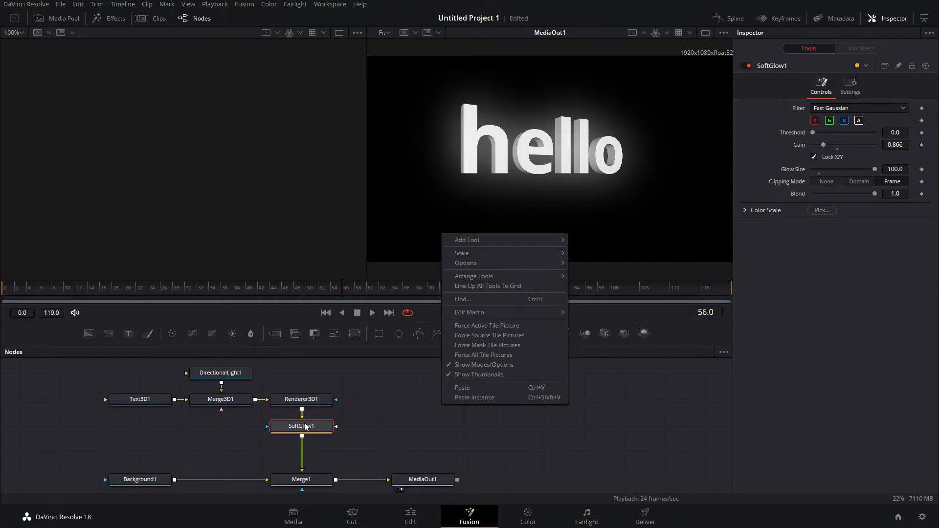
# Step: Switch the node connections to Orthogonal Pipes, and try SoftGlow1 beside Renderer3D1 before undoing the move
pyautogui.rightClick(466, 413)
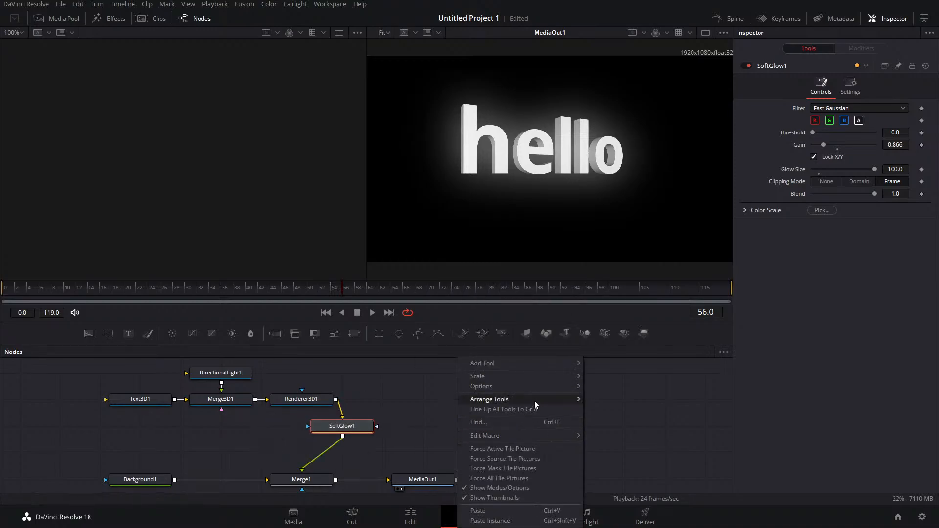
pyautogui.moveTo(536, 390)
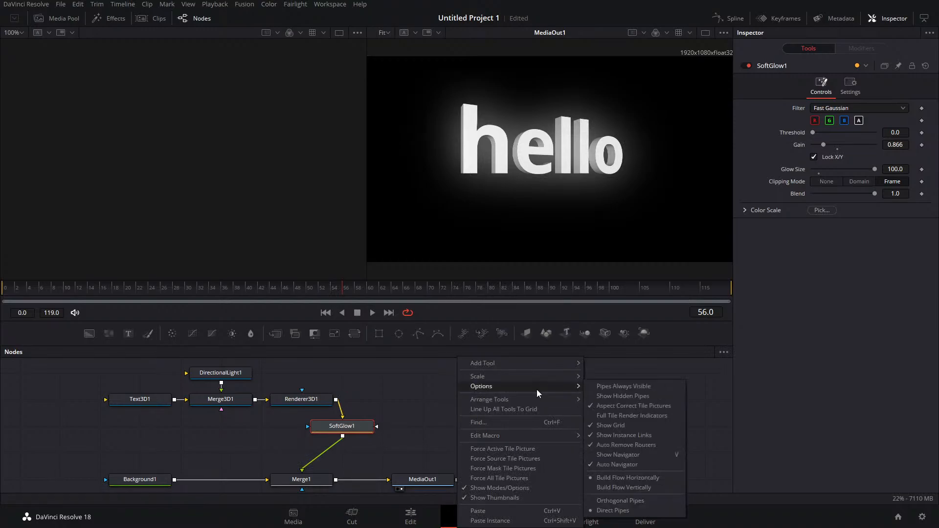
pyautogui.click(622, 502)
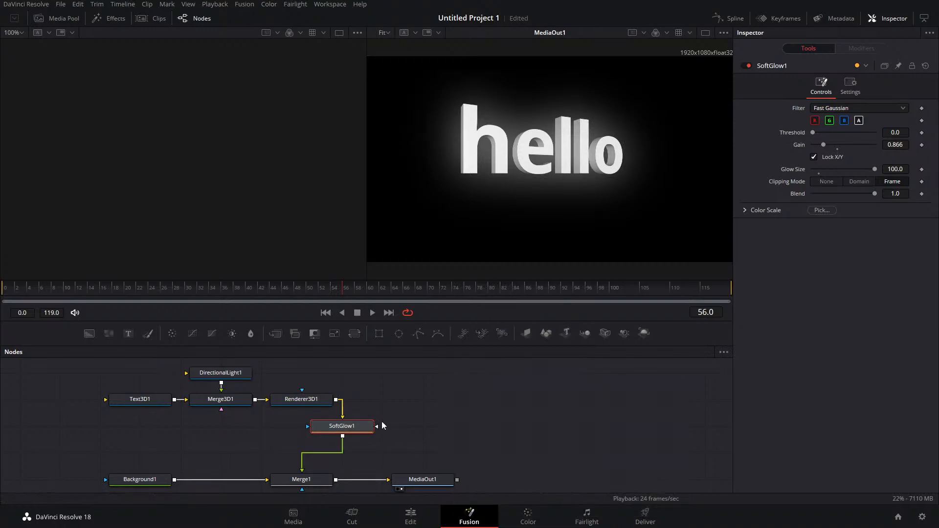
pyautogui.moveTo(329, 421); pyautogui.dragTo(410, 395)
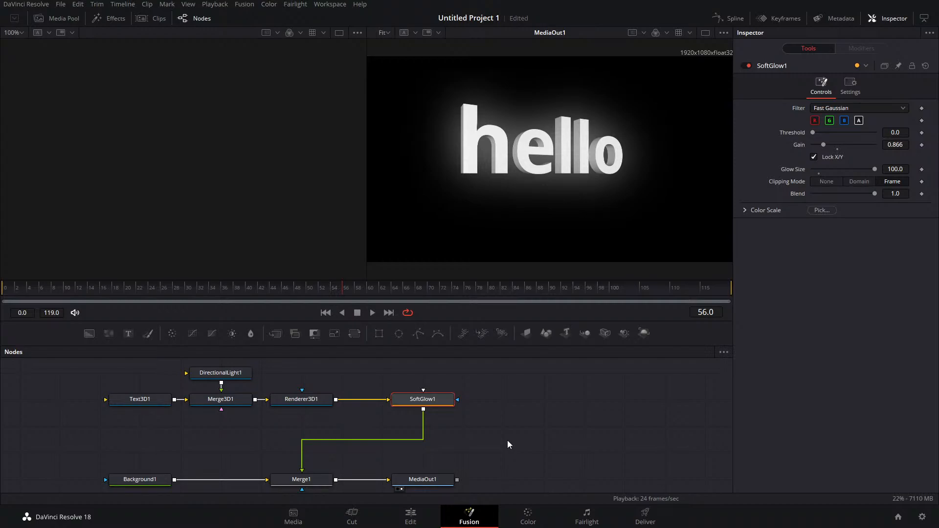
pyautogui.hotkey('ctrl', 'z')
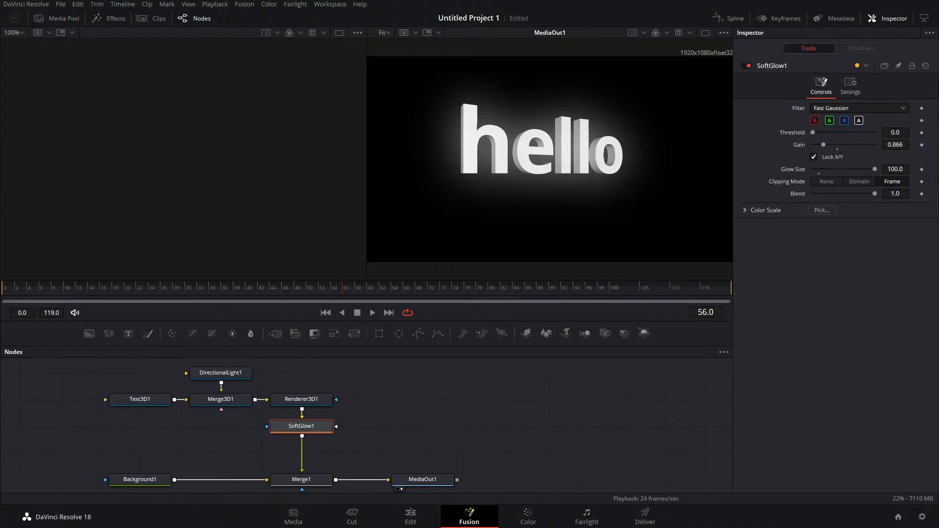
# Step: Save the project and delete the Fusion Composition clip from the timeline on the Edit page
pyautogui.hotkey('ctrl', 's')
pyautogui.click(411, 518)
pyautogui.press('Delete')
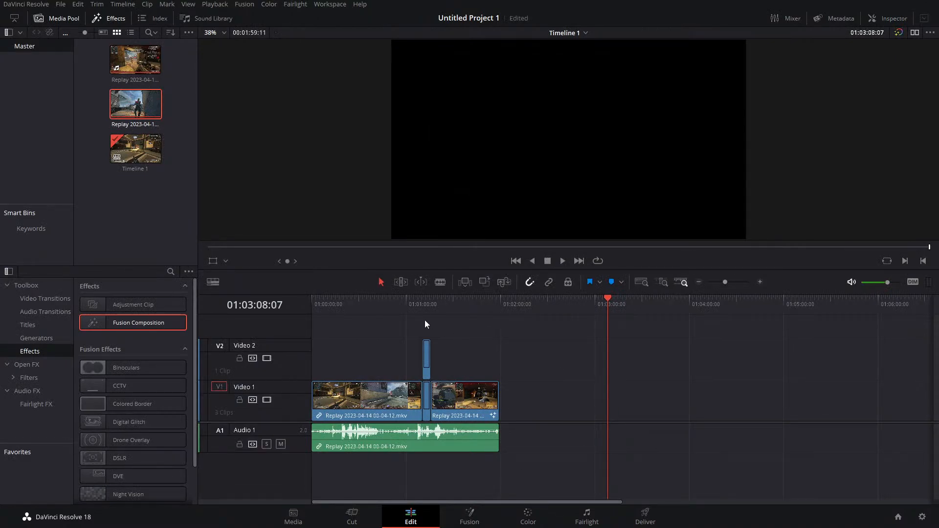
# Step: Place the playhead on the first frame of the Render 1 clip on Video 2, at 01:01:10:16, and open it in Fusion
pyautogui.moveTo(426, 309); pyautogui.dragTo(421, 312)
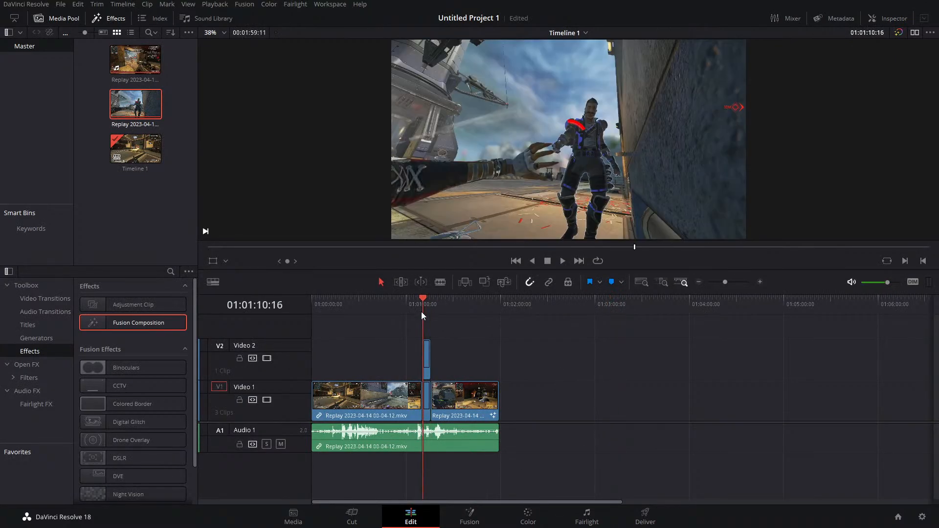
pyautogui.click(470, 519)
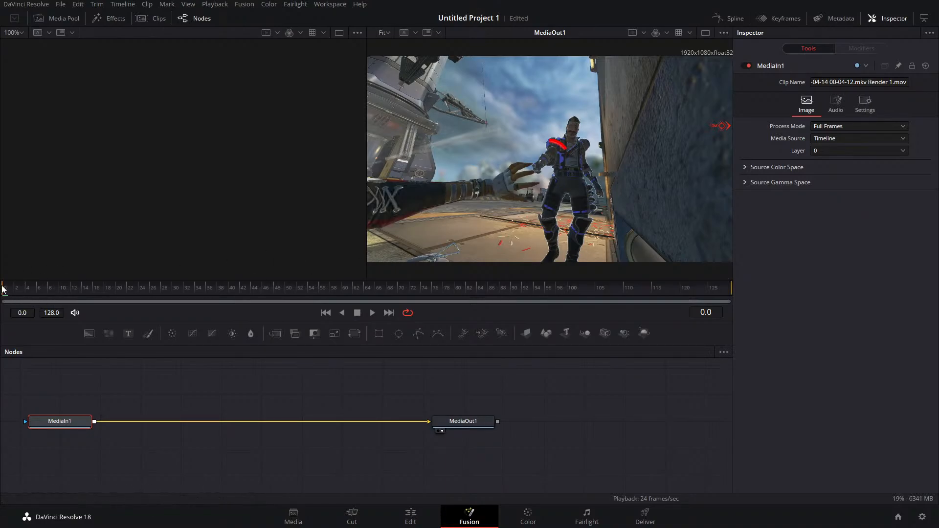
pyautogui.moveTo(44, 292)
pyautogui.mouseDown()
pyautogui.moveTo(19, 301)
pyautogui.moveTo(52, 300)
pyautogui.mouseUp()
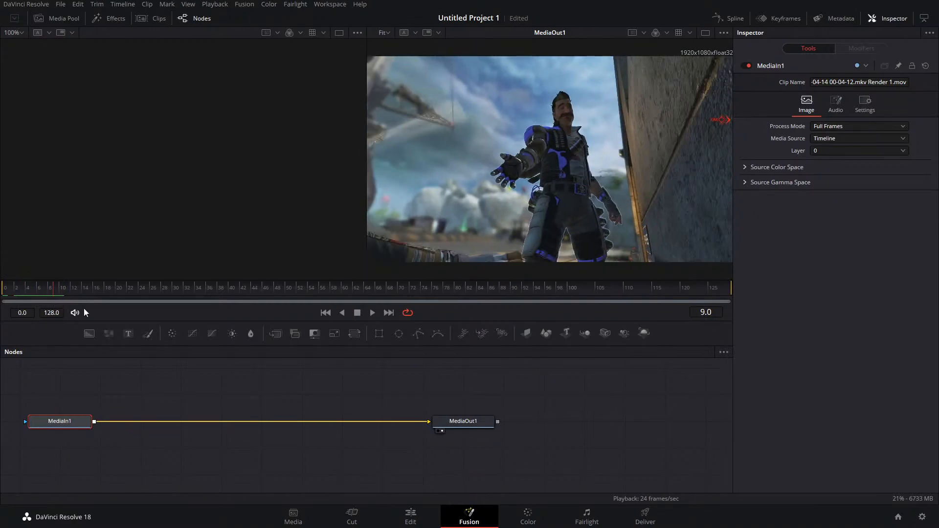
pyautogui.click(411, 516)
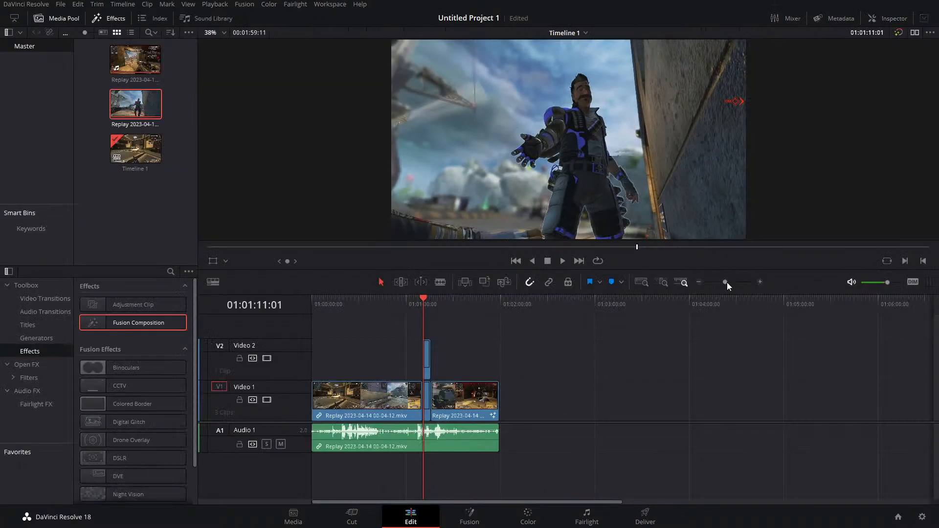
pyautogui.moveTo(727, 283); pyautogui.dragTo(742, 282)
pyautogui.moveTo(620, 302); pyautogui.dragTo(600, 307)
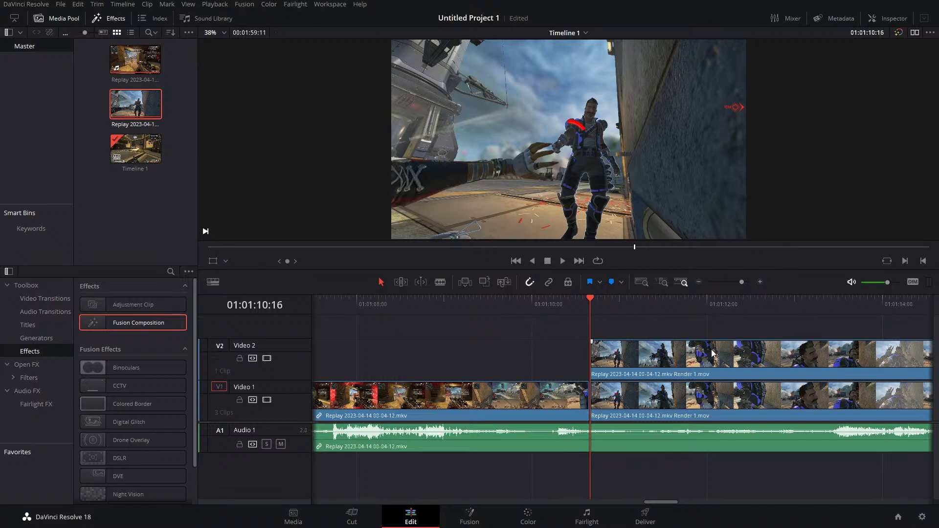
pyautogui.click(487, 521)
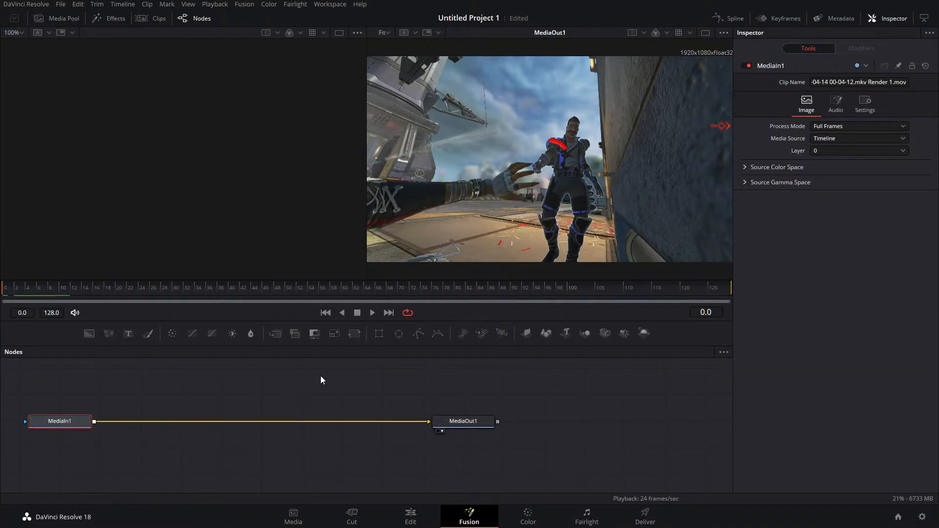
# Step: Add a Magic Mask node between MediaIn1 and MediaOut1
pyautogui.hotkey('shift', 'space')
pyautogui.write('flick')
pyautogui.press('BackSpace')
pyautogui.press('BackSpace')
pyautogui.press('BackSpace')
pyautogui.press('BackSpace')
pyautogui.press('BackSpace')
pyautogui.write('magic')
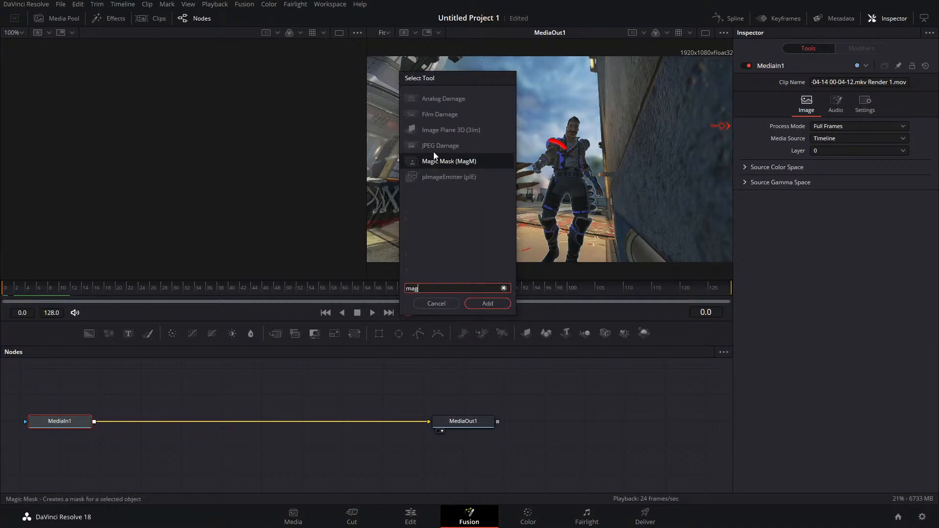
pyautogui.doubleClick(434, 152)
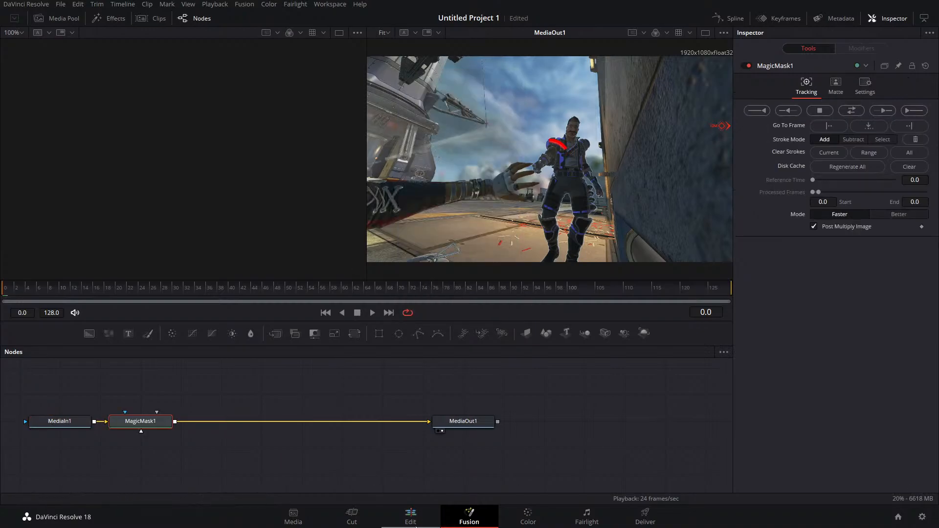
# Step: Look at the Magic Mask settings on the Color page and return to the Fusion page
pyautogui.click(528, 517)
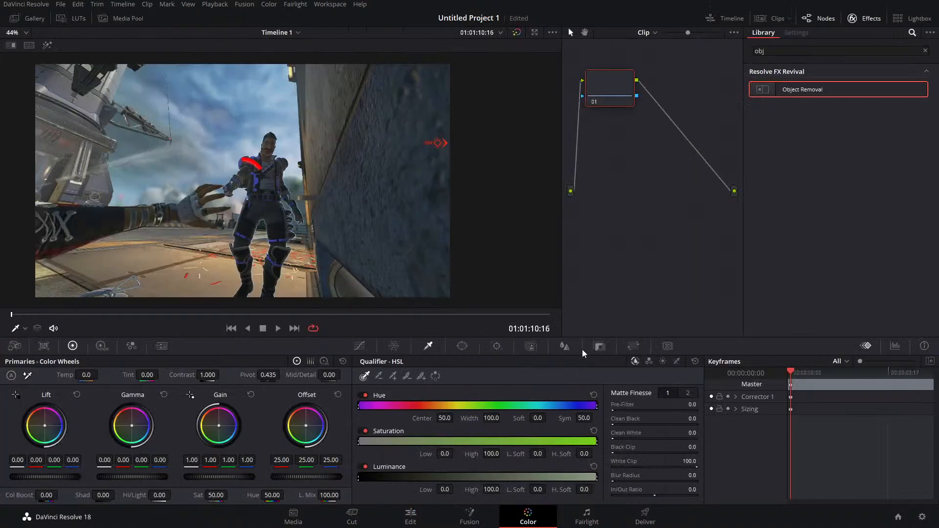
pyautogui.click(527, 347)
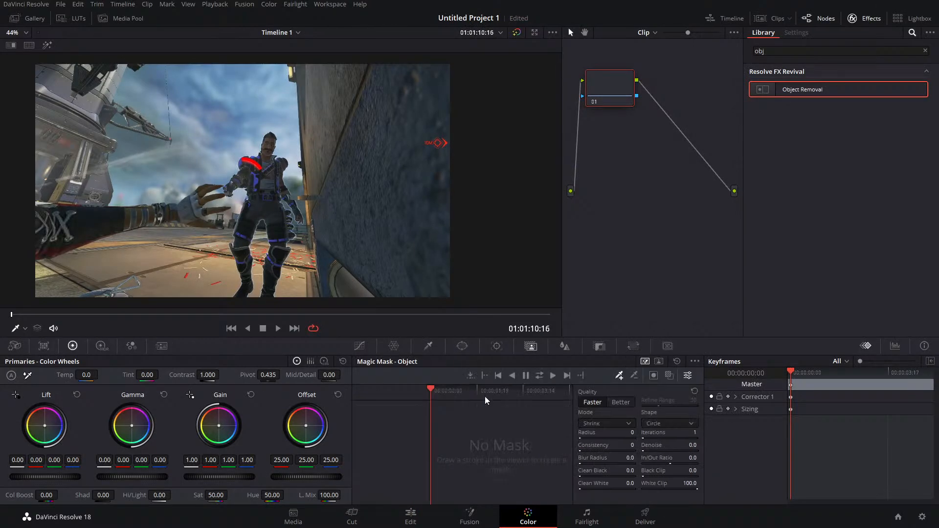
pyautogui.click(469, 516)
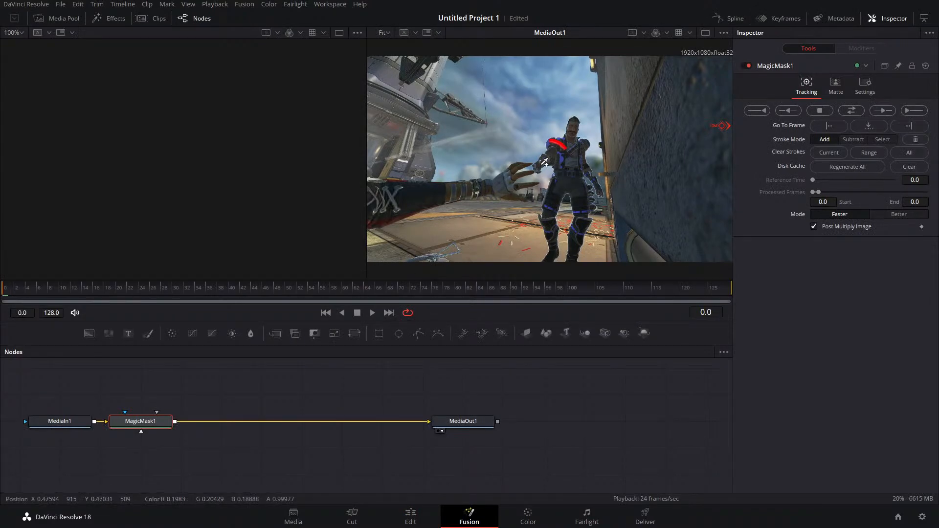
# Step: Paint Magic Mask strokes down the character's torso and thighs at frame 0, redoing them after undoing a first attempt
pyautogui.moveTo(543, 163)
pyautogui.mouseDown()
pyautogui.moveTo(562, 145)
pyautogui.moveTo(582, 146)
pyautogui.moveTo(576, 128)
pyautogui.moveTo(573, 140)
pyautogui.moveTo(599, 176)
pyautogui.moveTo(575, 188)
pyautogui.moveTo(582, 213)
pyautogui.moveTo(559, 190)
pyautogui.moveTo(551, 208)
pyautogui.mouseUp()
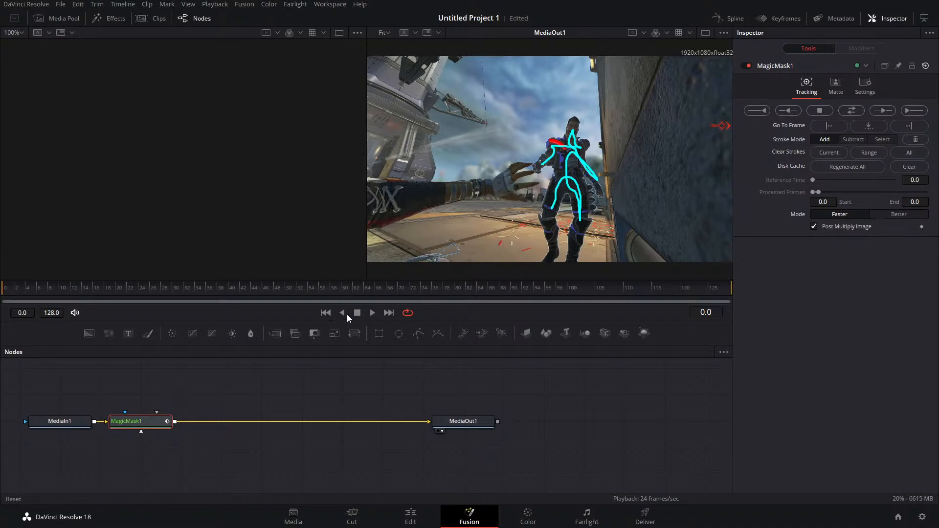
pyautogui.hotkey('ctrl', 'z')
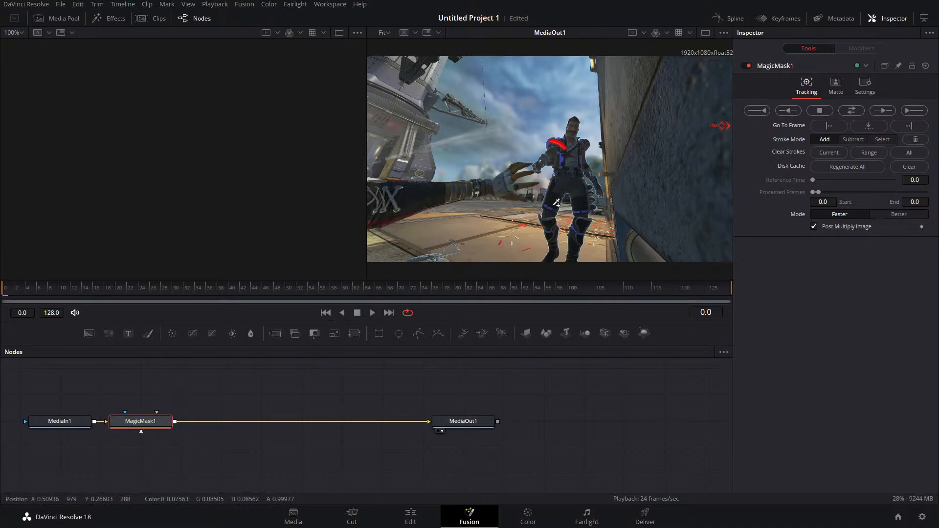
pyautogui.moveTo(556, 202)
pyautogui.mouseDown()
pyautogui.moveTo(573, 132)
pyautogui.moveTo(578, 198)
pyautogui.mouseUp()
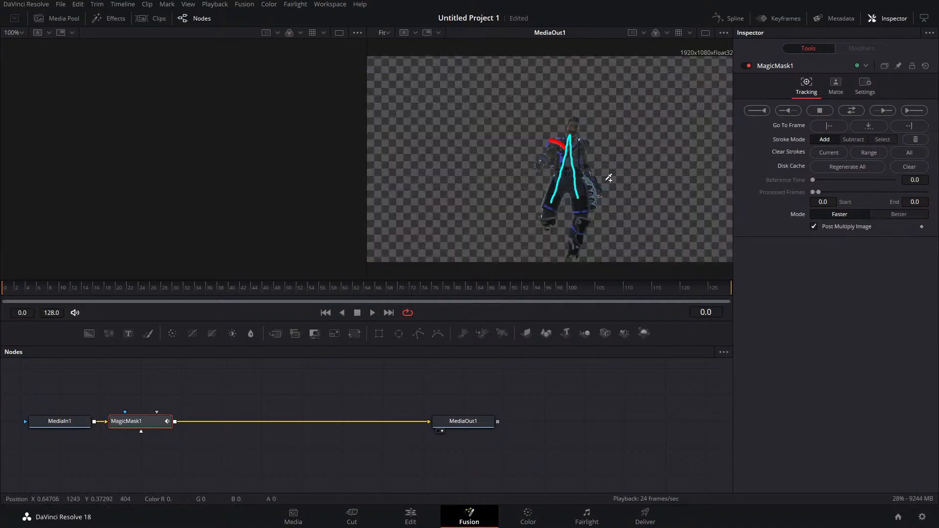
# Step: Display MediaIn1 in the empty viewer and enlarge the masked character in the MediaOut1 viewer
pyautogui.click(59, 422)
pyautogui.press('1')
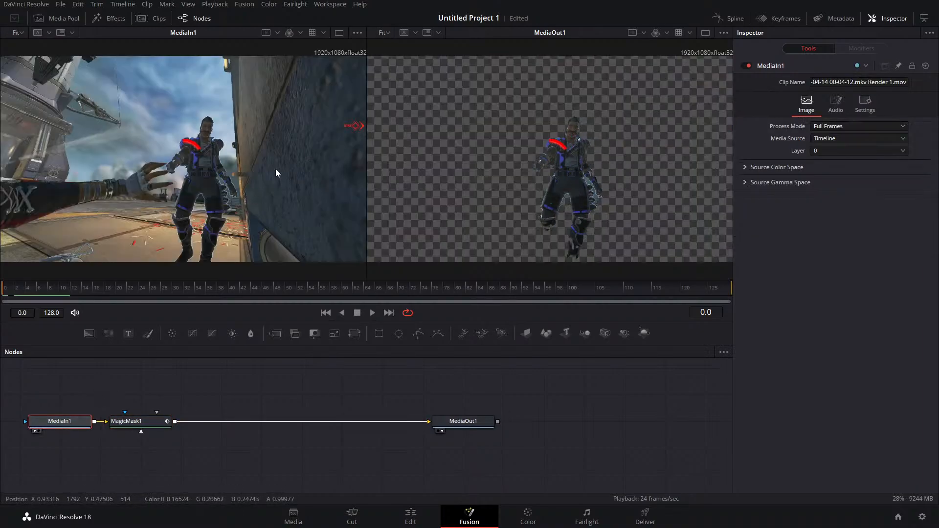
pyautogui.scroll(2, 275, 169)
pyautogui.moveTo(565, 167); pyautogui.dragTo(488, 147)
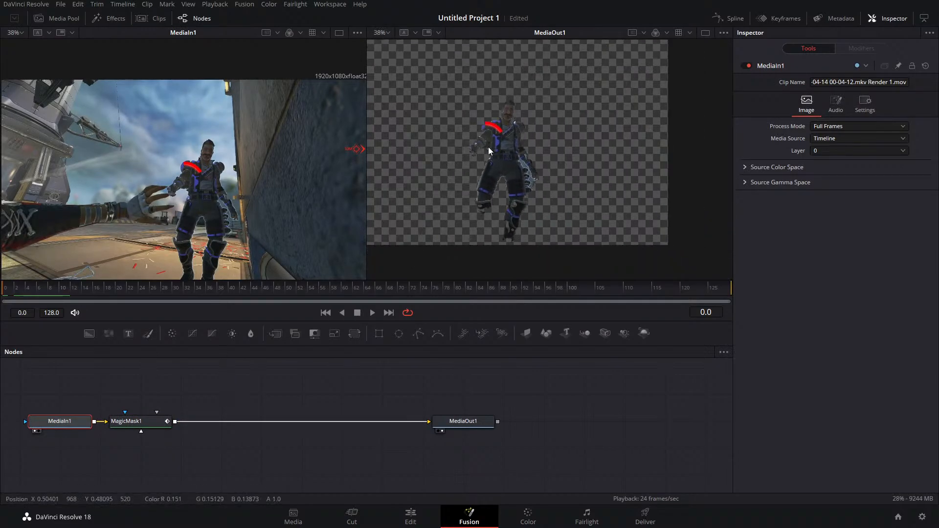
pyautogui.scroll(3, 494, 161)
pyautogui.moveTo(470, 200); pyautogui.dragTo(569, 164)
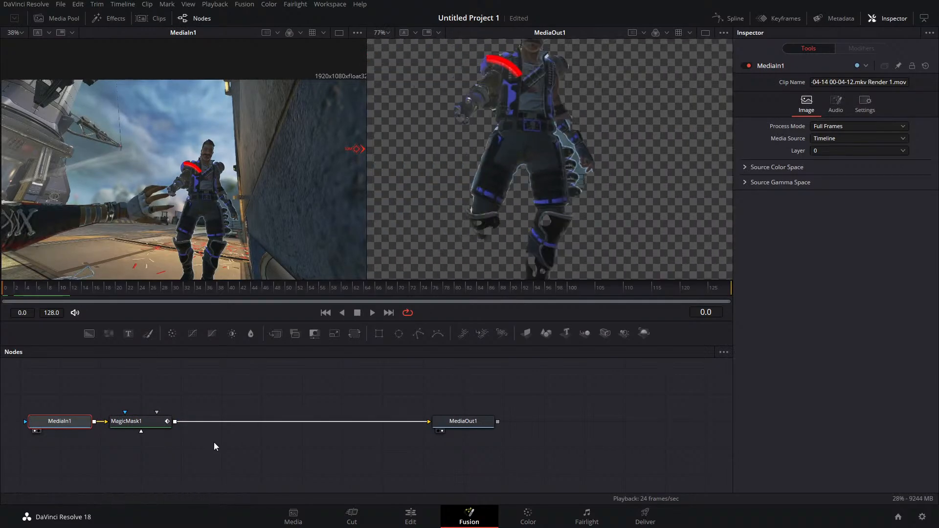
# Step: Add Magic Mask strokes over the character's lower legs and both forearms, and save the project
pyautogui.click(130, 421)
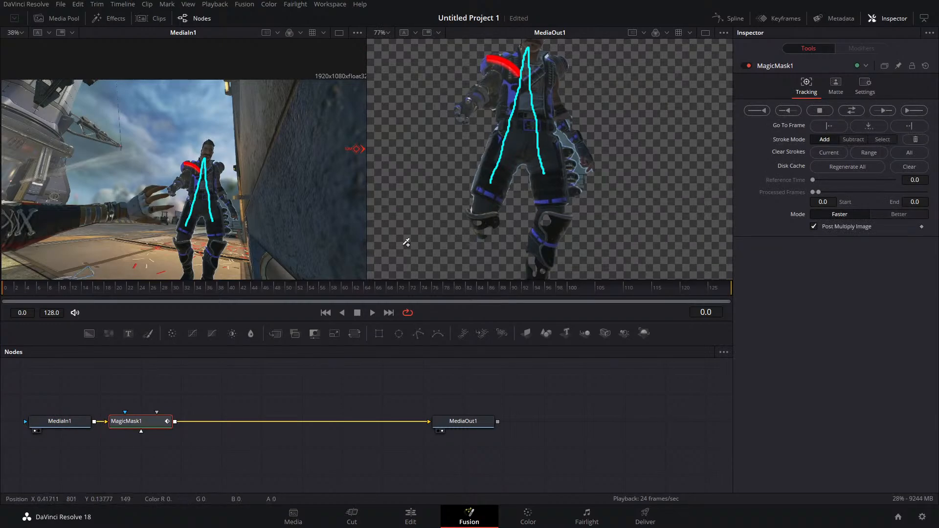
pyautogui.moveTo(181, 220)
pyautogui.mouseDown()
pyautogui.moveTo(192, 238)
pyautogui.moveTo(220, 228)
pyautogui.moveTo(213, 238)
pyautogui.mouseUp()
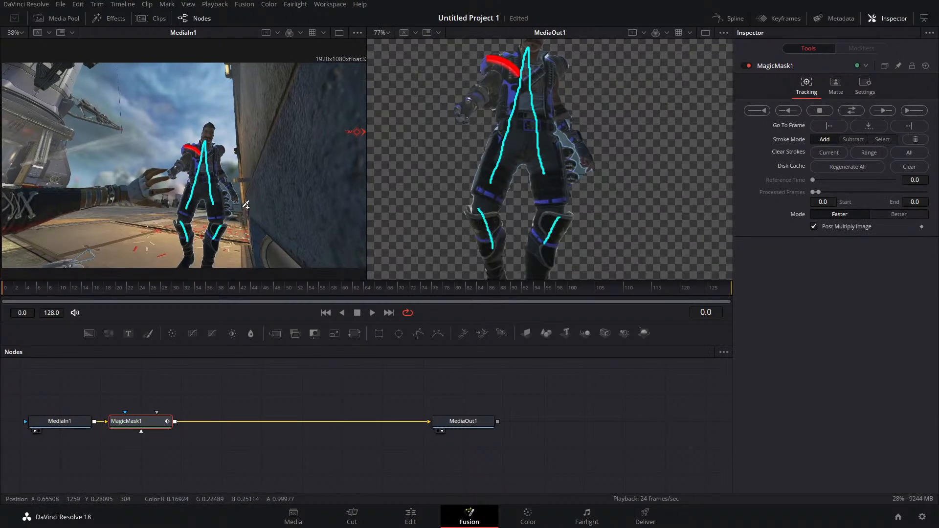
pyautogui.scroll(2, 246, 205)
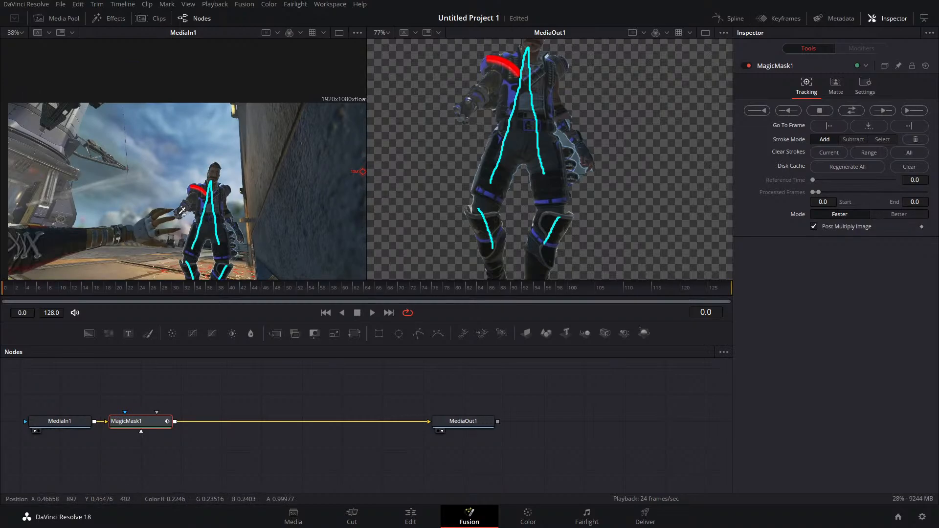
pyautogui.moveTo(182, 211)
pyautogui.mouseDown()
pyautogui.moveTo(192, 199)
pyautogui.moveTo(239, 229)
pyautogui.mouseUp()
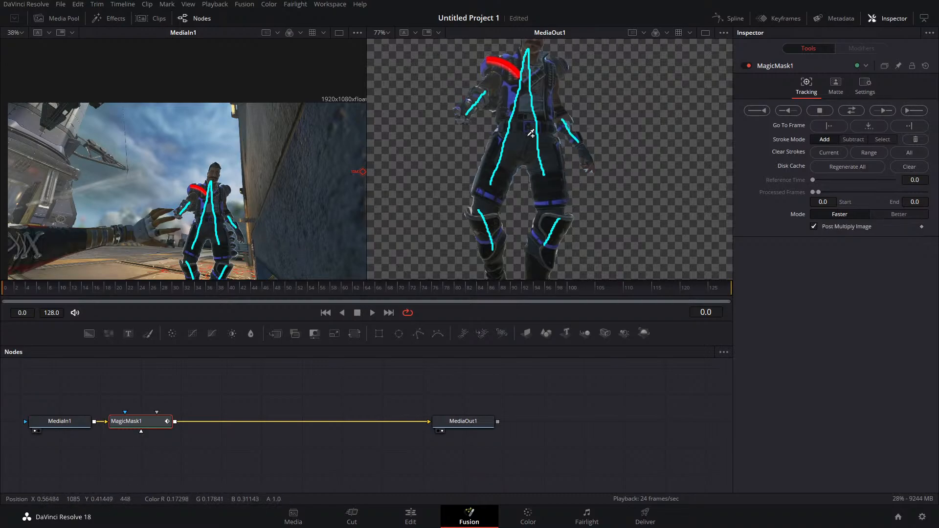
pyautogui.scroll(4, 531, 133)
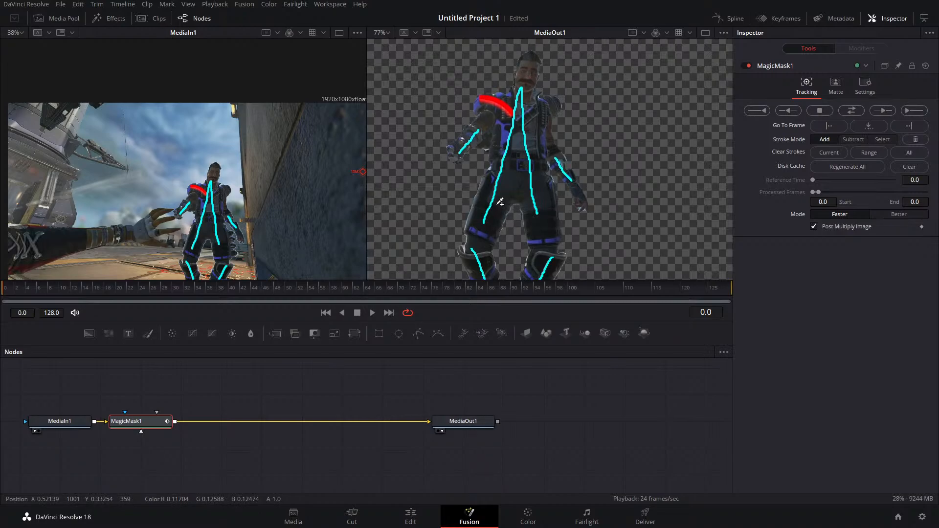
pyautogui.hotkey('ctrl', 's')
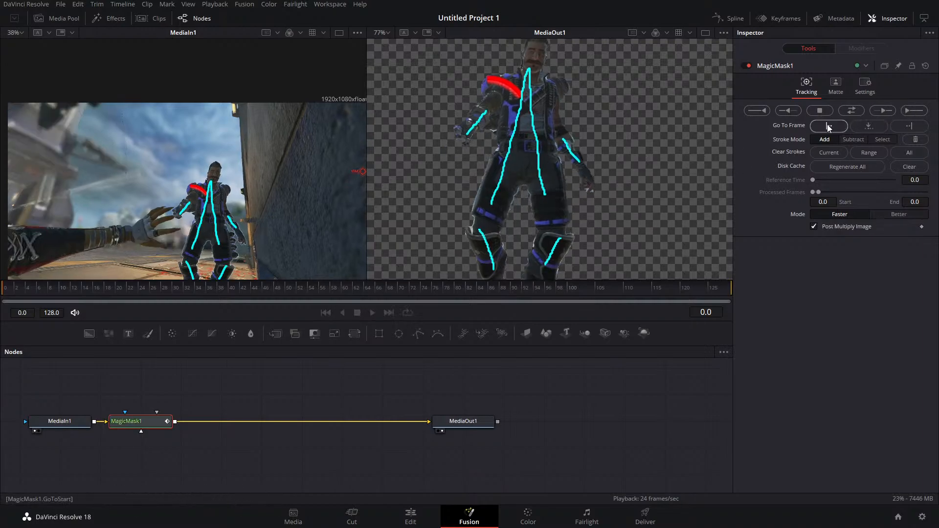
# Step: Track the Magic Mask forward from frame 0 and stop the tracking at frame 30
pyautogui.scroll(-3, 550, 196)
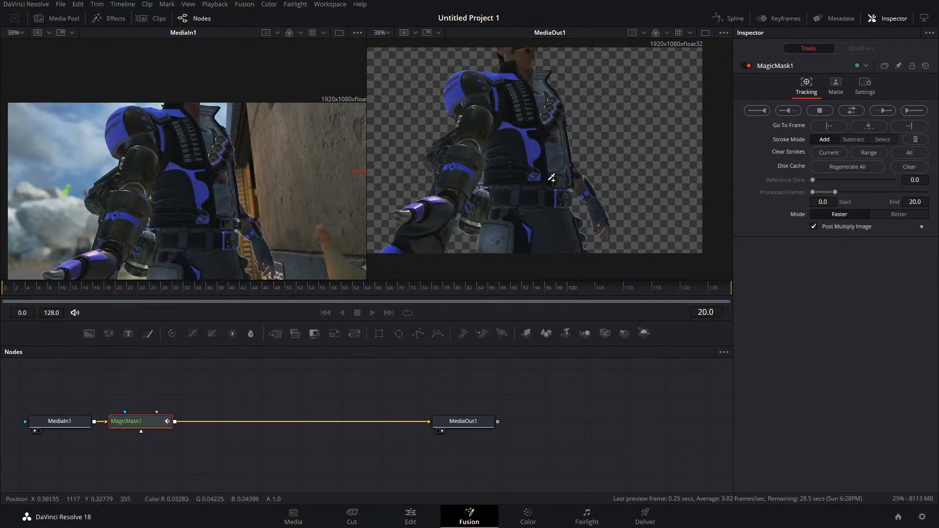
pyautogui.click(821, 113)
pyautogui.click(555, 272)
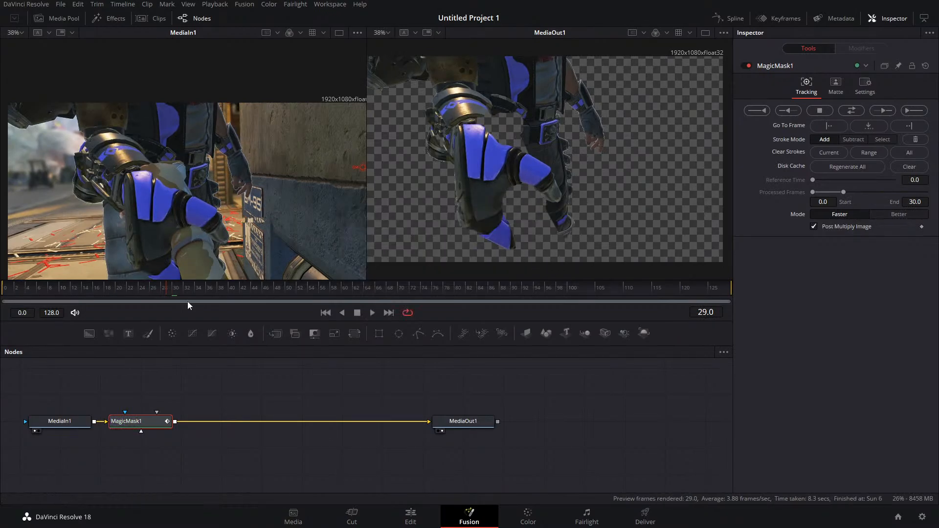
# Step: At frame 22, paint Subtract strokes over the stray foreground area in the image's lower-right corner to exclude it from the mask
pyautogui.moveTo(164, 292); pyautogui.dragTo(128, 289)
pyautogui.scroll(-2, 188, 194)
pyautogui.scroll(-2, 188, 194)
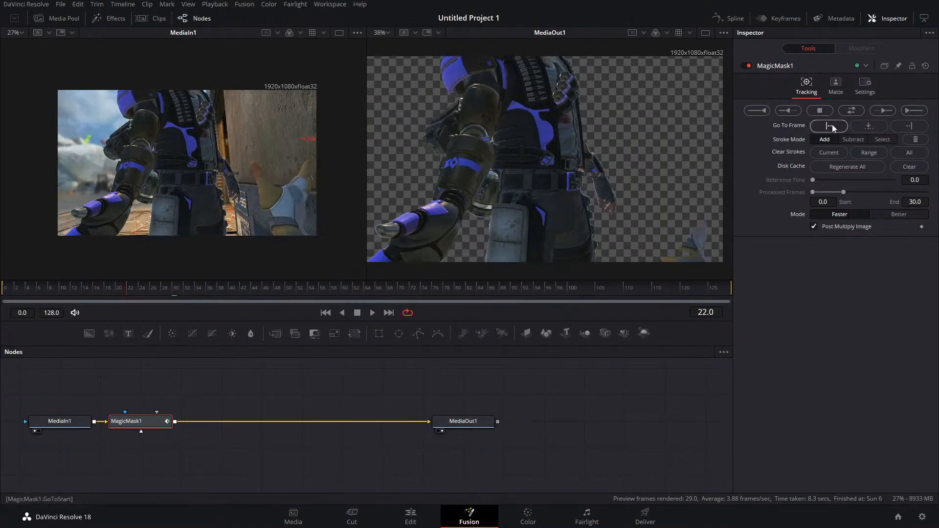
pyautogui.click(861, 141)
pyautogui.moveTo(711, 230)
pyautogui.mouseDown()
pyautogui.moveTo(669, 258)
pyautogui.moveTo(717, 259)
pyautogui.mouseUp()
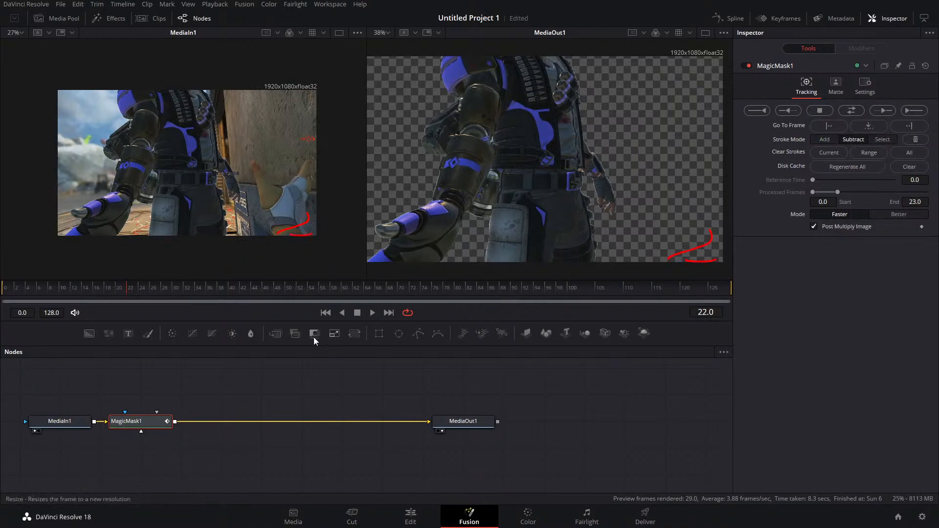
# Step: Add a Background node, merge it with the MagicMask1 output, and check the merge's Operator options
pyautogui.click(89, 333)
pyautogui.moveTo(203, 438); pyautogui.dragTo(250, 414)
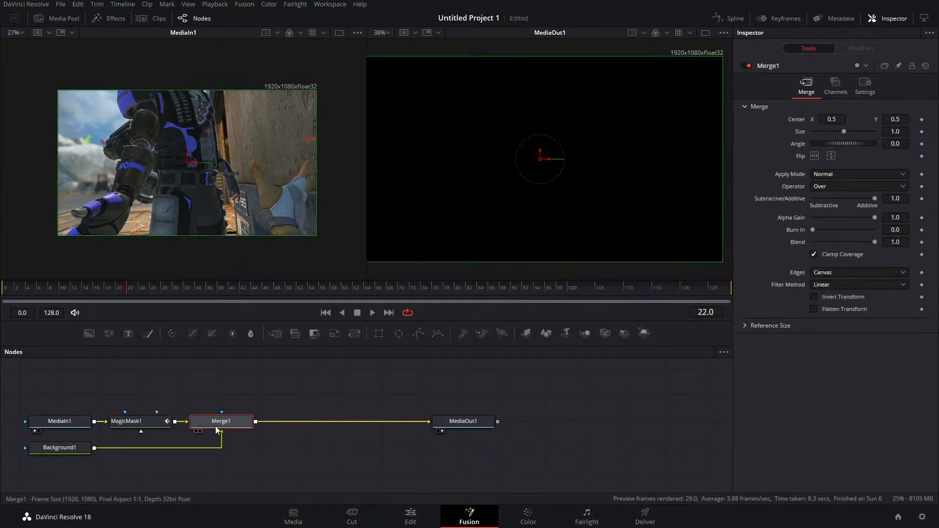
pyautogui.click(856, 186)
pyautogui.click(826, 299)
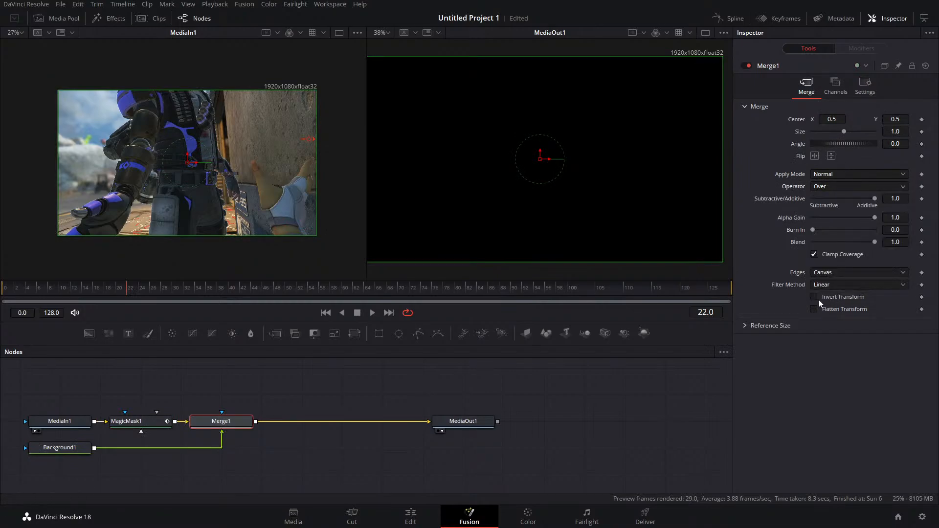
# Step: Make the Background1 node pure green by setting its Green value to 1.0
pyautogui.click(81, 454)
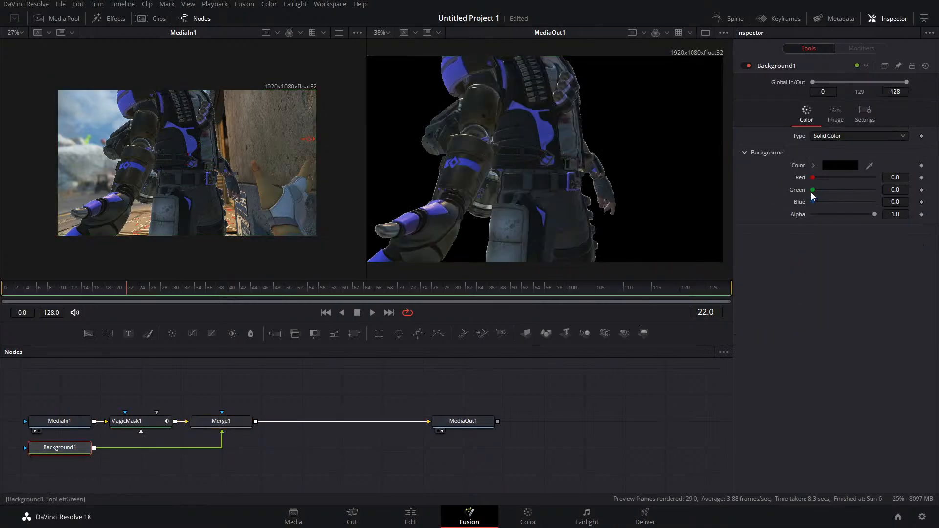
pyautogui.moveTo(813, 190); pyautogui.dragTo(918, 189)
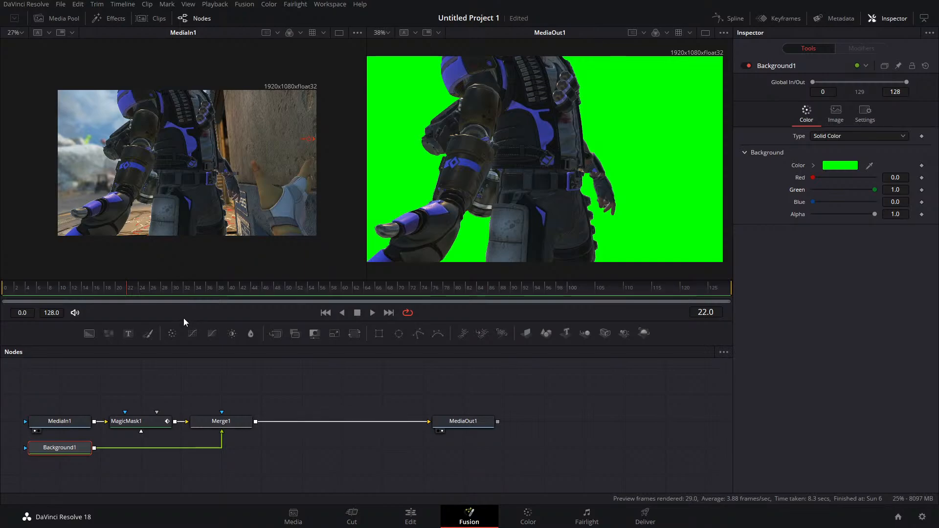
pyautogui.click(32, 6)
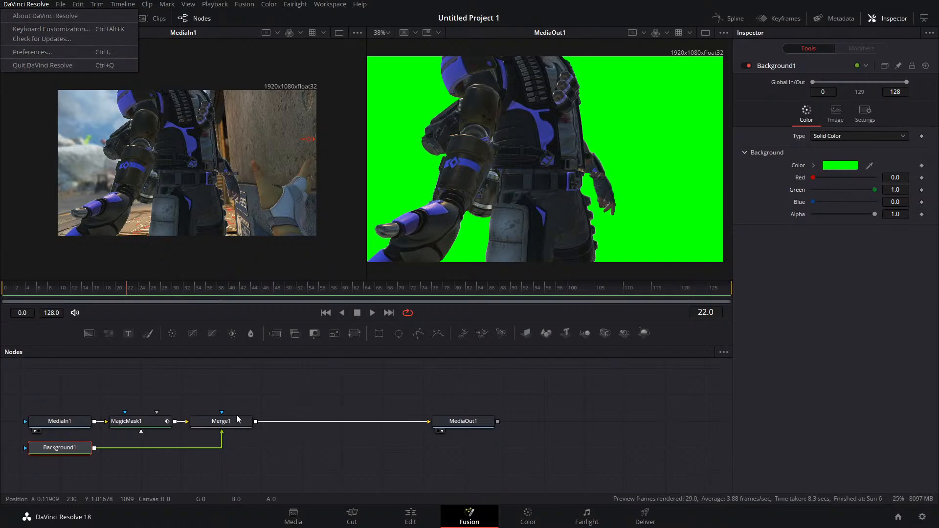
# Step: Track the Magic Mask one frame forward to frame 23 and paint Subtract strokes over the stray fragments beside the character's hip
pyautogui.click(138, 424)
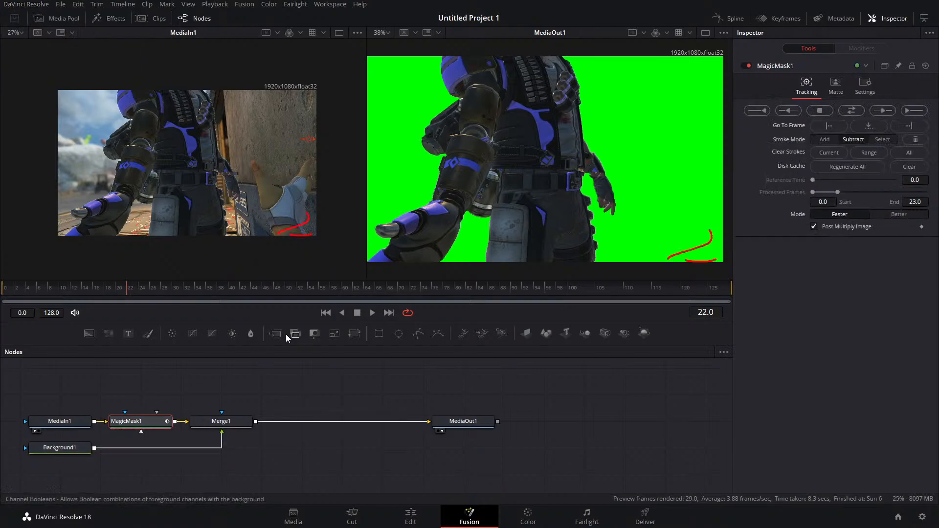
pyautogui.click(886, 110)
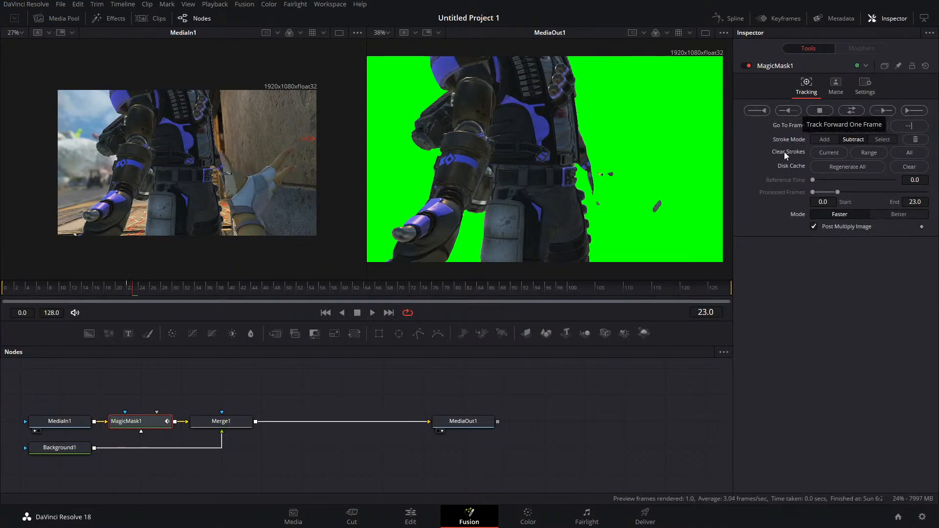
pyautogui.click(130, 288)
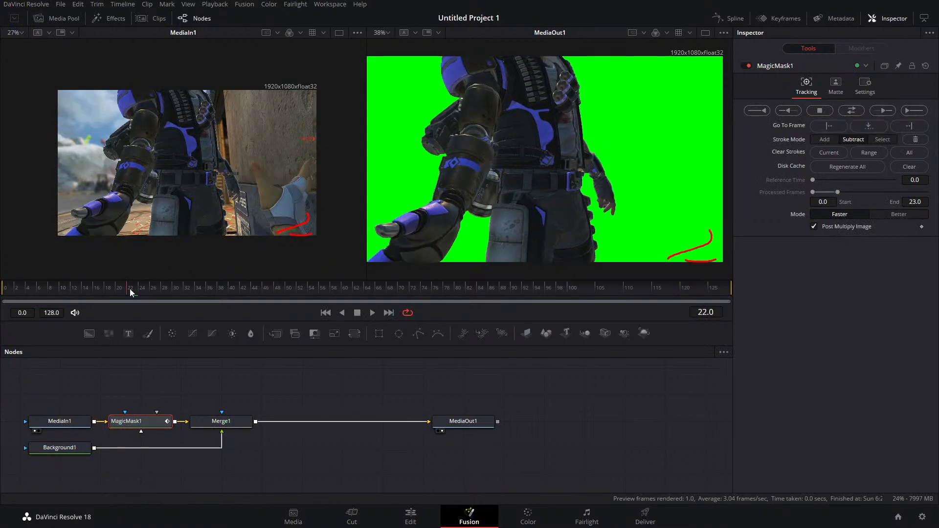
pyautogui.click(133, 289)
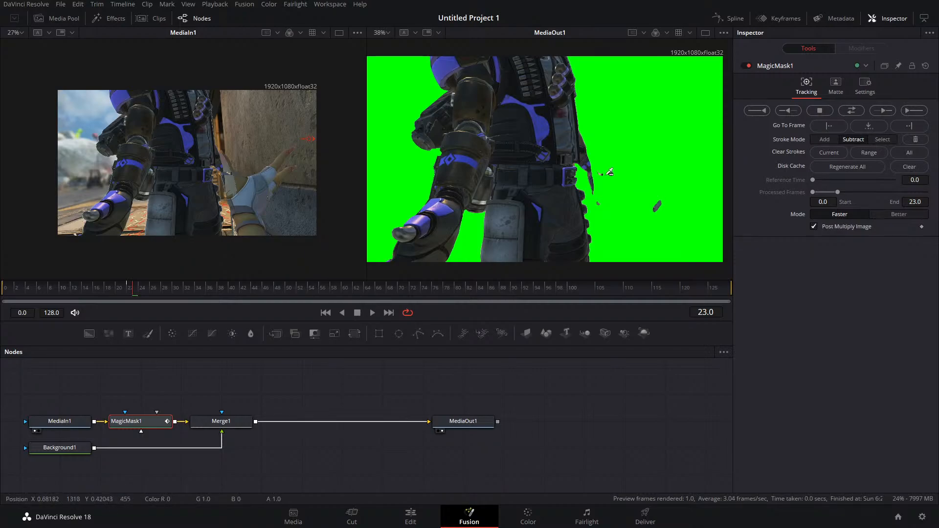
pyautogui.moveTo(611, 174); pyautogui.dragTo(601, 173)
pyautogui.moveTo(665, 205)
pyautogui.mouseDown()
pyautogui.moveTo(650, 214)
pyautogui.moveTo(597, 205)
pyautogui.mouseUp()
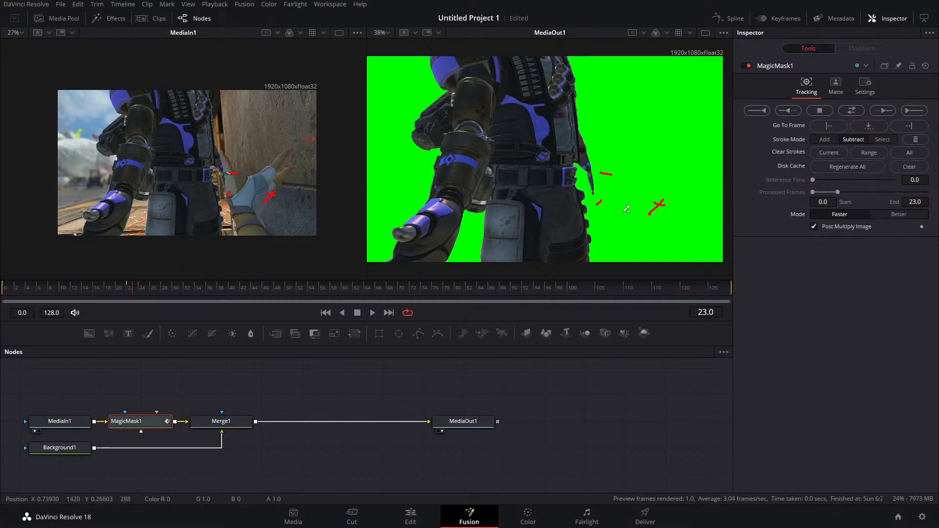
# Step: Track the Magic Mask to frame 24 and paint Subtract strokes over the stray patches beside the character's legs
pyautogui.click(885, 113)
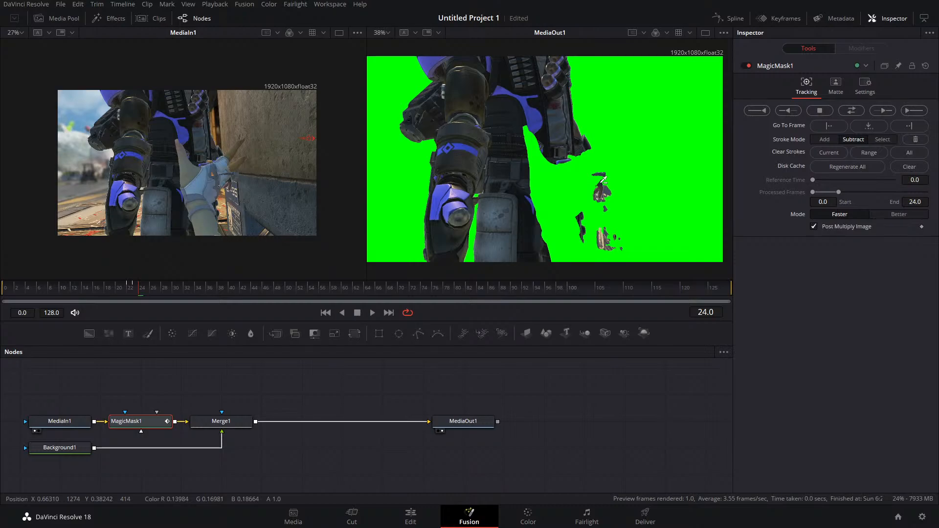
pyautogui.click(221, 421)
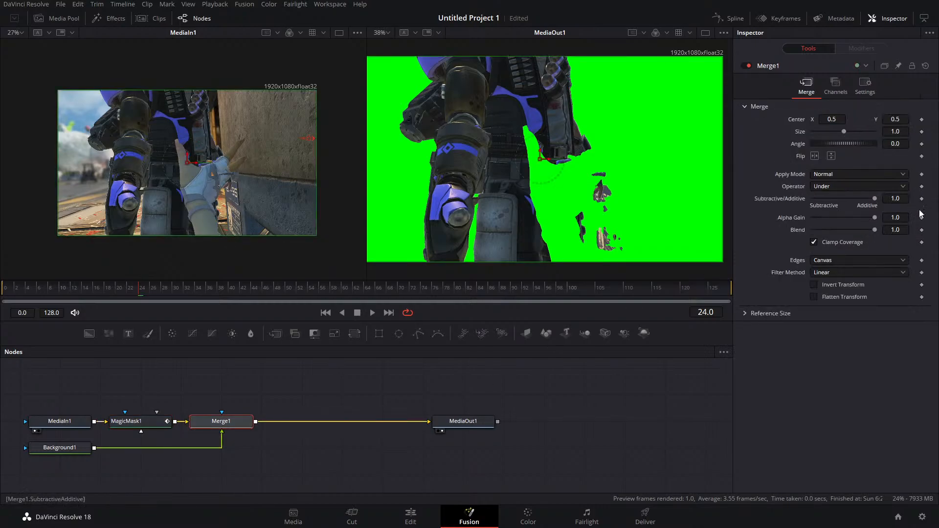
pyautogui.click(860, 186)
pyautogui.click(859, 186)
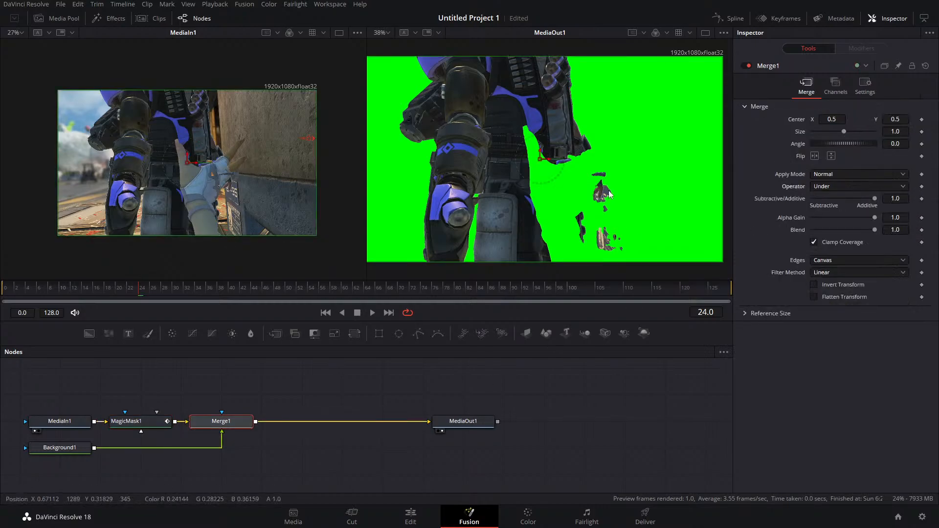
pyautogui.click(127, 421)
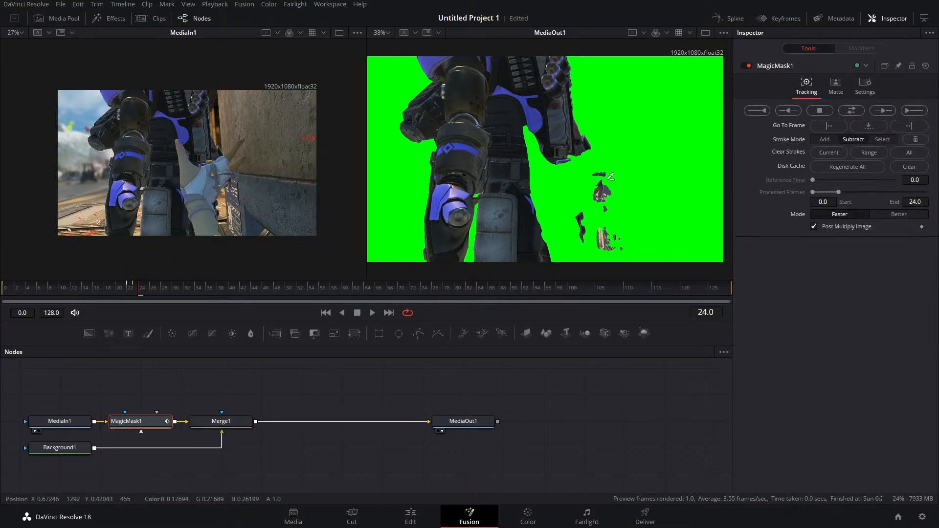
pyautogui.moveTo(602, 172)
pyautogui.mouseDown()
pyautogui.moveTo(618, 226)
pyautogui.moveTo(612, 247)
pyautogui.moveTo(579, 223)
pyautogui.moveTo(605, 195)
pyautogui.moveTo(578, 218)
pyautogui.moveTo(580, 248)
pyautogui.mouseUp()
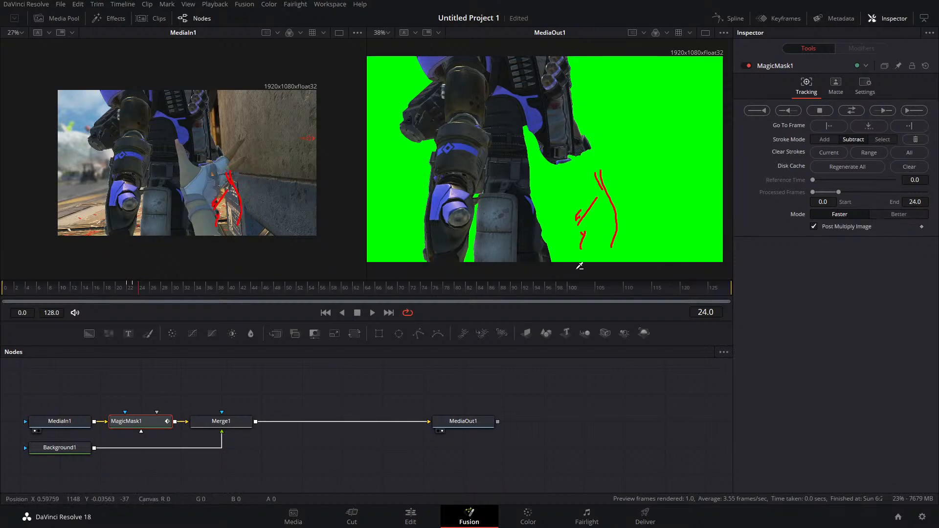
# Step: Track the Magic Mask frame by frame to frame 26 and subtract the stray area just below the character's gloved hand
pyautogui.click(892, 111)
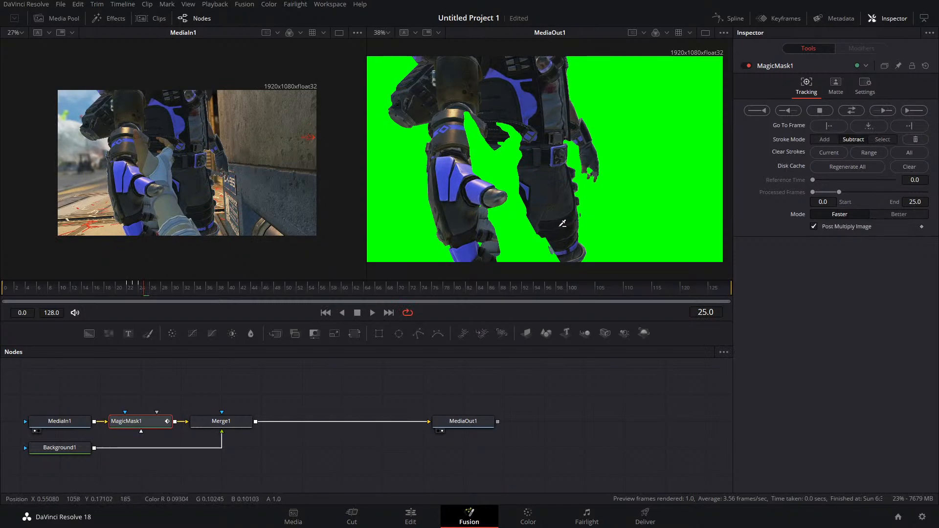
pyautogui.moveTo(535, 177)
pyautogui.mouseDown()
pyautogui.moveTo(541, 203)
pyautogui.moveTo(544, 190)
pyautogui.mouseUp()
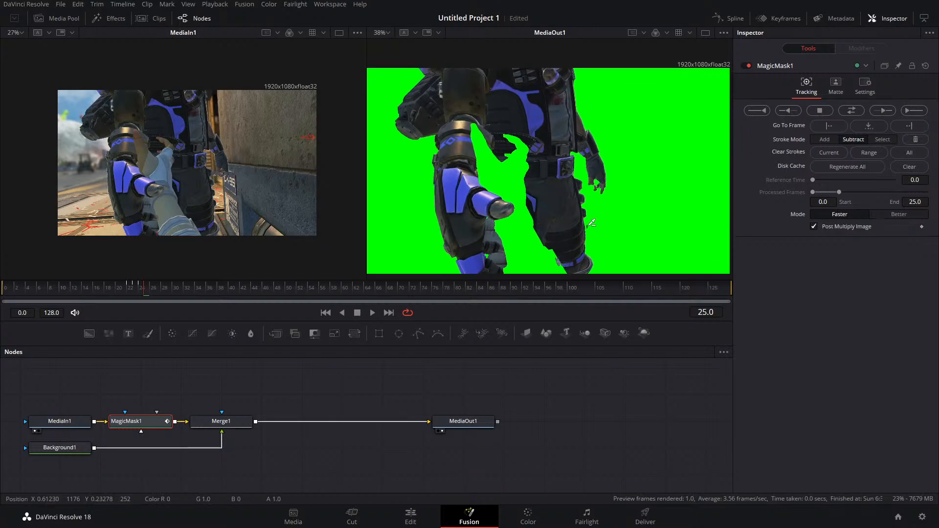
pyautogui.click(589, 227)
pyautogui.click(890, 111)
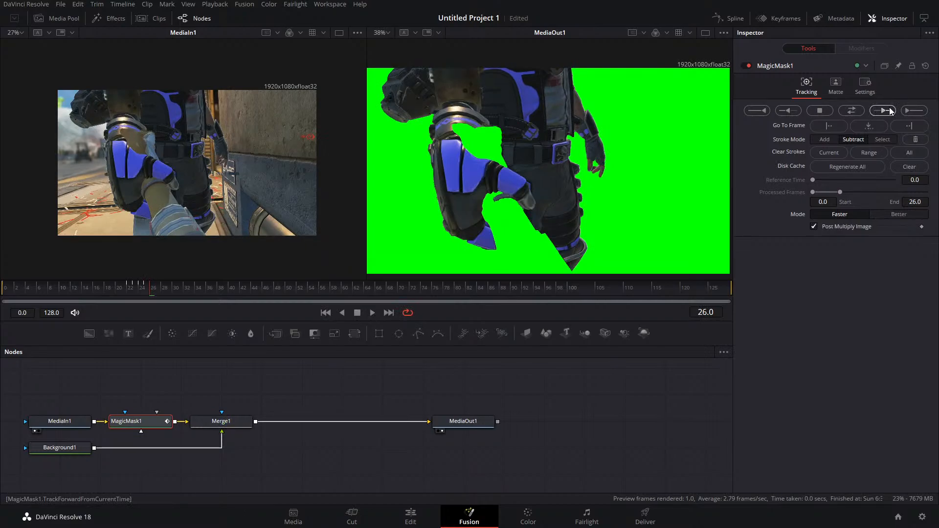
pyautogui.click(499, 197)
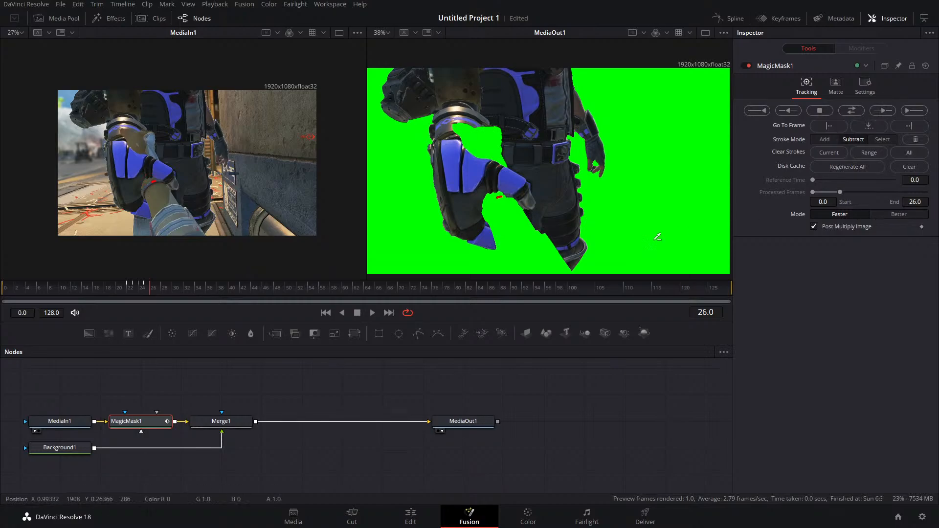
# Step: At frame 26, paint Add strokes over the character's missing lower leg to include it in the mask
pyautogui.click(825, 140)
pyautogui.moveTo(141, 224); pyautogui.dragTo(141, 232)
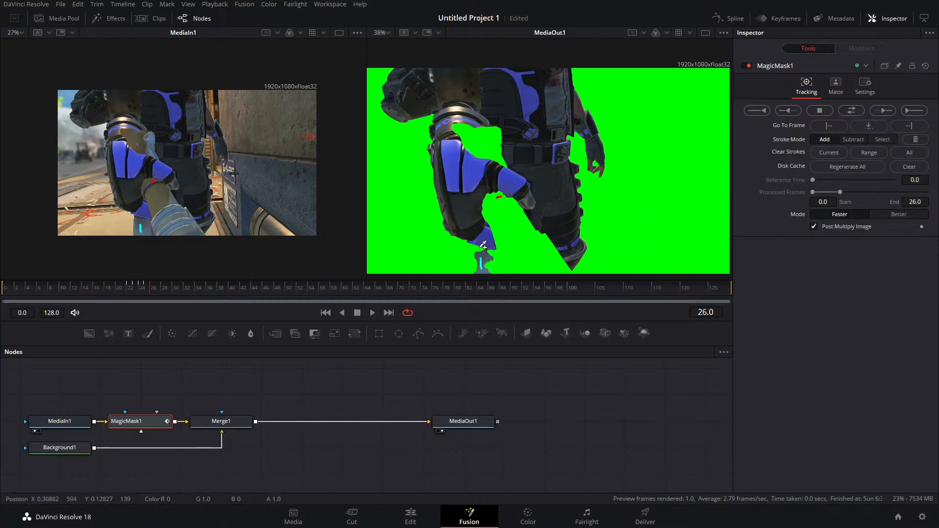
pyautogui.moveTo(137, 217); pyautogui.dragTo(148, 235)
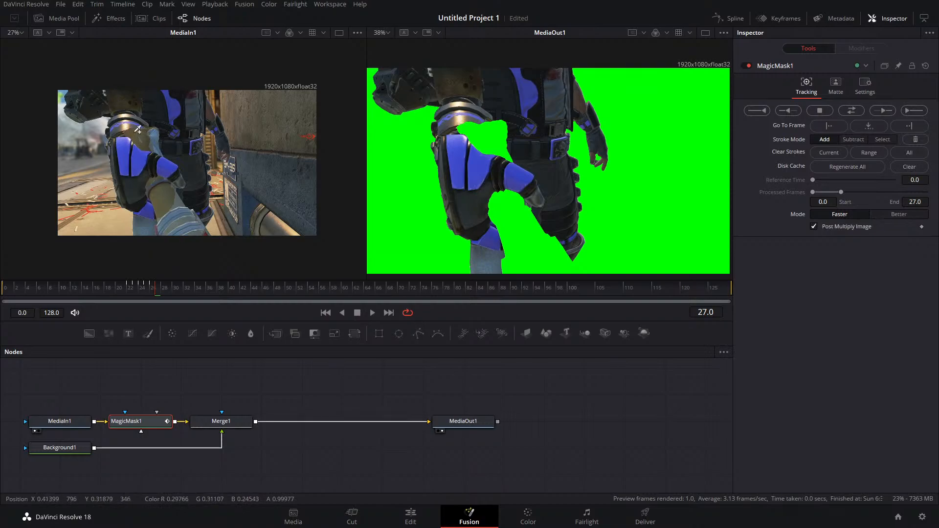
# Step: Track the Magic Mask forward to frame 30 and paint an Add stroke over the gap in the leg behind the forearm
pyautogui.click(887, 112)
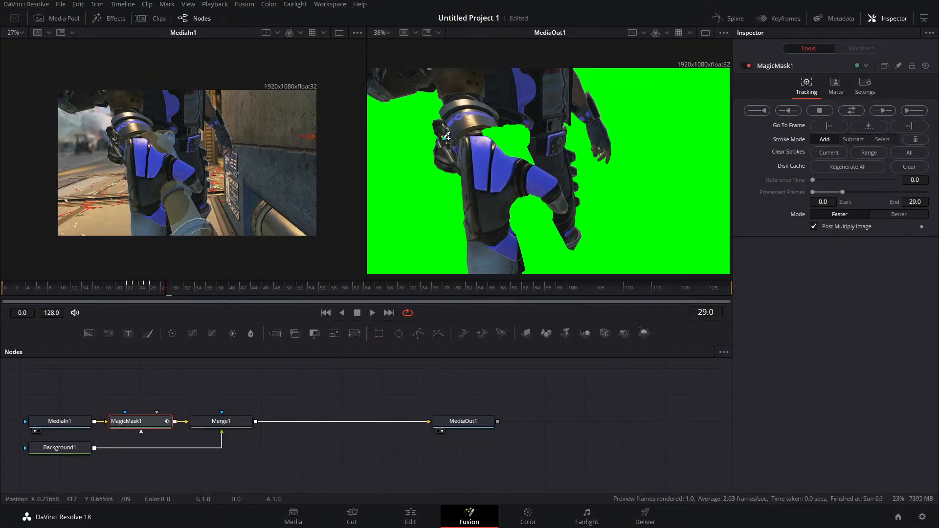
pyautogui.click(873, 111)
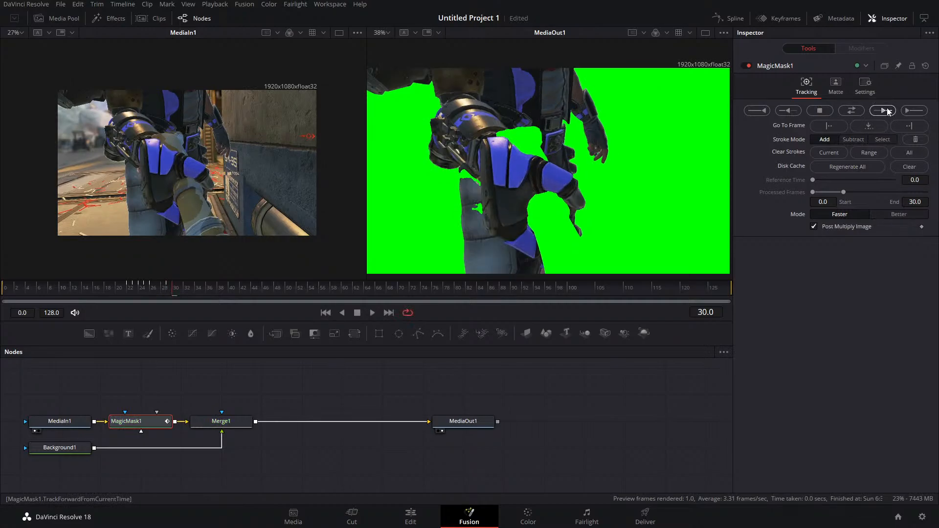
pyautogui.moveTo(462, 174)
pyautogui.mouseDown()
pyautogui.moveTo(481, 181)
pyautogui.moveTo(479, 206)
pyautogui.mouseUp()
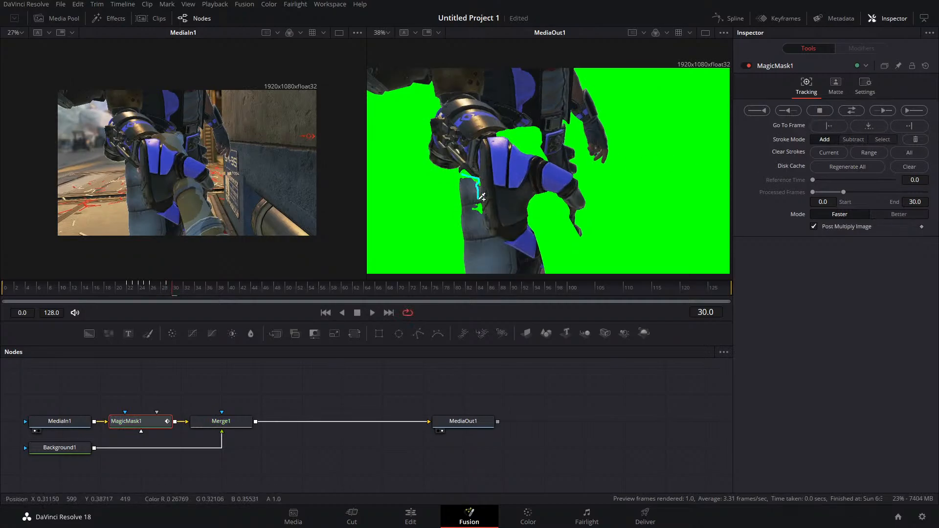
# Step: Track the Magic Mask to frame 31, inspect the mask edge around the gloved hand, and continue tracking to frame 33
pyautogui.click(883, 113)
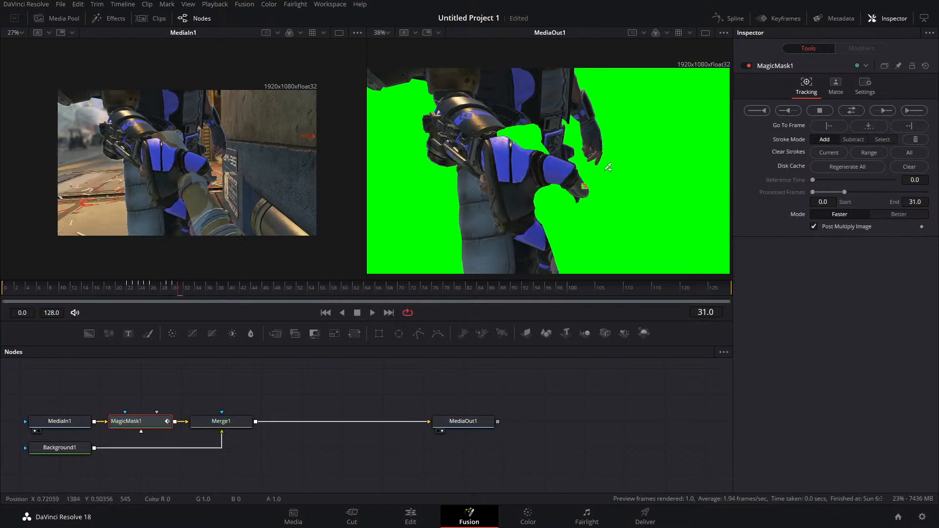
pyautogui.scroll(4, 198, 181)
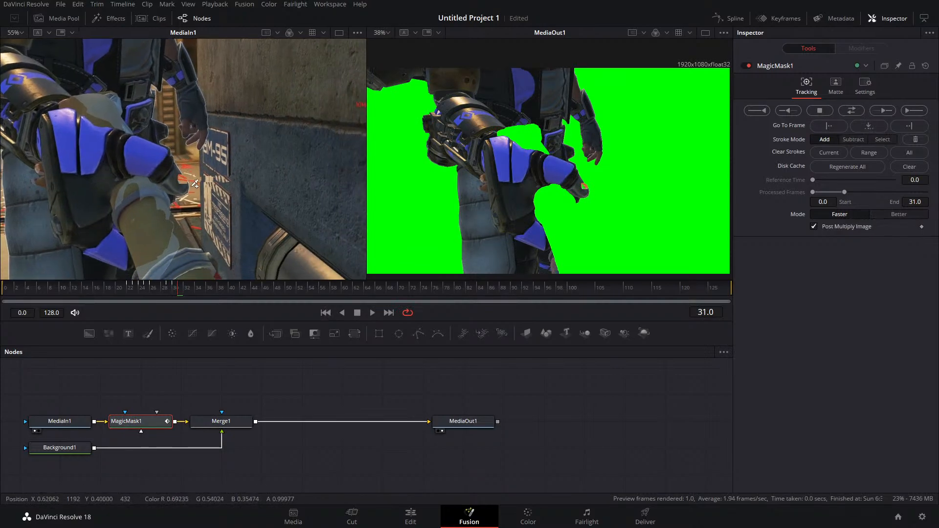
pyautogui.scroll(8, 194, 184)
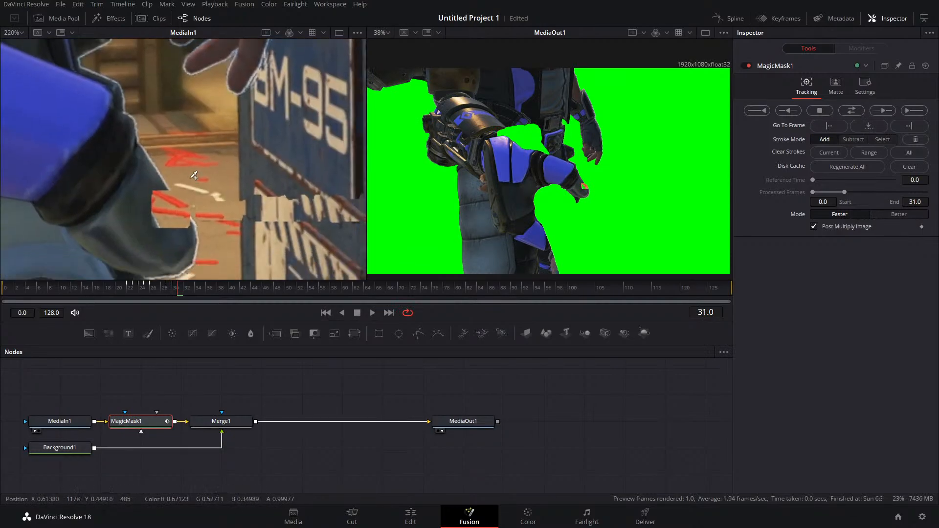
pyautogui.scroll(-9, 194, 175)
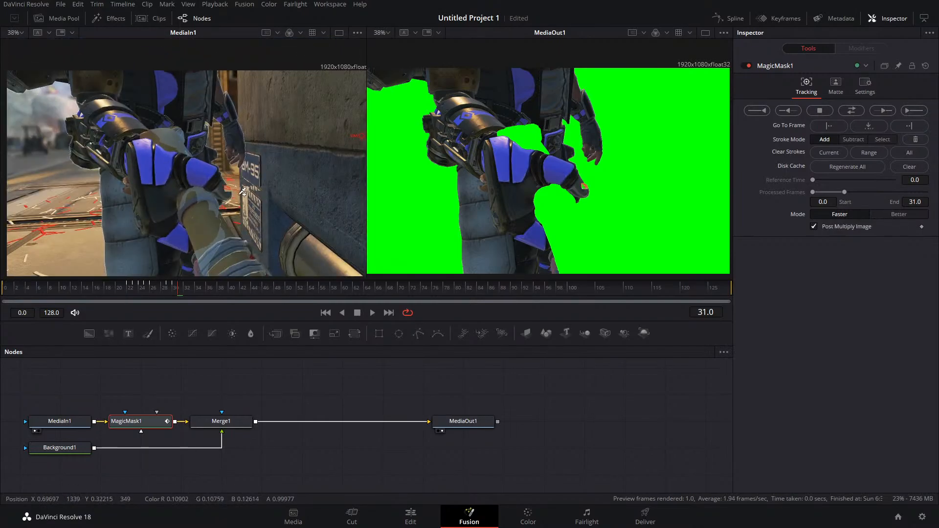
pyautogui.click(888, 110)
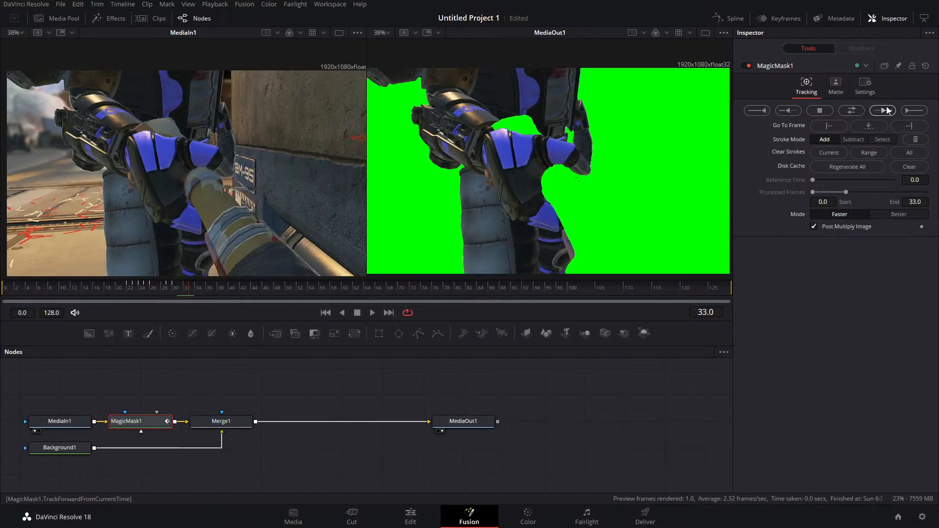
# Step: Switch the Magic Mask's stroke mode to Subtract and track it frame by frame from frame 33 to frame 37
pyautogui.click(854, 140)
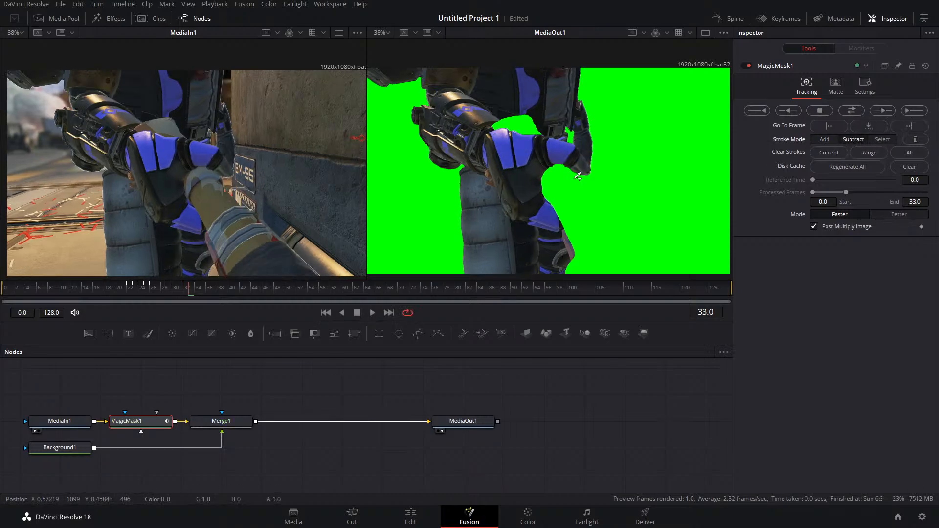
pyautogui.click(883, 111)
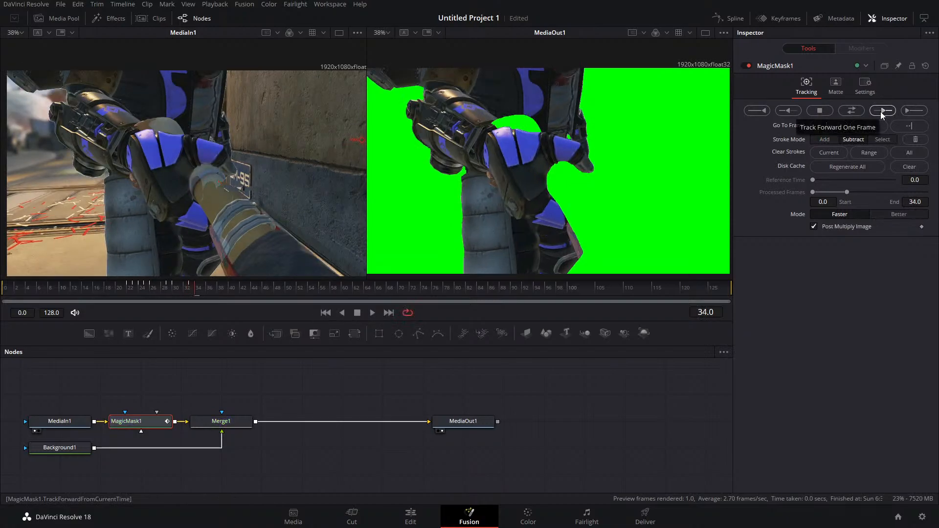
pyautogui.click(883, 111)
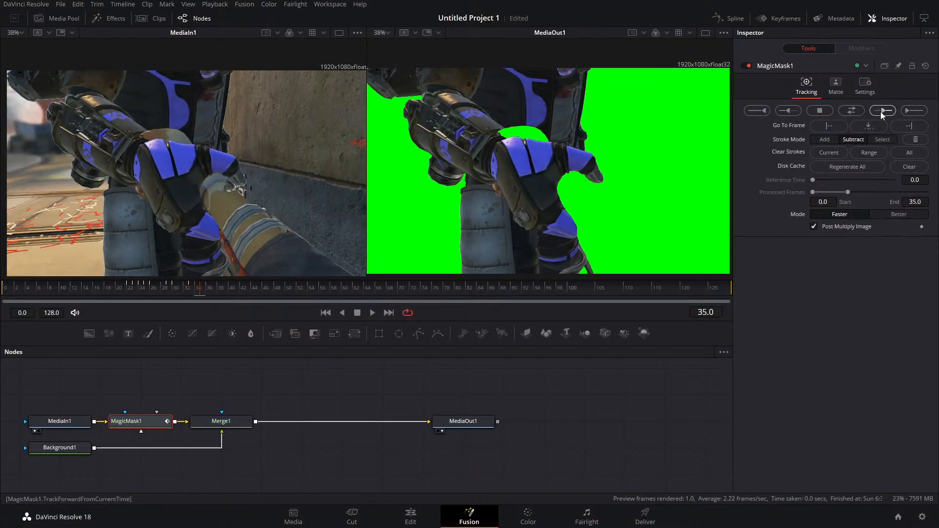
pyautogui.click(883, 111)
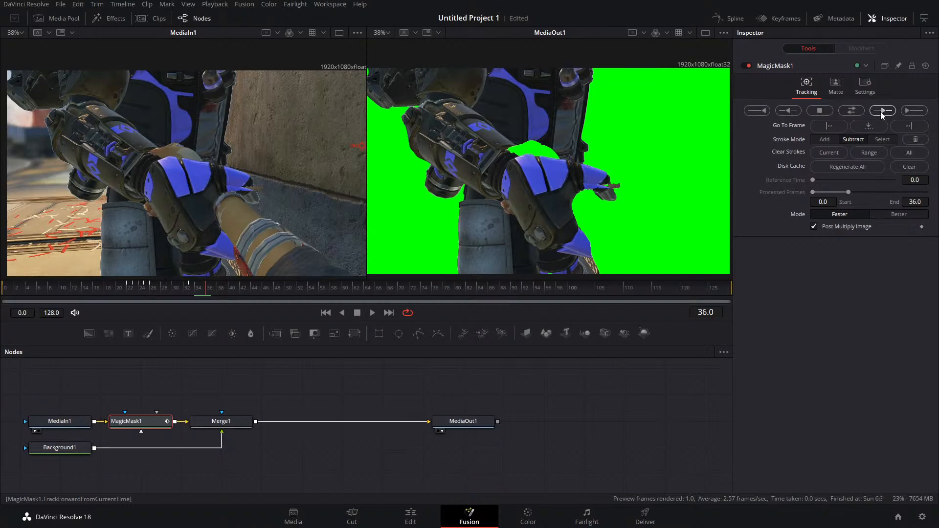
pyautogui.click(882, 111)
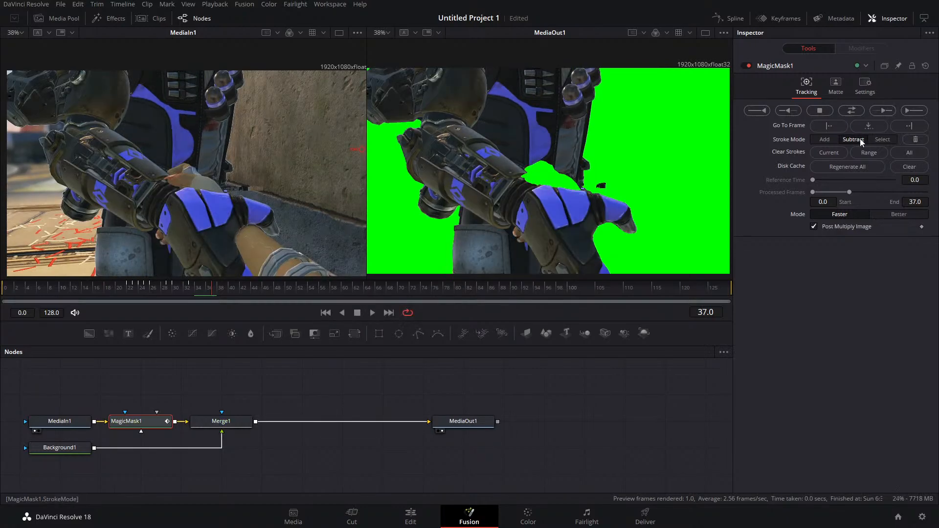
# Step: Paint Subtract strokes over the stray specks near the character's hand and waist at frame 37 and, after tracking forward, at frame 38
pyautogui.moveTo(599, 187); pyautogui.dragTo(609, 184)
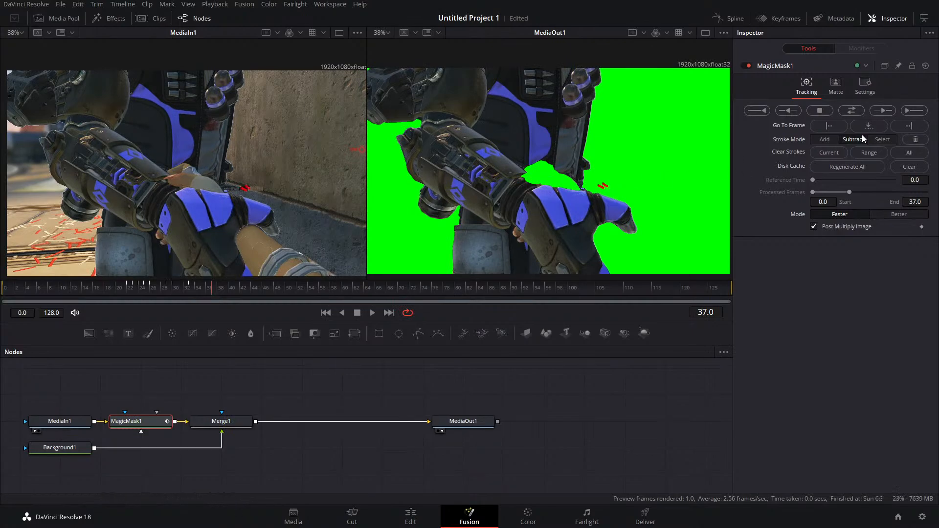
pyautogui.click(883, 111)
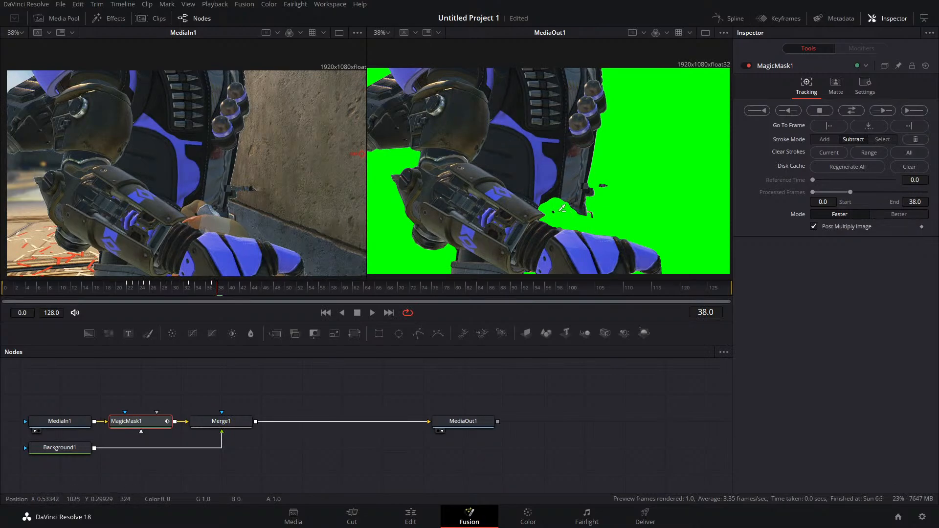
pyautogui.moveTo(552, 212); pyautogui.dragTo(555, 214)
pyautogui.moveTo(609, 184); pyautogui.dragTo(614, 187)
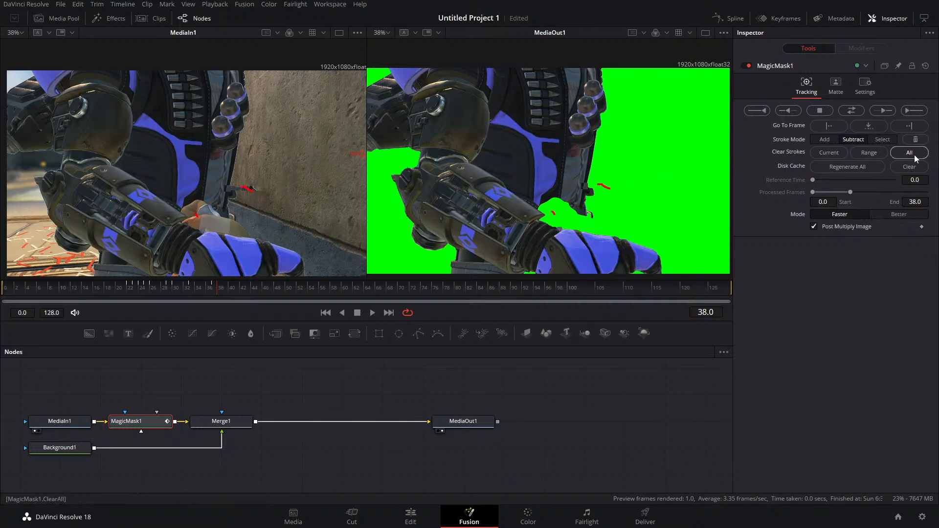
# Step: Track the Magic Mask forward frame by frame from frame 38 to frame 42
pyautogui.click(884, 111)
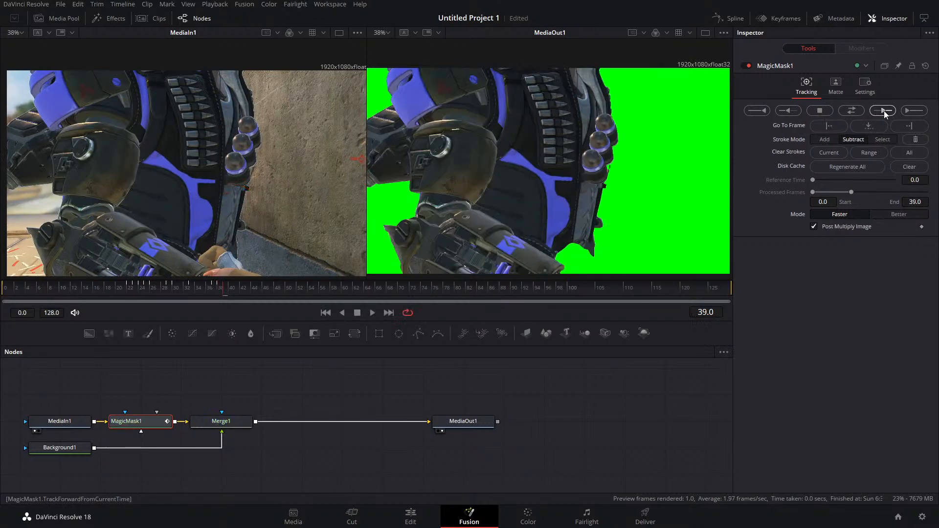
pyautogui.click(885, 112)
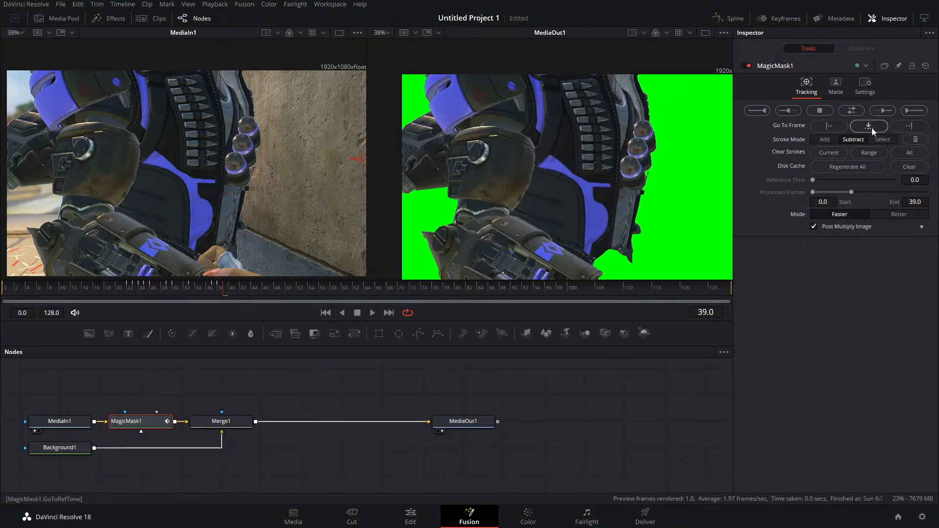
pyautogui.click(886, 111)
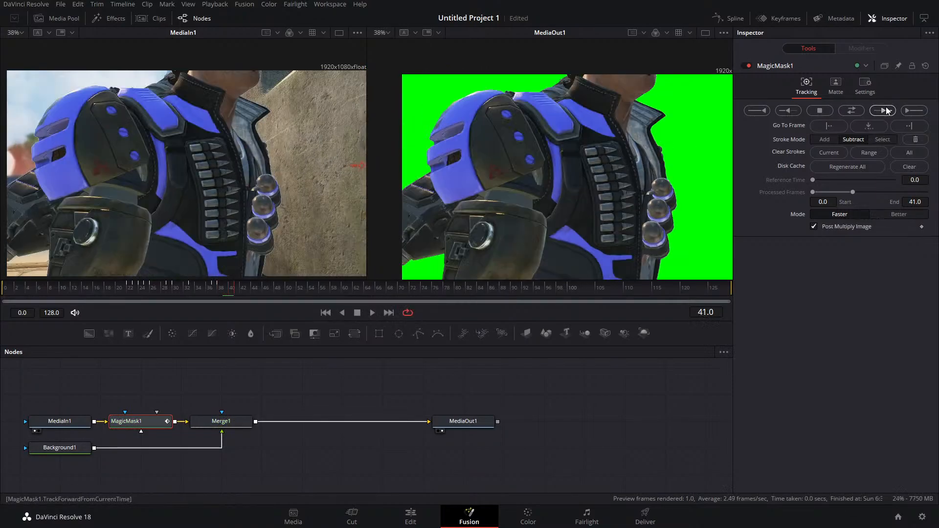
pyautogui.click(888, 111)
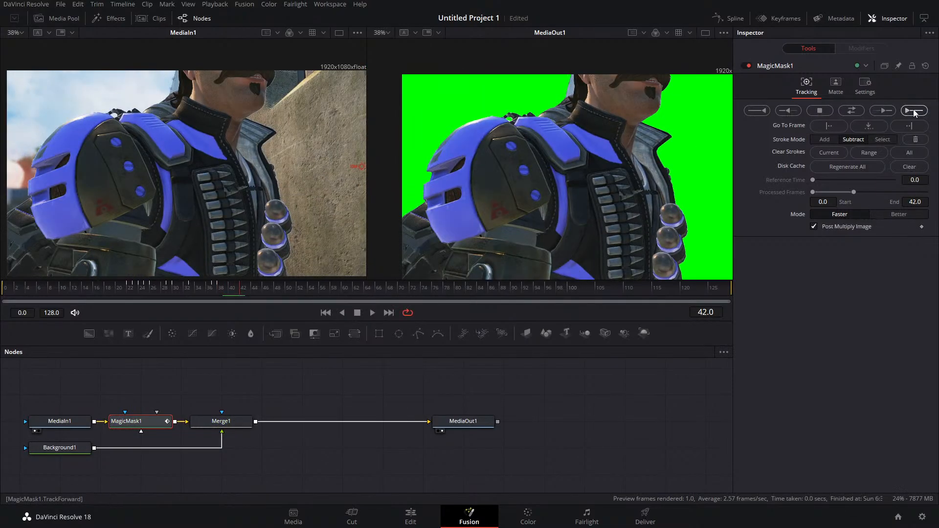
# Step: Run continuous forward tracking of the Magic Mask from frame 42 and stop it at frame 51
pyautogui.click(902, 112)
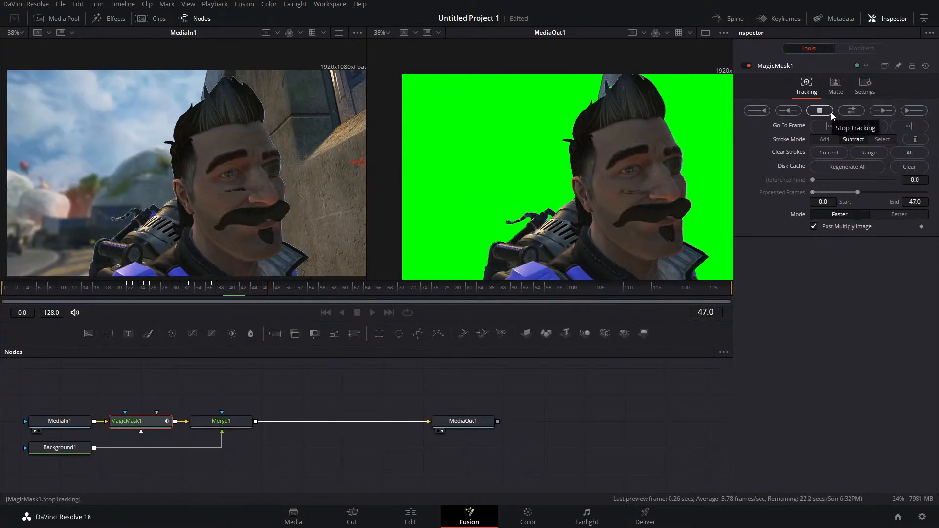
pyautogui.click(832, 113)
pyautogui.click(556, 273)
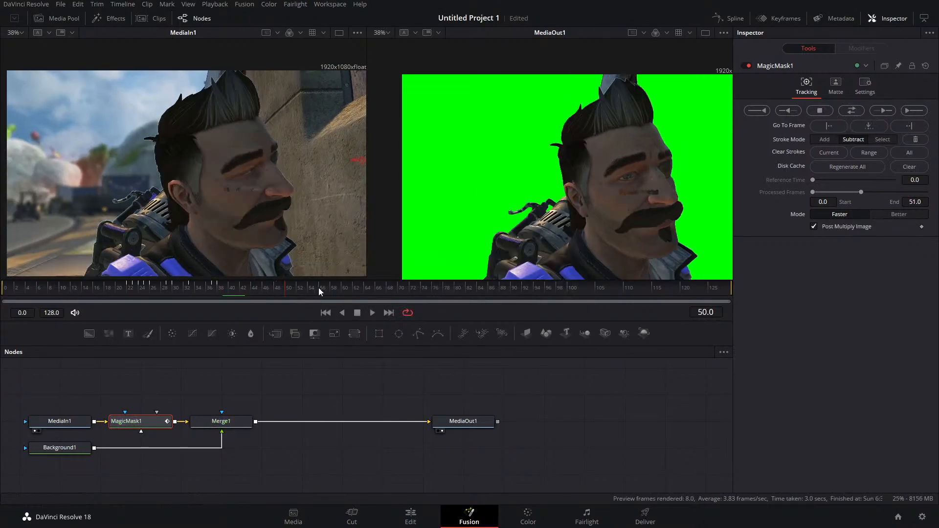
# Step: Go back to frame 46, paint a Subtract stroke over the stray patch above the hair, and track forward to frame 48
pyautogui.moveTo(287, 289); pyautogui.dragTo(264, 292)
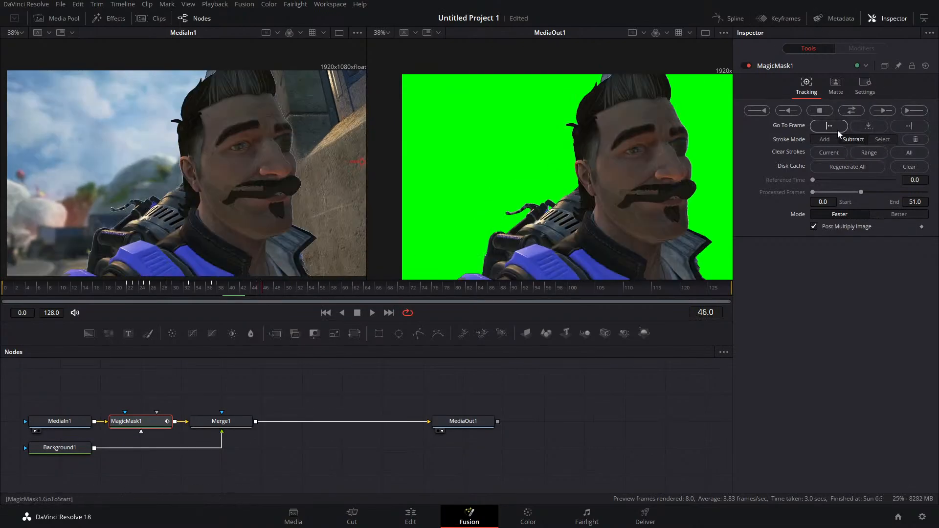
pyautogui.moveTo(613, 75); pyautogui.dragTo(605, 77)
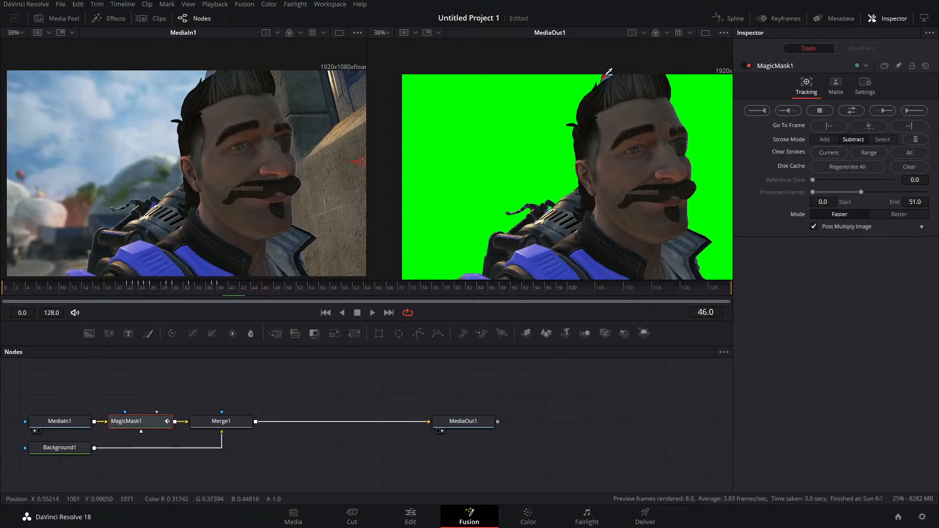
pyautogui.click(887, 111)
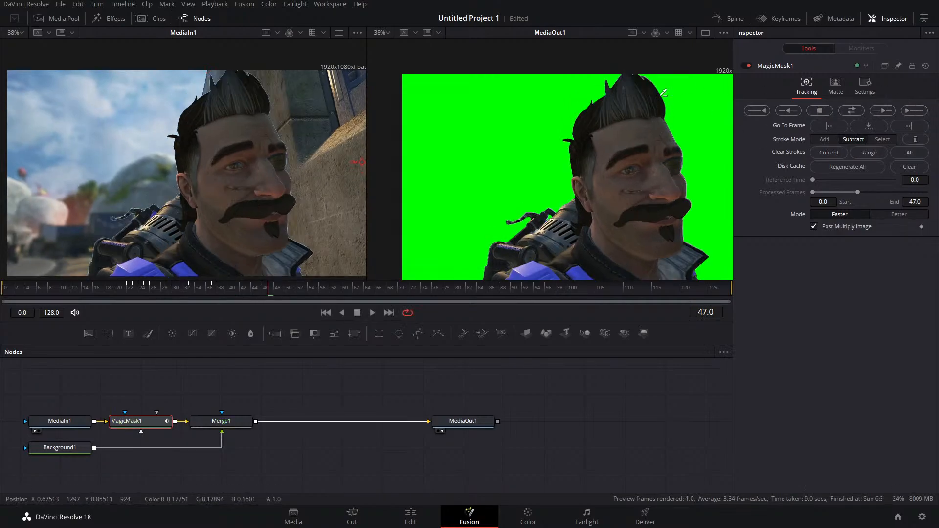
pyautogui.click(883, 110)
pyautogui.scroll(-3, 677, 191)
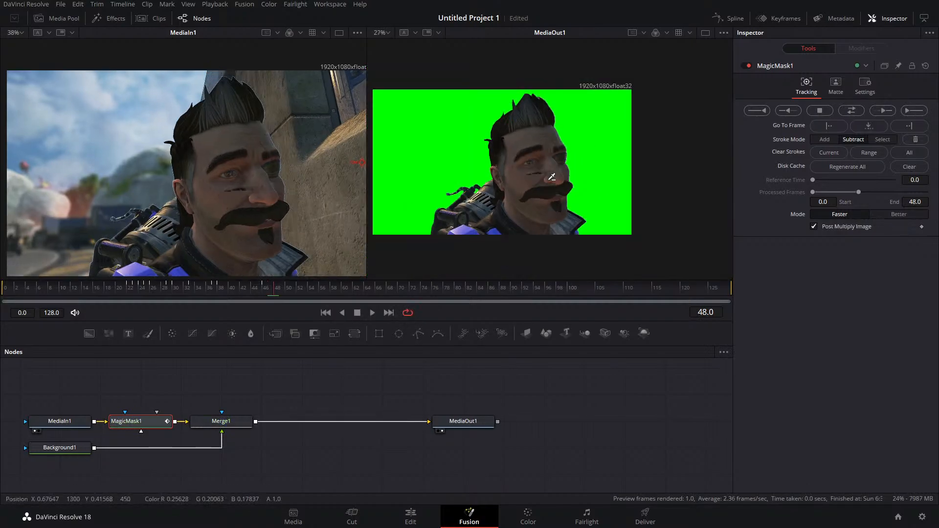
# Step: Track to frame 49, paint a Subtract stroke at the tip of the hair, and continue tracking to frame 55
pyautogui.click(883, 111)
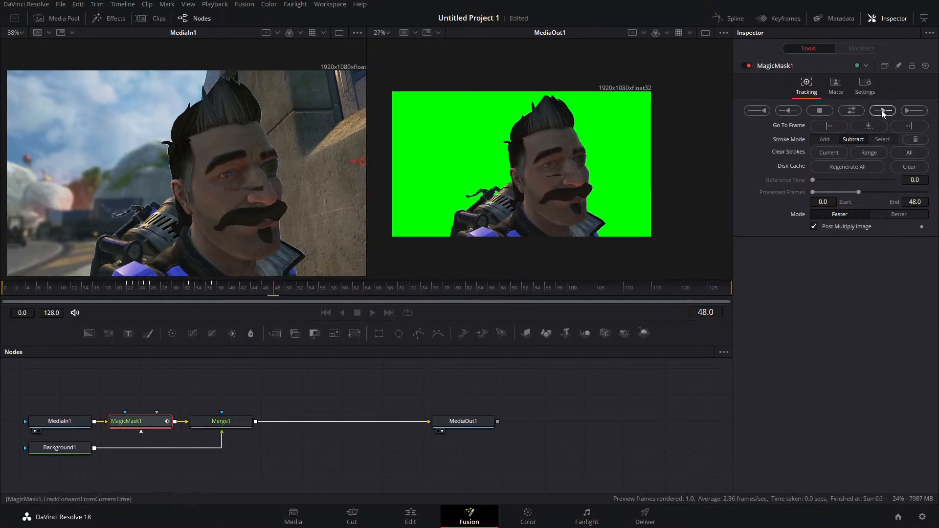
pyautogui.click(556, 93)
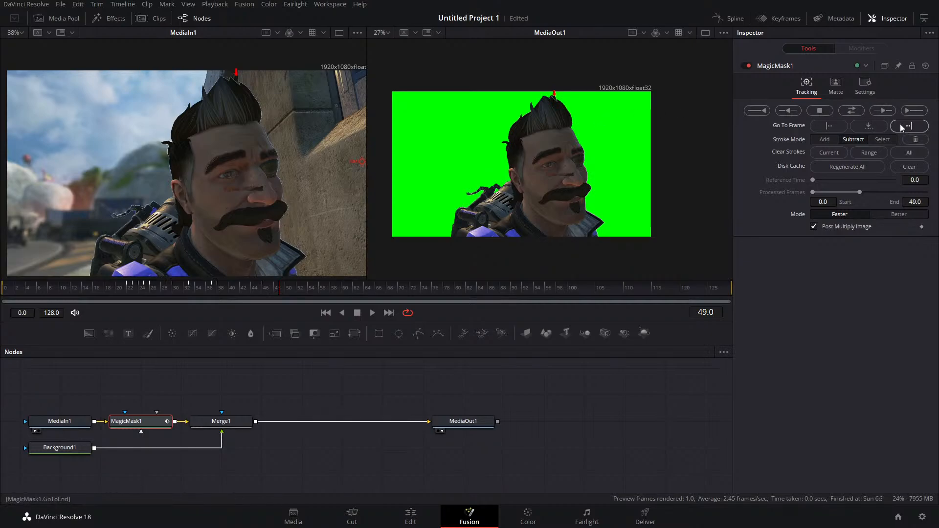
pyautogui.click(884, 112)
pyautogui.click(884, 111)
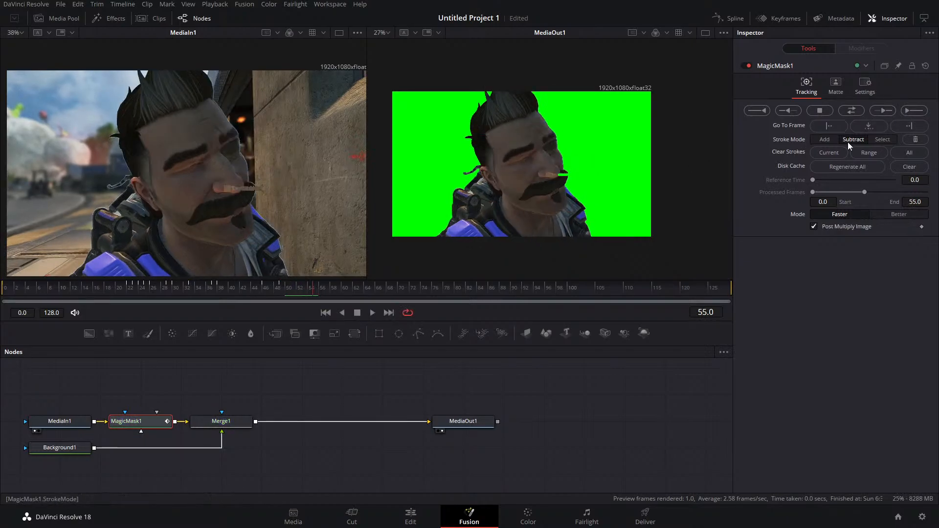
# Step: Fix the nose edge at frame 55 with Add strokes over the gap and a Subtract stroke beside it, and track to frame 56
pyautogui.click(825, 139)
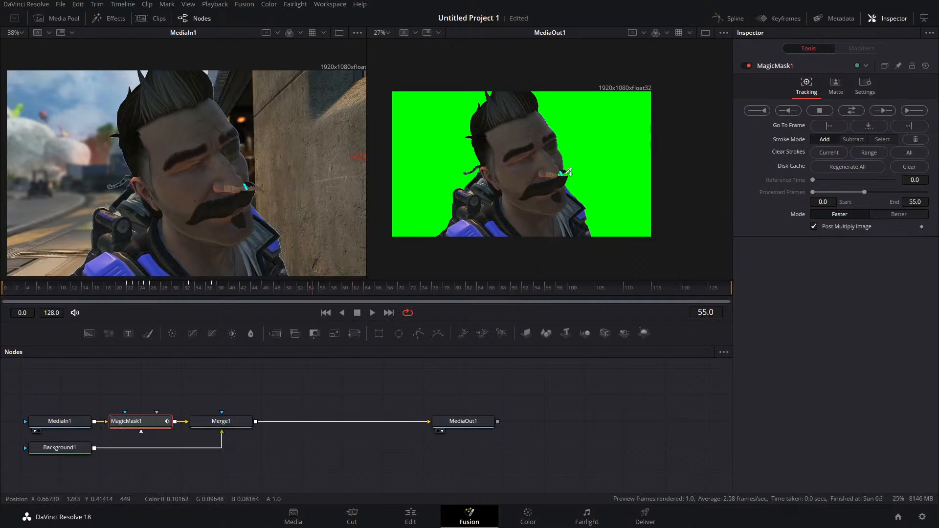
pyautogui.moveTo(564, 169); pyautogui.dragTo(563, 172)
pyautogui.click(853, 140)
pyautogui.moveTo(570, 173); pyautogui.dragTo(570, 176)
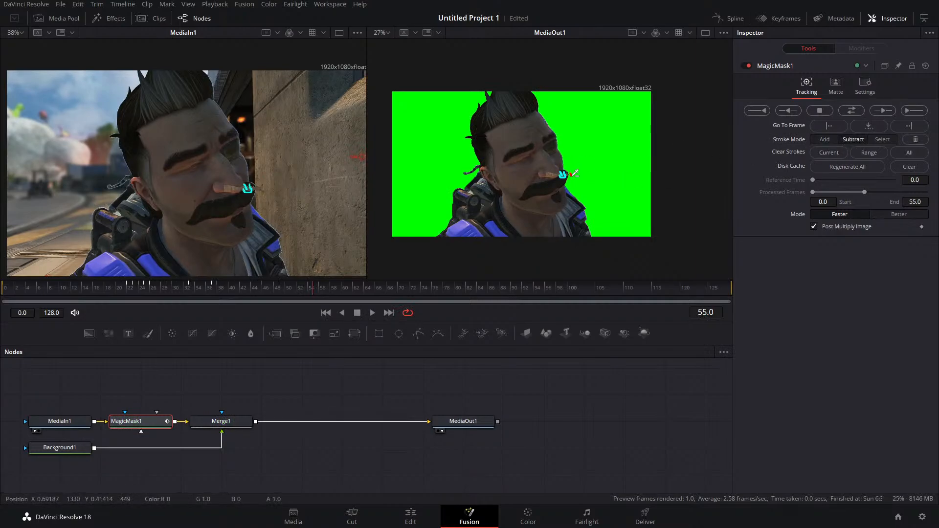
pyautogui.click(891, 112)
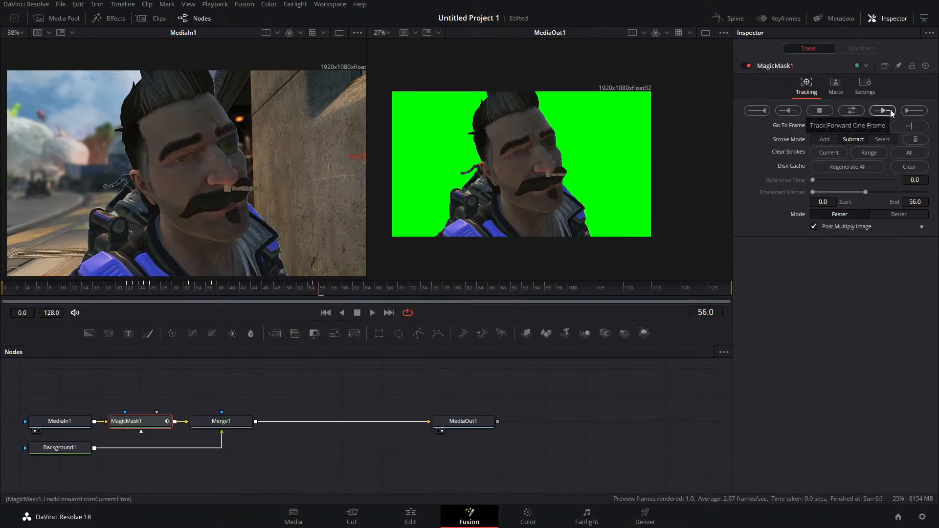
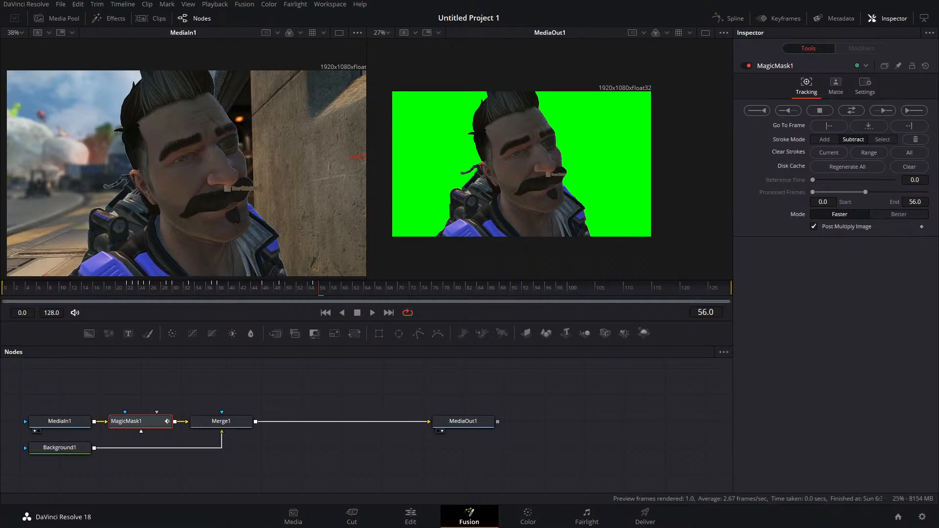
# Step: Switch to the browser, examine the zoom and background effects in the "TURN IT UP (REMIX) - VALORANT EDIT" YouTube short, and close the window
pyautogui.hotkey('alt', 'Tab')
pyautogui.moveTo(290, 122); pyautogui.dragTo(465, 72)
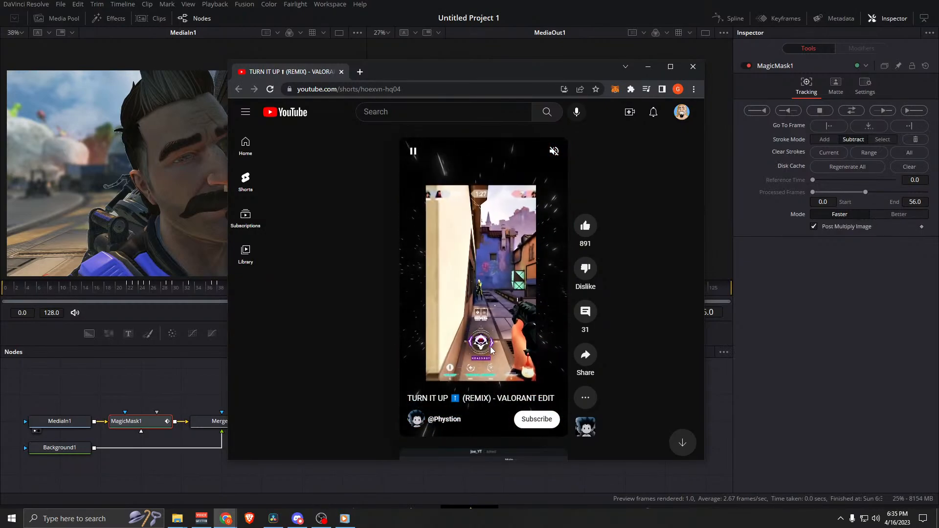
pyautogui.click(447, 341)
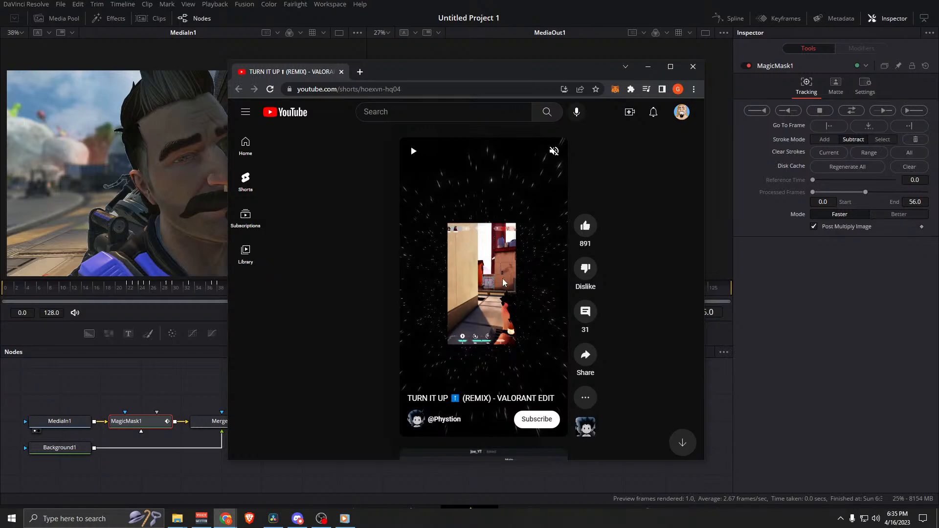
pyautogui.click(489, 273)
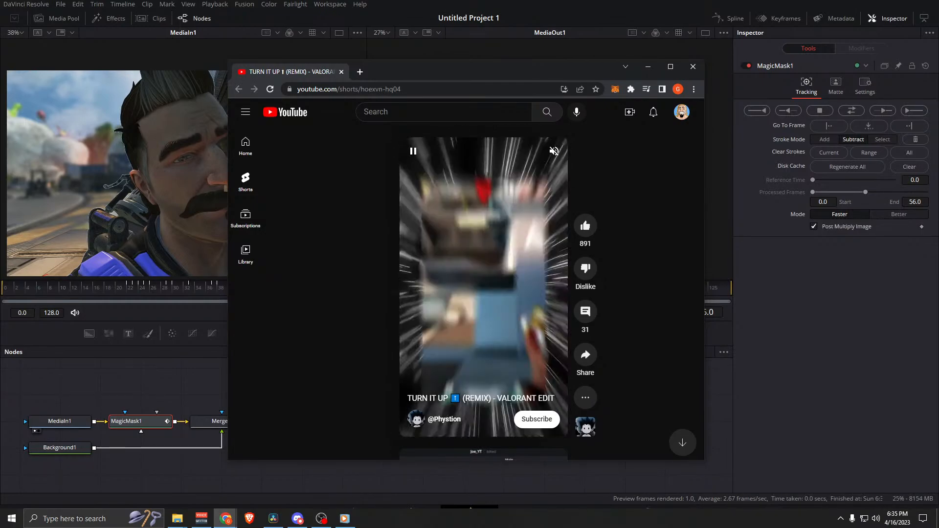
pyautogui.click(495, 294)
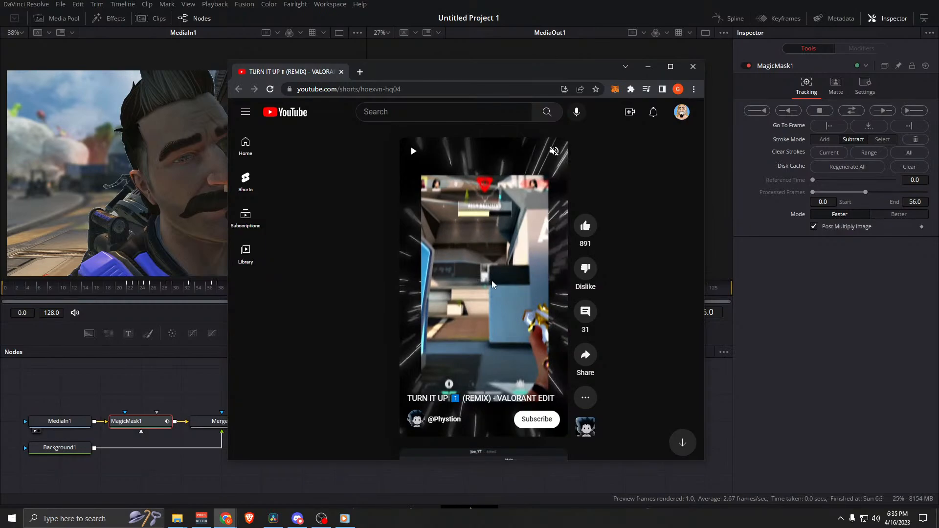
pyautogui.click(694, 67)
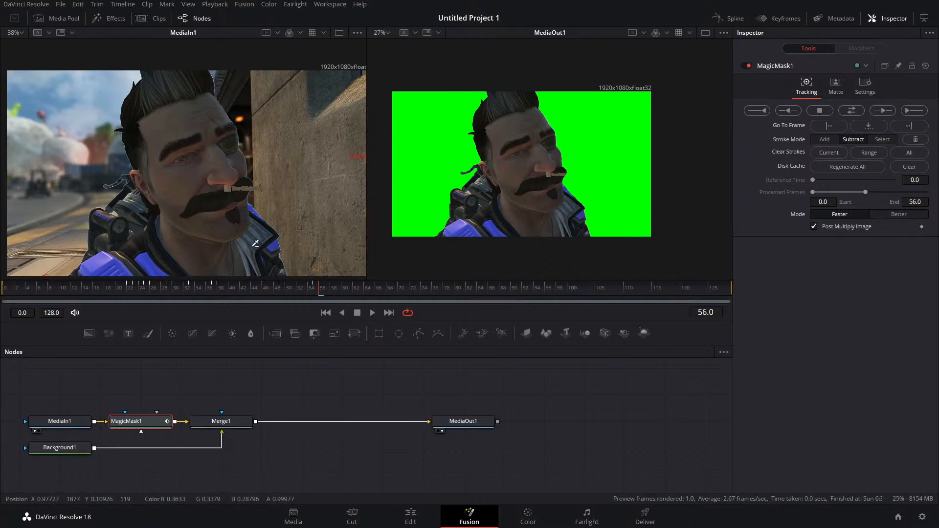
# Step: Resume forward tracking of the Magic Mask from frame 56 and stop it at frame 71
pyautogui.click(883, 111)
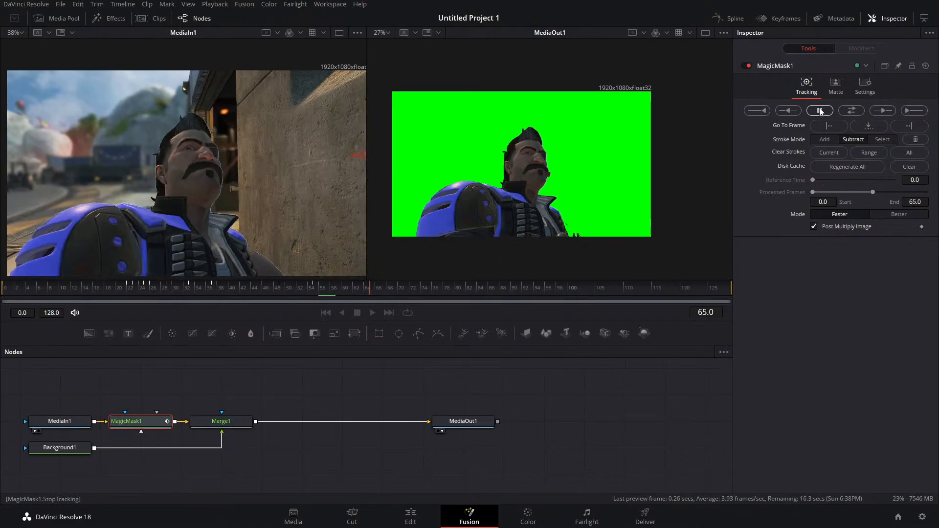
pyautogui.click(820, 111)
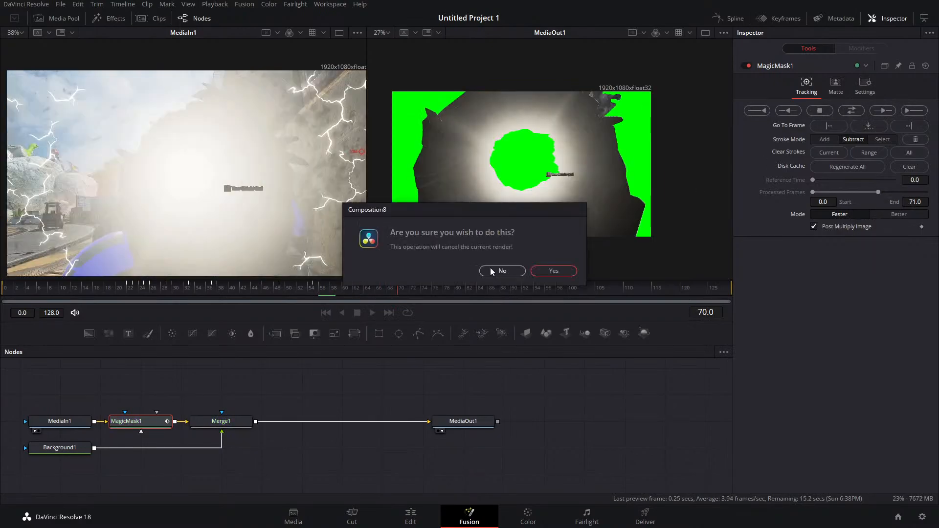
pyautogui.click(548, 274)
# Step: Go back to frame 68 and paint Add strokes over the mask gaps on the cheek, below the mustache and above the nose
pyautogui.moveTo(407, 289); pyautogui.dragTo(387, 293)
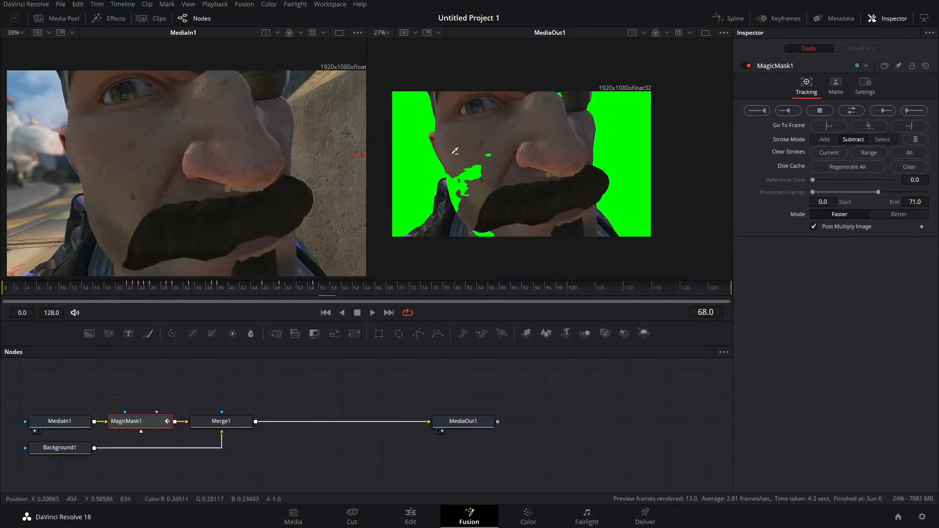
pyautogui.moveTo(454, 194); pyautogui.dragTo(483, 168)
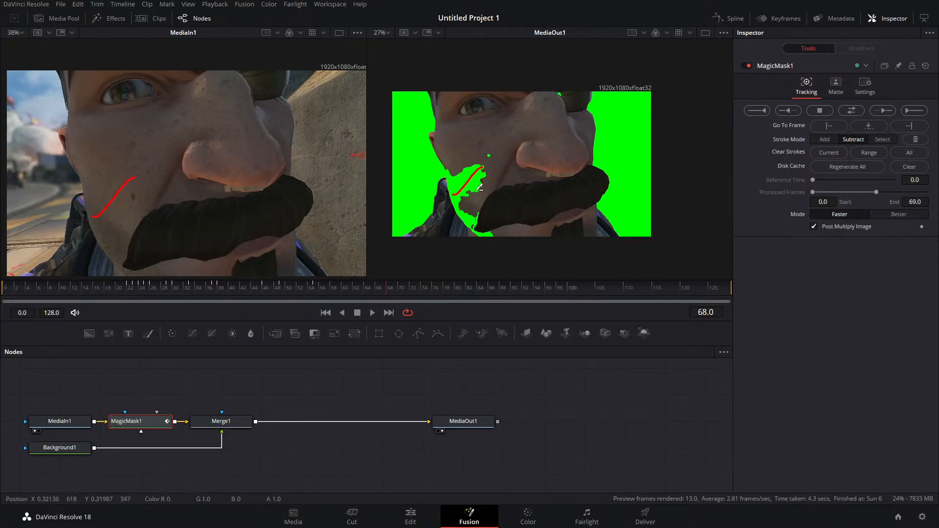
pyautogui.hotkey('ctrl', 'z')
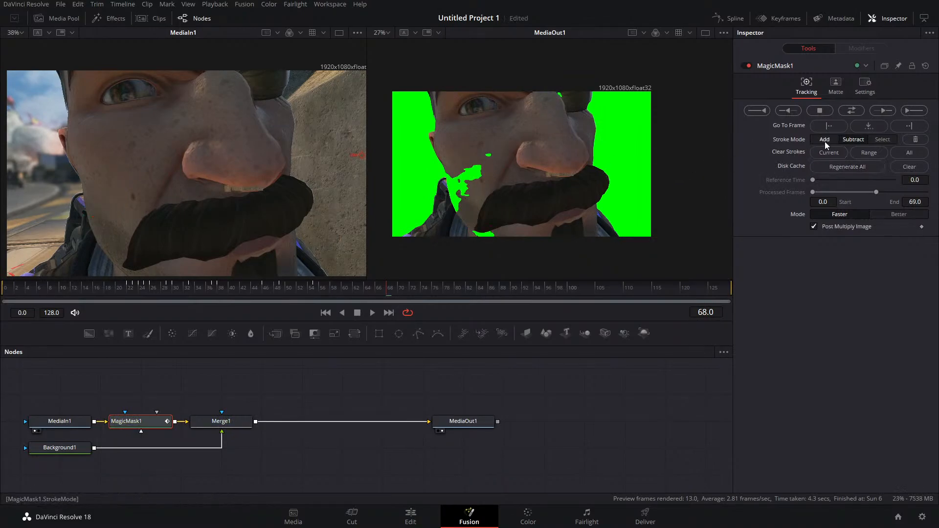
pyautogui.moveTo(489, 155)
pyautogui.mouseDown()
pyautogui.moveTo(456, 197)
pyautogui.moveTo(495, 234)
pyautogui.mouseUp()
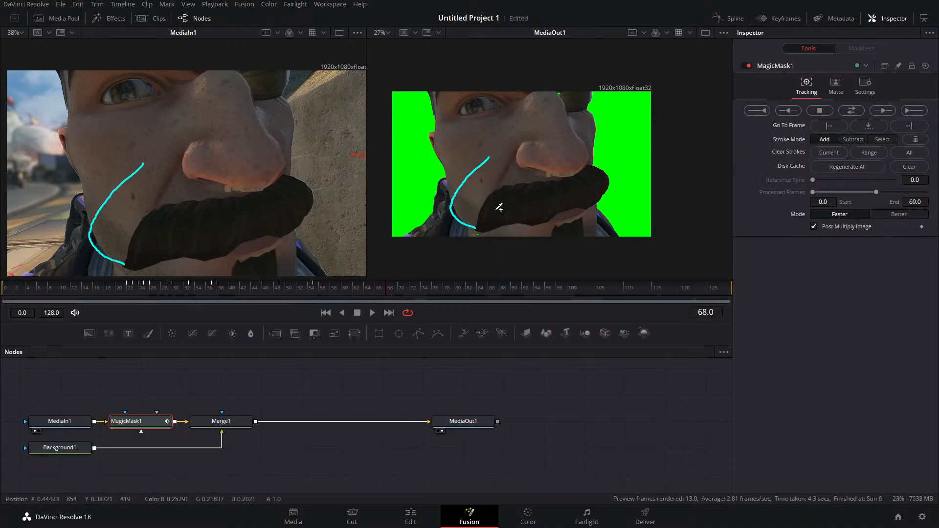
pyautogui.moveTo(555, 100); pyautogui.dragTo(563, 84)
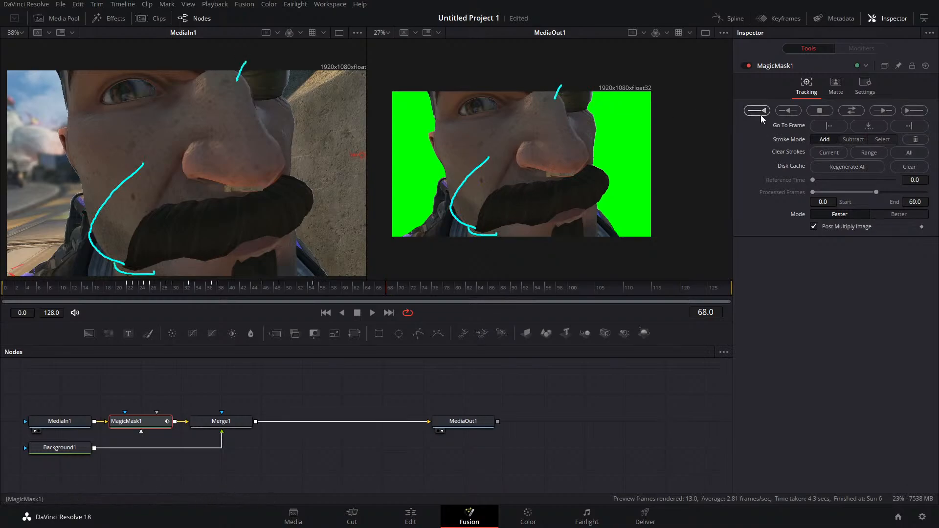
# Step: Paint Subtract strokes over the stray patches in the image's upper-right corner at frame 69, and track the Magic Mask forward to frame 77
pyautogui.click(883, 111)
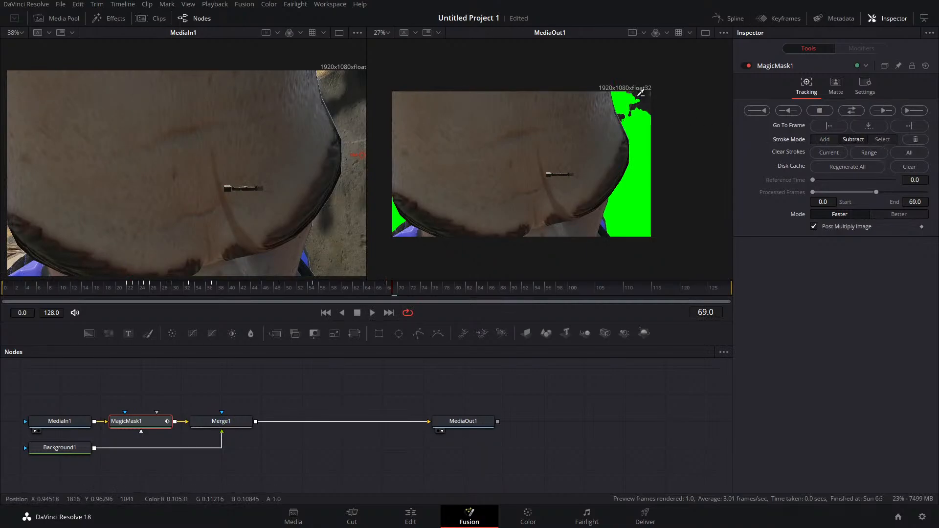
pyautogui.moveTo(637, 95)
pyautogui.mouseDown()
pyautogui.moveTo(650, 111)
pyautogui.moveTo(628, 91)
pyautogui.moveTo(684, 94)
pyautogui.mouseUp()
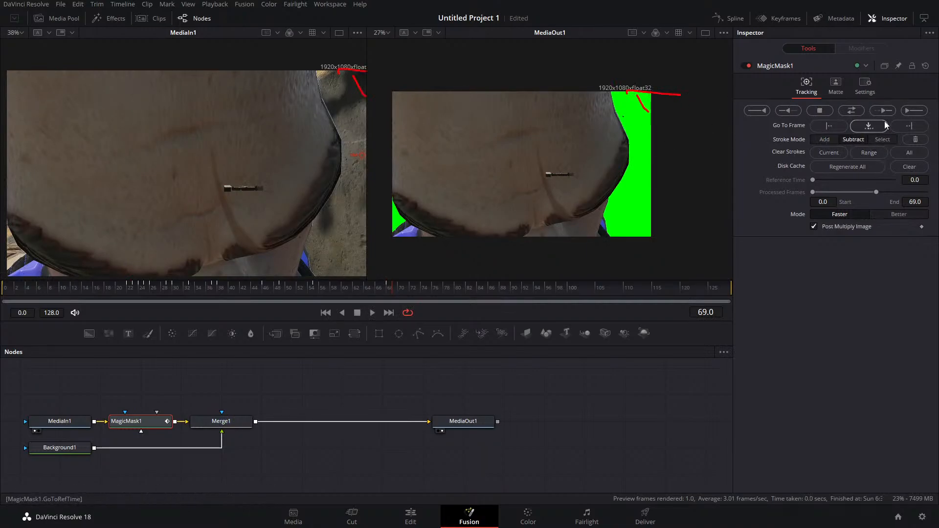
pyautogui.click(890, 111)
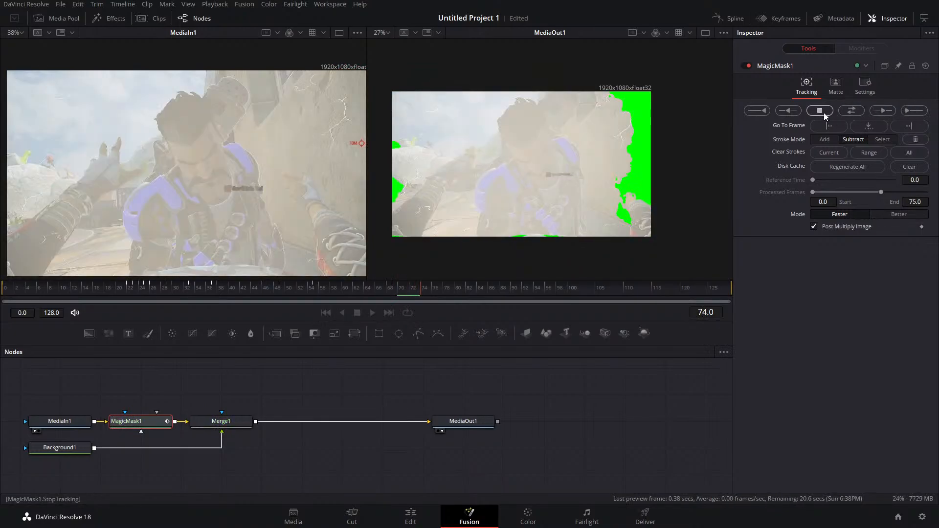
pyautogui.click(821, 112)
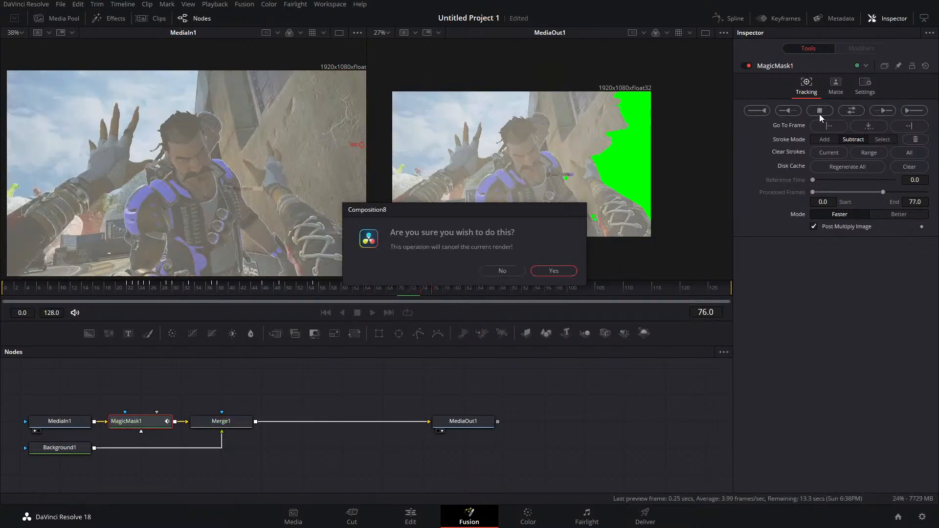
pyautogui.click(545, 274)
# Step: Go back to frame 75 and paint an Add stroke across the character's torso, neck and face
pyautogui.click(426, 290)
pyautogui.moveTo(427, 289); pyautogui.dragTo(430, 292)
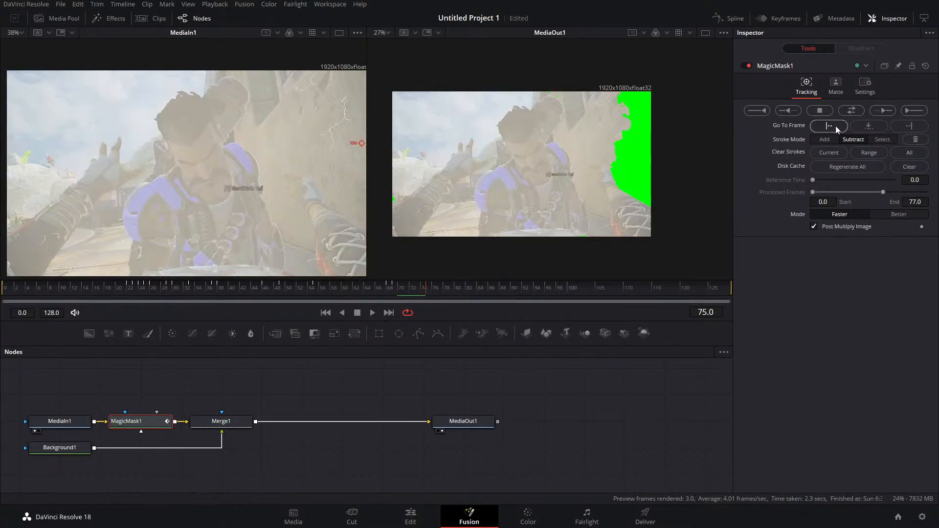
pyautogui.click(825, 140)
pyautogui.moveTo(499, 218)
pyautogui.mouseDown()
pyautogui.moveTo(512, 188)
pyautogui.moveTo(529, 186)
pyautogui.moveTo(570, 211)
pyautogui.moveTo(566, 180)
pyautogui.moveTo(530, 145)
pyautogui.moveTo(542, 116)
pyautogui.mouseUp()
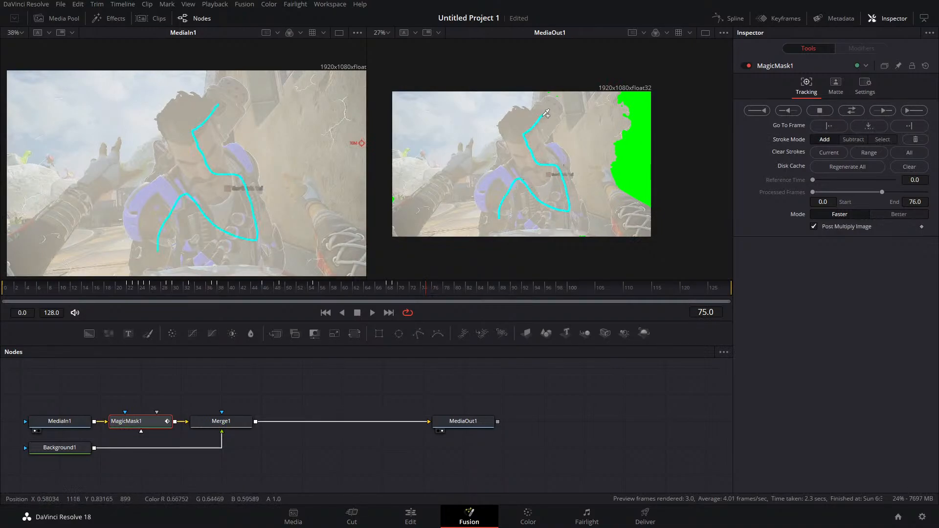
# Step: Paint Subtract strokes at frame 75 over the sky, wall and both foreground arms around the character, including the strip above the head
pyautogui.click(862, 139)
pyautogui.moveTo(562, 137)
pyautogui.mouseDown()
pyautogui.moveTo(589, 138)
pyautogui.moveTo(595, 179)
pyautogui.moveTo(626, 220)
pyautogui.mouseUp()
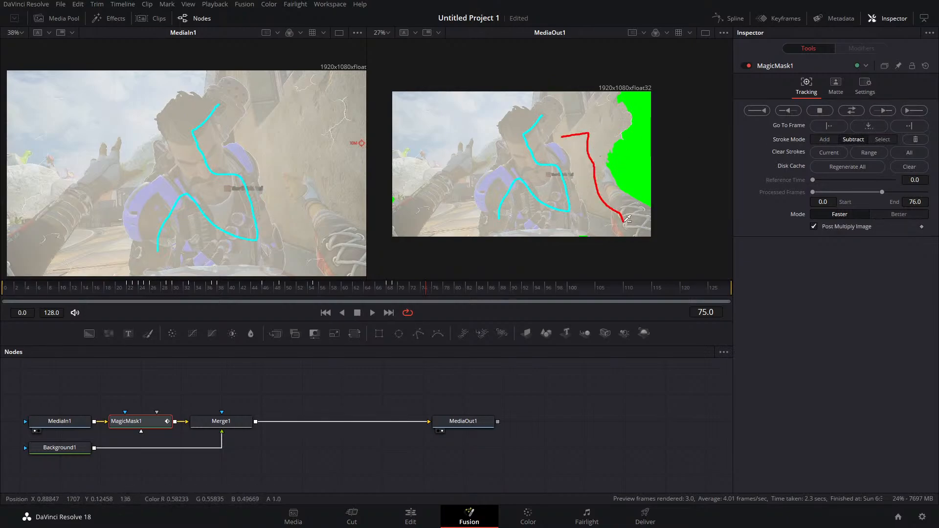
pyautogui.moveTo(586, 111); pyautogui.dragTo(621, 114)
pyautogui.moveTo(493, 101)
pyautogui.mouseDown()
pyautogui.moveTo(491, 112)
pyautogui.moveTo(533, 92)
pyautogui.mouseUp()
pyautogui.moveTo(453, 97)
pyautogui.mouseDown()
pyautogui.moveTo(420, 151)
pyautogui.moveTo(449, 199)
pyautogui.moveTo(455, 234)
pyautogui.mouseUp()
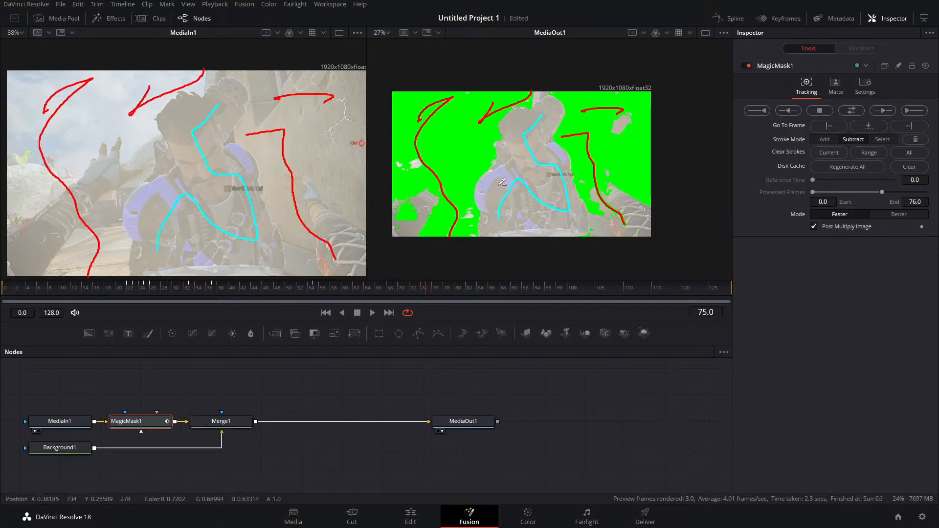
pyautogui.moveTo(430, 189); pyautogui.dragTo(404, 227)
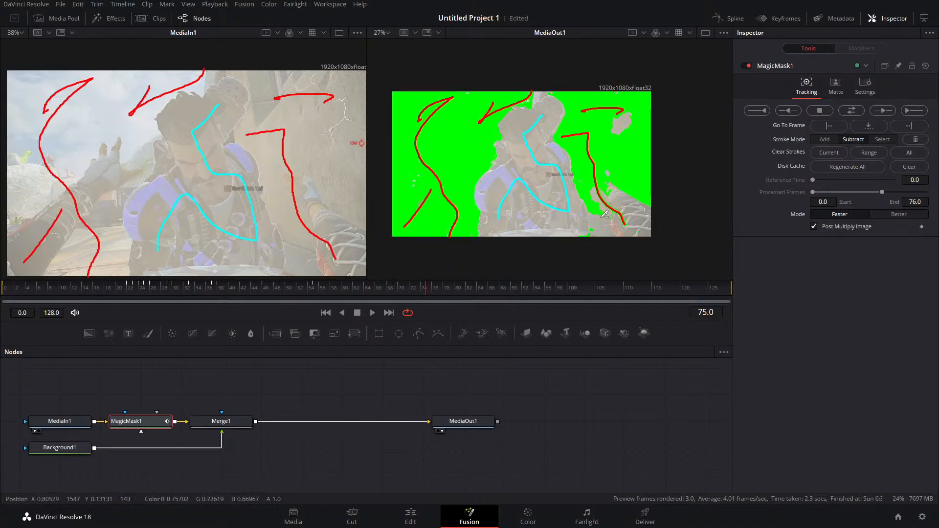
pyautogui.moveTo(605, 215); pyautogui.dragTo(617, 249)
pyautogui.moveTo(618, 191); pyautogui.dragTo(670, 238)
pyautogui.moveTo(618, 123); pyautogui.dragTo(649, 105)
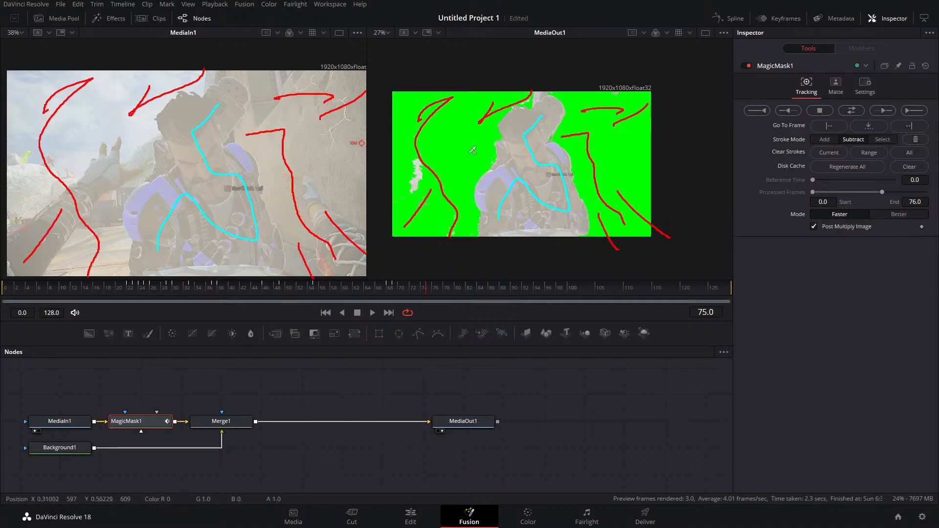
pyautogui.moveTo(423, 155)
pyautogui.mouseDown()
pyautogui.moveTo(413, 198)
pyautogui.moveTo(417, 218)
pyautogui.moveTo(443, 197)
pyautogui.mouseUp()
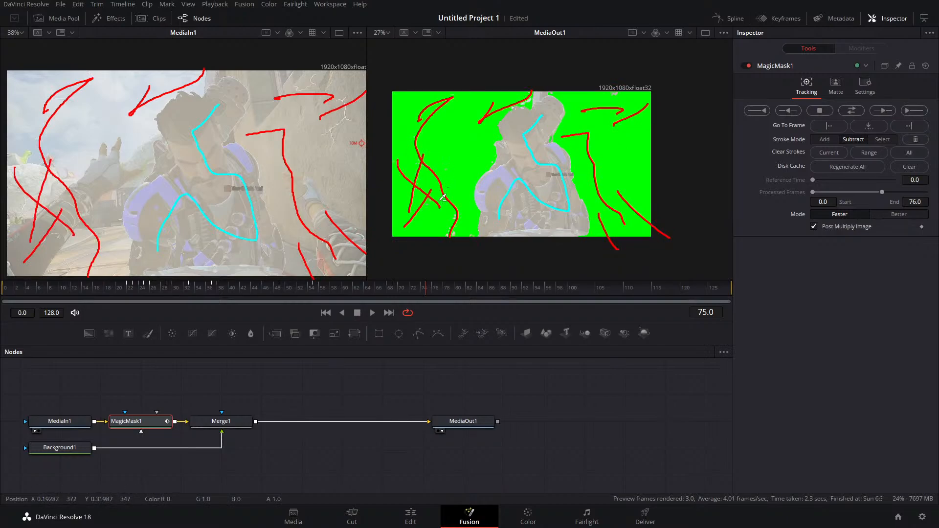
pyautogui.moveTo(438, 161); pyautogui.dragTo(458, 239)
pyautogui.moveTo(415, 150); pyautogui.dragTo(423, 177)
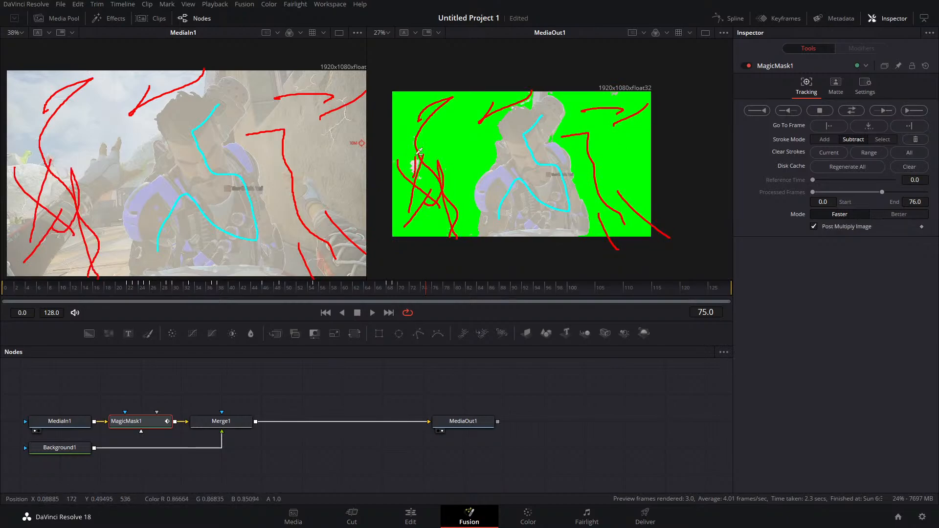
pyautogui.moveTo(528, 98); pyautogui.dragTo(564, 81)
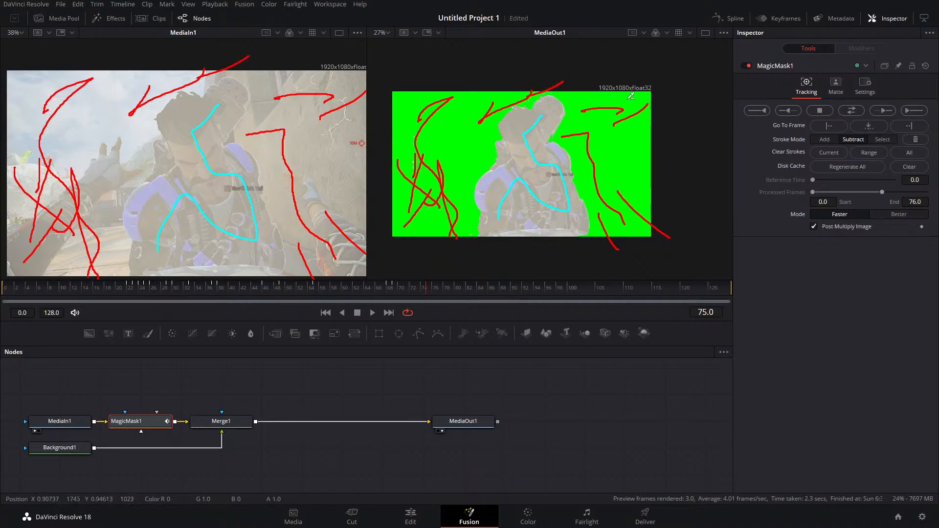
# Step: Track the Magic Mask forward to frame 76 and paint Subtract strokes over the stray patches at the image's lower right and upper left
pyautogui.click(890, 112)
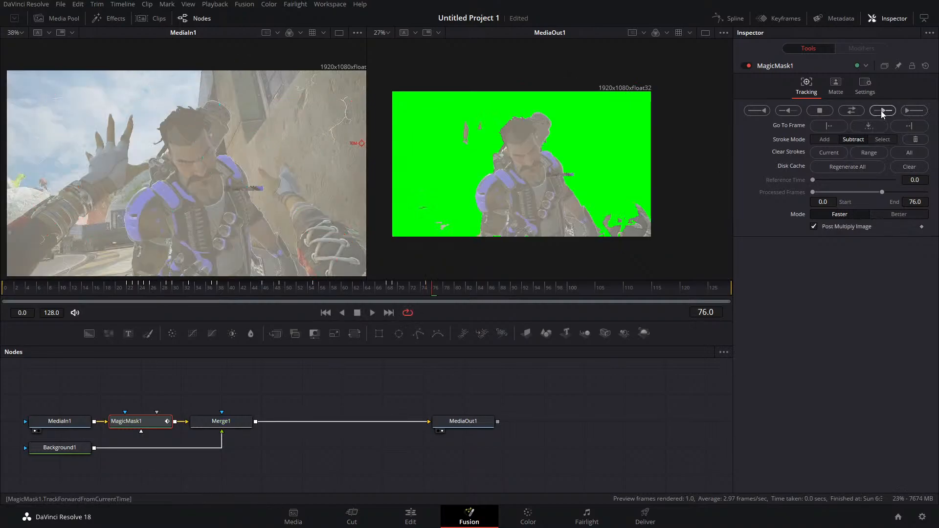
pyautogui.moveTo(624, 200); pyautogui.dragTo(666, 264)
pyautogui.moveTo(607, 219); pyautogui.dragTo(646, 255)
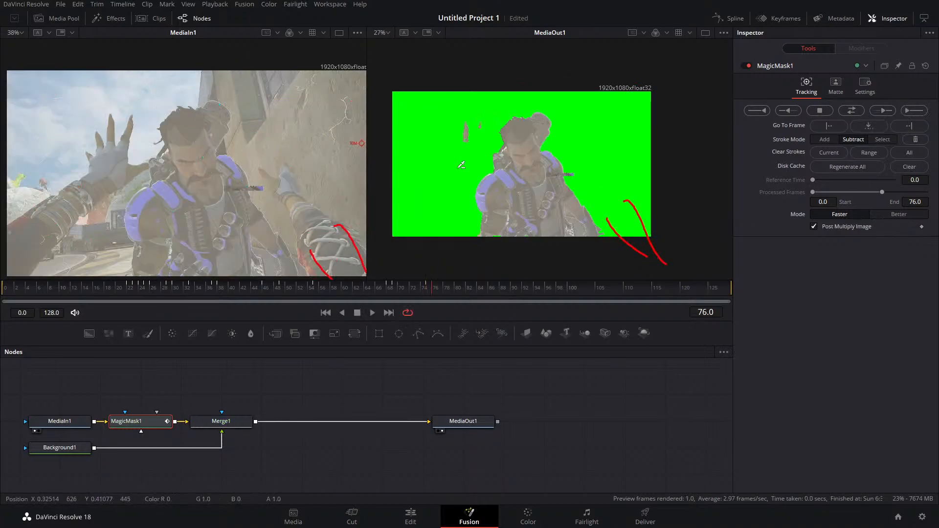
pyautogui.moveTo(450, 140); pyautogui.dragTo(482, 117)
# Step: Track the Magic Mask forward to frame 78 and paint Subtract strokes in the gap between the character's torso and outstretched forearm
pyautogui.click(884, 111)
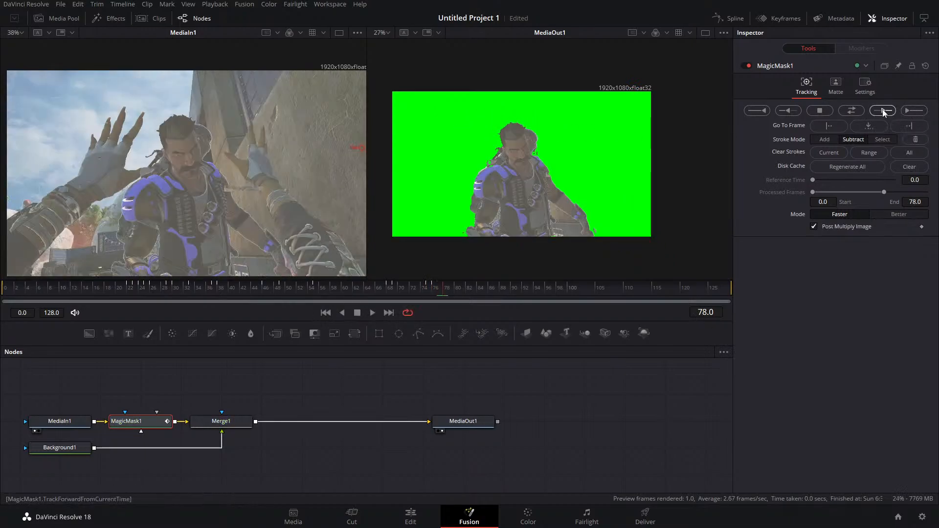
pyautogui.moveTo(561, 213); pyautogui.dragTo(588, 252)
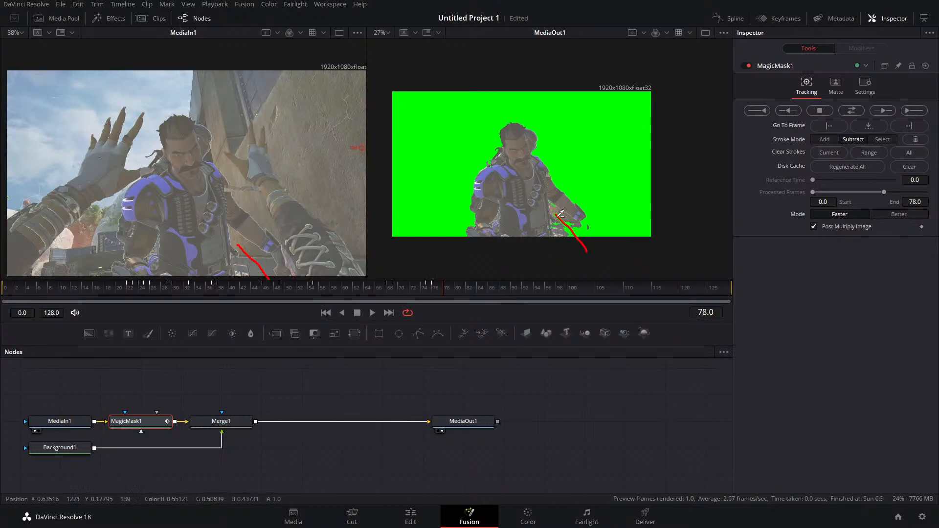
pyautogui.moveTo(554, 211)
pyautogui.mouseDown()
pyautogui.moveTo(565, 243)
pyautogui.moveTo(582, 227)
pyautogui.mouseUp()
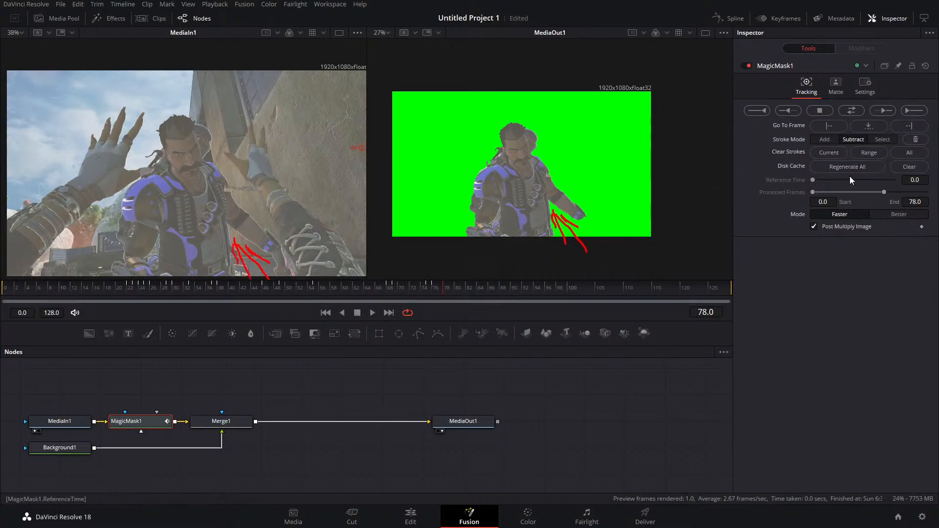
# Step: Paint an Add stroke over the character's outstretched hand at frame 78 and track the Magic Mask forward to frame 80
pyautogui.click(827, 140)
pyautogui.moveTo(263, 238); pyautogui.dragTo(284, 254)
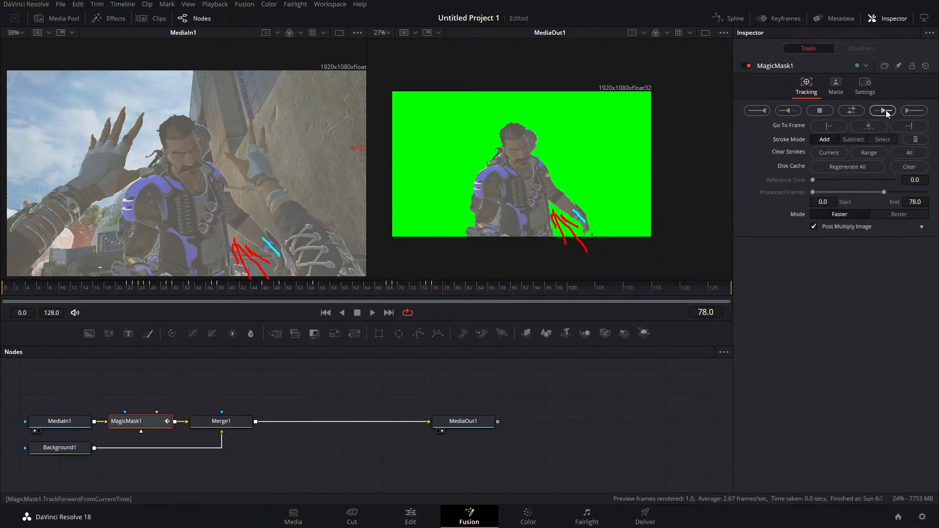
pyautogui.click(885, 111)
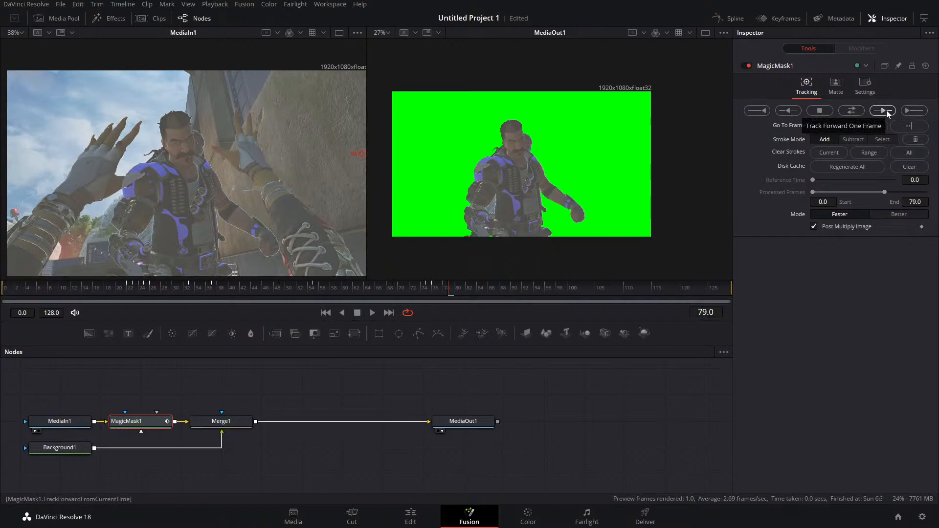
pyautogui.click(881, 112)
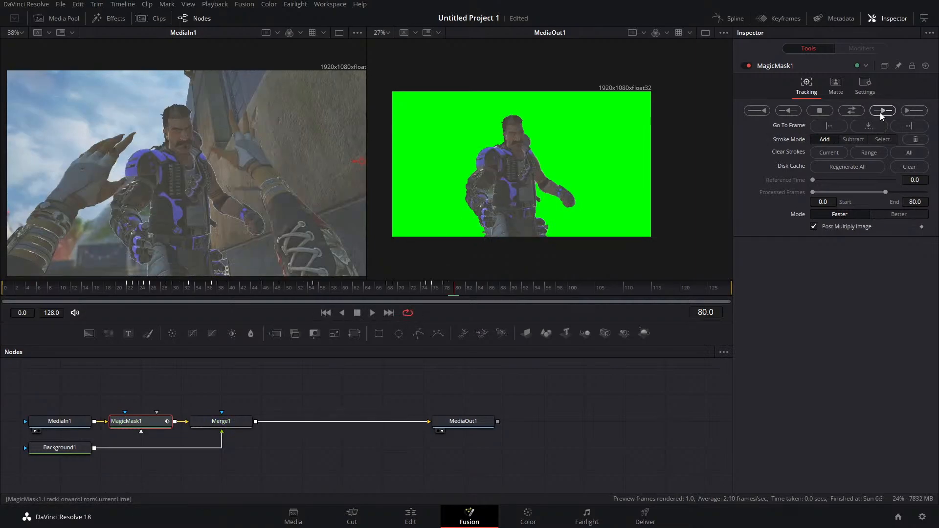
# Step: Go back to frame 79 and paint Subtract strokes over the gap between the character's bent arm and torso
pyautogui.click(854, 141)
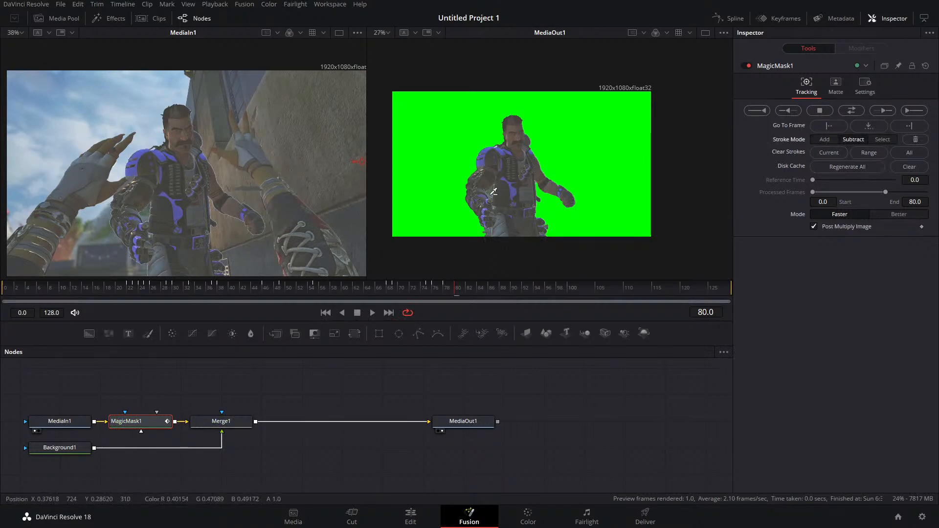
pyautogui.click(451, 289)
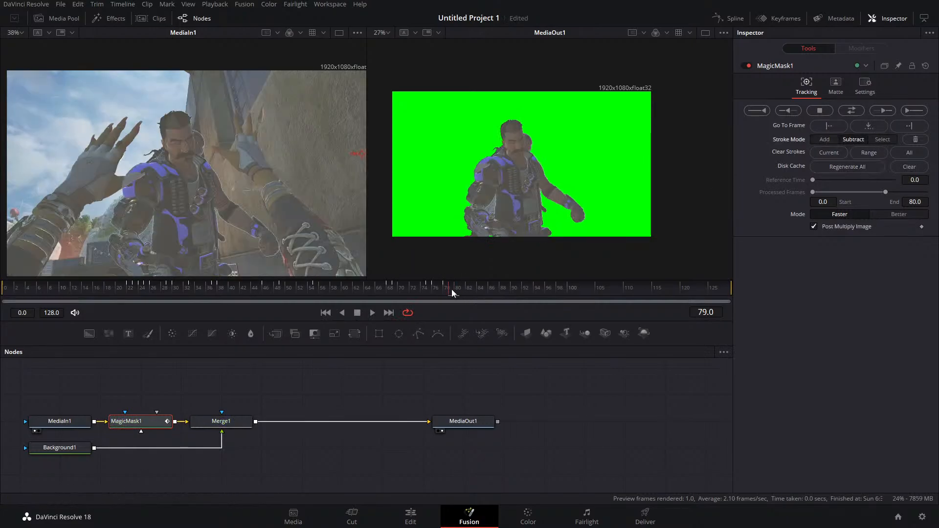
pyautogui.click(447, 292)
pyautogui.click(449, 292)
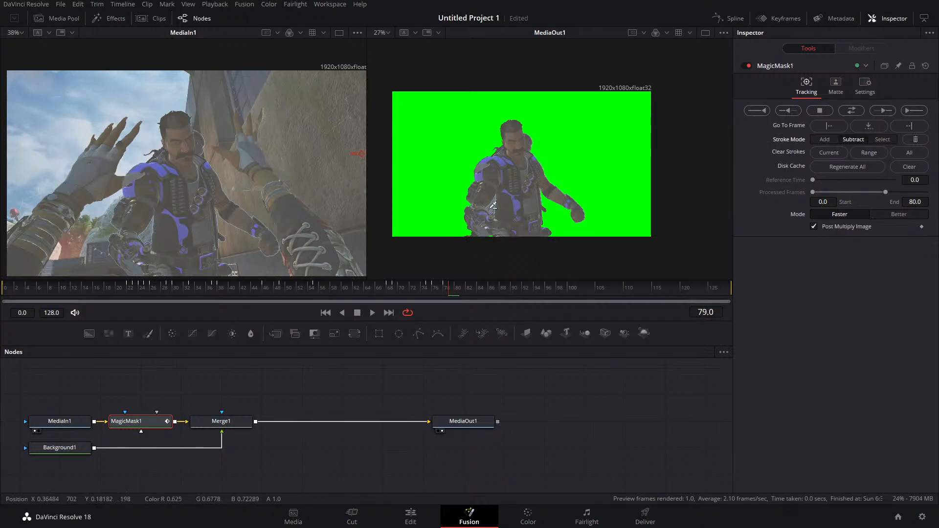
pyautogui.moveTo(490, 207); pyautogui.dragTo(498, 198)
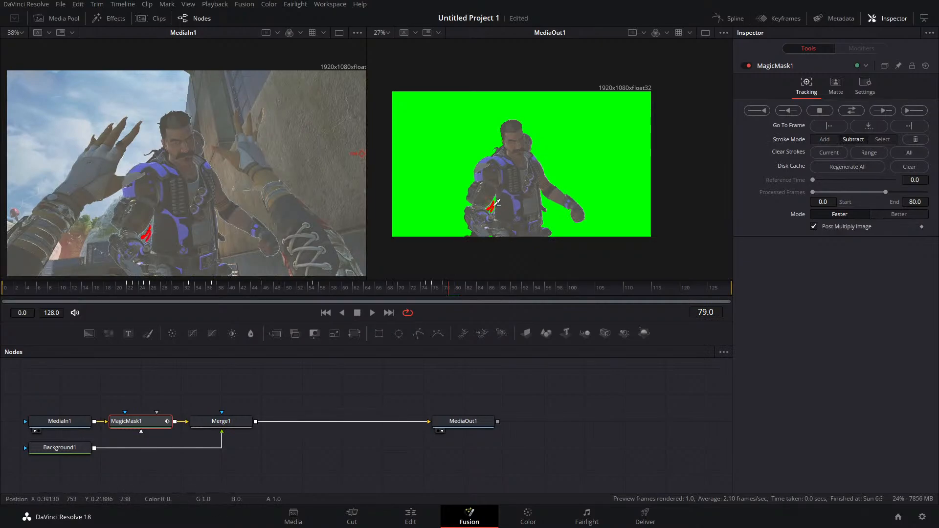
# Step: Track the Magic Mask forward to frame 81 and paint a Subtract stroke along the outer edge of the leg at the image's lower edge
pyautogui.click(882, 110)
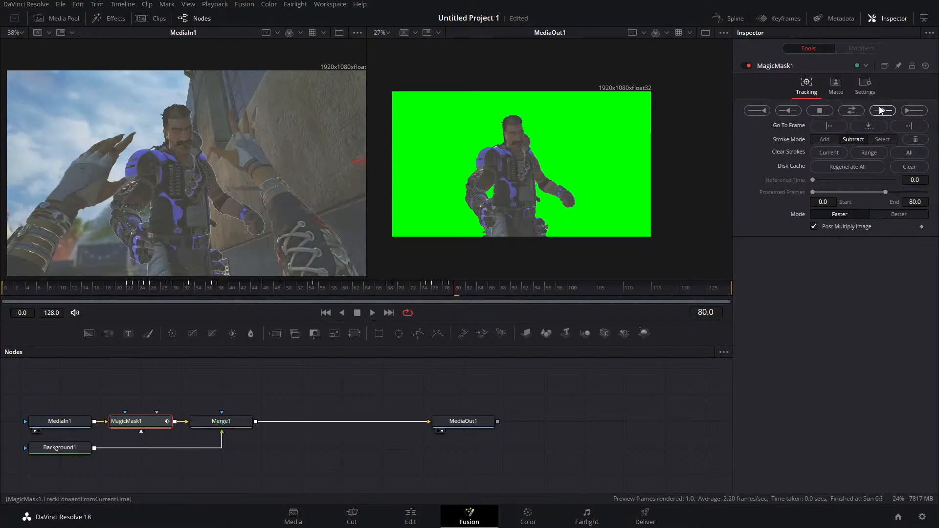
pyautogui.click(885, 111)
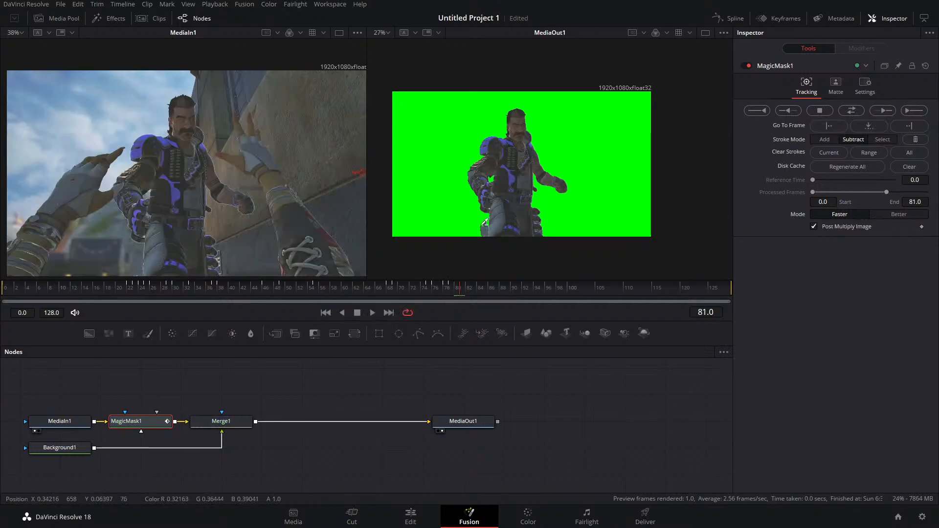
pyautogui.moveTo(485, 223); pyautogui.dragTo(488, 234)
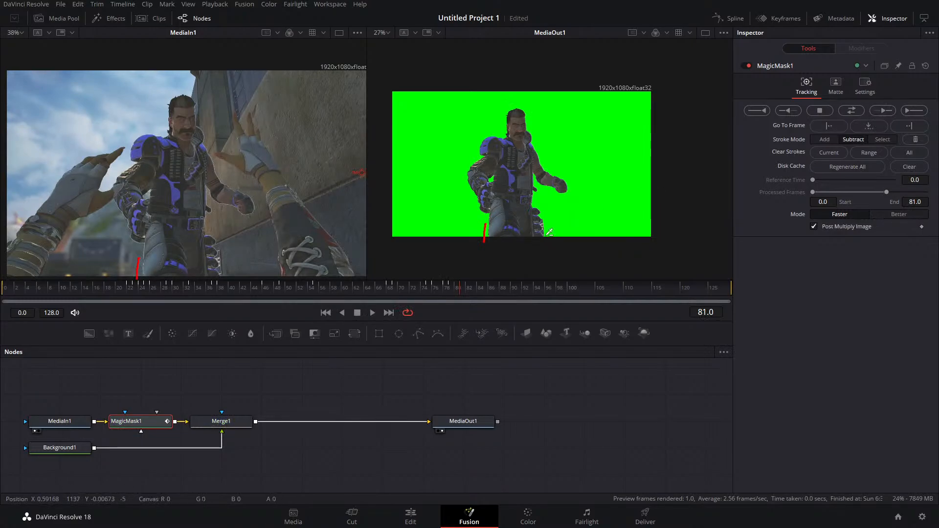
# Step: Track the Magic Mask to frame 82 and paint Subtract strokes over the foreground figure, lower-left corner, sliver below the fist and area between the legs
pyautogui.click(884, 110)
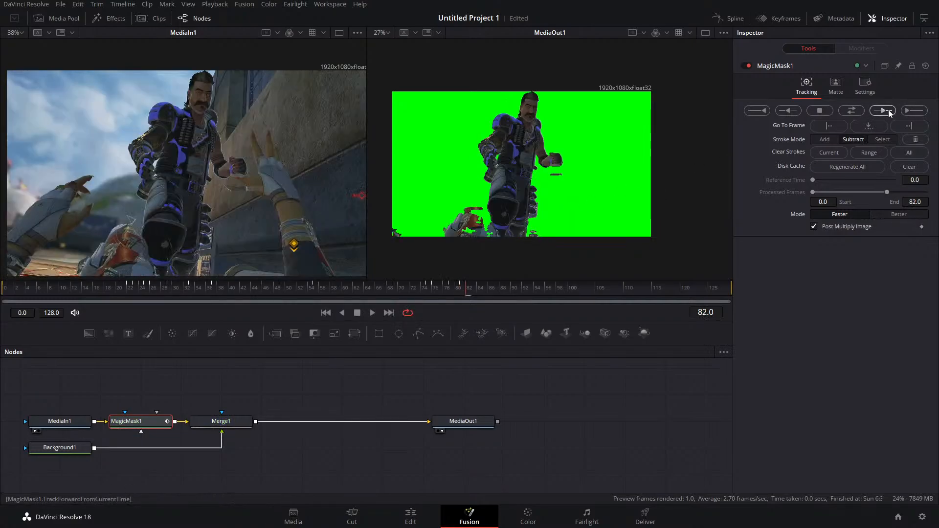
pyautogui.moveTo(463, 208); pyautogui.dragTo(497, 279)
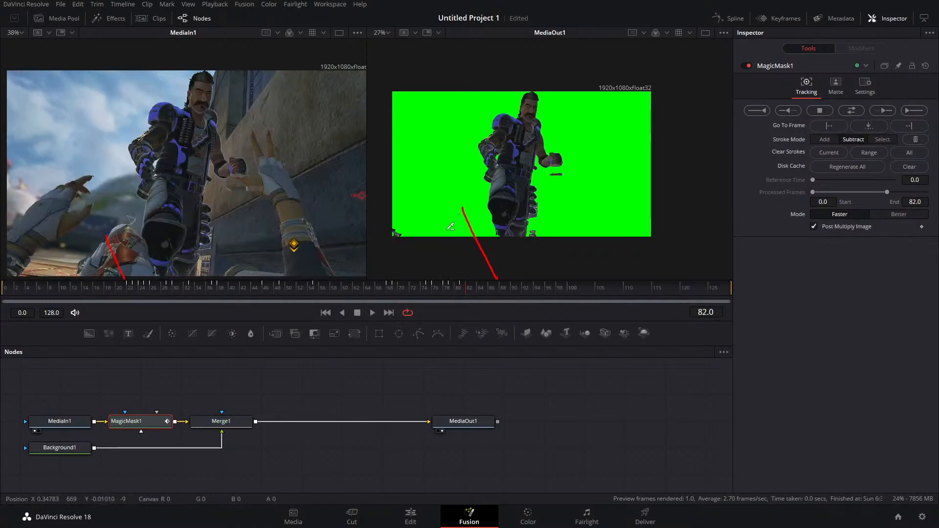
pyautogui.moveTo(400, 226); pyautogui.dragTo(394, 260)
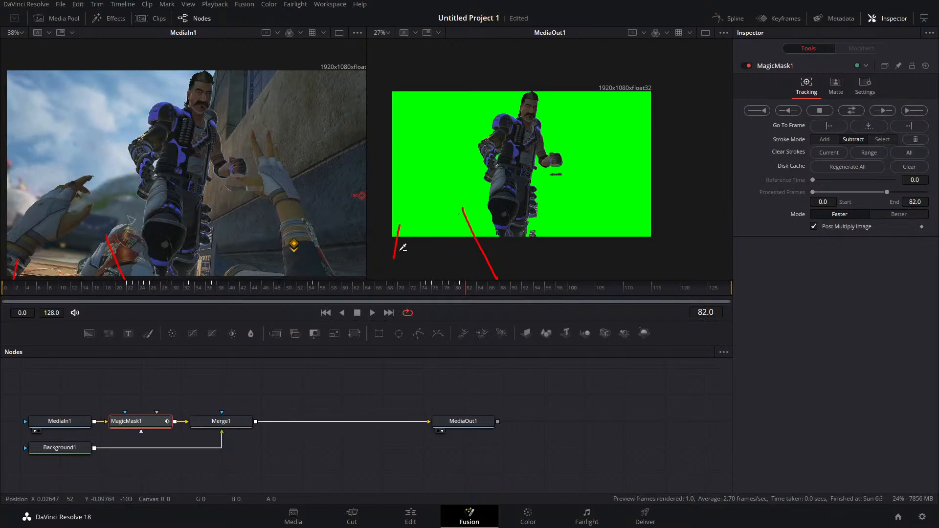
pyautogui.moveTo(556, 173); pyautogui.dragTo(575, 179)
pyautogui.moveTo(535, 228); pyautogui.dragTo(532, 247)
# Step: Track the Magic Mask continuously forward from frame 82 and stop it at frame 110
pyautogui.click(908, 110)
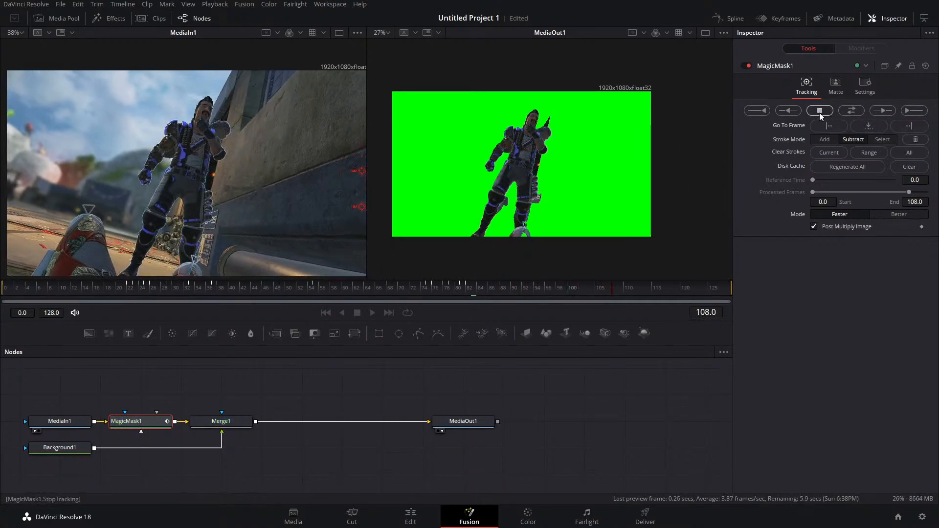
pyautogui.click(852, 112)
pyautogui.click(553, 271)
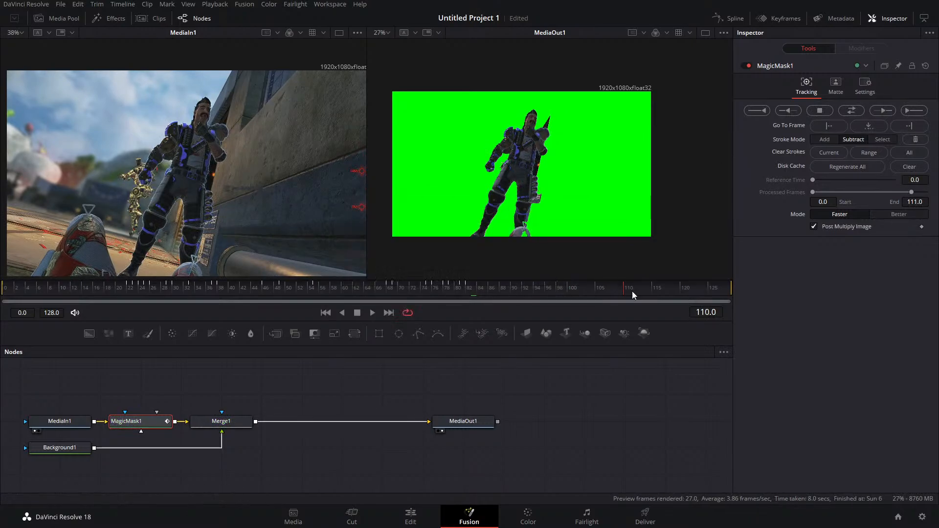
# Step: Go back to frame 88 and paint Add strokes over the character's rear lower leg at the image's lower edge
pyautogui.moveTo(632, 291); pyautogui.dragTo(502, 305)
pyautogui.click(825, 139)
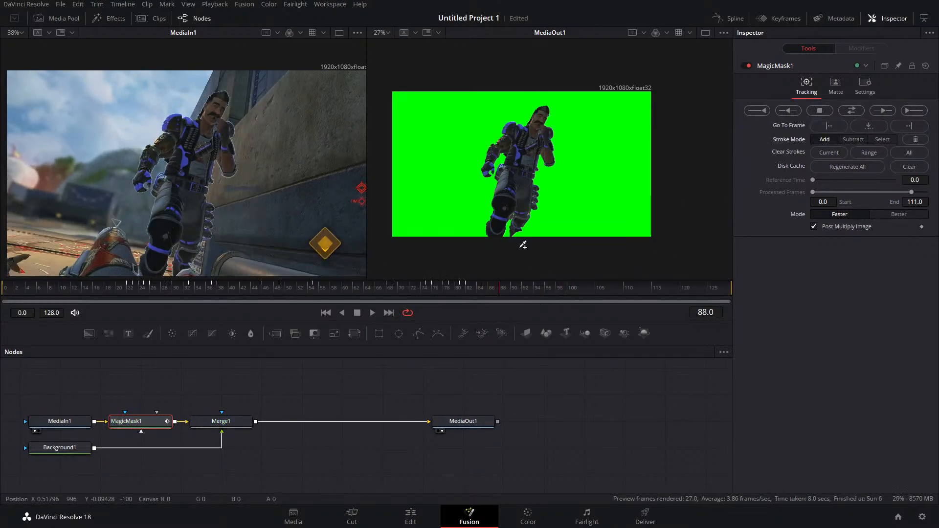
pyautogui.moveTo(520, 238); pyautogui.dragTo(516, 233)
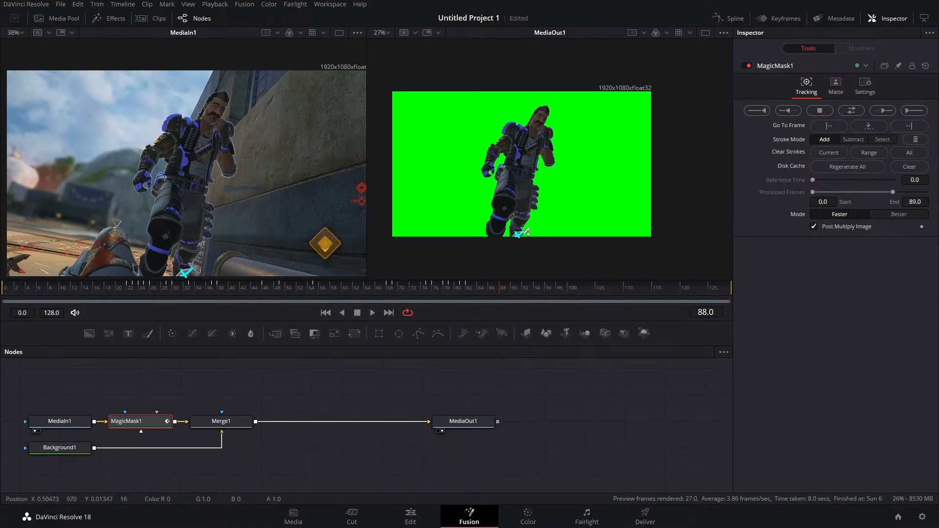
# Step: Track the Magic Mask forward one frame at a time from frame 88 to frame 92
pyautogui.click(883, 110)
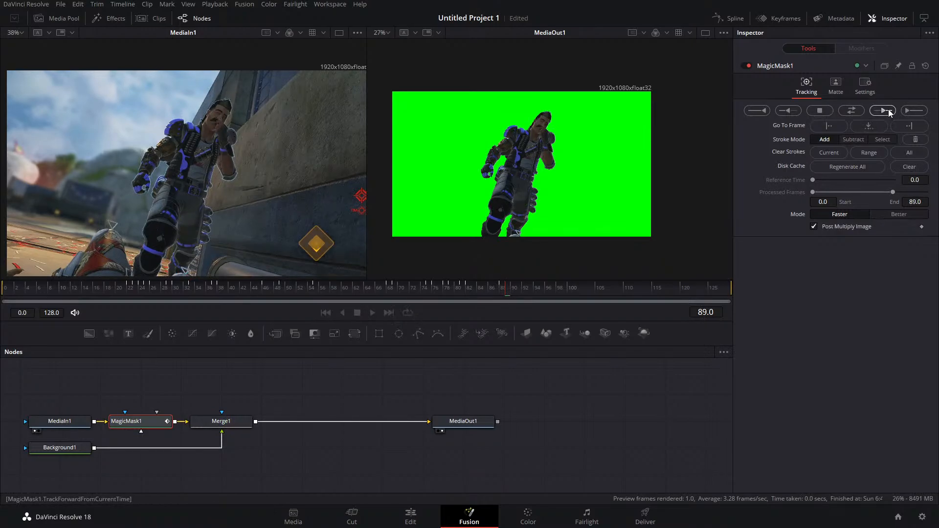
pyautogui.click(889, 110)
pyautogui.click(888, 110)
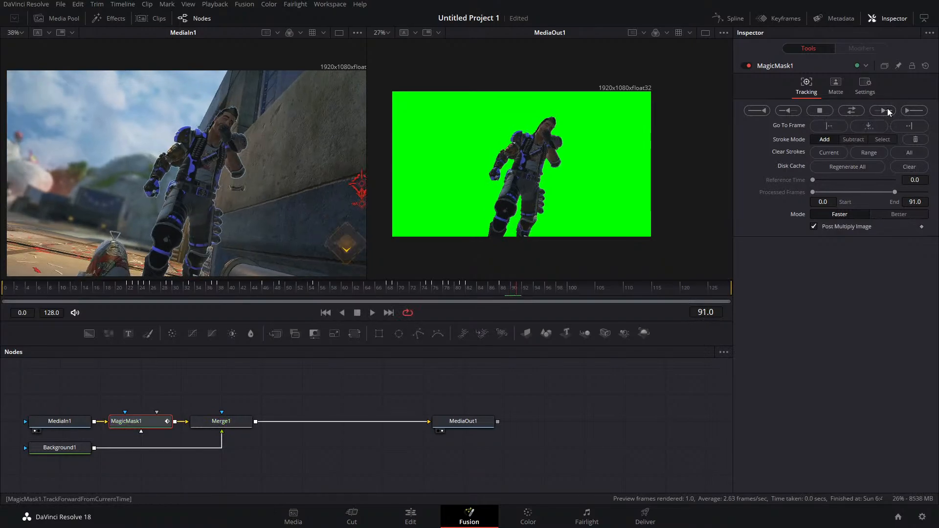
pyautogui.click(888, 110)
pyautogui.click(888, 110)
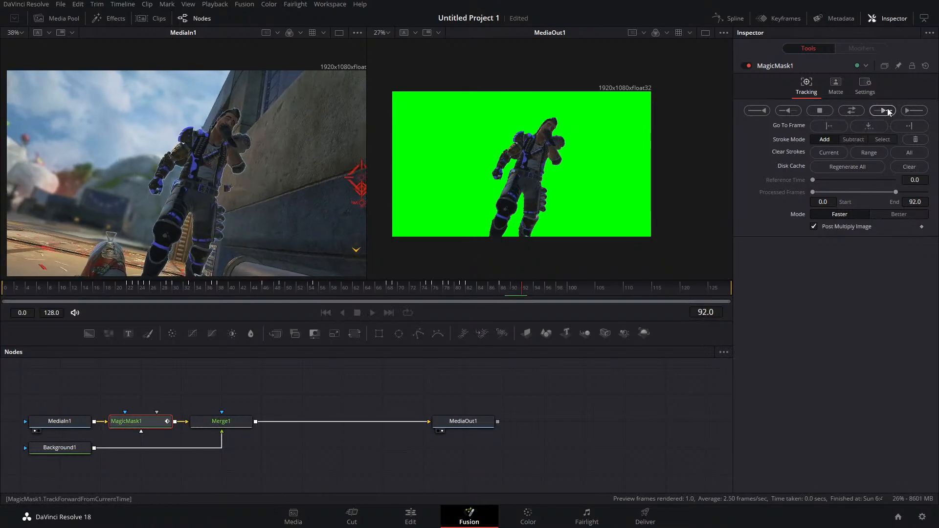
# Step: Resume continuous forward tracking of the Magic Mask from frame 92 and stop it at frame 98
pyautogui.click(920, 111)
pyautogui.click(821, 110)
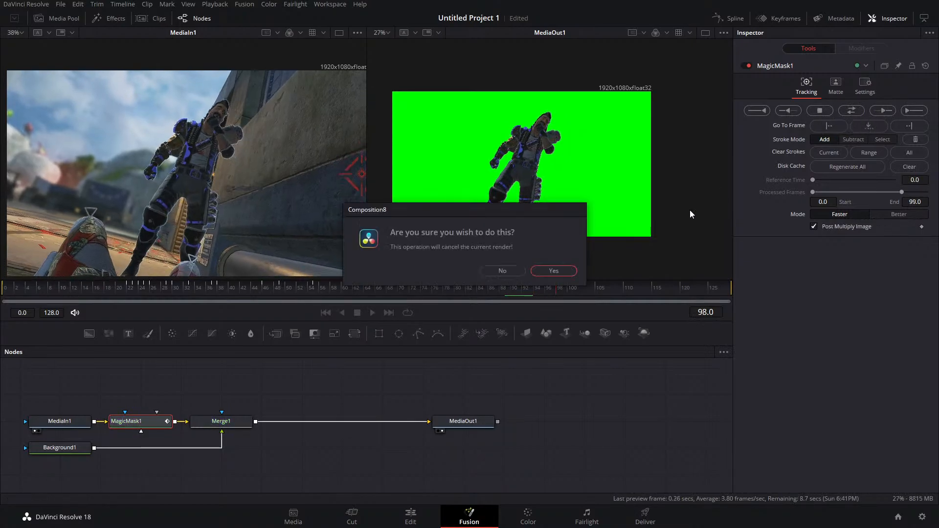
pyautogui.click(554, 271)
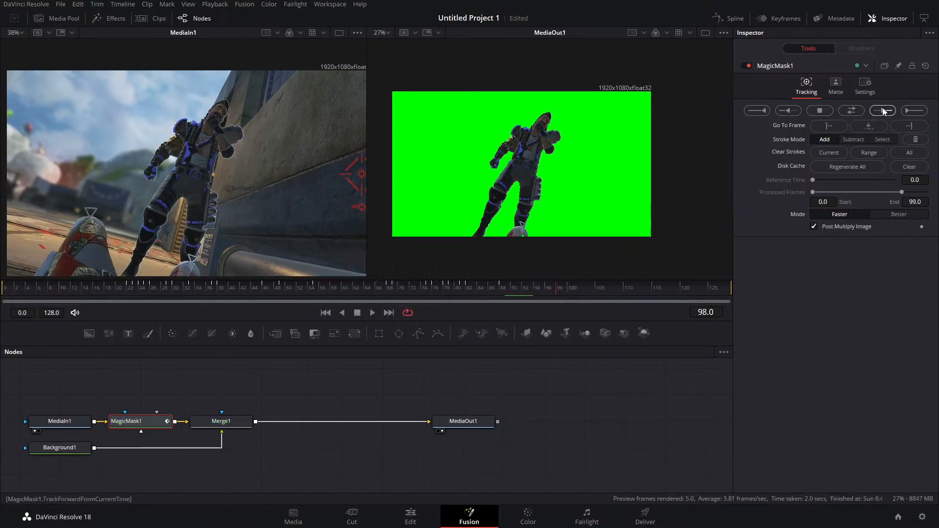
pyautogui.click(884, 110)
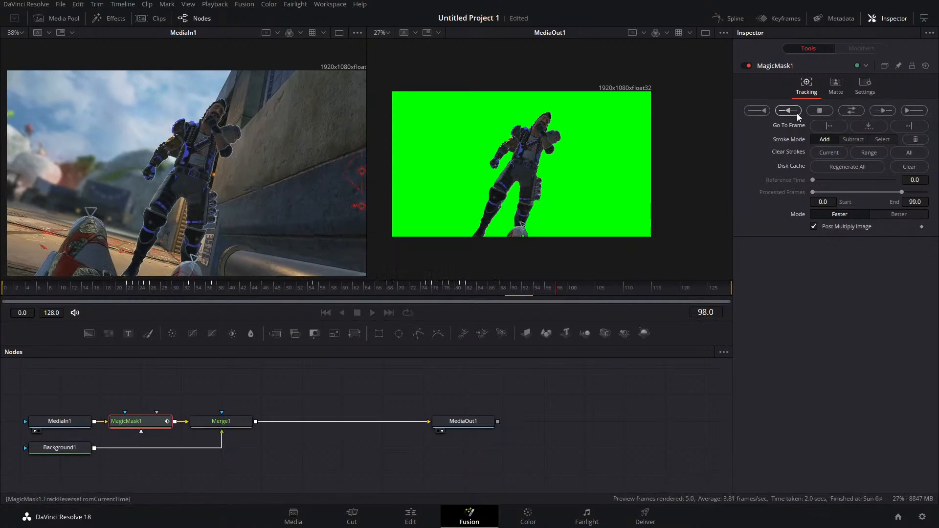
# Step: Stop the mask tracking, return to frame 99 and paint a Subtract stroke on the background between the character's face and raised hand
pyautogui.click(829, 113)
pyautogui.click(550, 271)
pyautogui.moveTo(588, 290); pyautogui.dragTo(562, 299)
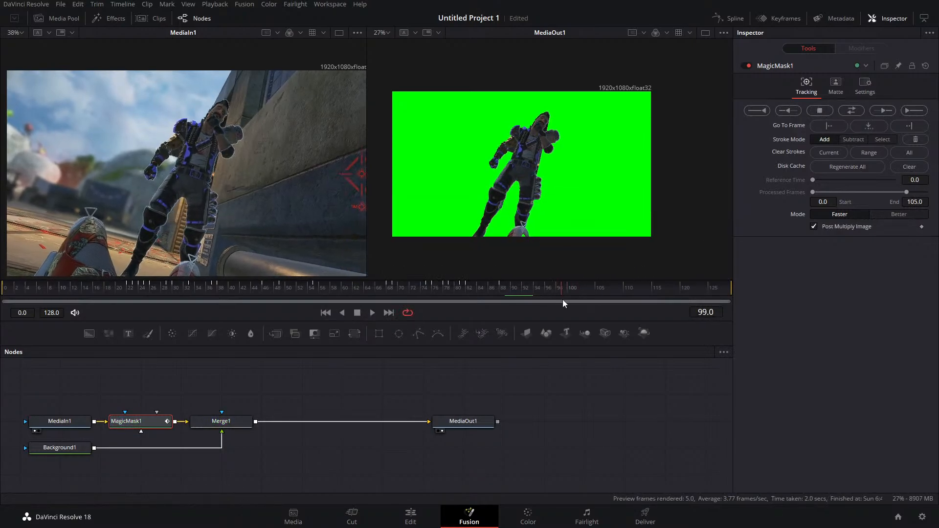
pyautogui.click(861, 140)
pyautogui.click(551, 125)
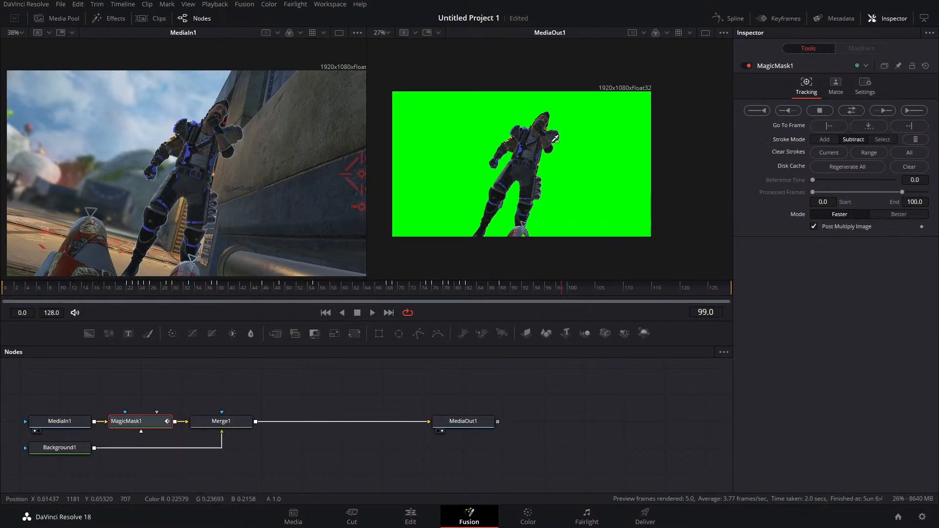
# Step: Track the Magic Mask to frame 100 and paint Subtract strokes on the background beside the face and along the torso
pyautogui.click(885, 109)
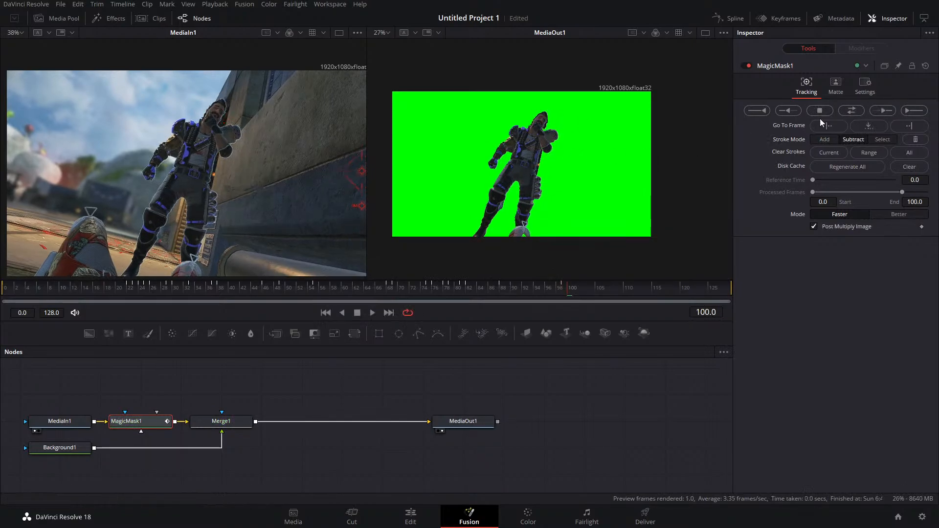
pyautogui.moveTo(548, 123); pyautogui.dragTo(545, 126)
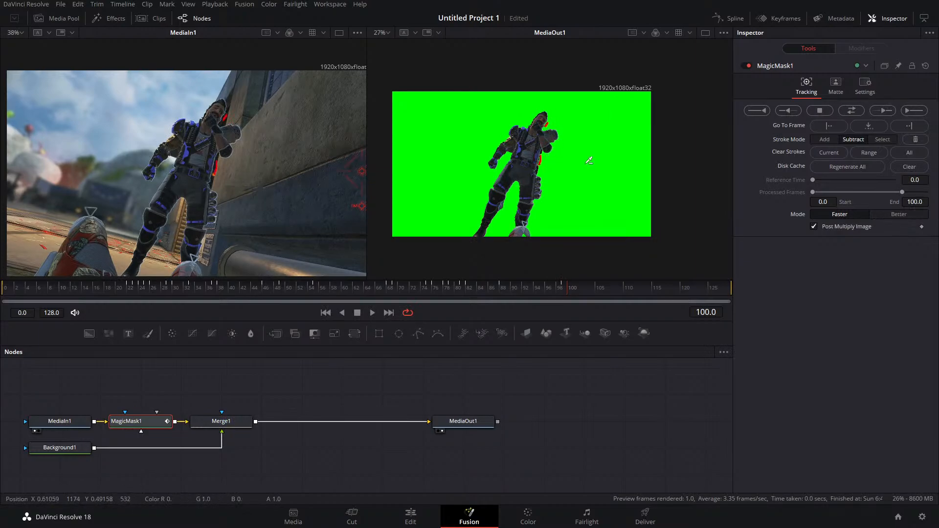
pyautogui.moveTo(542, 163); pyautogui.dragTo(539, 176)
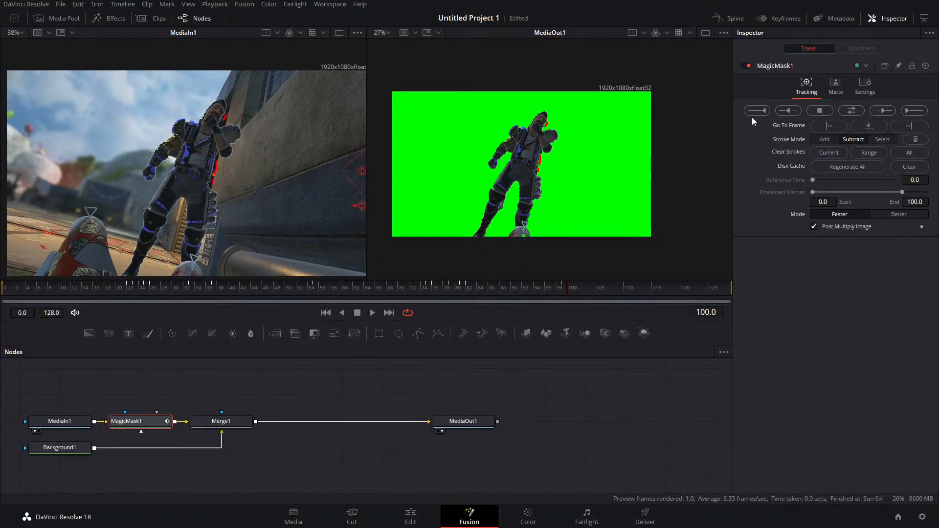
# Step: Track the Magic Mask from frame 100 to 104, painting a Subtract stroke beside the torso on frame 101
pyautogui.click(884, 112)
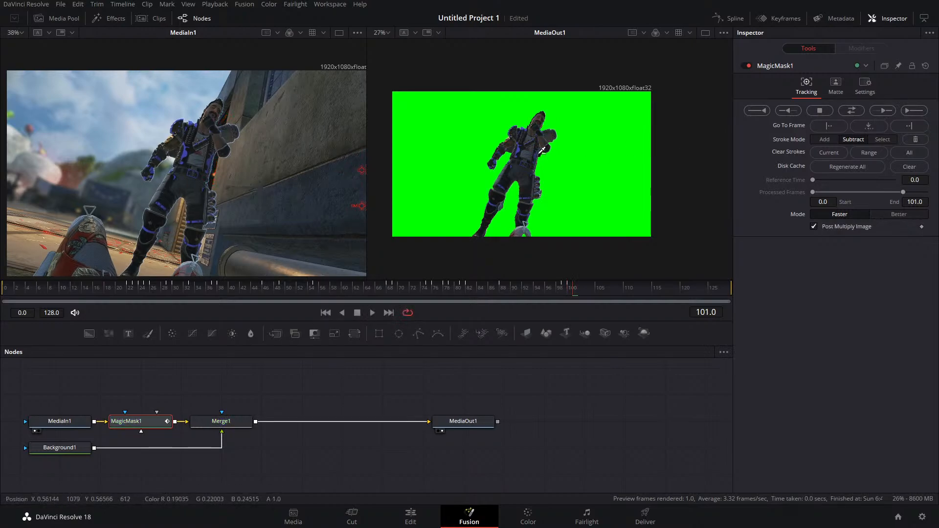
pyautogui.click(884, 111)
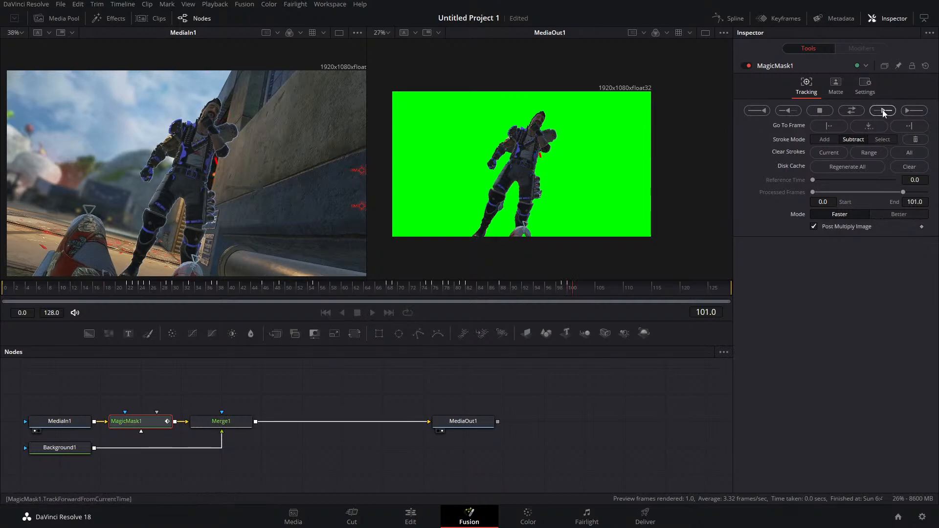
pyautogui.click(884, 112)
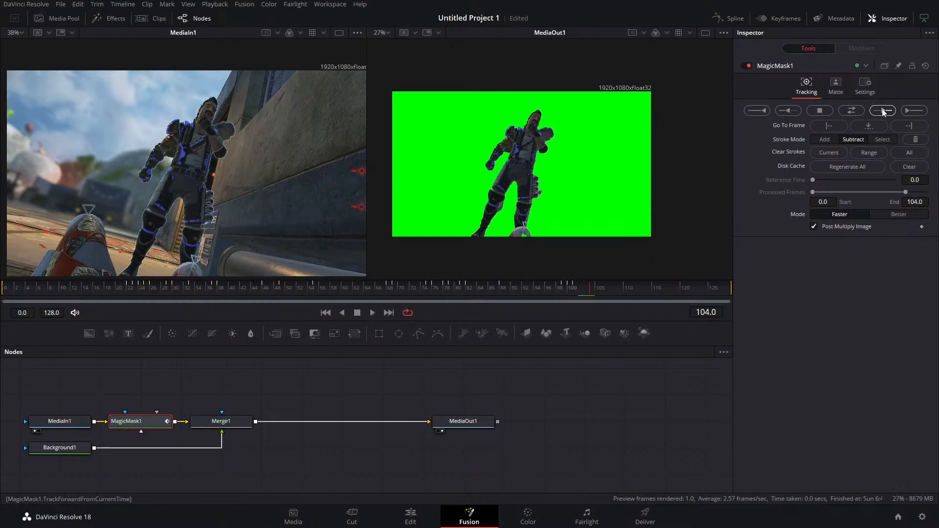
# Step: Go back to frame 95 and track to frame 97, subtracting the foreground object before the lower leg at the image's lower edge
pyautogui.moveTo(589, 290); pyautogui.dragTo(542, 298)
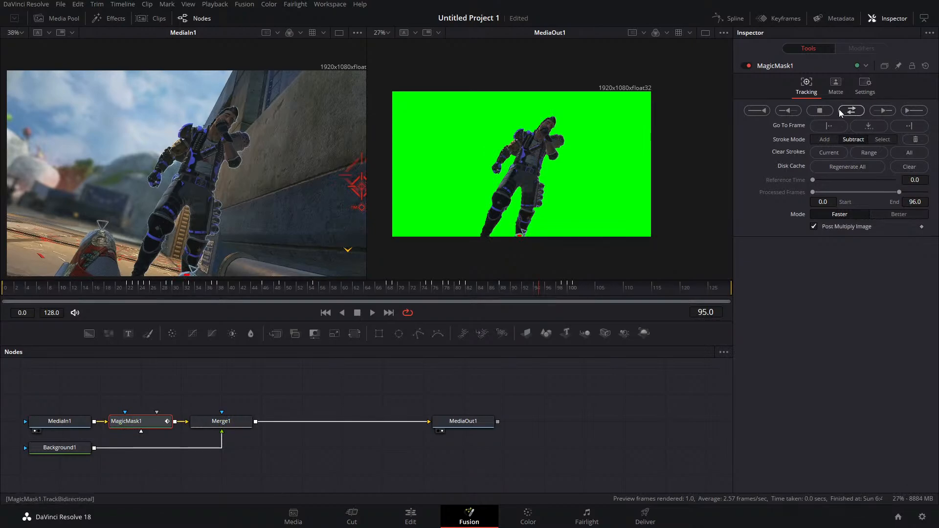
pyautogui.click(883, 110)
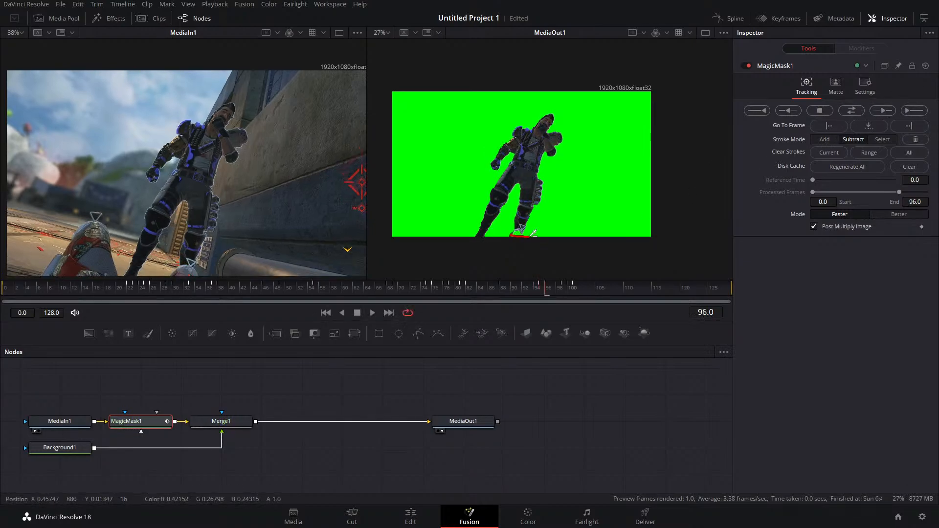
pyautogui.click(887, 112)
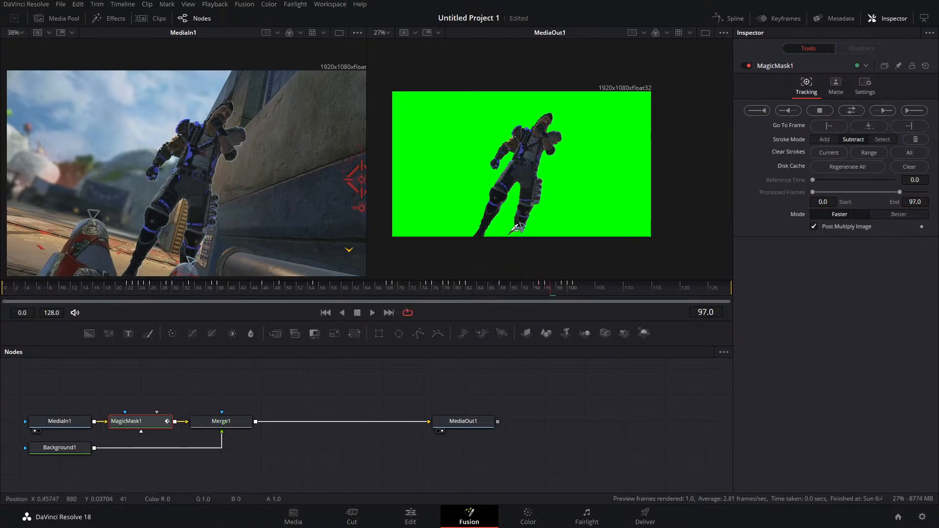
# Step: Track the Magic Mask continuously forward from frame 97 and stop it at frame 112
pyautogui.click(920, 111)
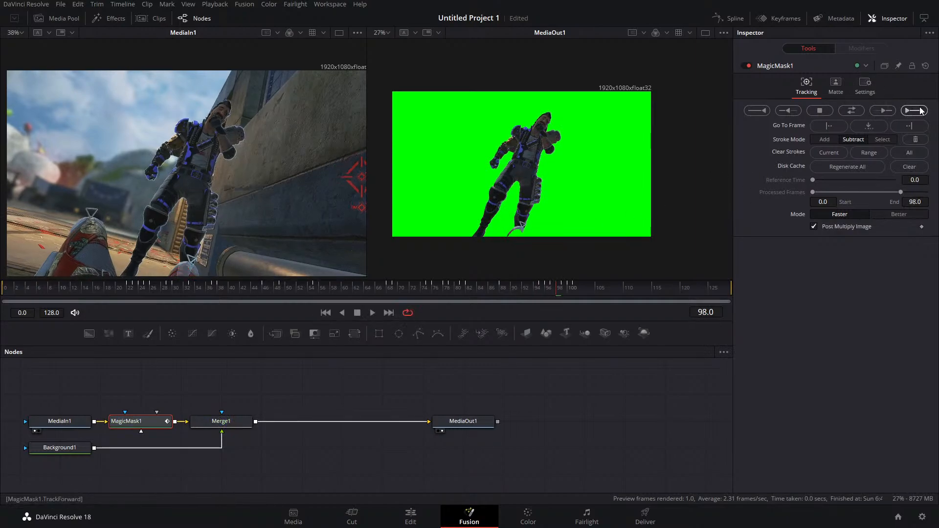
pyautogui.click(921, 111)
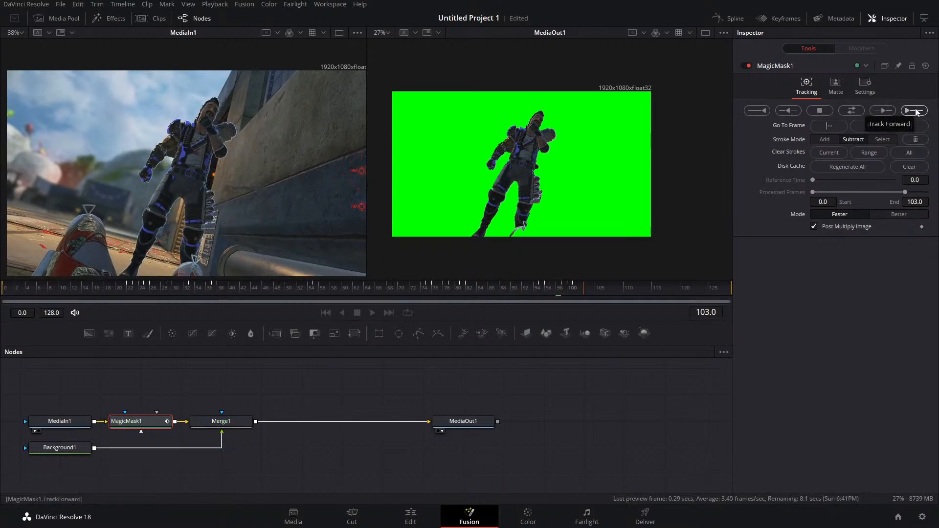
pyautogui.click(821, 112)
pyautogui.click(551, 269)
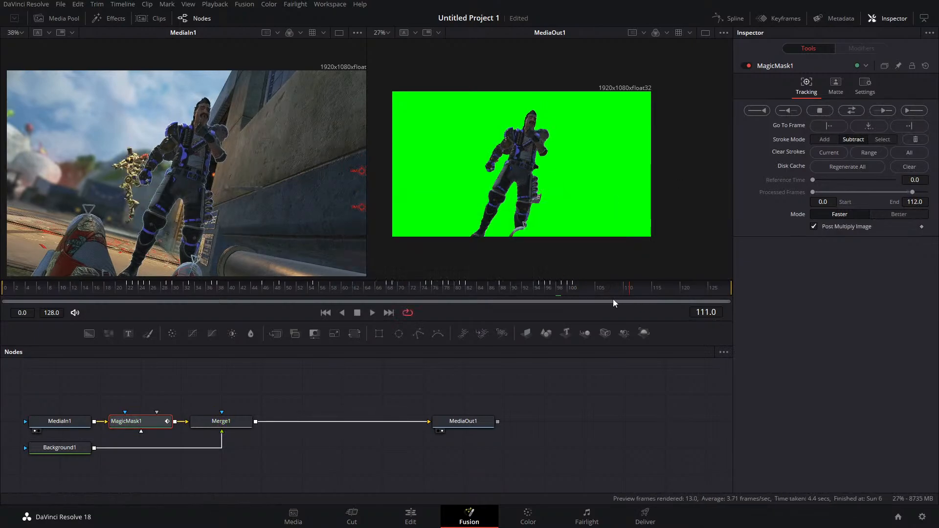
# Step: Return to frame 101, paint Subtract strokes along the outer thigh, and track the Magic Mask forward to frame 128
pyautogui.moveTo(610, 293); pyautogui.dragTo(574, 290)
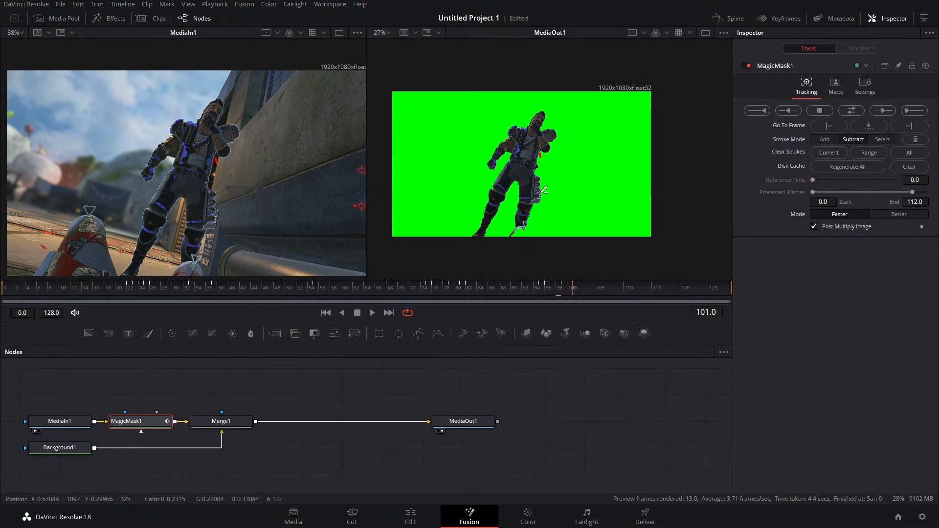
pyautogui.moveTo(544, 190); pyautogui.dragTo(540, 201)
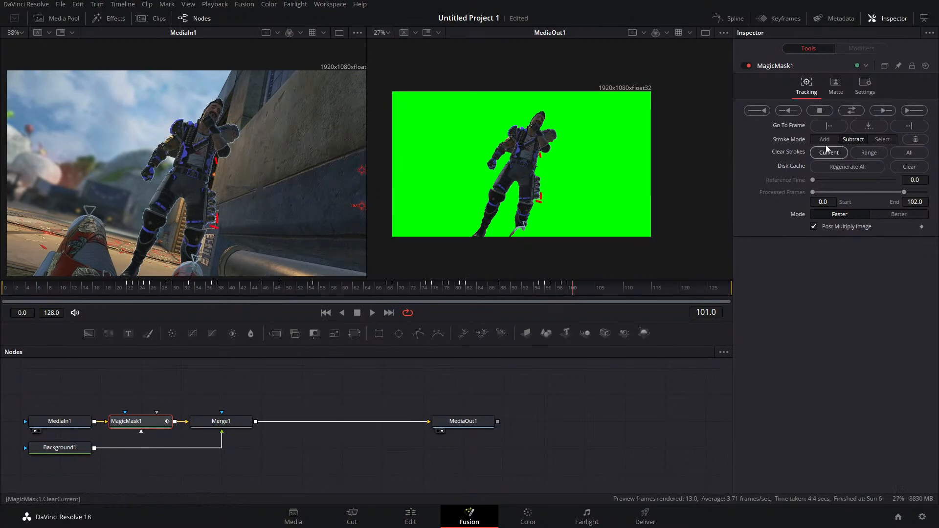
pyautogui.click(883, 111)
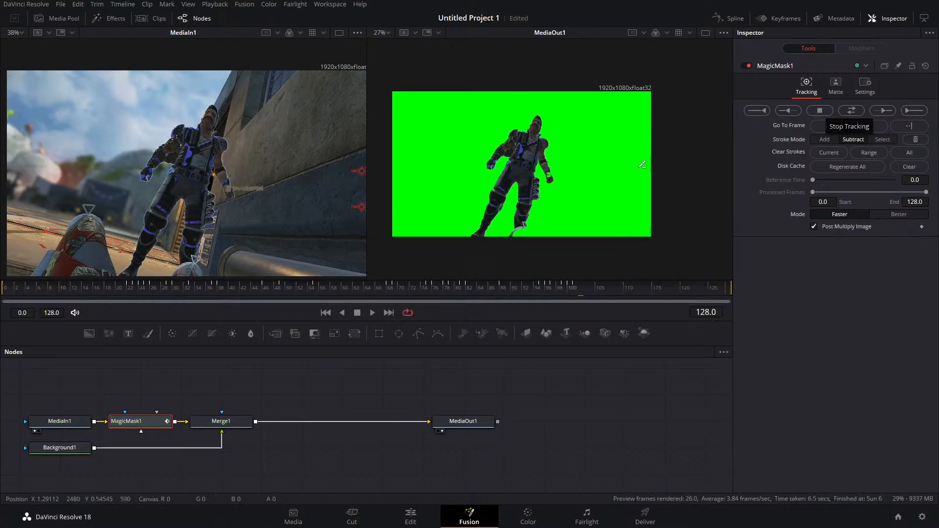
# Step: Paint an Add stroke over the character's lowered forearm on frame 128 and save the project
pyautogui.click(821, 139)
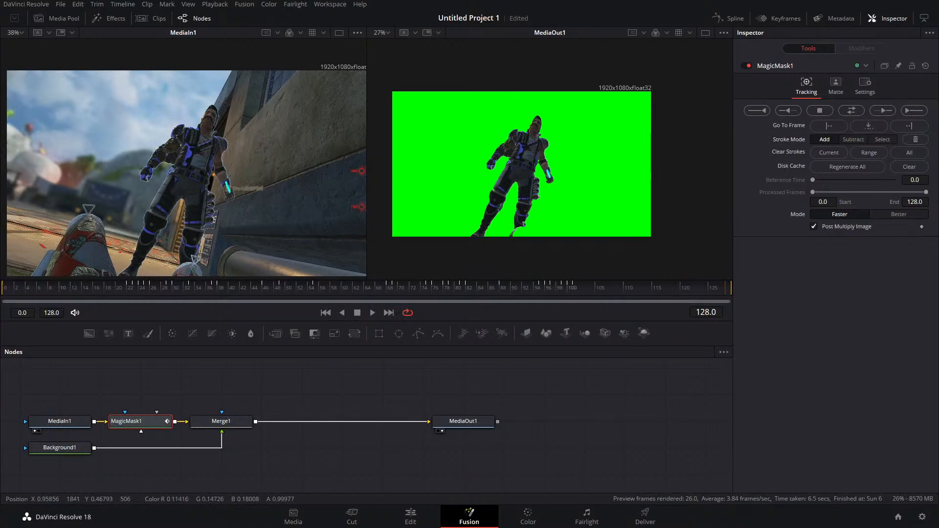
pyautogui.hotkey('ctrl', 's')
# Step: Check the masked character on the Edit page timeline, then return to the Fusion composition
pyautogui.click(414, 523)
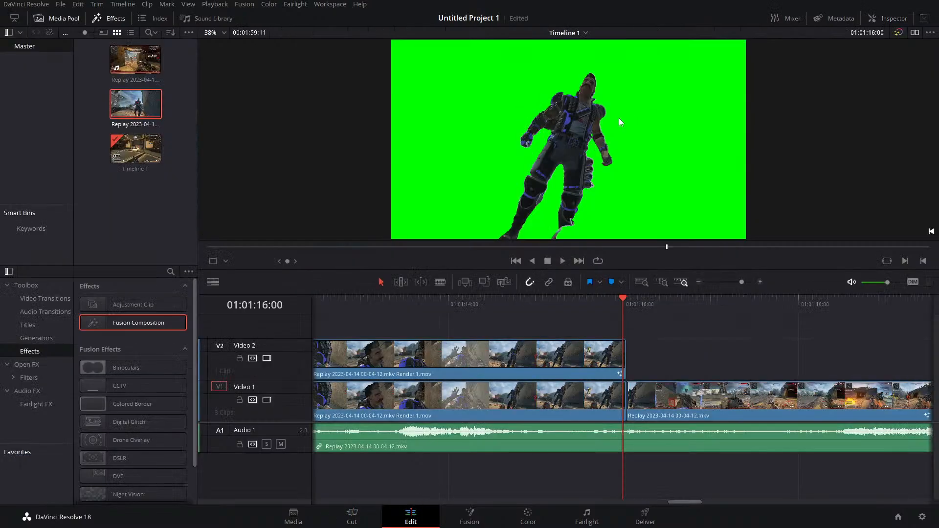
pyautogui.click(469, 516)
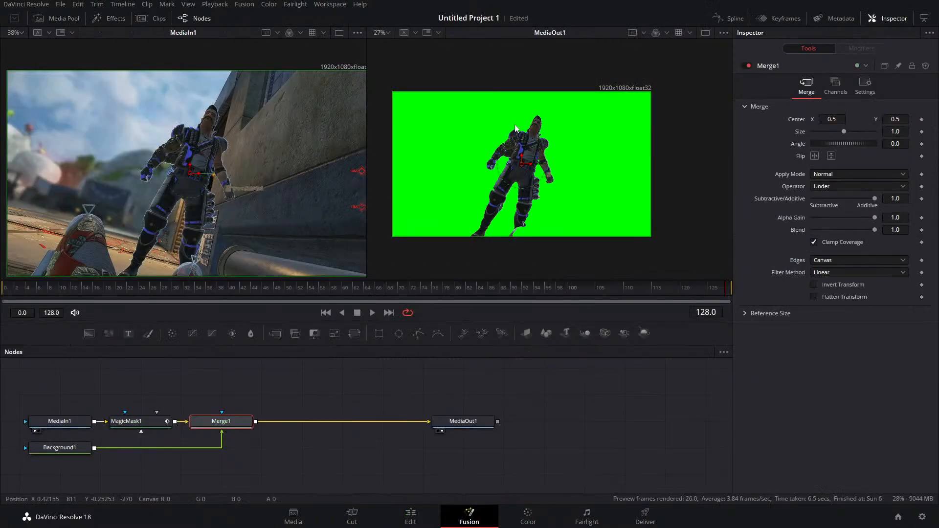
pyautogui.rightClick(603, 154)
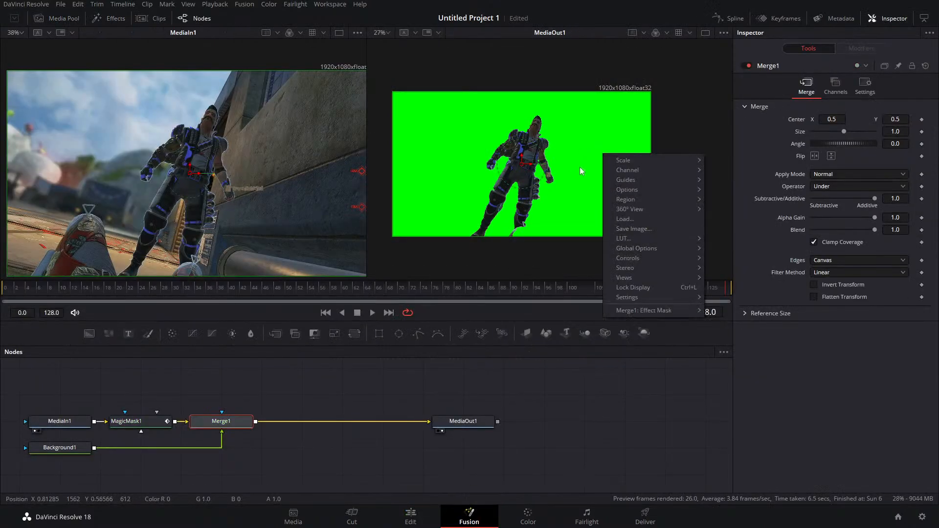
pyautogui.click(495, 395)
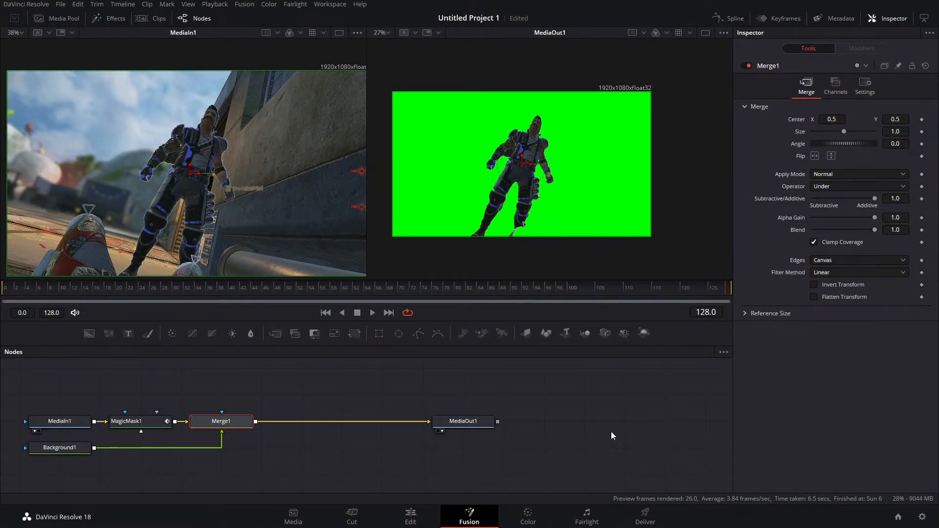
pyautogui.rightClick(460, 362)
pyautogui.click(647, 431)
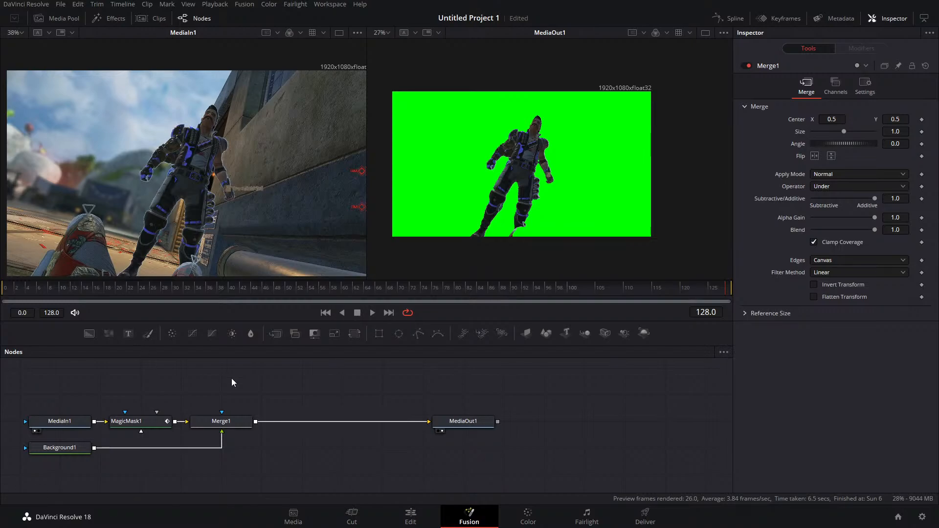
pyautogui.click(222, 421)
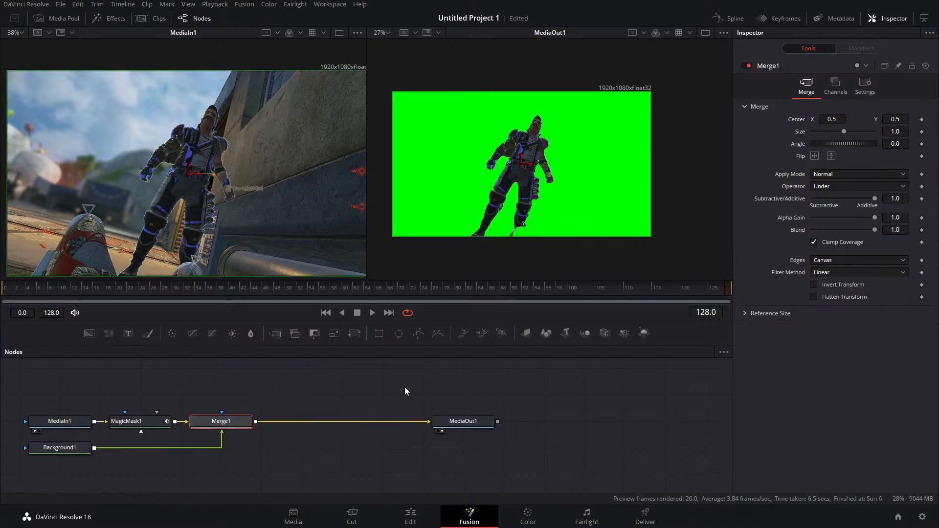
pyautogui.hotkey('shift', 'space')
pyautogui.write('mag')
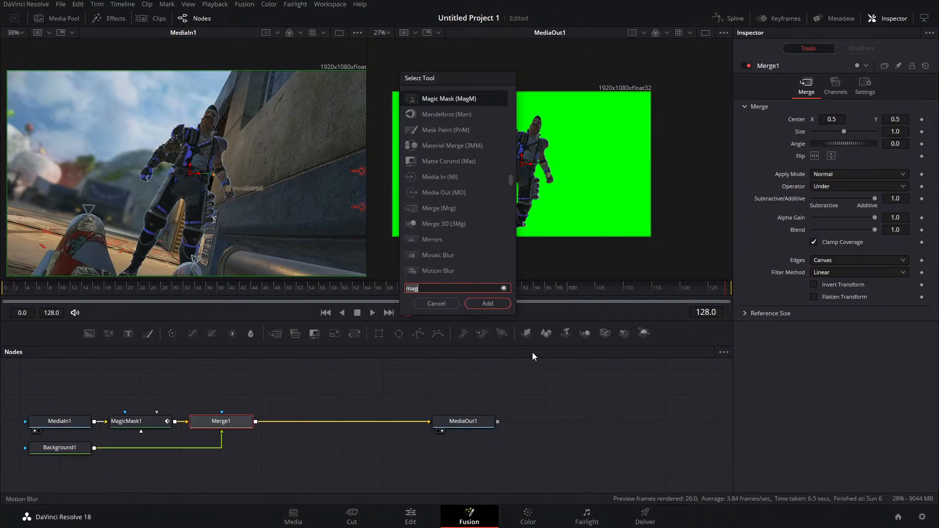
pyautogui.click(437, 303)
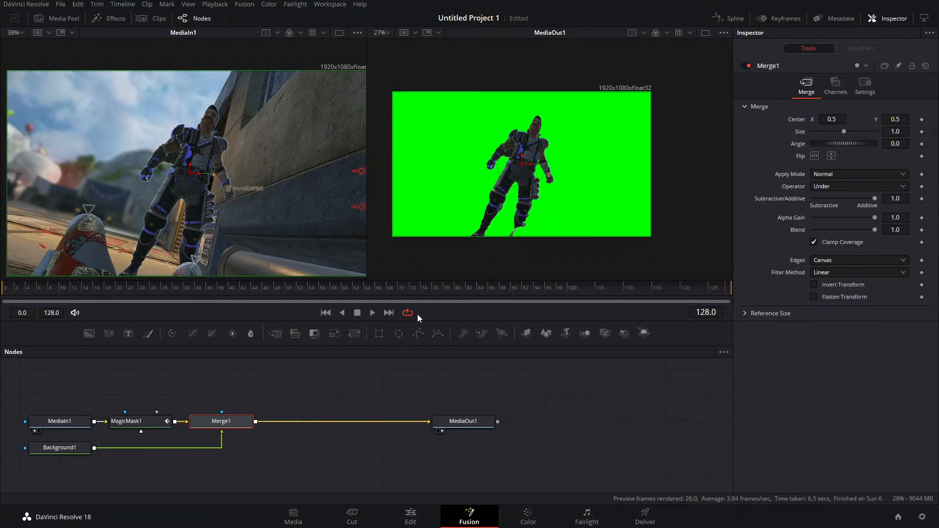
# Step: Insert a Transform node between Merge1 and MediaOut1 and keyframe its Size at frames 124 and 128
pyautogui.hotkey('ctrl', 's')
pyautogui.moveTo(276, 333); pyautogui.dragTo(340, 421)
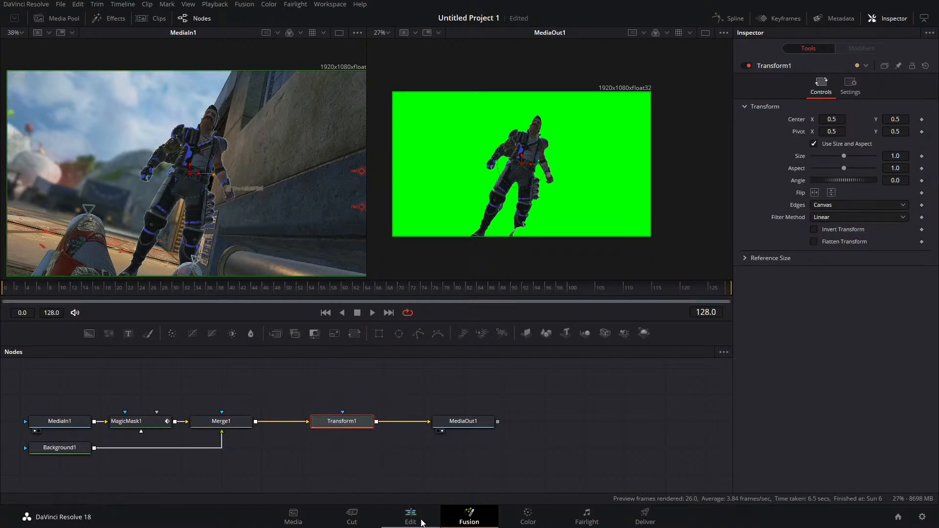
pyautogui.moveTo(845, 156)
pyautogui.mouseDown()
pyautogui.moveTo(859, 149)
pyautogui.moveTo(832, 161)
pyautogui.moveTo(885, 158)
pyautogui.moveTo(829, 174)
pyautogui.moveTo(884, 165)
pyautogui.moveTo(853, 177)
pyautogui.moveTo(844, 160)
pyautogui.mouseUp()
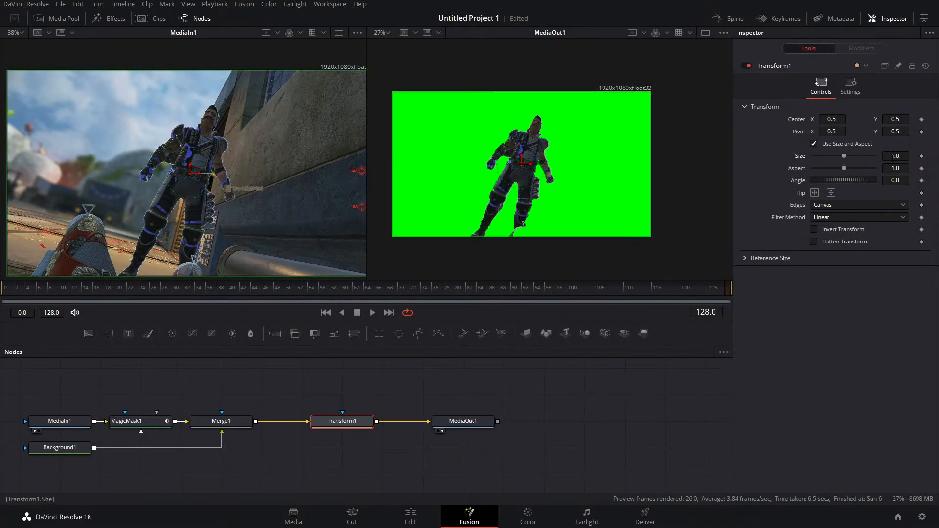
pyautogui.click(922, 156)
pyautogui.click(705, 288)
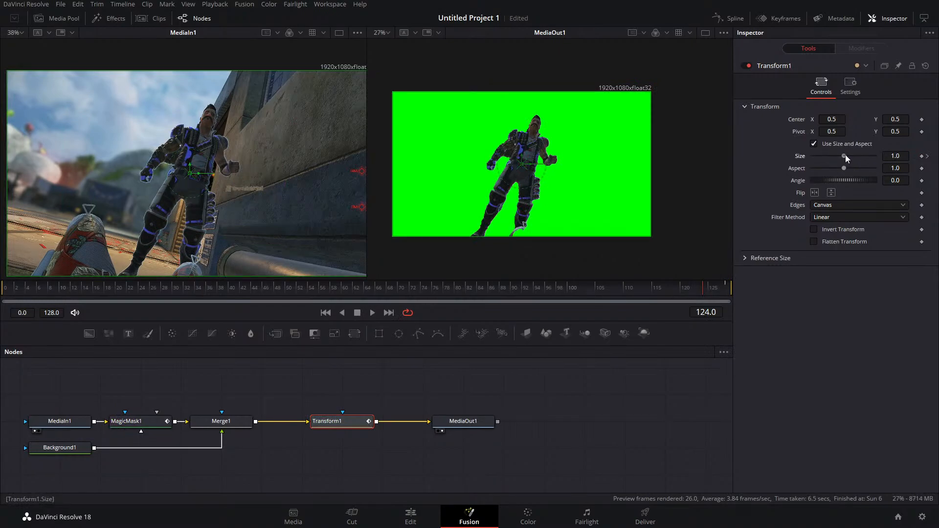
pyautogui.moveTo(845, 154); pyautogui.dragTo(789, 196)
pyautogui.moveTo(706, 290); pyautogui.dragTo(750, 288)
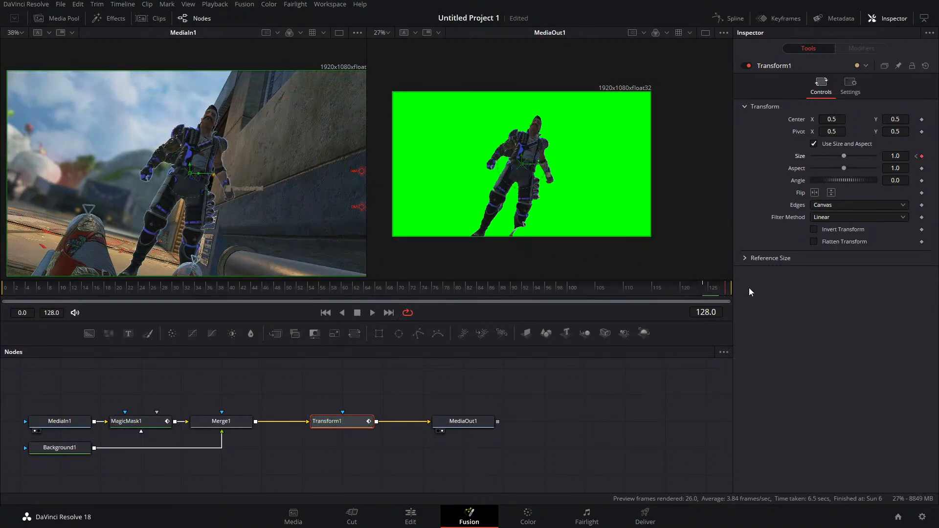
# Step: Reset the Transform node and delete it from the composition
pyautogui.click(925, 66)
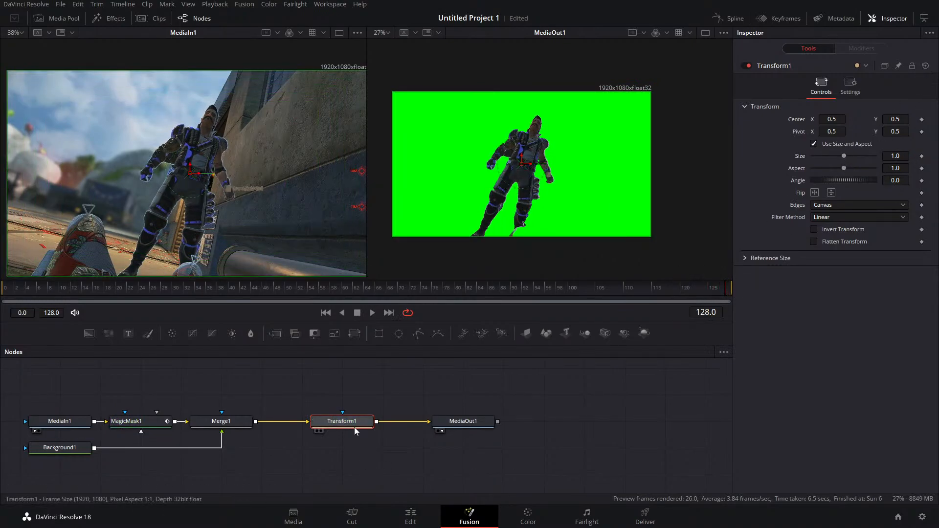
pyautogui.press('Delete')
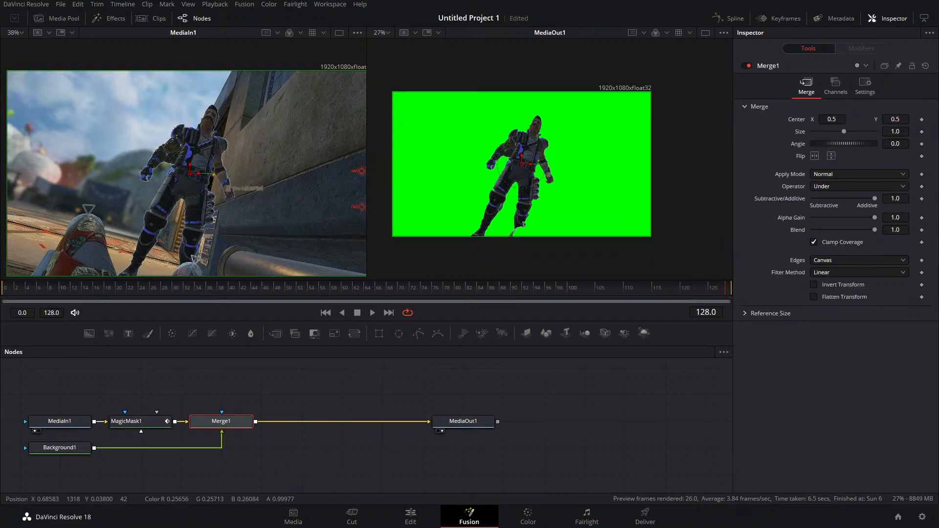
# Step: Save the project and insert a Saver node after Merge1 with pic.png as its output file
pyautogui.hotkey('ctrl', 's')
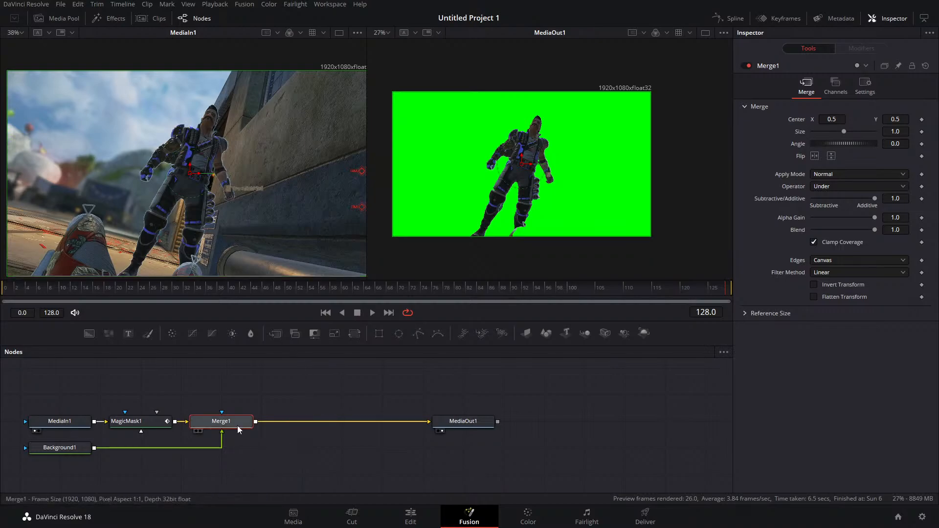
pyautogui.hotkey('shift', 'space')
pyautogui.write('saver')
pyautogui.press('Return')
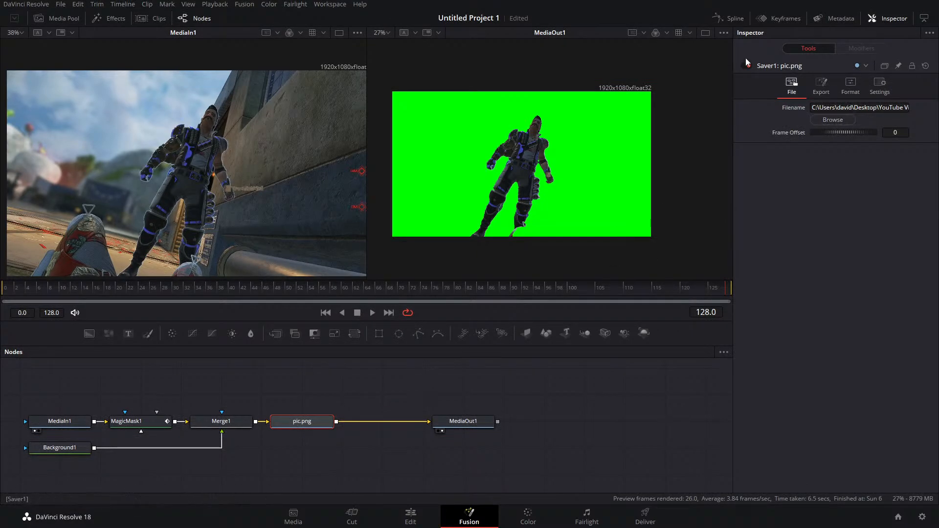
# Step: Render all Savers in the Fusion composition, dismiss the completed render report, and save the project
pyautogui.click(243, 6)
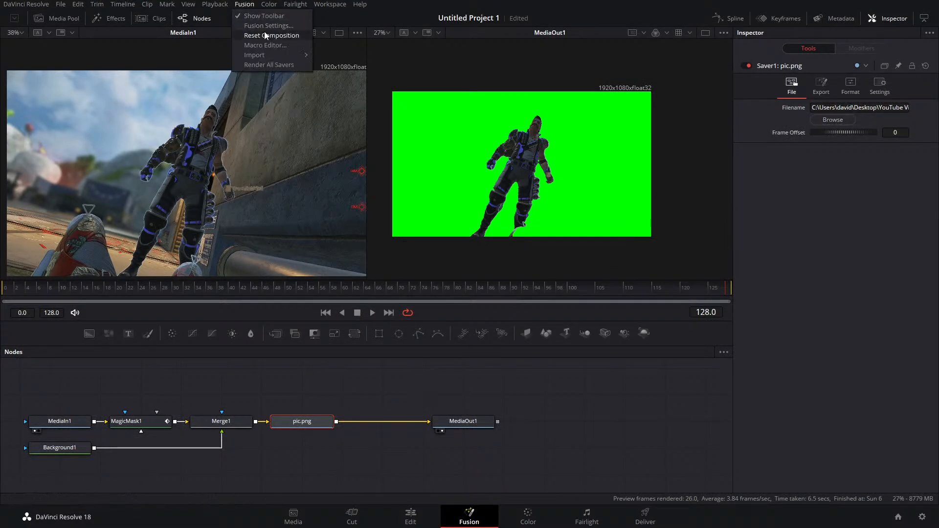
pyautogui.click(273, 65)
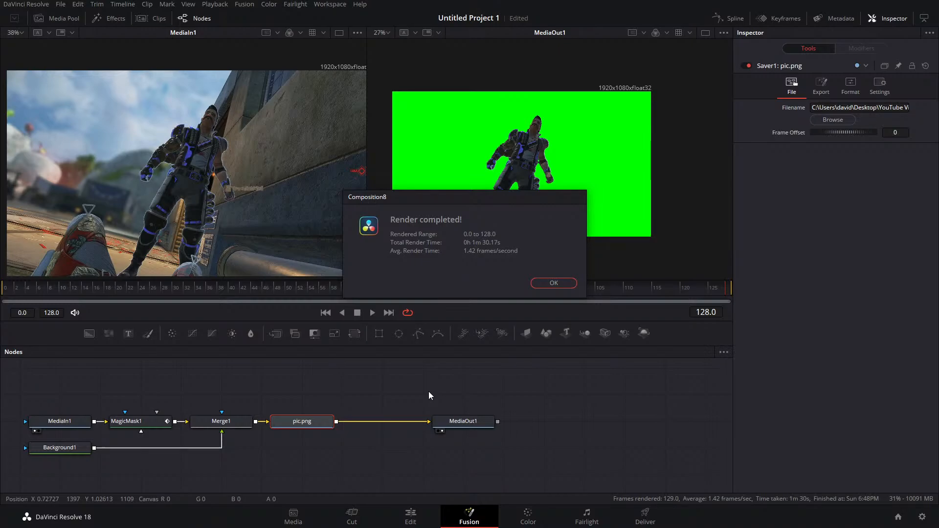
pyautogui.click(554, 282)
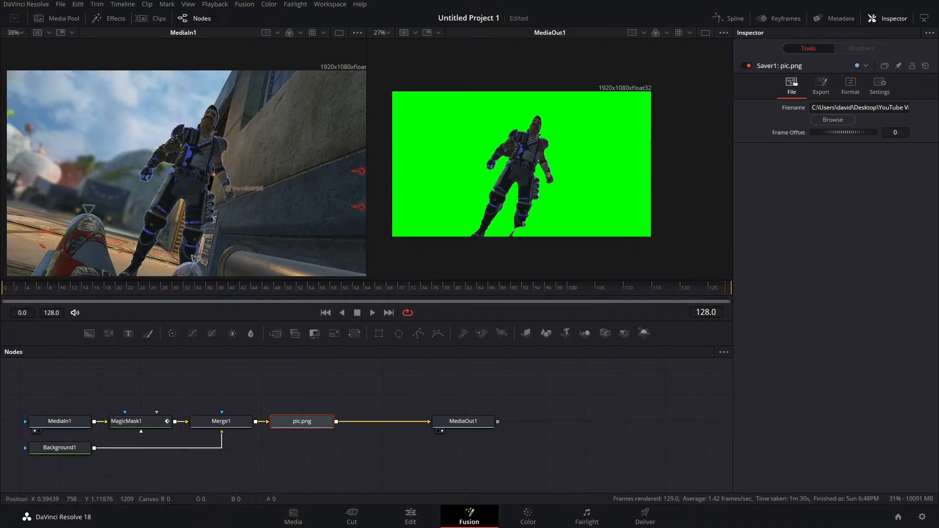
pyautogui.hotkey('ctrl', 's')
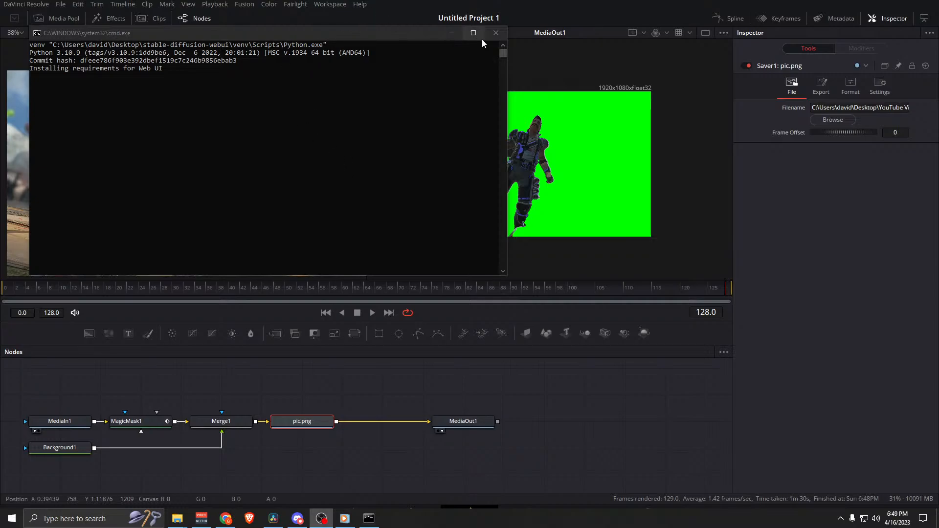
# Step: Minimize the console window, open the Edit page, and switch to the Stable Diffusion web UI in the browser
pyautogui.click(452, 34)
pyautogui.click(421, 514)
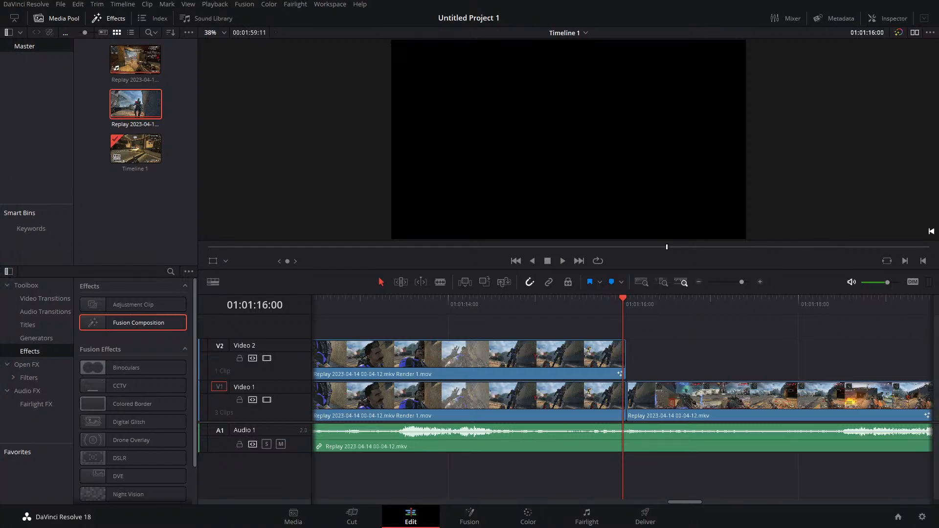
pyautogui.hotkey('alt', 'Tab')
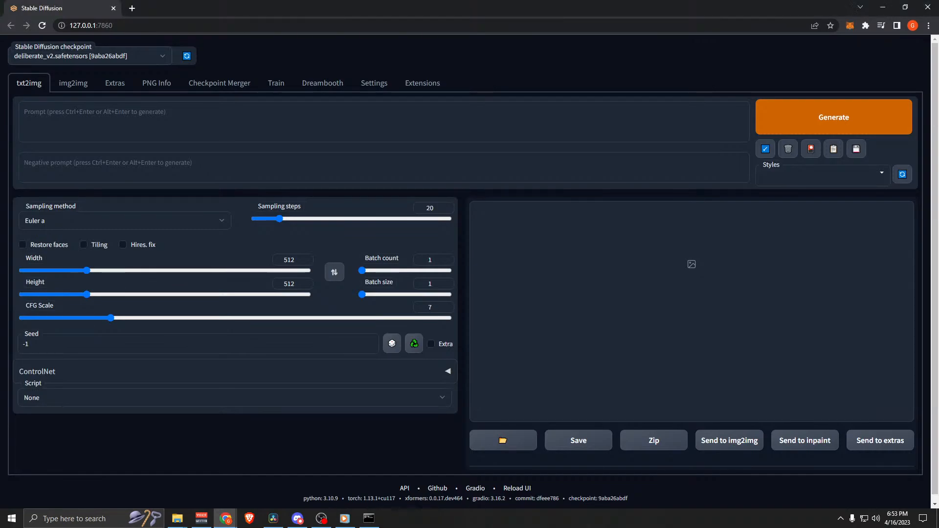
# Step: Load the rendered green-screen close-up of the character as the img2img input image
pyautogui.hotkey('alt', 'Tab')
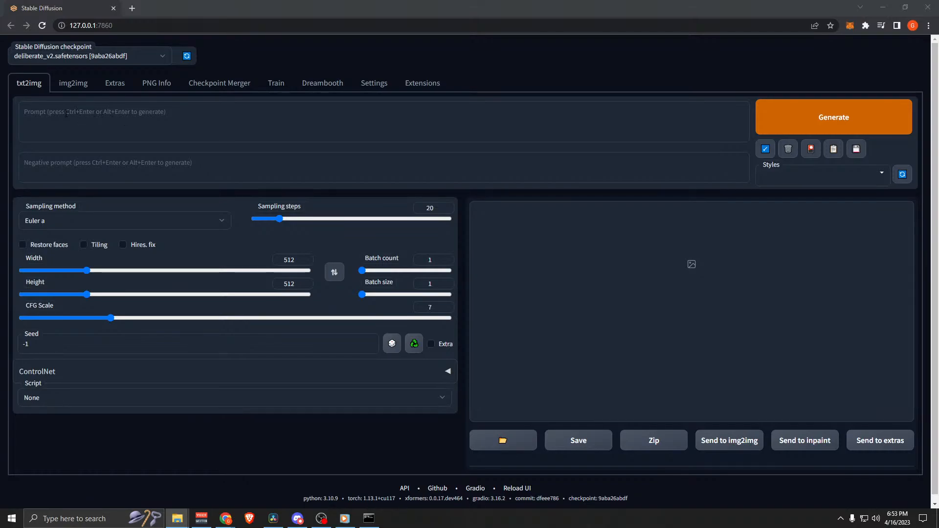
pyautogui.click(86, 91)
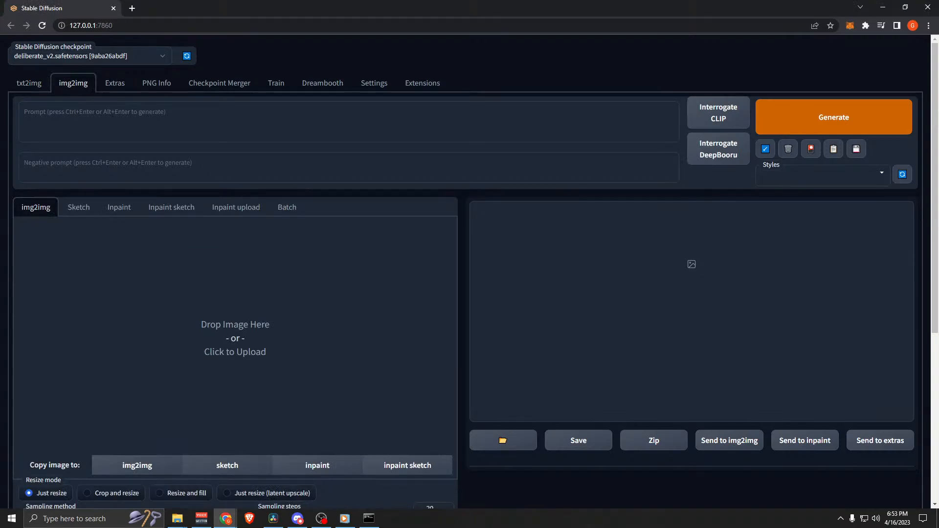
pyautogui.scroll(-5, 187, 284)
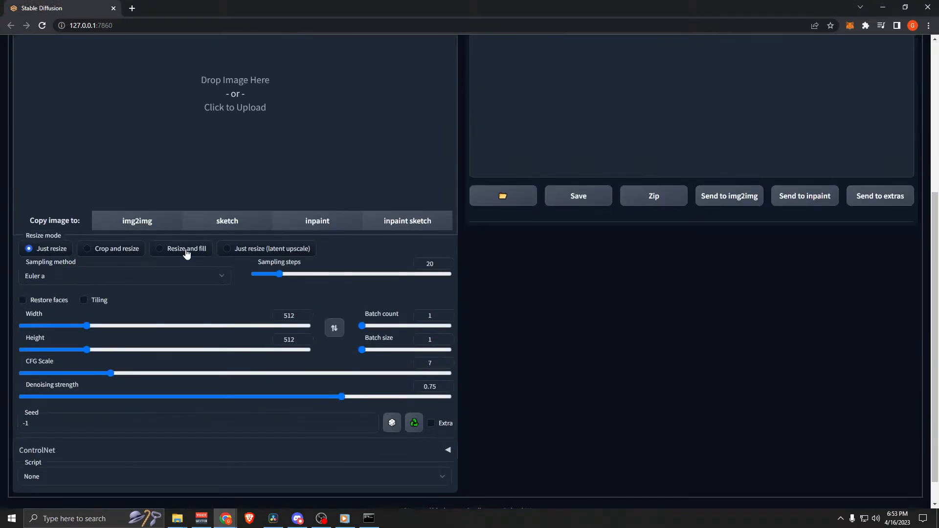
pyautogui.scroll(4, 172, 243)
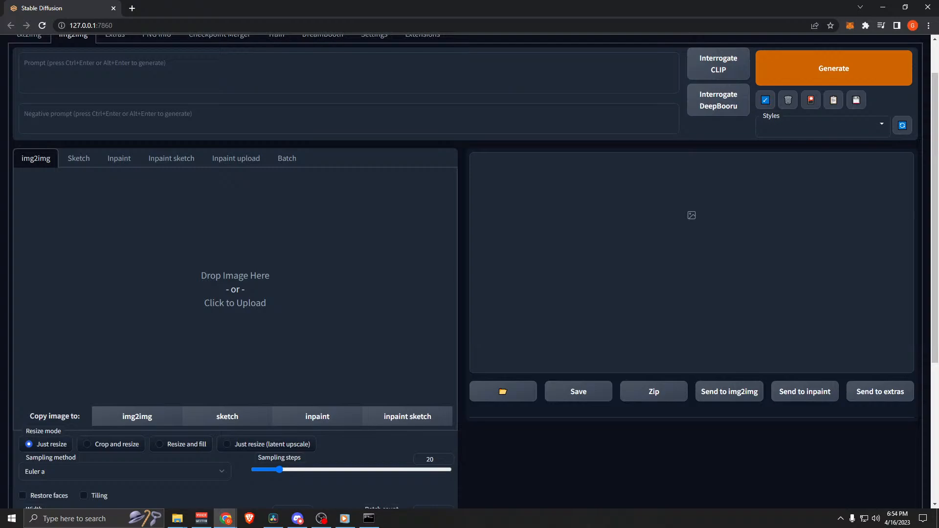
pyautogui.moveTo(152, 227); pyautogui.dragTo(274, 288)
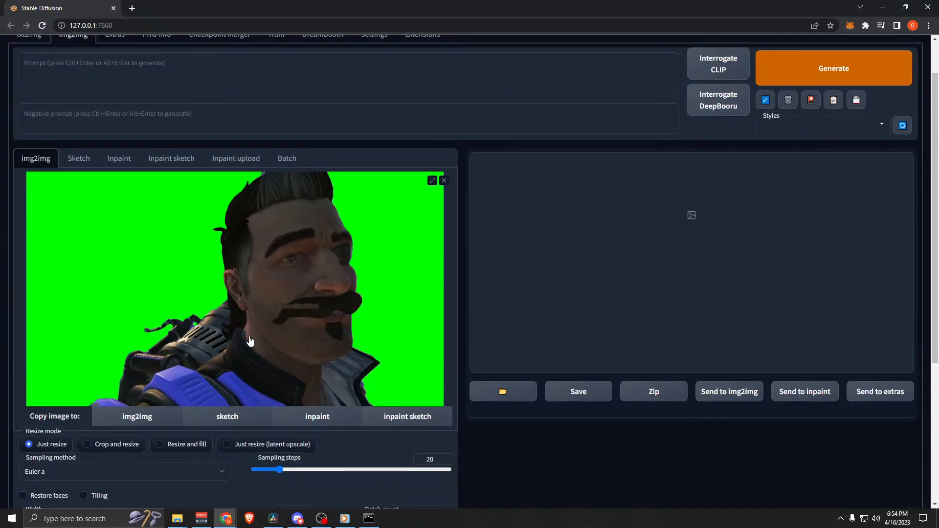
# Step: Set img2img to the Euler sampling method, Crop and resize mode, width 1024 and height 576
pyautogui.scroll(-5, 162, 283)
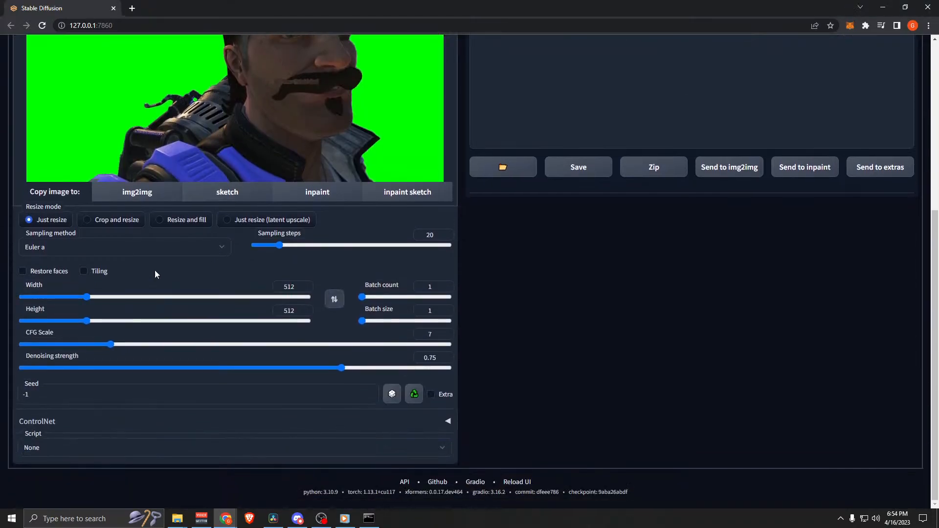
pyautogui.click(124, 248)
pyautogui.click(69, 271)
pyautogui.click(95, 220)
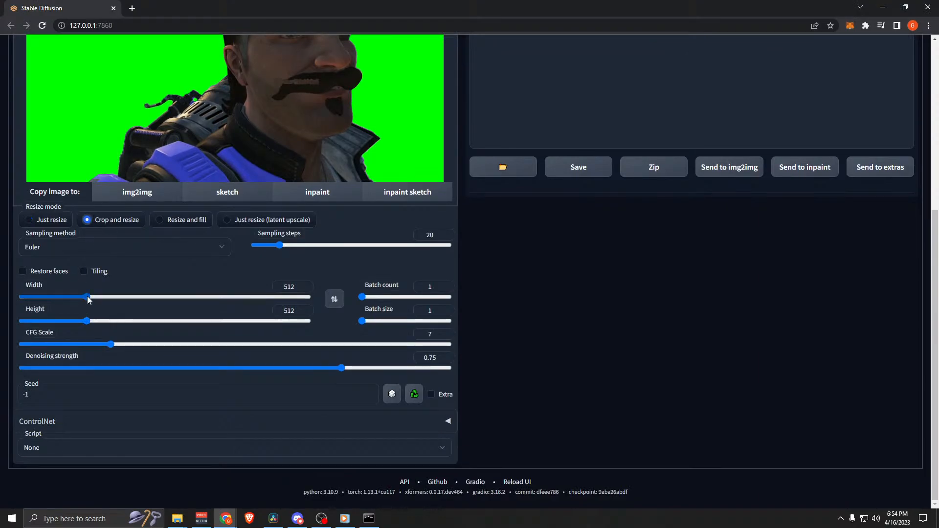
pyautogui.moveTo(88, 300); pyautogui.dragTo(160, 300)
pyautogui.moveTo(87, 321); pyautogui.dragTo(96, 322)
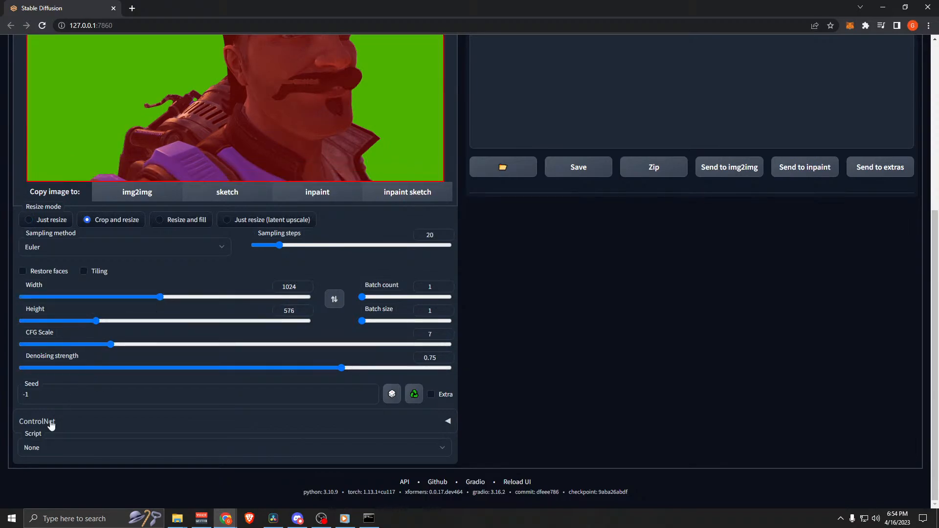
# Step: Enable ControlNet's Control Model - 0 with the hed preprocessor and the control_sd15_hed model
pyautogui.click(96, 426)
pyautogui.scroll(-4, 95, 462)
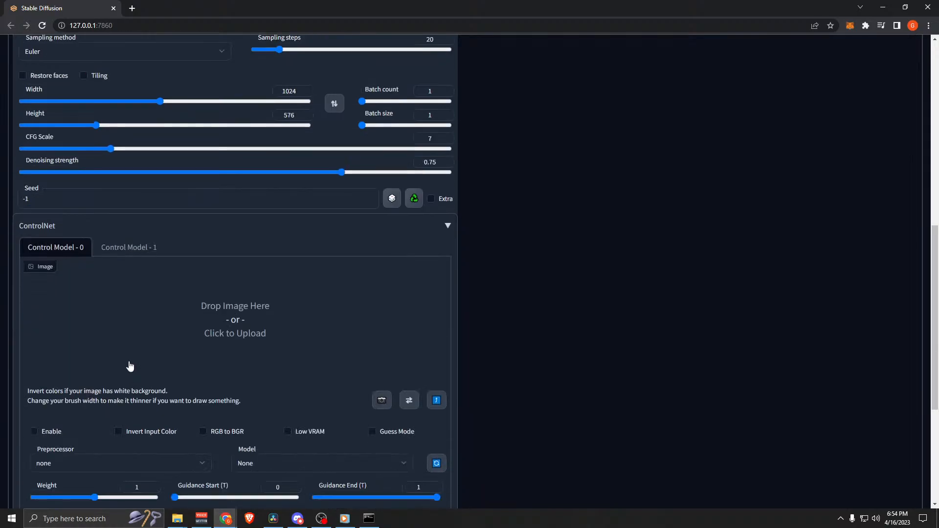
pyautogui.click(35, 432)
pyautogui.click(99, 468)
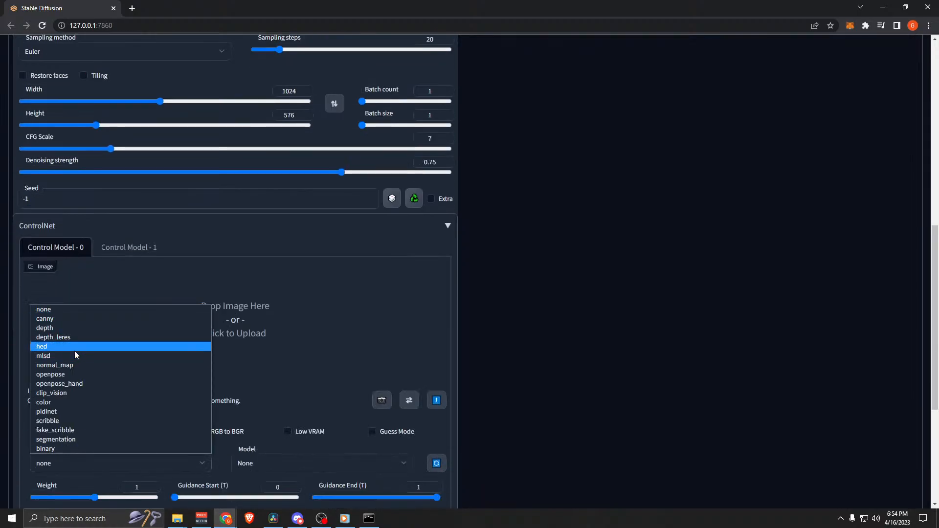
pyautogui.press('Escape')
pyautogui.click(82, 466)
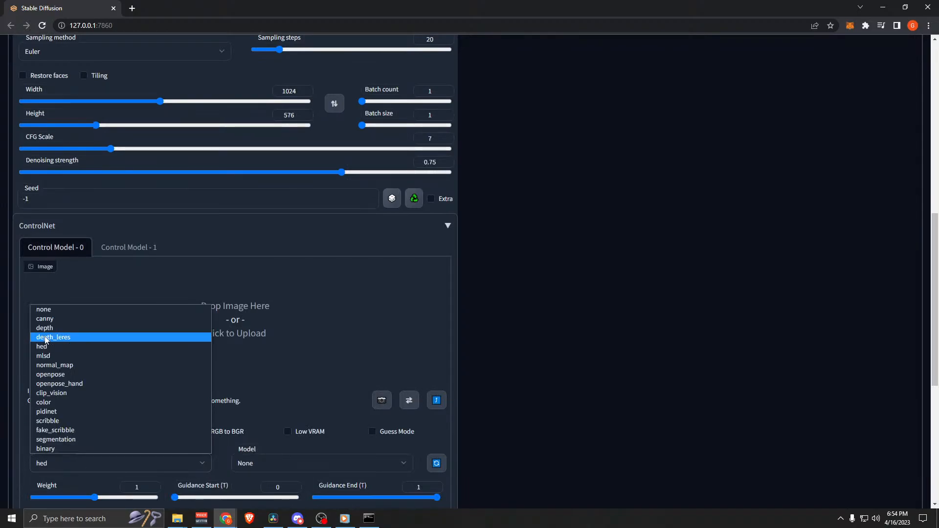
pyautogui.click(45, 347)
pyautogui.click(282, 465)
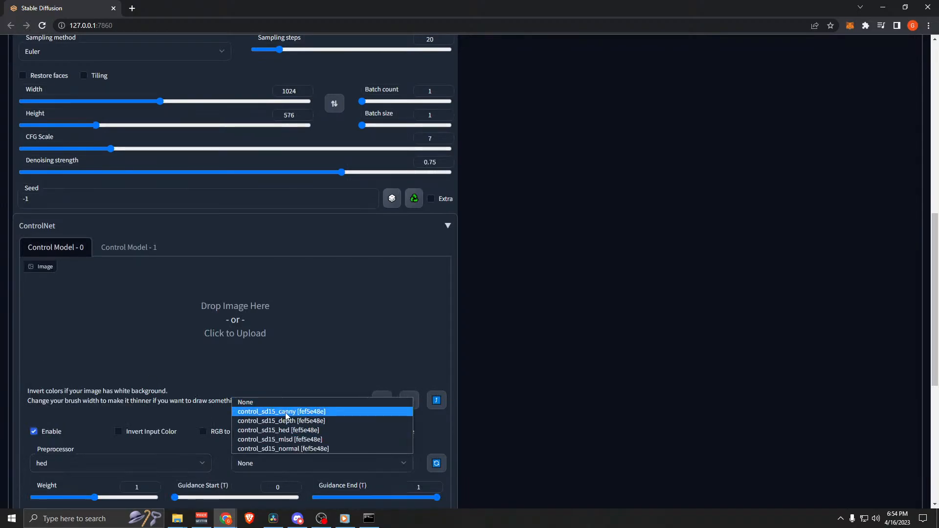
pyautogui.click(312, 432)
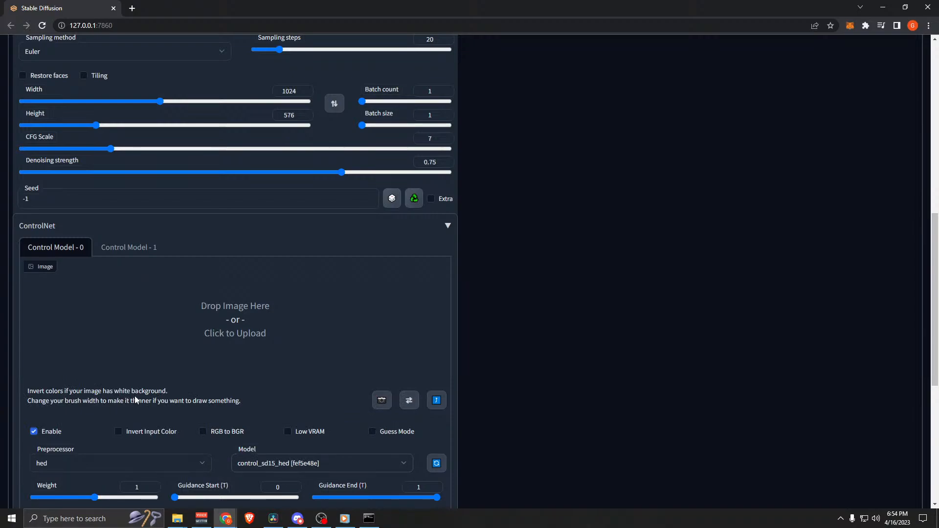
# Step: Load the green-screen character frame into ControlNet's Control Model - 0 and set its canvas to 1024 wide by 576 high
pyautogui.scroll(-3, 115, 375)
pyautogui.scroll(-1, 115, 374)
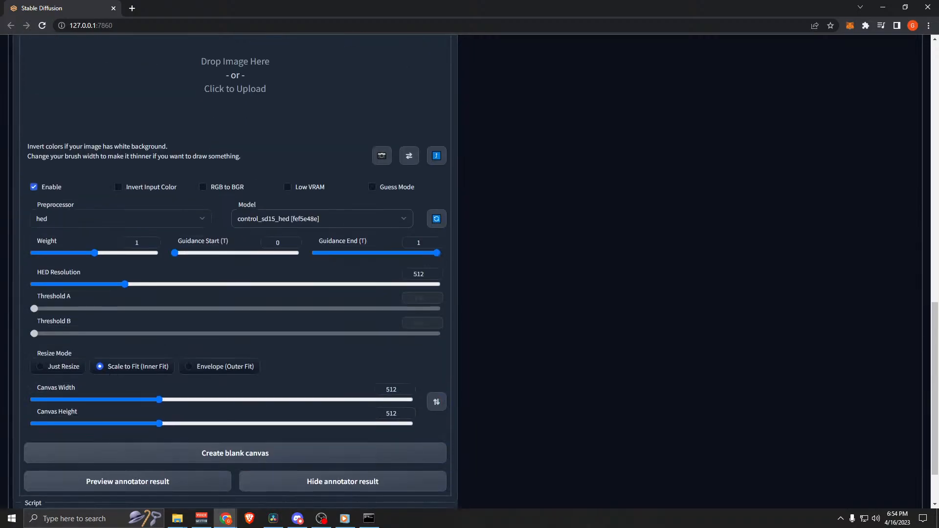
pyautogui.moveTo(211, 29); pyautogui.dragTo(211, 96)
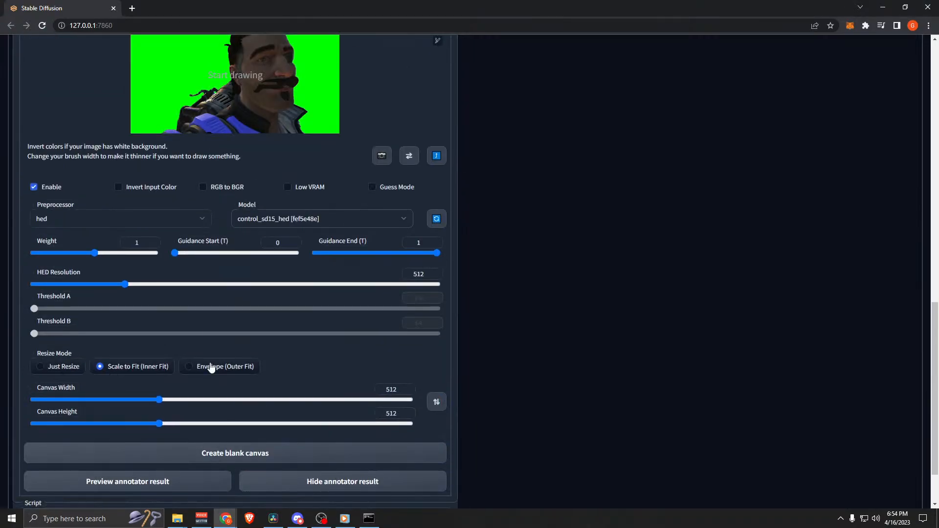
pyautogui.moveTo(159, 400); pyautogui.dragTo(410, 400)
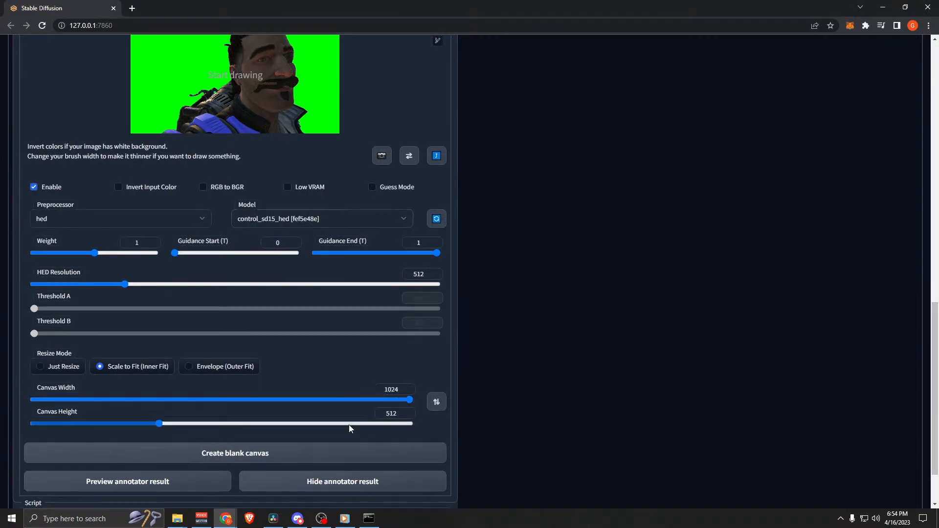
pyautogui.moveTo(159, 423); pyautogui.dragTo(190, 424)
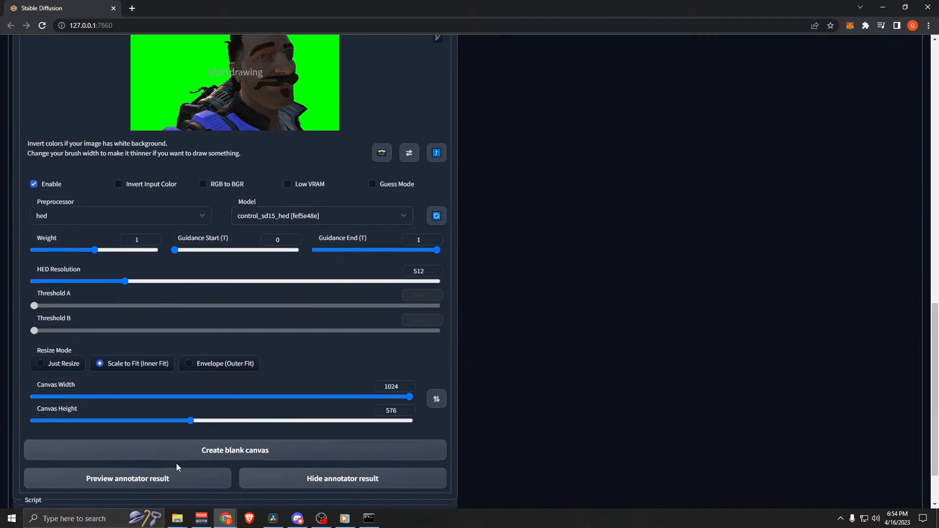
# Step: Choose the img2img alternative test script
pyautogui.scroll(-2, 176, 463)
pyautogui.click(68, 450)
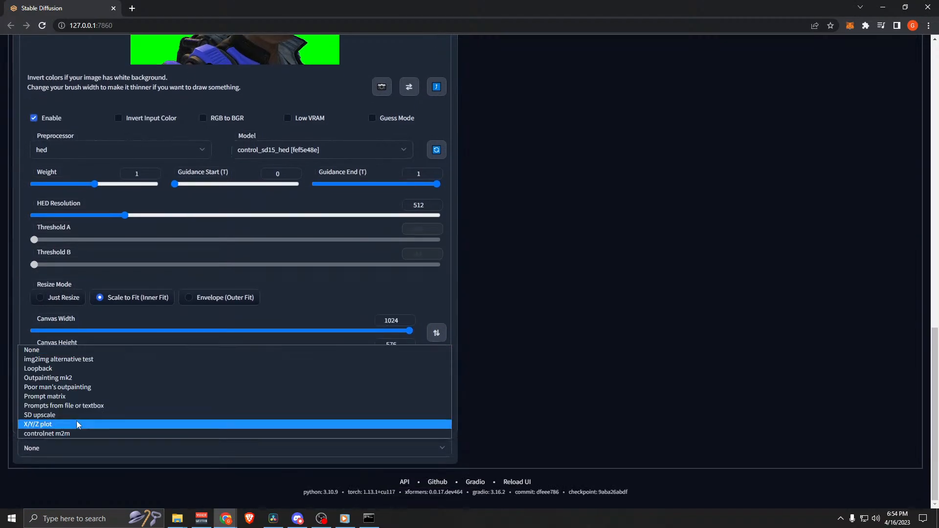
pyautogui.click(68, 362)
# Step: Enter the prompt "Anime, illustration, cel-shading" for the img2img generation
pyautogui.scroll(15, 301, 360)
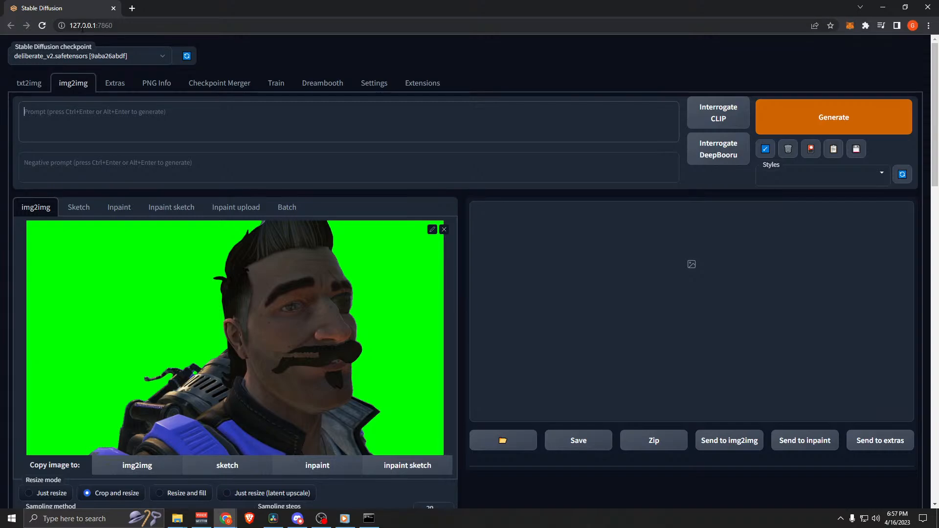
pyautogui.write('A')
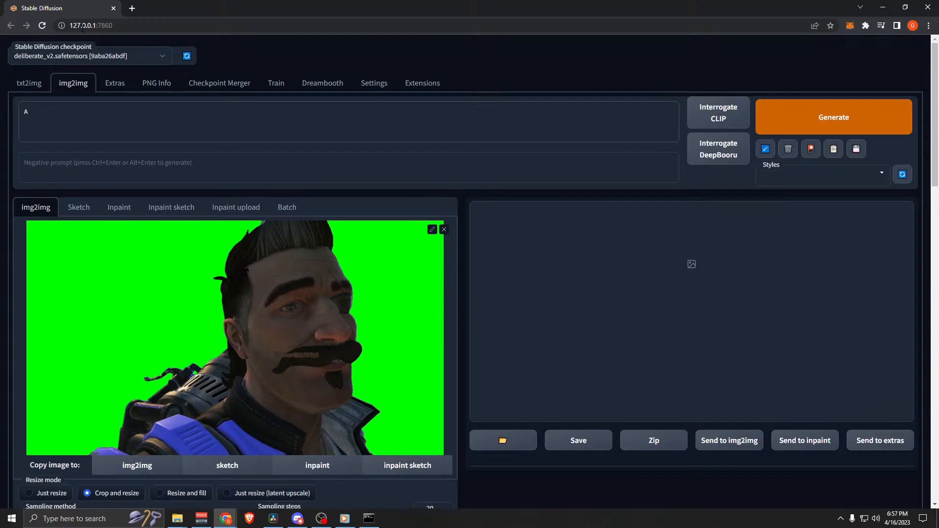
pyautogui.write('nime, illustraion, cartoo')
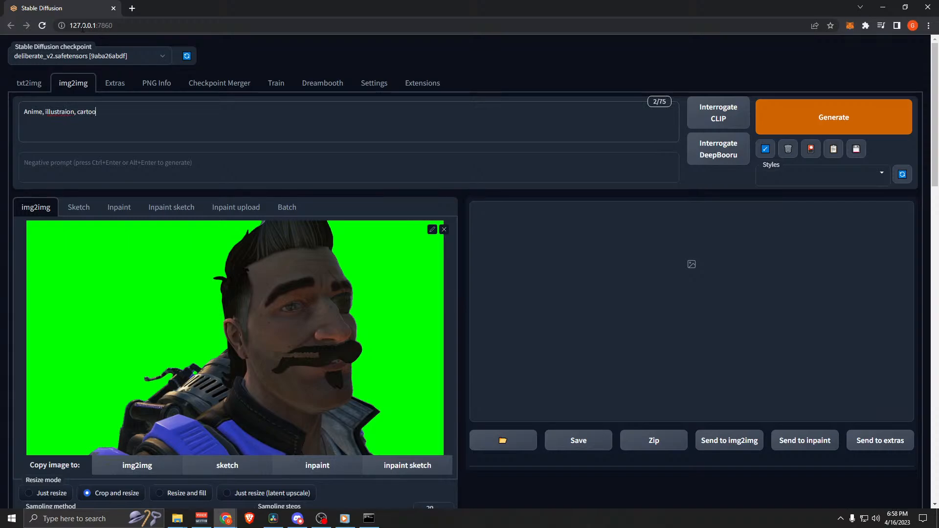
pyautogui.press('BackSpace')
pyautogui.press('BackSpace')
pyautogui.press('BackSpace')
pyautogui.rightClick(61, 110)
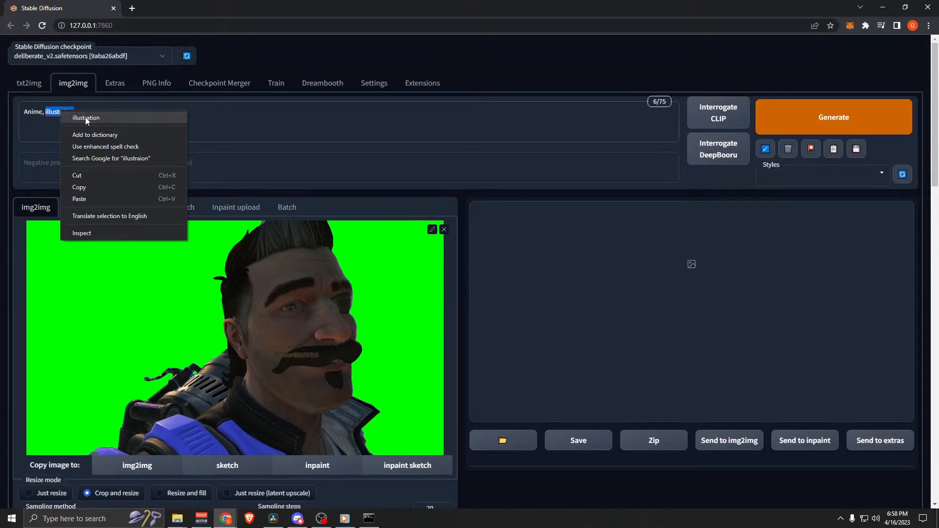
pyautogui.click(85, 118)
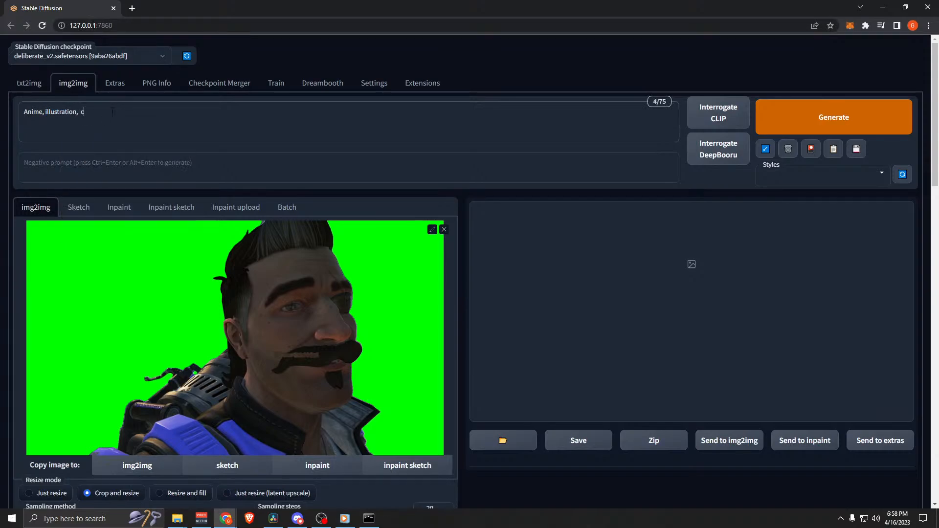
pyautogui.write('el-shading')
# Step: Copy the main prompt into the script's Original prompt
pyautogui.hotkey('ctrl', 'a')
pyautogui.hotkey('ctrl', 'c')
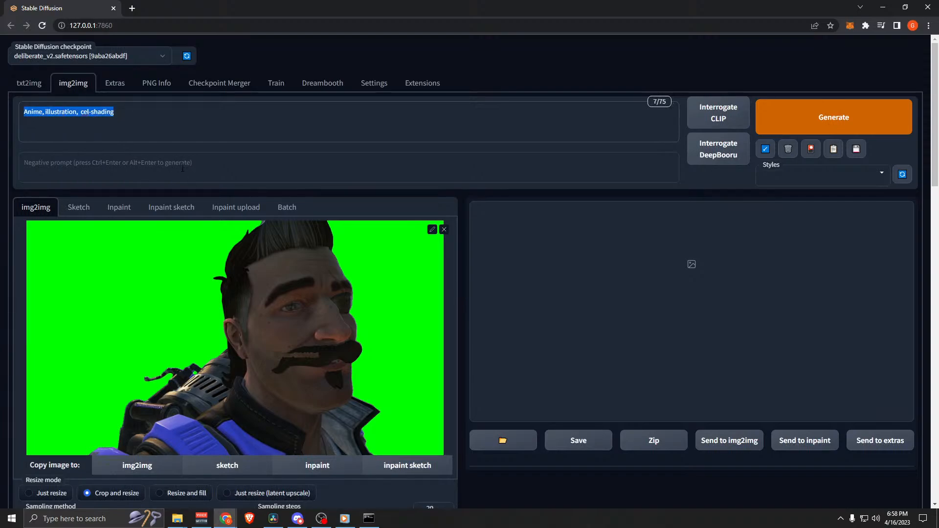
pyautogui.scroll(-15, 182, 168)
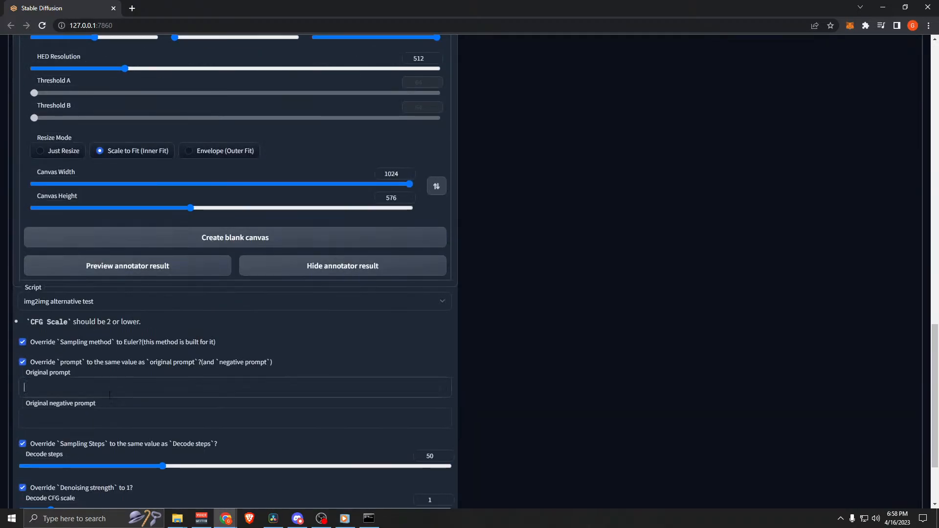
pyautogui.hotkey('ctrl', 'v')
# Step: Add ", man" to the main prompt and replace the script's Original prompt with the full text "Anime, illustration, cel-shading, man"
pyautogui.scroll(15, 201, 330)
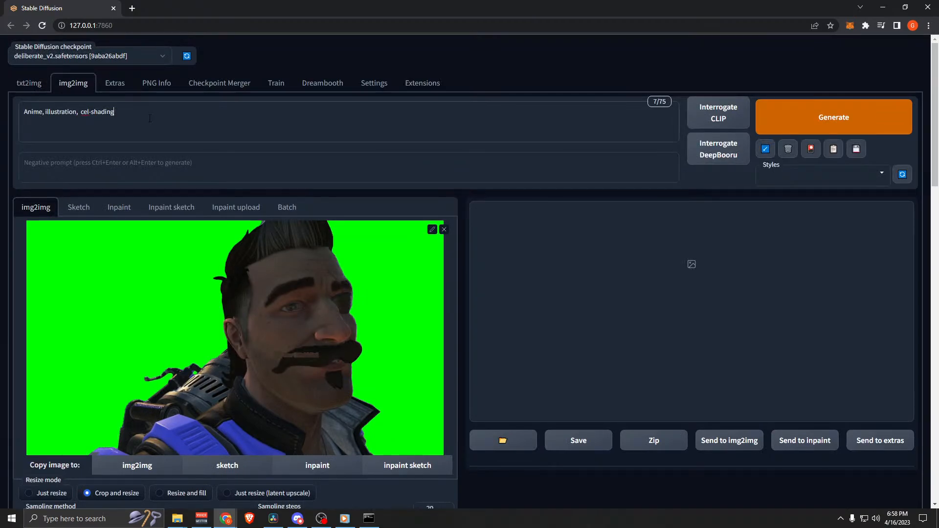
pyautogui.write('man')
pyautogui.moveTo(150, 116); pyautogui.dragTo(23, 112)
pyautogui.hotkey('ctrl', 'c')
pyautogui.scroll(-15, 175, 336)
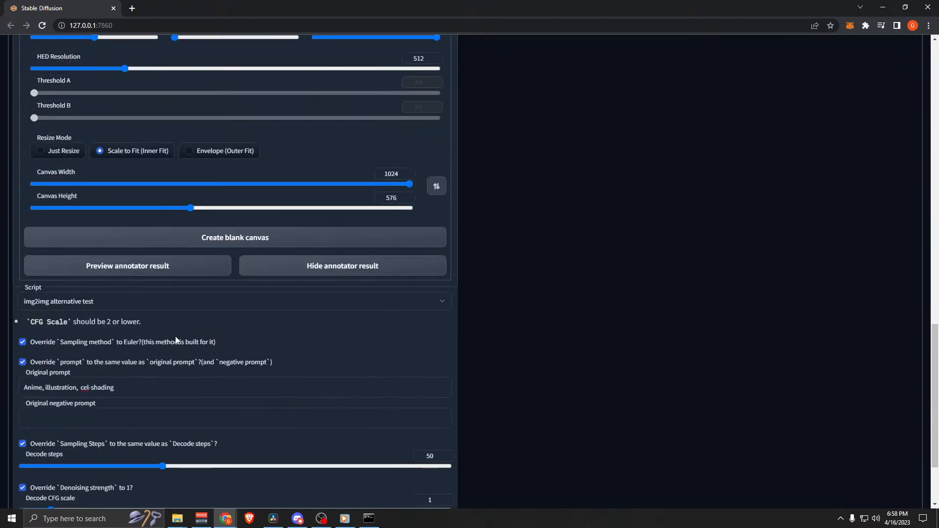
pyautogui.click(122, 387)
pyautogui.hotkey('ctrl', 'a')
pyautogui.hotkey('ctrl', 'v')
# Step: Set the script's decode steps to 20 and enable sigma adjustment for finding noise for the image
pyautogui.scroll(10, 661, 89)
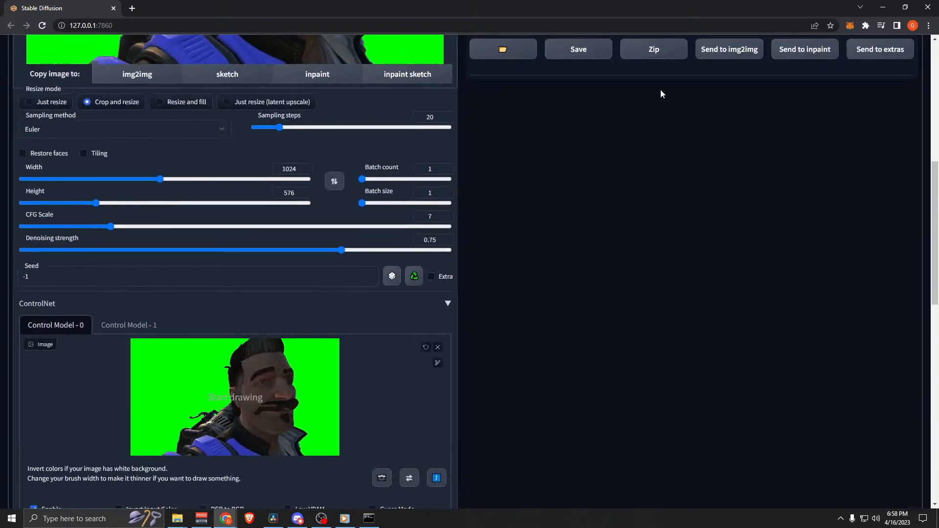
pyautogui.scroll(7, 675, 107)
pyautogui.scroll(-6, 175, 262)
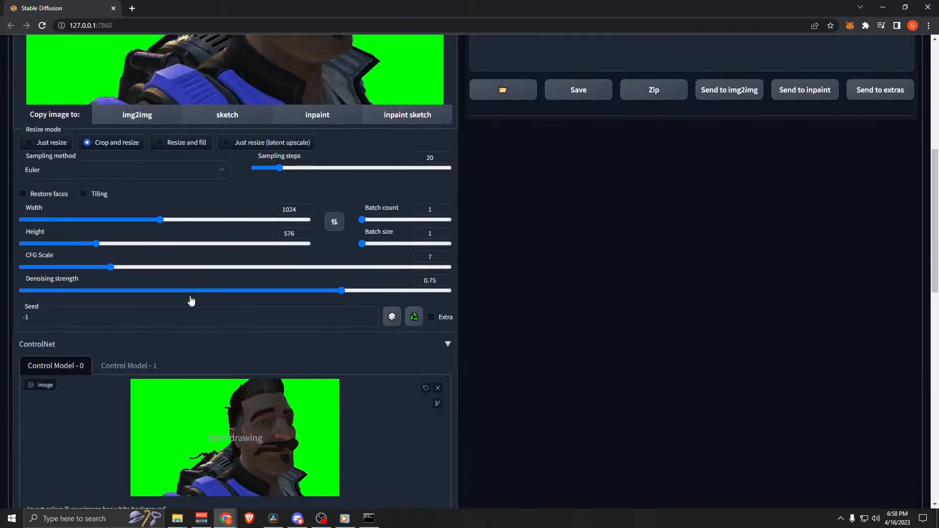
pyautogui.scroll(-10, 190, 301)
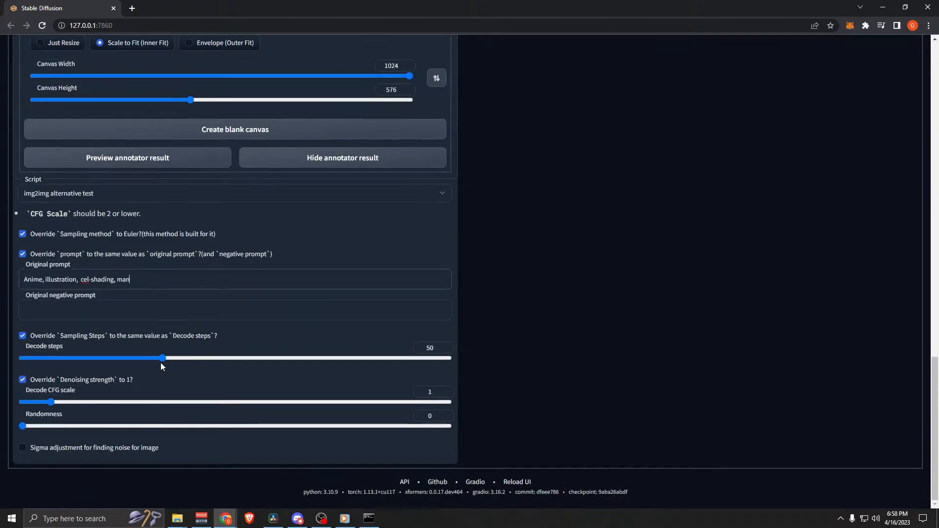
pyautogui.moveTo(162, 362); pyautogui.dragTo(78, 363)
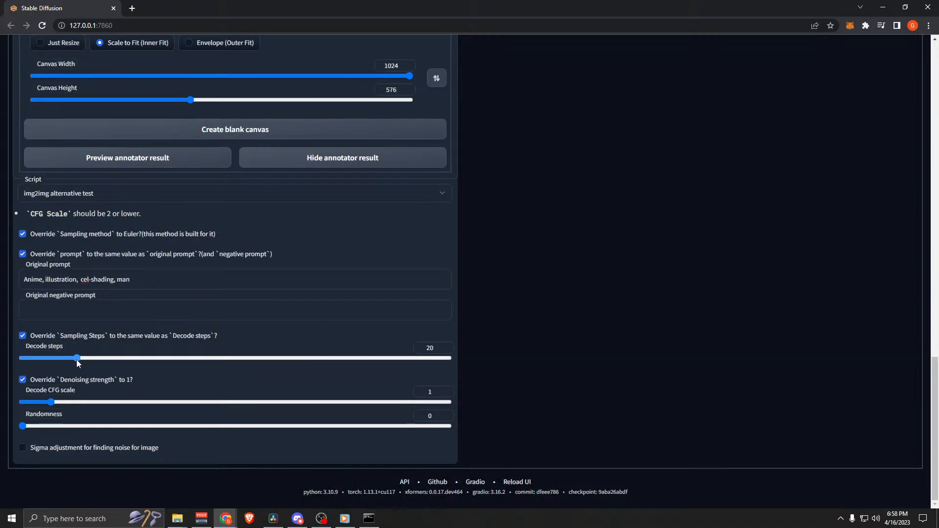
pyautogui.click(23, 448)
# Step: Generate the stylized image from the first character frame and open the result in the output gallery
pyautogui.click(273, 518)
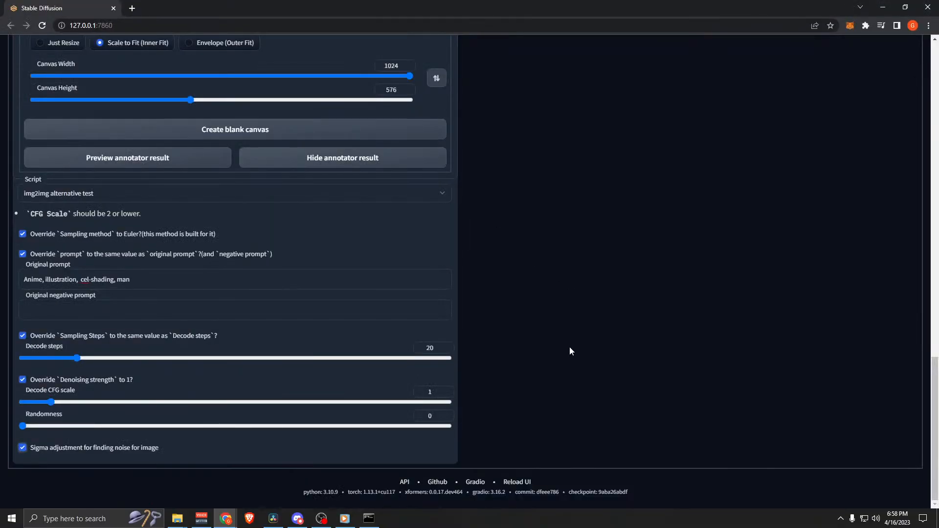
pyautogui.scroll(10, 538, 283)
pyautogui.scroll(15, 538, 280)
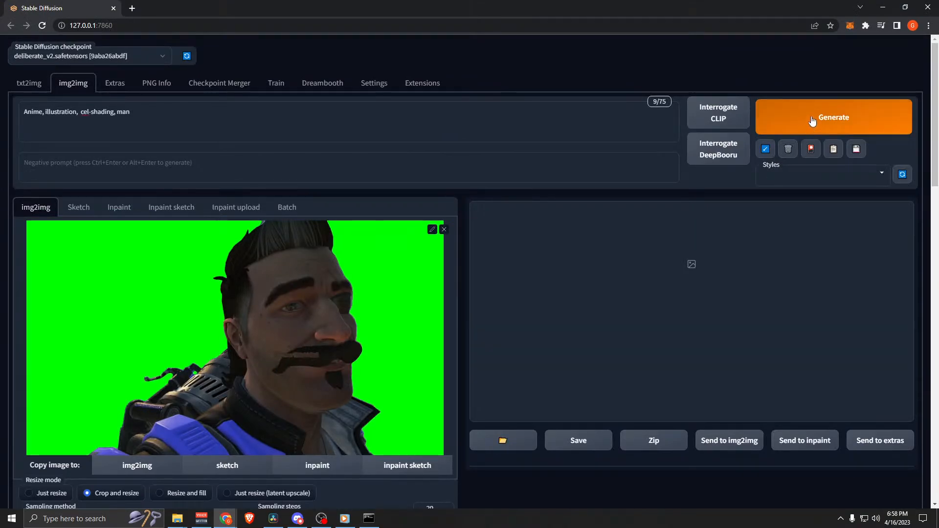
pyautogui.click(812, 121)
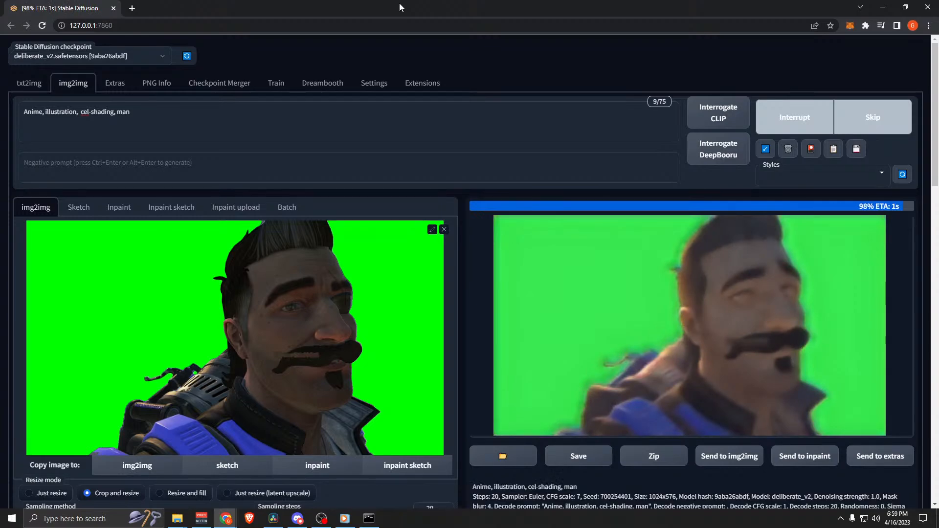
pyautogui.click(547, 283)
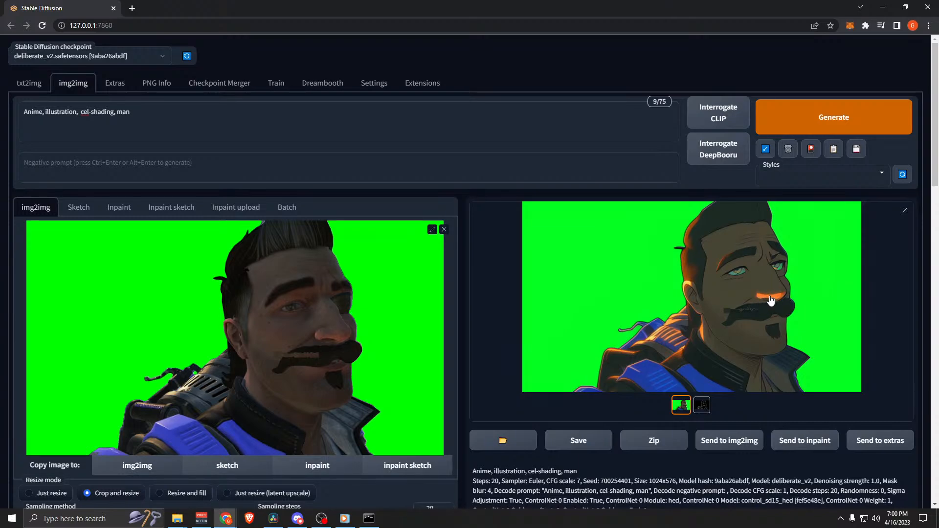
# Step: Replace both the img2img source and the ControlNet image with the second character frame and generate its stylized version
pyautogui.scroll(-8, 212, 218)
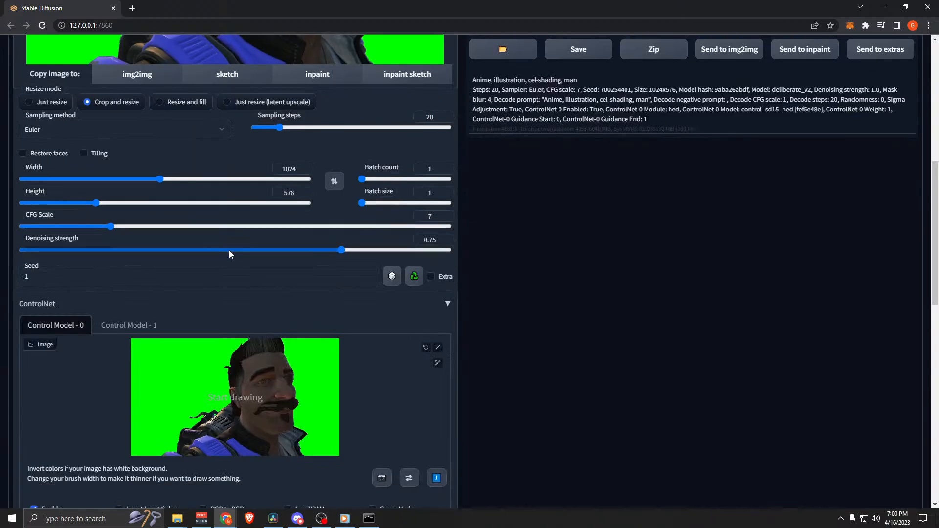
pyautogui.scroll(1, 297, 262)
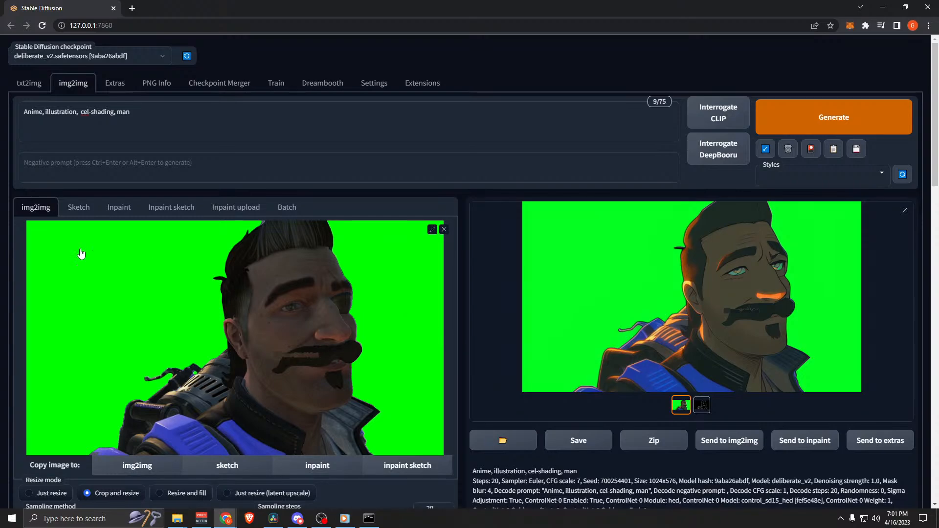
pyautogui.moveTo(692, 297); pyautogui.dragTo(191, 330)
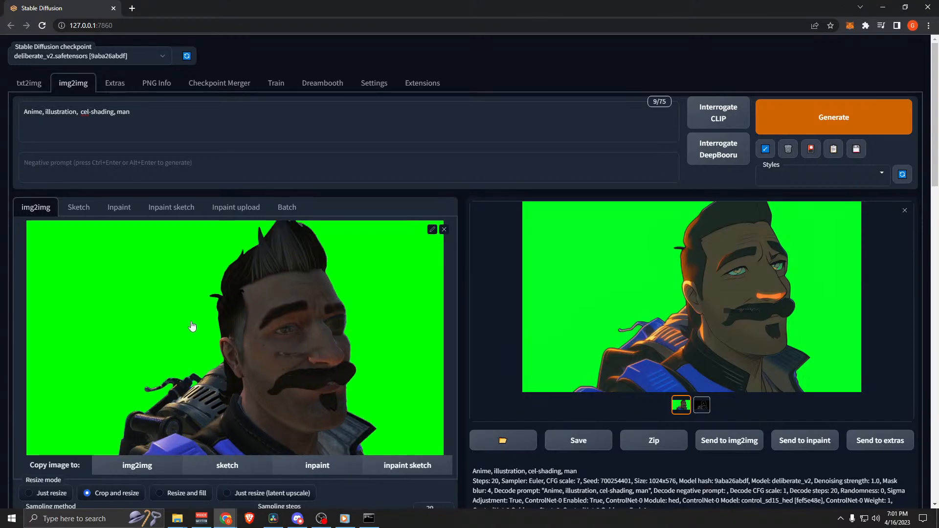
pyautogui.scroll(-9, 191, 330)
pyautogui.moveTo(0, 205); pyautogui.dragTo(234, 343)
pyautogui.scroll(7, 632, 175)
pyautogui.scroll(2, 632, 175)
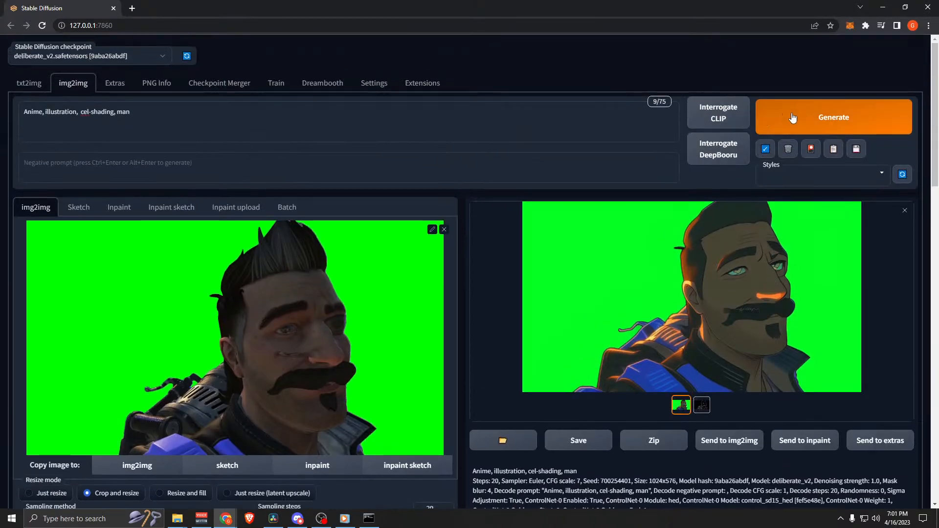
pyautogui.hotkey('ctrl', 'Return')
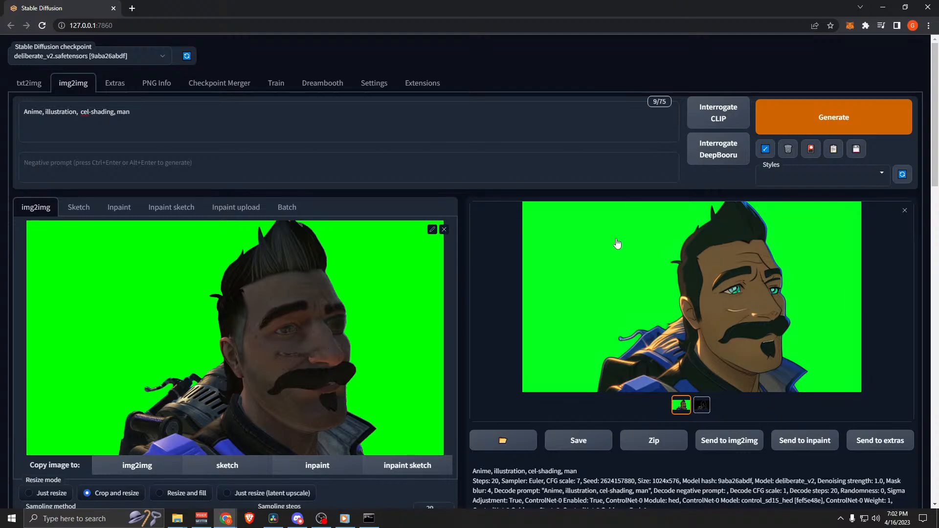
# Step: Open the img2img output folder and view the newest image, 00001-2624157880.png, beside the web interface
pyautogui.click(503, 442)
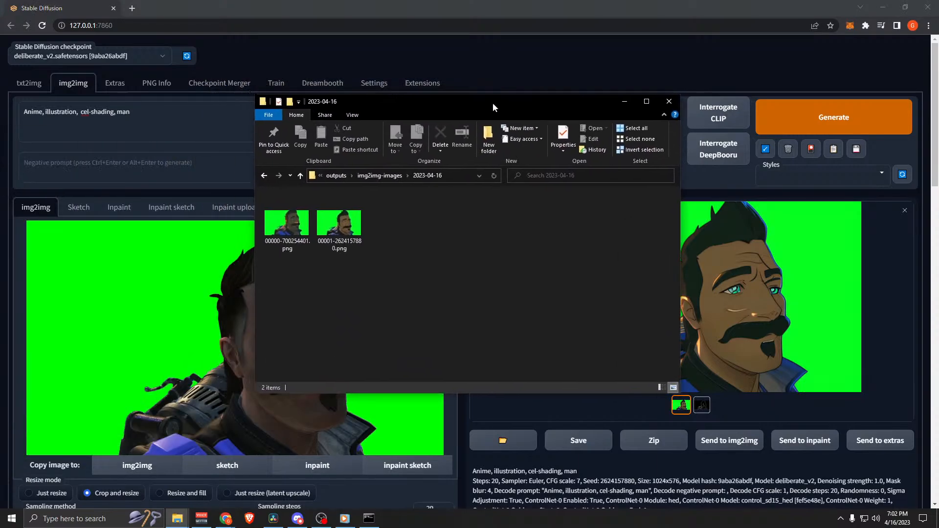
pyautogui.click(311, 235)
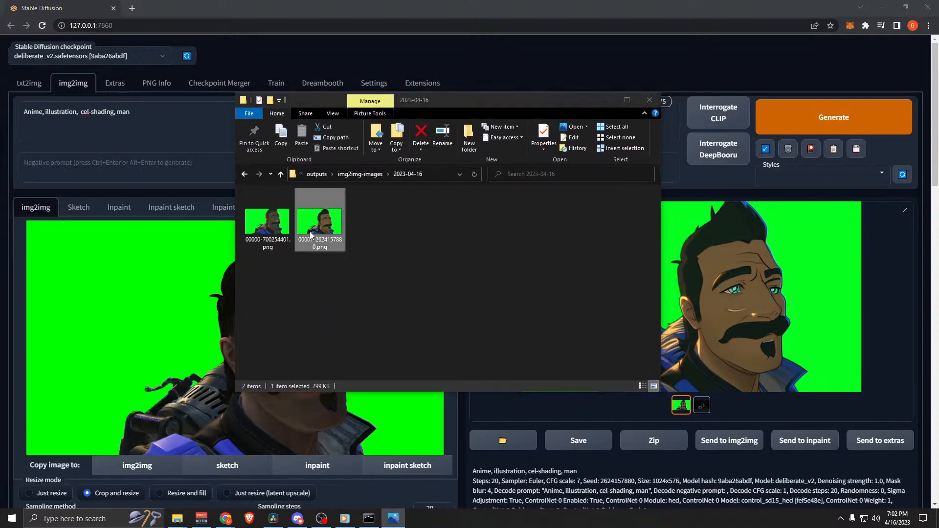
pyautogui.moveTo(518, 119); pyautogui.dragTo(360, 135)
pyautogui.click(177, 518)
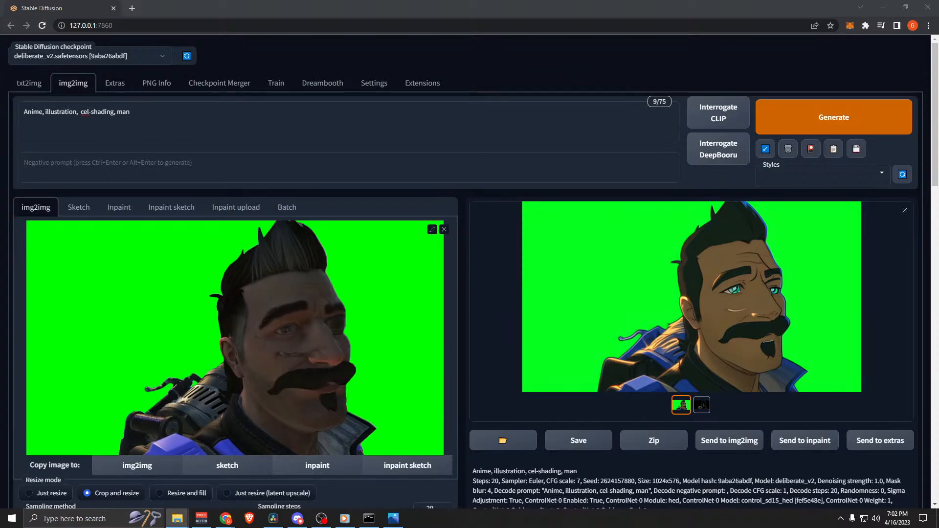
pyautogui.click(394, 519)
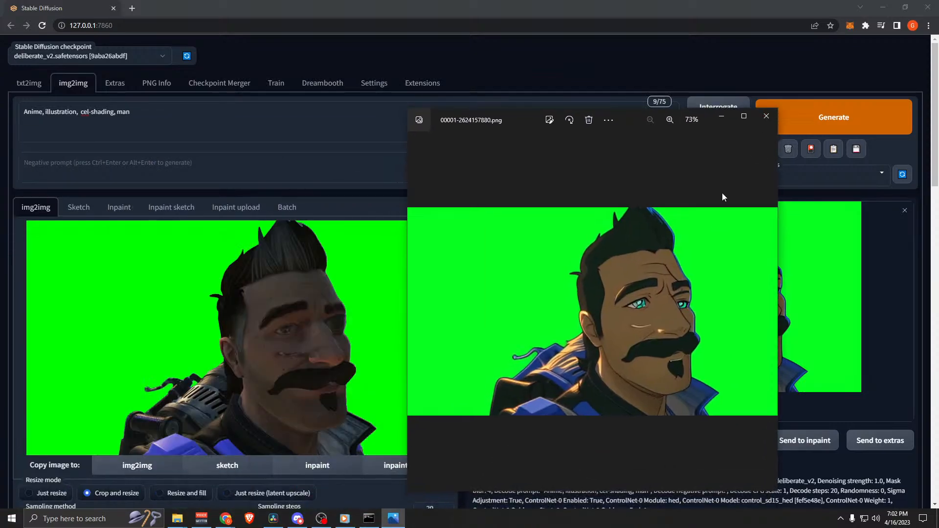
# Step: Compare the two generated frames for style consistency by flipping repeatedly between 00000-700254401.png and 00001-2624157880.png
pyautogui.press('Left')
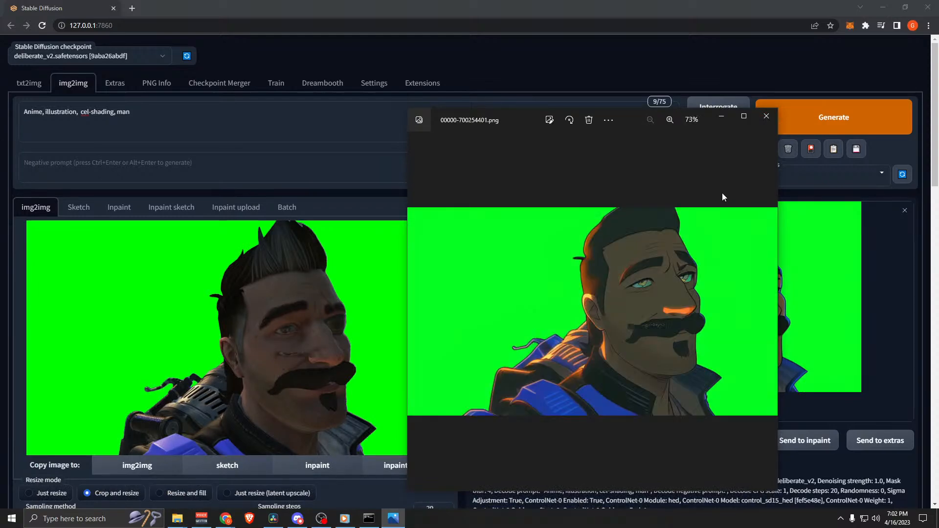
pyautogui.press('Right')
pyautogui.press('Left')
pyautogui.press('Right')
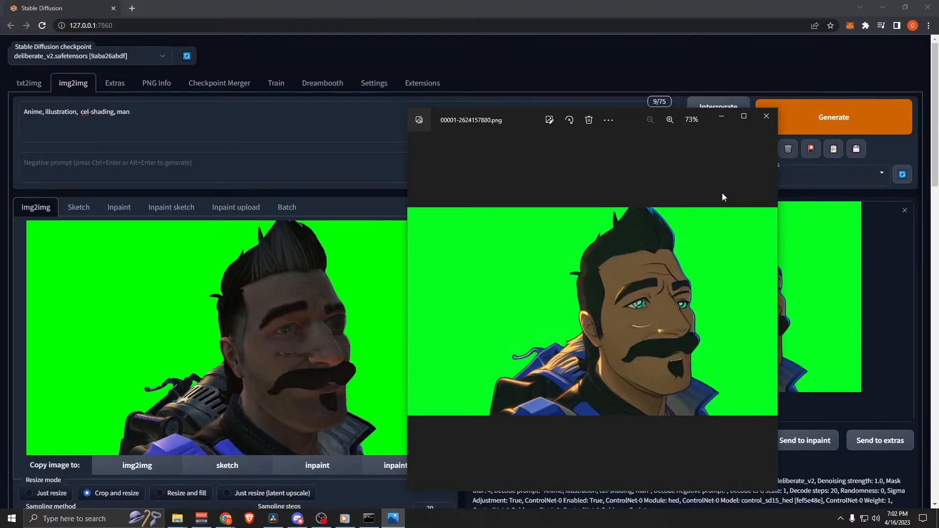
pyautogui.press('Left')
pyautogui.press('Right')
pyautogui.press('Left')
pyautogui.press('Right')
pyautogui.press('Left')
pyautogui.press('Right')
pyautogui.press('Left')
pyautogui.press('Right')
pyautogui.press('Left')
pyautogui.press('Right')
pyautogui.press('Left')
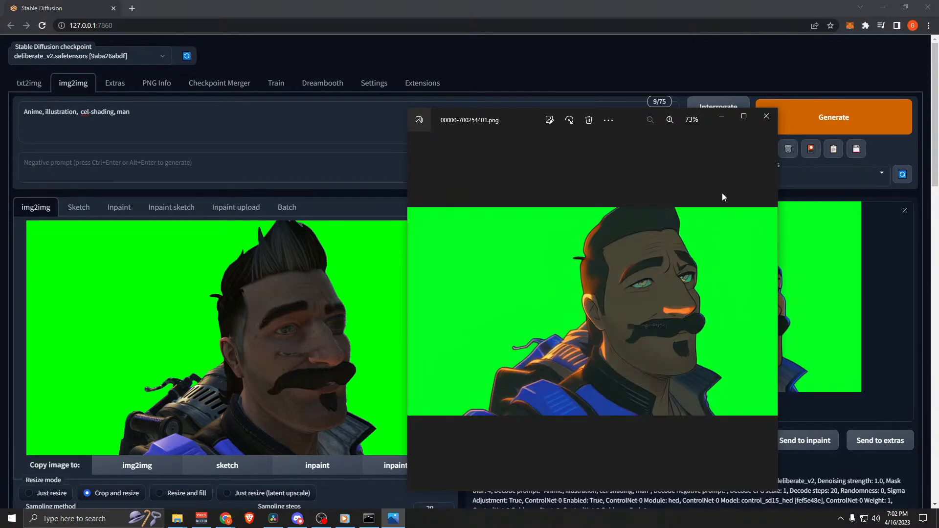
pyautogui.press('Right')
pyautogui.press('Left')
pyautogui.press('Right')
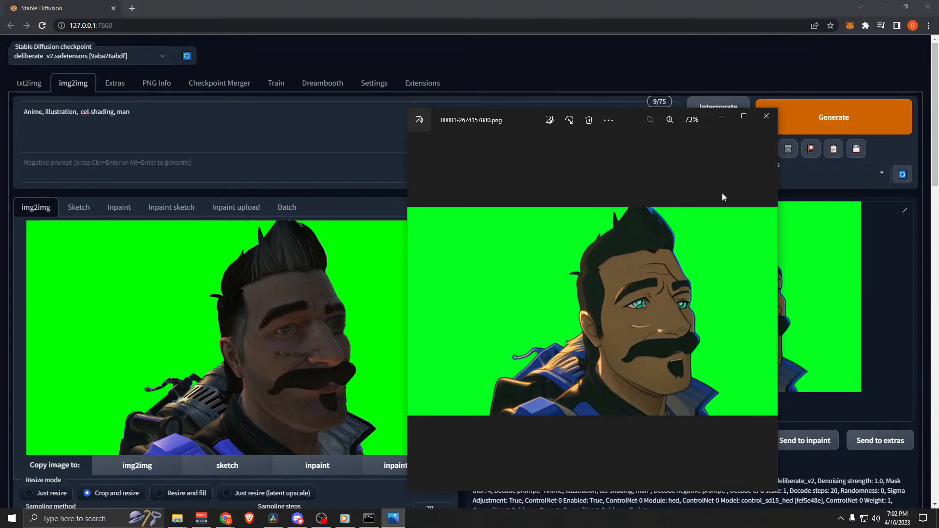
# Step: Recheck details between outputs 00000-700254401.png and 00001-2624157880.png by alternating them, and close the image viewer
pyautogui.press('Left')
pyautogui.press('Right')
pyautogui.press('Left')
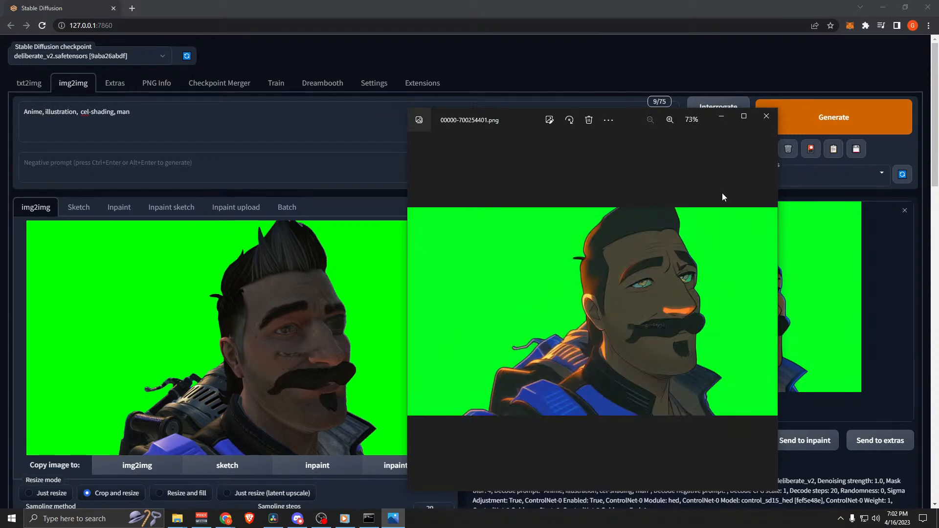
pyautogui.press('Right')
pyautogui.press('Left')
pyautogui.press('Right')
pyautogui.press('Left')
pyautogui.press('Right')
pyautogui.press('Left')
pyautogui.press('Right')
pyautogui.press('Left')
pyautogui.press('Right')
pyautogui.press('Left')
pyautogui.press('Right')
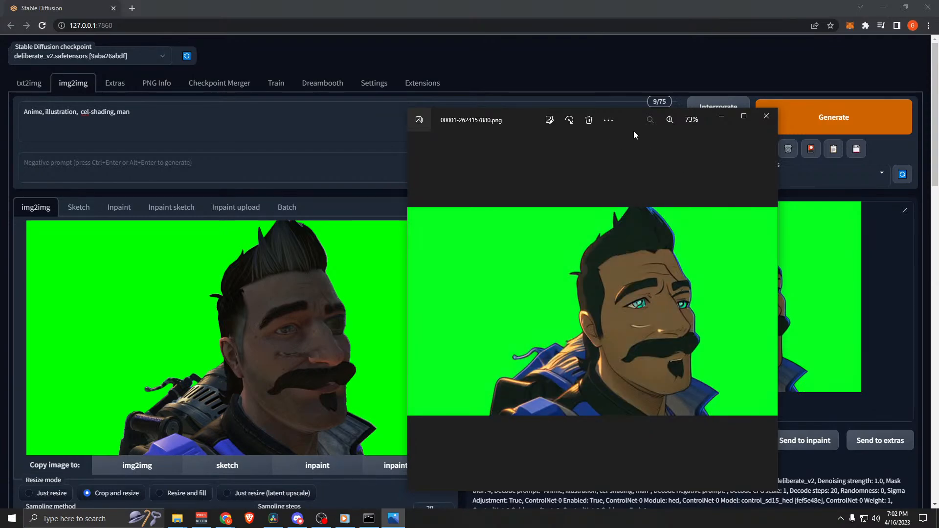
pyautogui.click(769, 118)
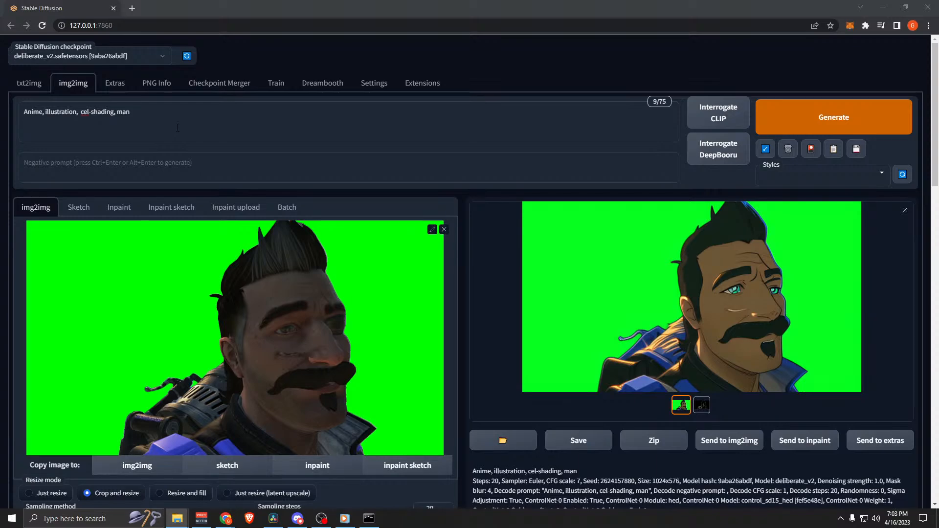
# Step: Show the extra networks and add the studioGhibliStyle_offset LoRA to the img2img prompt
pyautogui.click(811, 149)
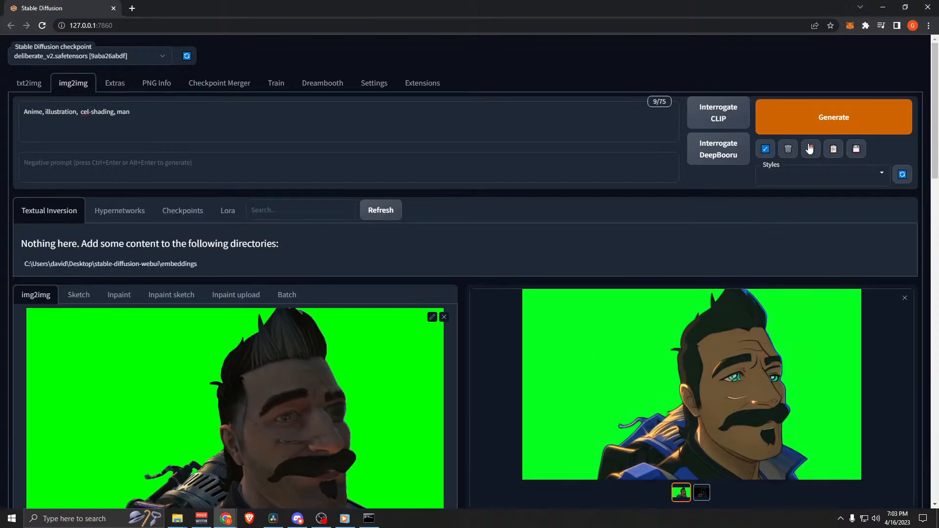
pyautogui.click(228, 211)
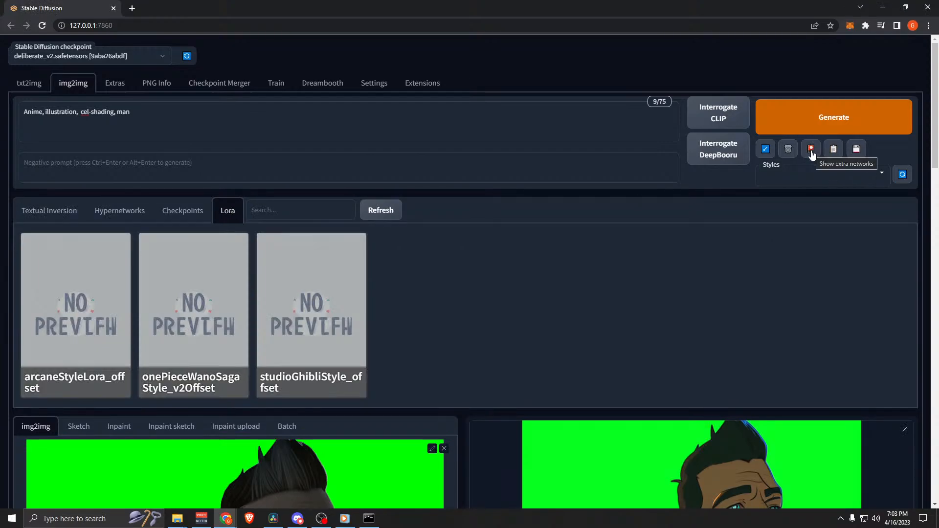
pyautogui.click(326, 318)
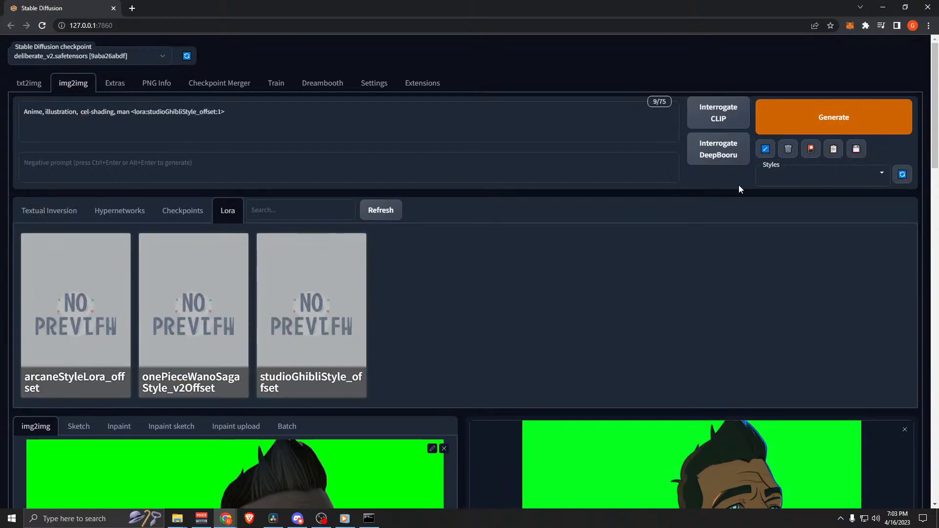
# Step: Copy the full prompt including the Ghibli LoRA tag into the script's original prompt, hide the extra networks, and generate the image
pyautogui.moveTo(347, 133); pyautogui.dragTo(23, 111)
pyautogui.hotkey('ctrl', 'c')
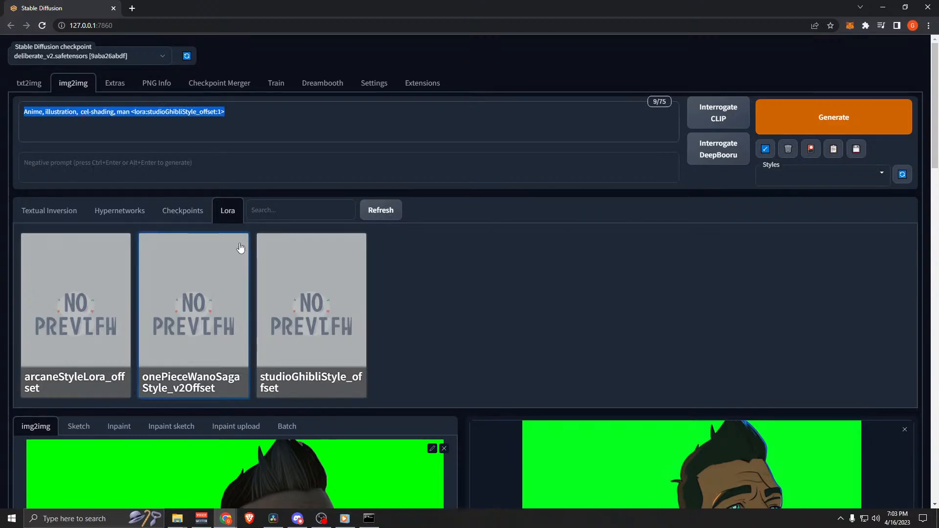
pyautogui.scroll(-9, 303, 310)
pyautogui.scroll(-13, 303, 310)
pyautogui.click(123, 411)
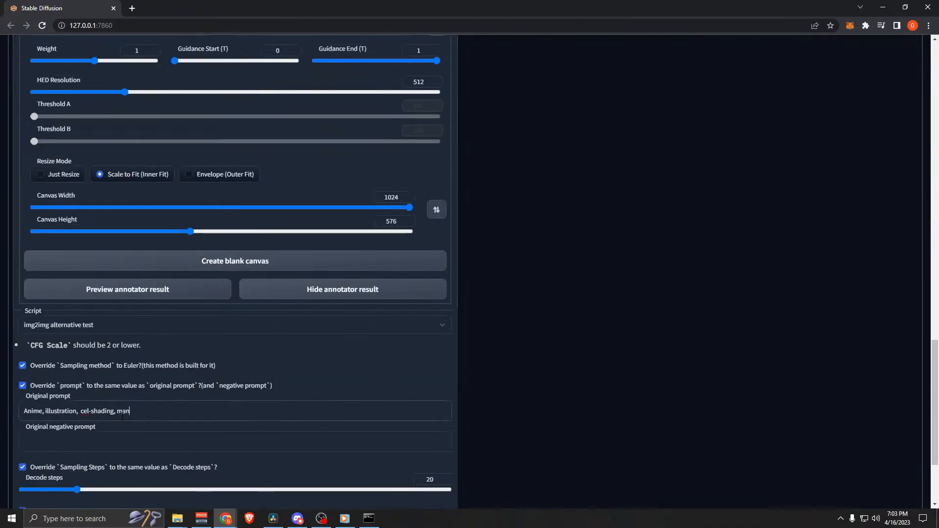
pyautogui.hotkey('ctrl', 'a')
pyautogui.hotkey('ctrl', 'v')
pyautogui.scroll(20, 607, 338)
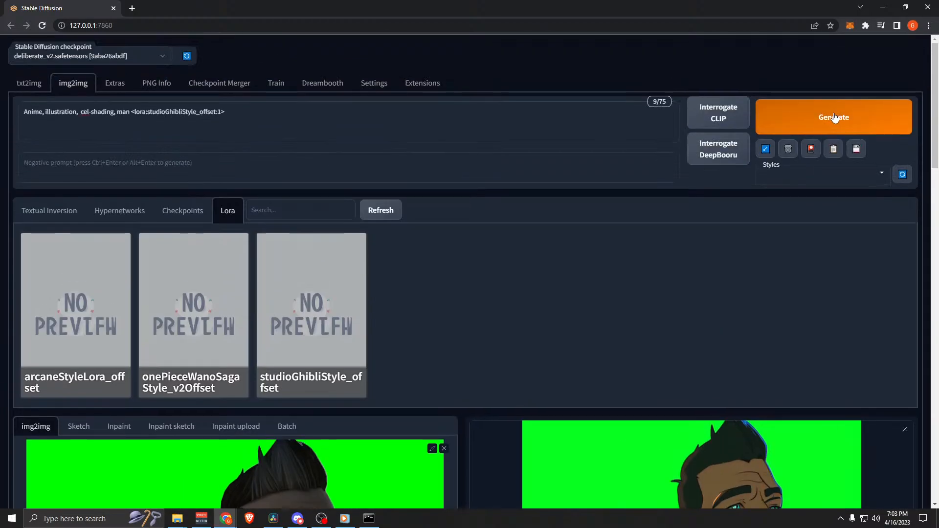
pyautogui.click(811, 150)
pyautogui.click(795, 120)
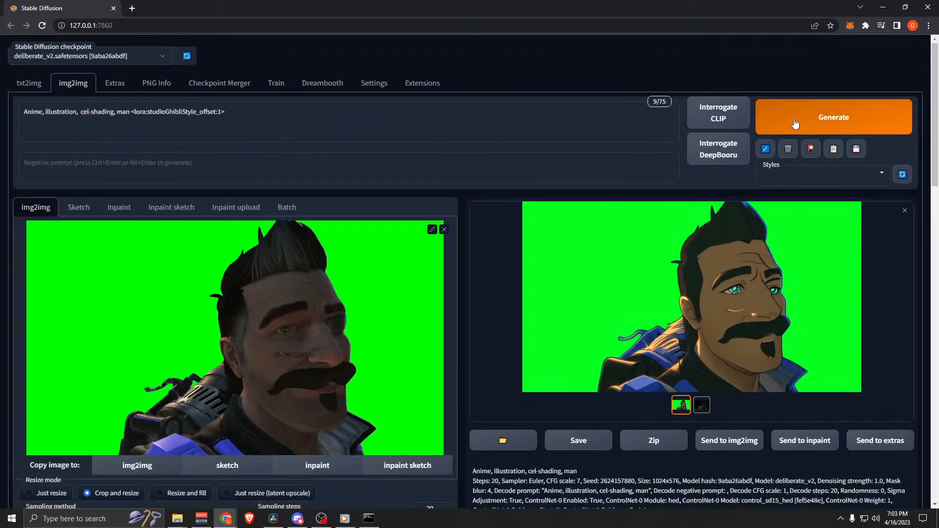
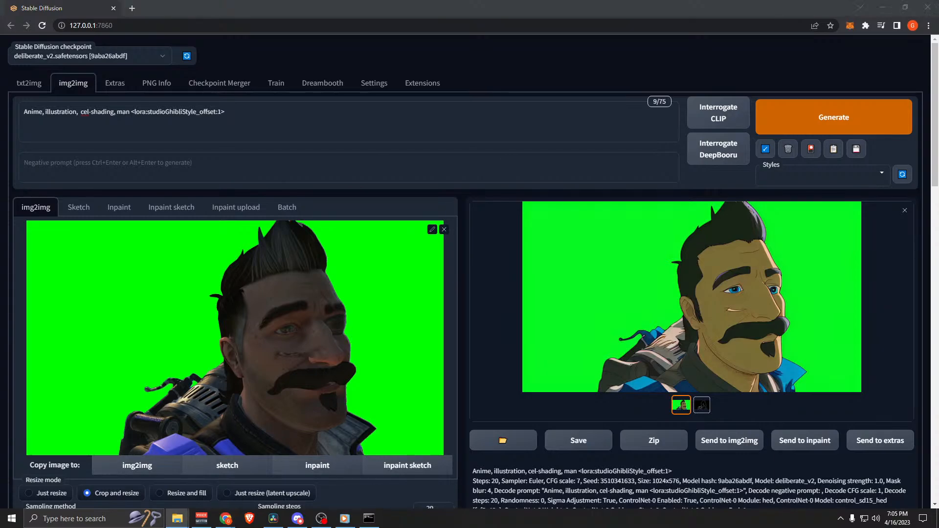
# Step: Open 00002-3510341633.png from the output folder, compare it repeatedly with 00001-2624157880.png, and close both windows
pyautogui.click(464, 159)
pyautogui.doubleClick(467, 160)
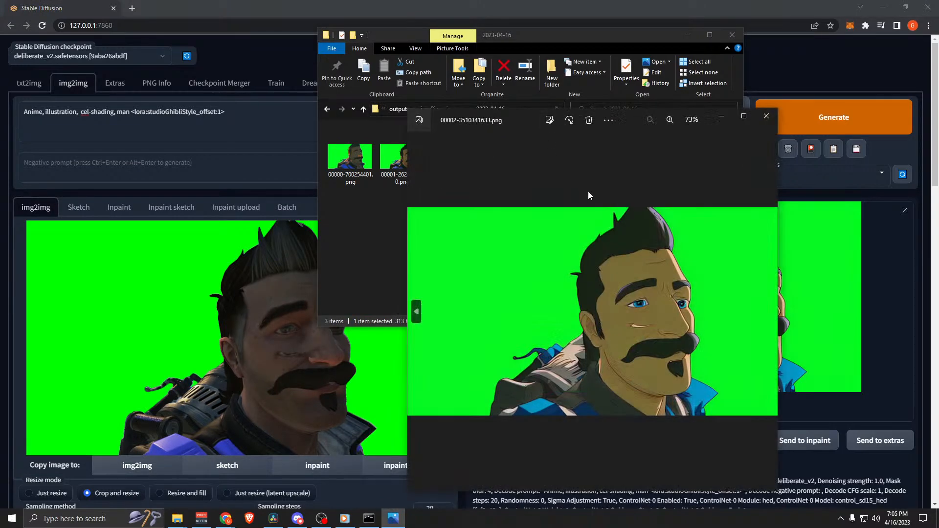
pyautogui.click(418, 314)
pyautogui.click(769, 304)
pyautogui.click(418, 307)
pyautogui.click(768, 315)
pyautogui.click(418, 309)
pyautogui.click(771, 321)
pyautogui.click(418, 311)
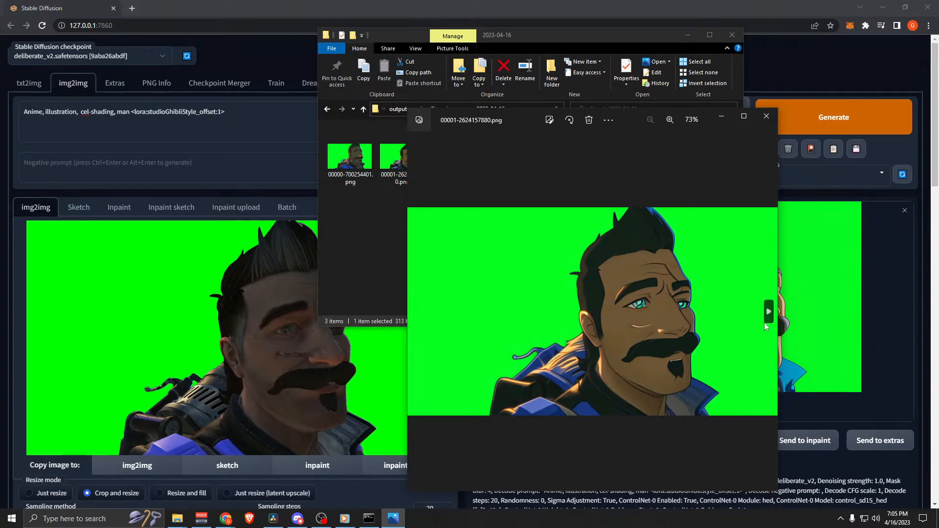
pyautogui.click(768, 317)
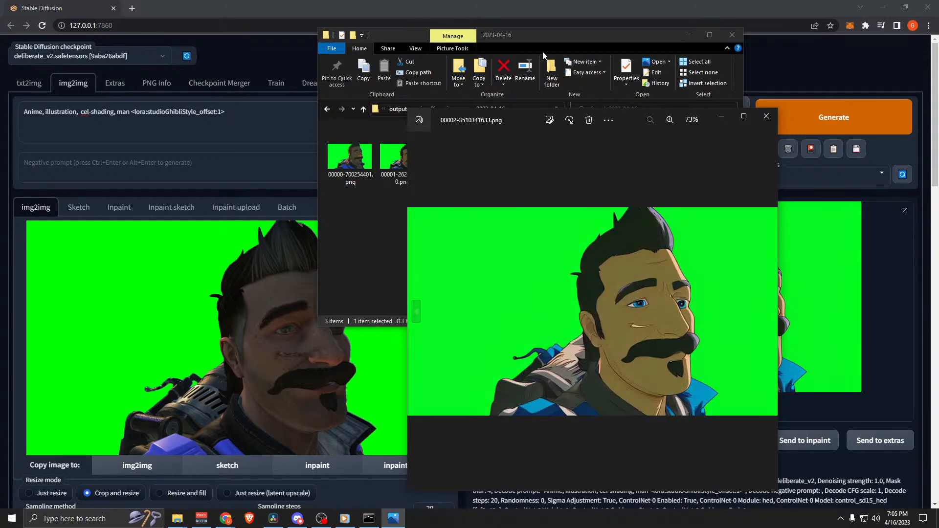
pyautogui.moveTo(574, 37); pyautogui.dragTo(645, 16)
pyautogui.click(758, 8)
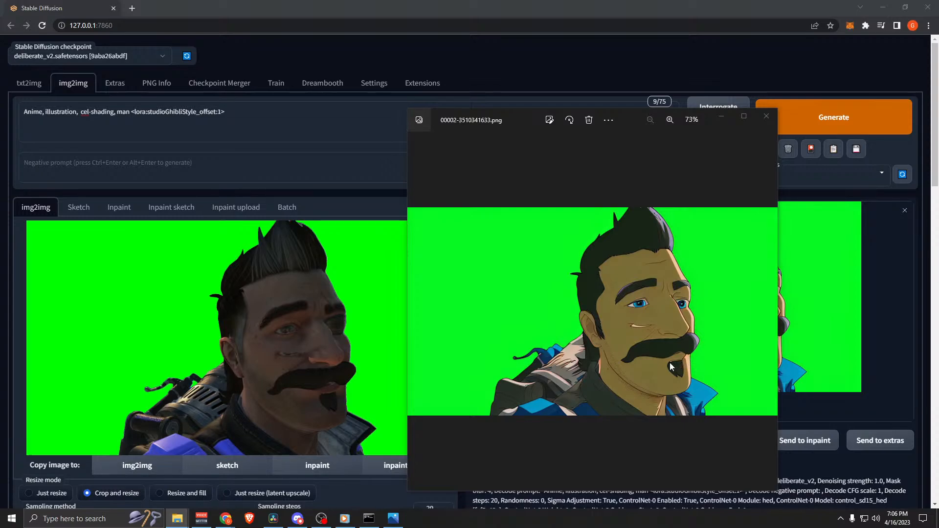
pyautogui.click(758, 121)
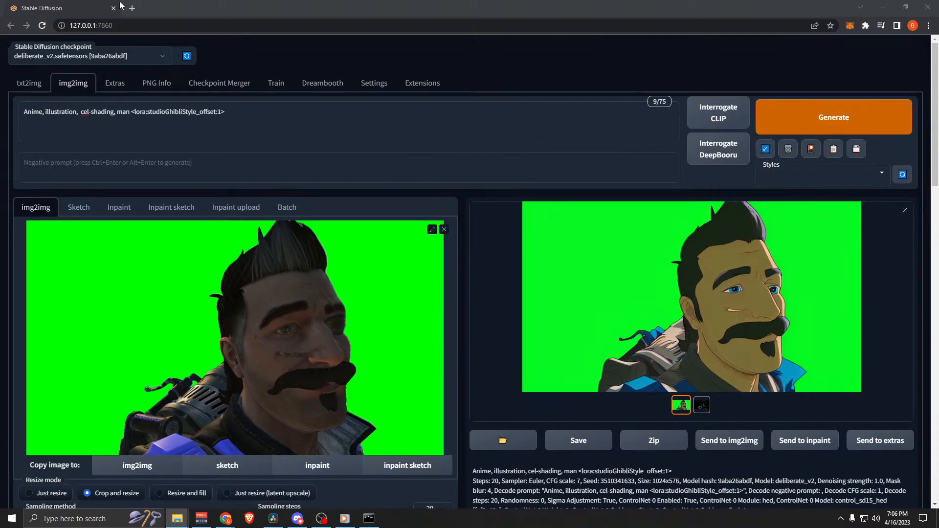
# Step: Enter "bad anatomy, disfigured, duplicate" as the negative prompt and copy it into the script's original negative prompt
pyautogui.click(122, 171)
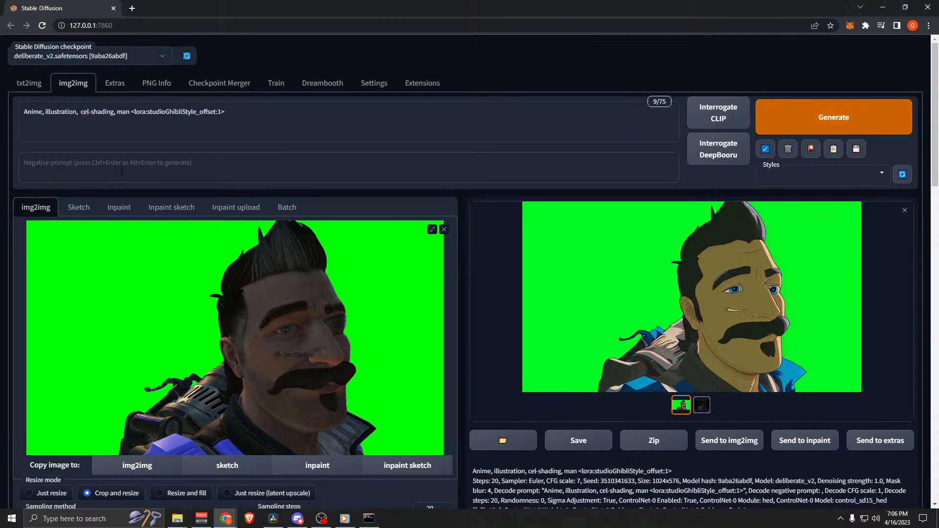
pyautogui.write('bad a')
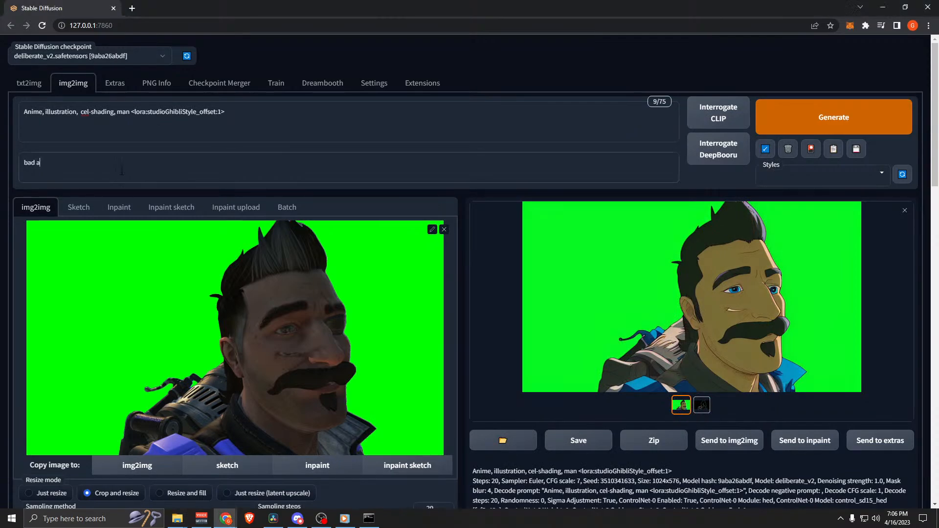
pyautogui.write('natomy, disfigured, d')
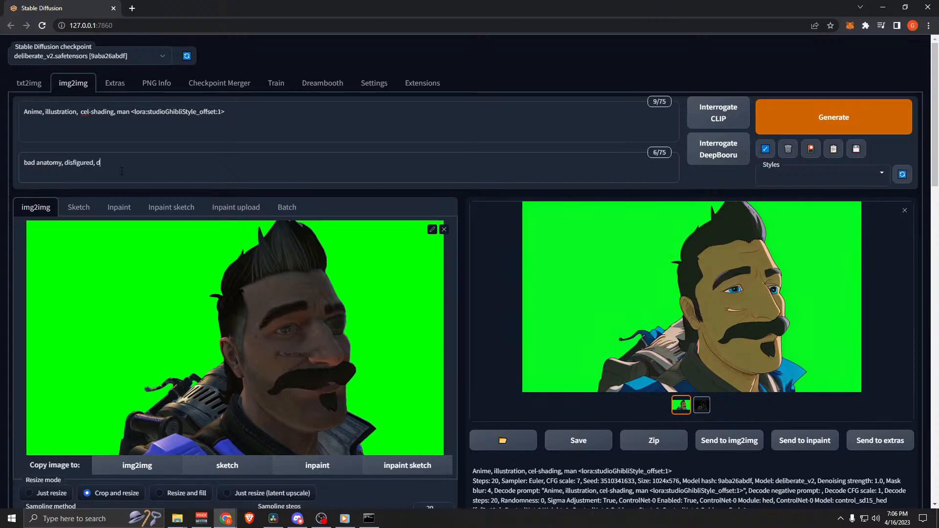
pyautogui.write('uplicate')
pyautogui.press('BackSpace')
pyautogui.hotkey('ctrl', 'a')
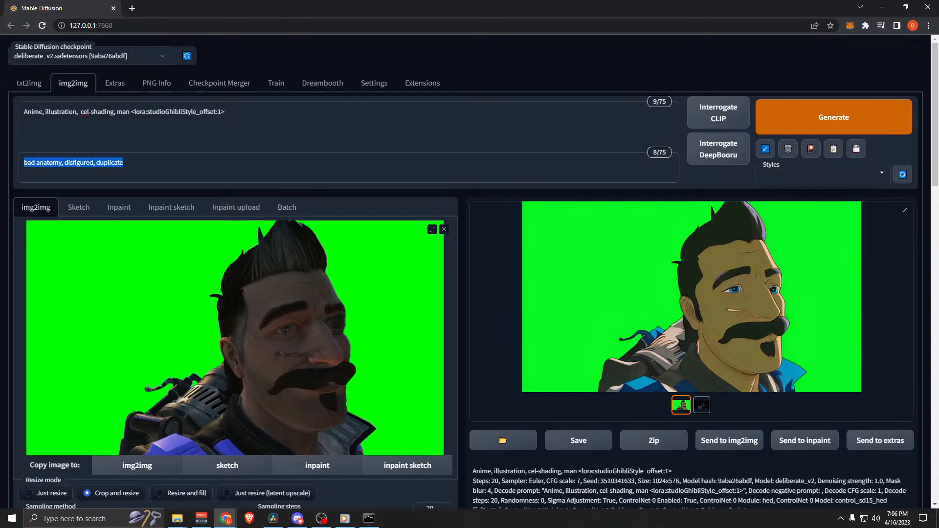
pyautogui.scroll(-20, 161, 341)
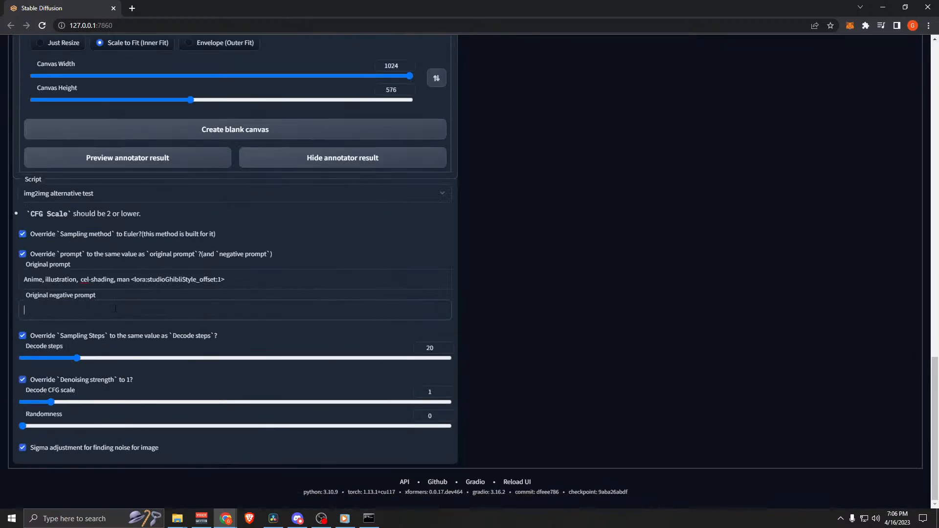
pyautogui.scroll(20, 386, 216)
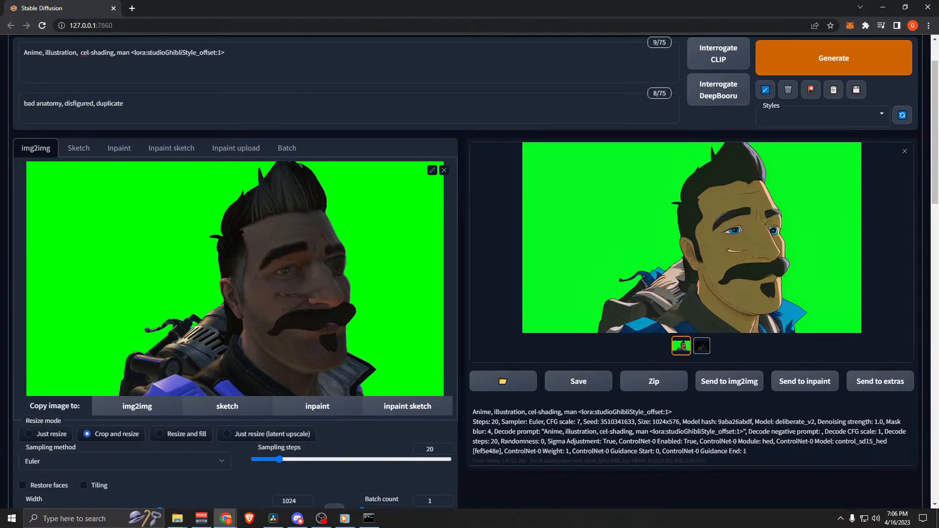
# Step: Replace the img2img source and the ControlNet image with another character frame and generate its stylized version
pyautogui.moveTo(274, 245); pyautogui.dragTo(341, 259)
pyautogui.scroll(-9, 406, 267)
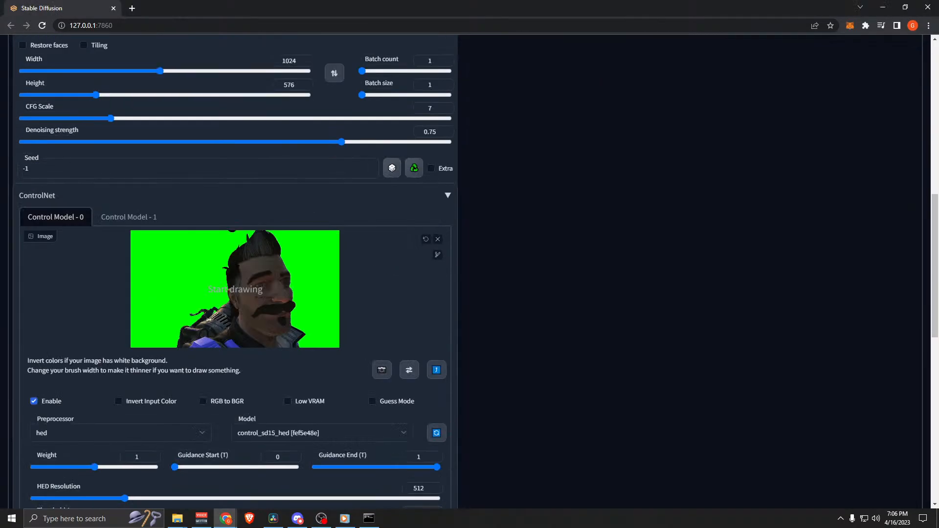
pyautogui.scroll(10, 530, 250)
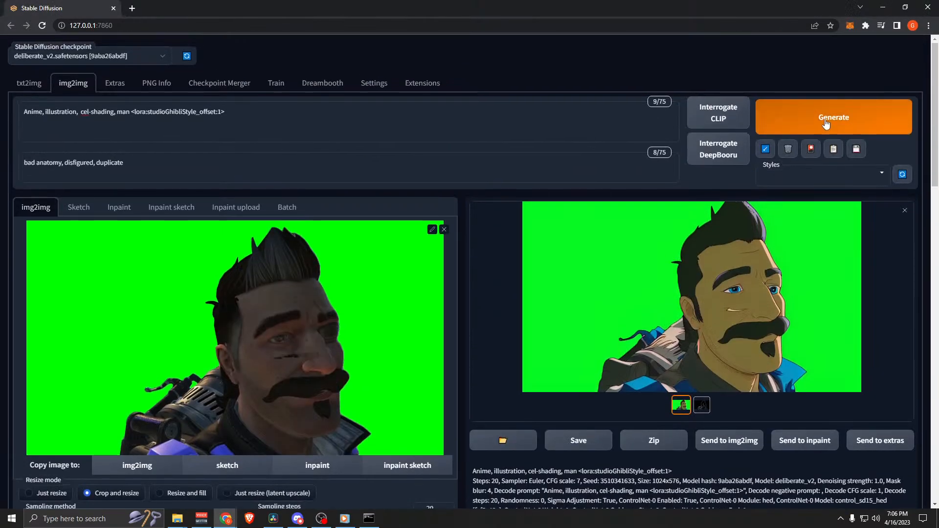
pyautogui.click(826, 123)
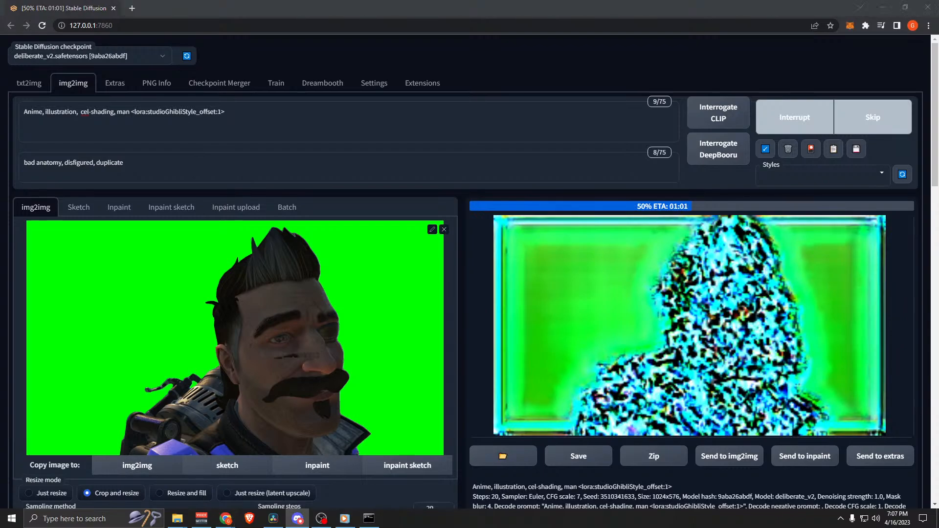
pyautogui.hotkey('alt', 'Tab')
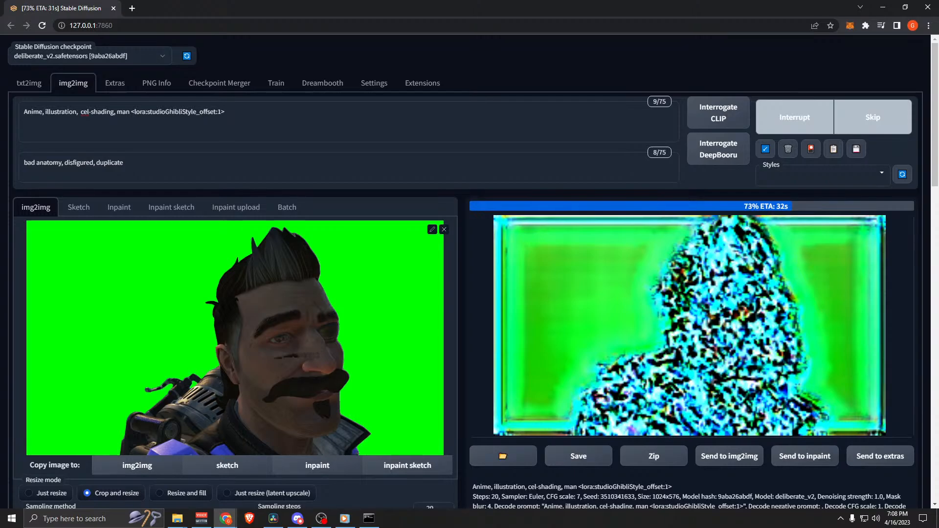
pyautogui.scroll(-20, 552, 73)
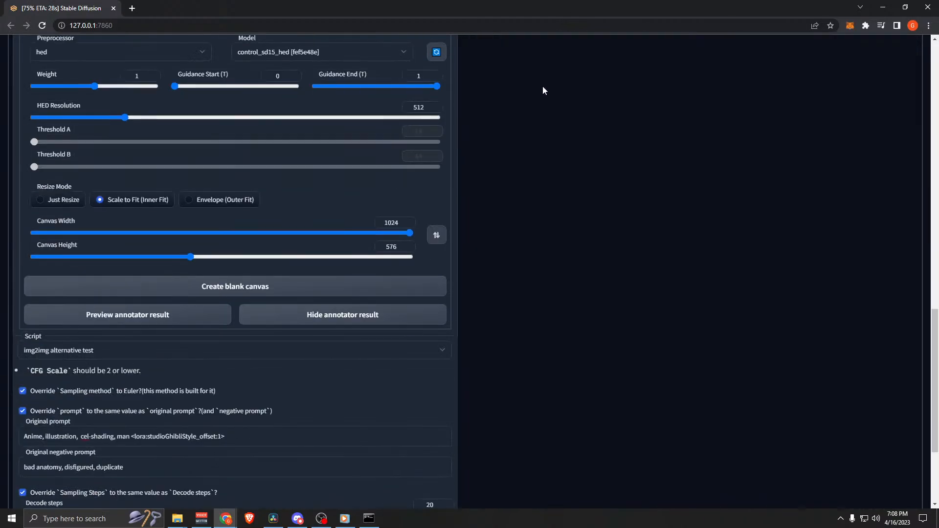
pyautogui.scroll(3, 542, 87)
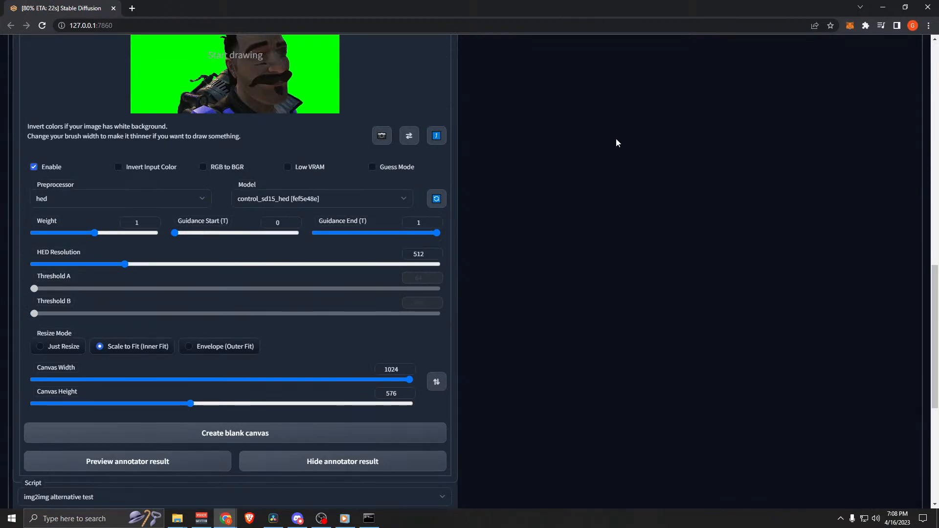
pyautogui.scroll(20, 614, 142)
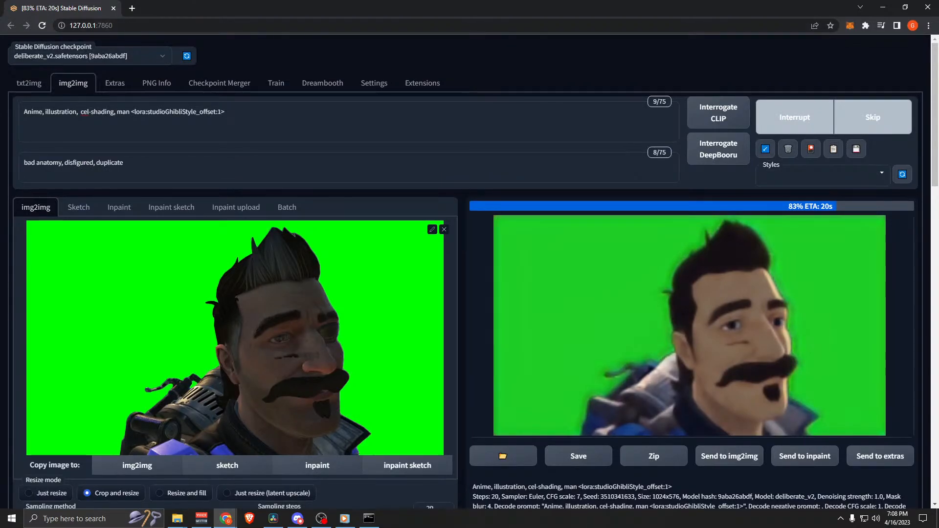
# Step: Open 00002-3510341633.png, compare it side by side with the newly generated frame, and close the viewer
pyautogui.press('super+e')
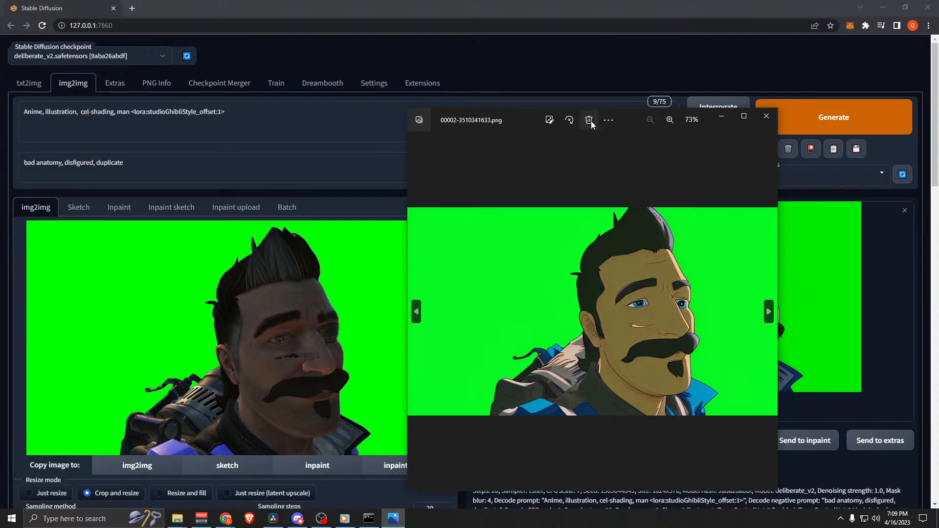
pyautogui.moveTo(643, 122); pyautogui.dragTo(333, 44)
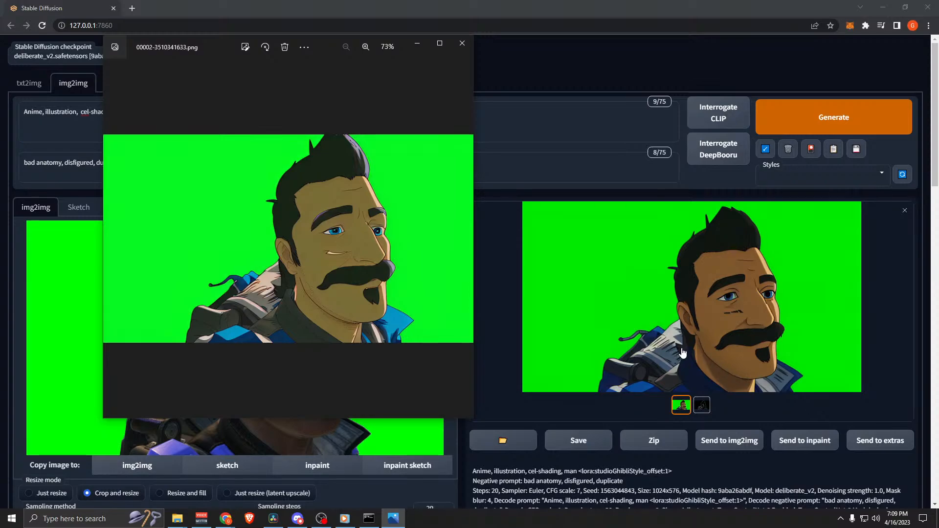
pyautogui.click(464, 51)
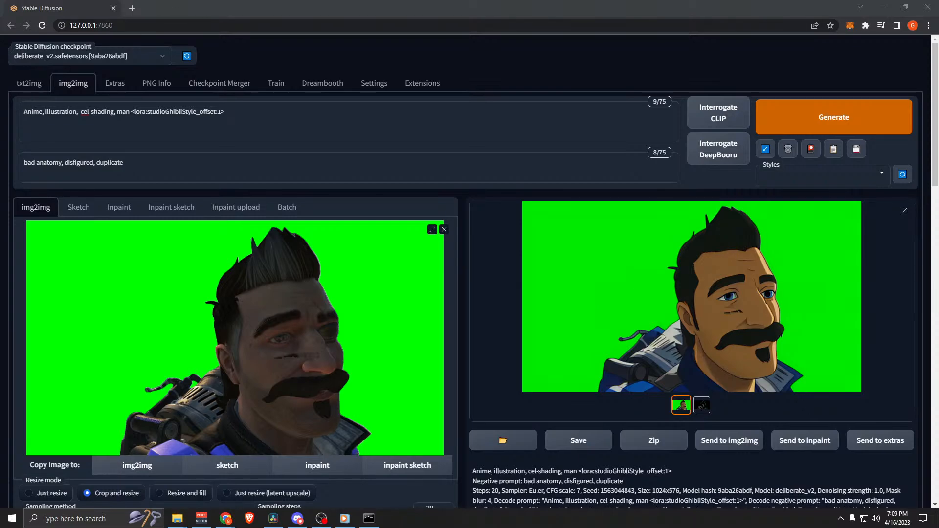
# Step: Switch to DaVinci Resolve, move the short Video 2 clip onto the matching Video 1 clip, and place the playhead at the following clip's start
pyautogui.click(118, 9)
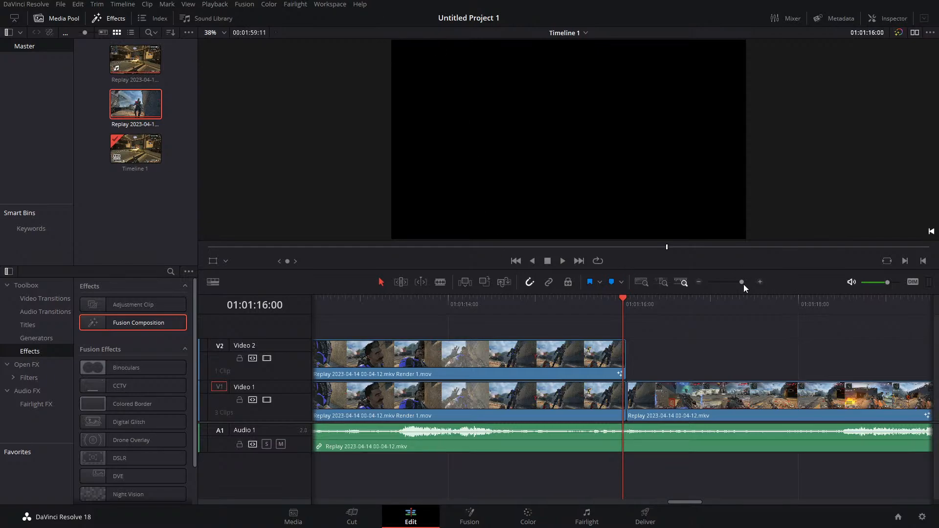
pyautogui.moveTo(742, 282); pyautogui.dragTo(735, 283)
pyautogui.moveTo(627, 304); pyautogui.dragTo(665, 303)
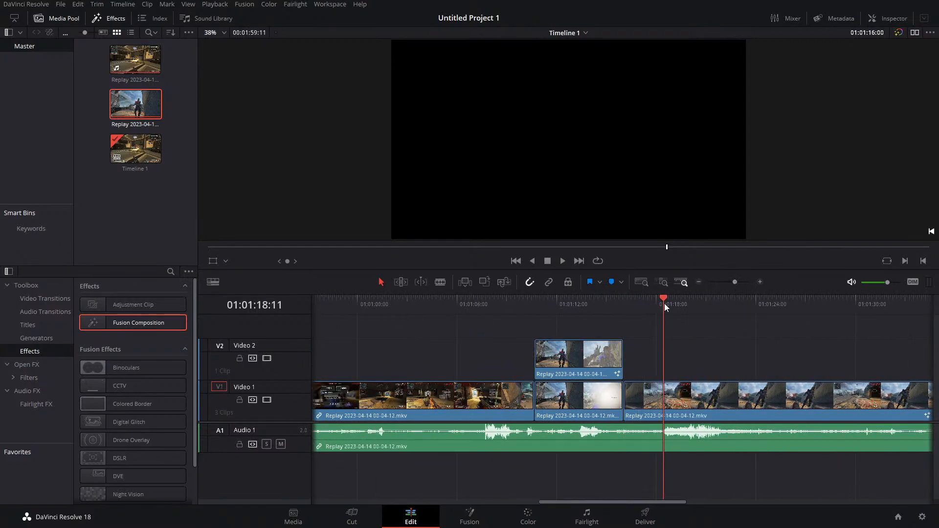
pyautogui.moveTo(735, 283); pyautogui.dragTo(729, 281)
pyautogui.moveTo(577, 354); pyautogui.dragTo(577, 395)
pyautogui.press('Up')
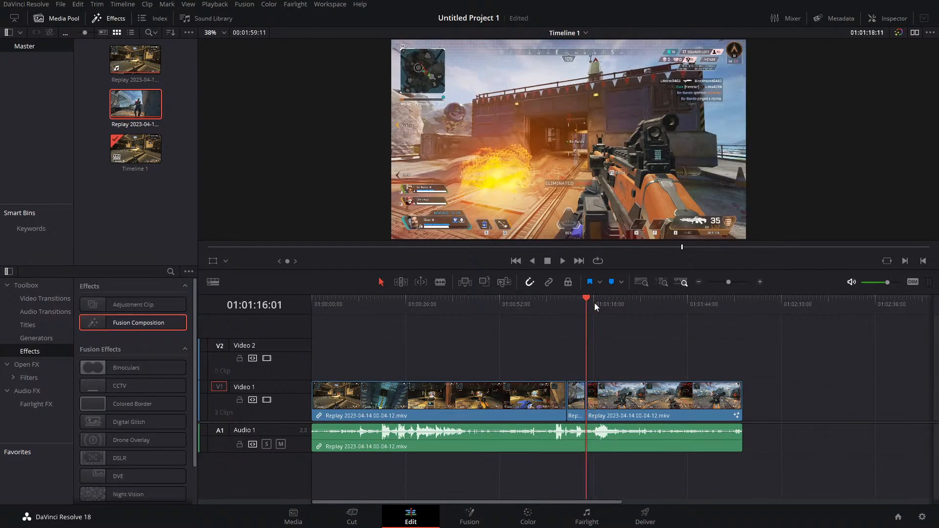
# Step: Create a new empty timeline named Timeline 2 using the project settings
pyautogui.moveTo(594, 303); pyautogui.dragTo(678, 300)
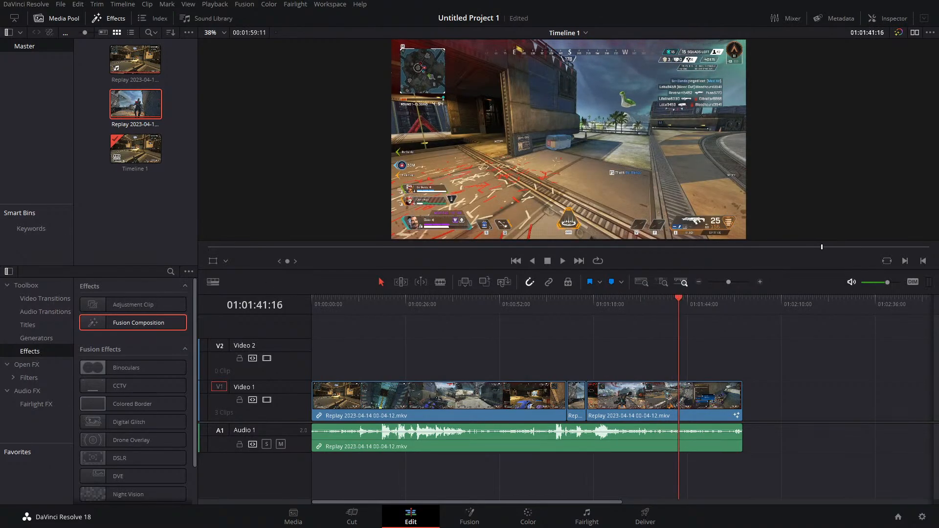
pyautogui.rightClick(154, 226)
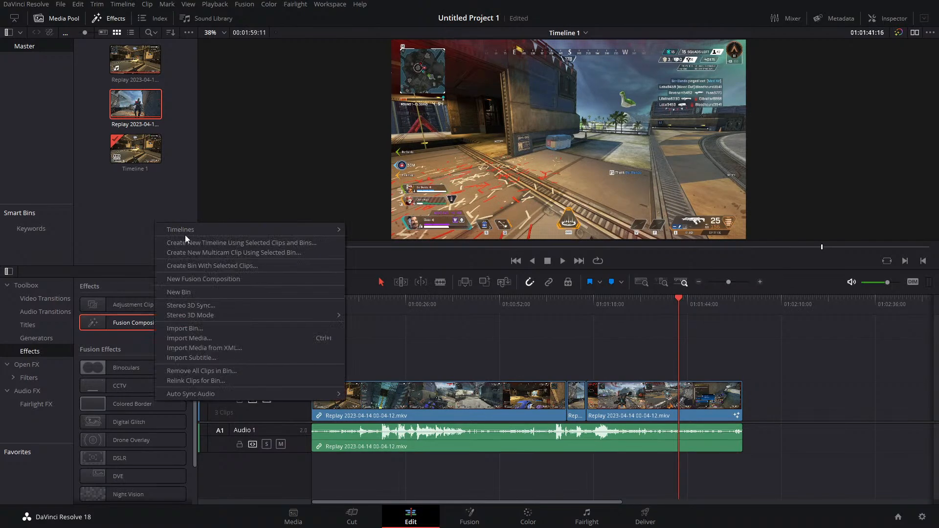
pyautogui.moveTo(230, 227)
pyautogui.click(398, 231)
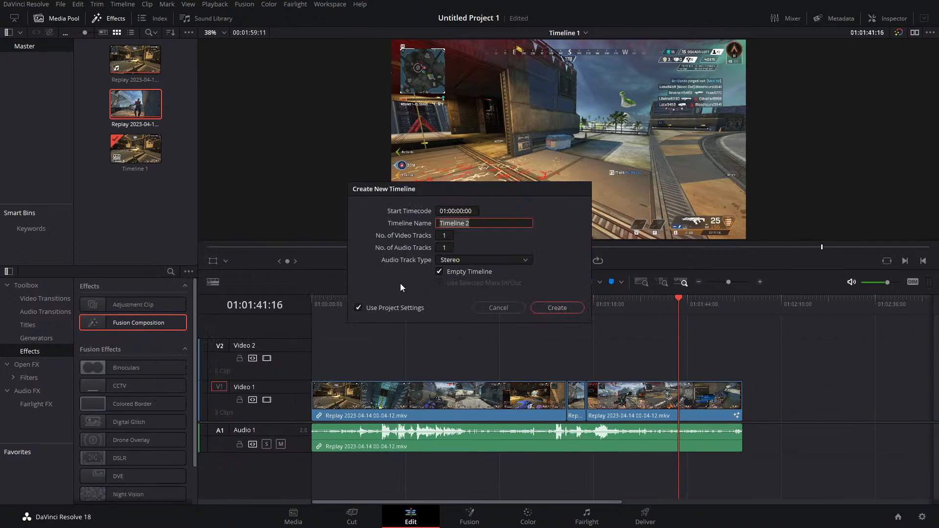
pyautogui.click(548, 308)
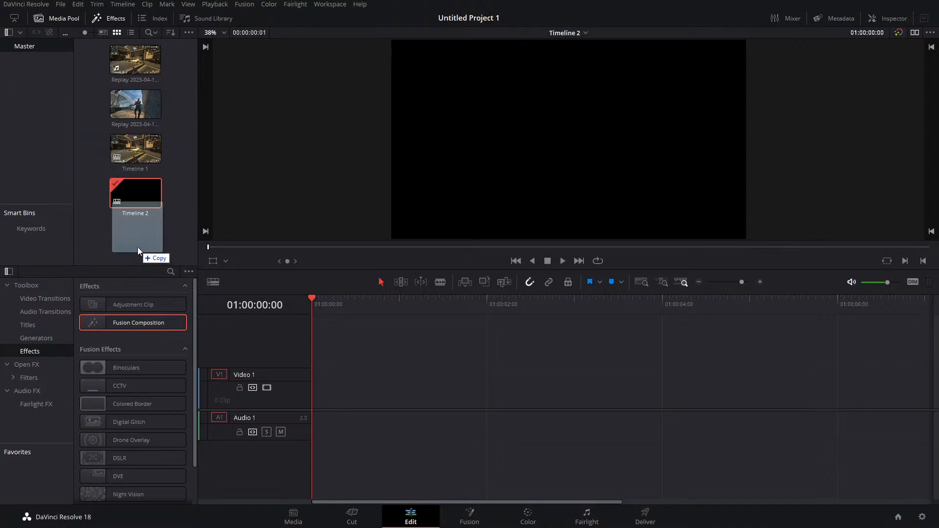
# Step: Import dynamic street movement.mp4 into the media pool and place it at the start of Video 1 in Timeline 2
pyautogui.moveTo(137, 248); pyautogui.dragTo(136, 246)
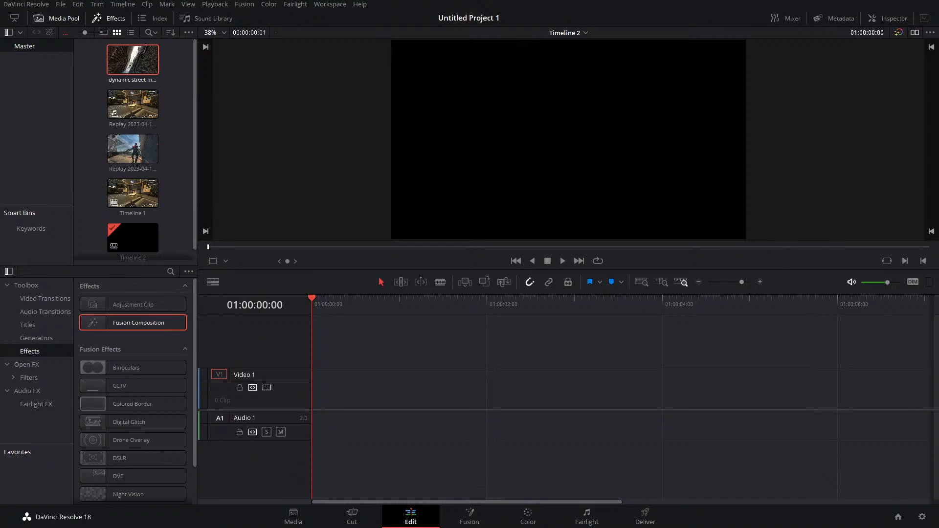
pyautogui.moveTo(133, 59); pyautogui.dragTo(315, 391)
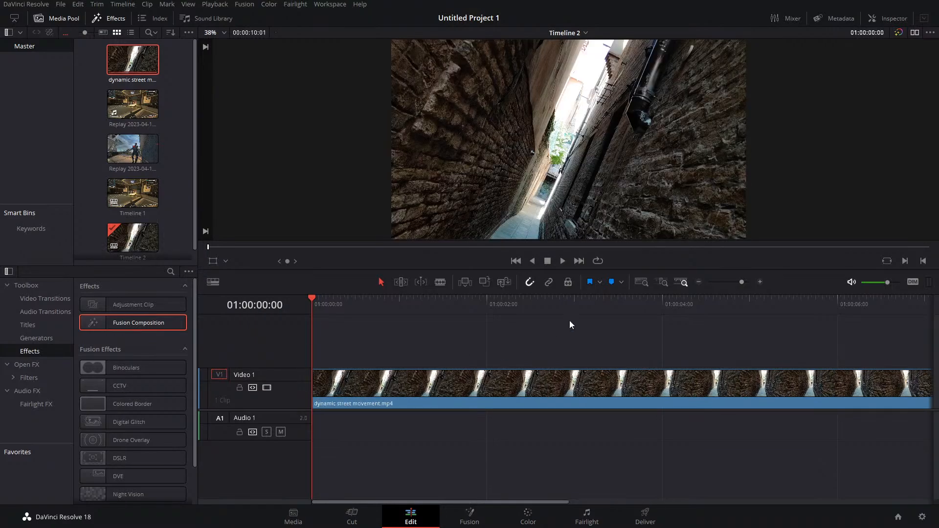
pyautogui.moveTo(742, 283); pyautogui.dragTo(737, 283)
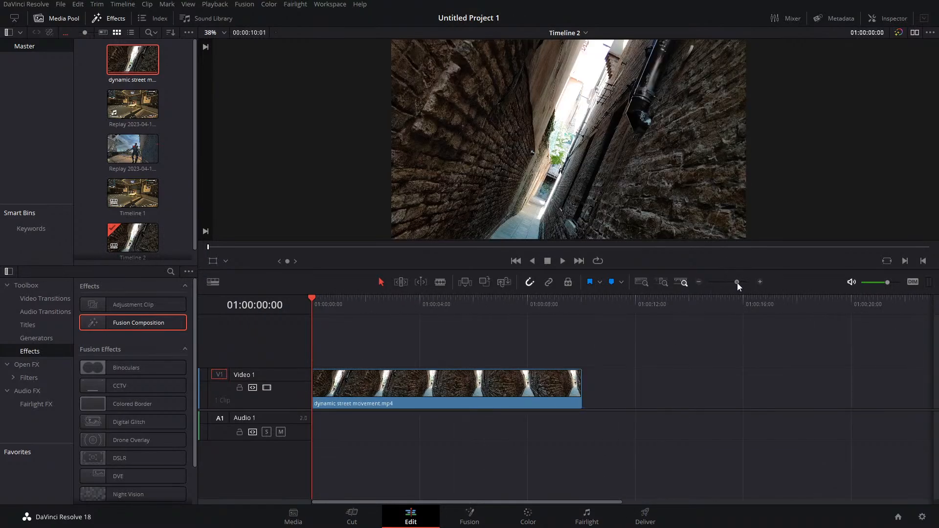
# Step: Check the street clip's node setup, transform properties and file information such as frame rate and resolution
pyautogui.click(467, 514)
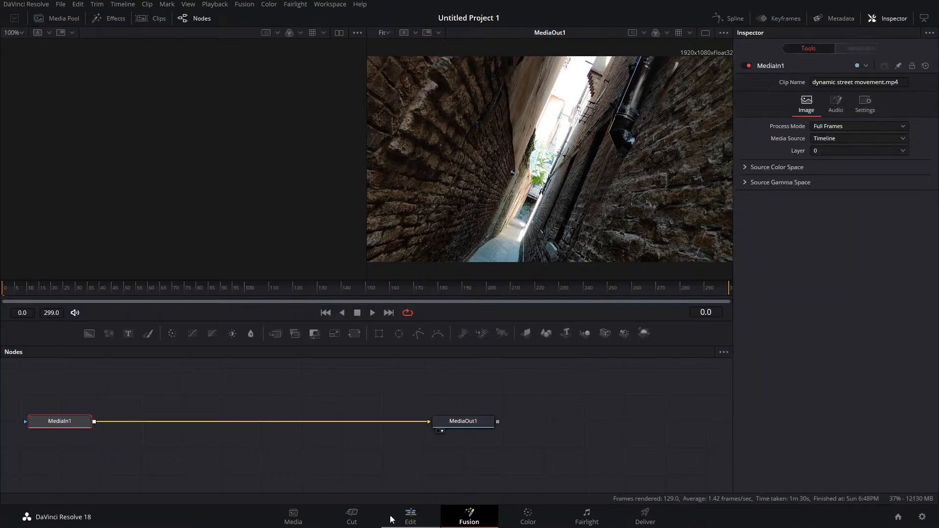
pyautogui.click(410, 515)
pyautogui.click(489, 390)
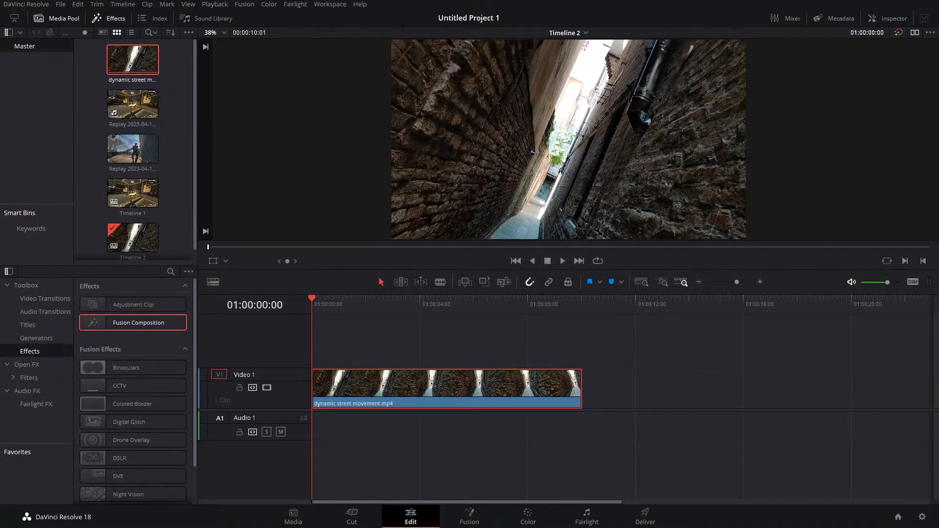
pyautogui.click(894, 18)
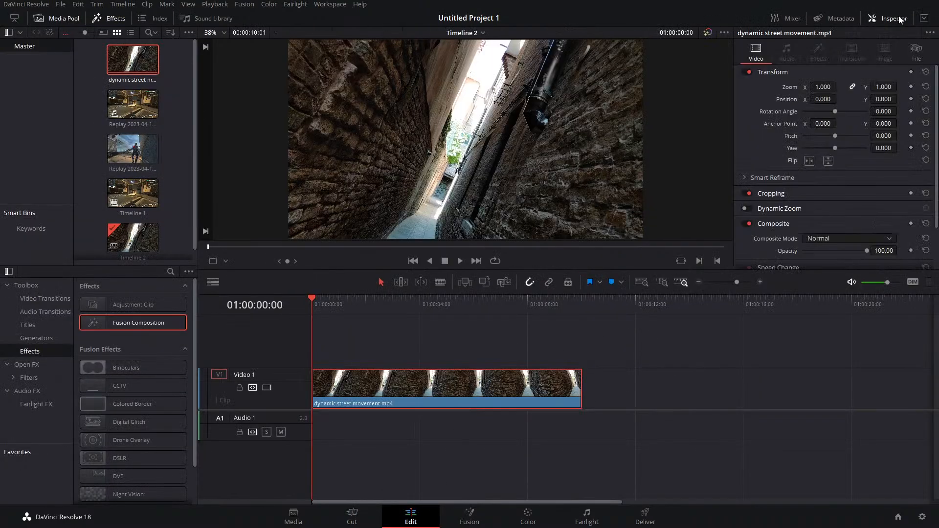
pyautogui.click(909, 52)
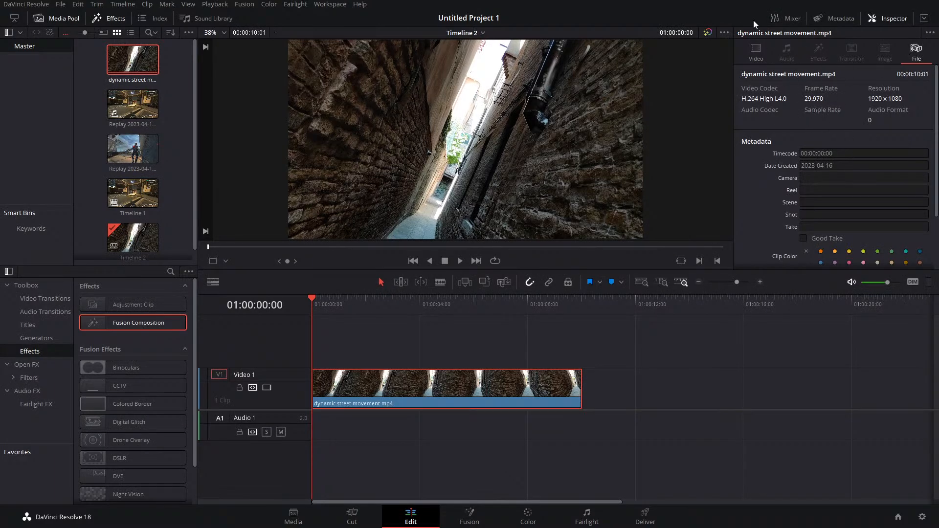
pyautogui.click(758, 56)
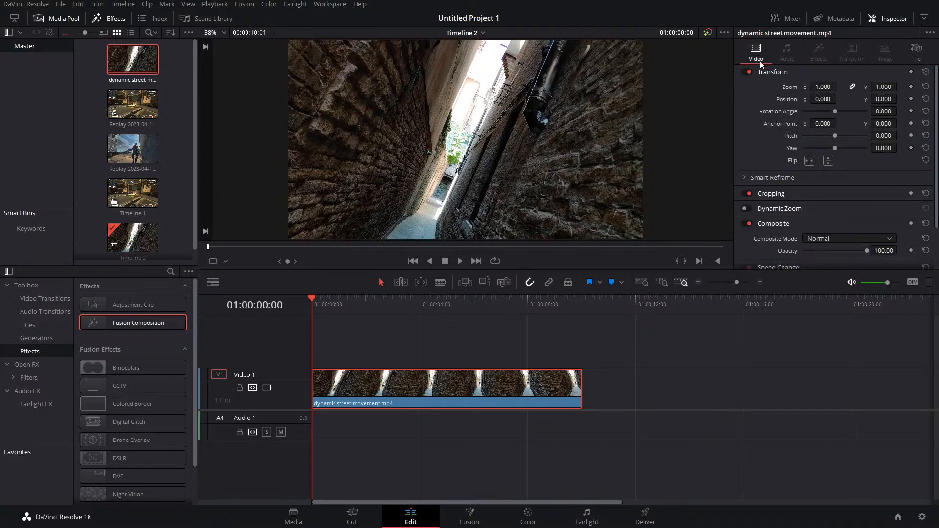
# Step: Convert the street clip on Video 1 into a Fusion clip and open it on the Fusion page
pyautogui.rightClick(391, 385)
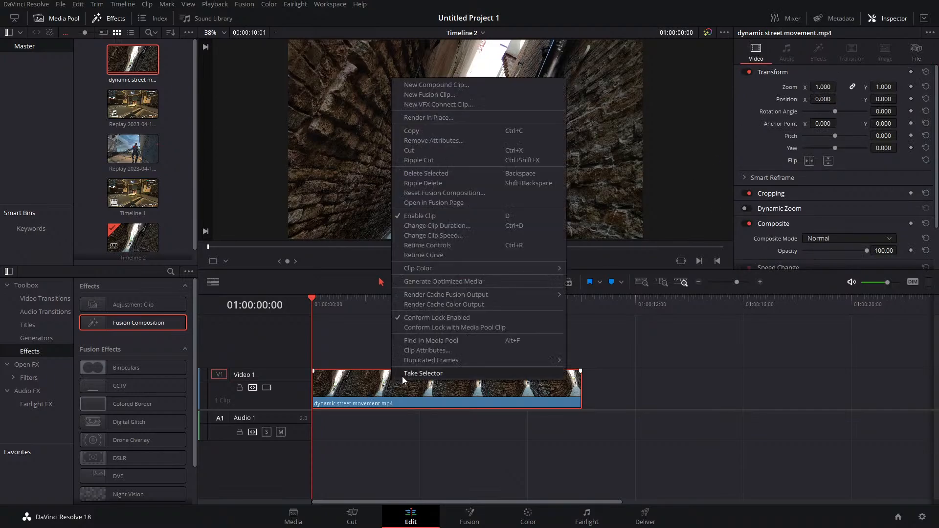
pyautogui.click(465, 95)
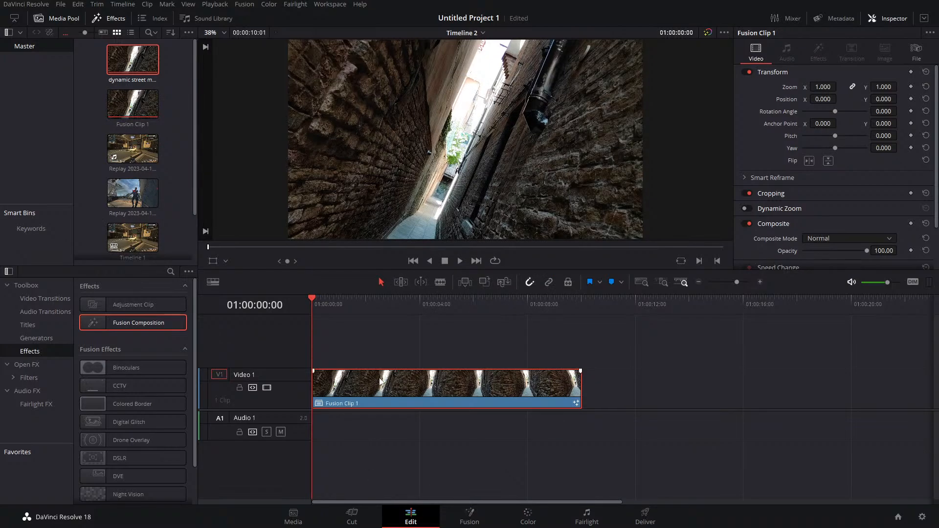
pyautogui.click(479, 514)
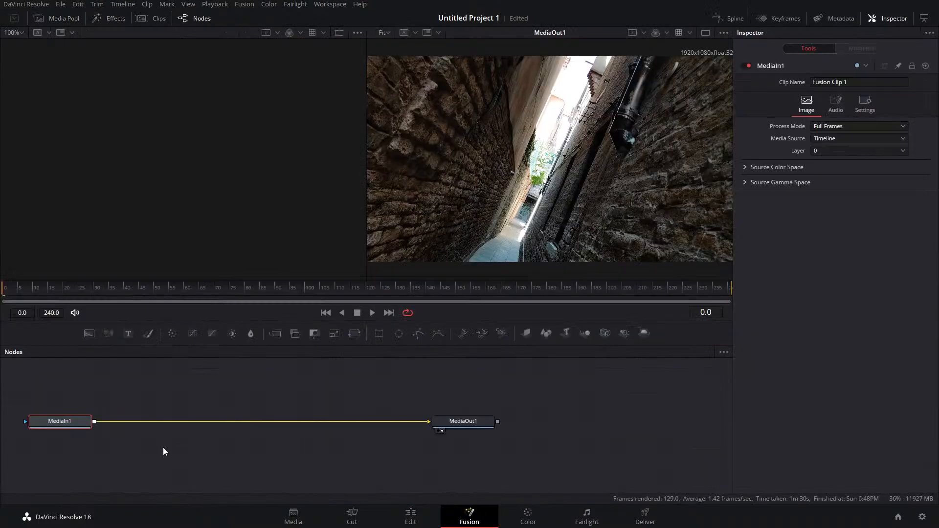
# Step: Add a Planar Tracker node between MediaIn1 and MediaOut1
pyautogui.hotkey('shift', 'space')
pyautogui.write('save')
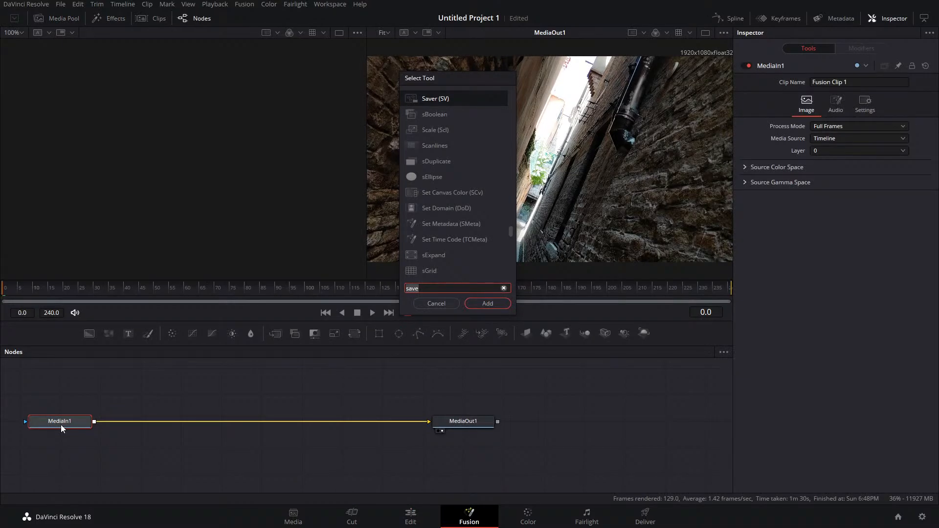
pyautogui.press('BackSpace')
pyautogui.press('BackSpace')
pyautogui.press('BackSpace')
pyautogui.press('BackSpace')
pyautogui.write('plan')
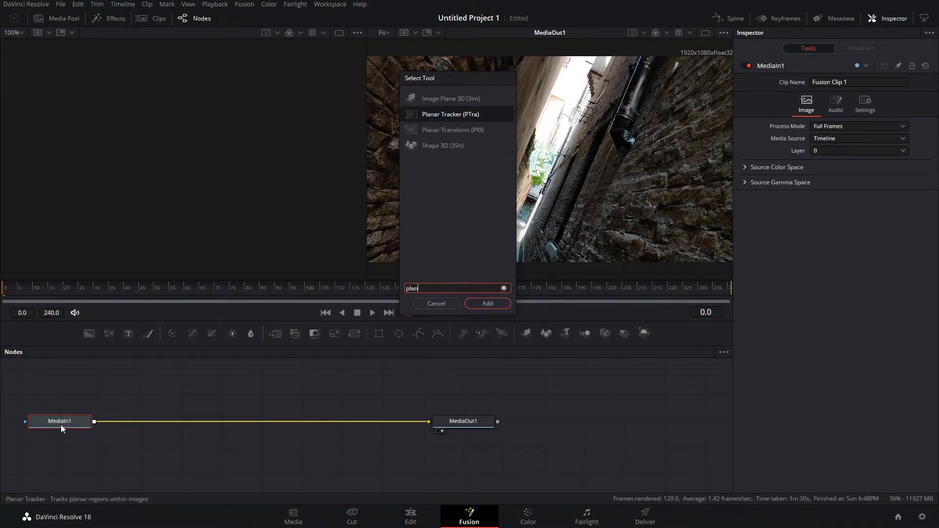
pyautogui.press('Return')
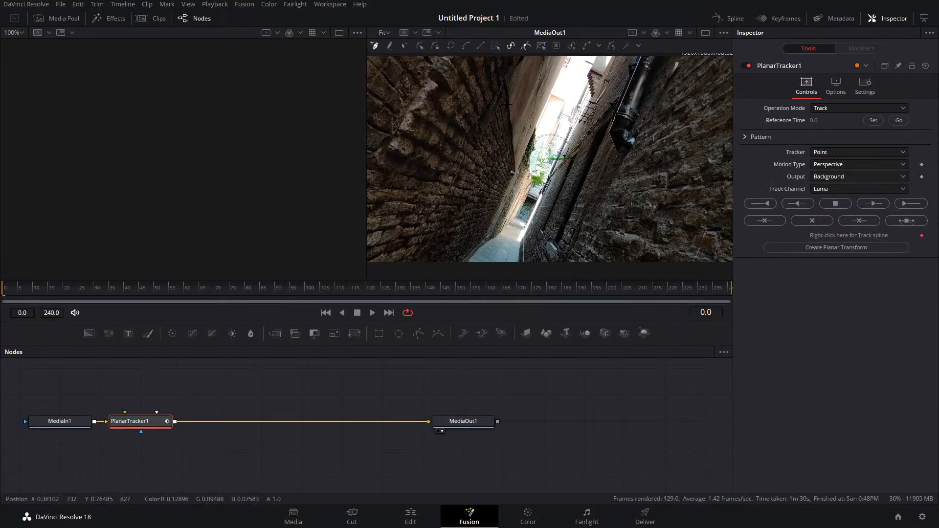
# Step: Outline the brick wall on the alley's left side with a closed polygon as the planar tracking pattern
pyautogui.click(508, 98)
pyautogui.click(511, 146)
pyautogui.click(514, 170)
pyautogui.click(485, 241)
pyautogui.click(464, 252)
pyautogui.click(405, 233)
pyautogui.click(464, 134)
pyautogui.click(493, 86)
pyautogui.click(508, 98)
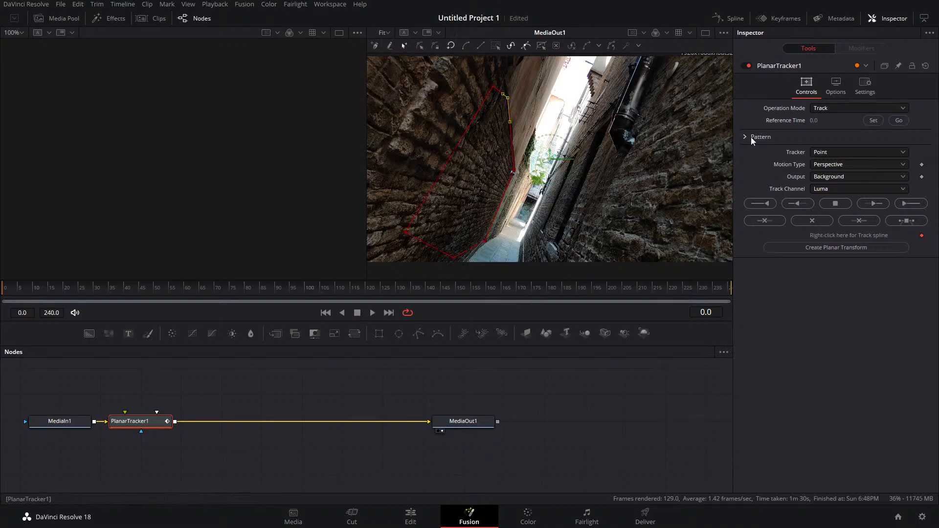
# Step: Set the planar tracker's type to Hybrid Point/Area and its trail length to 3
pyautogui.click(823, 154)
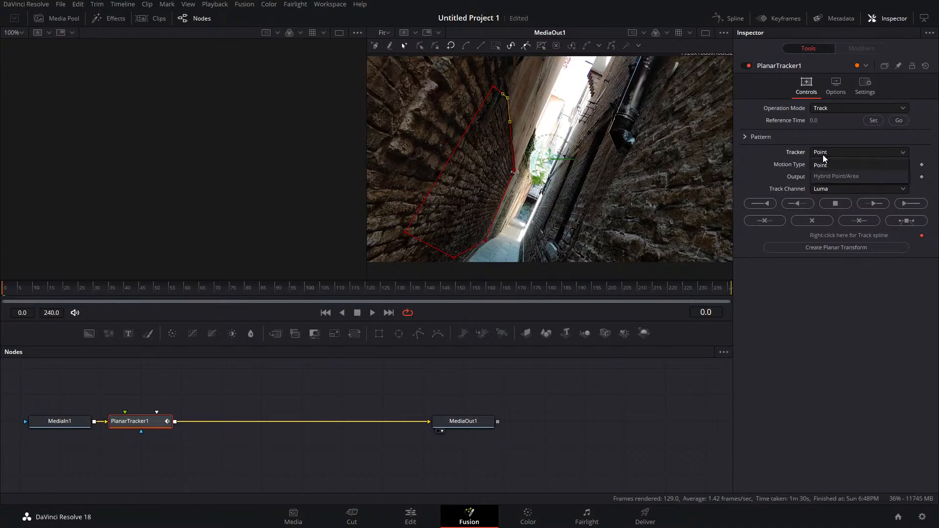
pyautogui.click(821, 177)
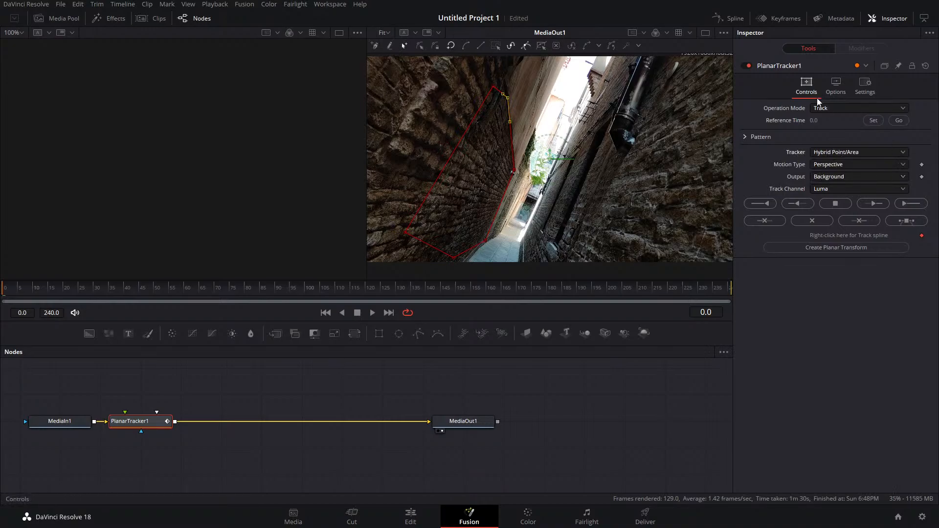
pyautogui.click(834, 91)
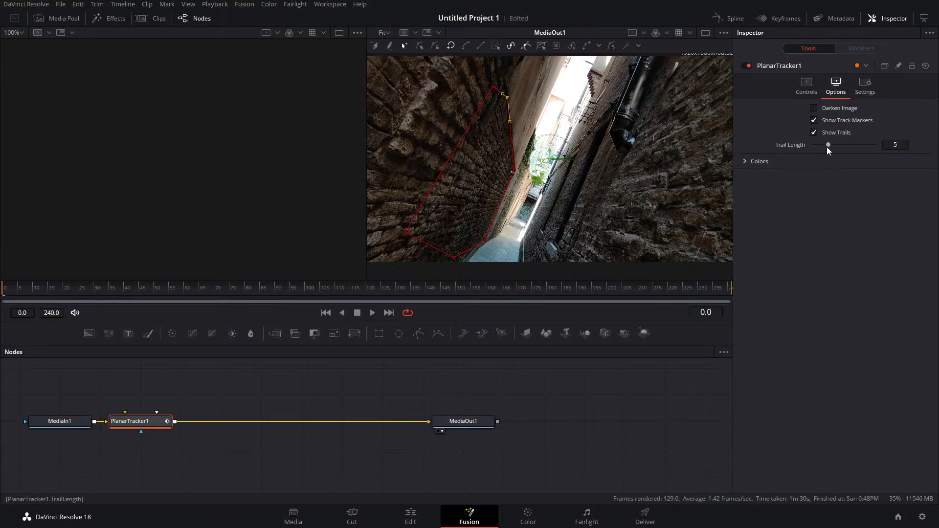
pyautogui.moveTo(828, 146); pyautogui.dragTo(822, 146)
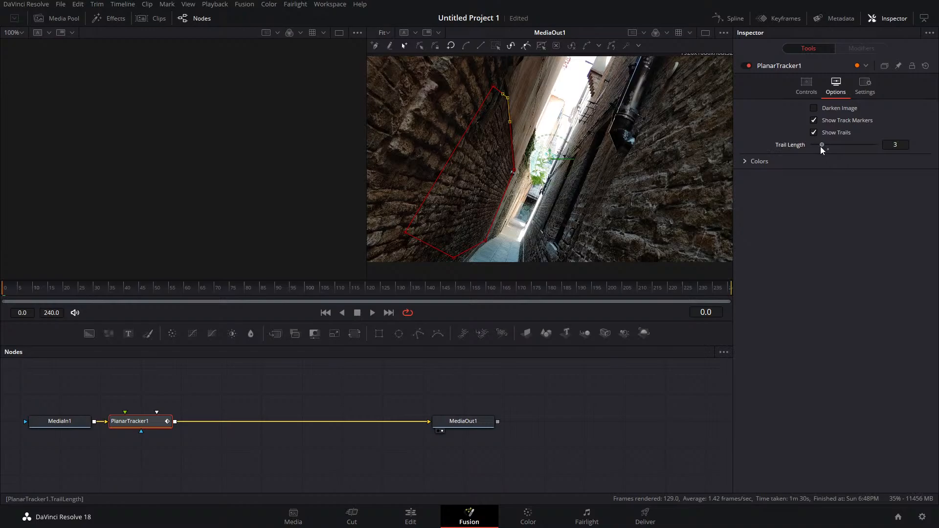
pyautogui.click(807, 87)
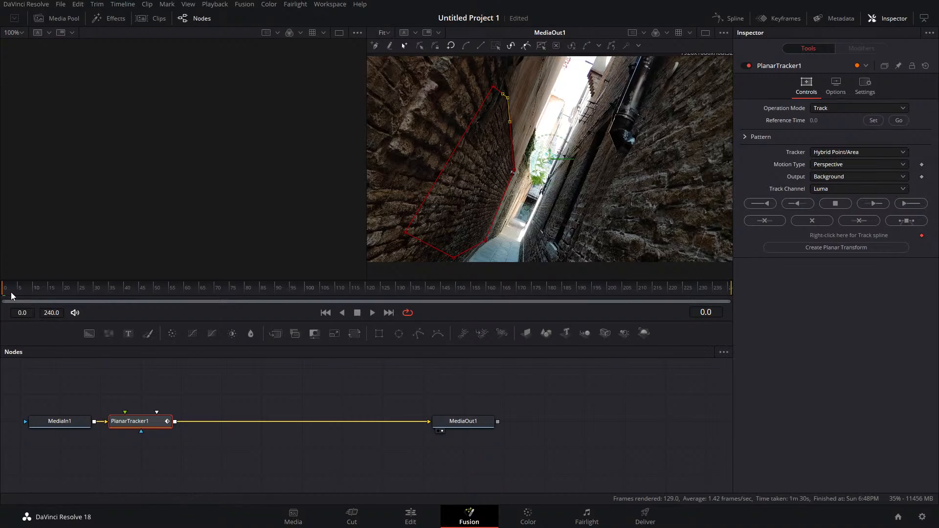
# Step: Try frame 39 as the planar tracker's reference time, and go back to frame 0
pyautogui.moveTo(12, 292); pyautogui.dragTo(120, 291)
pyautogui.click(875, 121)
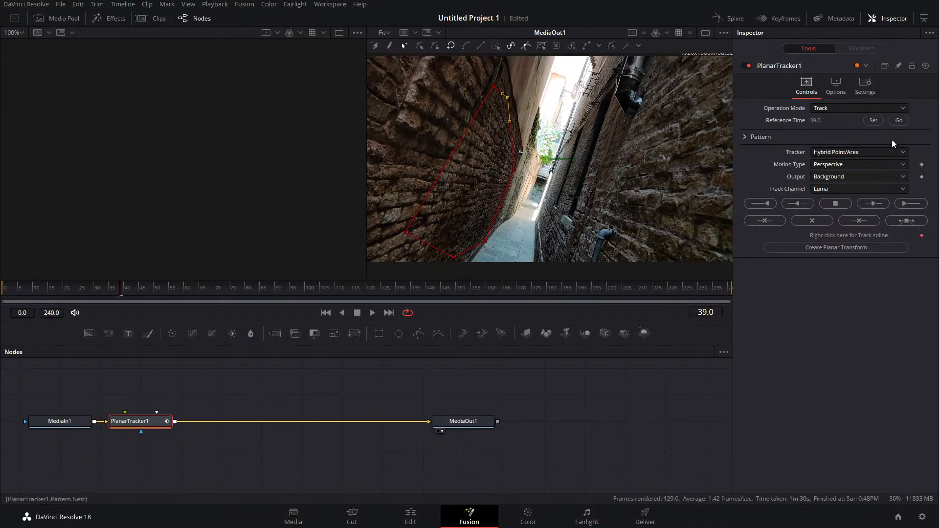
pyautogui.click(899, 120)
pyautogui.click(900, 120)
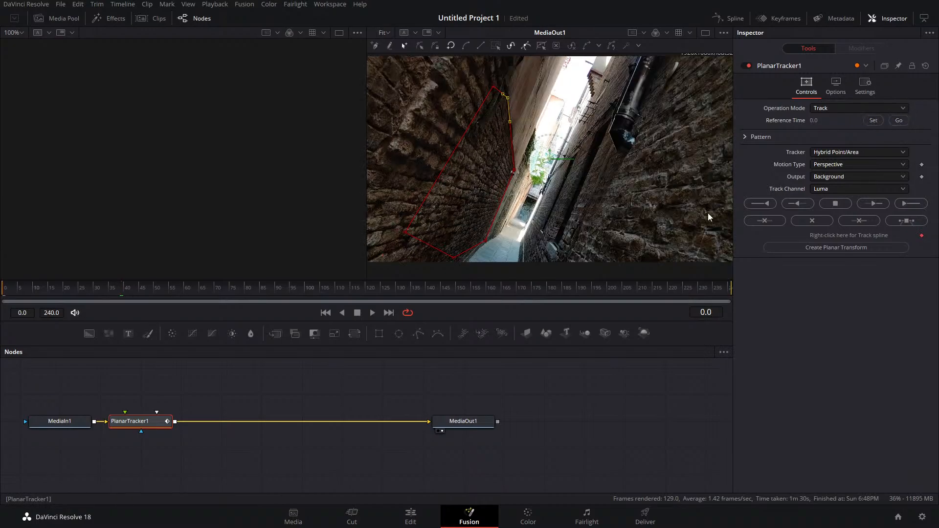
# Step: Track the wall pattern forward to the last frame and review the track at frame 98 in a single viewer
pyautogui.click(905, 206)
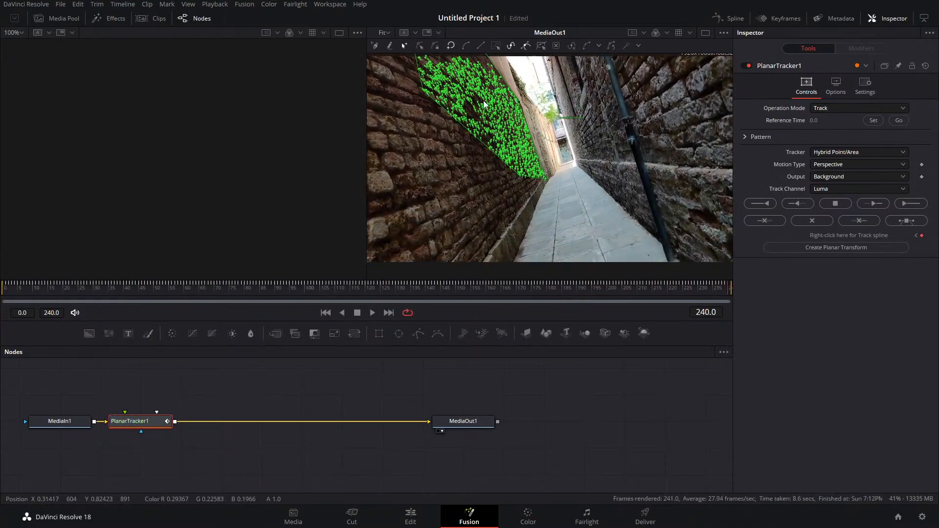
pyautogui.scroll(2, 488, 123)
pyautogui.scroll(4, 488, 124)
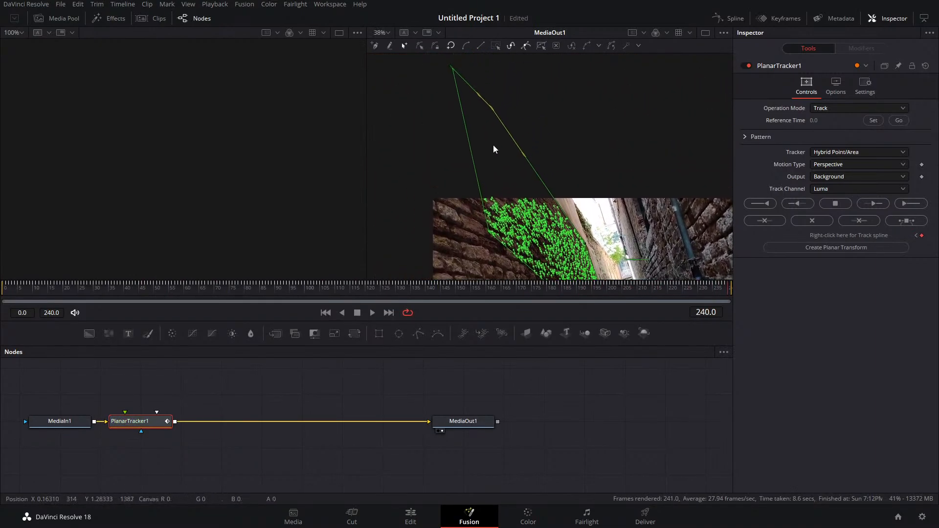
pyautogui.scroll(1, 453, 73)
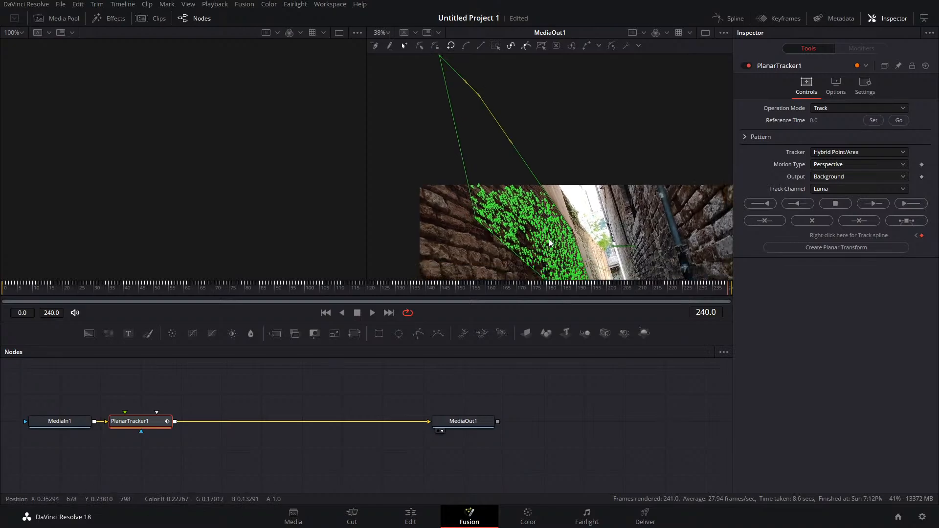
pyautogui.scroll(-4, 521, 211)
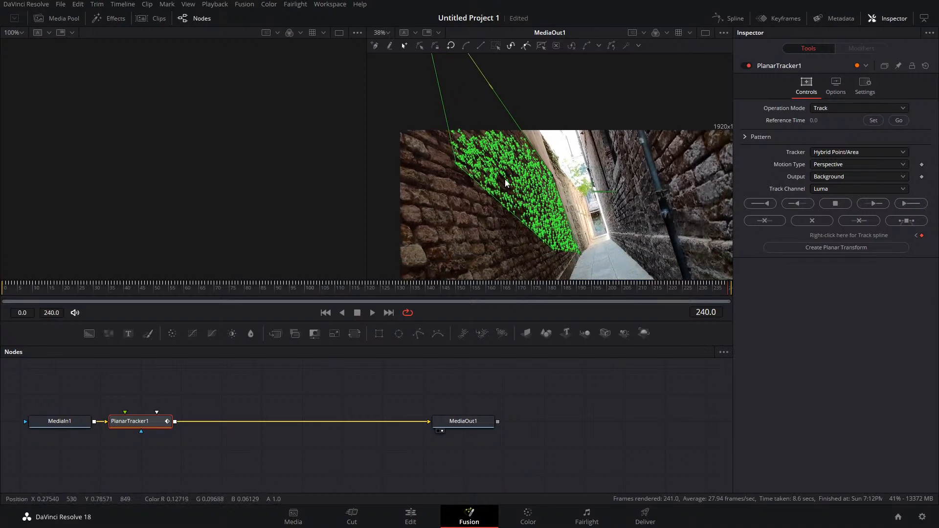
pyautogui.click(476, 296)
pyautogui.moveTo(475, 295); pyautogui.dragTo(301, 316)
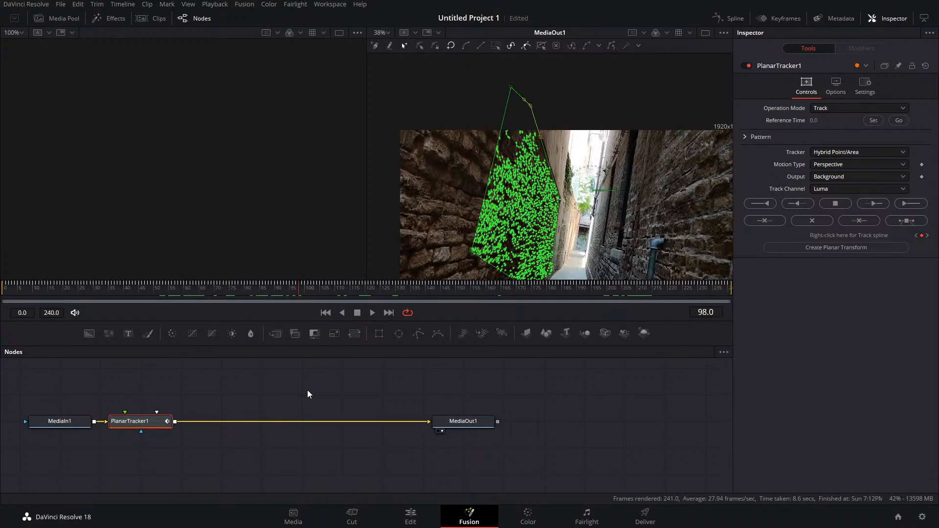
pyautogui.click(705, 33)
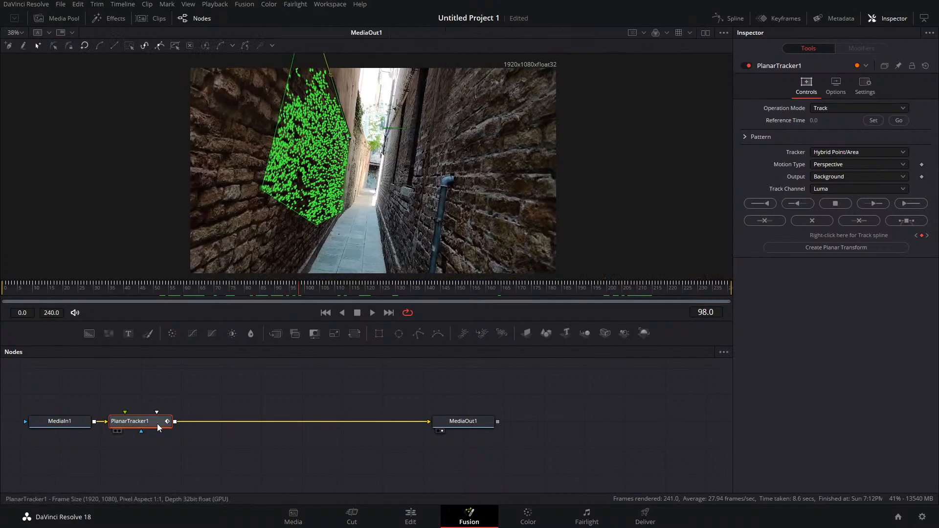
# Step: Move PlanarTracker1 farther from MediaIn1, add a Text+ node above it, and reselect the tracker
pyautogui.moveTo(144, 429); pyautogui.dragTo(184, 430)
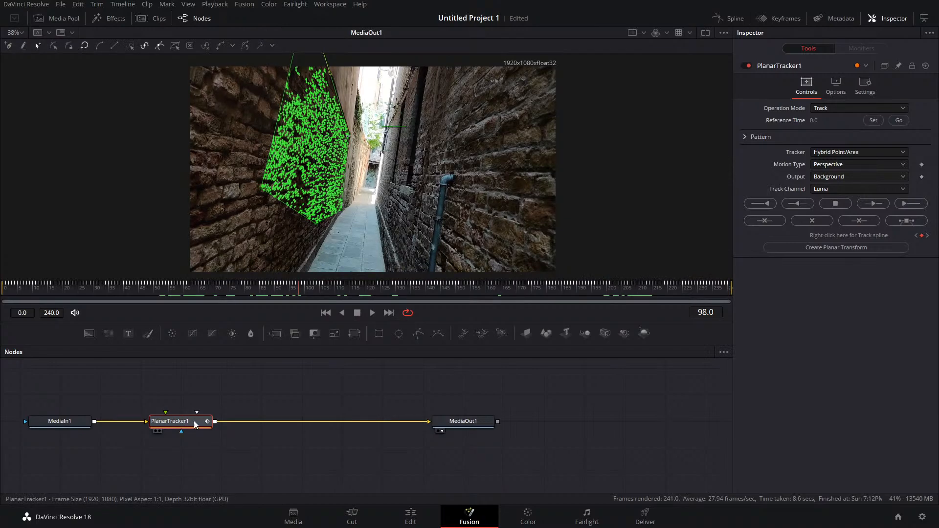
pyautogui.moveTo(129, 337); pyautogui.dragTo(193, 394)
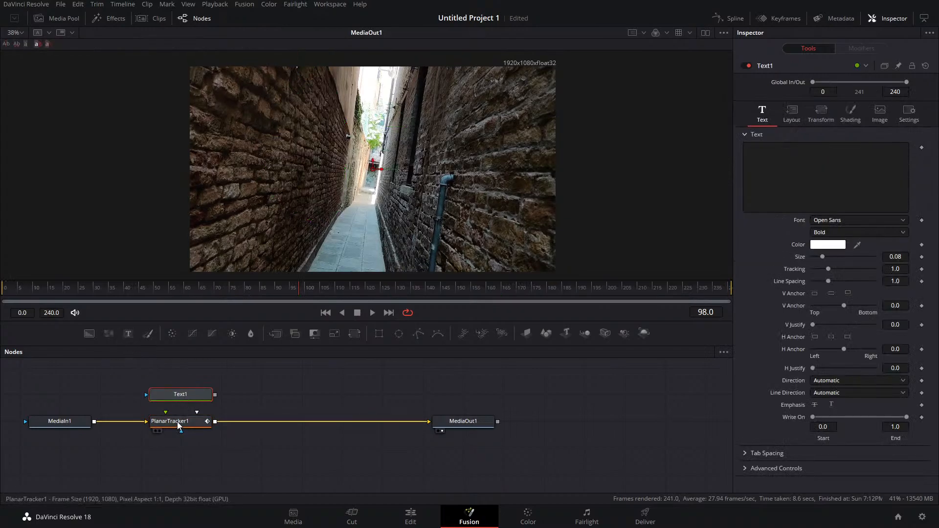
pyautogui.click(197, 427)
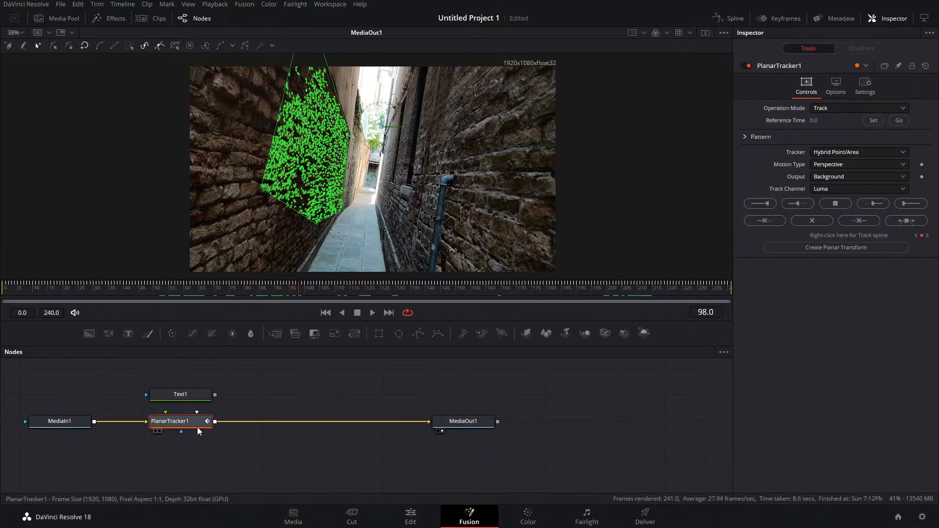
# Step: Switch PlanarTracker1 to Corner Pin mode and fit the pin's corners to the tracked area of the left brick wall
pyautogui.click(836, 110)
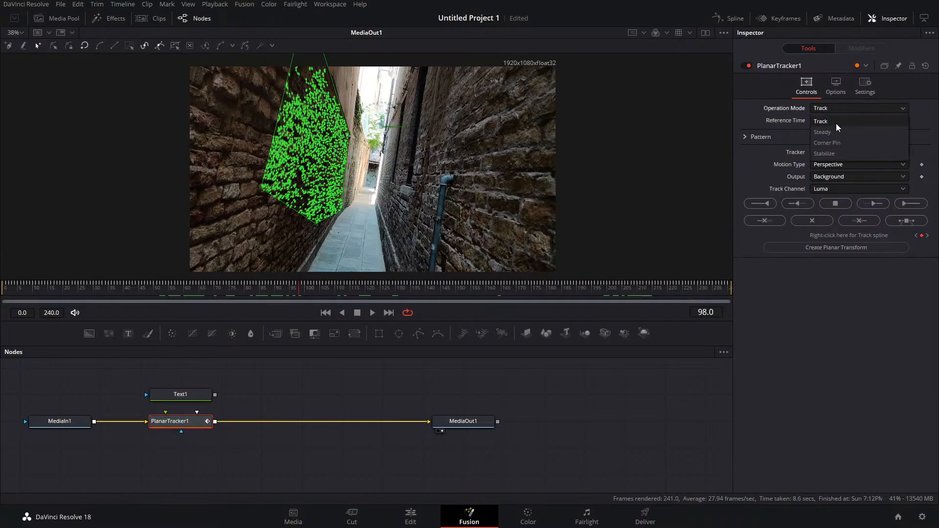
pyautogui.click(826, 143)
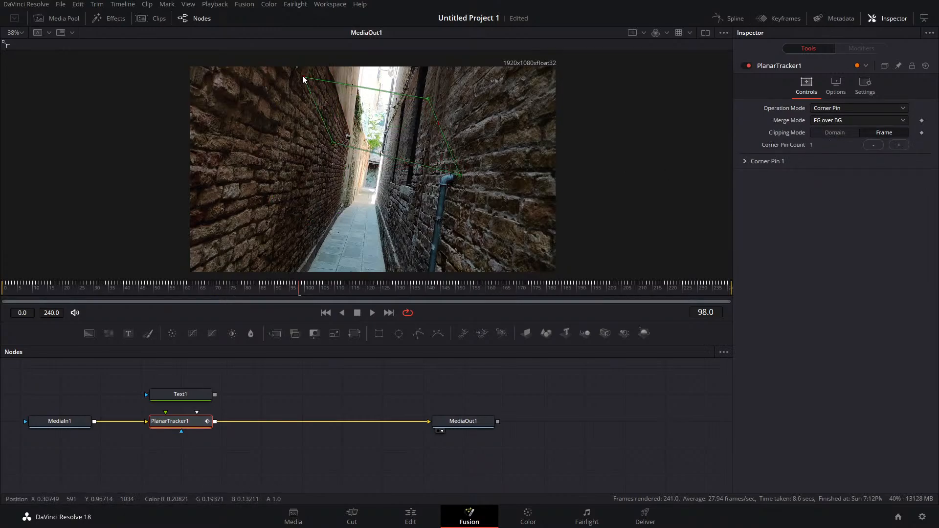
pyautogui.moveTo(303, 79); pyautogui.dragTo(285, 214)
pyautogui.moveTo(460, 174); pyautogui.dragTo(344, 192)
# Step: Raise the Text1 node, connect it to PlanarTracker1's corner pin input, and set the text size to 0.5
pyautogui.moveTo(184, 398); pyautogui.dragTo(184, 381)
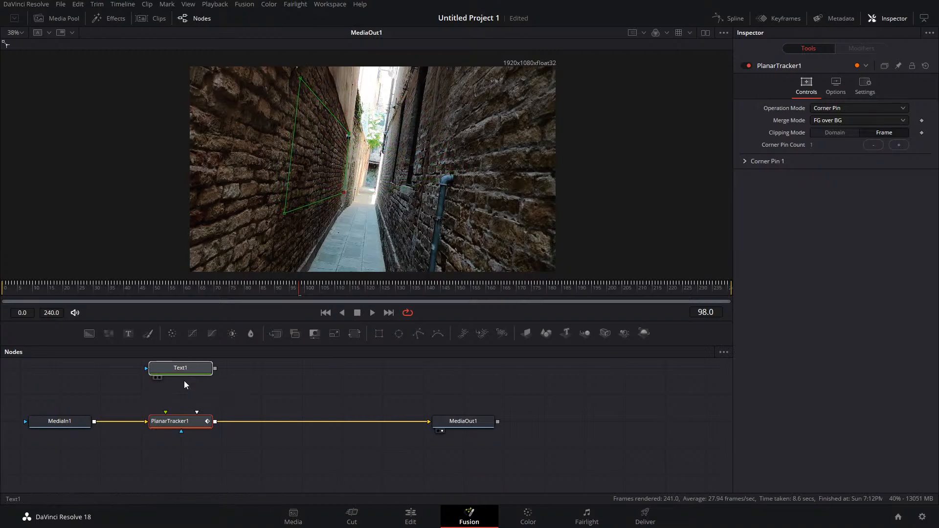
pyautogui.click(187, 369)
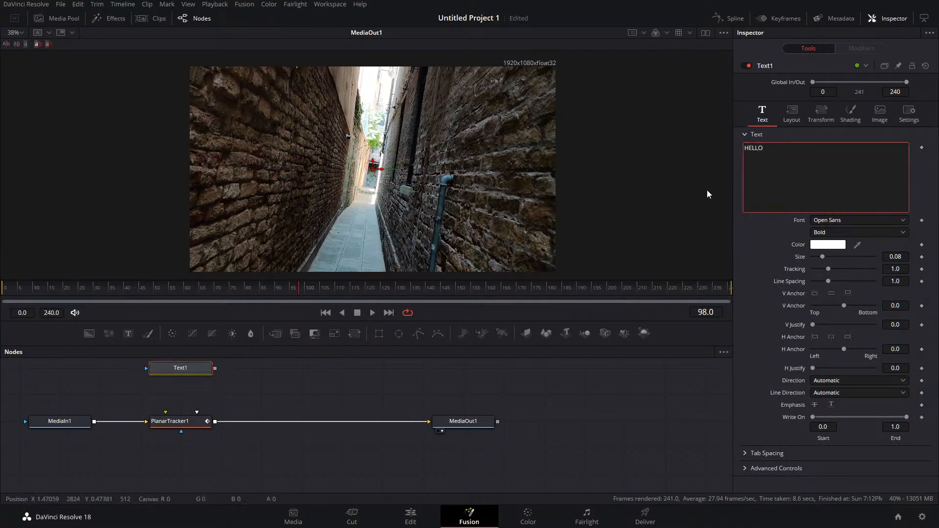
pyautogui.moveTo(216, 368); pyautogui.dragTo(167, 419)
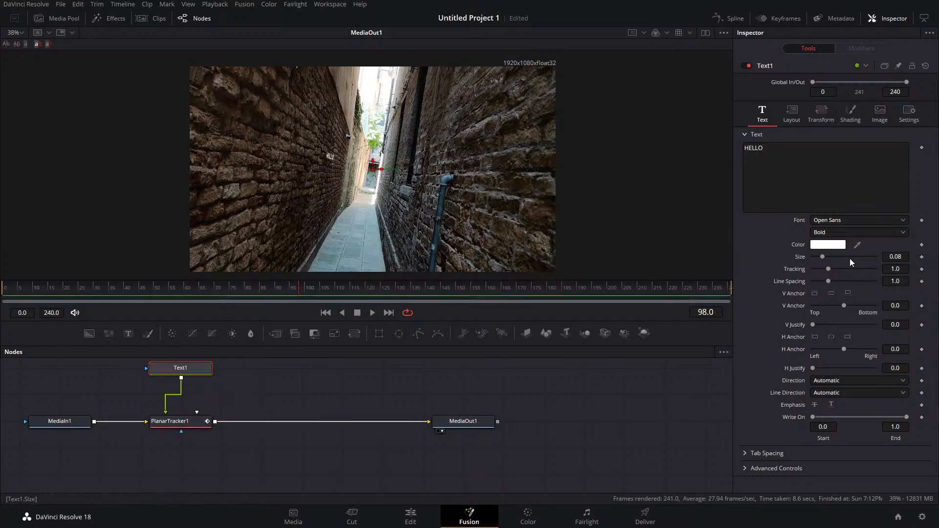
pyautogui.moveTo(822, 257); pyautogui.dragTo(876, 256)
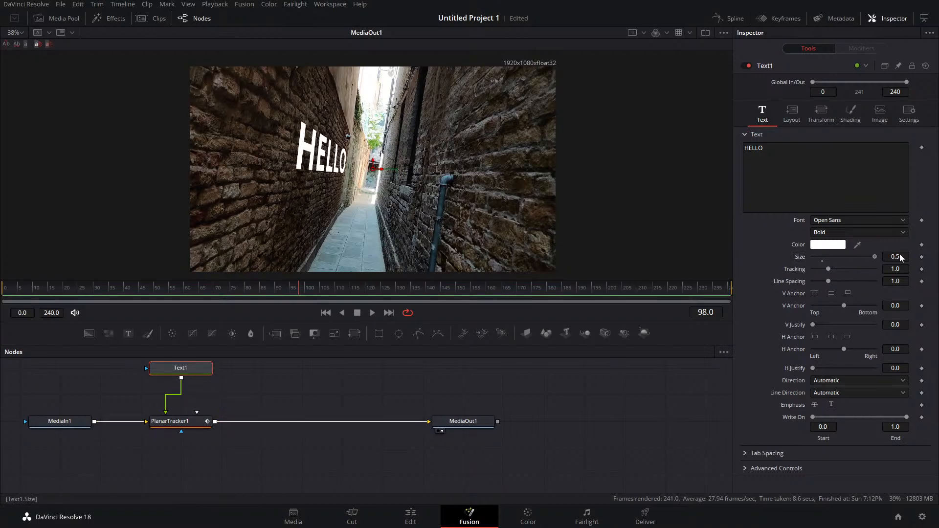
# Step: Try shifting the HELLO text farther left within the corner-pinned area of the wall
pyautogui.click(193, 419)
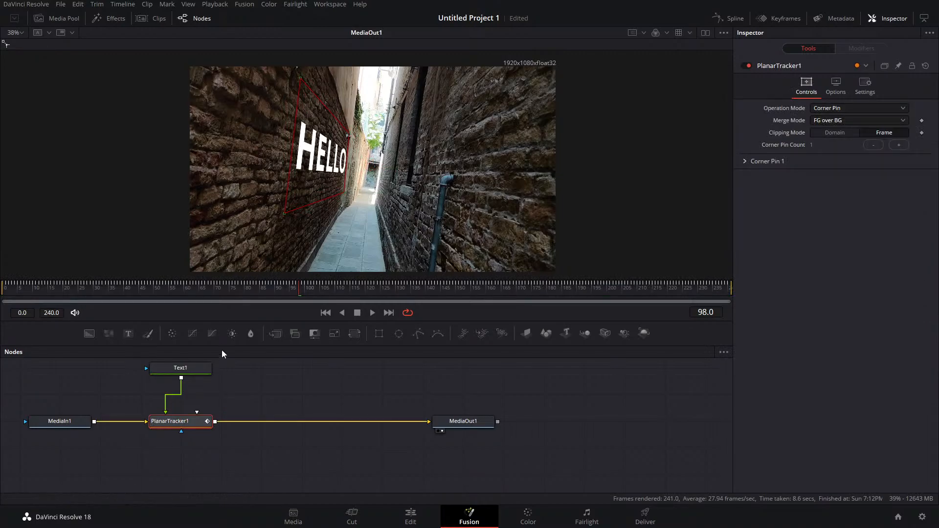
pyautogui.click(188, 370)
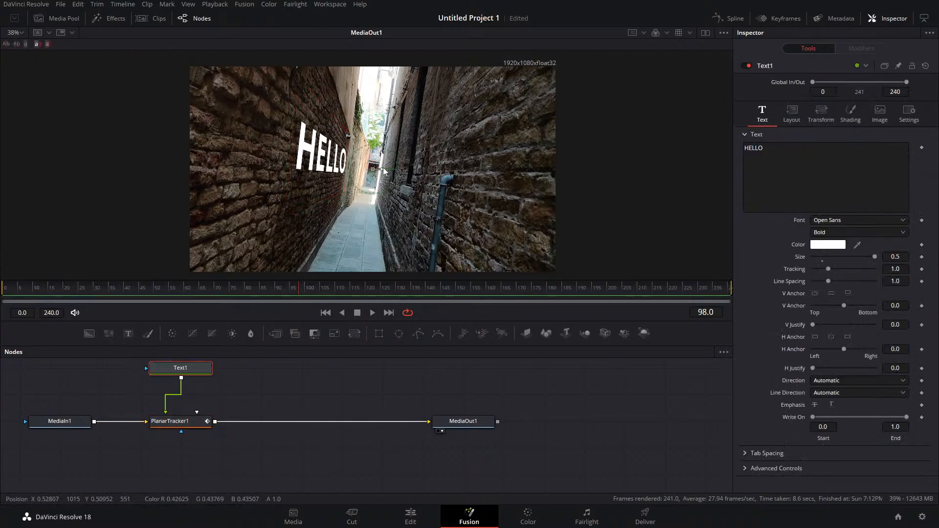
pyautogui.moveTo(374, 169); pyautogui.dragTo(267, 184)
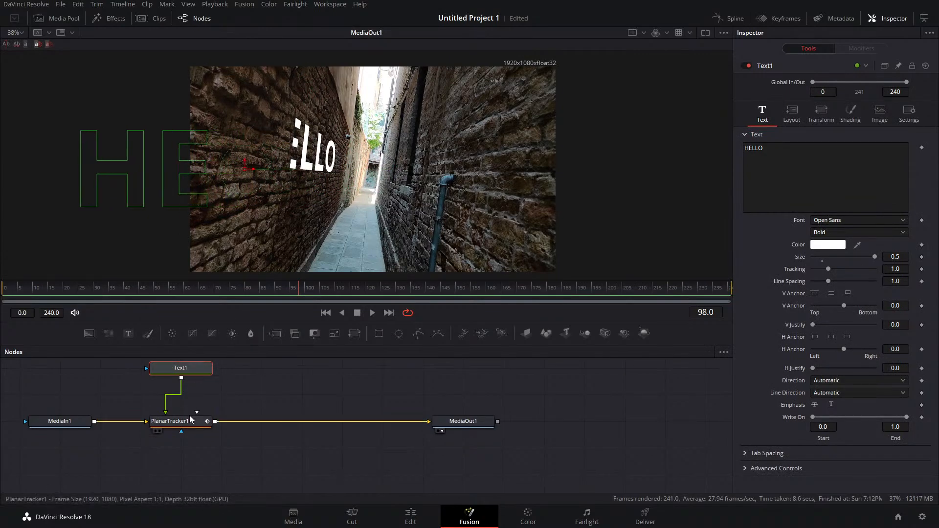
# Step: Return PlanarTracker1's operation mode to Track
pyautogui.click(172, 421)
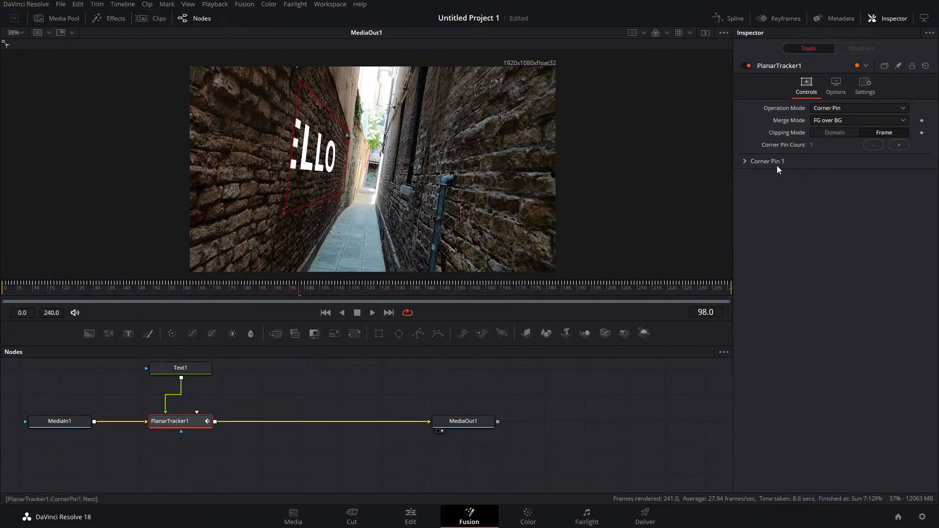
pyautogui.click(835, 109)
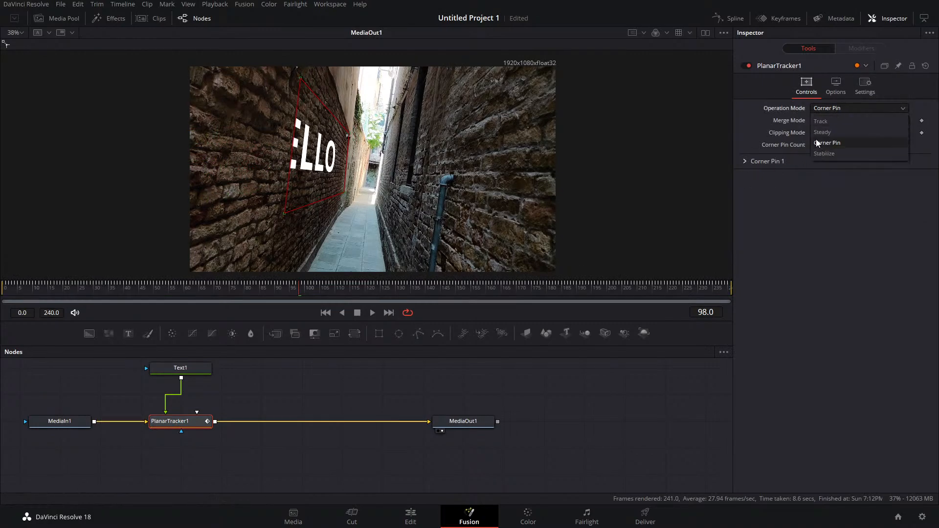
pyautogui.click(822, 121)
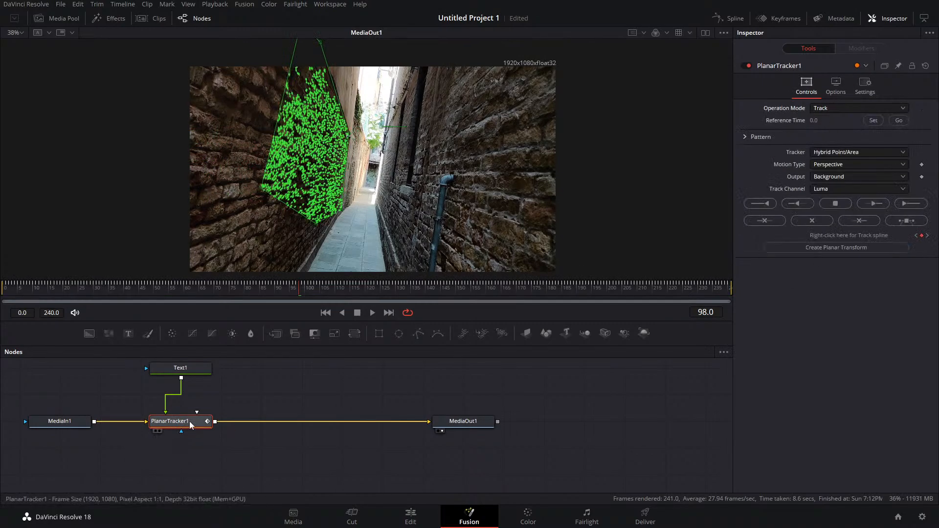
# Step: Reset the HELLO text's layout center to the middle of the frame
pyautogui.scroll(1, 188, 428)
pyautogui.click(180, 379)
pyautogui.click(791, 114)
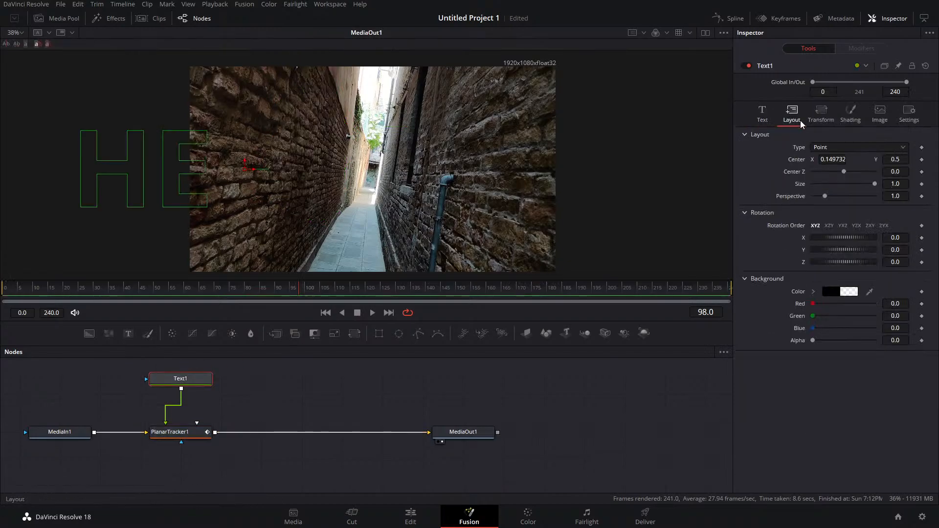
pyautogui.click(767, 119)
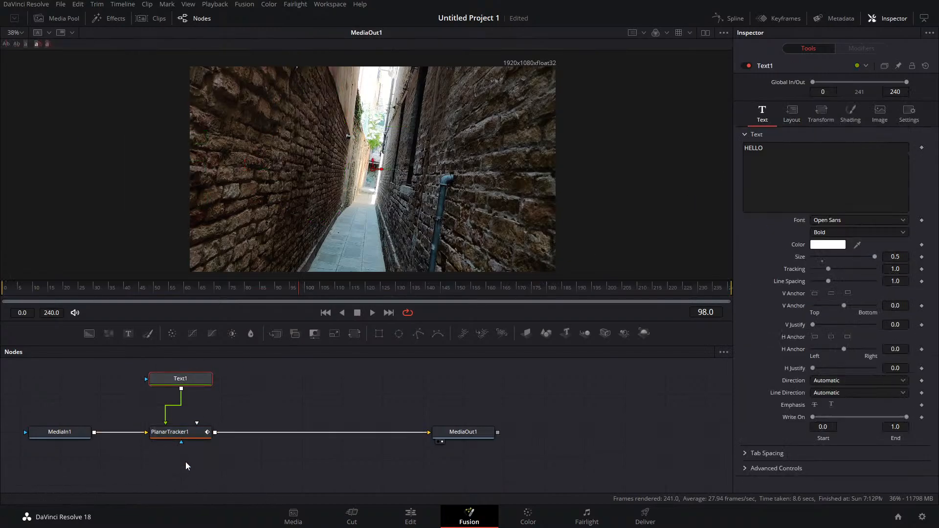
# Step: Create a planar transform from PlanarTracker1, then disconnect Text1 from the tracker and place it above the new node
pyautogui.click(176, 432)
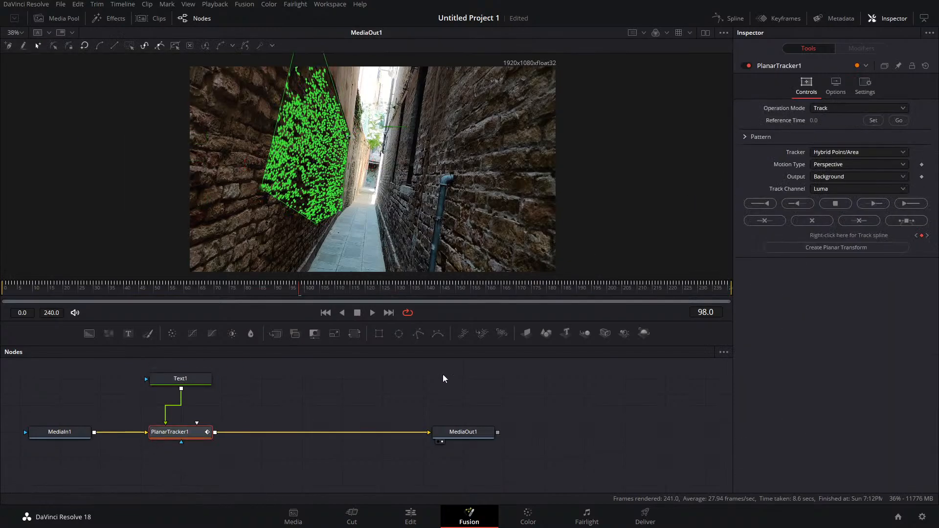
pyautogui.click(831, 252)
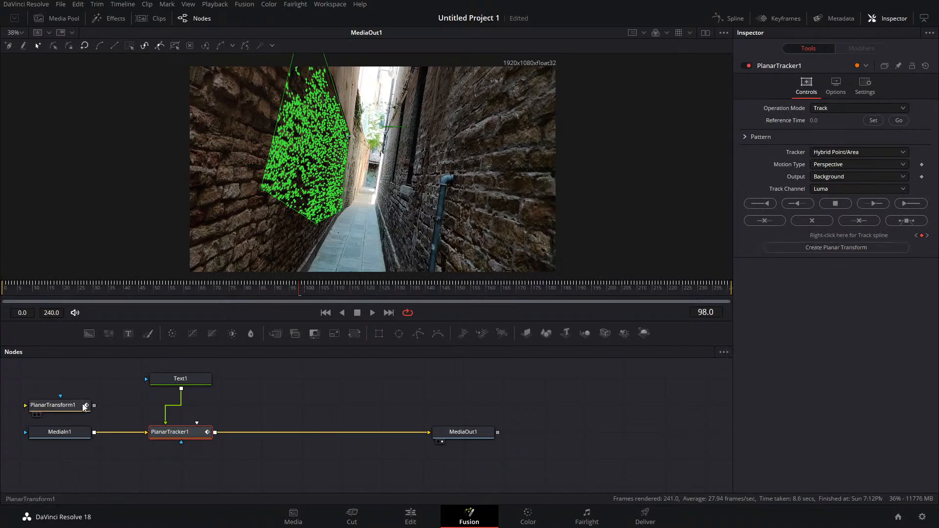
pyautogui.moveTo(52, 406); pyautogui.dragTo(296, 404)
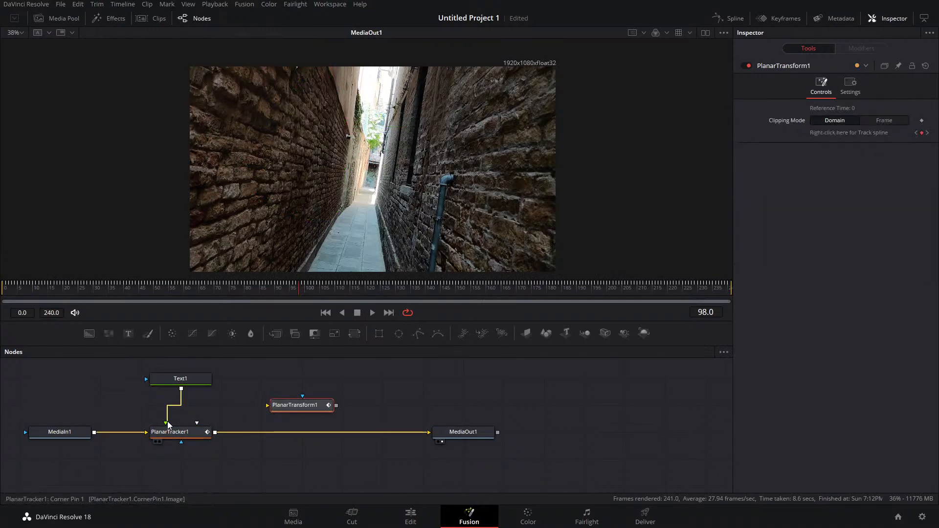
pyautogui.moveTo(165, 423); pyautogui.dragTo(304, 349)
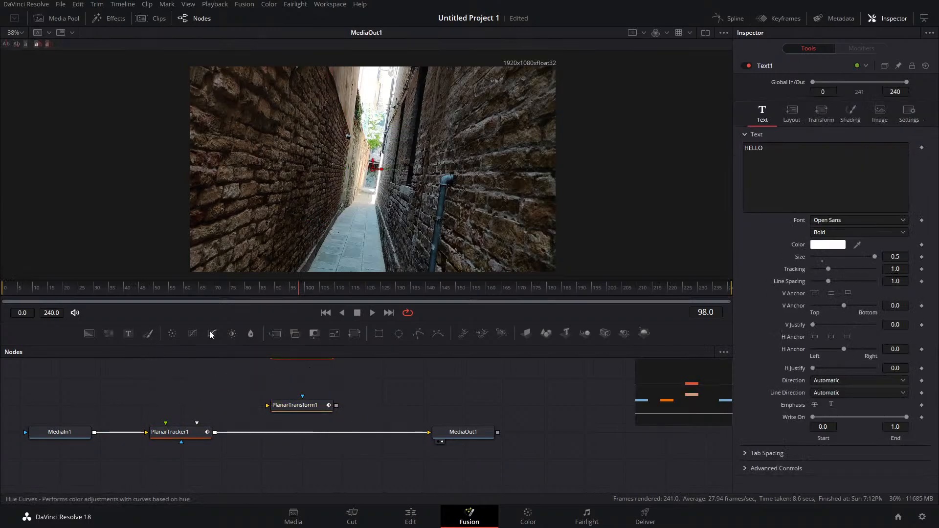
# Step: Insert a Merge between PlanarTracker1 and MediaOut1, and feed Text1 through PlanarTransform1 into the Merge's foreground
pyautogui.moveTo(278, 334); pyautogui.dragTo(297, 435)
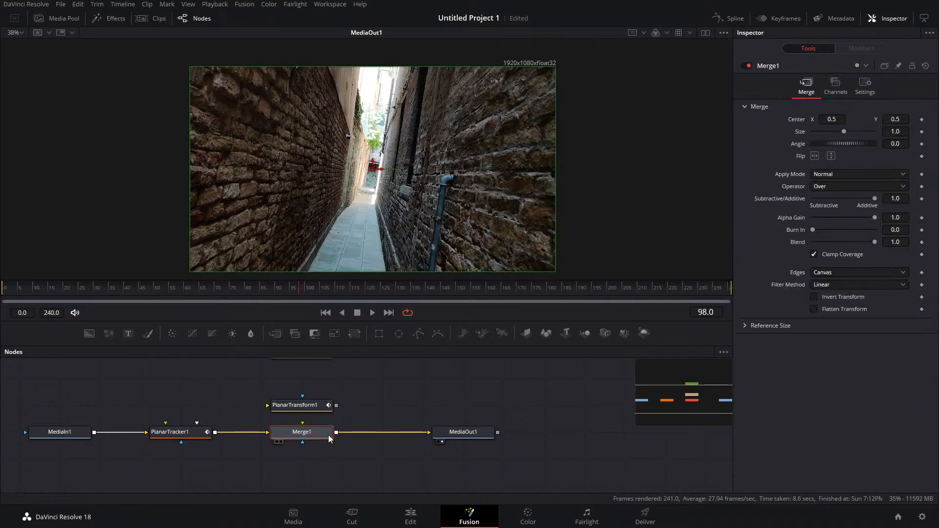
pyautogui.moveTo(336, 407); pyautogui.dragTo(302, 424)
pyautogui.scroll(2, 343, 381)
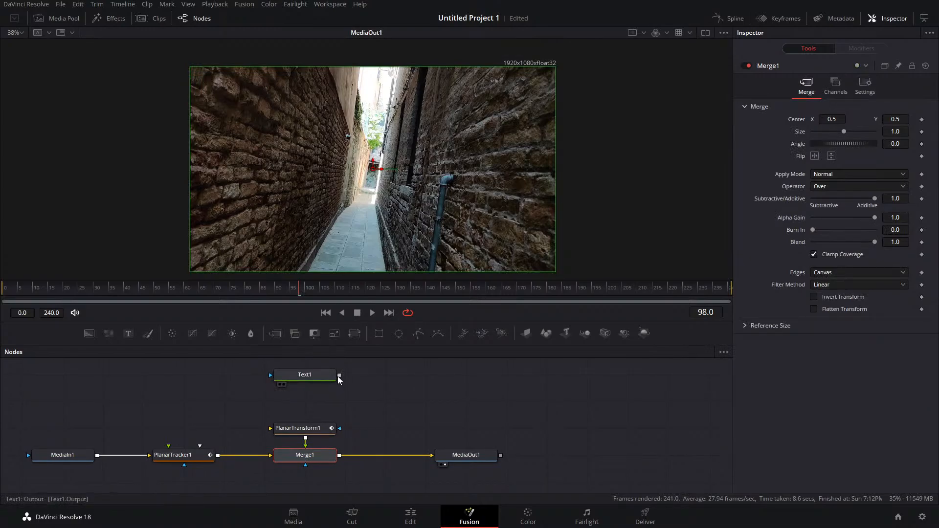
pyautogui.moveTo(338, 380); pyautogui.dragTo(273, 430)
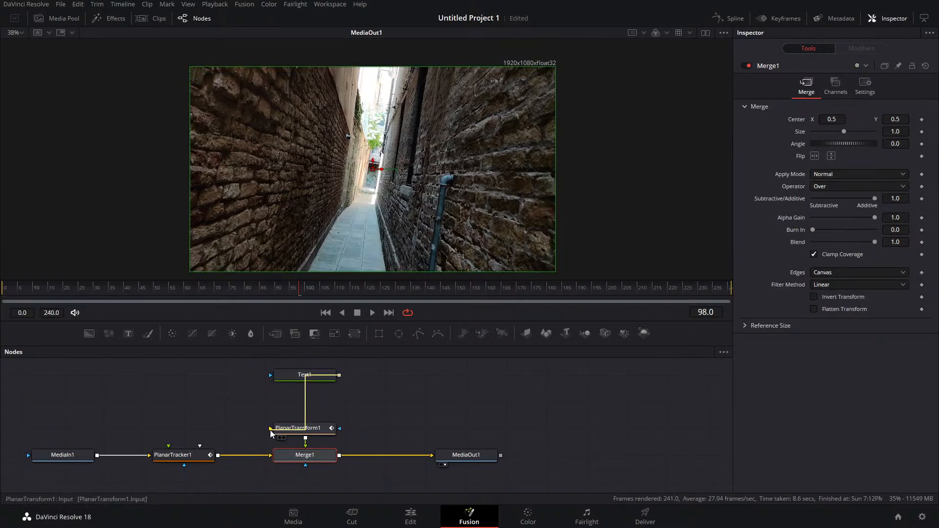
pyautogui.moveTo(270, 433); pyautogui.dragTo(271, 430)
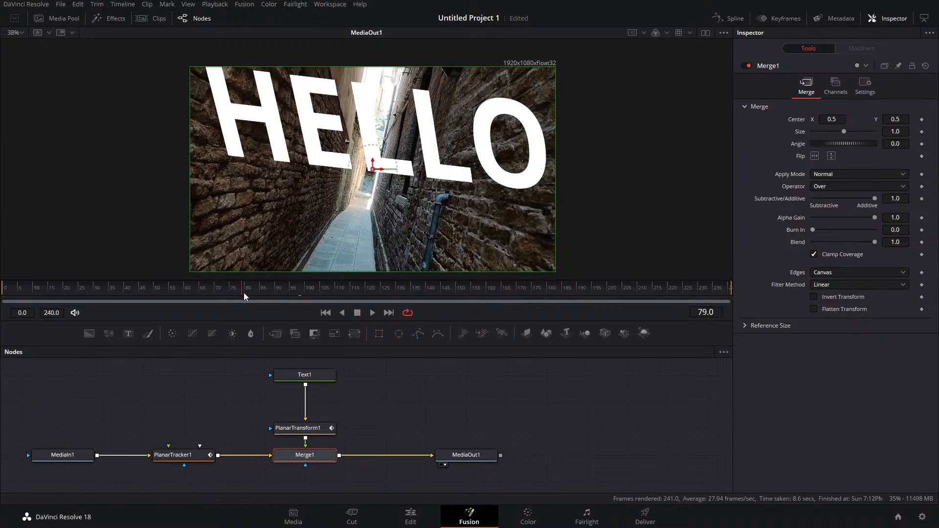
# Step: Check the tracked text up to frame 126 and insert a Corner Positioner between Text1 and PlanarTransform1
pyautogui.moveTo(243, 293); pyautogui.dragTo(386, 304)
pyautogui.click(321, 375)
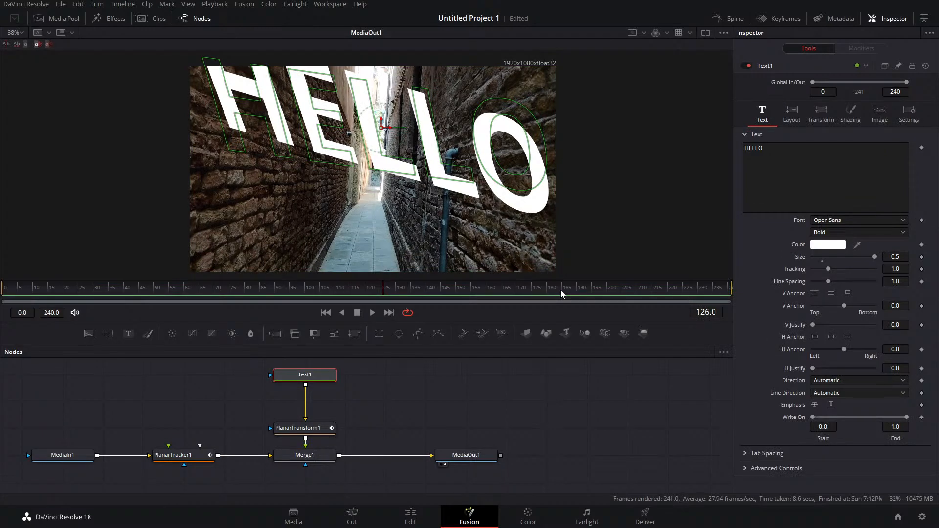
pyautogui.hotkey('shift', 'space')
pyautogui.write('plan')
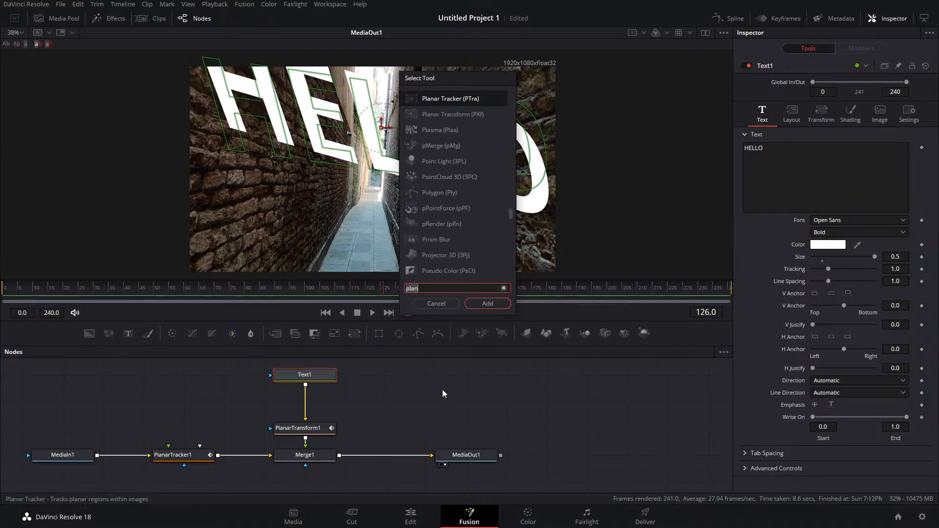
pyautogui.press('BackSpace')
pyautogui.press('BackSpace')
pyautogui.press('BackSpace')
pyautogui.press('BackSpace')
pyautogui.write('corner')
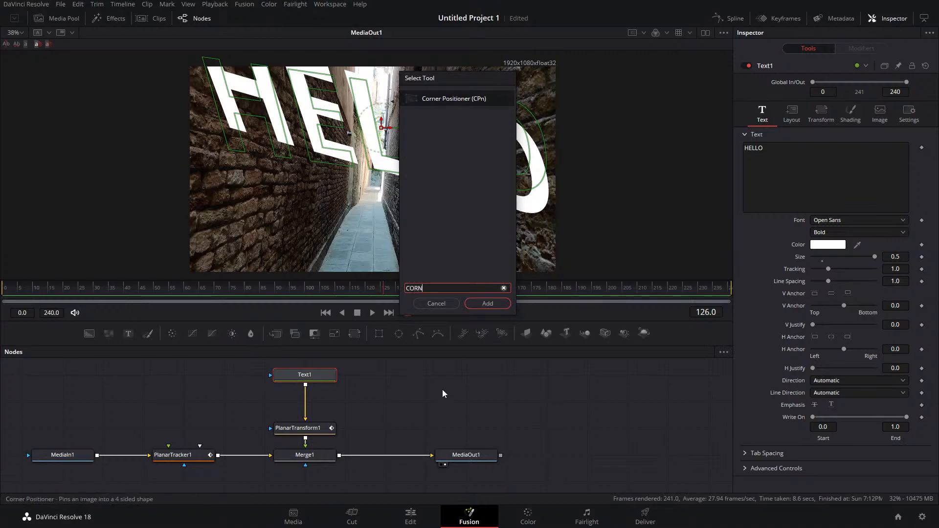
pyautogui.press('Return')
# Step: Move the Corner Positioner's four corners onto the left brick wall so the HELLO text follows the wall's perspective
pyautogui.scroll(-1, 216, 125)
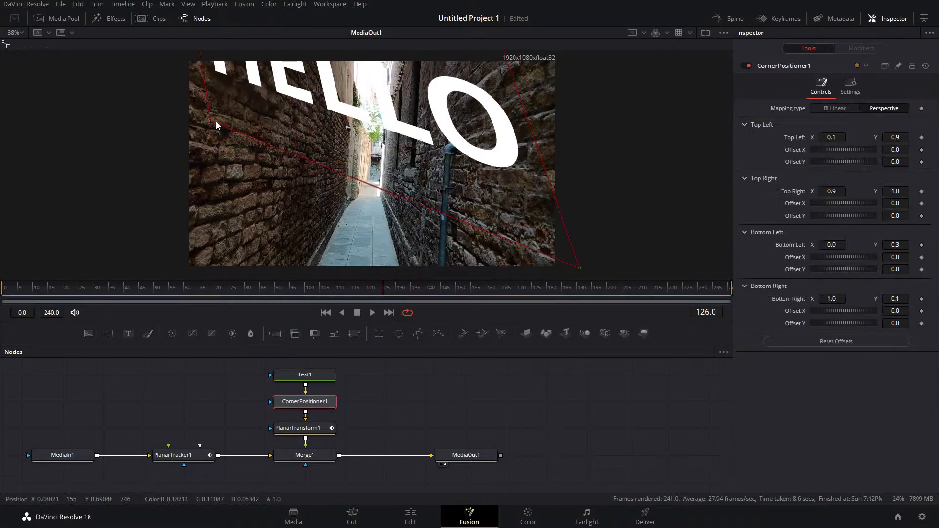
pyautogui.moveTo(211, 125); pyautogui.dragTo(295, 222)
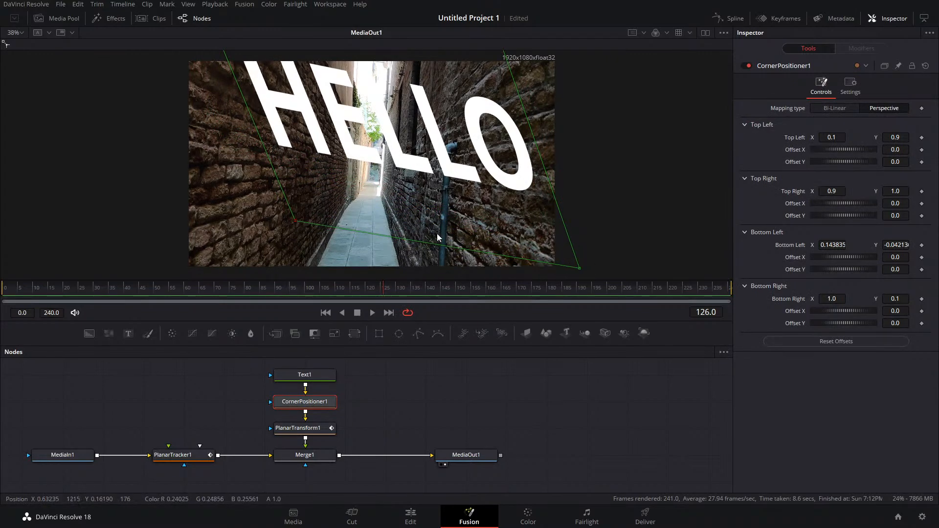
pyautogui.moveTo(578, 268); pyautogui.dragTo(348, 198)
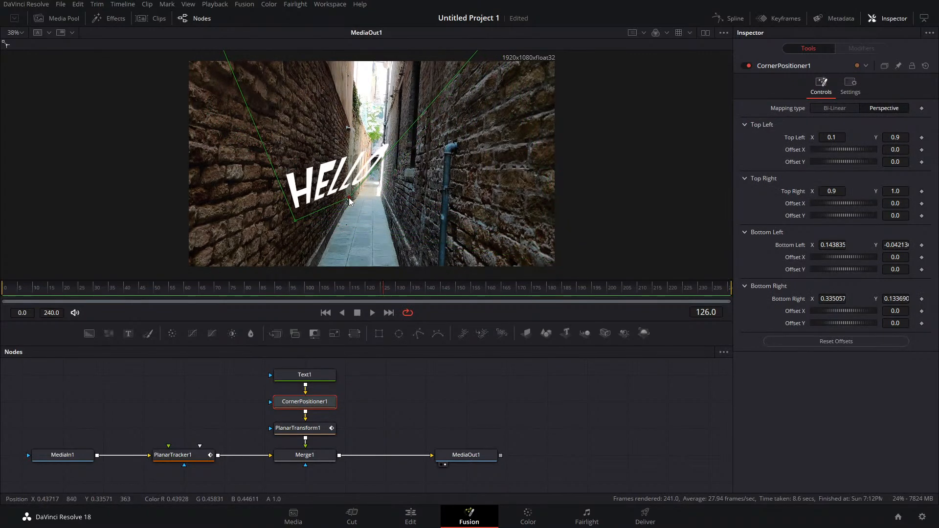
pyautogui.scroll(10, 300, 137)
pyautogui.moveTo(219, 68); pyautogui.dragTo(322, 171)
pyautogui.moveTo(524, 131); pyautogui.dragTo(440, 194)
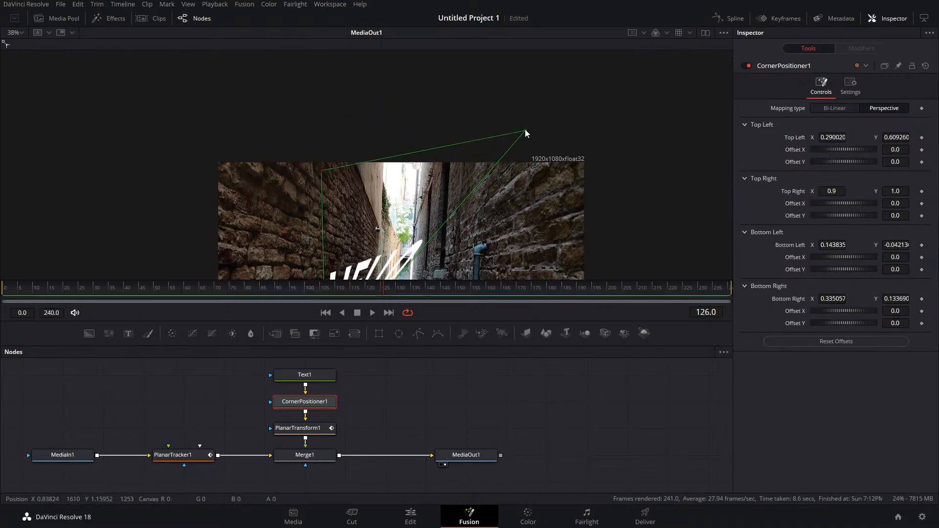
pyautogui.moveTo(524, 129); pyautogui.dragTo(381, 240)
pyautogui.scroll(-5, 381, 240)
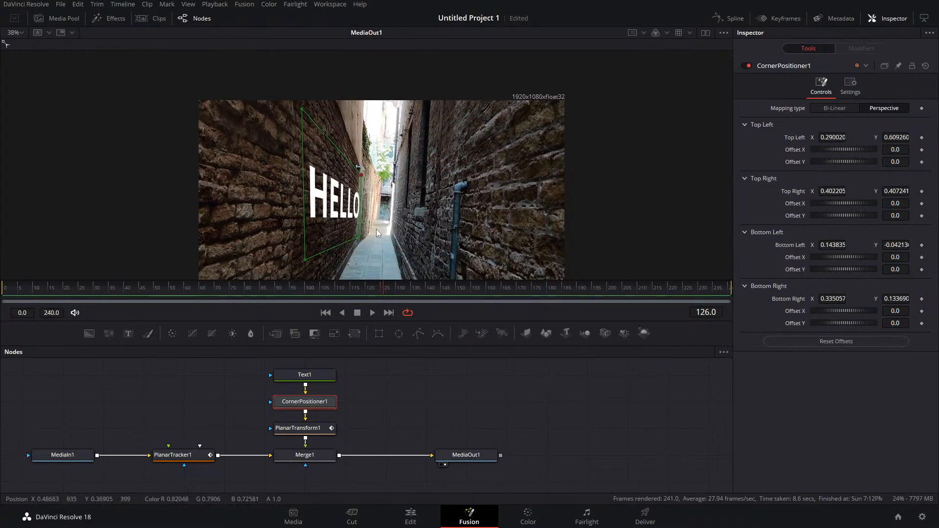
# Step: Move the Corner Positioner's top-right corner to about 0.40, 0.43 and its bottom-right corner to about 0.32, 0.105 along the wall's far edge
pyautogui.hscroll(5, 325, 226)
pyautogui.scroll(3, 324, 239)
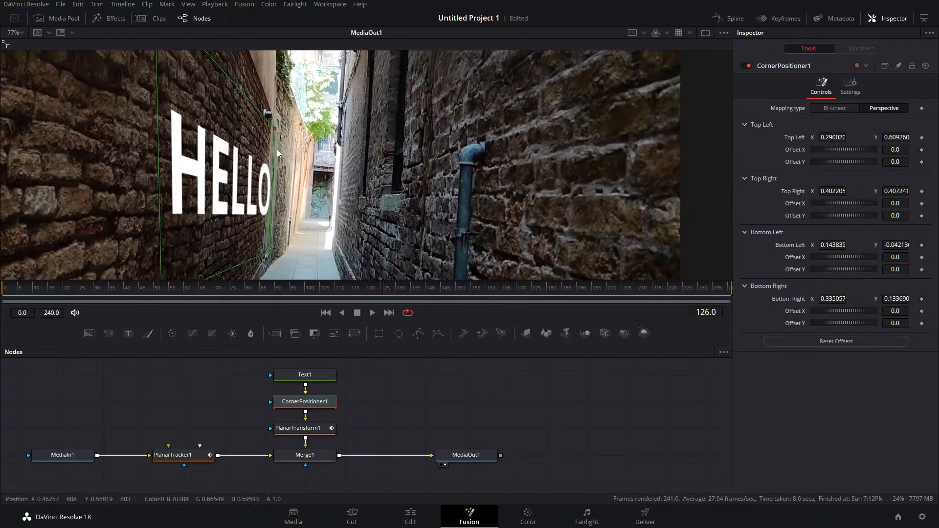
pyautogui.moveTo(274, 128); pyautogui.dragTo(269, 120)
pyautogui.scroll(-3, 271, 167)
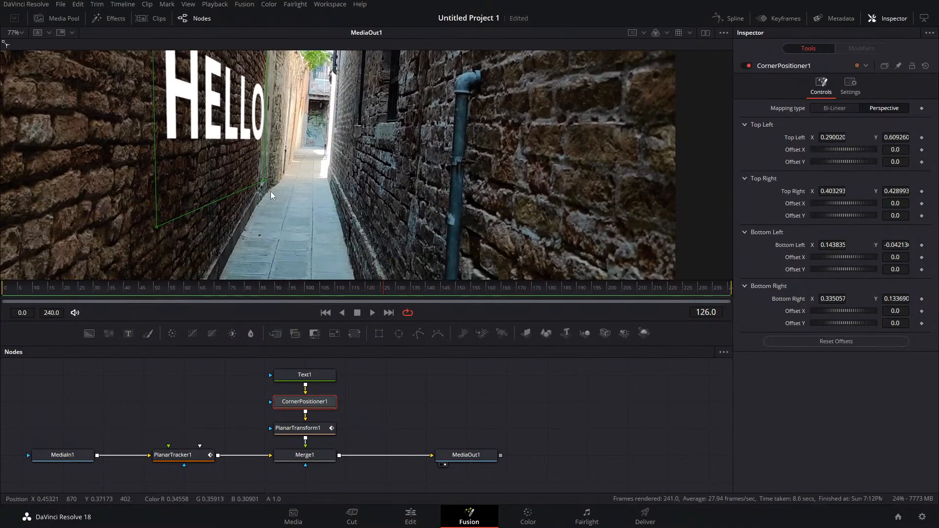
pyautogui.moveTo(266, 182); pyautogui.dragTo(255, 194)
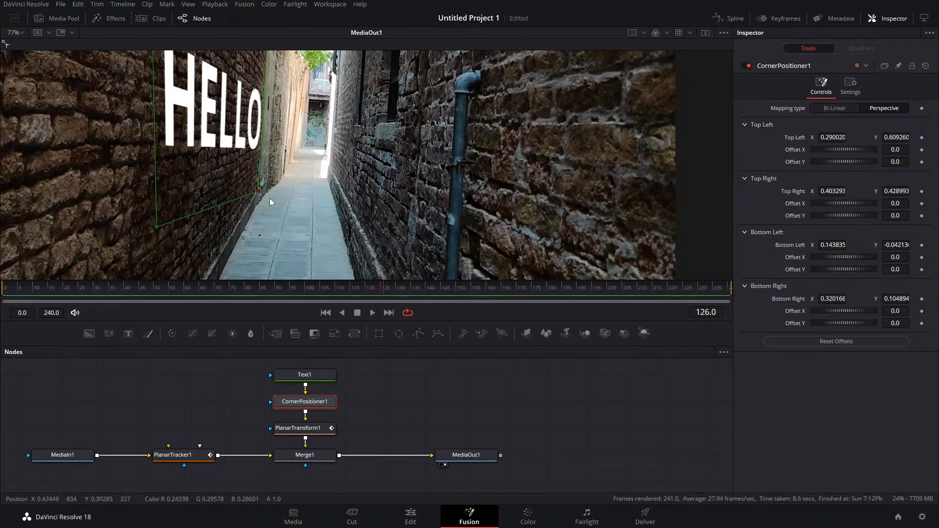
# Step: Stretch the Corner Positioner to the wall's perspective, with bottom left near 0.11, -0.27, bottom right near 0.32, 0.106 and top left near 0.39, 0.84
pyautogui.scroll(-2, 233, 227)
pyautogui.scroll(-1, 232, 228)
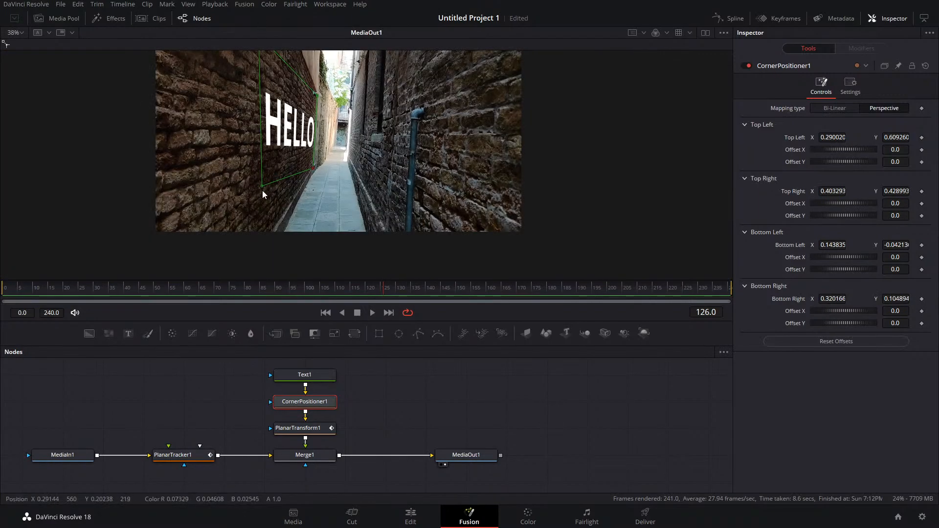
pyautogui.moveTo(260, 189); pyautogui.dragTo(269, 236)
pyautogui.scroll(3, 310, 181)
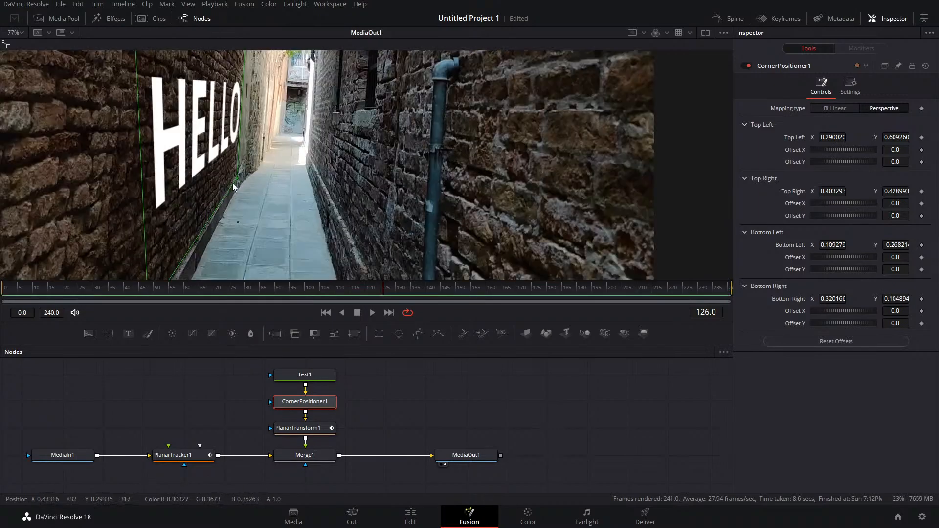
pyautogui.moveTo(237, 178); pyautogui.dragTo(237, 177)
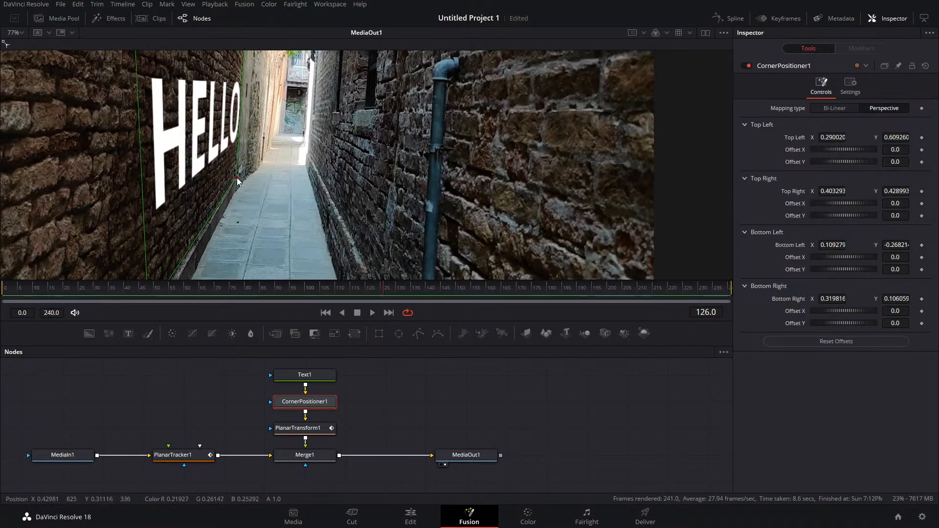
pyautogui.scroll(3, 258, 230)
pyautogui.scroll(-2, 257, 230)
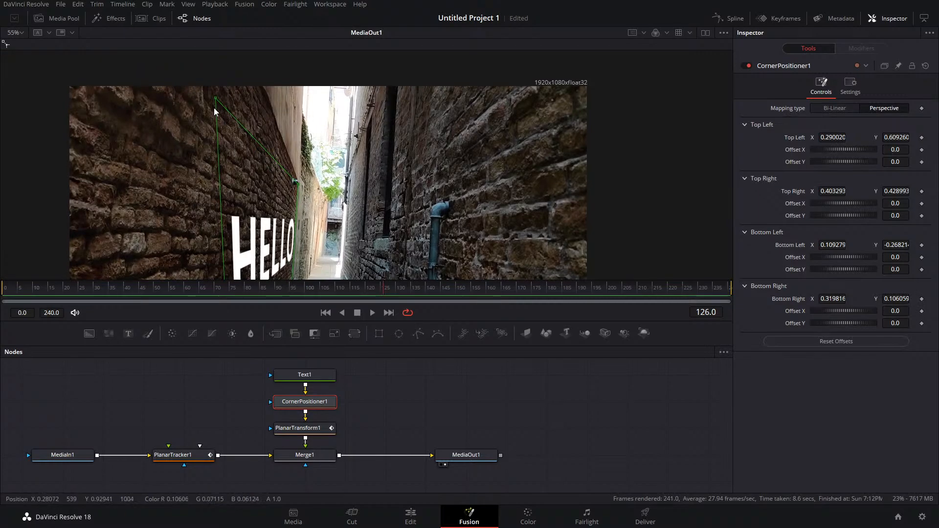
pyautogui.moveTo(216, 102); pyautogui.dragTo(240, 22)
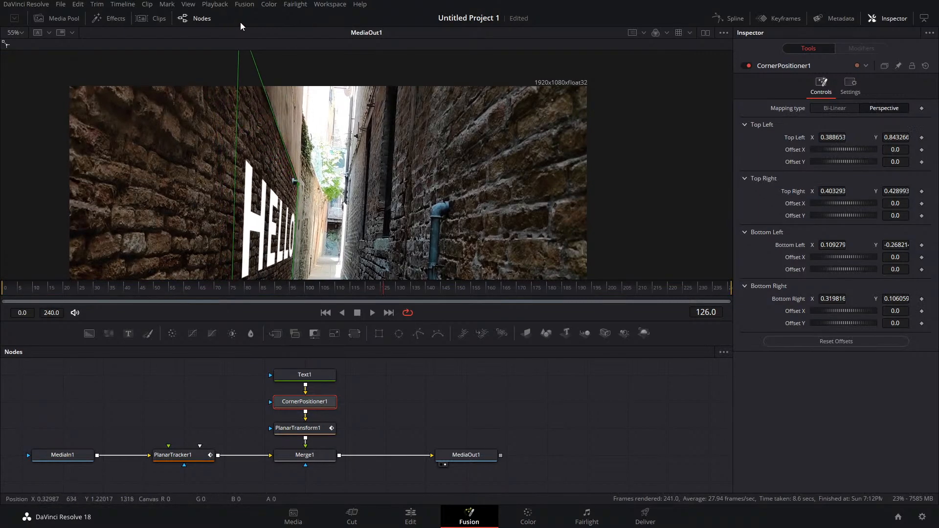
pyautogui.scroll(-2, 343, 168)
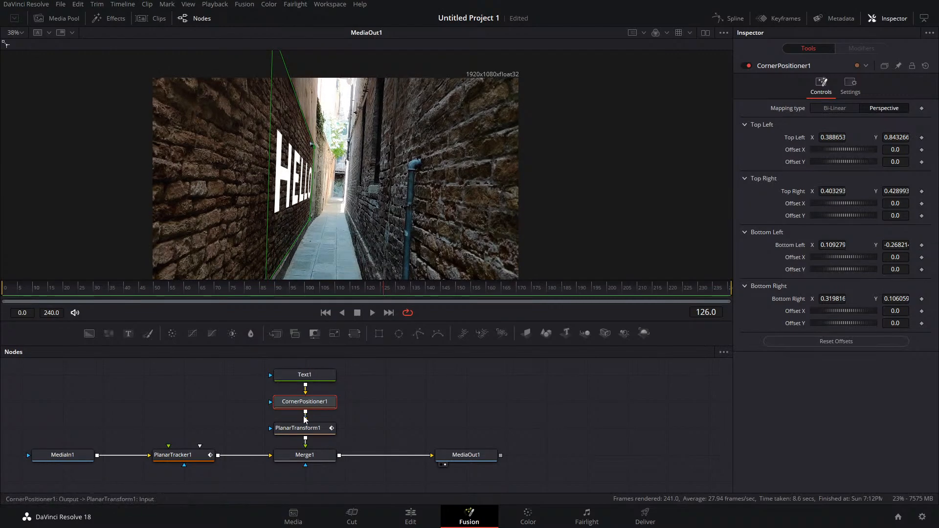
# Step: Activate Text1's on-screen position control and move the HELLO text along the brick wall toward the camera
pyautogui.click(312, 378)
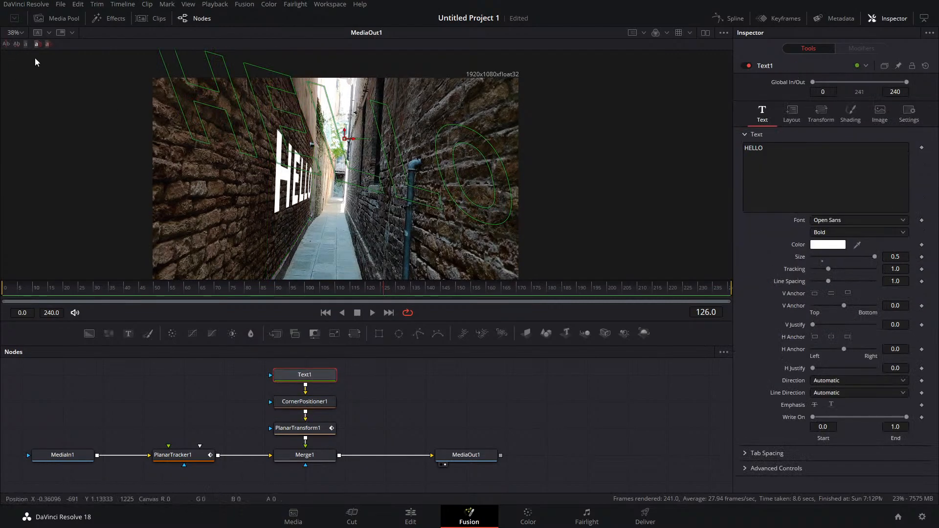
pyautogui.click(25, 44)
pyautogui.moveTo(356, 142); pyautogui.dragTo(294, 154)
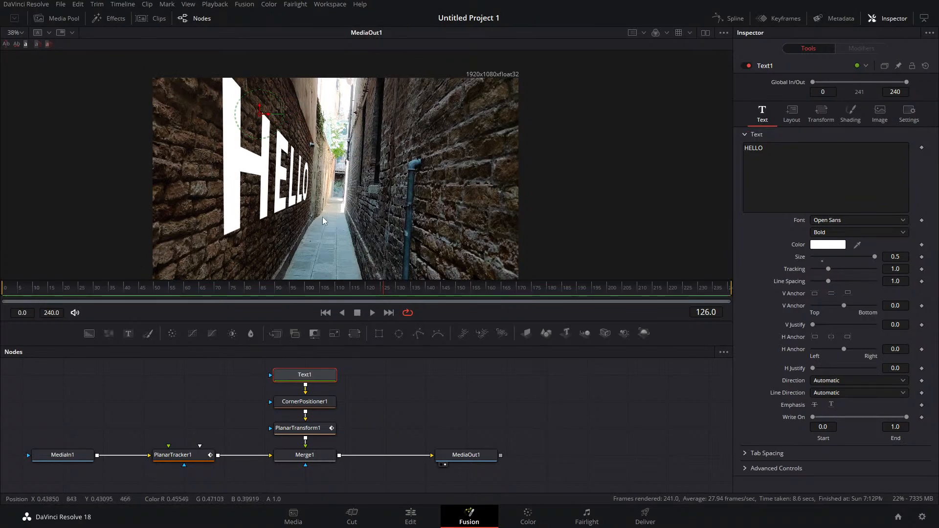
# Step: Go to frame 46 and compare the HELLO text's placement with the area followed by PlanarTracker1
pyautogui.click(215, 299)
pyautogui.moveTo(214, 302); pyautogui.dragTo(145, 301)
pyautogui.click(193, 455)
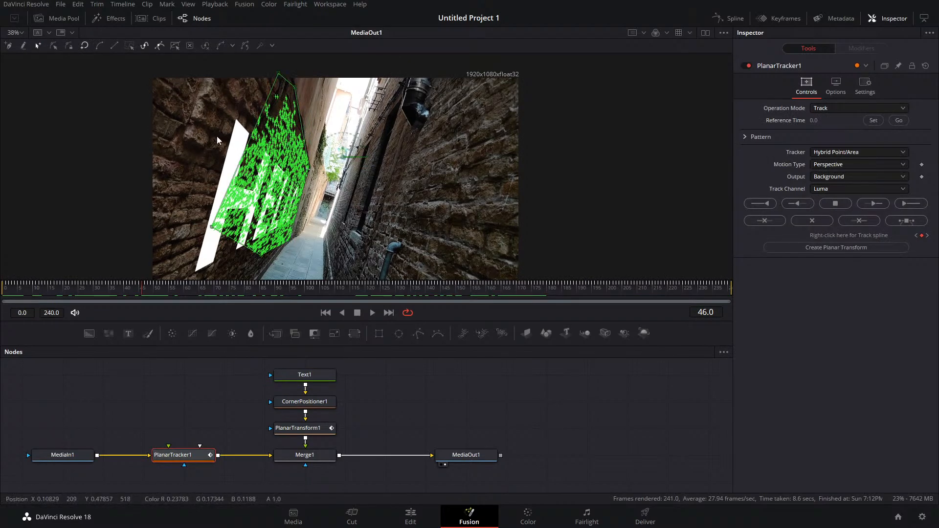
# Step: Move the HELLO text further toward the camera and check it against the tracked area between frames 91 and 82
pyautogui.click(301, 380)
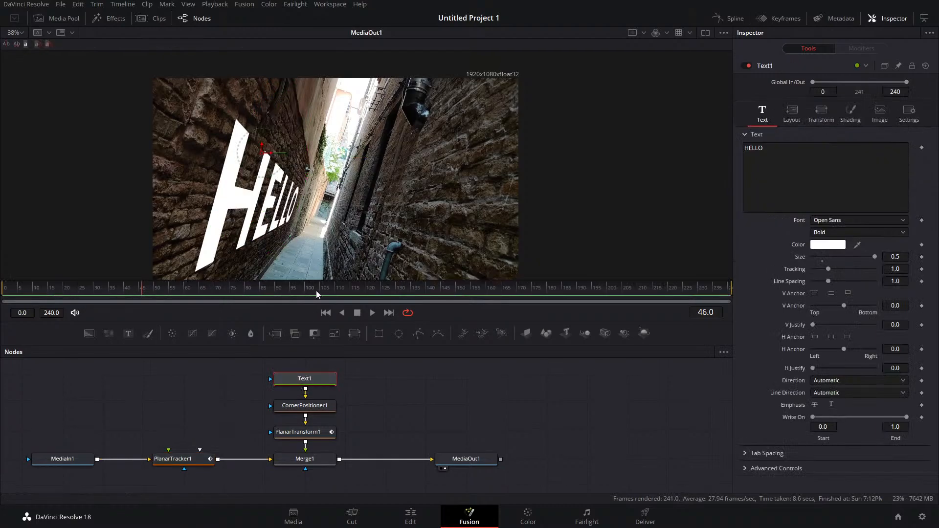
pyautogui.moveTo(263, 156); pyautogui.dragTo(219, 122)
pyautogui.click(141, 289)
pyautogui.moveTo(141, 289); pyautogui.dragTo(279, 290)
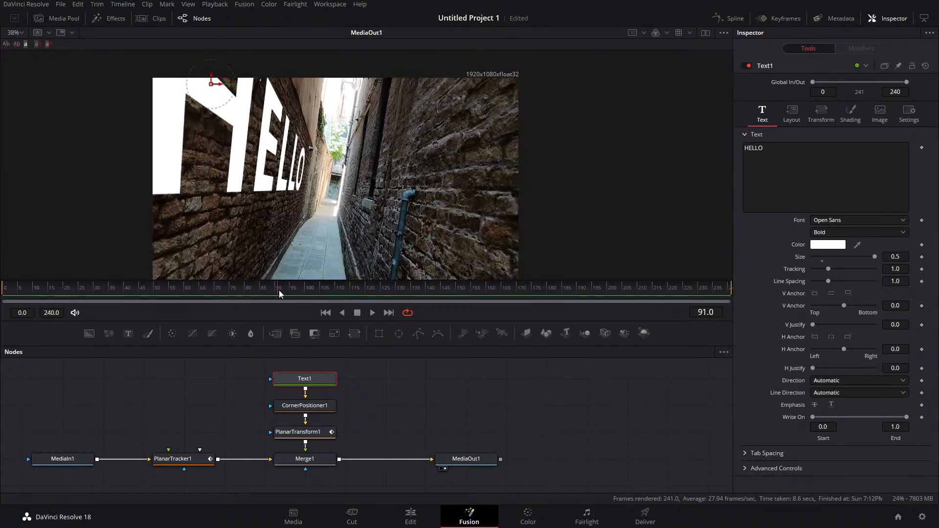
pyautogui.click(195, 462)
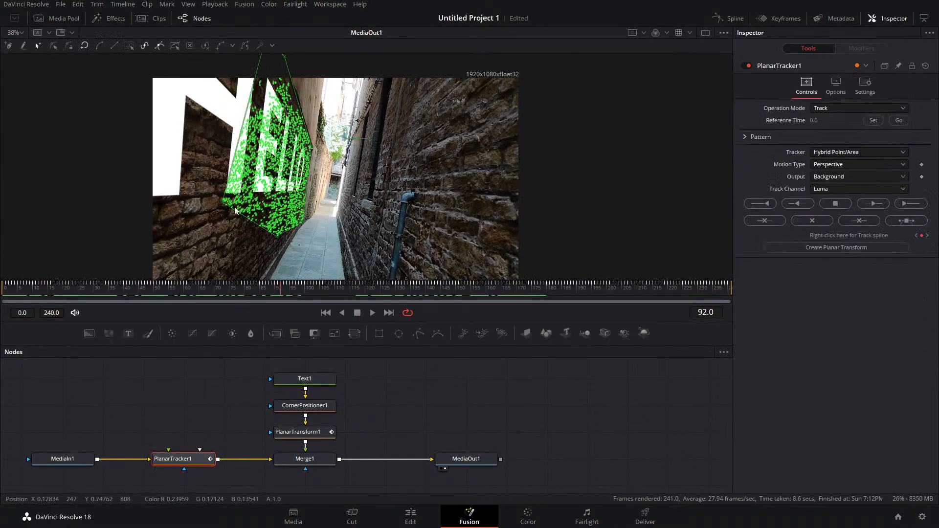
pyautogui.moveTo(279, 289); pyautogui.dragTo(252, 303)
pyautogui.click(414, 431)
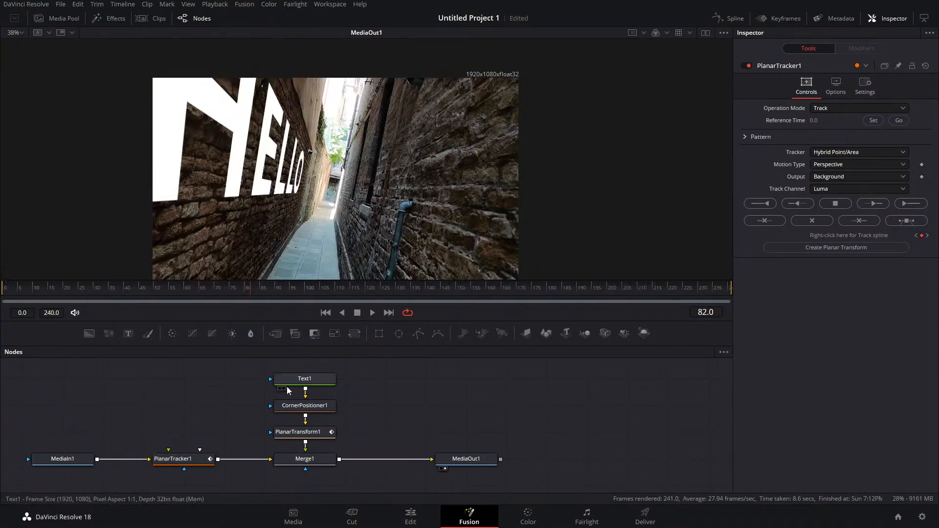
# Step: Move the HELLO text lower and deeper into the alley along the left brick wall at frame 82
pyautogui.click(296, 380)
pyautogui.moveTo(195, 62); pyautogui.dragTo(292, 155)
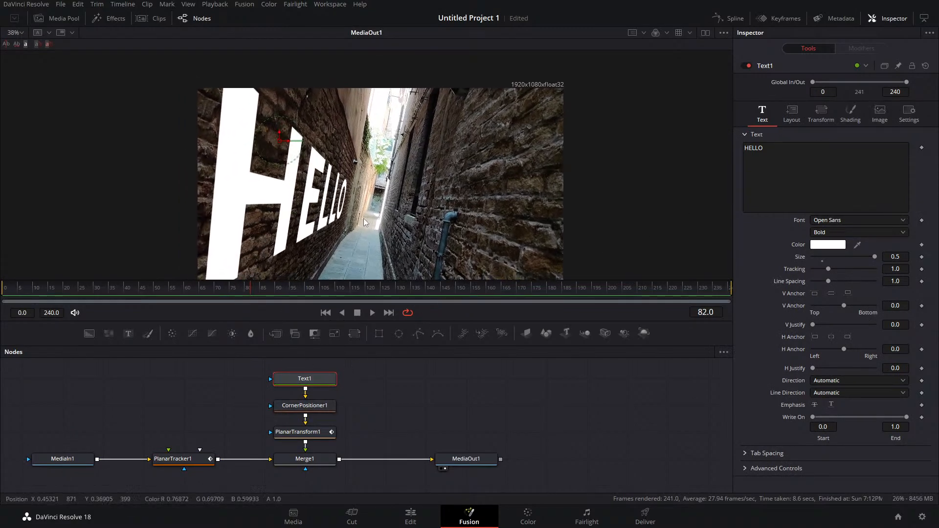
pyautogui.moveTo(363, 218); pyautogui.dragTo(336, 199)
# Step: Set Merge1's apply mode to Overlay to blend the text with the bricks
pyautogui.click(313, 461)
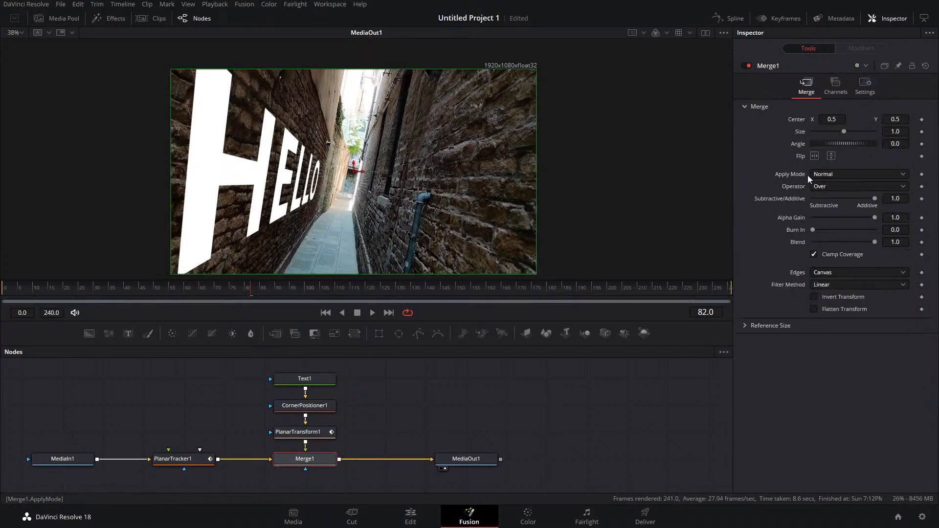
pyautogui.click(821, 175)
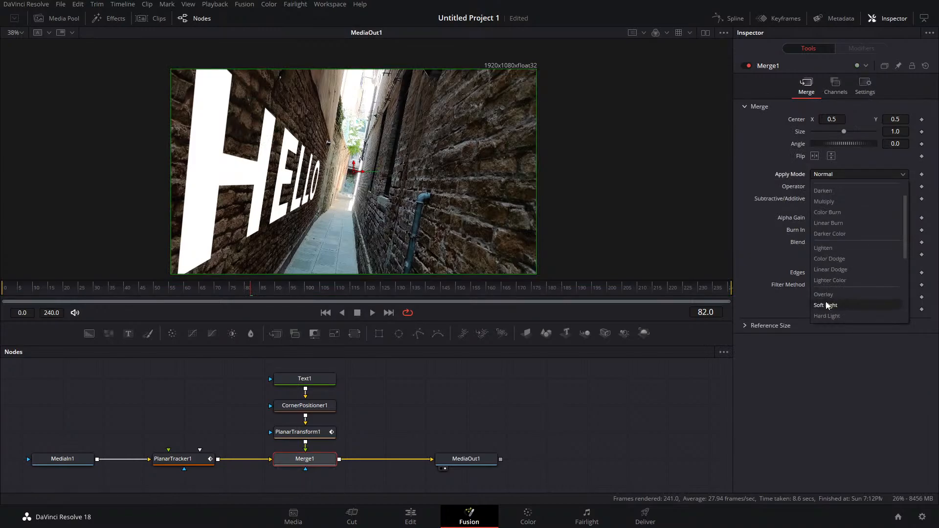
pyautogui.click(829, 295)
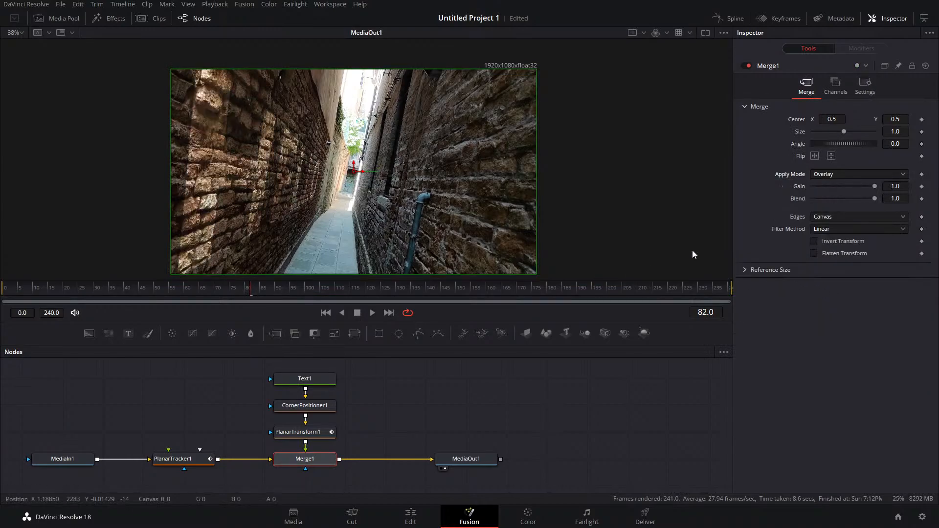
# Step: Set the HELLO text's color to black (#000000)
pyautogui.click(304, 386)
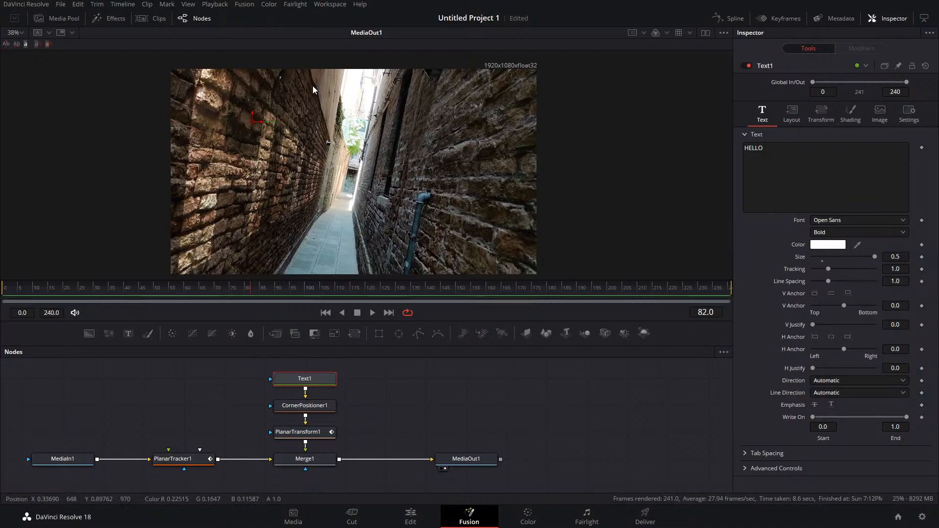
pyautogui.click(821, 245)
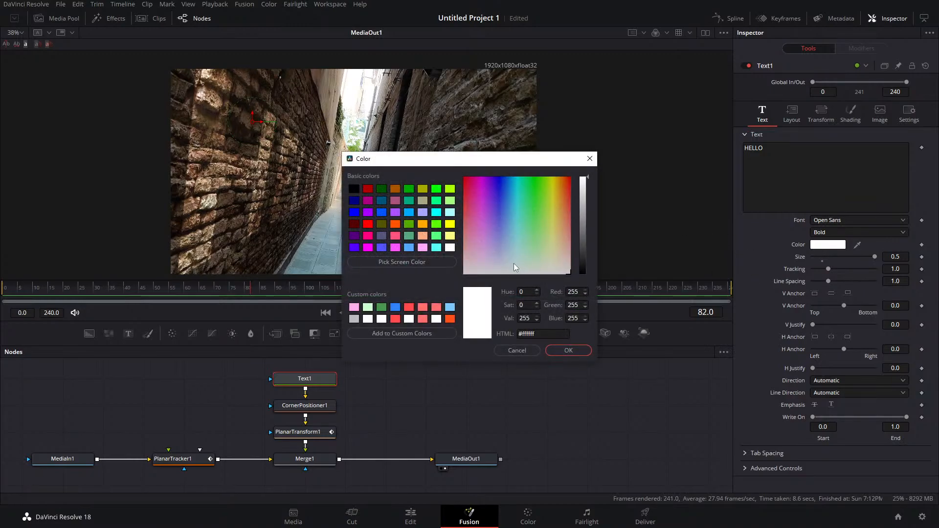
pyautogui.moveTo(544, 162); pyautogui.dragTo(622, 157)
pyautogui.moveTo(640, 198); pyautogui.dragTo(671, 275)
pyautogui.moveTo(670, 172); pyautogui.dragTo(673, 327)
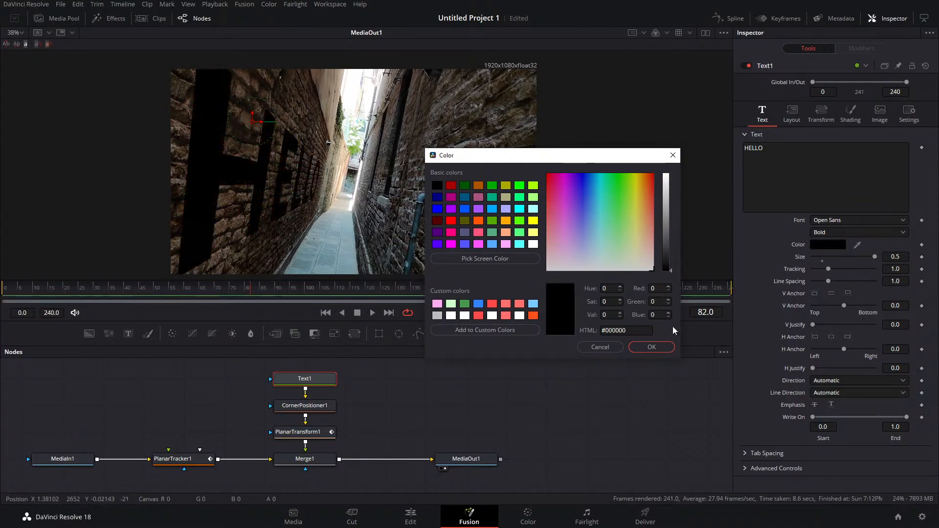
pyautogui.click(652, 347)
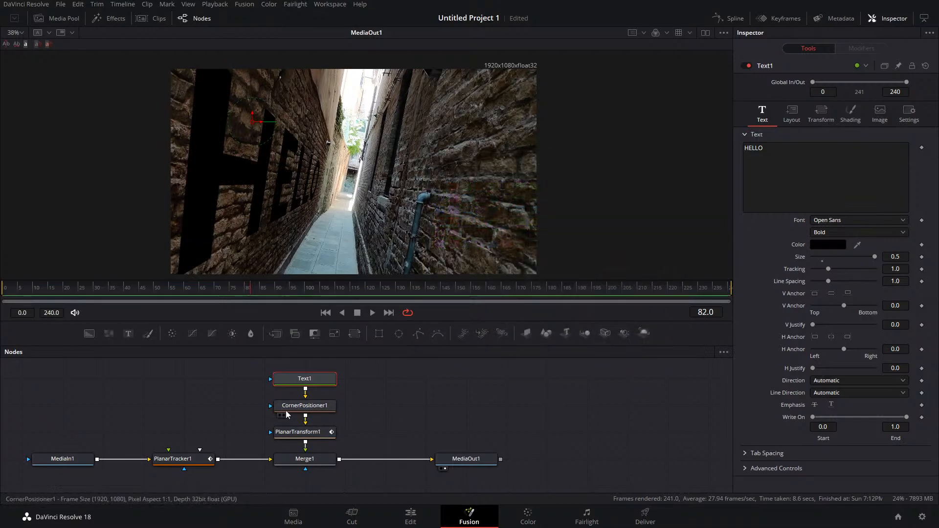
# Step: Try Darken, Lighten, Screen and Dissolve as Merge1's apply mode and settle on Color Burn
pyautogui.click(319, 453)
pyautogui.click(852, 176)
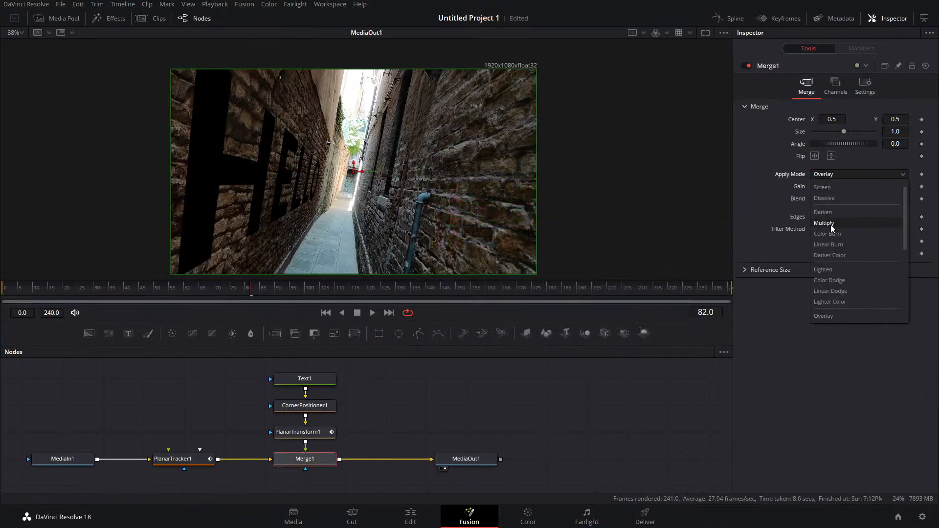
pyautogui.click(838, 222)
pyautogui.click(840, 175)
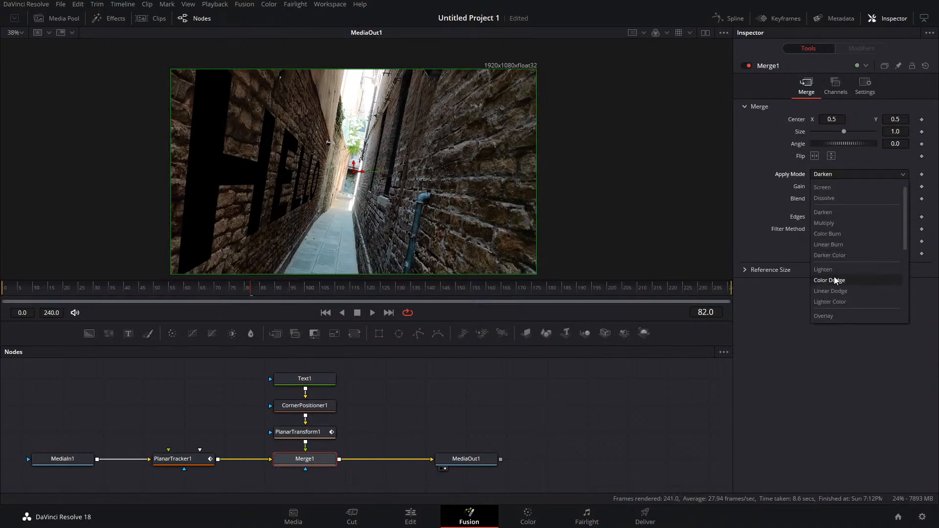
pyautogui.click(834, 269)
pyautogui.click(839, 175)
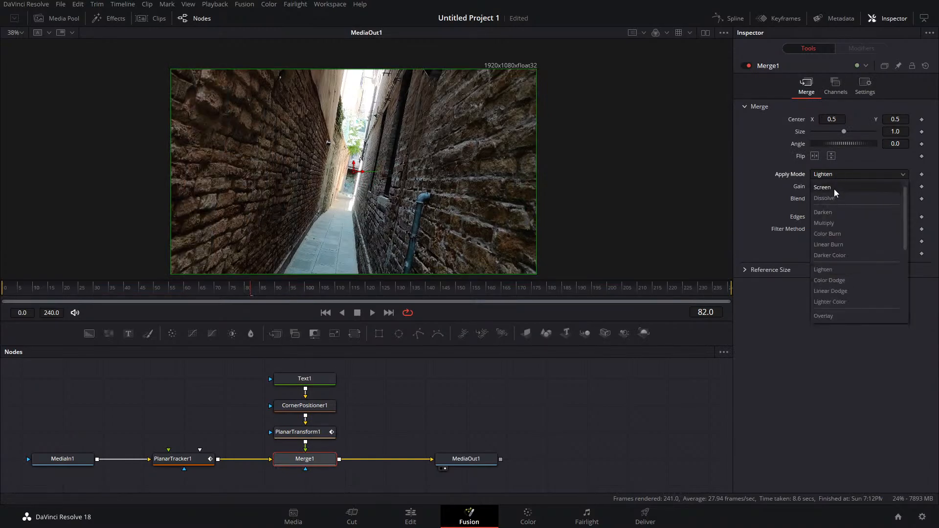
pyautogui.click(834, 189)
pyautogui.click(838, 175)
pyautogui.click(830, 198)
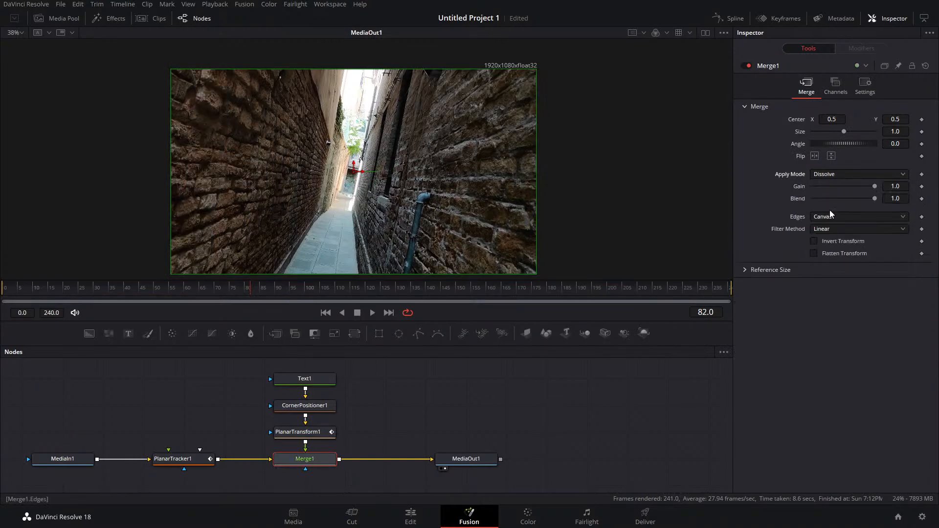
pyautogui.click(836, 174)
pyautogui.click(829, 245)
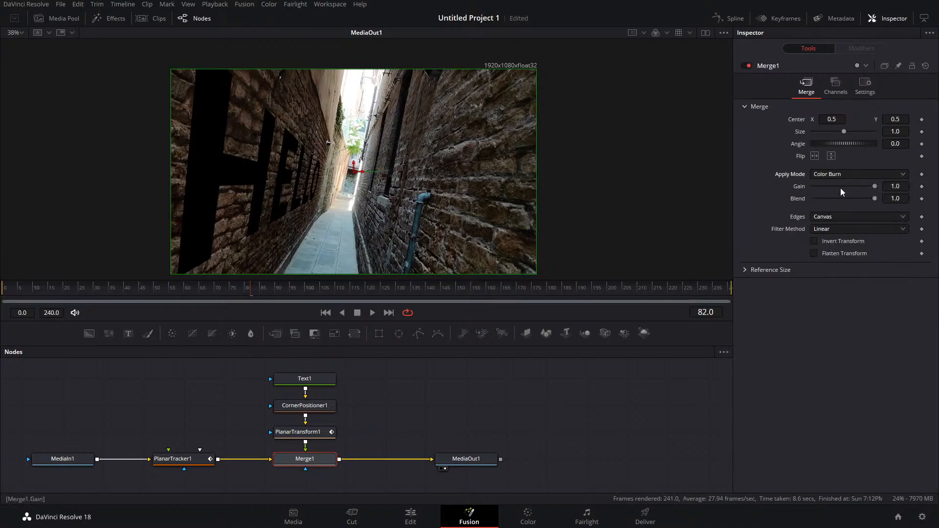
# Step: Set the HELLO text's color to light grey (#cecece)
pyautogui.click(315, 381)
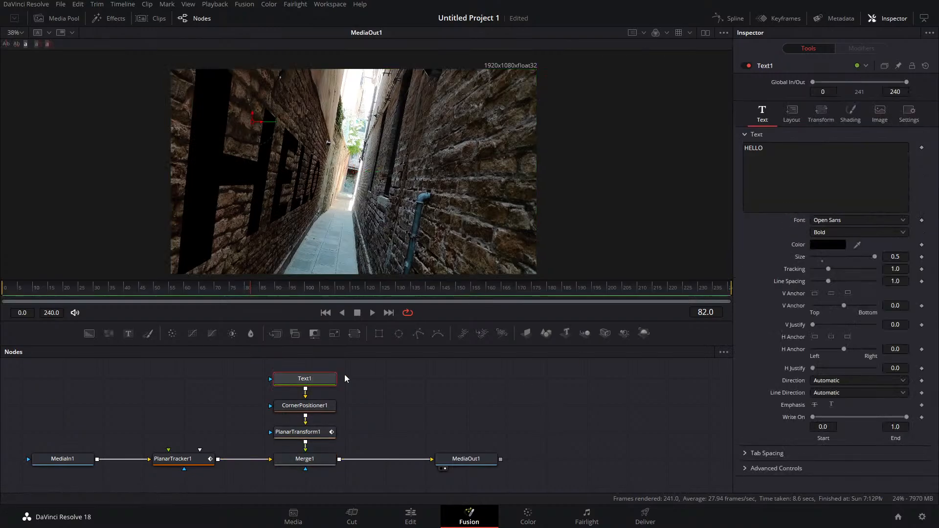
pyautogui.click(826, 245)
pyautogui.moveTo(588, 271); pyautogui.dragTo(594, 195)
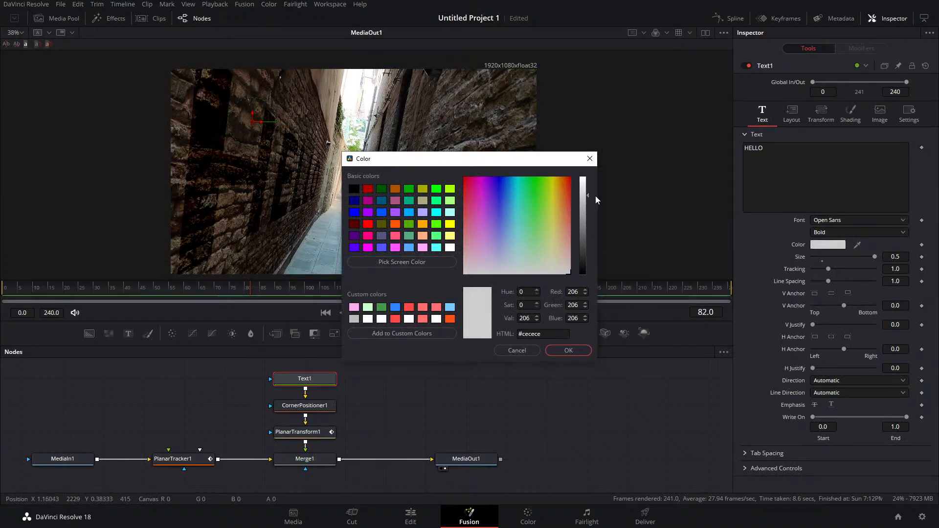
pyautogui.click(567, 349)
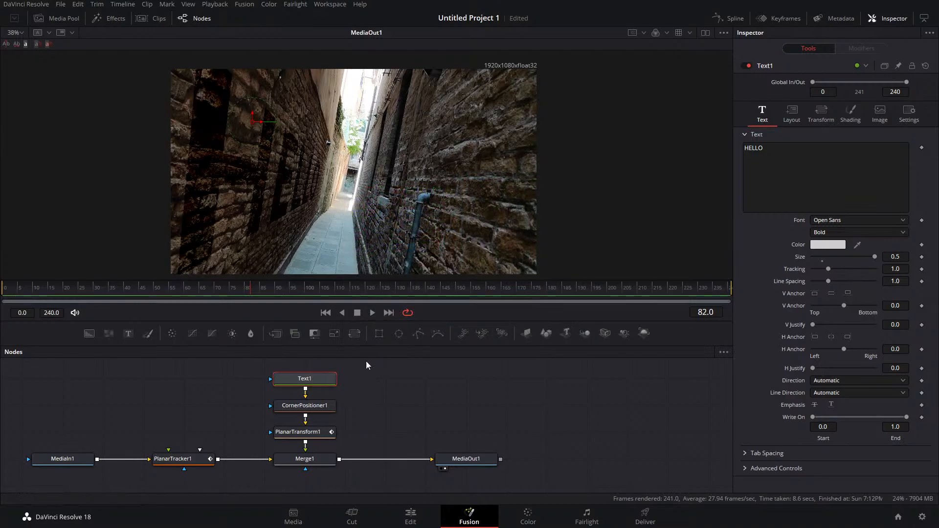
# Step: Enable Text1's second shading element, Red Outline, and set its thickness to 0.0409
pyautogui.click(851, 113)
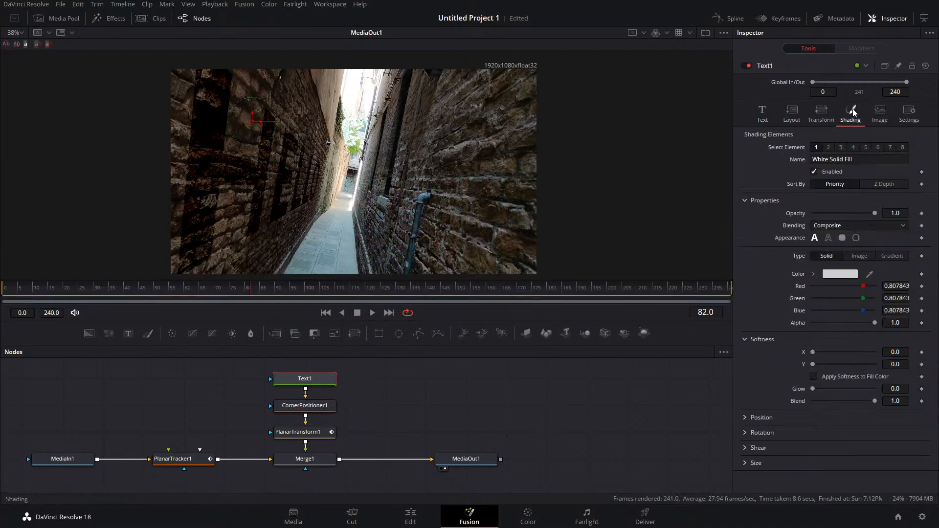
pyautogui.click(828, 147)
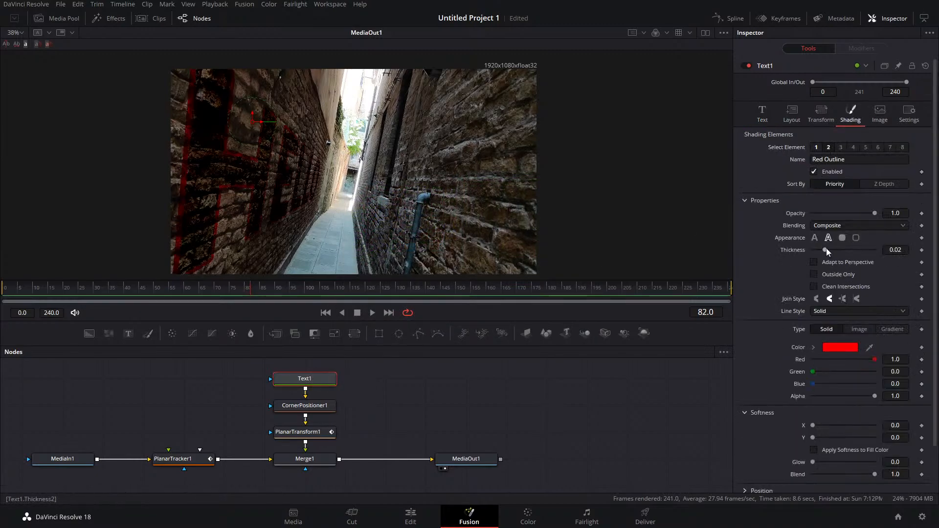
pyautogui.moveTo(826, 250); pyautogui.dragTo(843, 264)
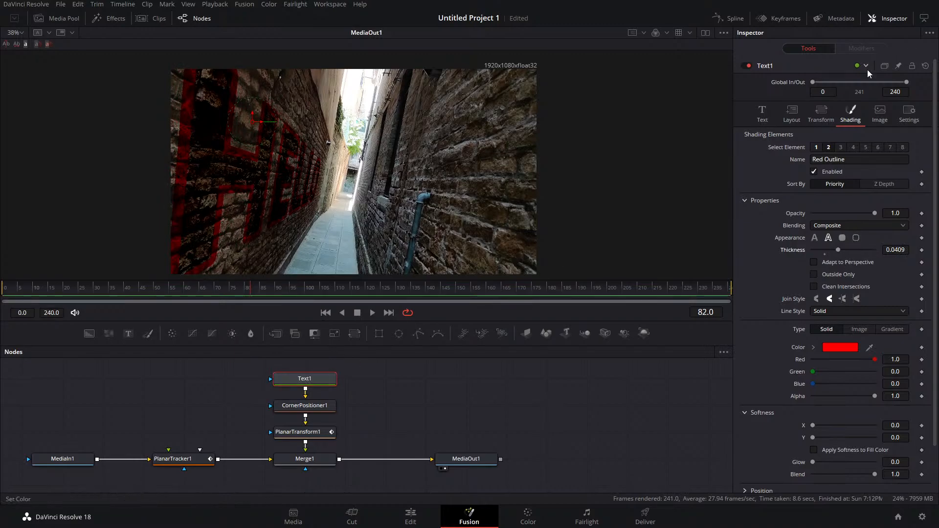
# Step: Browse the available fonts for the HELLO text and apply Sylfaen
pyautogui.click(763, 114)
pyautogui.click(835, 221)
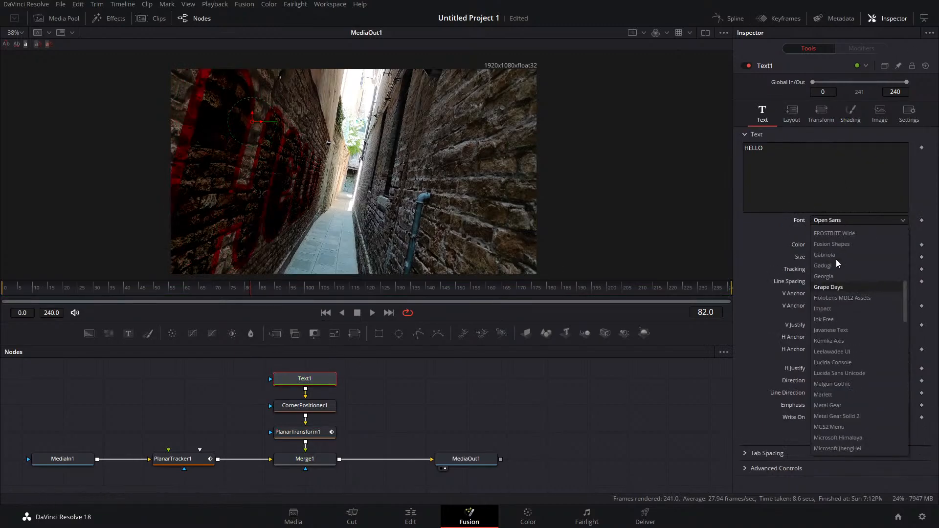
pyautogui.scroll(-3, 846, 259)
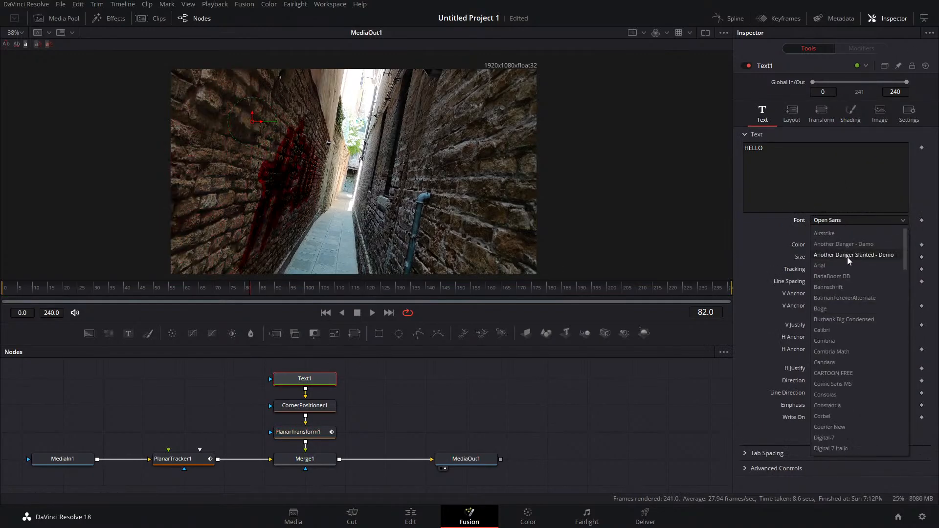
pyautogui.scroll(-20, 861, 428)
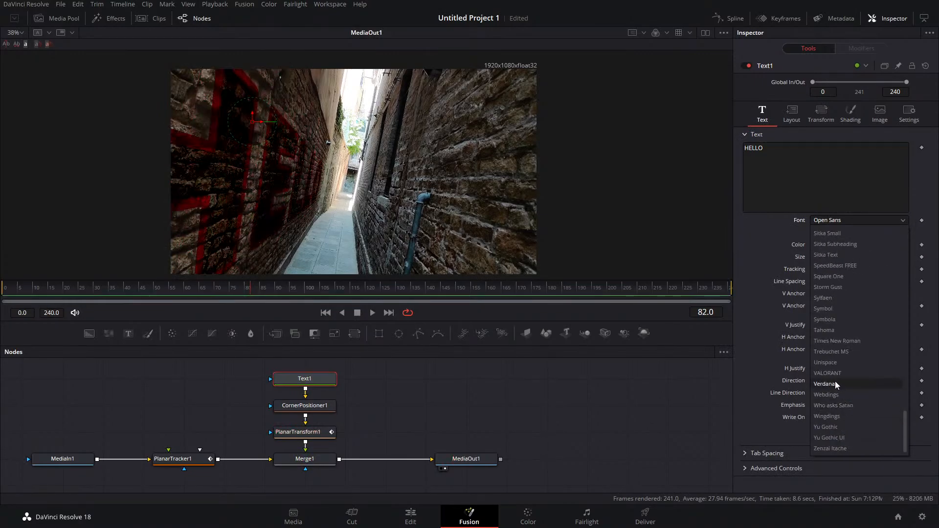
pyautogui.click(838, 298)
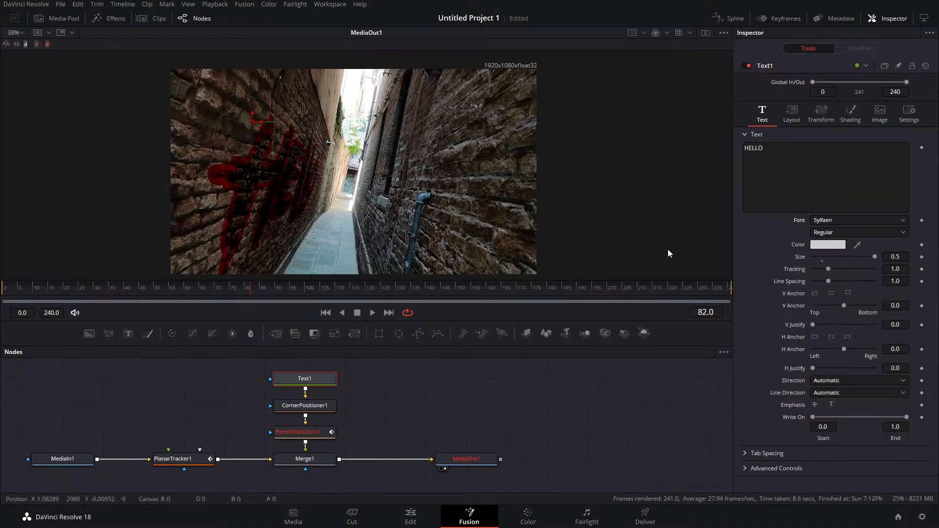
# Step: Set the color of Text1's first shading element, White Solid Fill, to pure white (#ffffff)
pyautogui.click(852, 114)
pyautogui.click(829, 147)
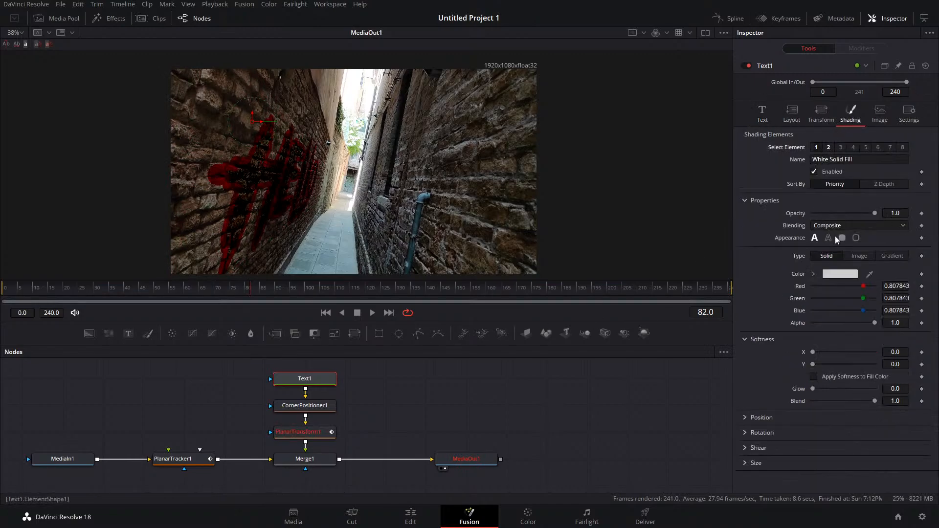
pyautogui.click(849, 274)
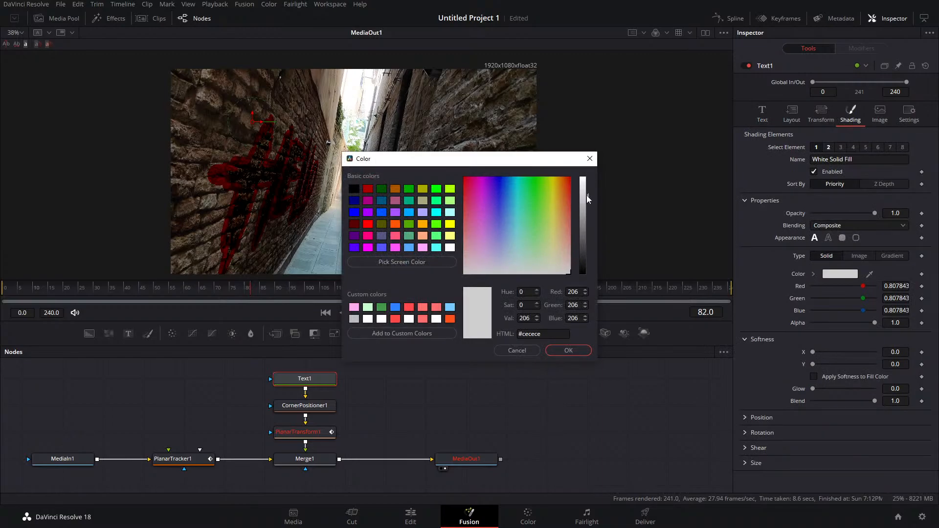
pyautogui.moveTo(586, 195); pyautogui.dragTo(599, 125)
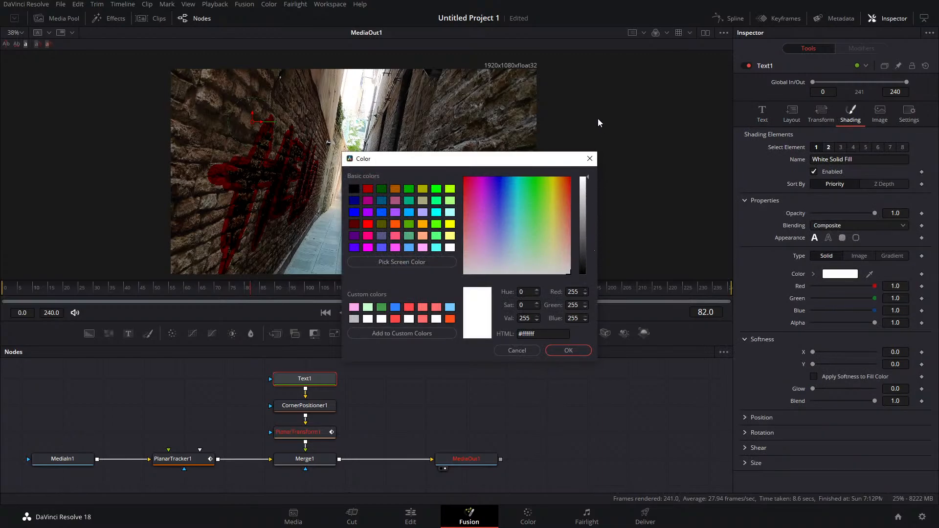
pyautogui.click(568, 350)
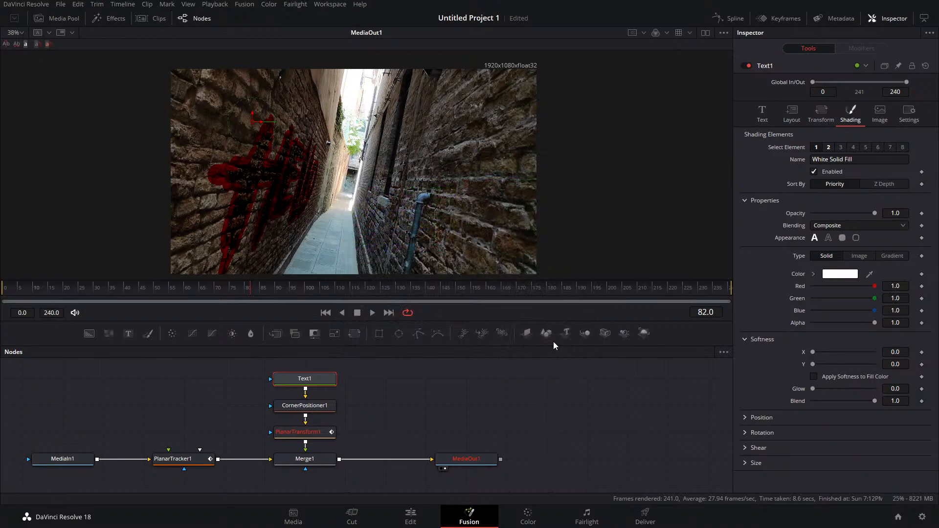
pyautogui.click(828, 147)
pyautogui.click(819, 146)
pyautogui.click(762, 114)
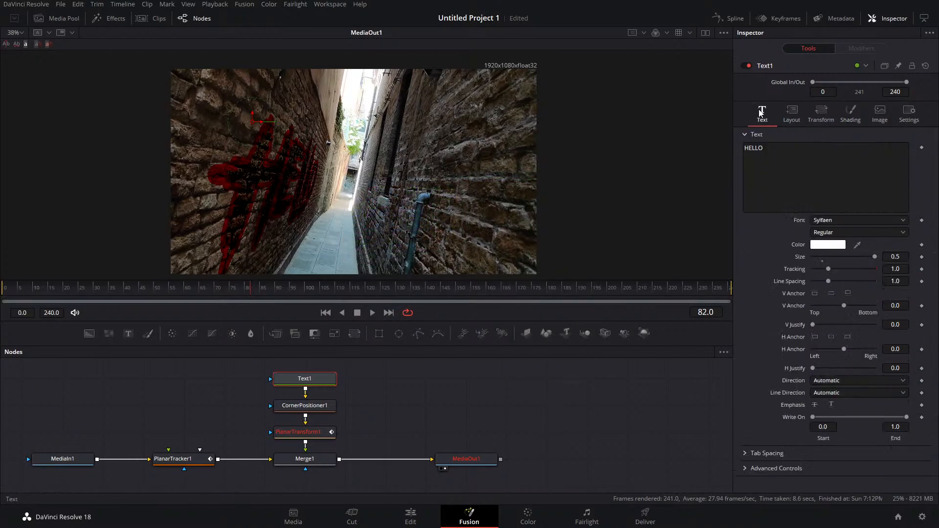
# Step: Change Merge1's apply mode to Overlay
pyautogui.click(293, 468)
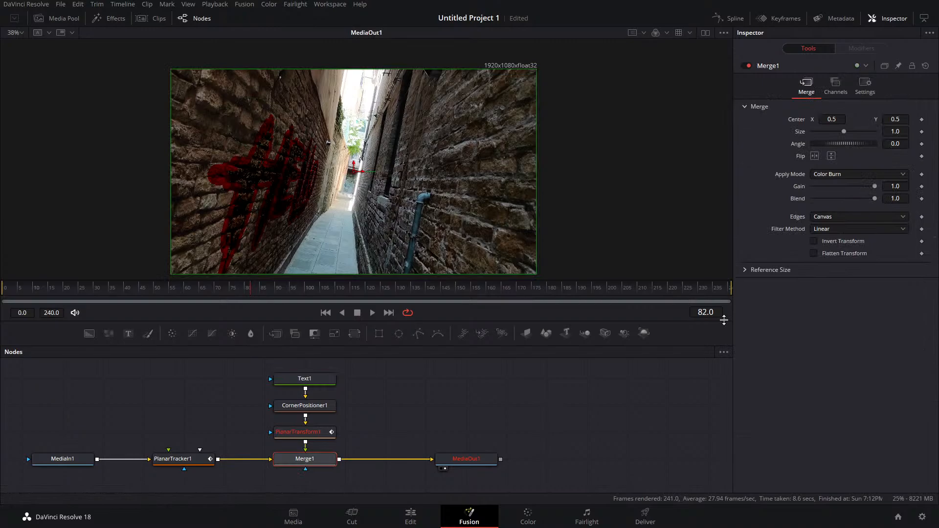
pyautogui.click(847, 175)
pyautogui.scroll(-1, 842, 293)
pyautogui.click(837, 298)
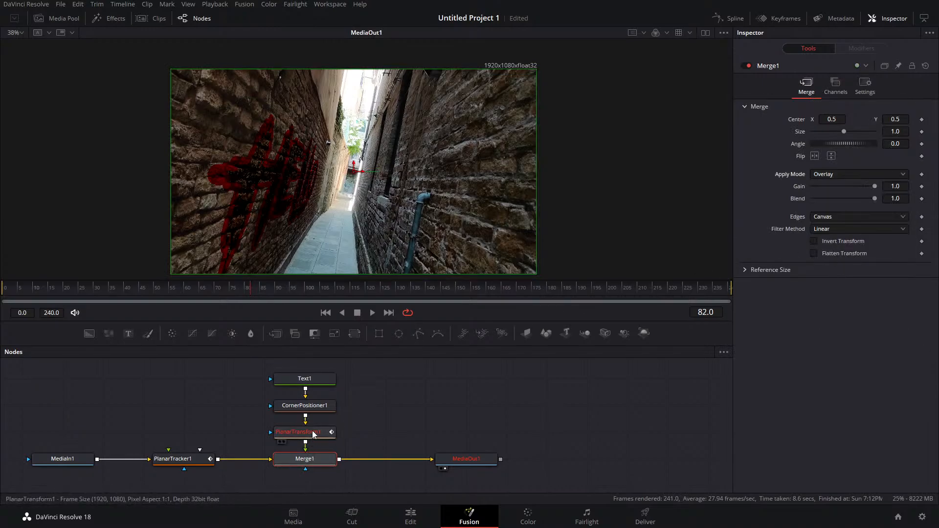
# Step: Disconnect Text1 from CornerPositioner1 and display Text1 on its own in the viewer
pyautogui.moveTo(306, 424)
pyautogui.mouseDown()
pyautogui.moveTo(315, 411)
pyautogui.moveTo(306, 449)
pyautogui.moveTo(345, 436)
pyautogui.moveTo(305, 433)
pyautogui.mouseUp()
pyautogui.click(345, 434)
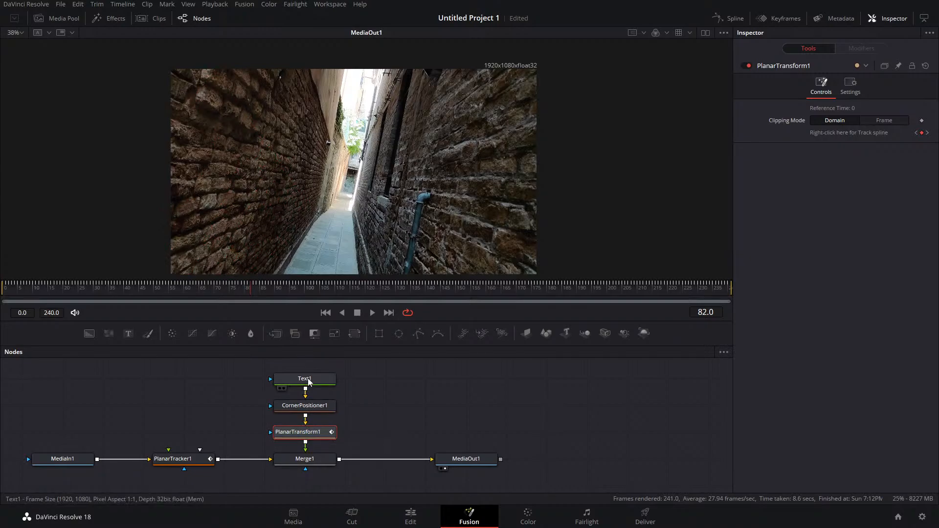
pyautogui.click(307, 380)
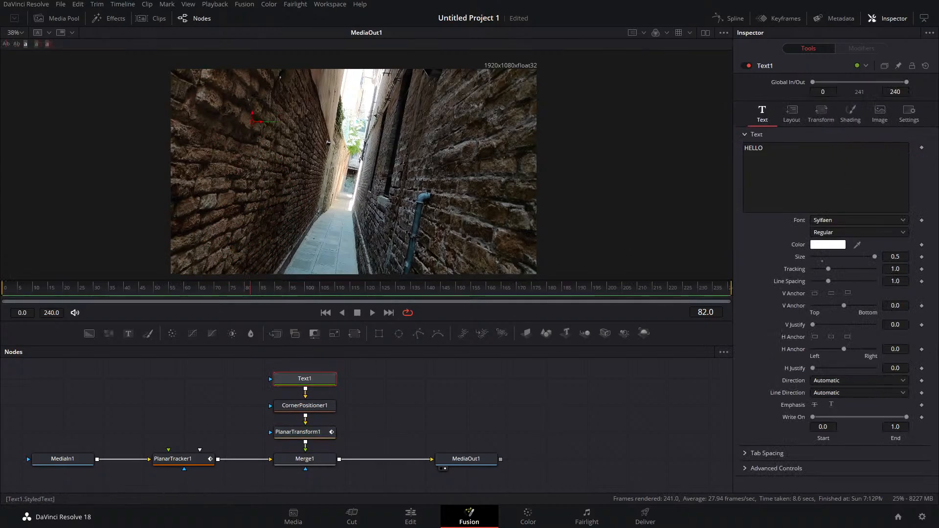
pyautogui.moveTo(305, 395); pyautogui.dragTo(318, 383)
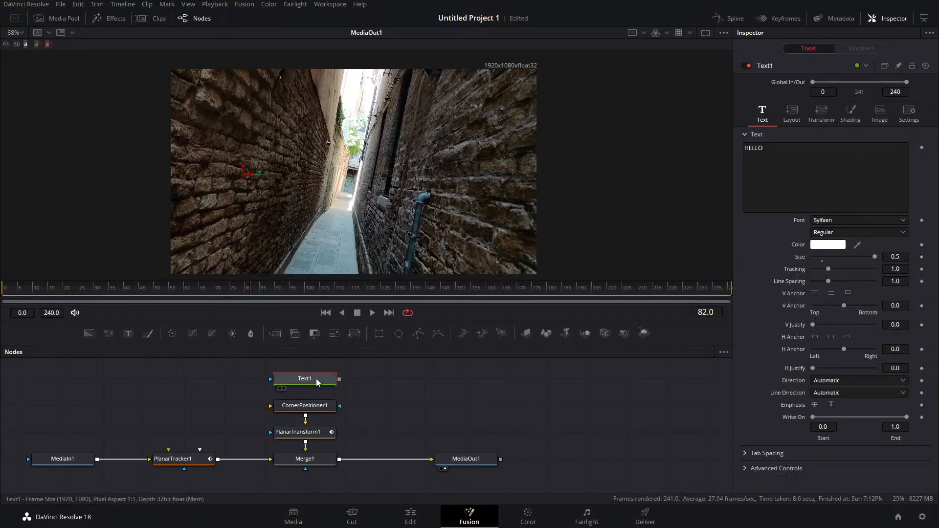
pyautogui.press('1')
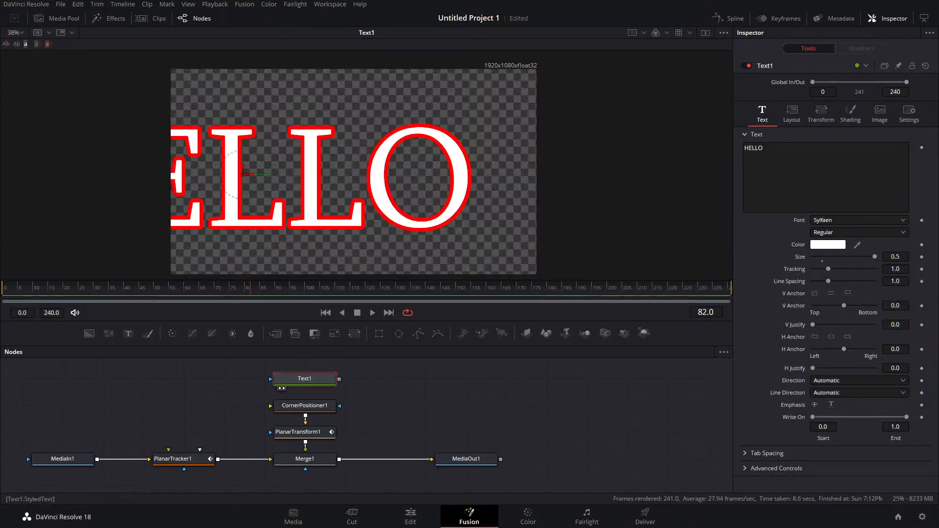
# Step: Set the HELLO text's font to Storm Gust and reconnect Text1's output to CornerPositioner1
pyautogui.click(829, 221)
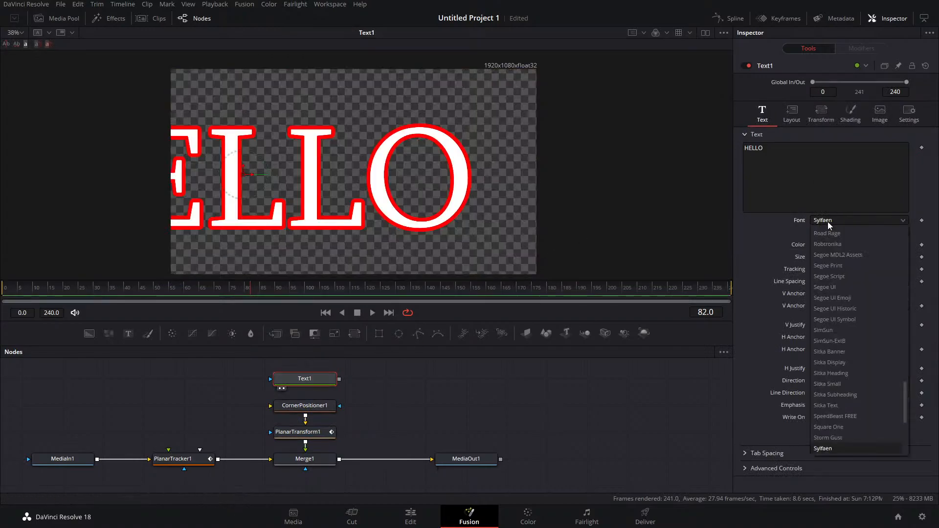
pyautogui.click(837, 441)
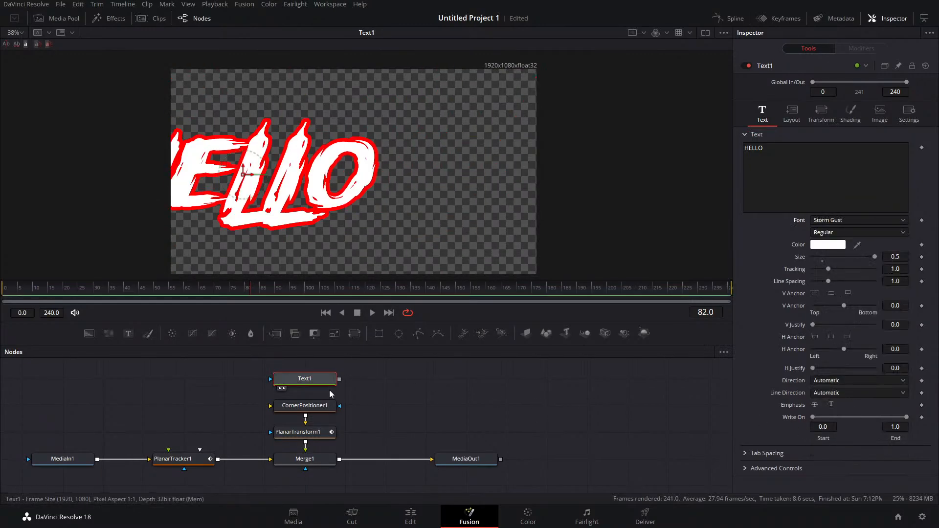
pyautogui.click(304, 407)
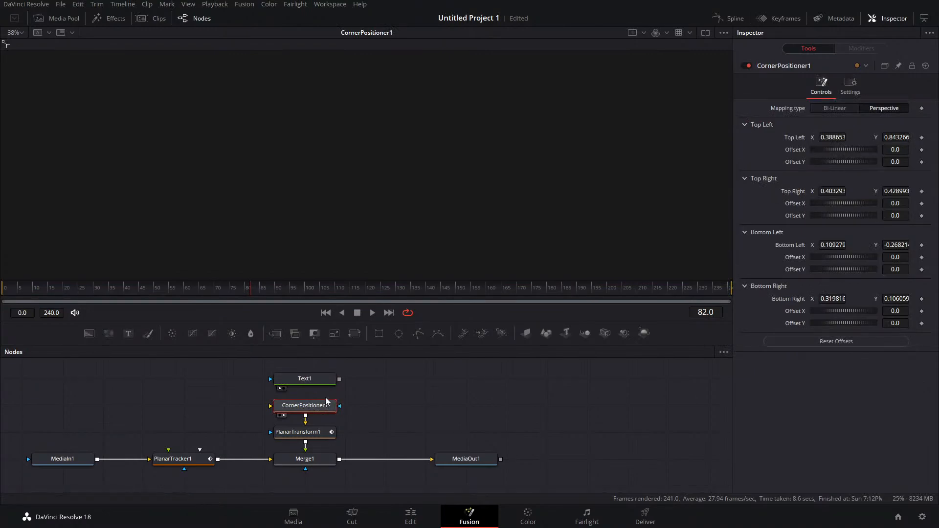
pyautogui.moveTo(338, 389); pyautogui.dragTo(304, 407)
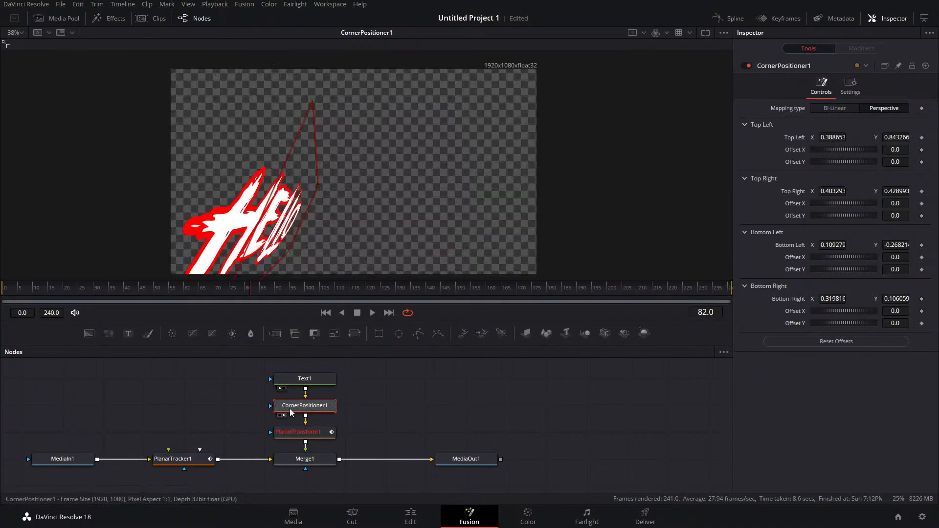
# Step: View PlanarTransform1, Merge1 and MediaOut1 in turn, and play back the composite from frame 82 to check the tracked text
pyautogui.click(307, 433)
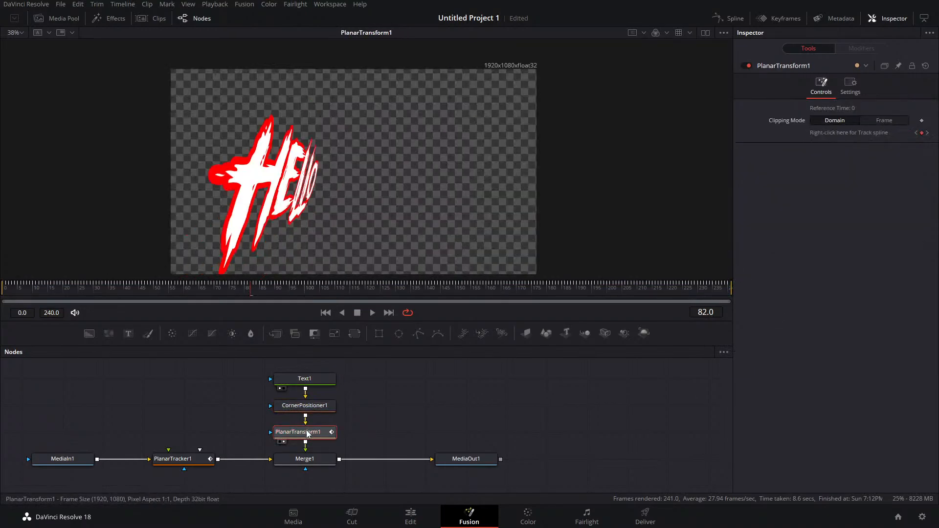
pyautogui.click(318, 459)
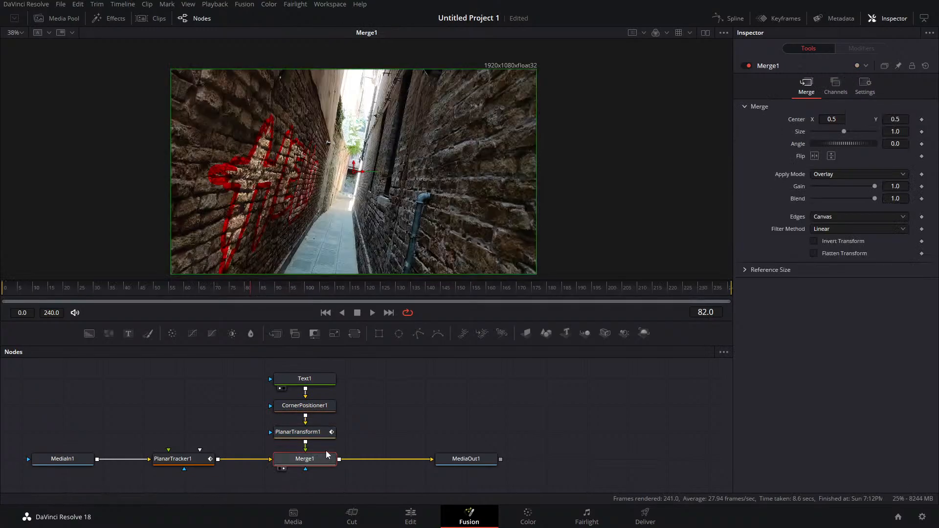
pyautogui.click(453, 458)
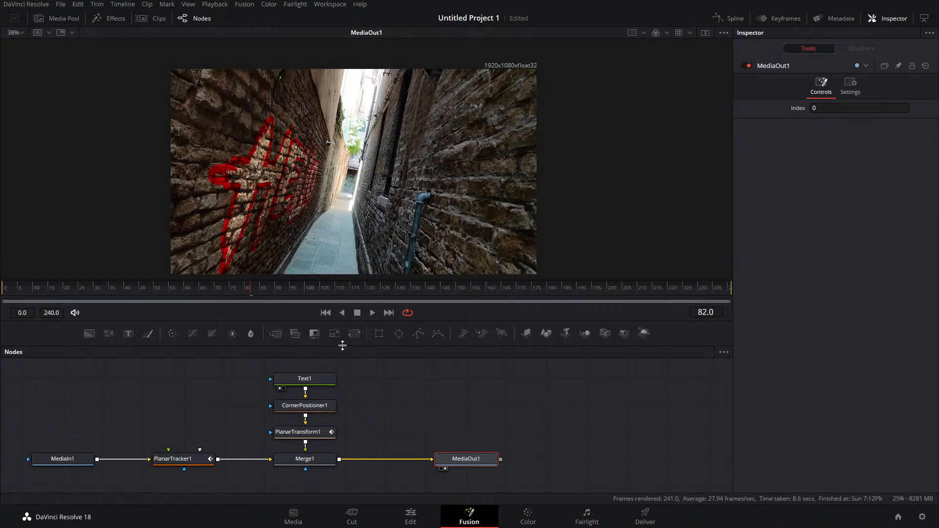
pyautogui.click(373, 313)
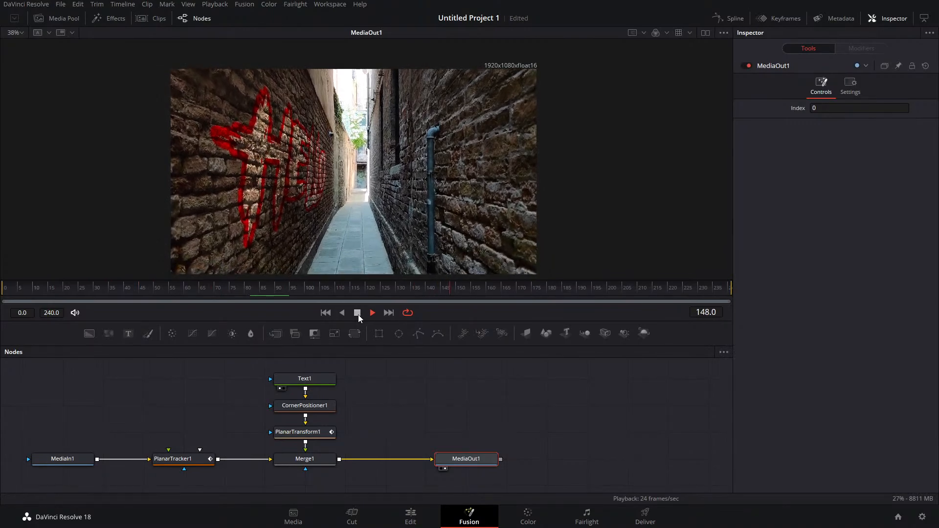
pyautogui.click(357, 313)
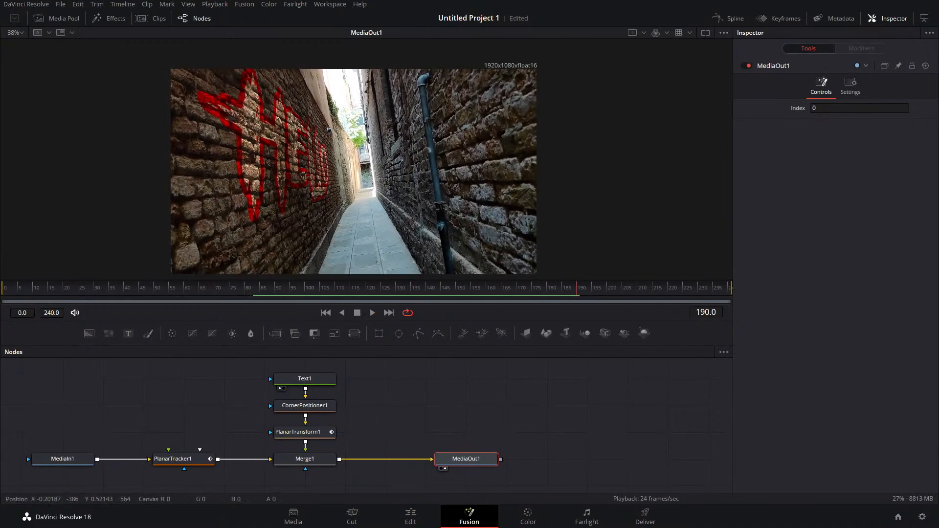
# Step: On the Edit page, add Dwelling alley.mp4 to Video 1 after Fusion Clip 1 and delete its audio
pyautogui.click(421, 516)
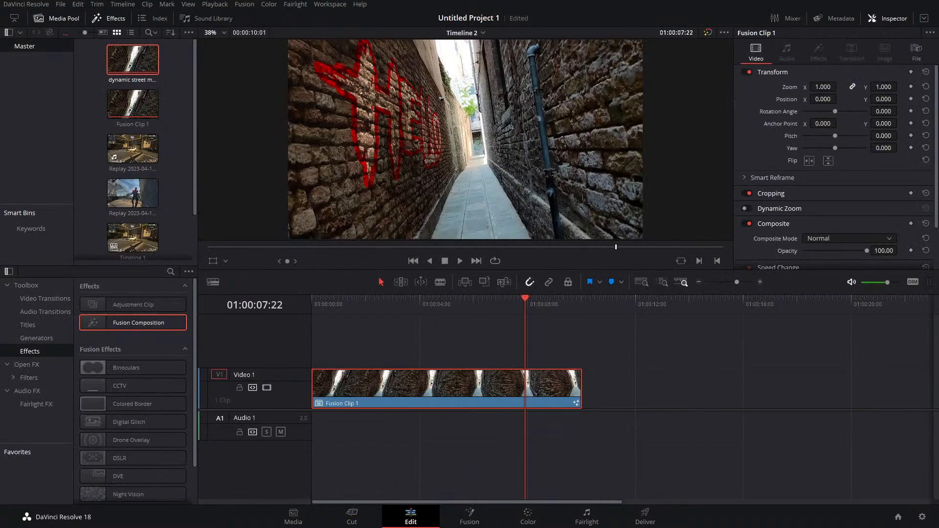
pyautogui.moveTo(640, 384); pyautogui.dragTo(602, 399)
pyautogui.click(663, 425)
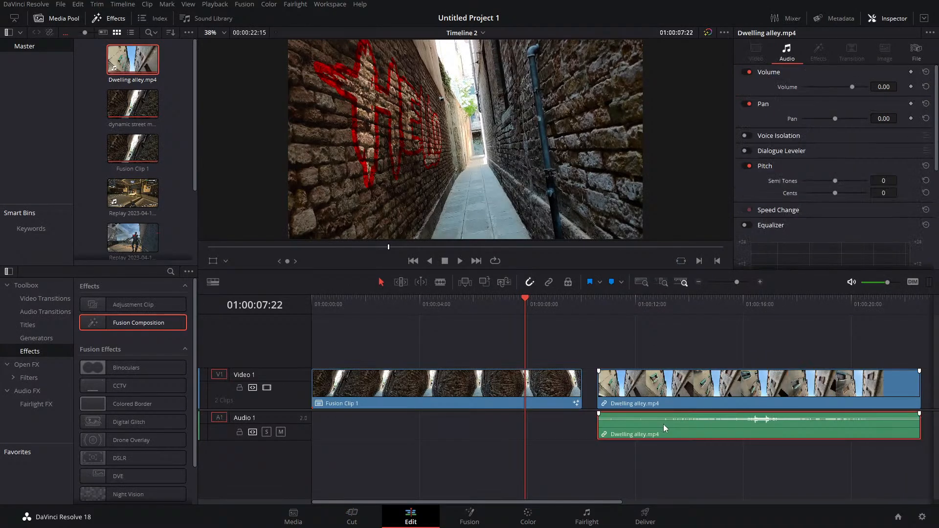
pyautogui.press('Delete')
# Step: Place the playhead at 01:00:12:04 over the Dwelling alley clip, select the clip and save the project
pyautogui.moveTo(600, 309); pyautogui.dragTo(640, 310)
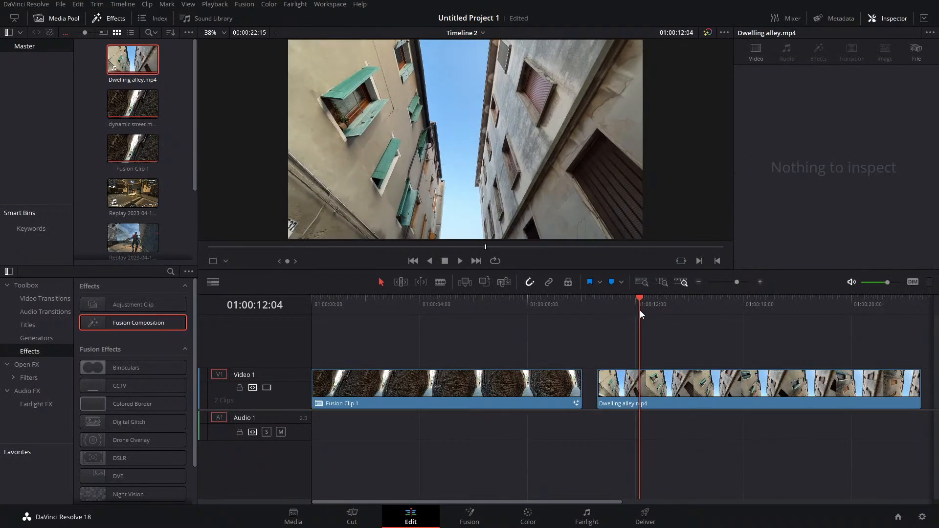
pyautogui.click(667, 399)
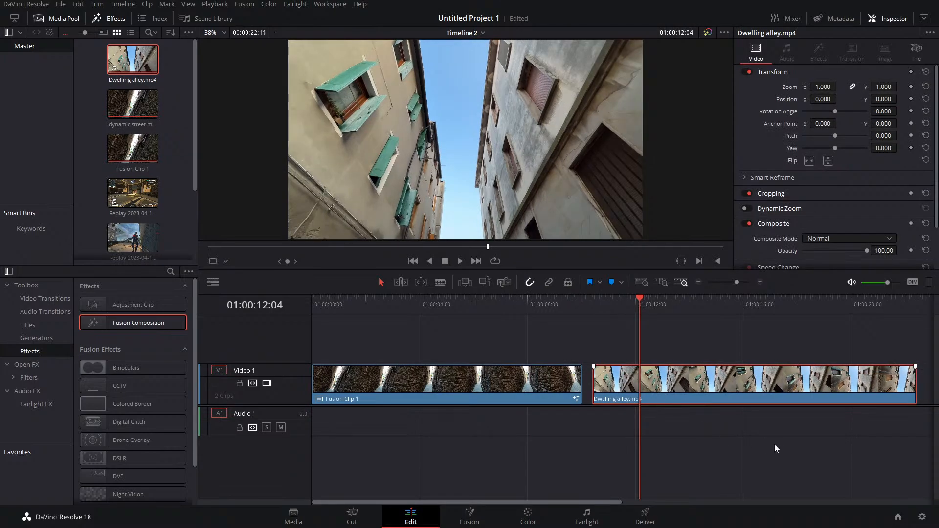
pyautogui.hotkey('ctrl', 's')
# Step: On the Color page, sample the blue sky of the Dwelling alley clip with the HSL Qualifier
pyautogui.click(536, 517)
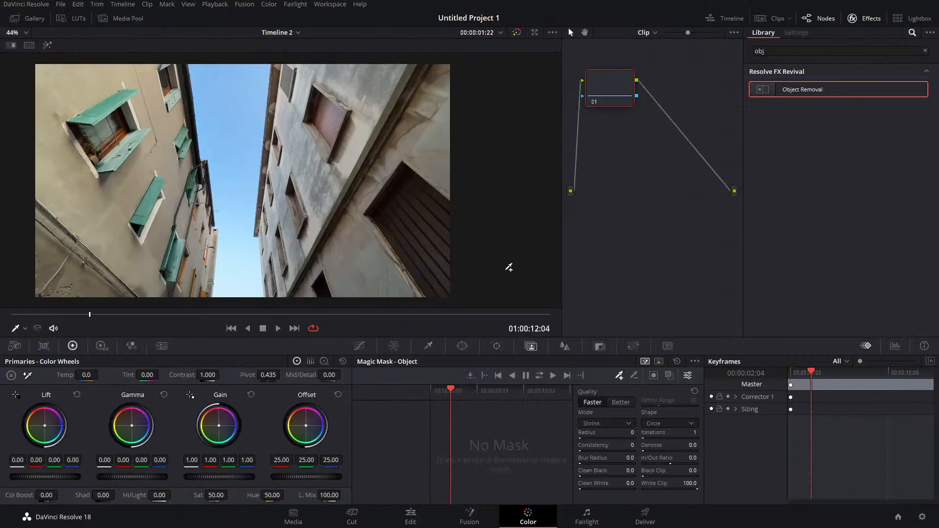
pyautogui.click(429, 347)
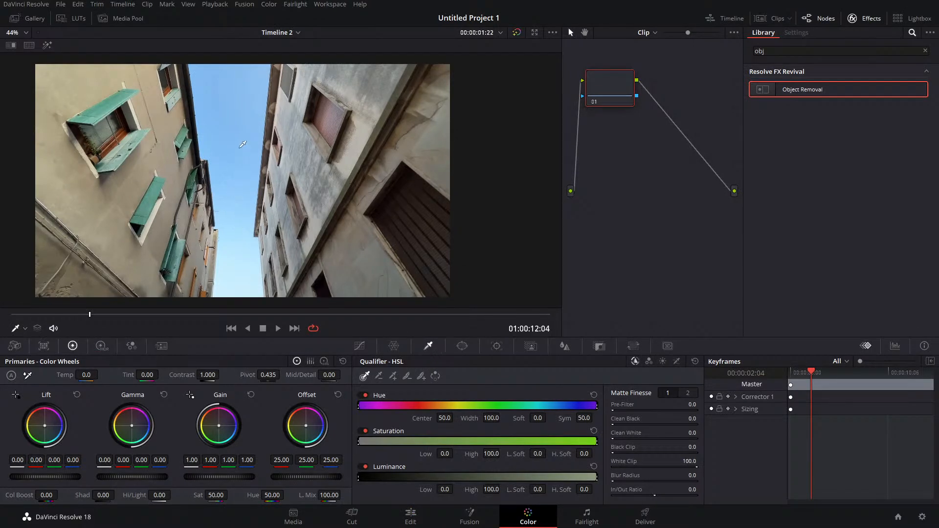
pyautogui.click(243, 144)
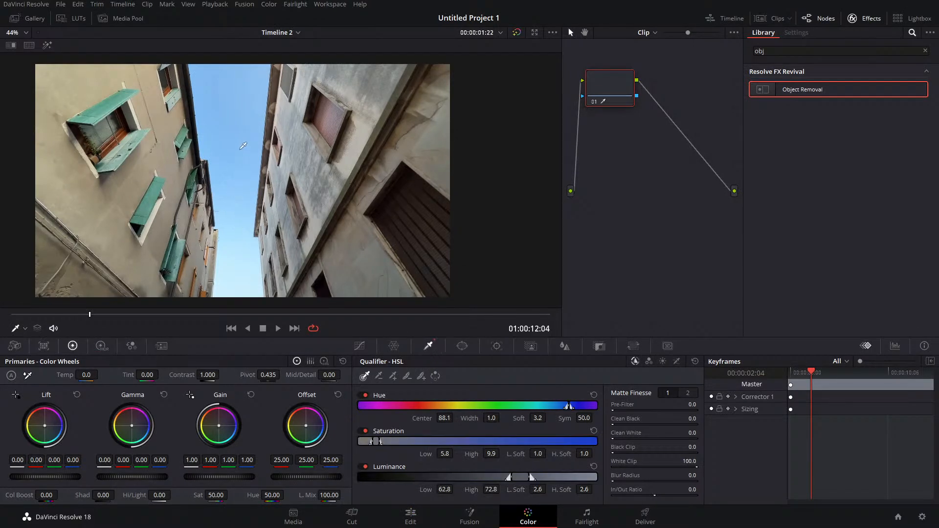
# Step: Highlight the qualified area, resample the upper sky, and toggle the highlight to compare the selection with the full image
pyautogui.click(47, 50)
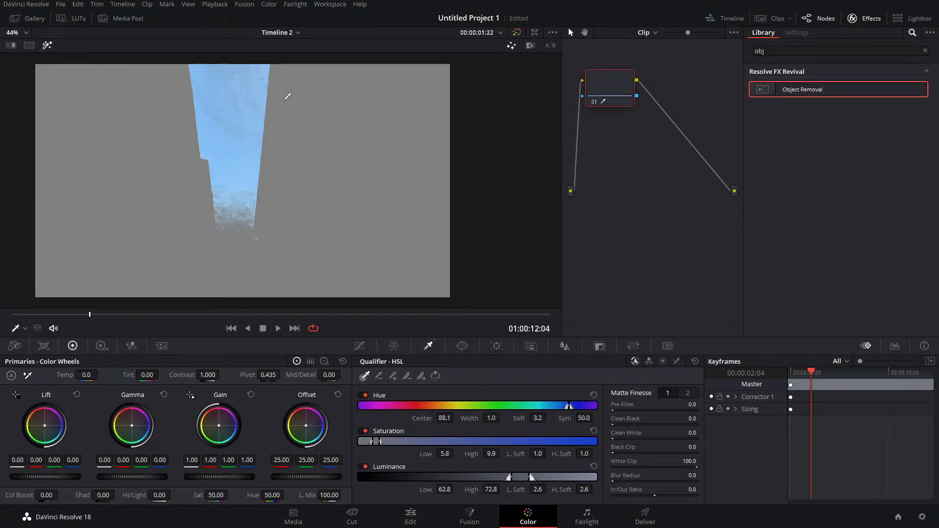
pyautogui.click(245, 84)
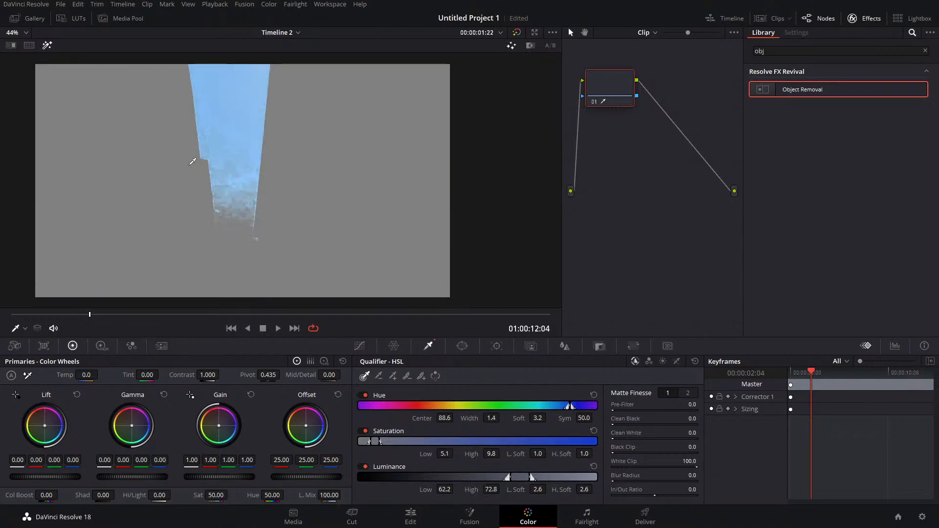
pyautogui.hotkey('shift', 'h')
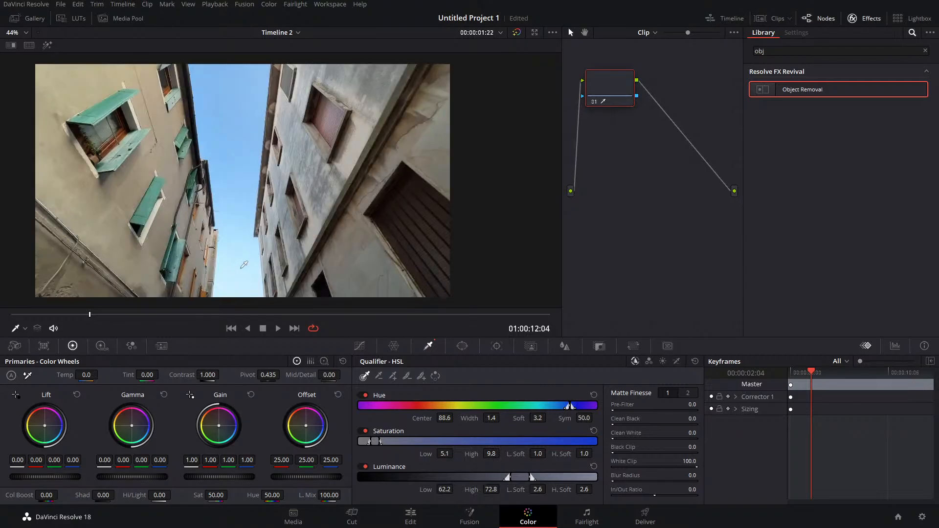
pyautogui.click(47, 45)
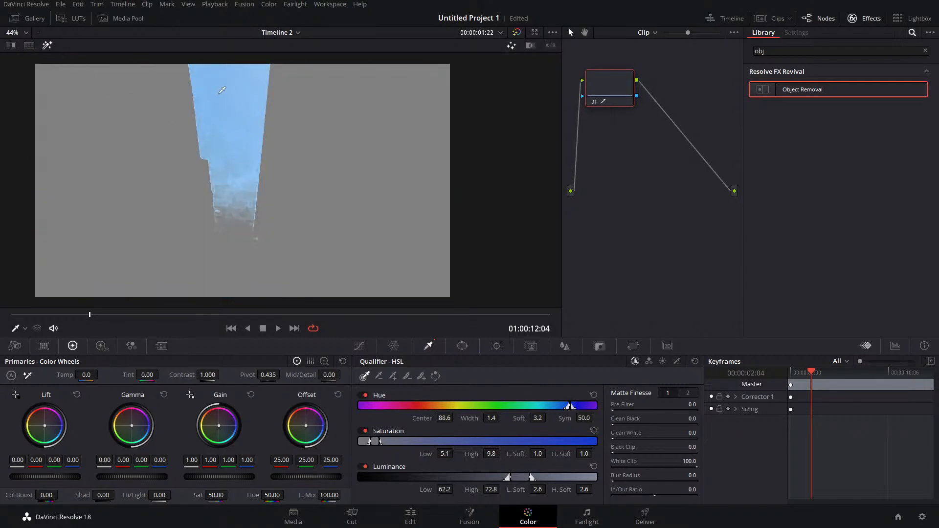
# Step: Resample the sky from its upper part down to the lower end with the qualifier and hide the Effects library
pyautogui.moveTo(223, 98)
pyautogui.mouseDown()
pyautogui.moveTo(214, 117)
pyautogui.moveTo(226, 119)
pyautogui.moveTo(239, 267)
pyautogui.mouseUp()
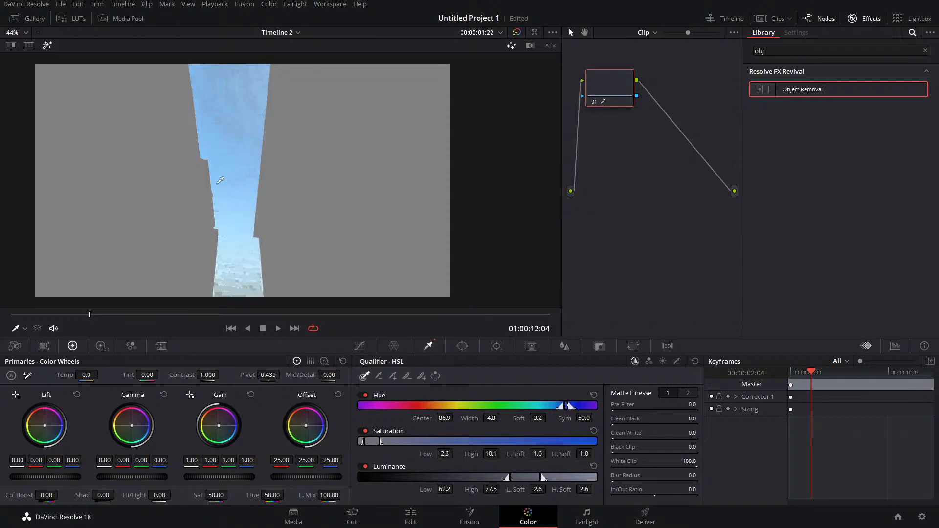
pyautogui.click(49, 51)
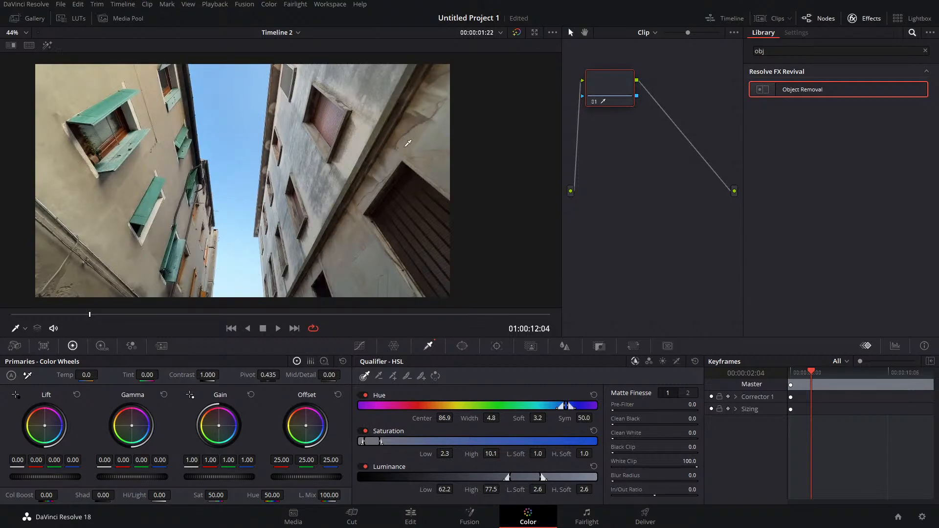
pyautogui.click(927, 51)
pyautogui.click(866, 18)
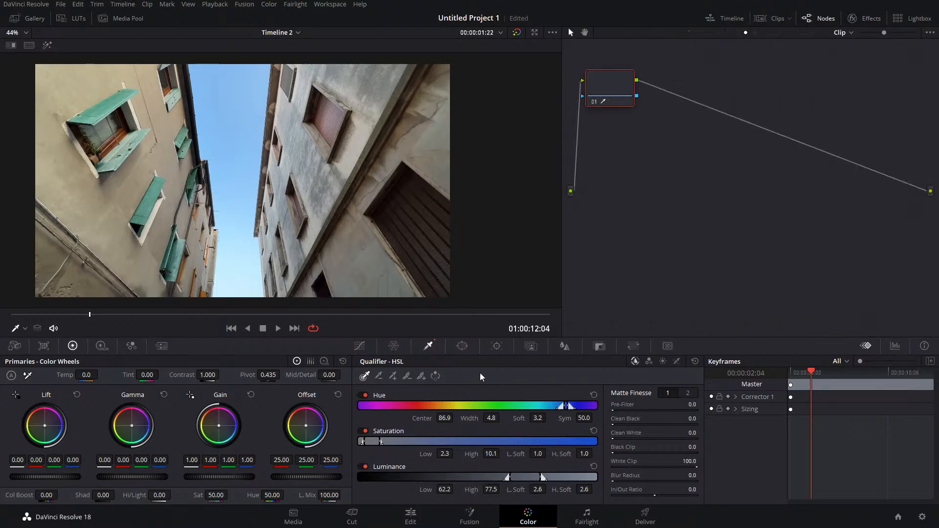
# Step: With the qualified sky highlighted, set Matte Finesse Denoise to about 23.8, Midtone to 129.5 and Highlight to 139.6
pyautogui.click(47, 45)
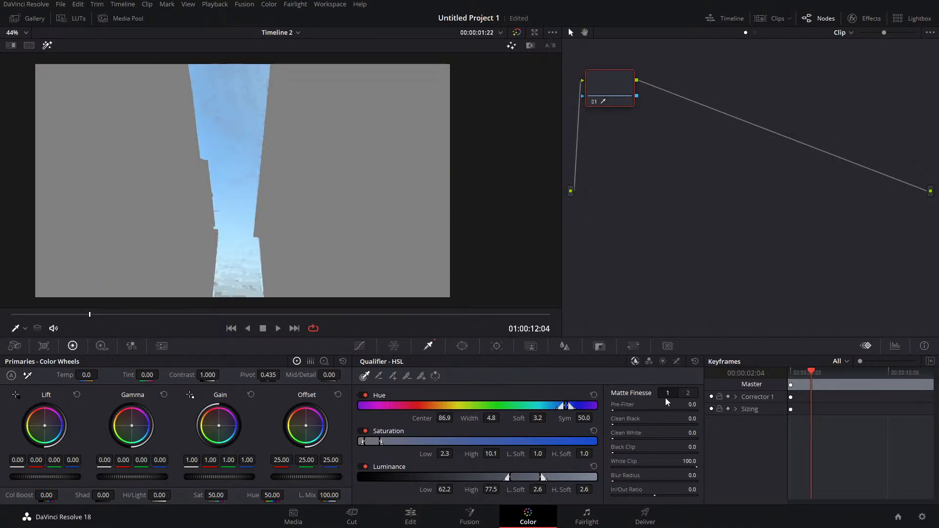
pyautogui.click(688, 394)
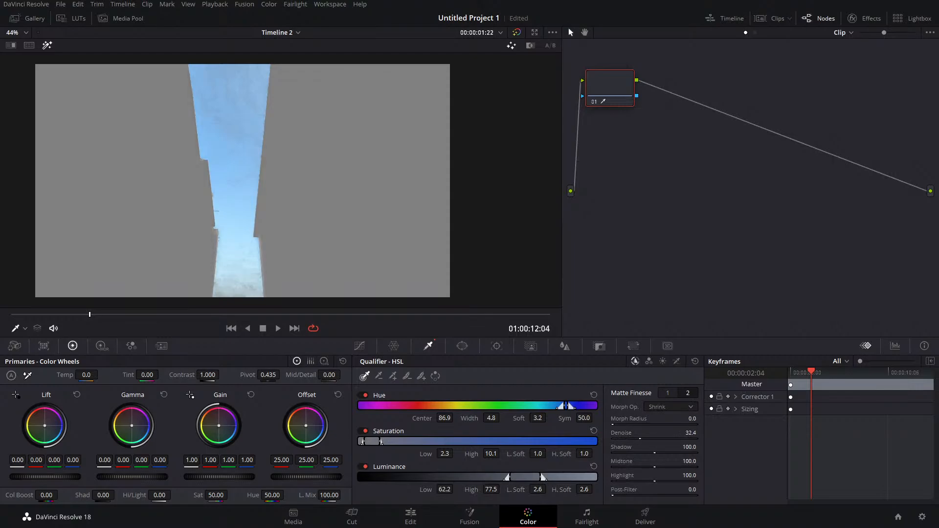
pyautogui.moveTo(640, 438); pyautogui.dragTo(612, 438)
pyautogui.moveTo(612, 437); pyautogui.dragTo(616, 439)
pyautogui.moveTo(655, 453); pyautogui.dragTo(668, 481)
pyautogui.doubleClick(620, 446)
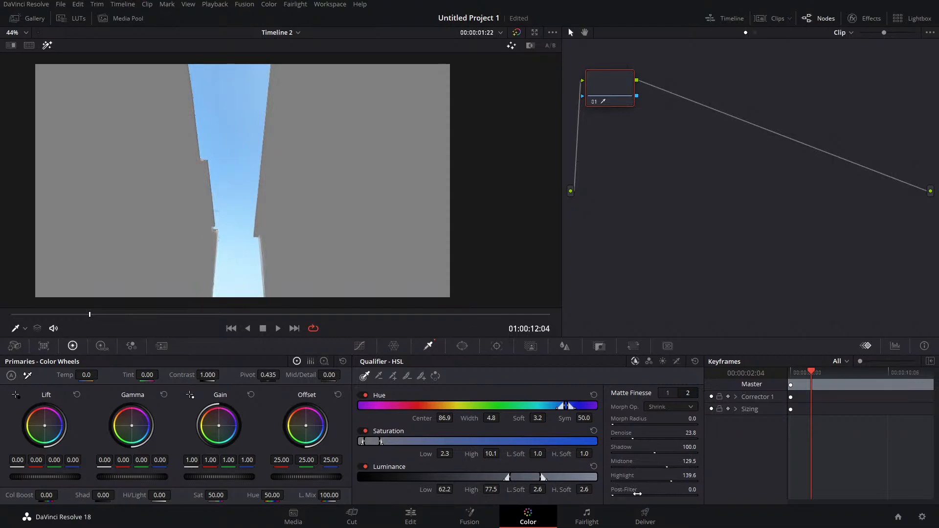
# Step: Raise Matte Finesse Black Clip to about 41.3, resample the lowest part of the sky, and save the project with the highlight off
pyautogui.click(668, 392)
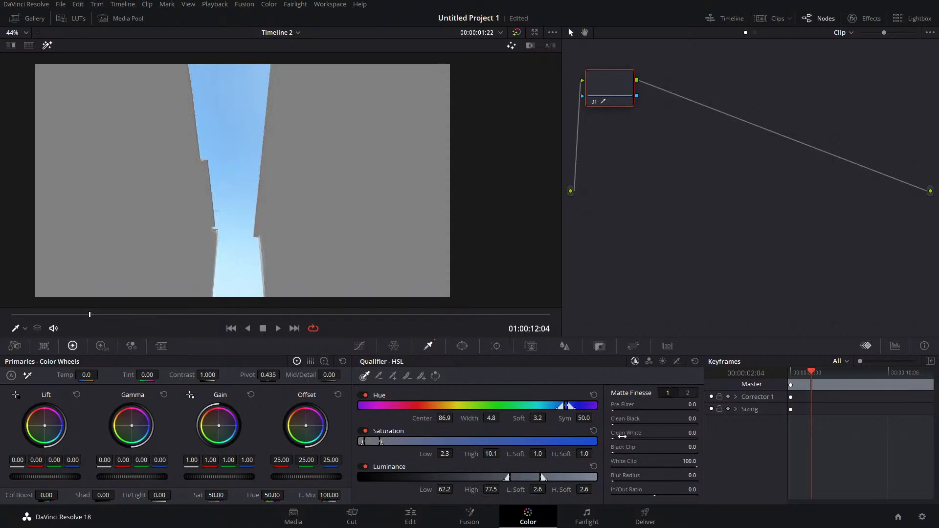
pyautogui.moveTo(613, 439)
pyautogui.mouseDown()
pyautogui.moveTo(655, 438)
pyautogui.moveTo(613, 439)
pyautogui.mouseUp()
pyautogui.moveTo(615, 453); pyautogui.dragTo(645, 453)
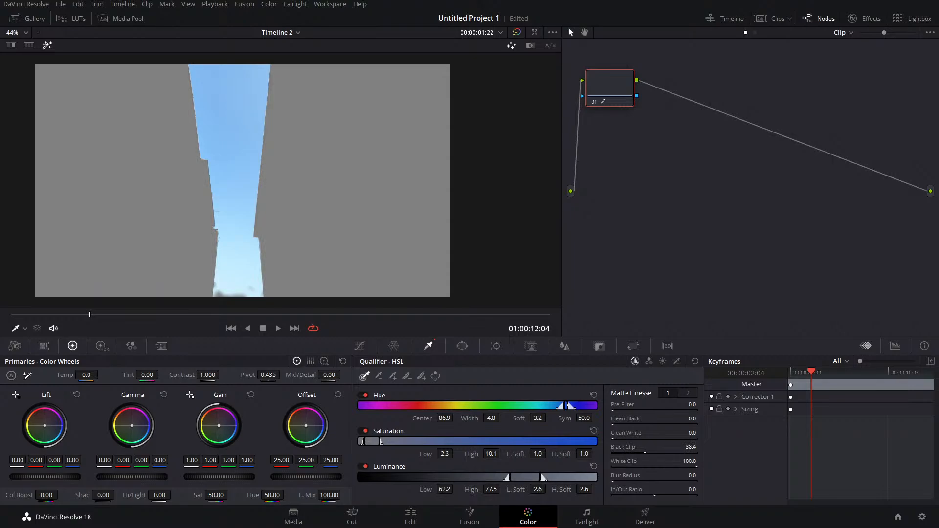
pyautogui.click(225, 284)
pyautogui.moveTo(227, 281)
pyautogui.mouseDown()
pyautogui.moveTo(239, 126)
pyautogui.moveTo(258, 88)
pyautogui.moveTo(256, 101)
pyautogui.moveTo(245, 76)
pyautogui.moveTo(246, 205)
pyautogui.moveTo(224, 289)
pyautogui.mouseUp()
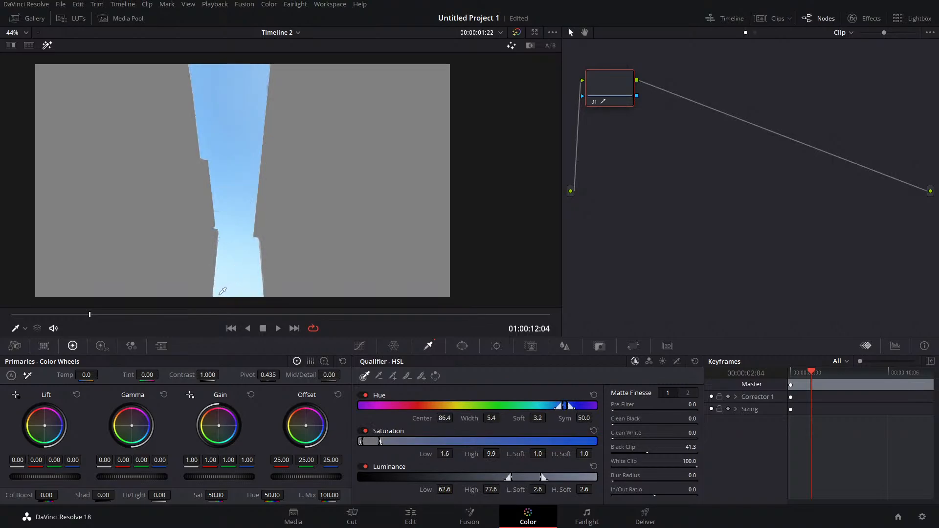
pyautogui.hotkey('ctrl', 's')
pyautogui.click(47, 45)
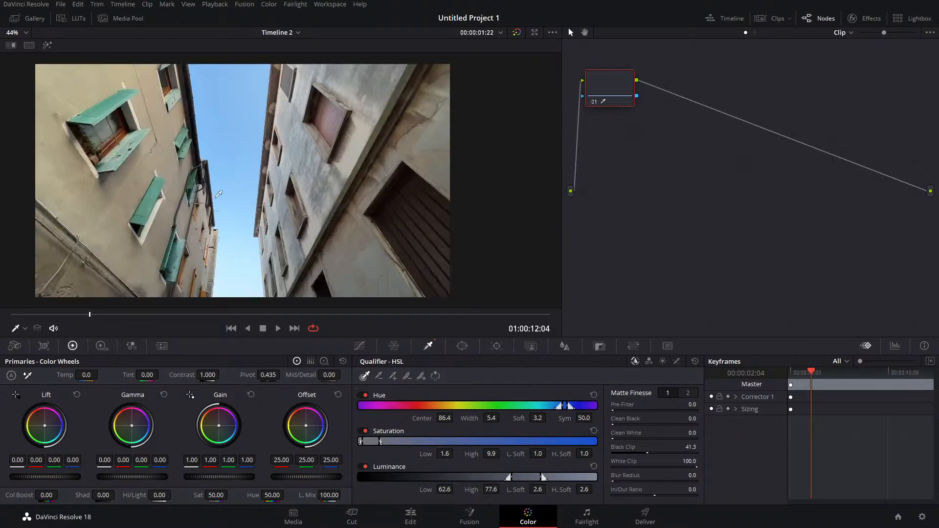
# Step: Add an alpha output connected to node 01's key output and invert the qualifier so the sky is cut out
pyautogui.rightClick(676, 148)
pyautogui.click(703, 186)
pyautogui.moveTo(637, 96); pyautogui.dragTo(930, 209)
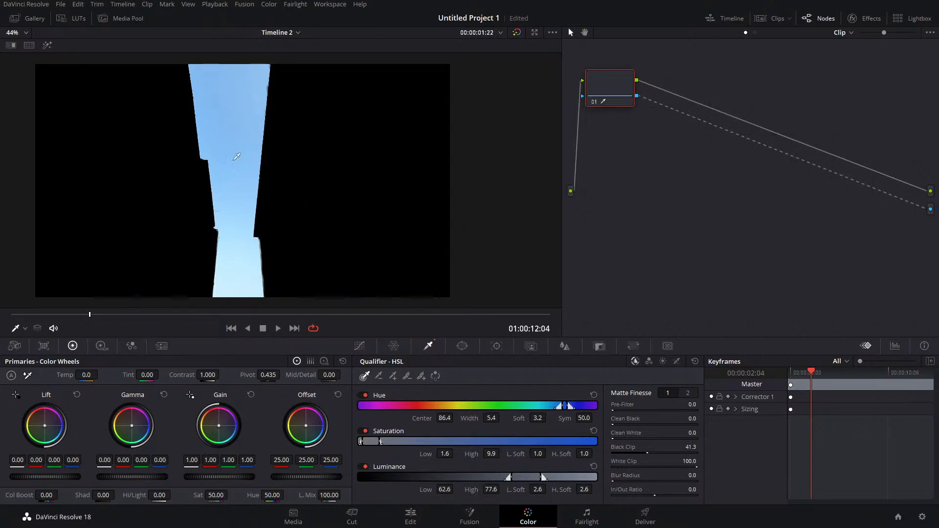
pyautogui.click(435, 376)
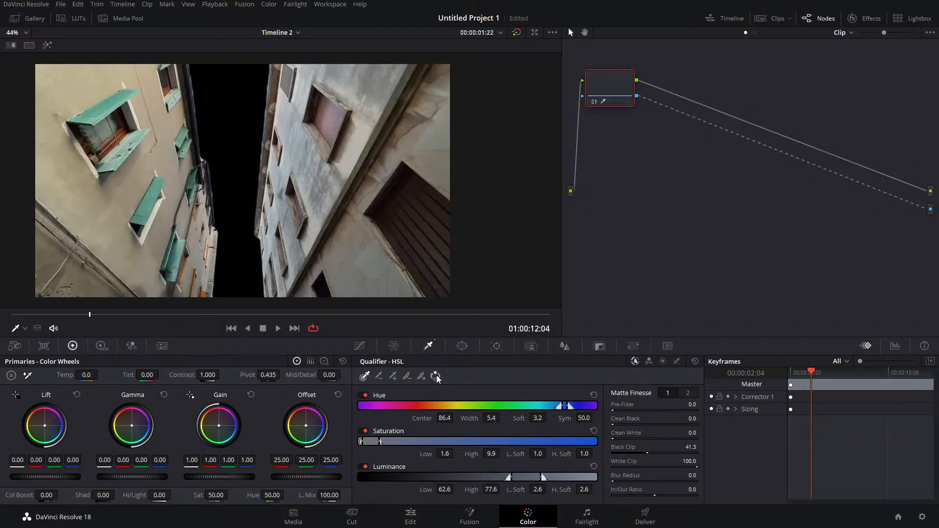
# Step: On the Edit page, move the Dwelling alley clip up to Video 2 and place nighsky.jpg beneath it, matched to its length
pyautogui.click(411, 517)
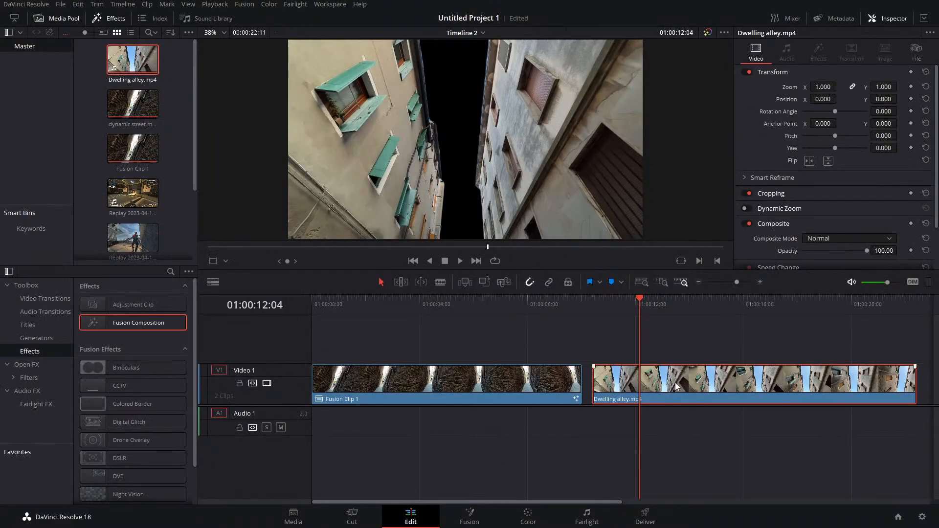
pyautogui.moveTo(676, 378); pyautogui.dragTo(679, 352)
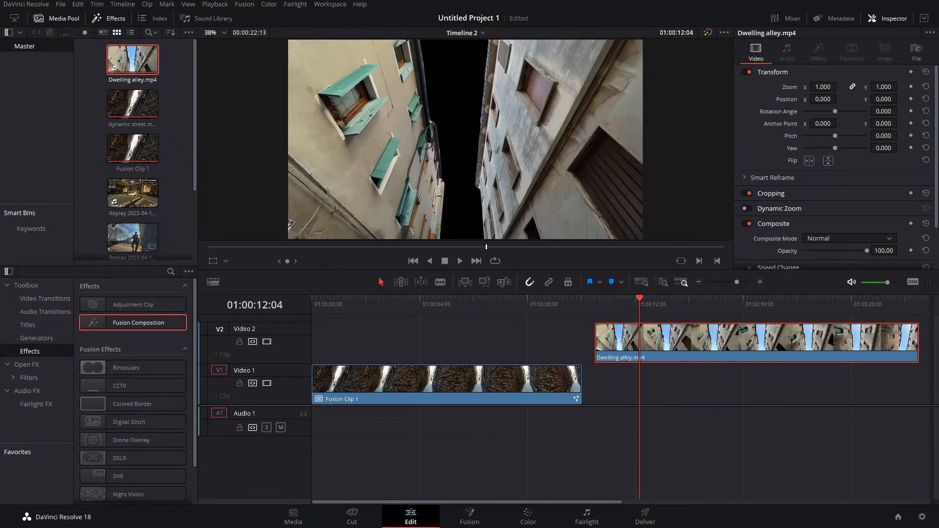
pyautogui.hotkey('ctrl', 's')
pyautogui.moveTo(386, 284); pyautogui.dragTo(639, 389)
pyautogui.moveTo(729, 386); pyautogui.dragTo(914, 373)
# Step: Scrub through the alley clip to examine the replaced sky, and return to its first frame on the Color page
pyautogui.moveTo(620, 304)
pyautogui.mouseDown()
pyautogui.moveTo(708, 304)
pyautogui.moveTo(620, 308)
pyautogui.moveTo(628, 308)
pyautogui.moveTo(688, 304)
pyautogui.moveTo(614, 300)
pyautogui.mouseUp()
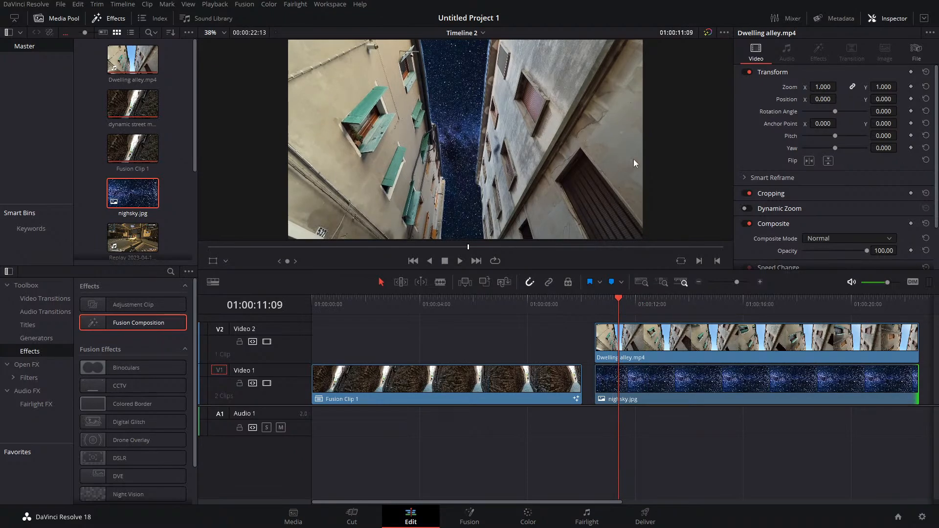
pyautogui.moveTo(611, 304); pyautogui.dragTo(595, 309)
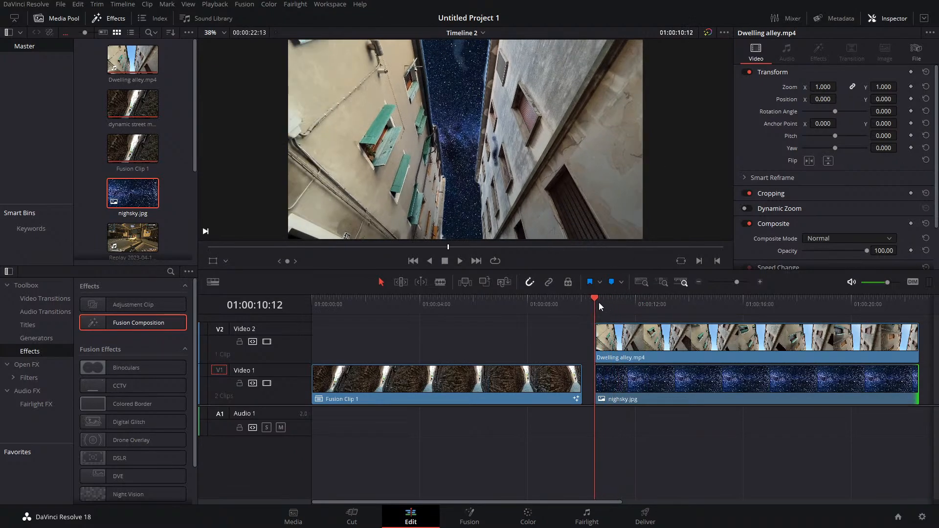
pyautogui.moveTo(599, 302); pyautogui.dragTo(652, 309)
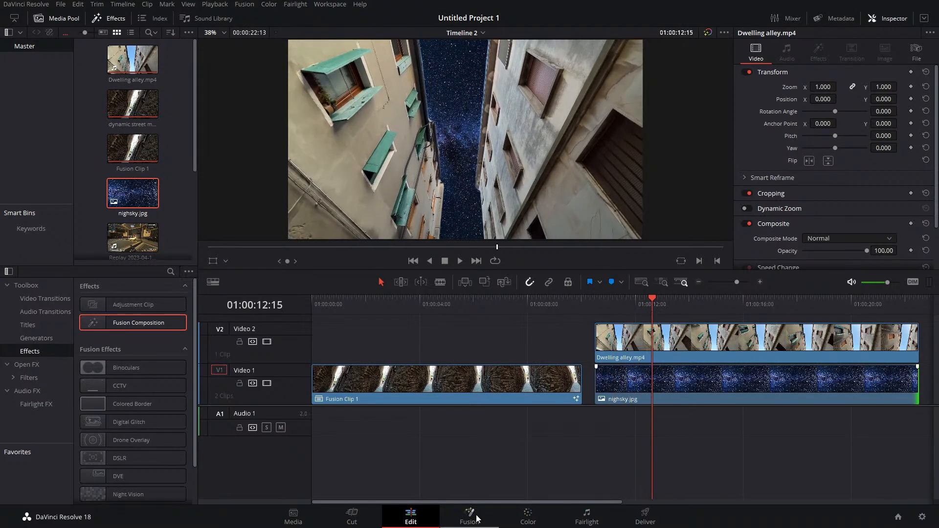
pyautogui.click(533, 518)
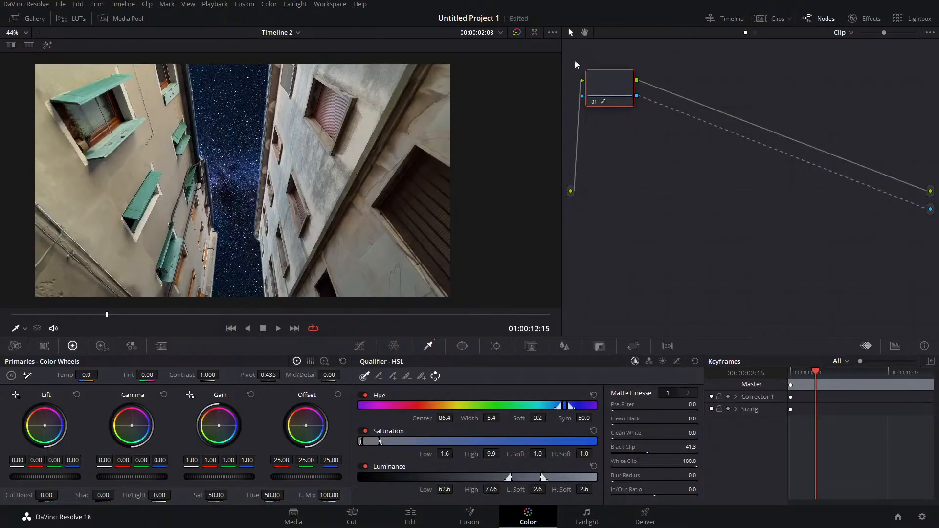
pyautogui.moveTo(110, 319); pyautogui.dragTo(11, 321)
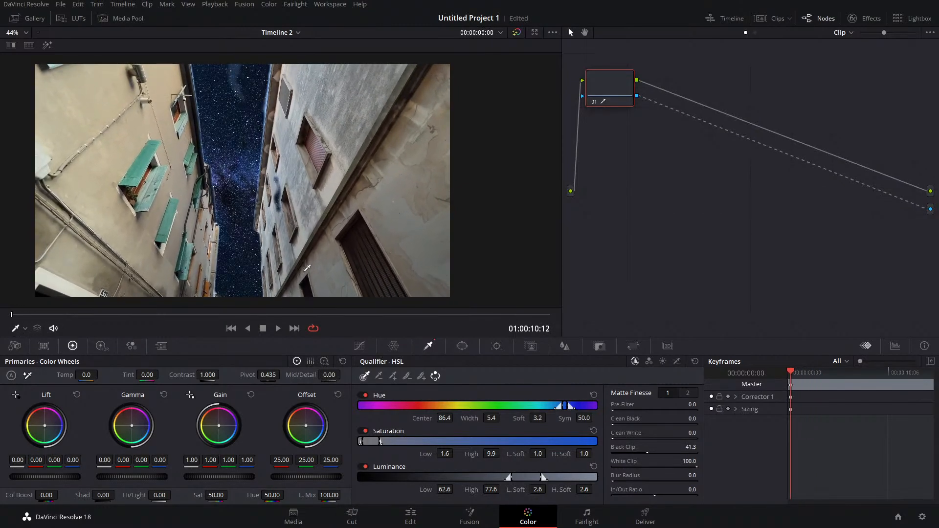
# Step: Try to mask the blotchy wall beside the sky with an inverted curve window on node 01
pyautogui.click(462, 346)
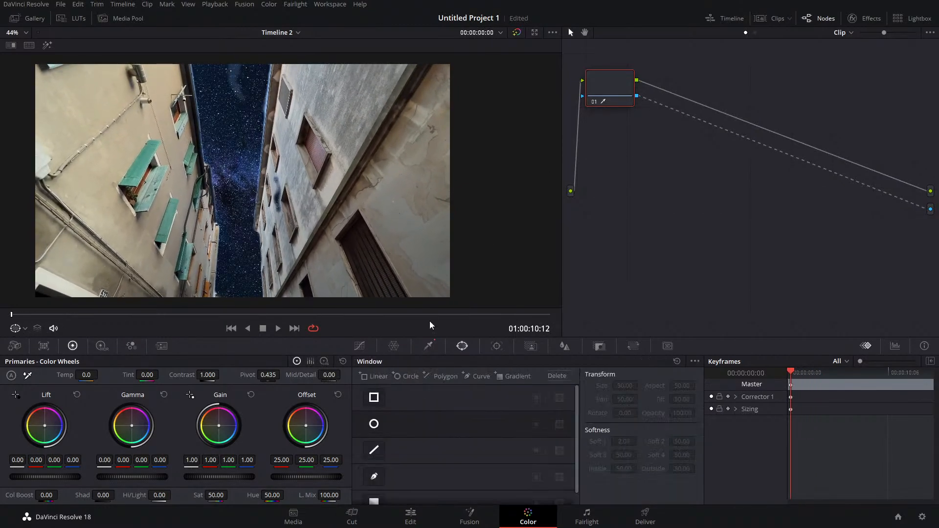
pyautogui.click(374, 477)
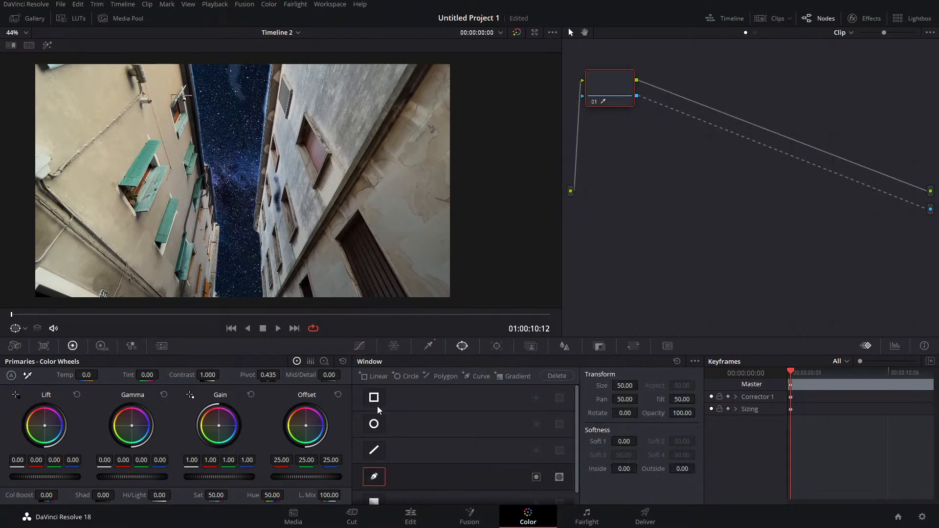
pyautogui.click(268, 180)
pyautogui.click(278, 160)
pyautogui.click(295, 168)
pyautogui.click(300, 226)
pyautogui.click(266, 226)
pyautogui.click(268, 180)
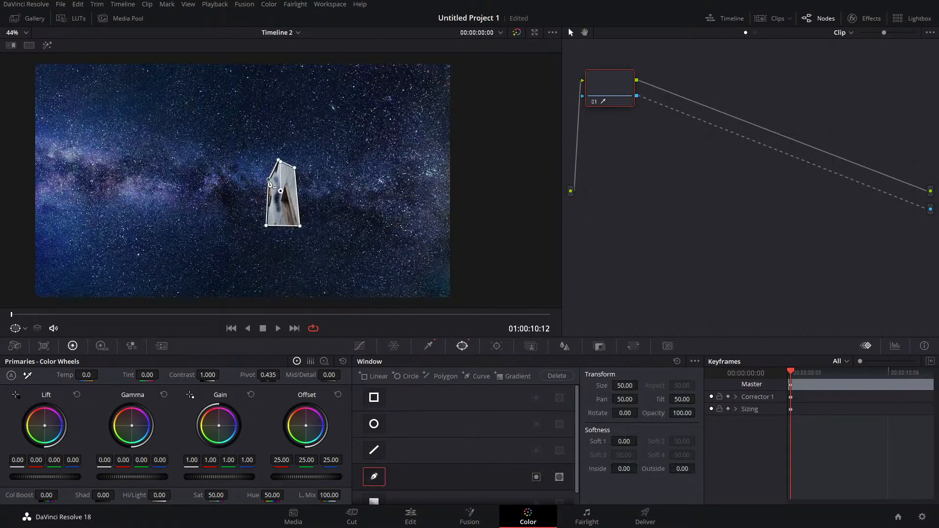
pyautogui.click(536, 477)
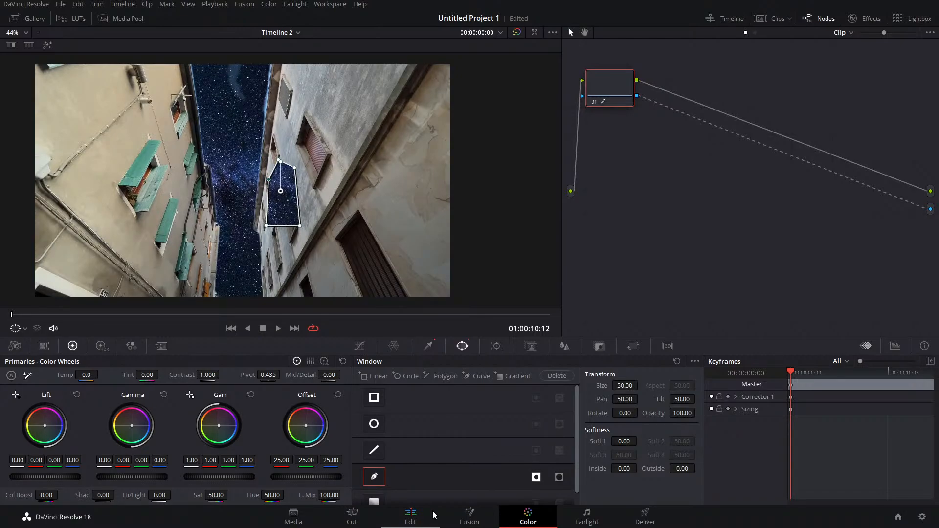
pyautogui.hotkey('ctrl', 'z')
pyautogui.hotkey('ctrl', 'z')
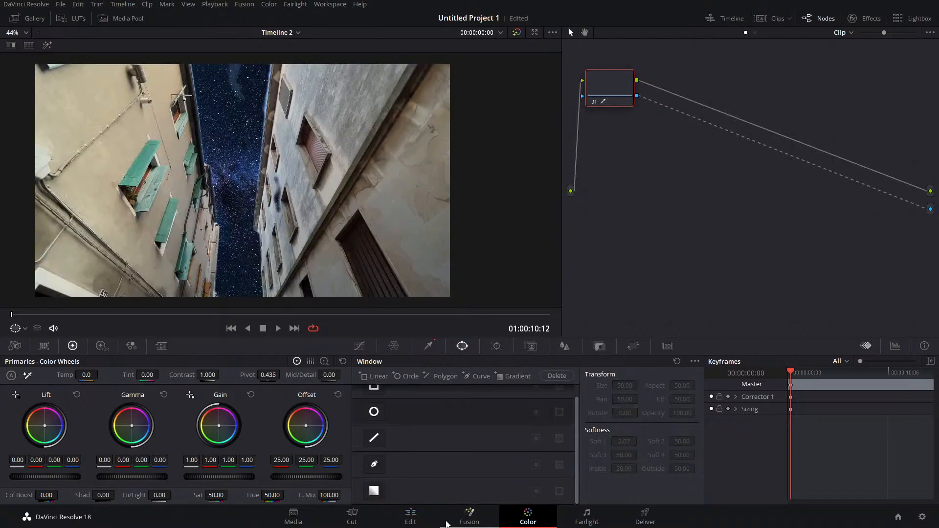
# Step: Duplicate the Dwelling alley clip onto Video 3 and reset the copy's node grade on the Color page
pyautogui.click(433, 520)
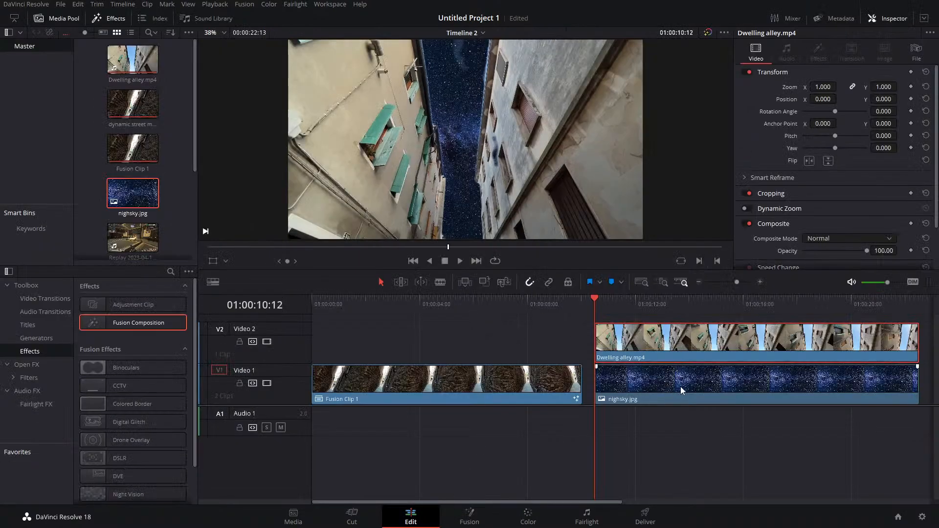
pyautogui.moveTo(683, 345); pyautogui.dragTo(683, 318)
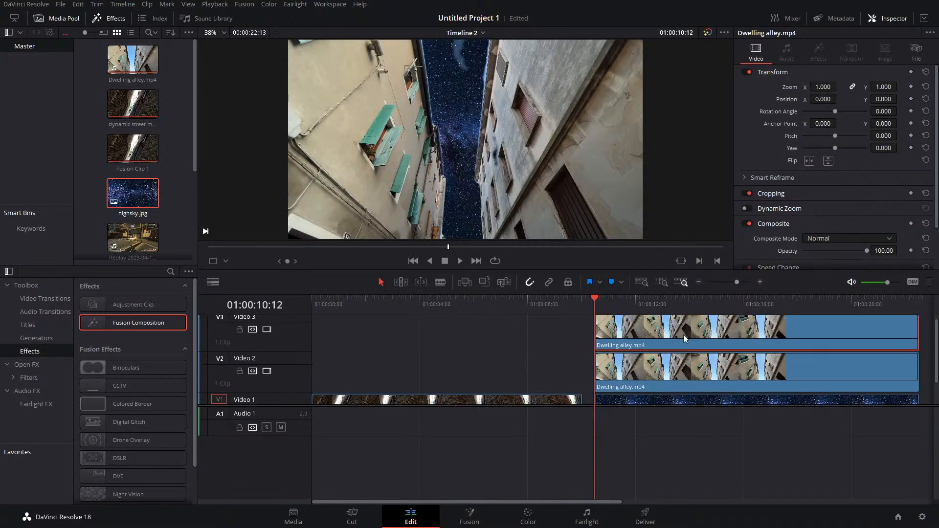
pyautogui.click(528, 517)
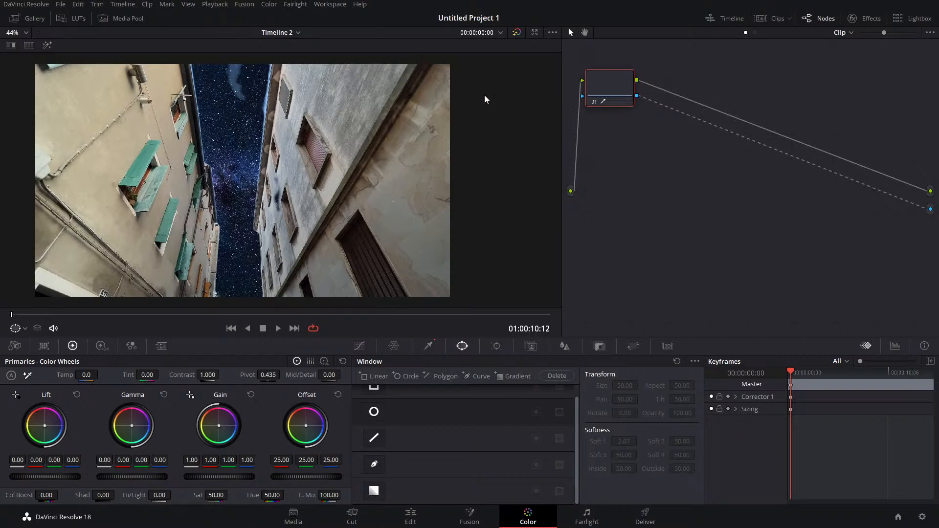
pyautogui.rightClick(608, 87)
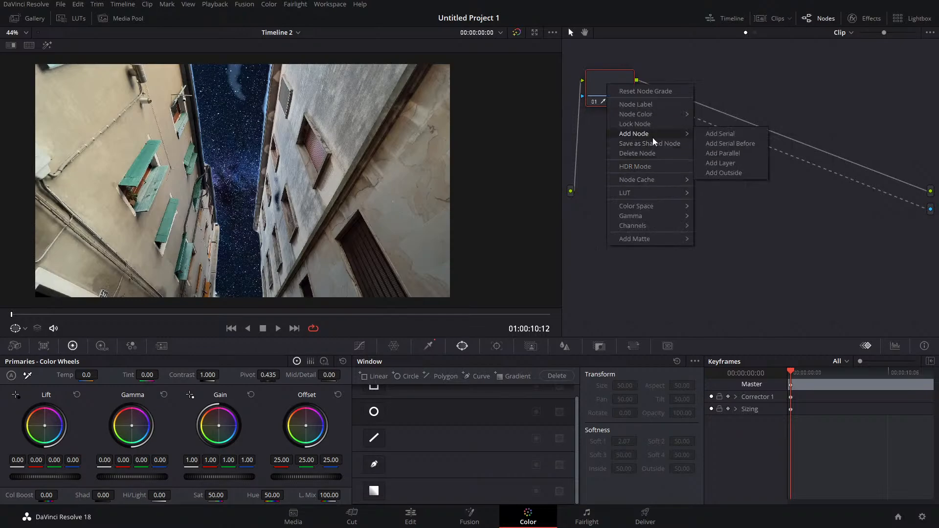
pyautogui.click(629, 91)
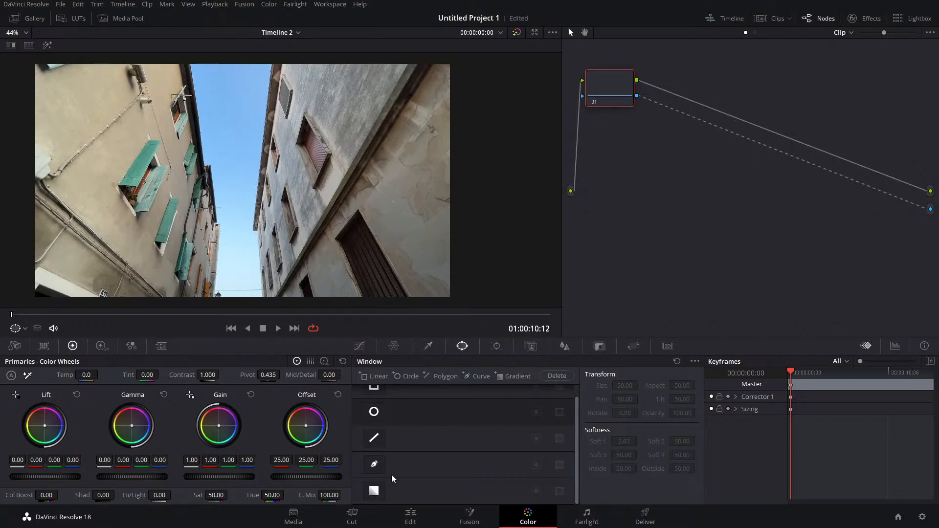
# Step: Draw a closed five-point curve window over the blotchy wall next to the sky, adjusting its corner to meet the building's edge
pyautogui.click(374, 465)
pyautogui.click(268, 199)
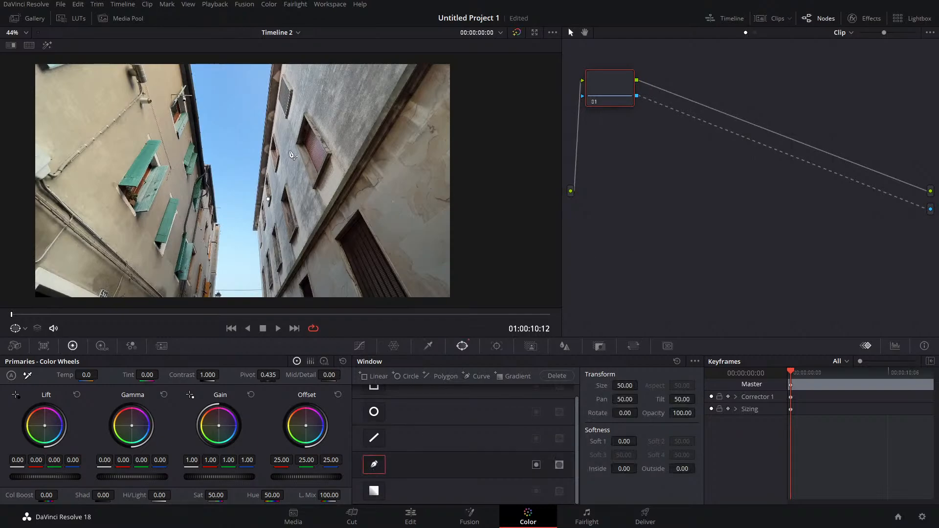
pyautogui.click(281, 144)
pyautogui.click(307, 168)
pyautogui.click(306, 225)
pyautogui.click(272, 240)
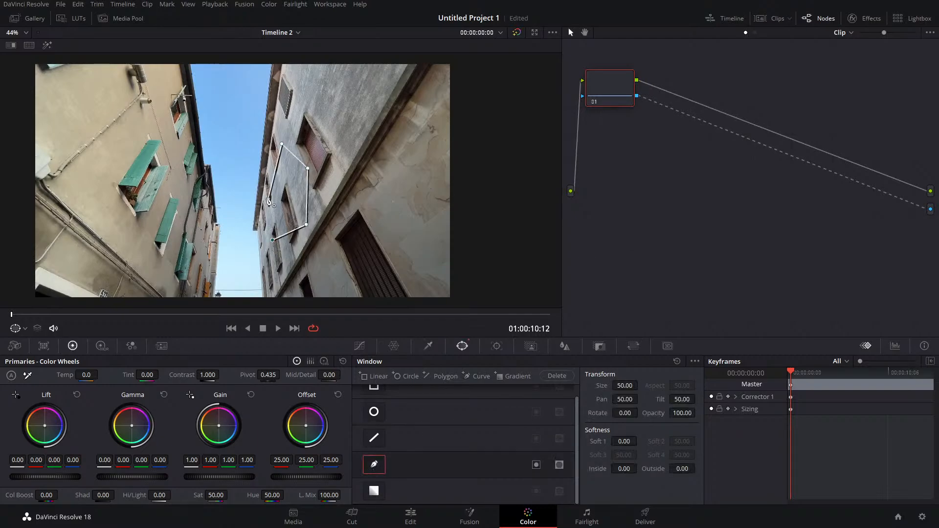
pyautogui.click(268, 198)
pyautogui.moveTo(270, 208); pyautogui.dragTo(266, 205)
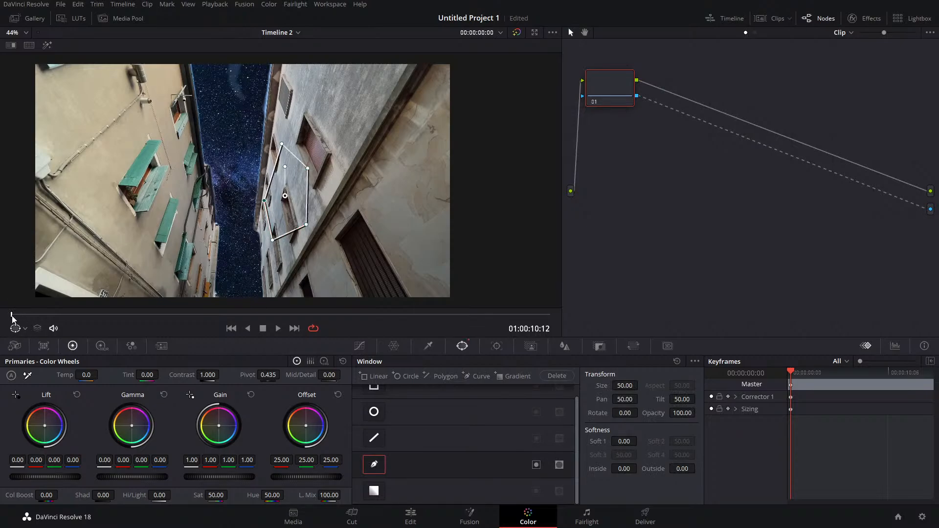
# Step: In the tracker's Frame mode, go to the clip's last frame and move the curve window down onto the wall, clear of the sky
pyautogui.moveTo(13, 317); pyautogui.dragTo(8, 338)
pyautogui.click(496, 346)
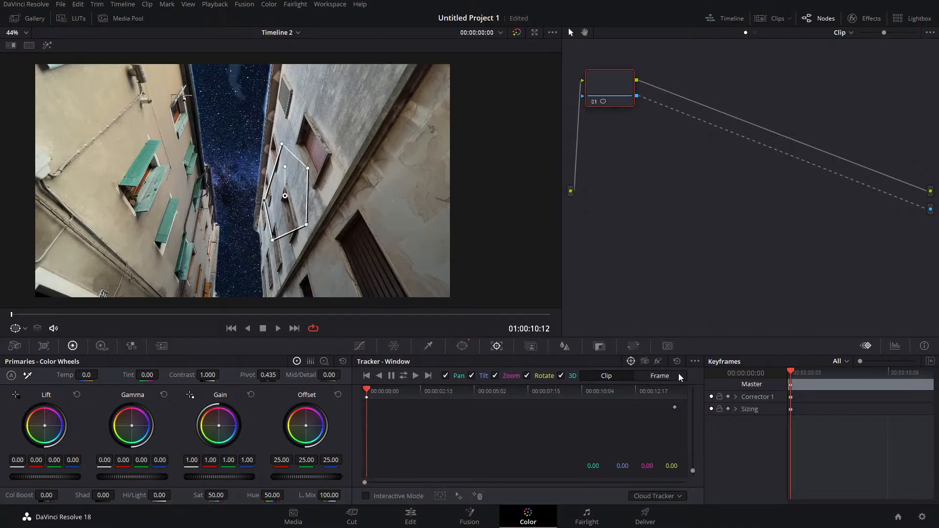
pyautogui.click(662, 376)
pyautogui.moveTo(369, 392); pyautogui.dragTo(714, 411)
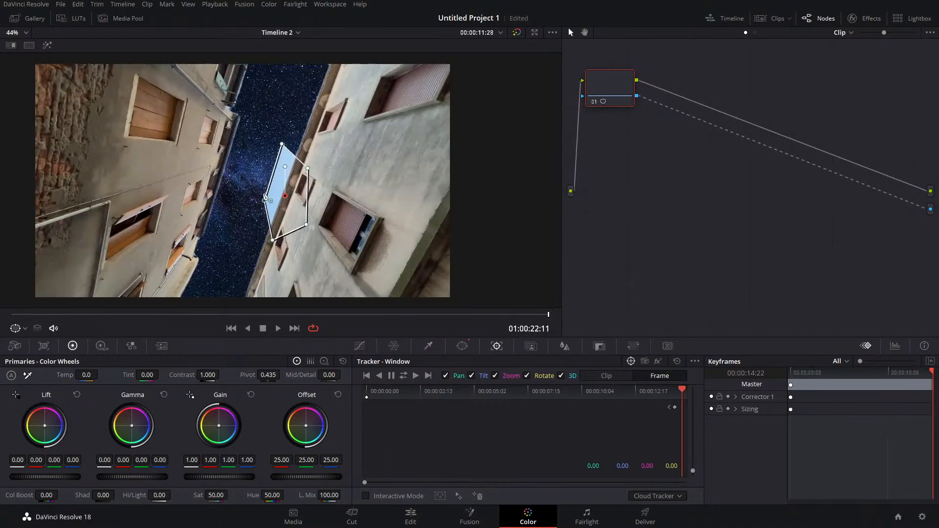
pyautogui.moveTo(264, 197); pyautogui.dragTo(284, 250)
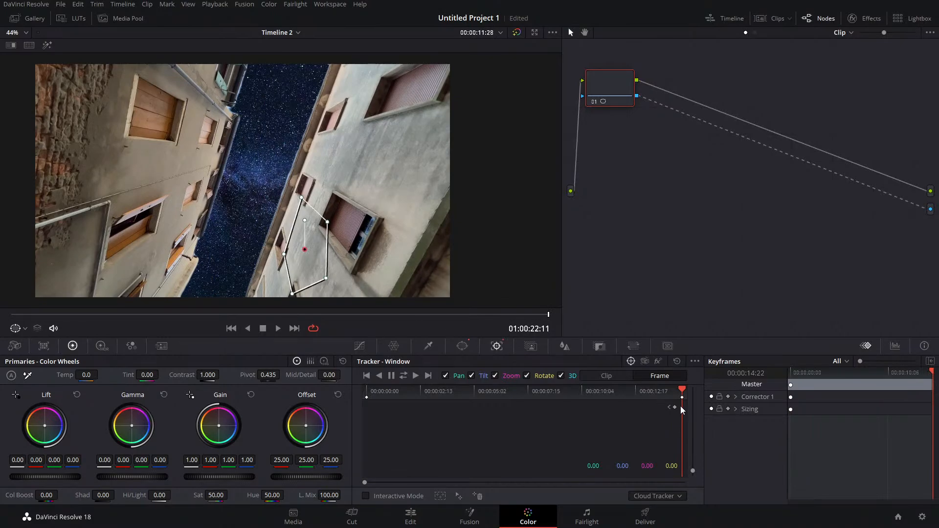
# Step: Return to the clip's first frame, disable the Video 3 track, and open the Dwelling alley clip on Video 2 on the Color page
pyautogui.moveTo(682, 390); pyautogui.dragTo(332, 425)
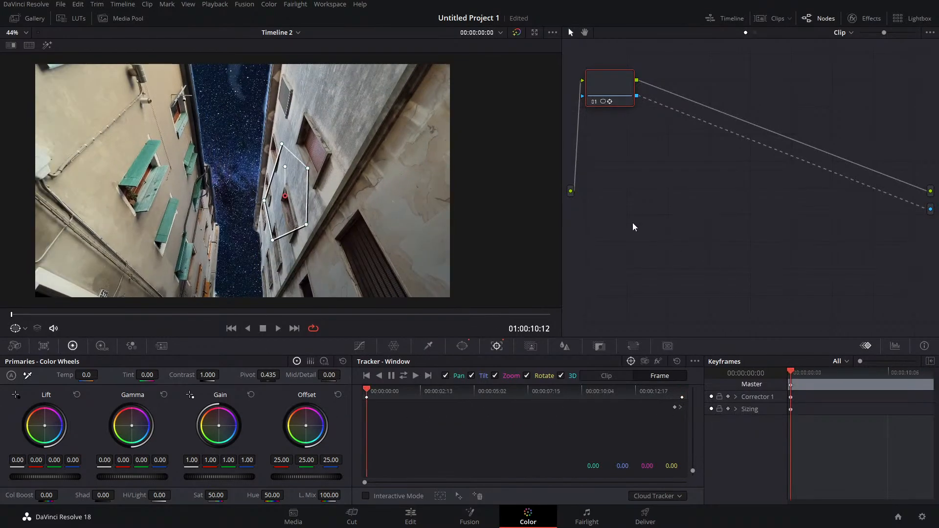
pyautogui.click(410, 519)
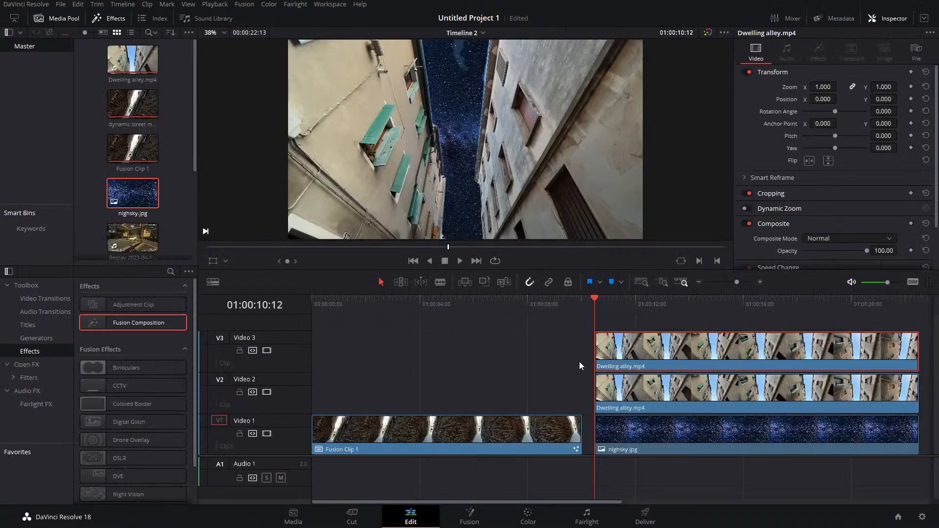
pyautogui.click(267, 351)
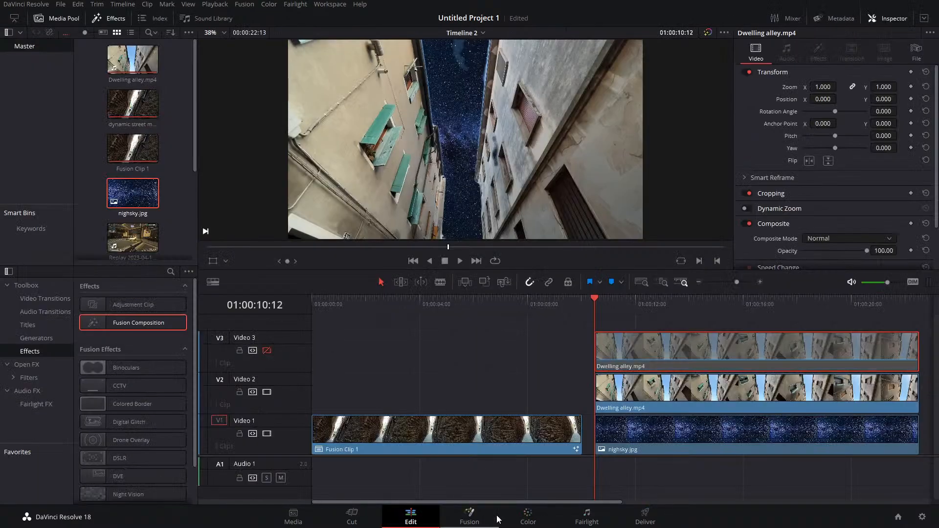
pyautogui.click(528, 517)
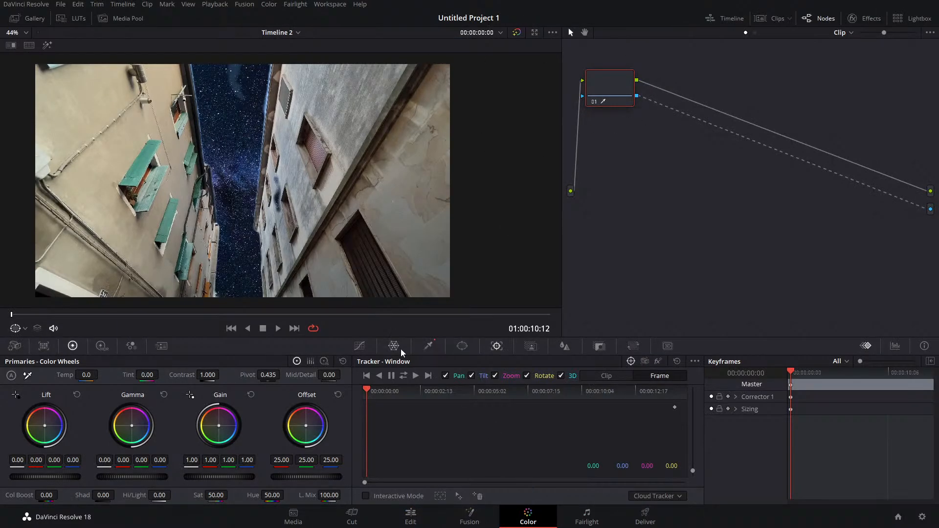
# Step: Draw a closed four-point curve window over the leftover wisp in the upper sky and invert the window
pyautogui.click(462, 345)
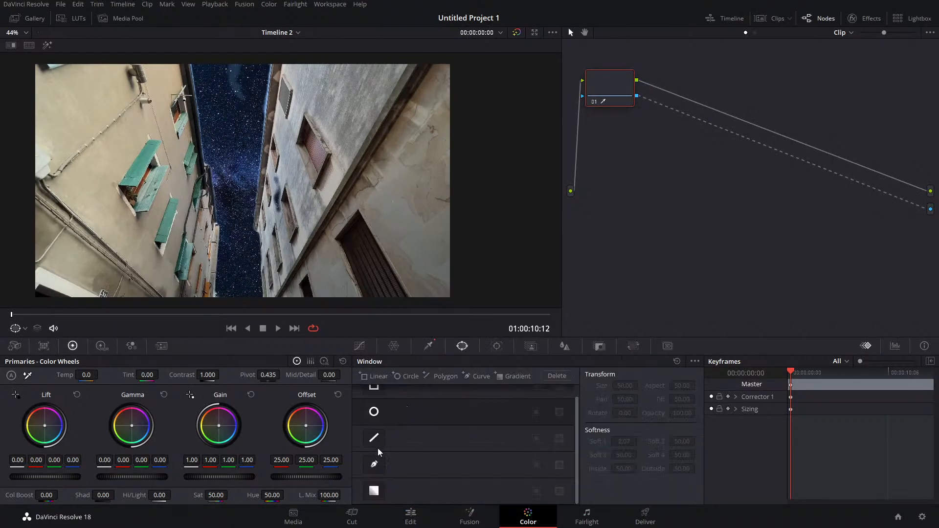
pyautogui.click(374, 463)
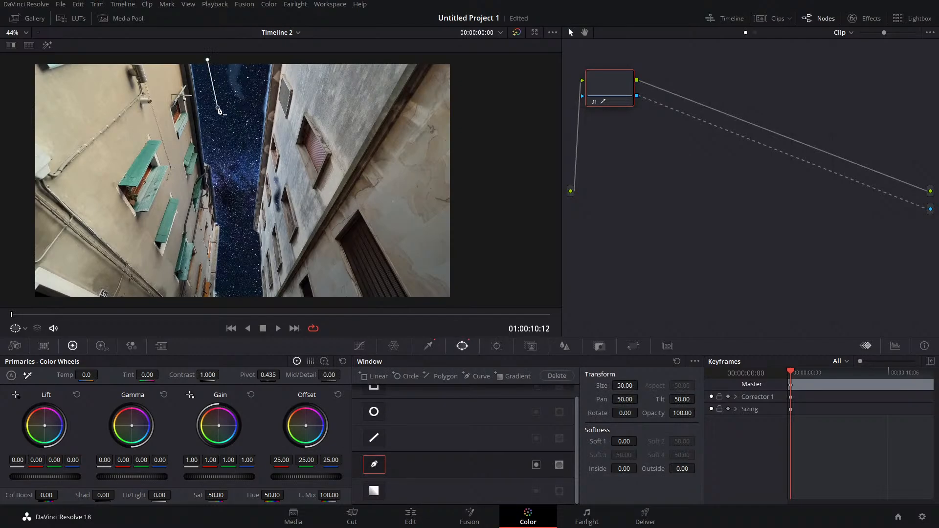
pyautogui.click(208, 61)
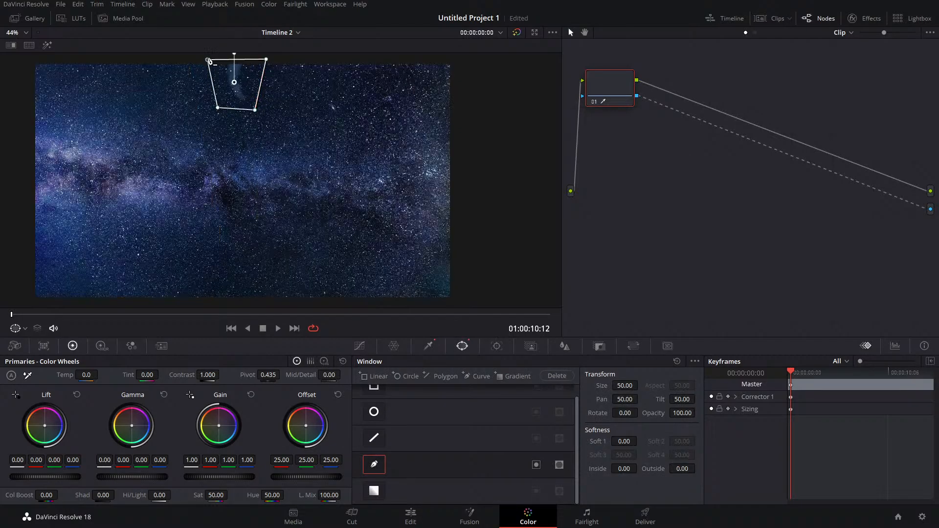
pyautogui.click(536, 464)
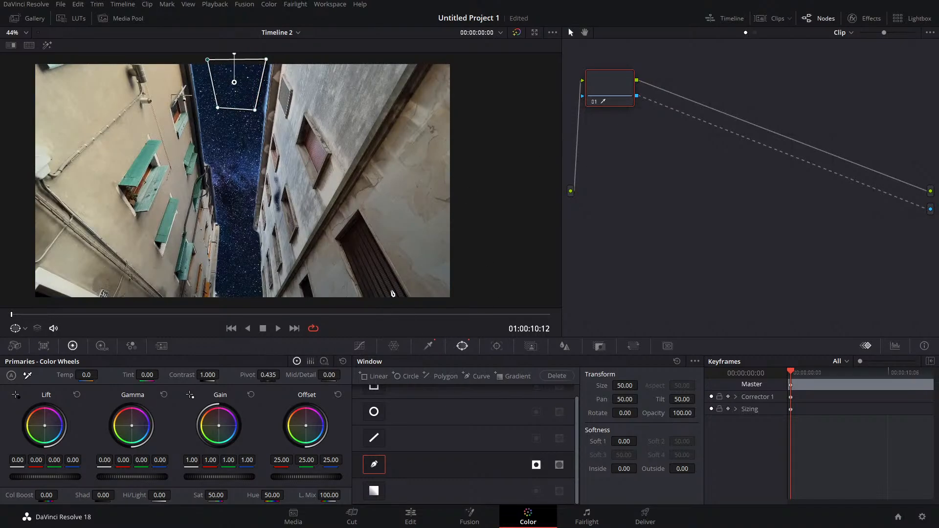
# Step: In the tracker's Frame mode, go to the clip's last frame and move the sky window over the gap between the buildings
pyautogui.click(497, 346)
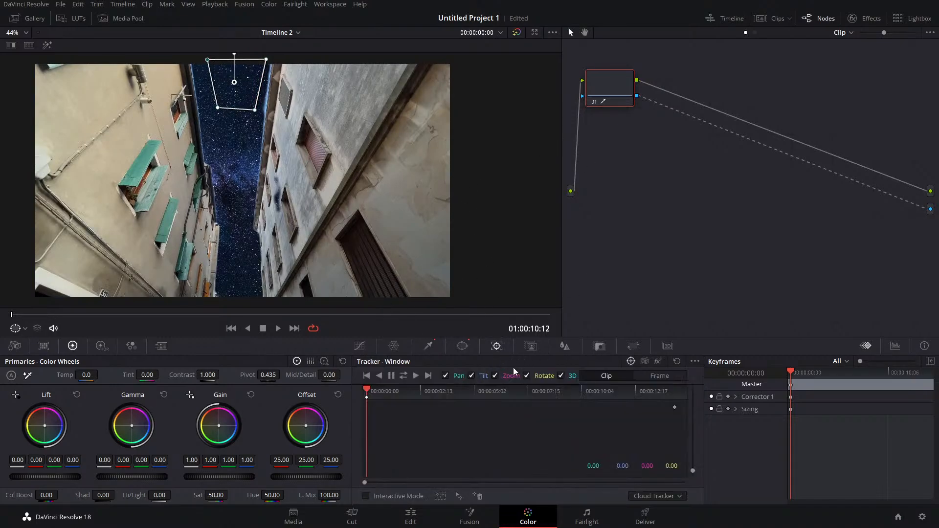
pyautogui.click(663, 376)
pyautogui.moveTo(371, 395); pyautogui.dragTo(723, 377)
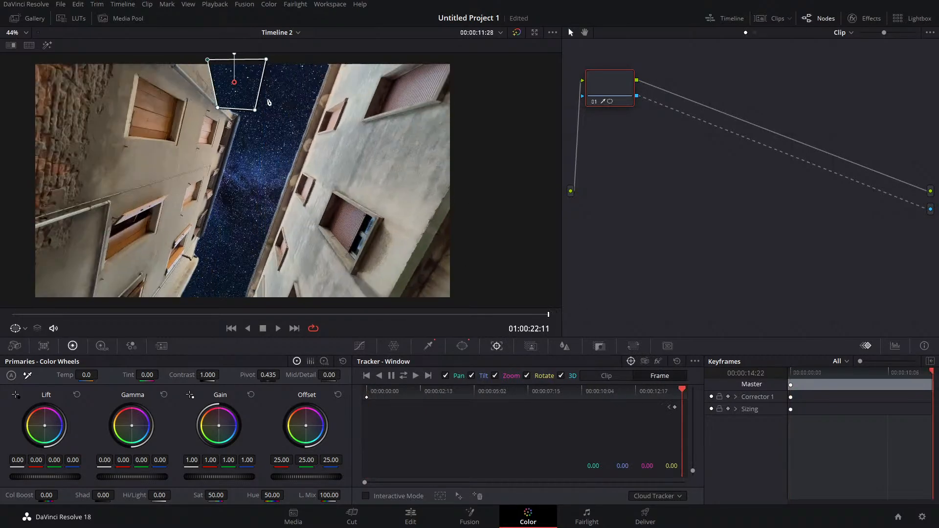
pyautogui.moveTo(241, 78); pyautogui.dragTo(289, 72)
# Step: Reposition the window over the sky, clear of the walls, at 00:00:03:27 and 00:00:09:04, and return to the first frame
pyautogui.moveTo(679, 395); pyautogui.dragTo(469, 396)
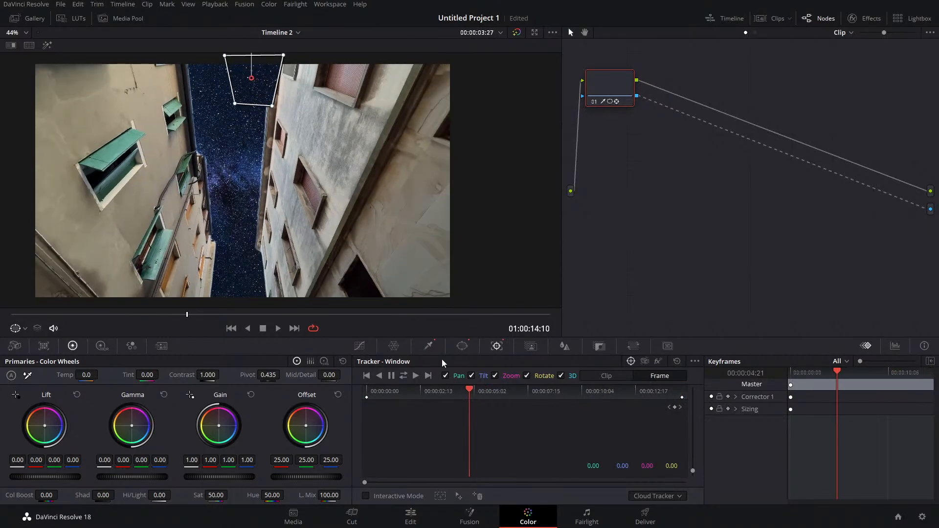
pyautogui.moveTo(252, 80); pyautogui.dragTo(229, 72)
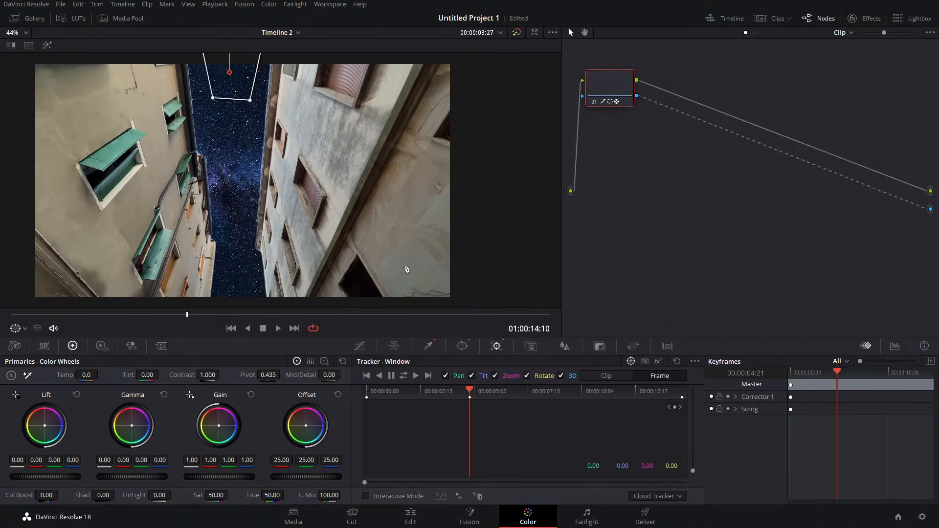
pyautogui.moveTo(469, 394); pyautogui.dragTo(608, 393)
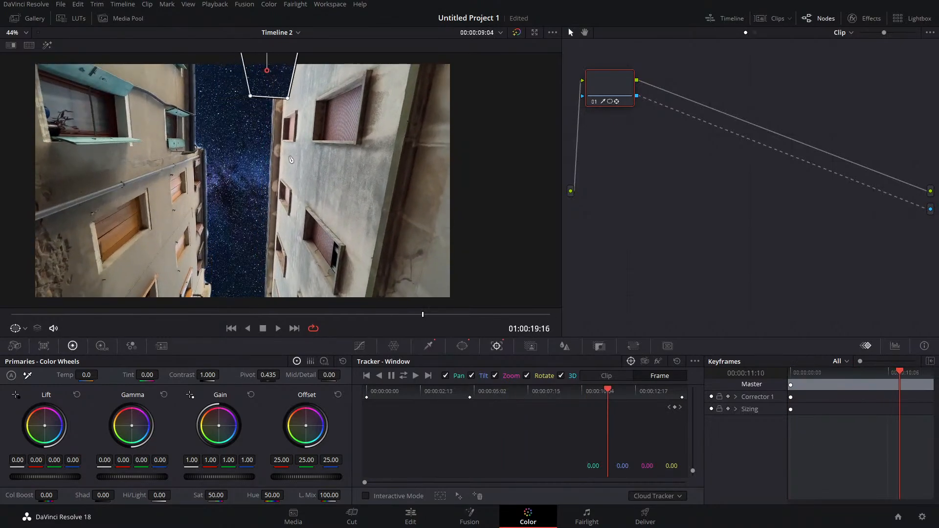
pyautogui.moveTo(266, 73); pyautogui.dragTo(232, 67)
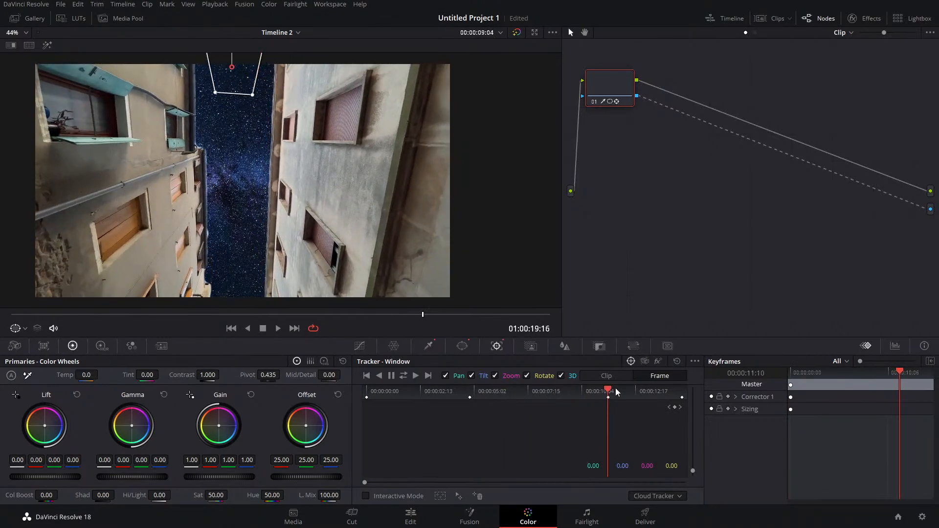
pyautogui.moveTo(617, 391); pyautogui.dragTo(698, 389)
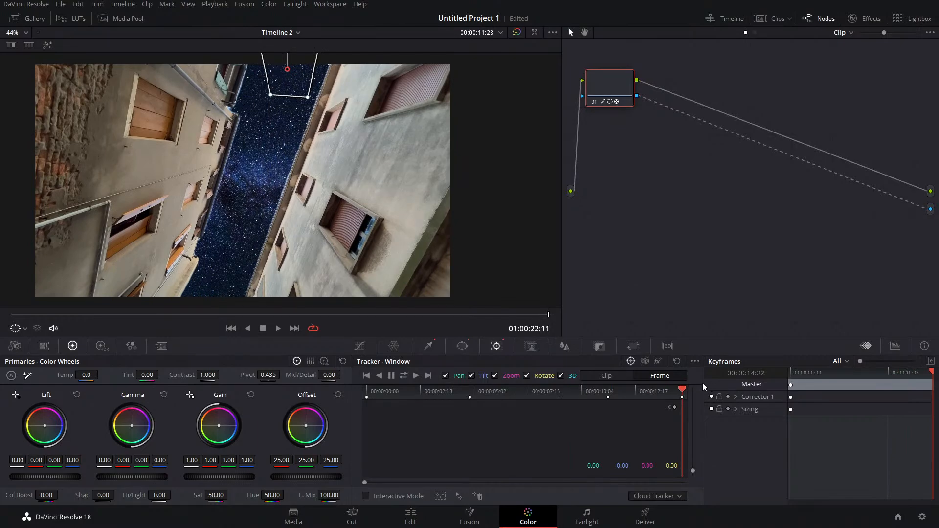
pyautogui.press('j')
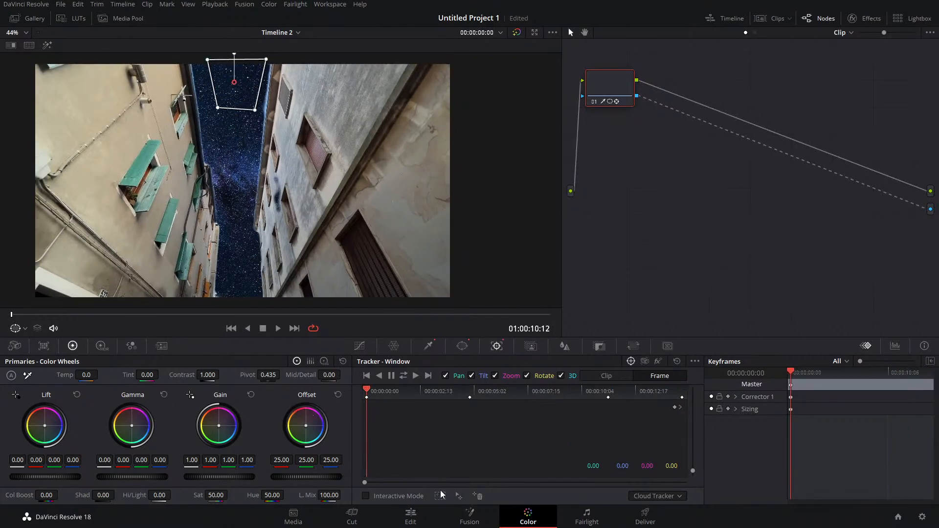
# Step: Re-enable the Video 3 track on the Edit page and check the combined alley shot up to 01:00:12:00
pyautogui.click(402, 525)
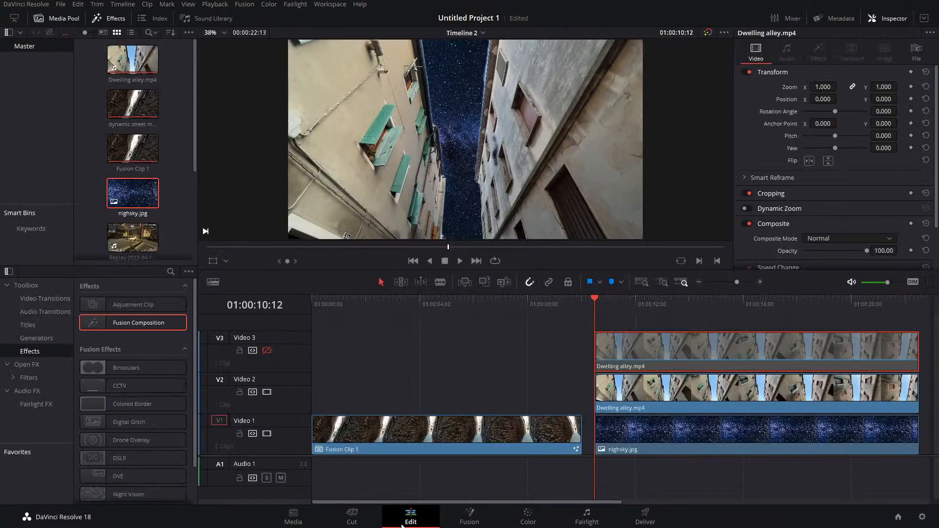
pyautogui.click(267, 351)
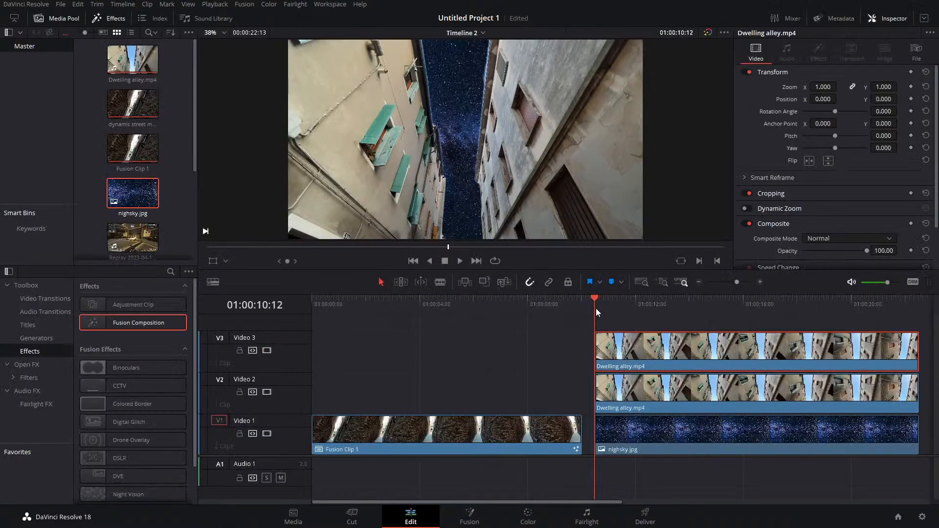
pyautogui.moveTo(596, 309); pyautogui.dragTo(635, 324)
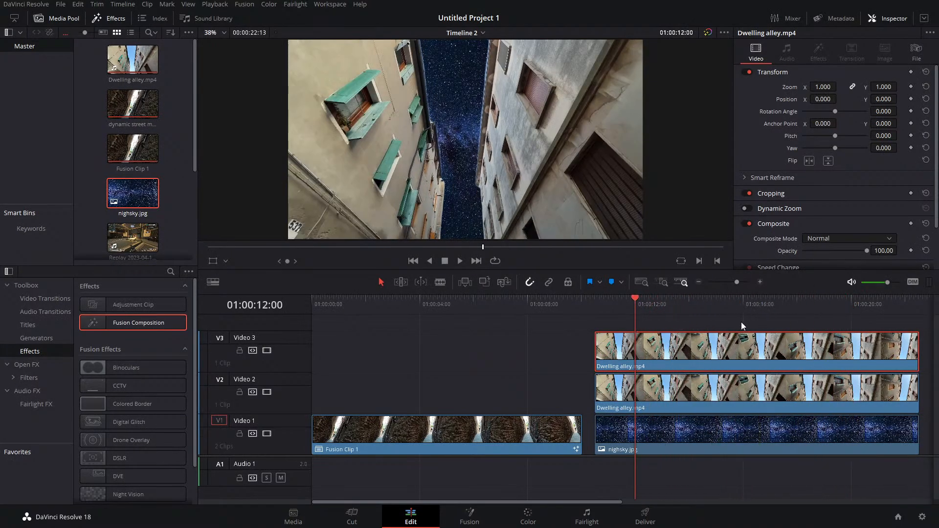
# Step: Combine the two Dwelling alley clips and nighsky.jpg into a new Fusion clip and open it on the Fusion page
pyautogui.moveTo(741, 321); pyautogui.dragTo(741, 445)
pyautogui.rightClick(742, 446)
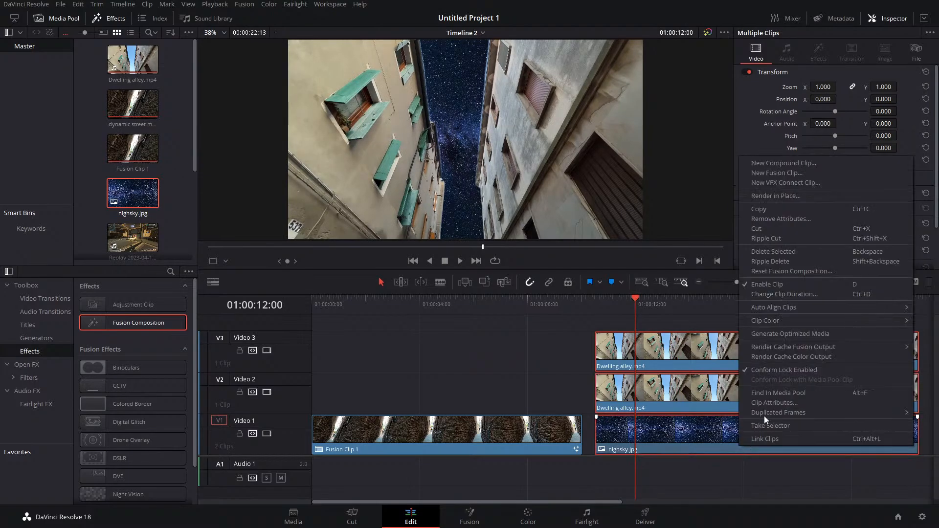
pyautogui.click(789, 171)
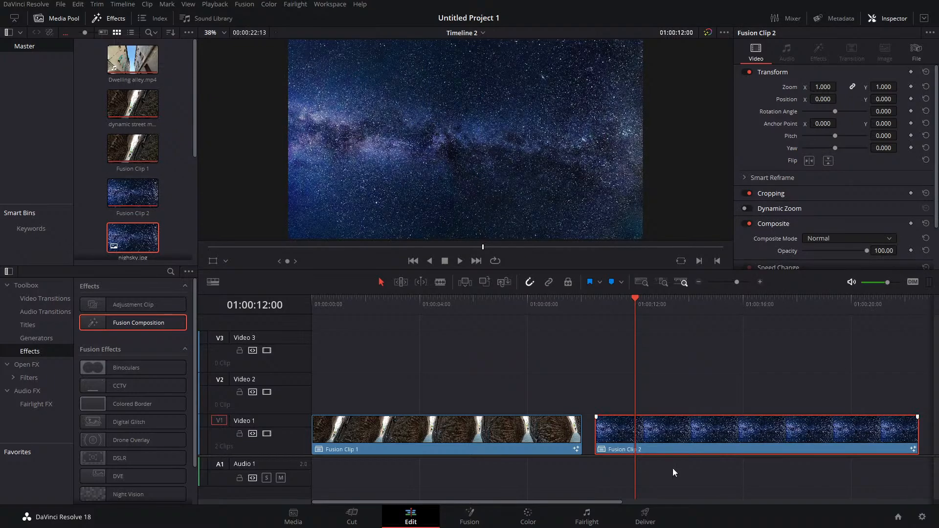
pyautogui.click(469, 517)
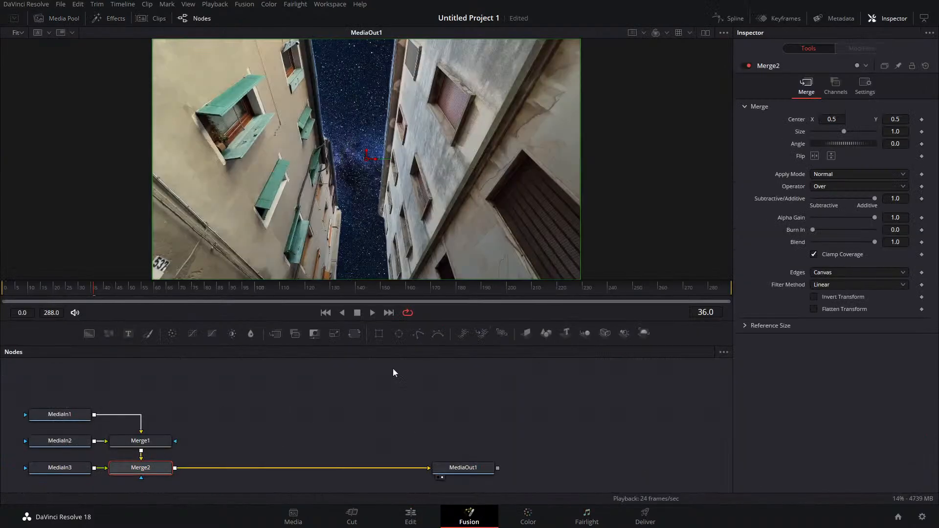
pyautogui.click(547, 517)
pyautogui.click(406, 518)
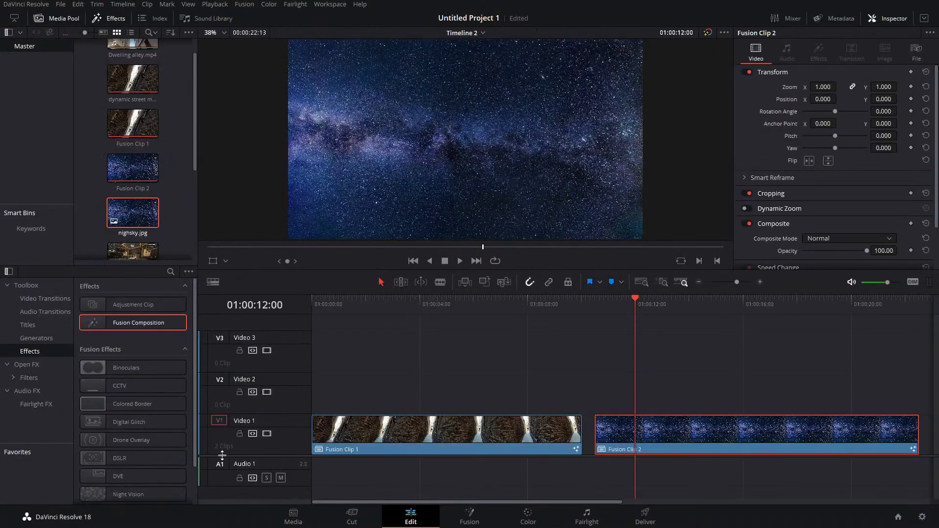
pyautogui.click(469, 517)
# Step: Rearrange the node graph into one row from MediaIn1 through Merge1 and Merge2, with MediaIn2 and MediaIn3 above their merges
pyautogui.moveTo(139, 467); pyautogui.dragTo(302, 468)
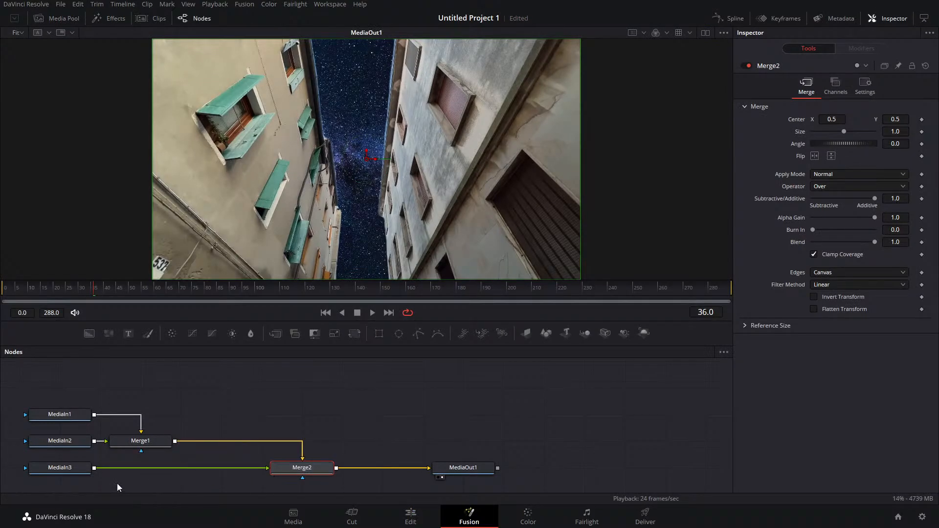
pyautogui.moveTo(60, 465); pyautogui.dragTo(301, 396)
pyautogui.moveTo(140, 441); pyautogui.dragTo(140, 468)
pyautogui.moveTo(60, 440); pyautogui.dragTo(180, 388)
pyautogui.moveTo(83, 425); pyautogui.dragTo(45, 483)
pyautogui.moveTo(185, 401); pyautogui.dragTo(146, 403)
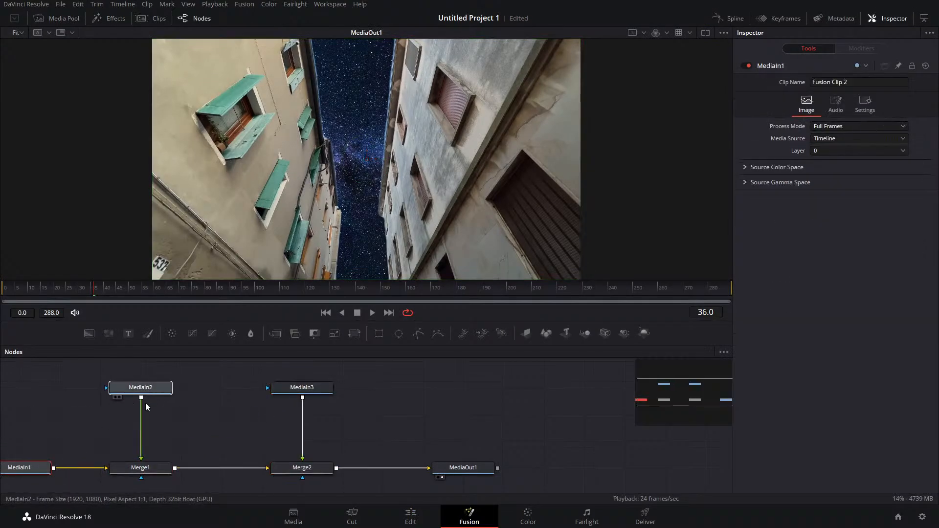
# Step: Review the composited Fusion clip on the Color page by scrubbing to its last frame and back to the start
pyautogui.click(529, 516)
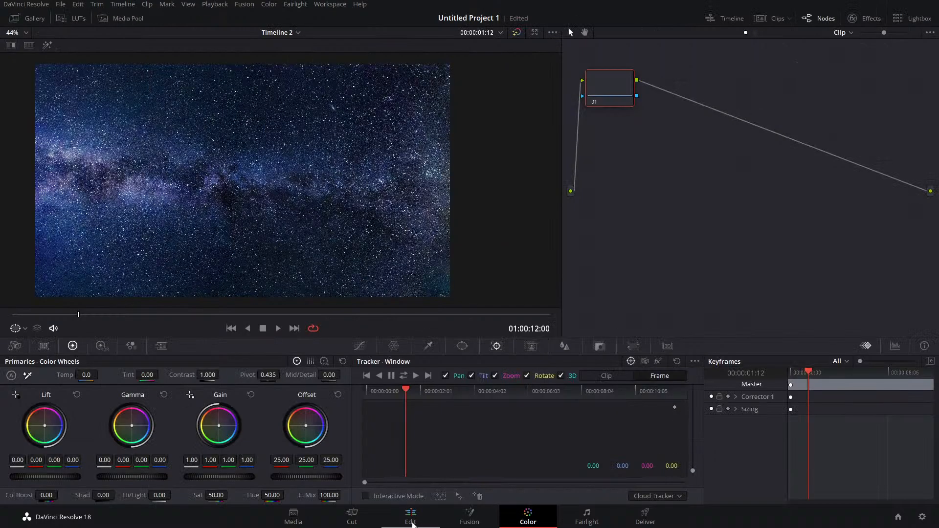
pyautogui.moveTo(80, 318); pyautogui.dragTo(583, 334)
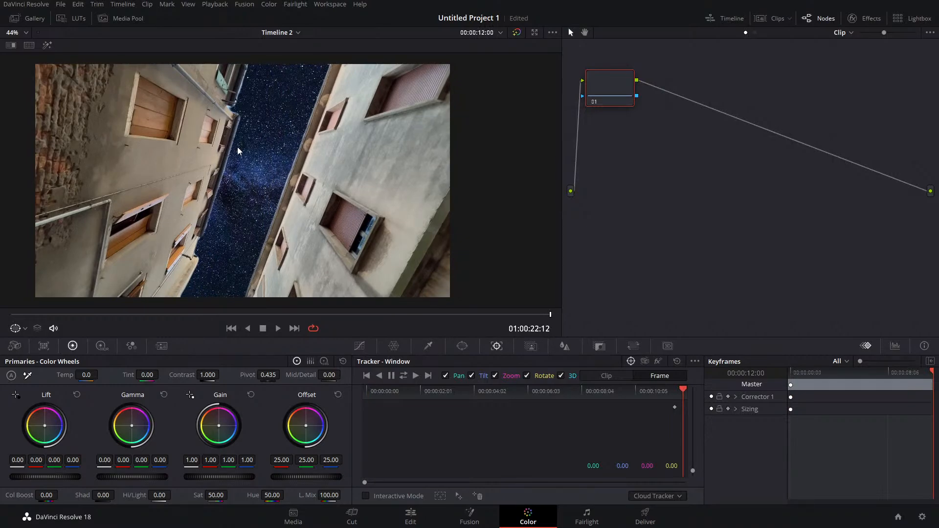
pyautogui.moveTo(554, 306); pyautogui.dragTo(583, 354)
pyautogui.moveTo(550, 318); pyautogui.dragTo(11, 315)
pyautogui.click(411, 516)
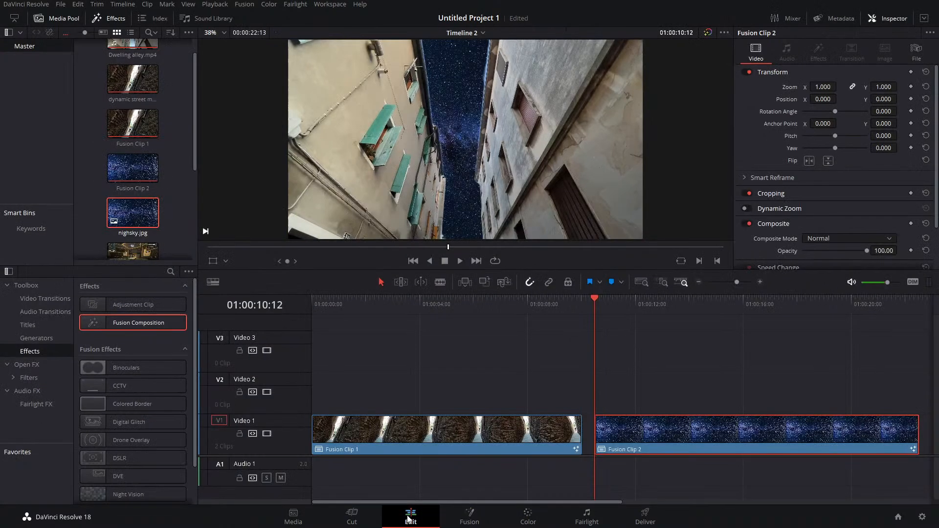
# Step: On the Fusion page, insert a Tracker node after MediaIn2 and place its pattern box on the building edge beside the sky
pyautogui.click(470, 516)
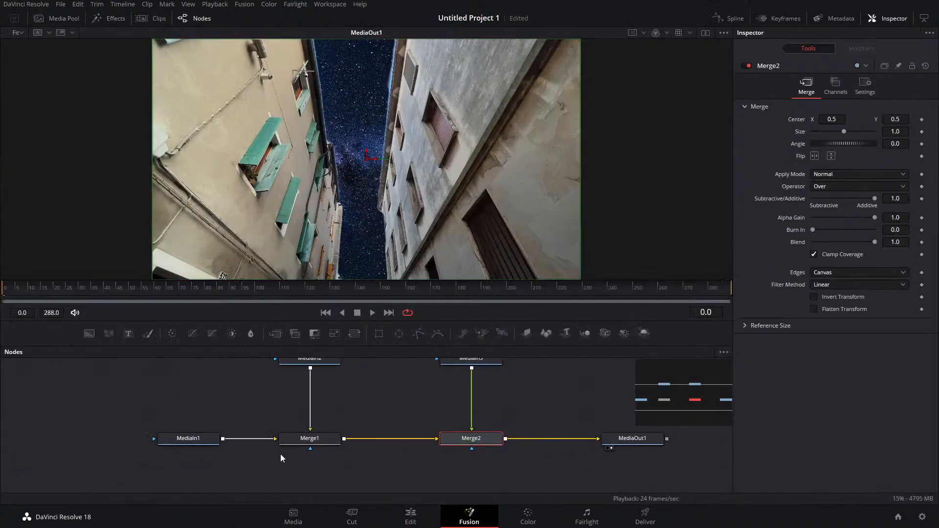
pyautogui.click(327, 403)
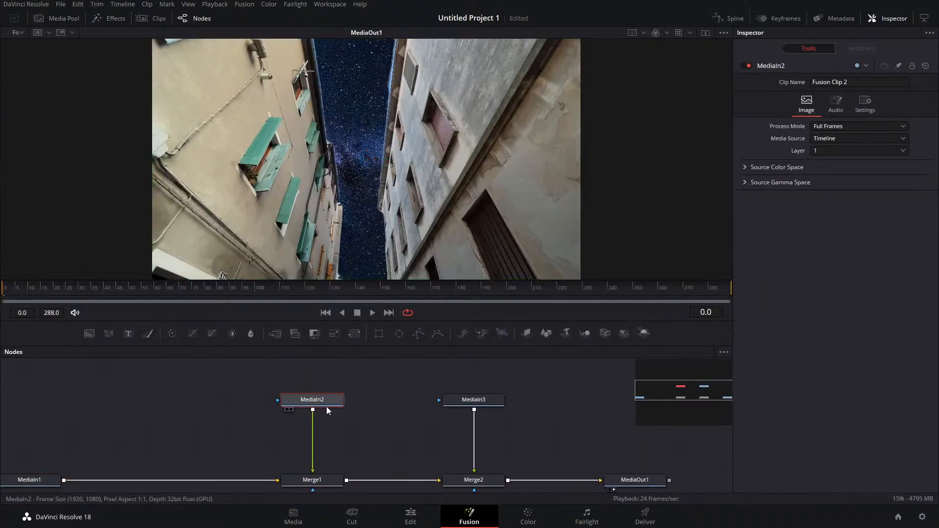
pyautogui.click(482, 404)
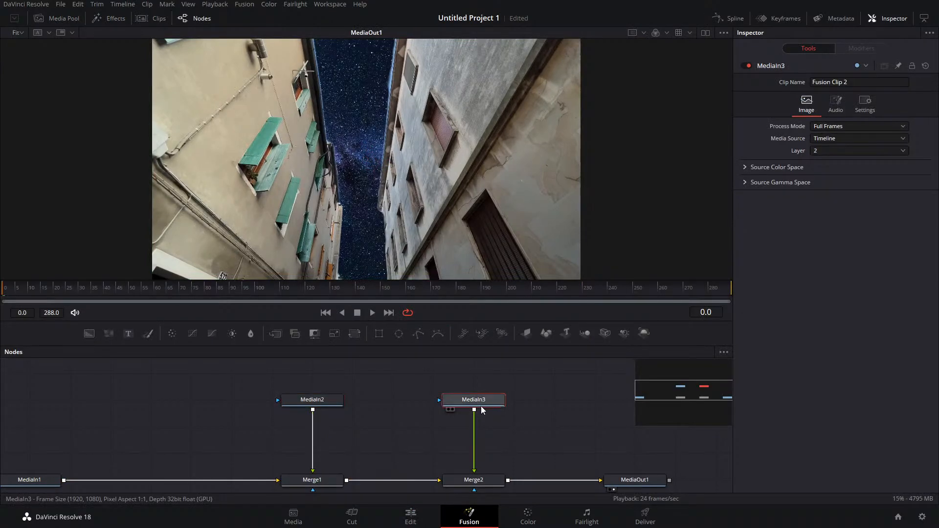
pyautogui.click(311, 410)
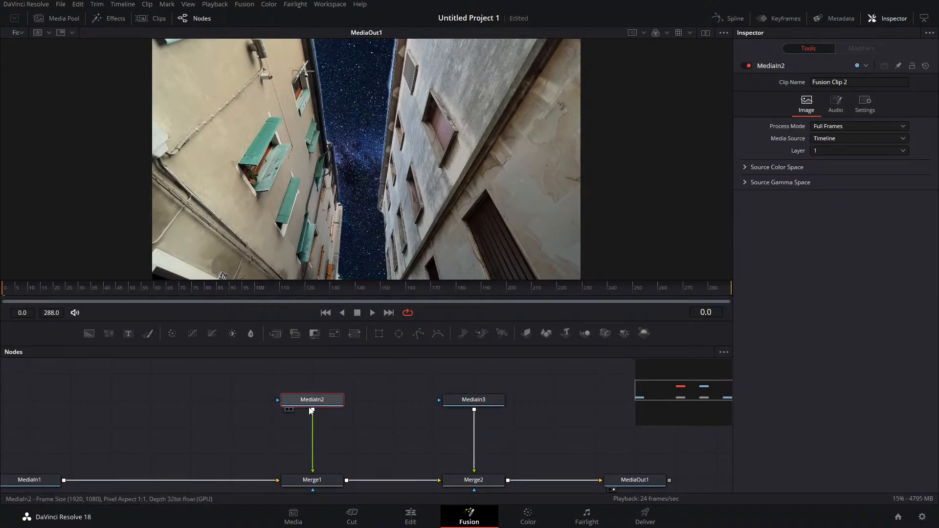
pyautogui.hotkey('shift', 'space')
pyautogui.write('CORN')
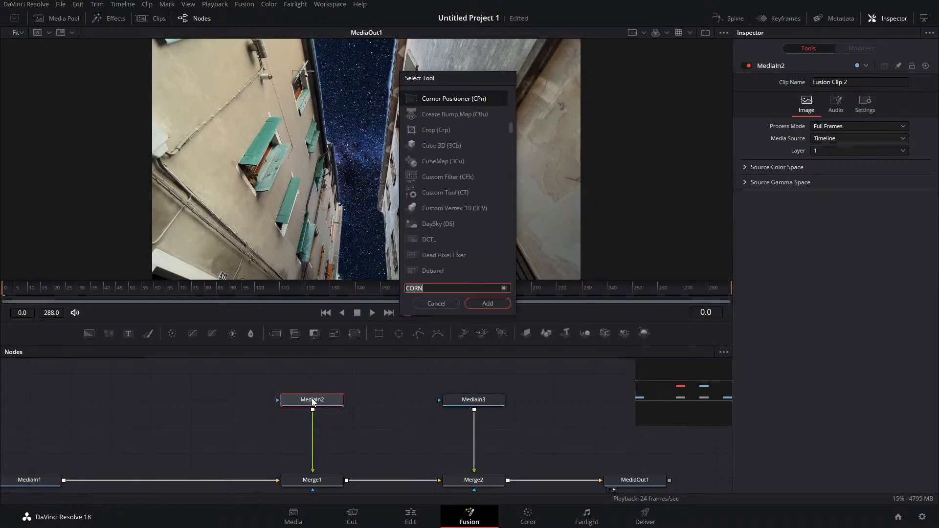
pyautogui.press('BackSpace')
pyautogui.press('BackSpace')
pyautogui.press('BackSpace')
pyautogui.press('BackSpace')
pyautogui.write('TRACKER')
pyautogui.press('Return')
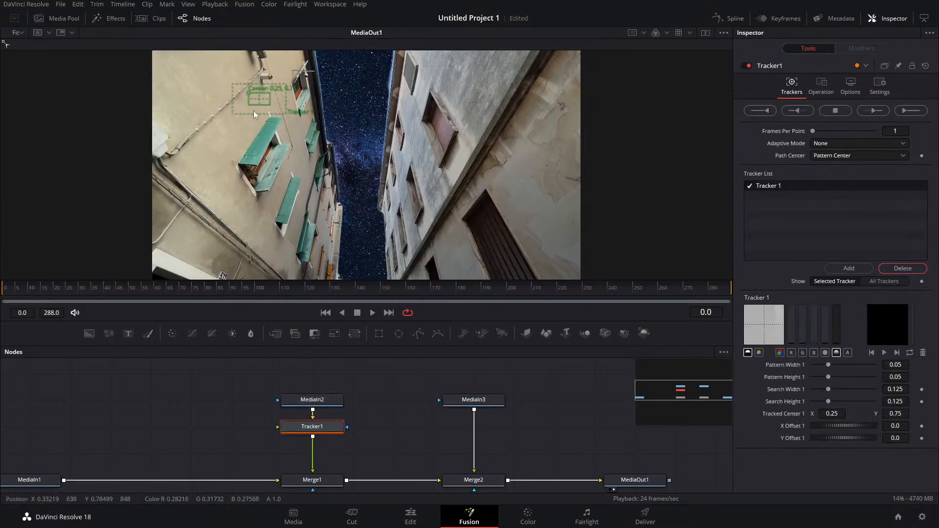
pyautogui.moveTo(248, 98); pyautogui.dragTo(331, 206)
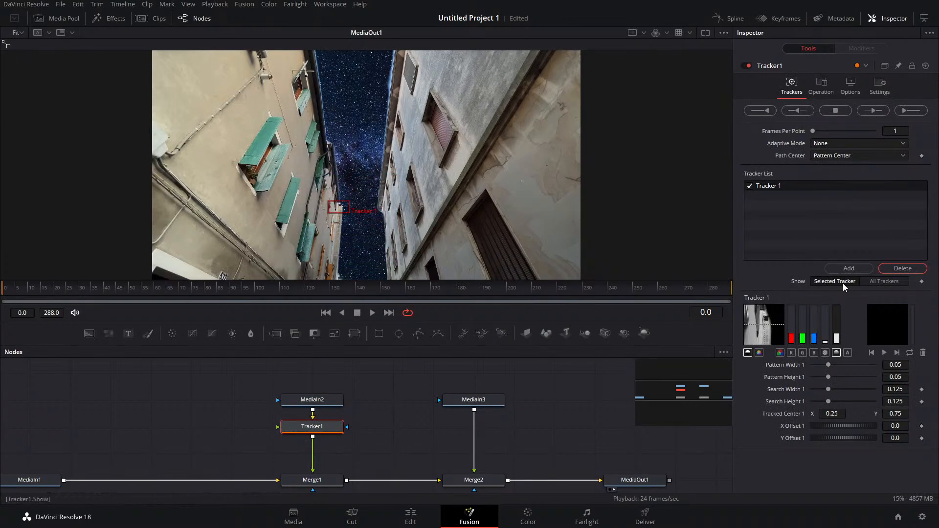
# Step: Set Tracker1's adaptive mode to Best match with a tolerance of about 0.045, track forward through the clip, and play back the result
pyautogui.click(838, 143)
pyautogui.click(838, 180)
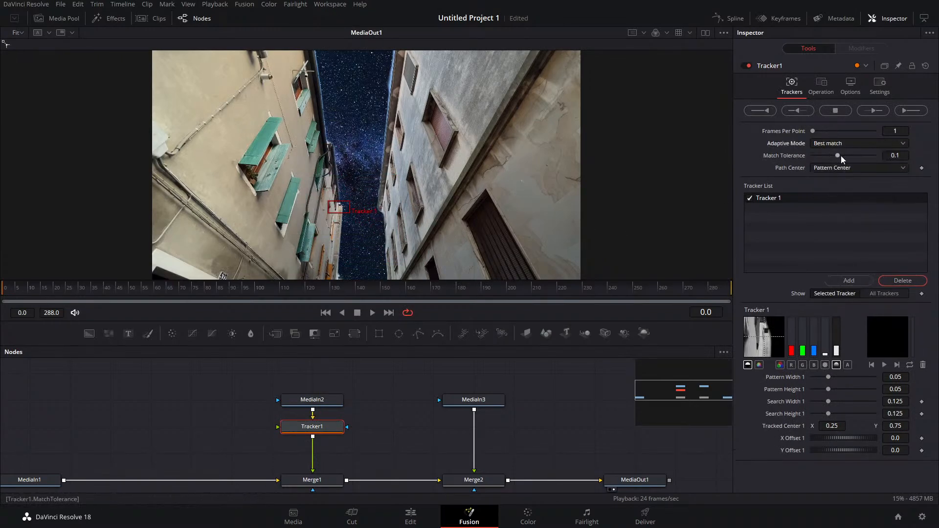
pyautogui.moveTo(841, 156); pyautogui.dragTo(826, 155)
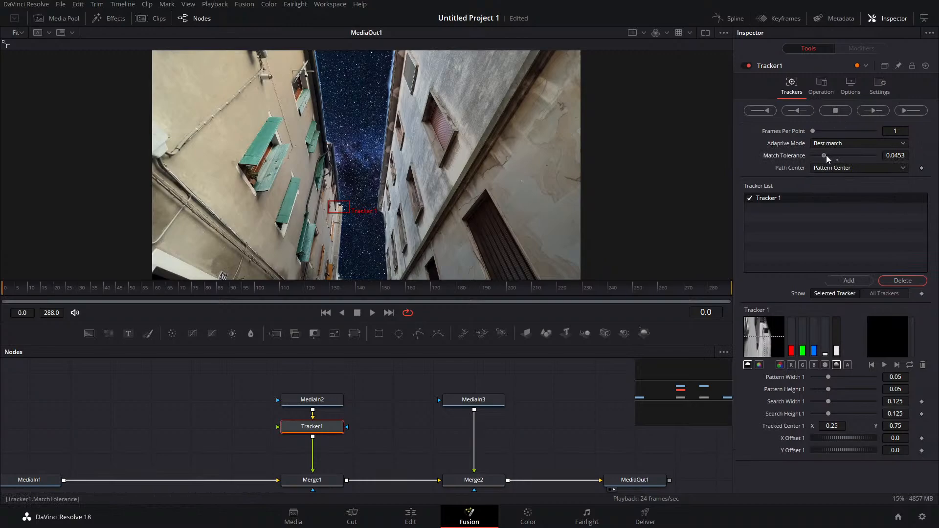
pyautogui.click(873, 111)
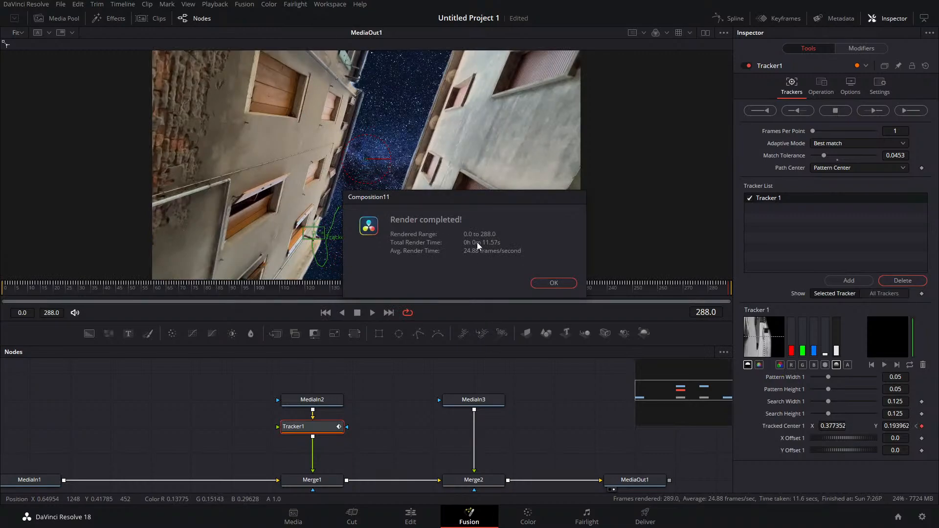
pyautogui.click(555, 283)
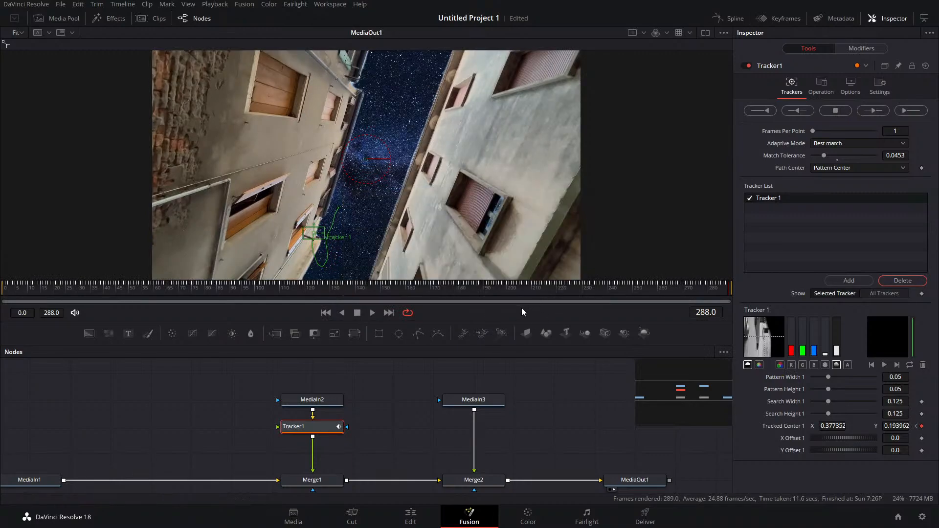
pyautogui.press('space')
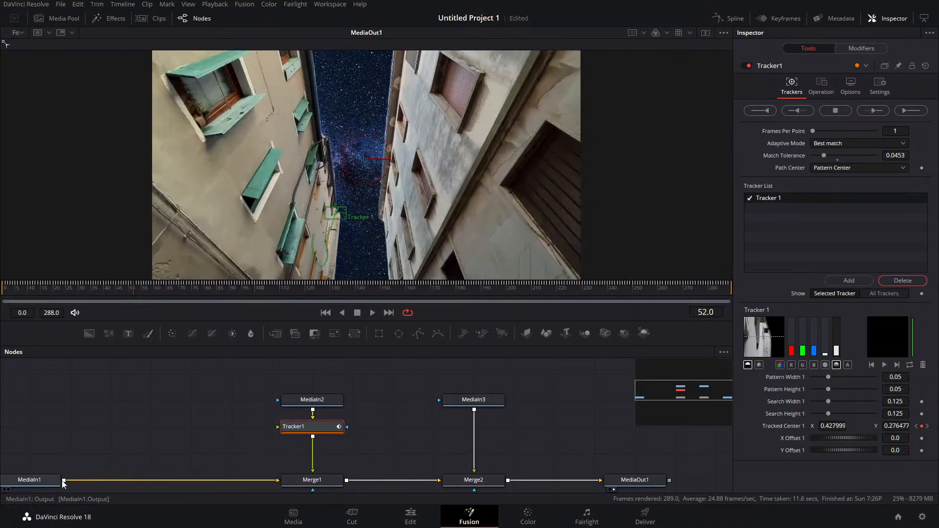
# Step: Feed MediaIn1 into Tracker1 and set its operation to Match Move with the Under operator
pyautogui.moveTo(63, 481); pyautogui.dragTo(277, 426)
pyautogui.click(308, 426)
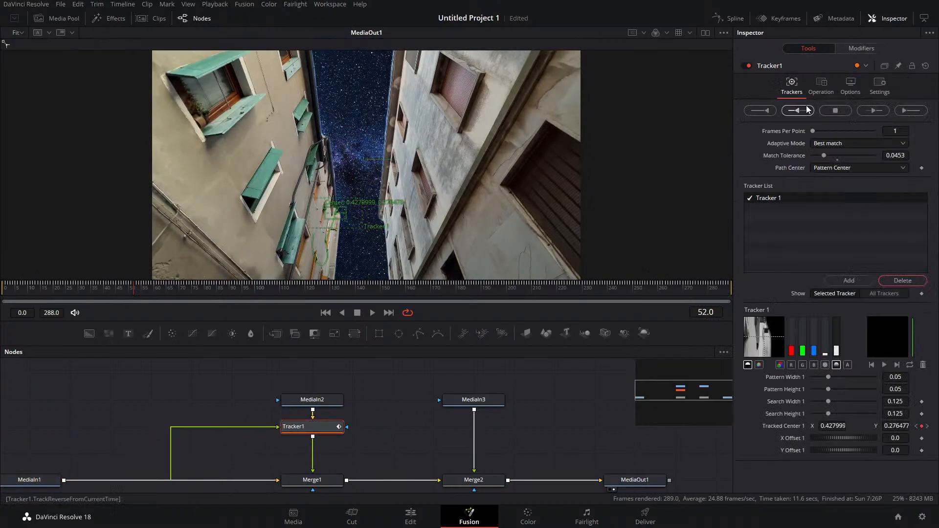
pyautogui.click(822, 86)
pyautogui.click(836, 107)
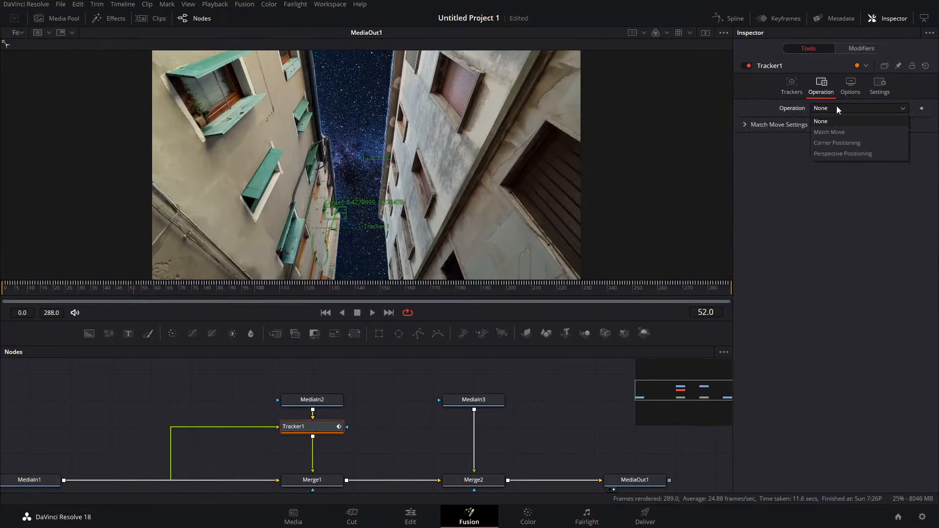
pyautogui.click(838, 134)
pyautogui.click(846, 146)
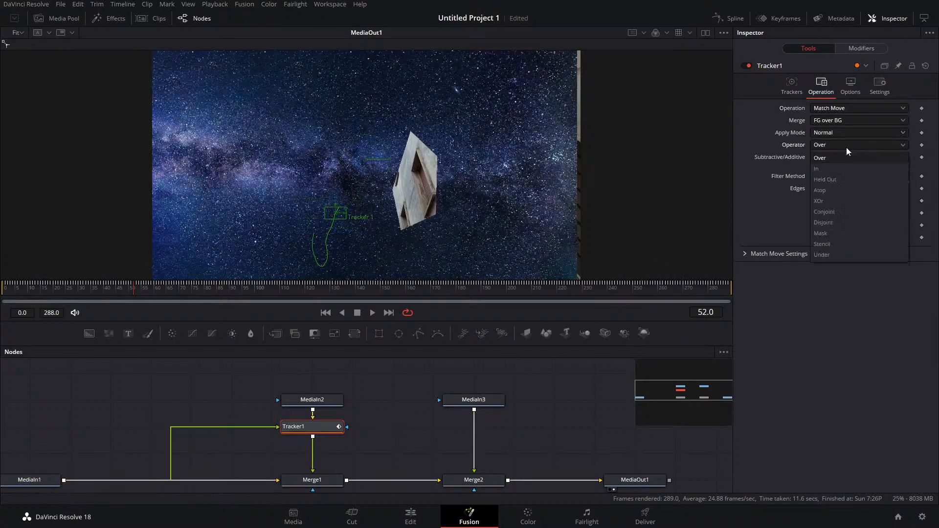
pyautogui.click(823, 257)
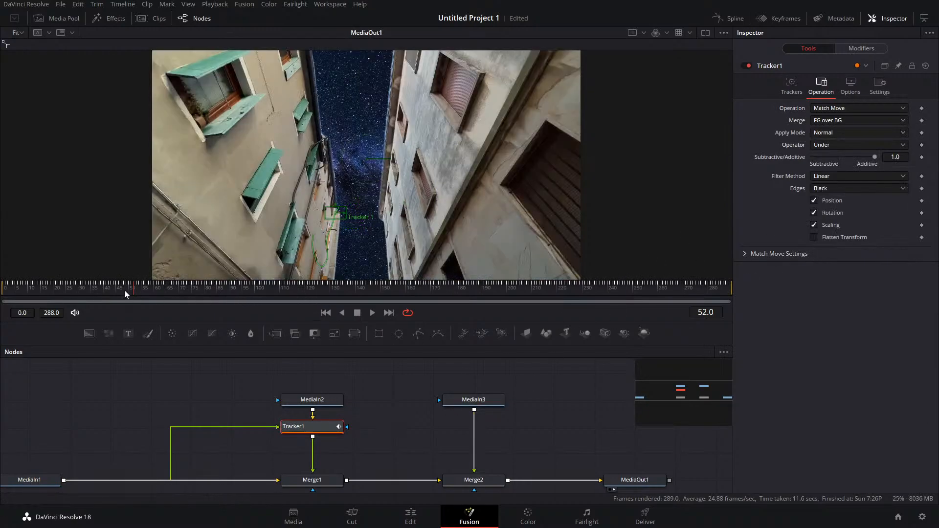
# Step: Insert a Transform node between MediaIn1 and Tracker1 and enlarge the sky to a size of 1.553
pyautogui.moveTo(116, 292); pyautogui.dragTo(540, 313)
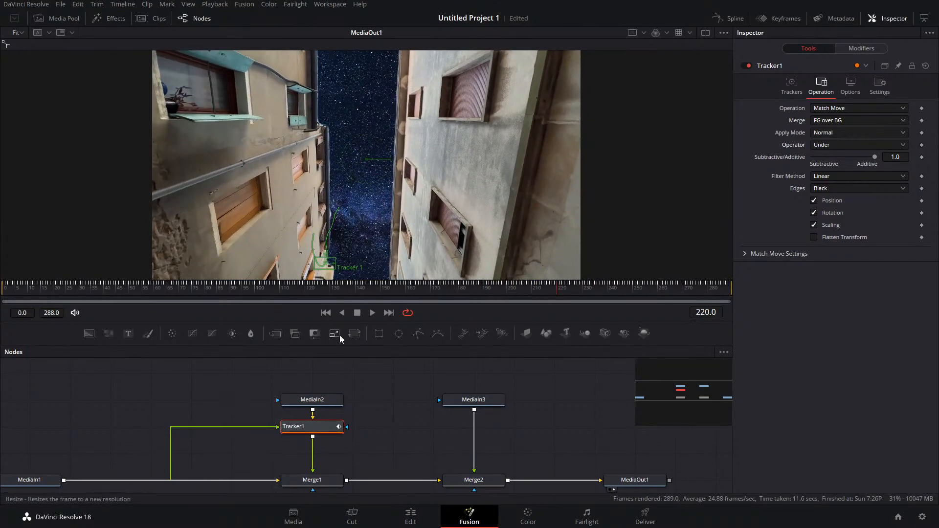
pyautogui.moveTo(354, 337); pyautogui.dragTo(230, 429)
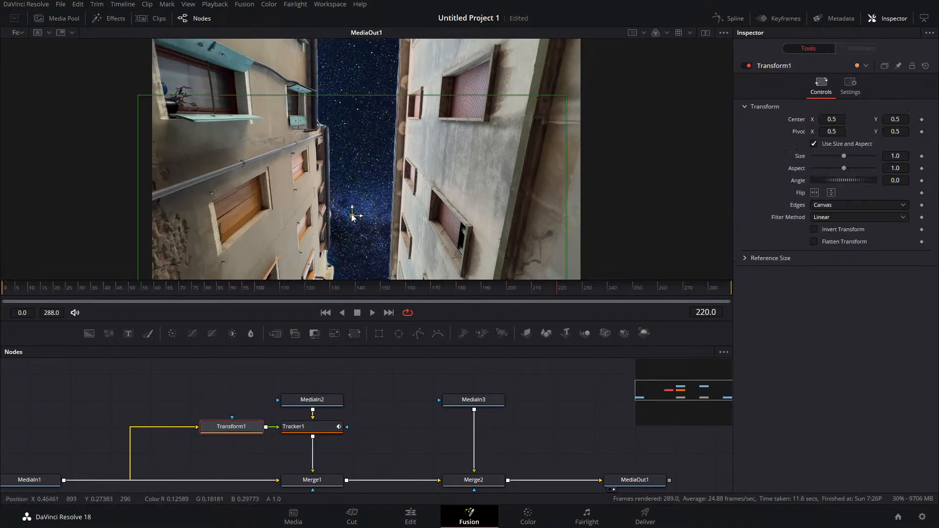
pyautogui.moveTo(895, 156); pyautogui.dragTo(909, 156)
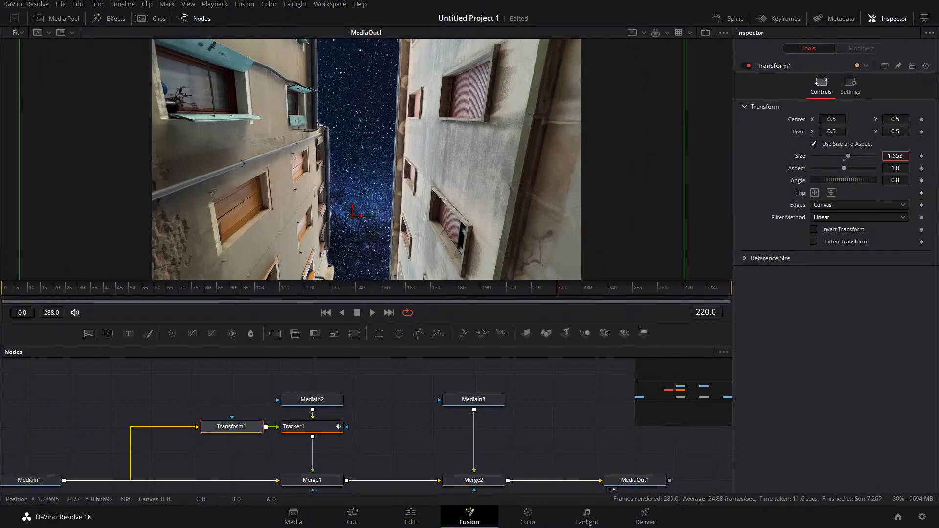
pyautogui.moveTo(80, 293); pyautogui.dragTo(4, 293)
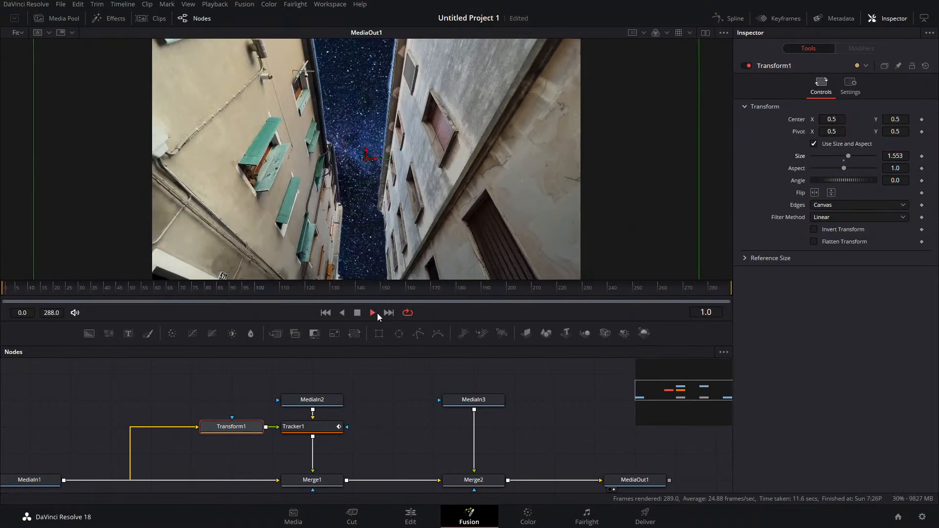
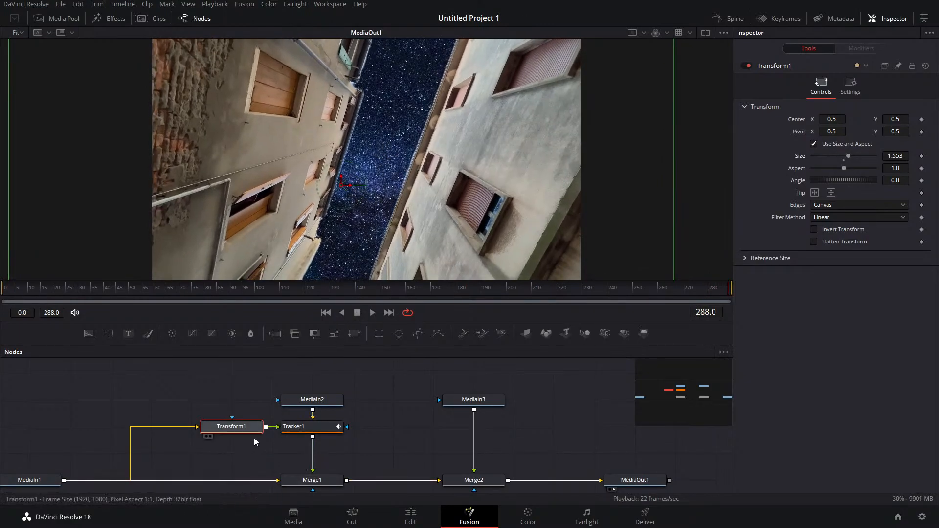
# Step: From frame 0, disable Tracker 1 in the Tracker1 node, add a second tracker on the opposite building's edge beside the sky, and track it forward
pyautogui.click(299, 427)
pyautogui.moveTo(345, 294); pyautogui.dragTo(279, 289)
pyautogui.moveTo(61, 309); pyautogui.dragTo(5, 294)
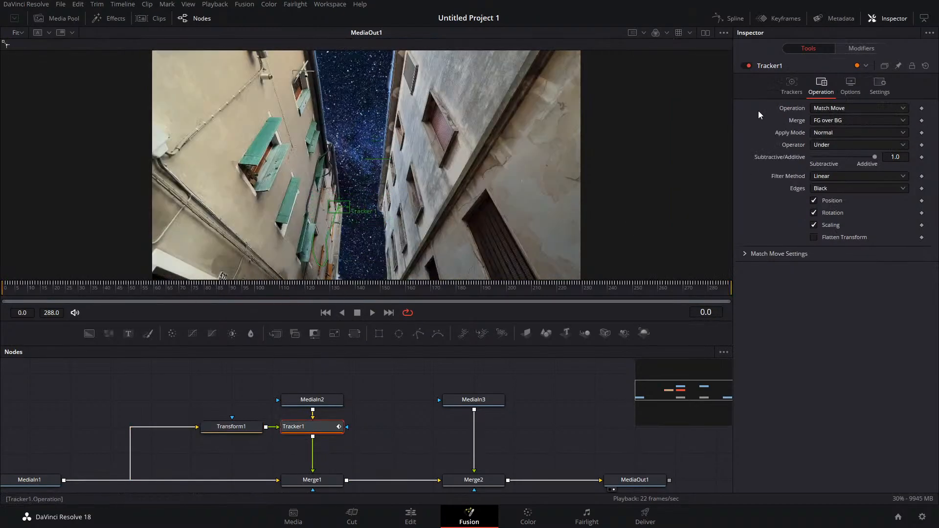
pyautogui.click(791, 86)
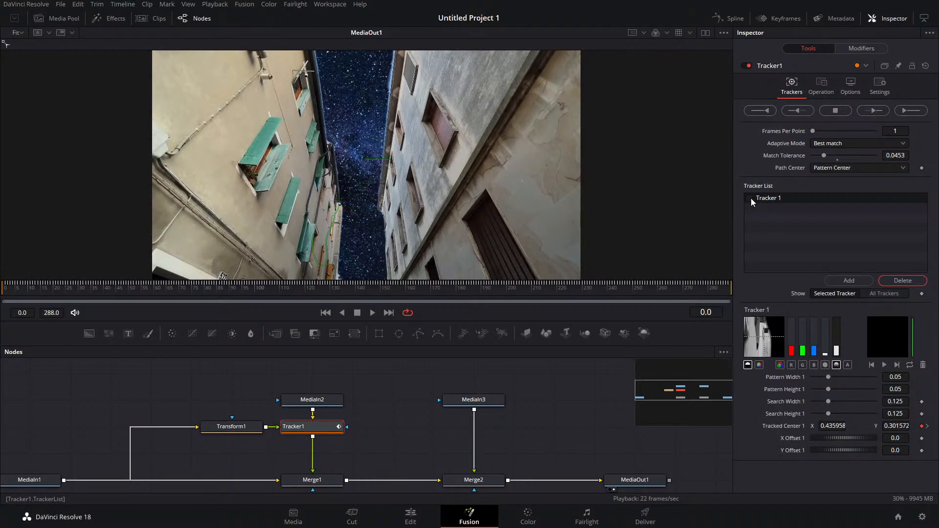
pyautogui.click(855, 280)
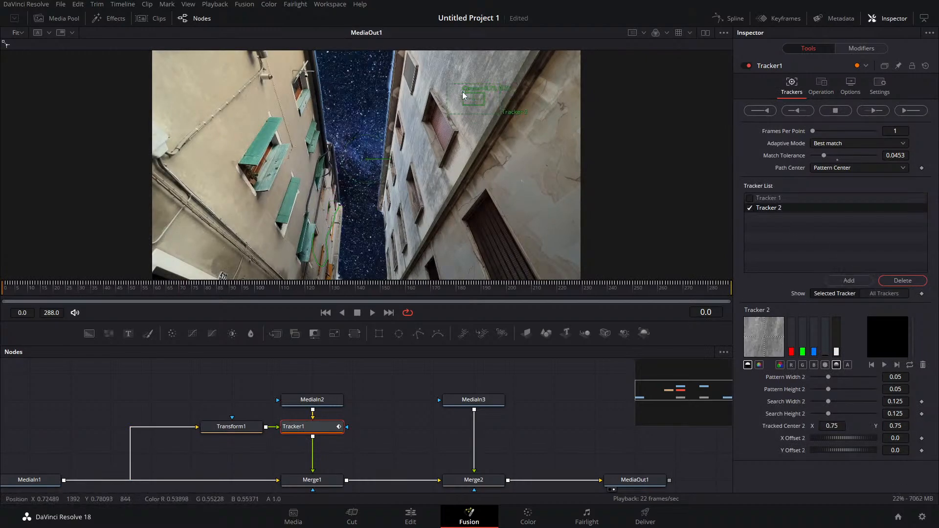
pyautogui.moveTo(464, 95); pyautogui.dragTo(374, 207)
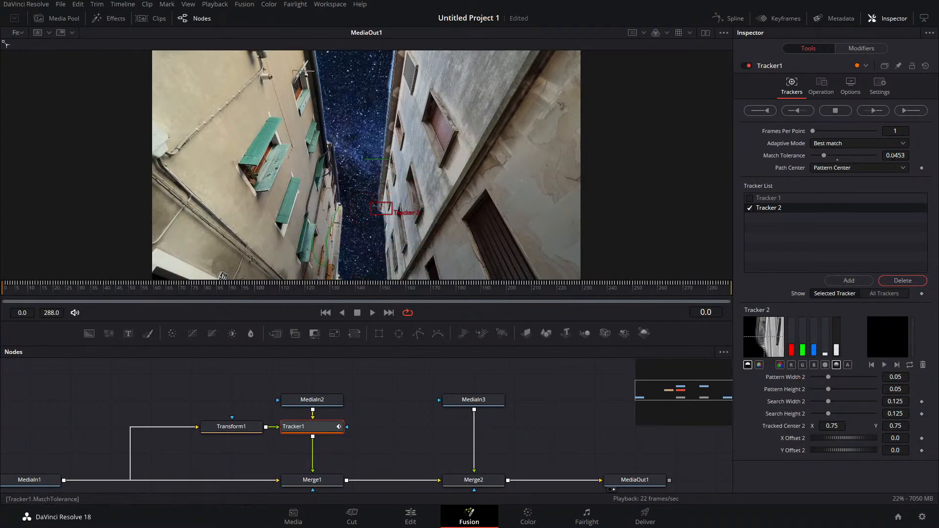
pyautogui.click(875, 111)
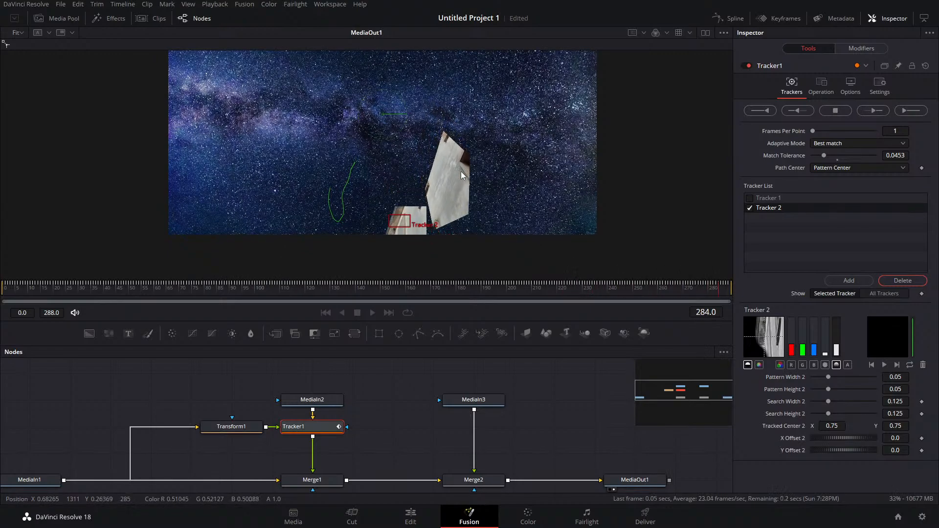
pyautogui.click(545, 287)
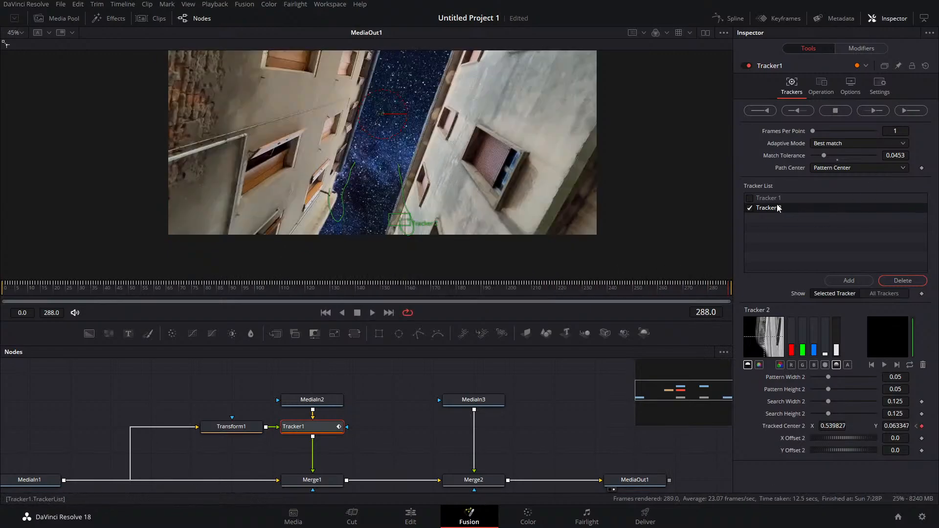
# Step: Re-enable Tracker 1 alongside Tracker 2 and play the composite from near the start to check the sky's motion
pyautogui.click(750, 198)
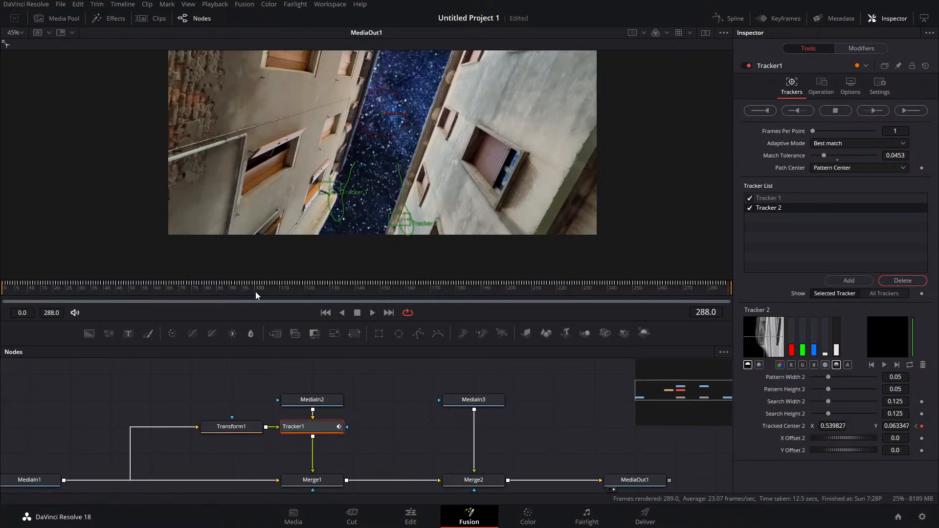
pyautogui.moveTo(263, 292); pyautogui.dragTo(10, 294)
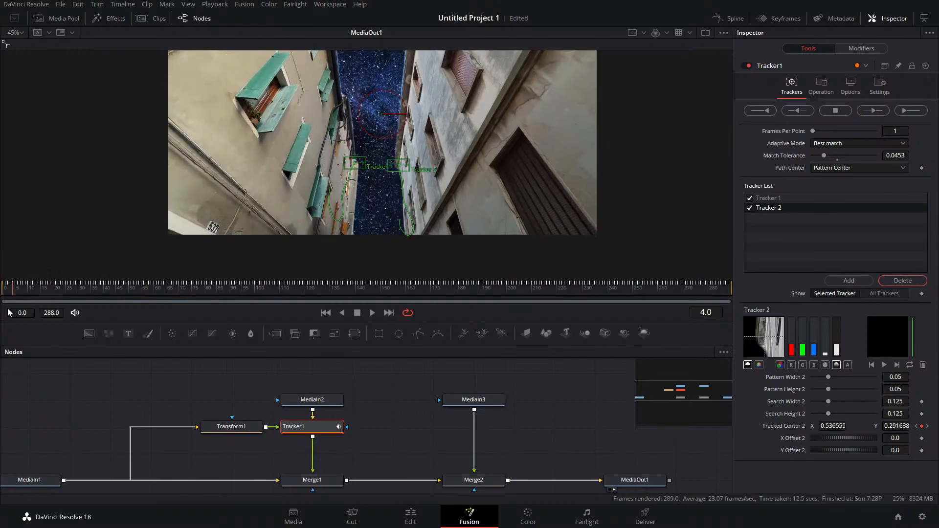
pyautogui.click(374, 312)
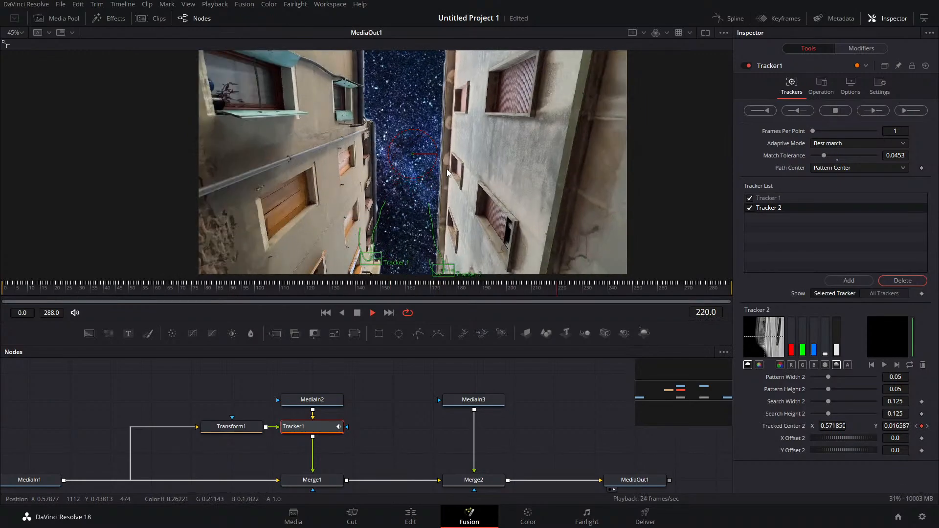
pyautogui.press('space')
# Step: Disable Tracker 2, check the sky around the middle of the clip, and delete Tracker 2
pyautogui.click(750, 209)
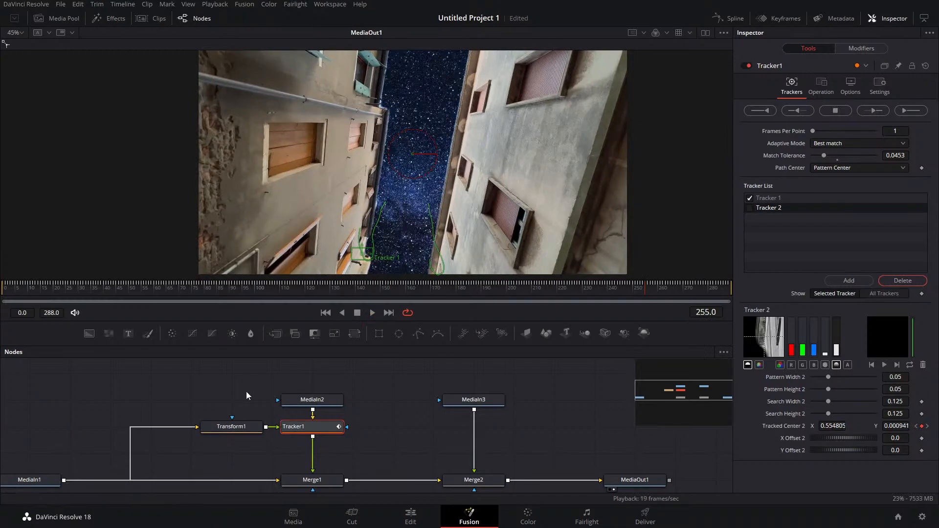
pyautogui.moveTo(343, 287)
pyautogui.mouseDown()
pyautogui.moveTo(316, 293)
pyautogui.moveTo(357, 292)
pyautogui.mouseUp()
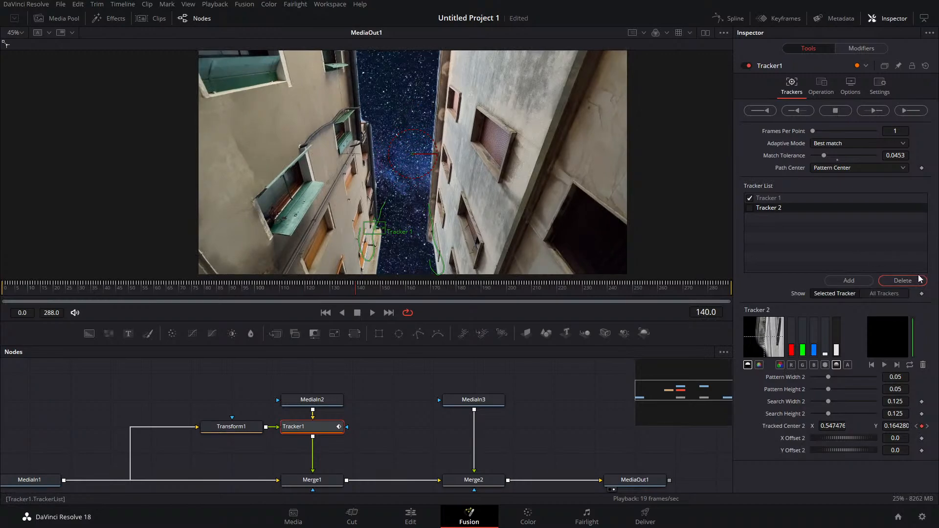
pyautogui.click(903, 281)
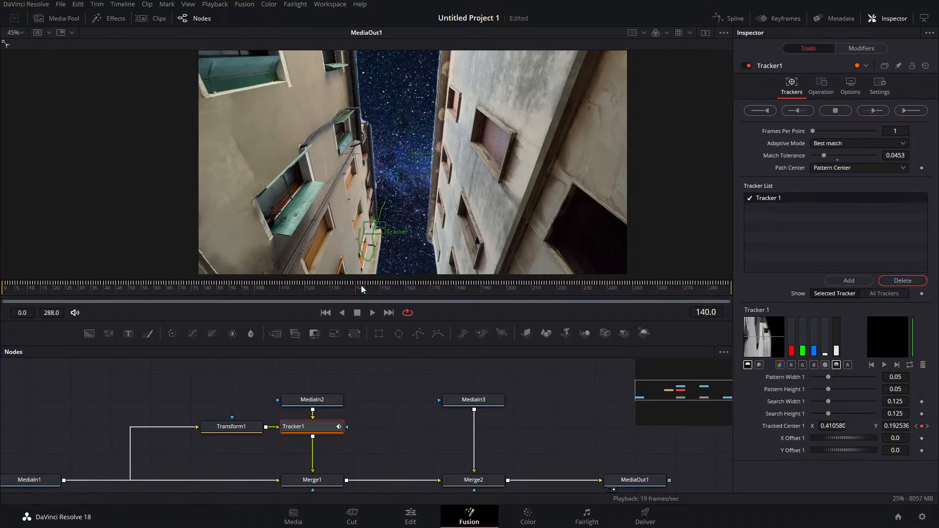
# Step: Keyframe Transform1's angle at 0 on frame 219 and -8.8 at the clip's end
pyautogui.moveTo(402, 292); pyautogui.dragTo(557, 293)
pyautogui.click(232, 426)
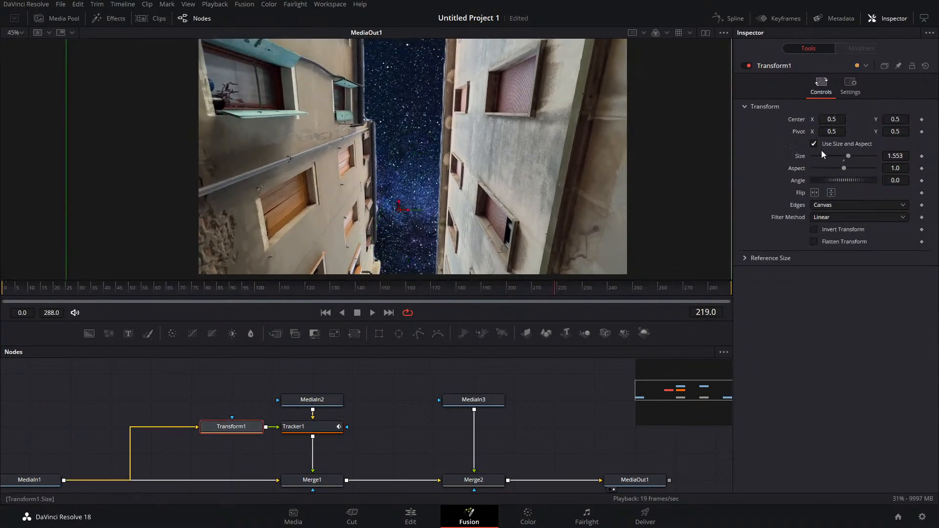
pyautogui.click(922, 180)
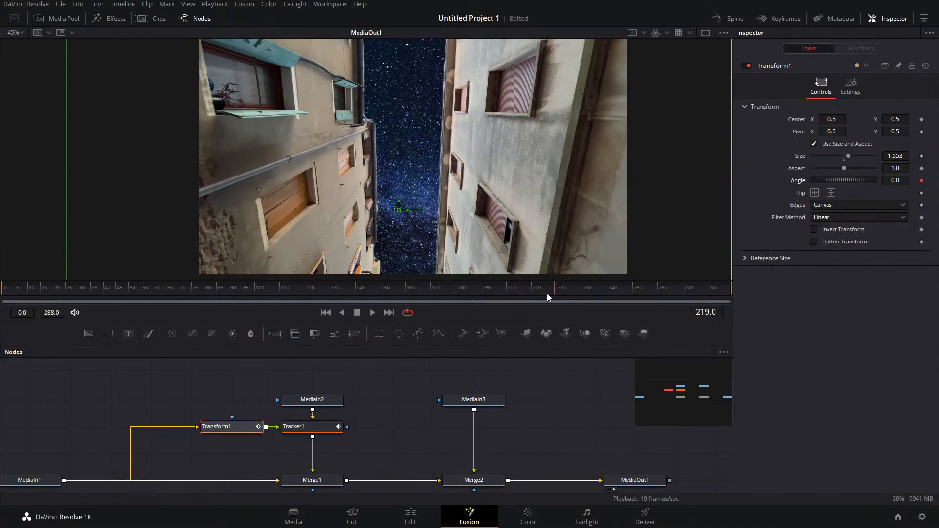
pyautogui.moveTo(654, 292); pyautogui.dragTo(768, 292)
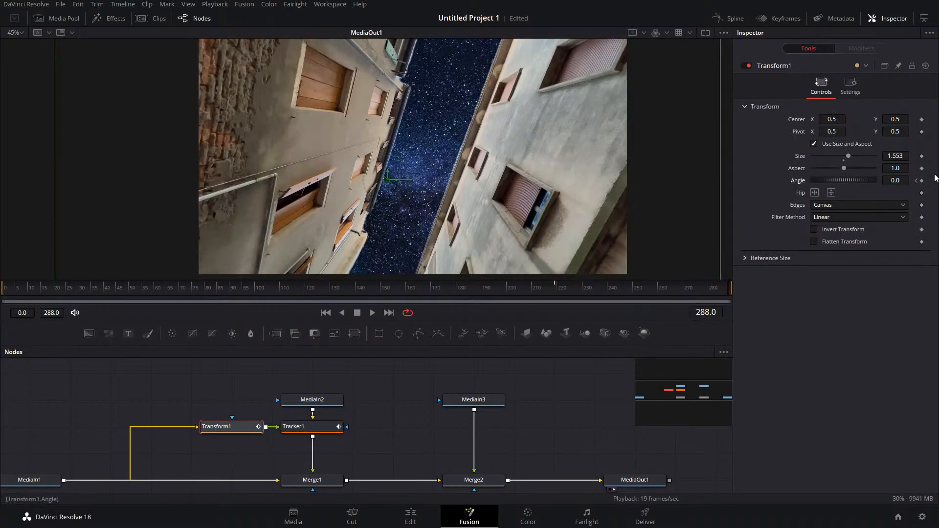
pyautogui.moveTo(844, 180); pyautogui.dragTo(832, 180)
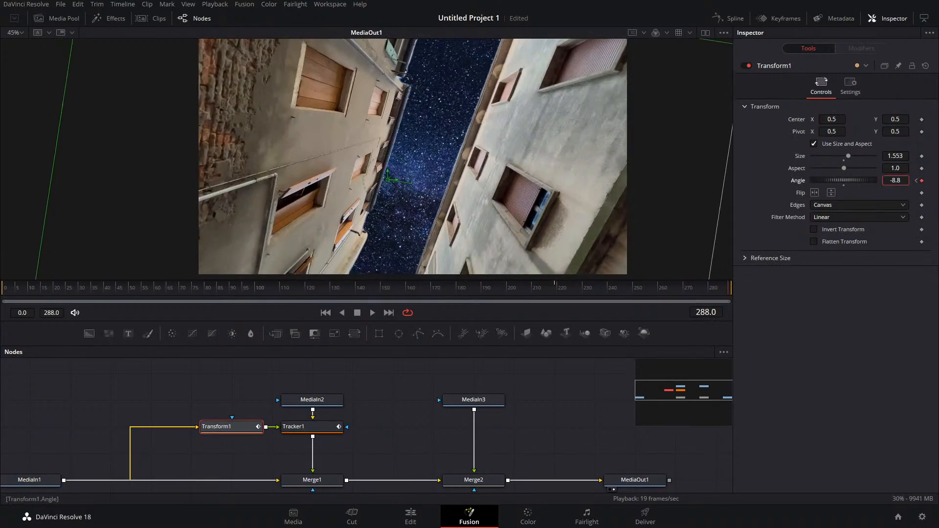
pyautogui.moveTo(656, 293); pyautogui.dragTo(731, 289)
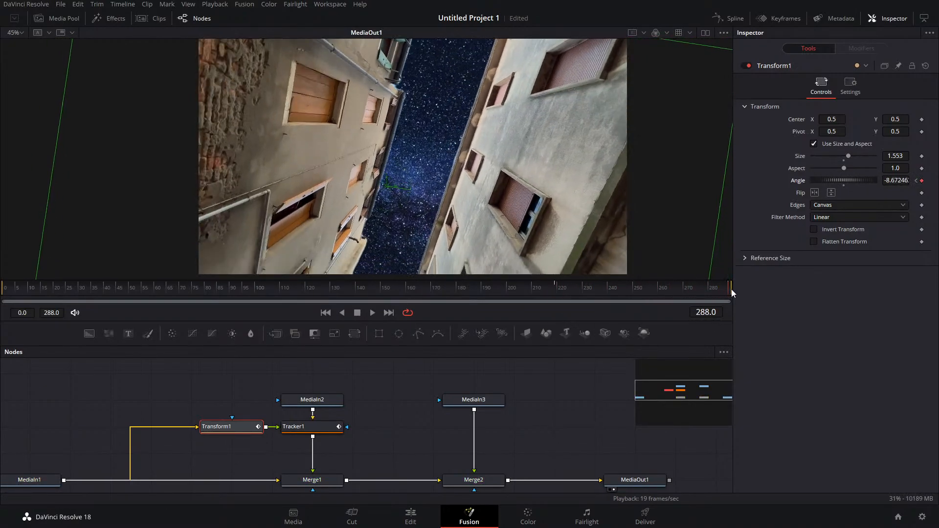
# Step: Show Transform1's angle curve in the Spline editor, fit it to view, select its keyframes, and close the editor
pyautogui.scroll(3, 503, 195)
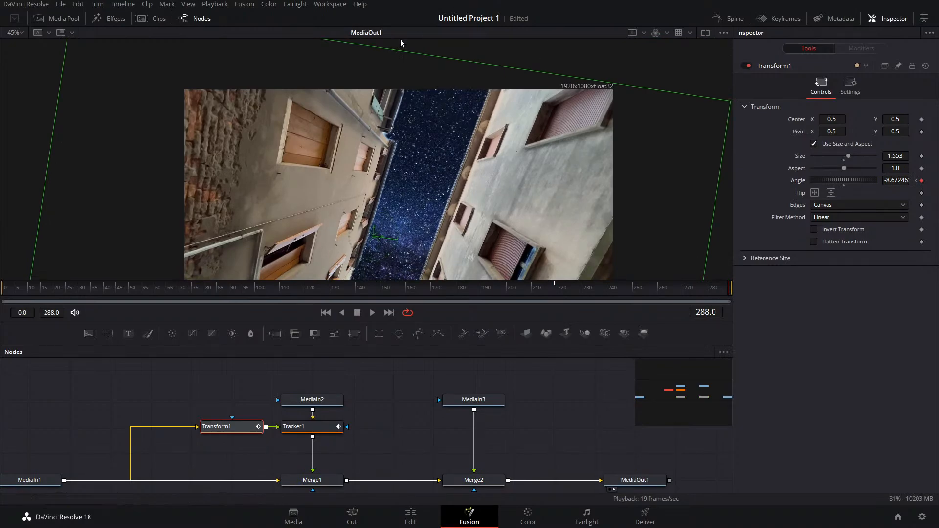
pyautogui.click(730, 18)
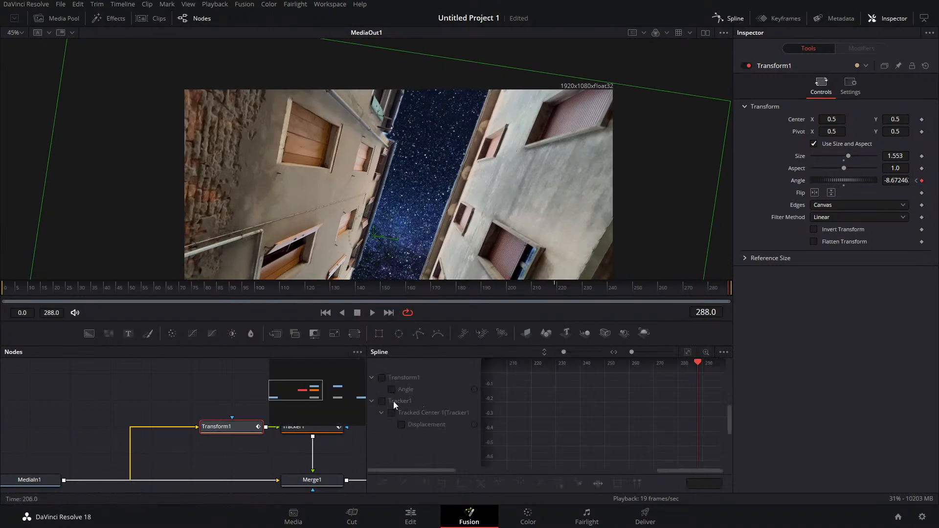
pyautogui.click(383, 377)
pyautogui.click(688, 351)
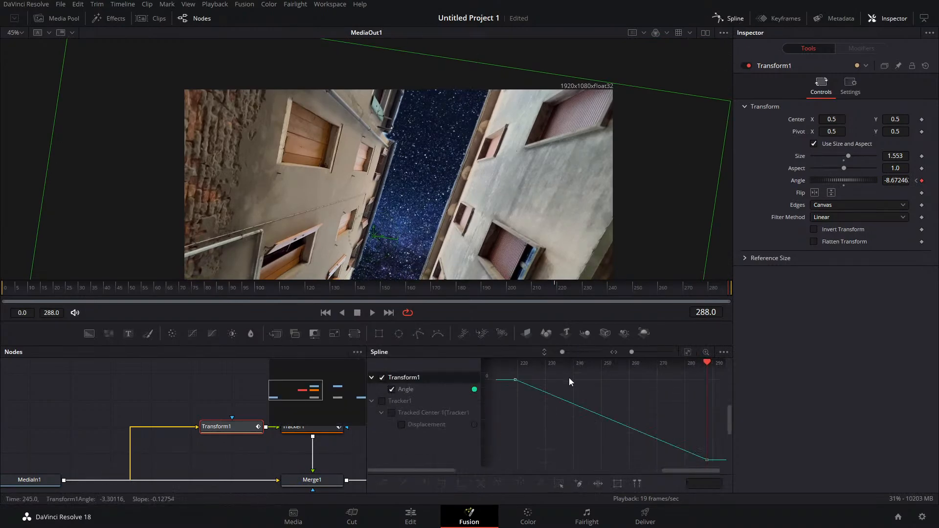
pyautogui.moveTo(512, 374); pyautogui.dragTo(732, 489)
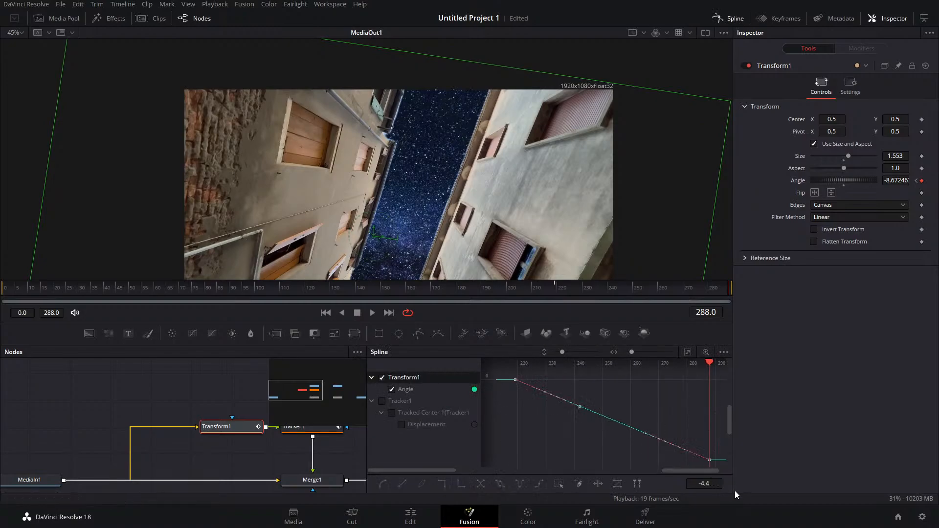
pyautogui.click(735, 20)
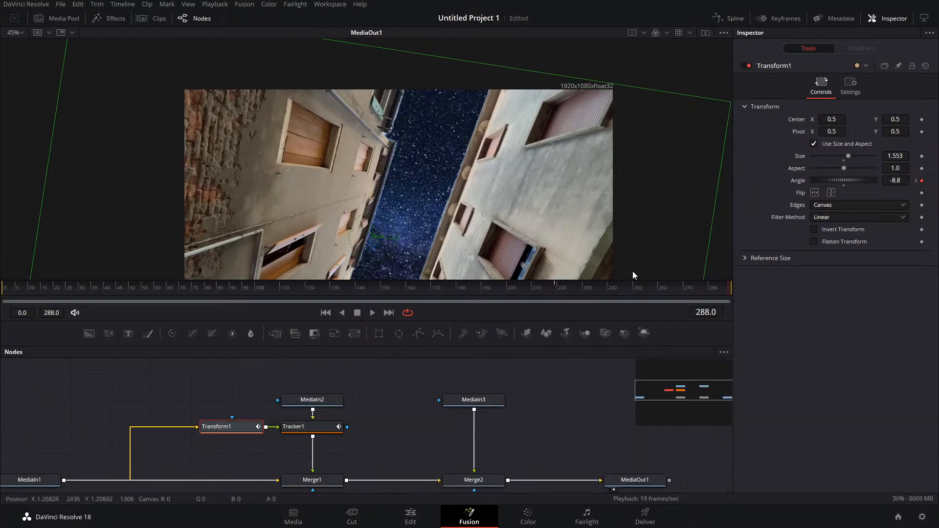
# Step: Play Fusion Clip 2 from its start on the Edit page and check the sky early in the clip
pyautogui.click(411, 516)
pyautogui.moveTo(591, 300)
pyautogui.mouseDown()
pyautogui.moveTo(609, 308)
pyautogui.moveTo(593, 310)
pyautogui.mouseUp()
pyautogui.press('space')
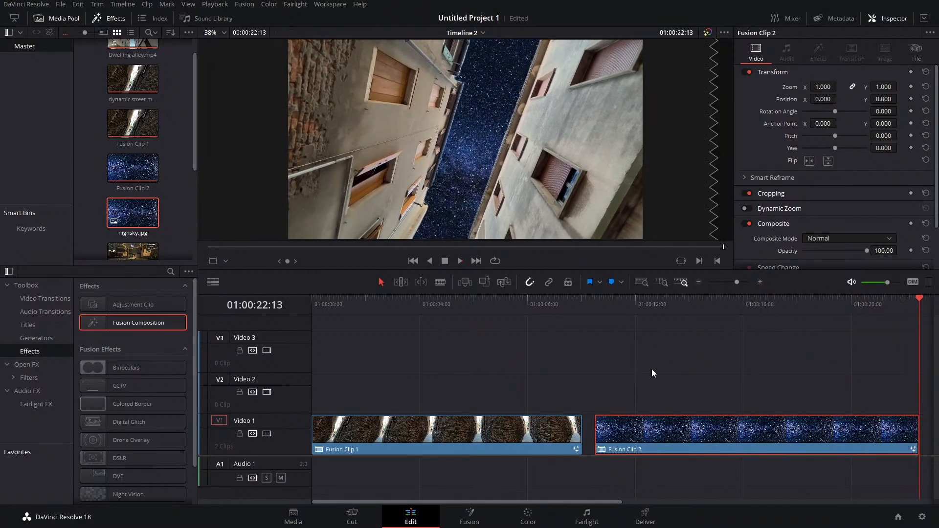
pyautogui.click(648, 309)
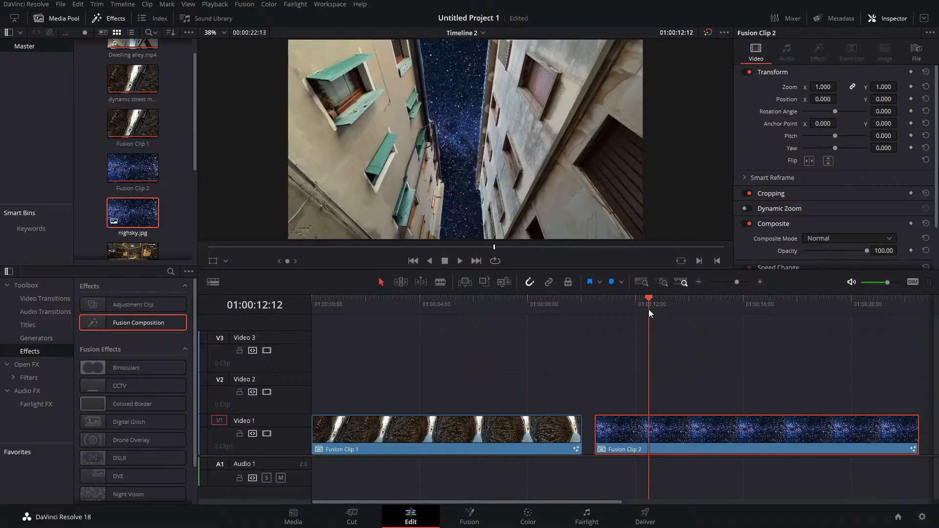
# Step: Duplicate Fusion Clip 2 on the edit timeline onto Video 2, directly above the original
pyautogui.click(478, 523)
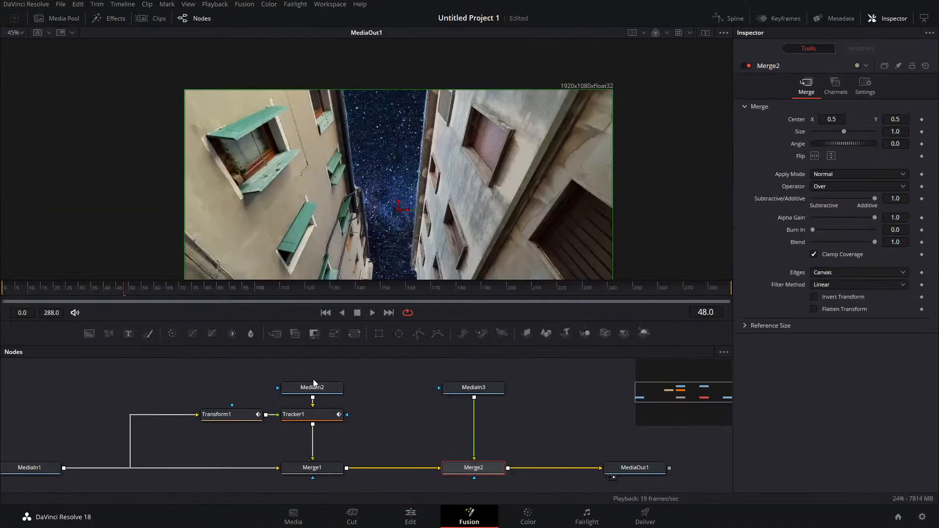
pyautogui.click(411, 517)
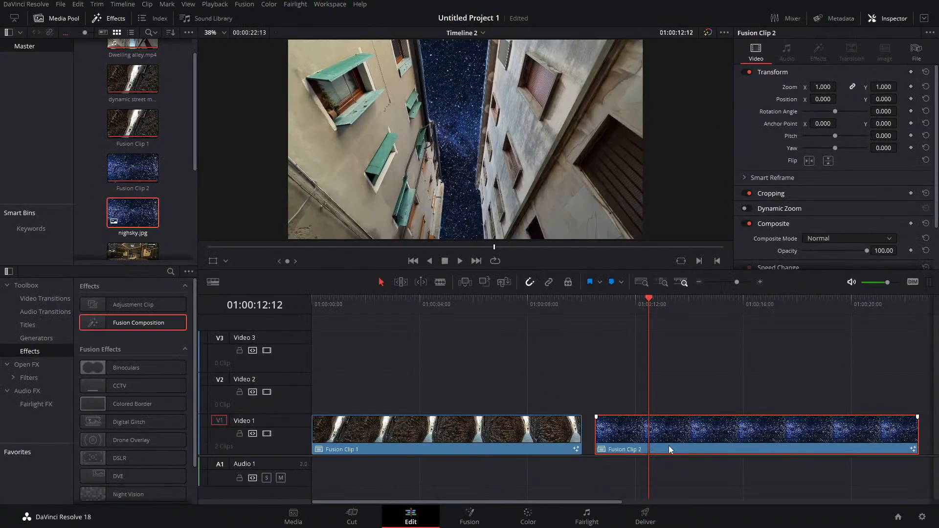
pyautogui.moveTo(668, 445); pyautogui.dragTo(669, 410)
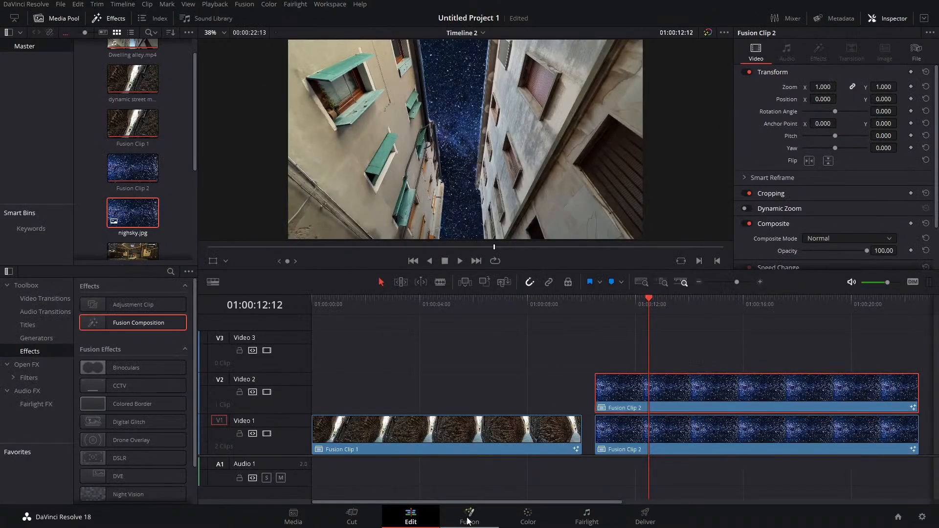
# Step: Open the Video 2 copy's Fusion composition and delete its Tracker1 and Transform1 nodes
pyautogui.click(495, 521)
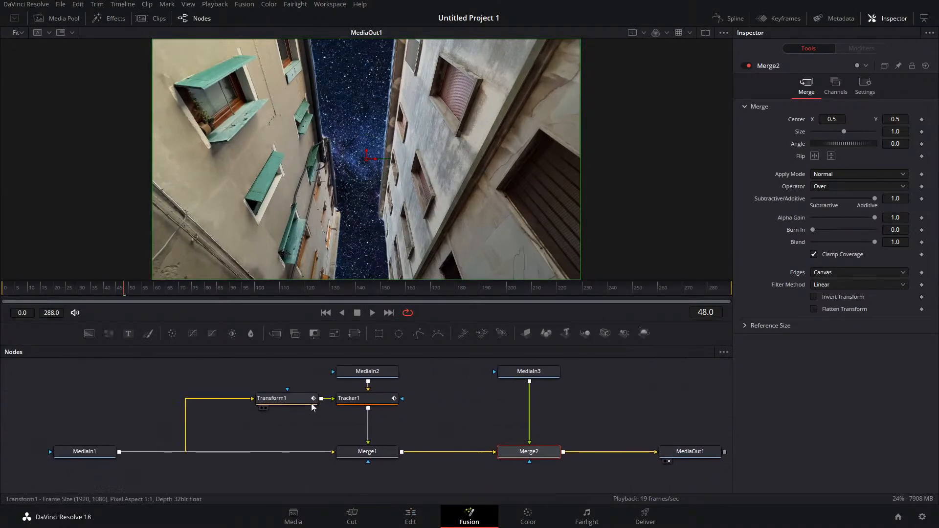
pyautogui.click(352, 398)
pyautogui.press('Delete')
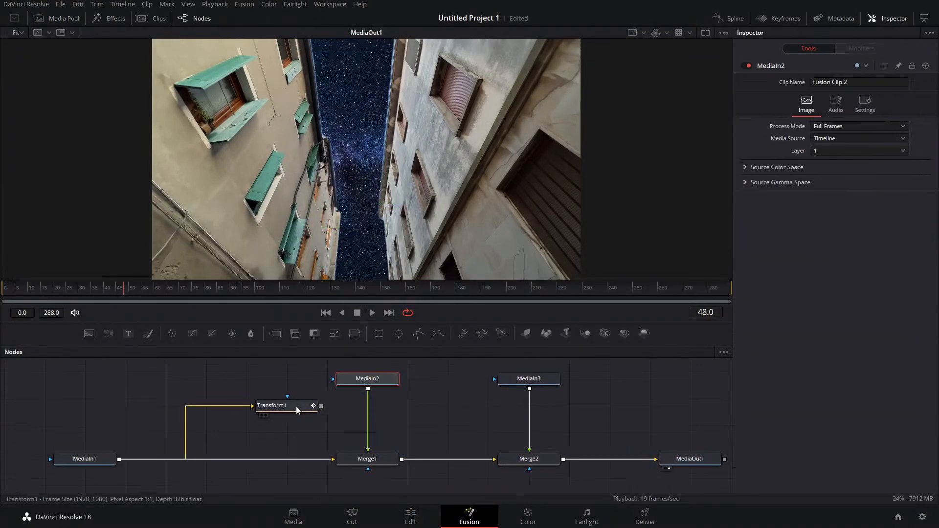
pyautogui.click(296, 410)
pyautogui.press('Delete')
# Step: Disconnect MediaIn1 from Merge1 and feed Merge1's background input with a new Background node at alpha 0
pyautogui.moveTo(334, 459); pyautogui.dragTo(235, 477)
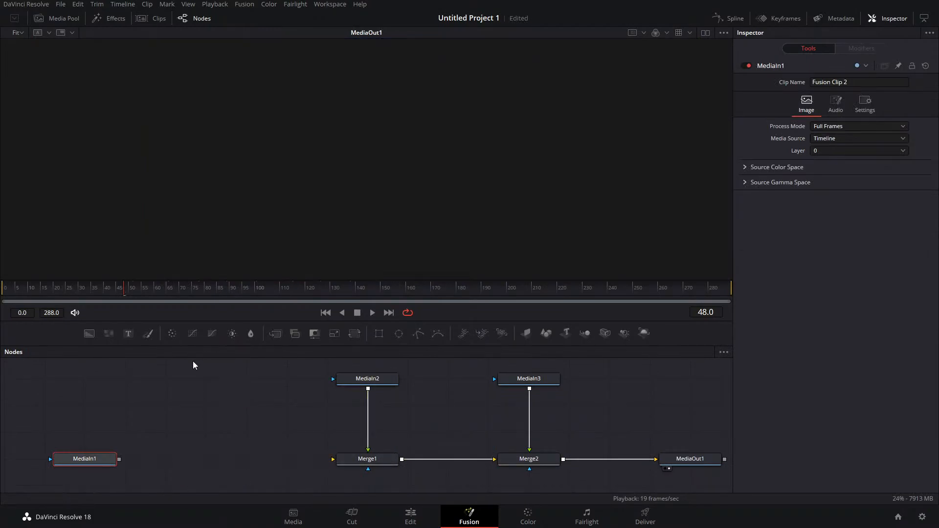
pyautogui.moveTo(89, 334); pyautogui.dragTo(350, 465)
pyautogui.moveTo(874, 214); pyautogui.dragTo(695, 221)
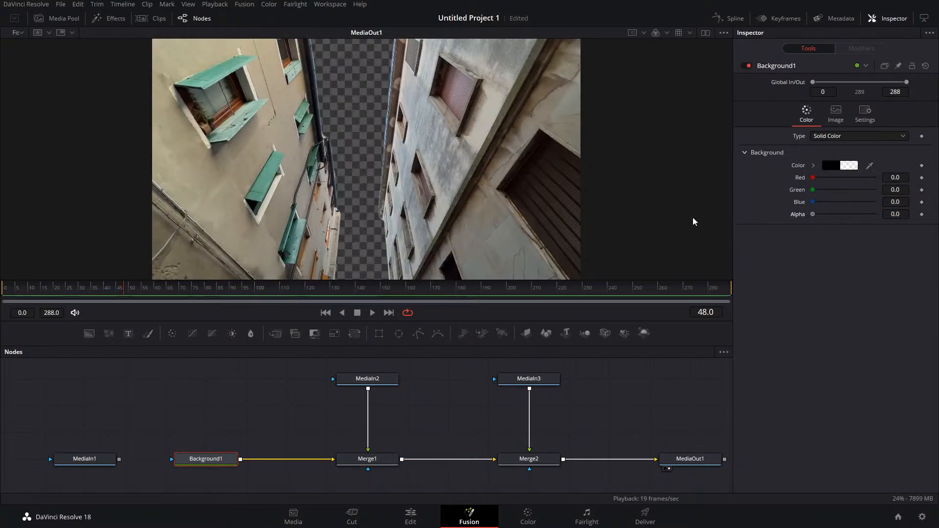
# Step: Disable the Video 2 track, open the Video 1 copy's Fusion composition, and disable only its Merge2 node
pyautogui.click(410, 516)
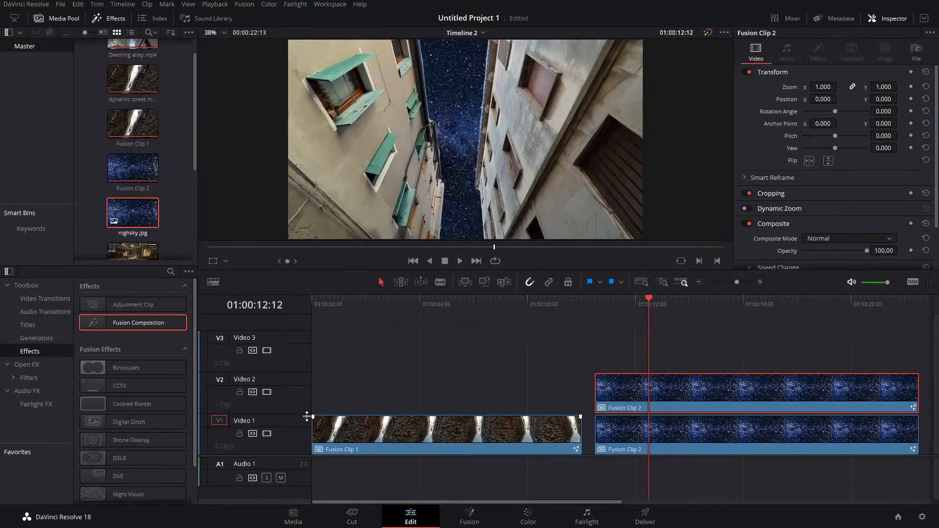
pyautogui.click(269, 393)
pyautogui.click(470, 516)
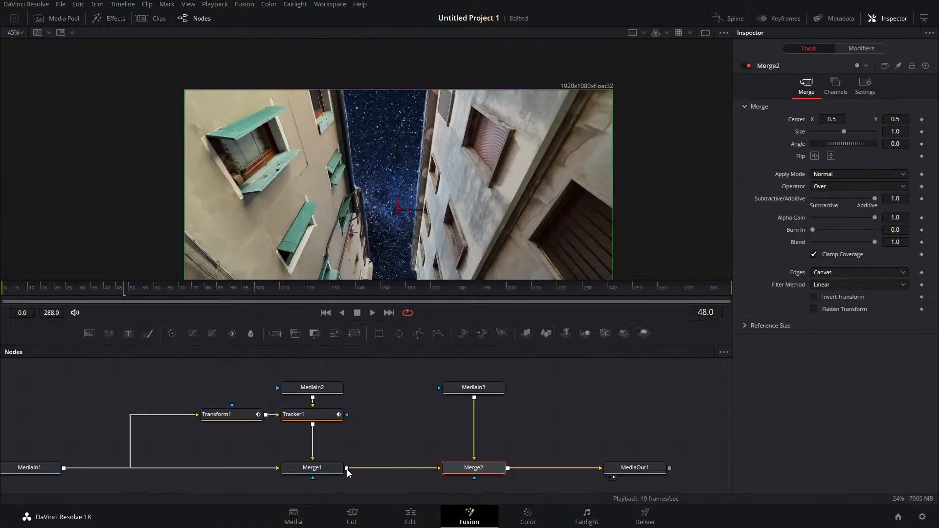
pyautogui.moveTo(496, 488); pyautogui.dragTo(281, 461)
pyautogui.click(744, 80)
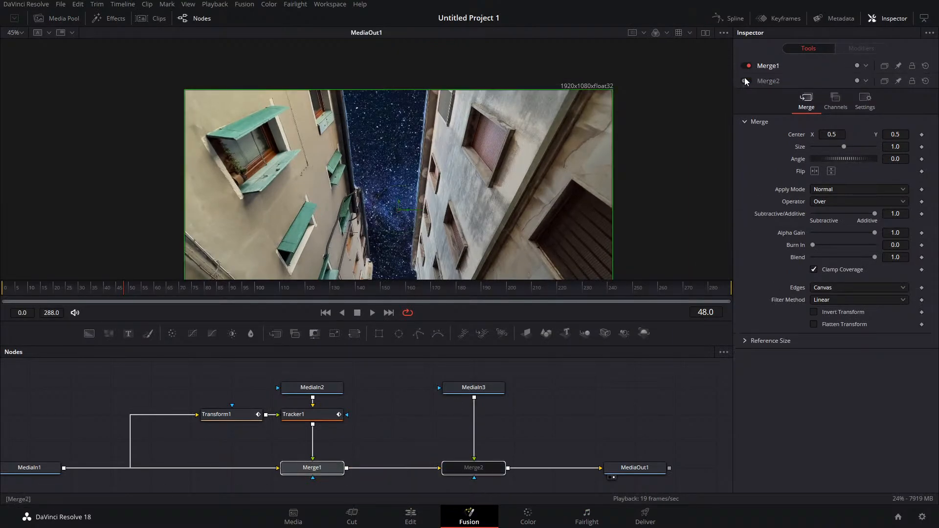
pyautogui.click(745, 66)
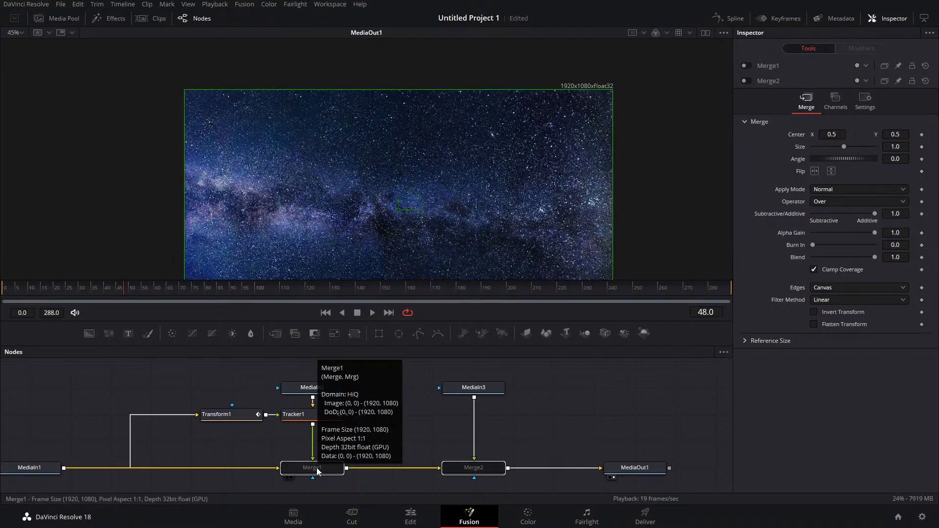
pyautogui.click(768, 66)
pyautogui.click(745, 66)
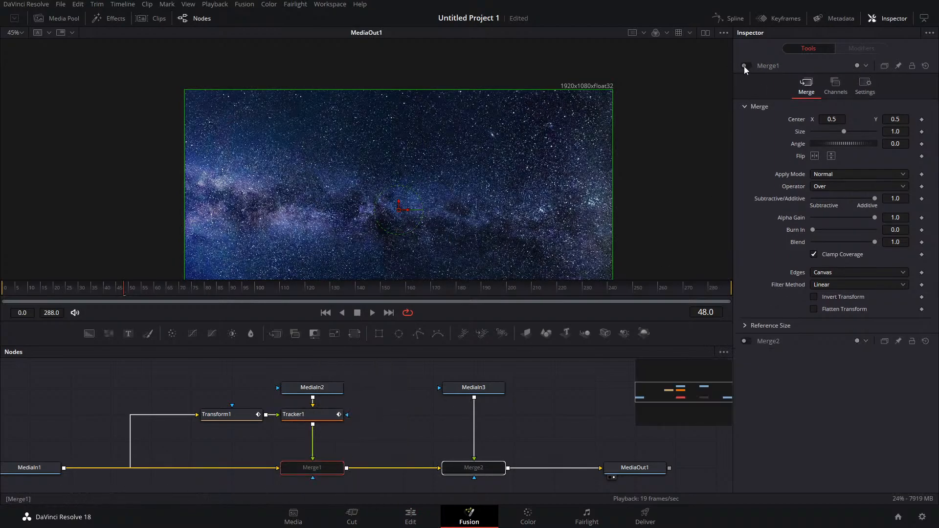
# Step: Detach MediaIn2 from Tracker1 and connect a new Background node with alpha 0 in its place
pyautogui.click(312, 388)
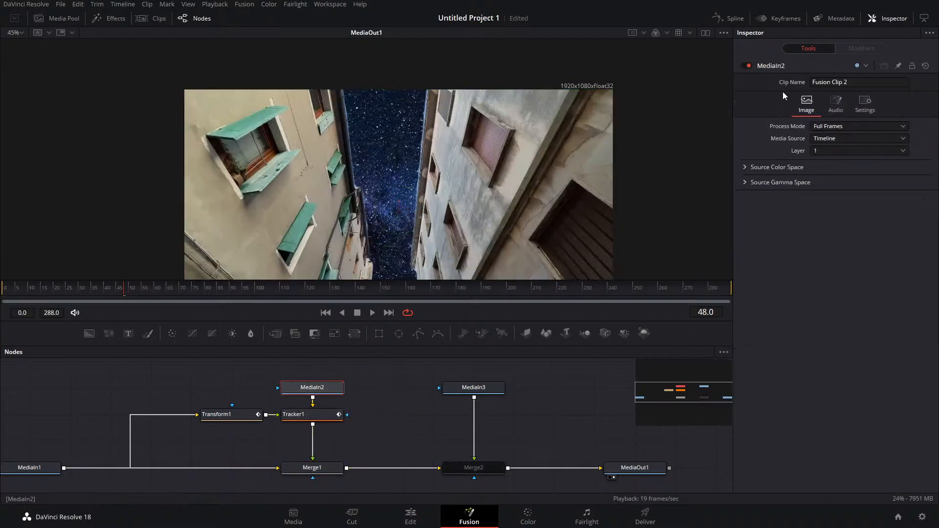
pyautogui.click(748, 64)
pyautogui.scroll(1, 338, 420)
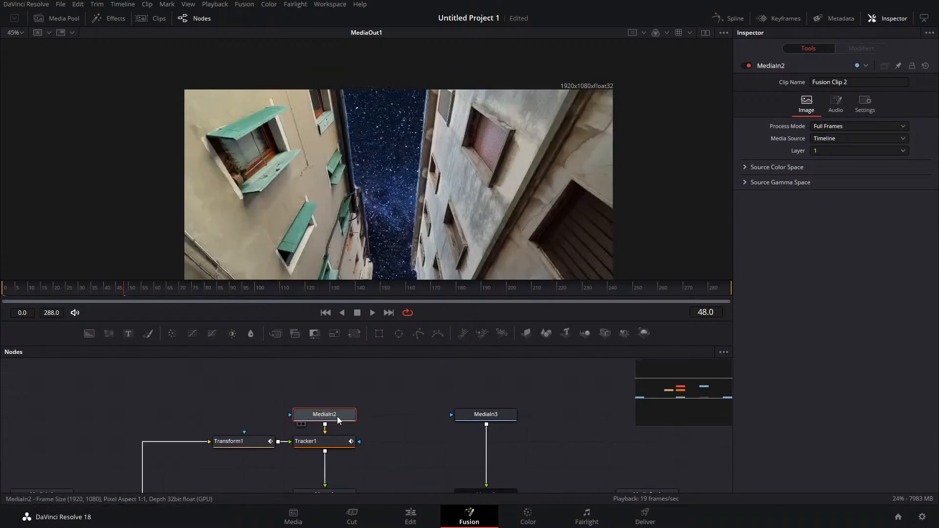
pyautogui.moveTo(337, 419); pyautogui.dragTo(378, 367)
pyautogui.moveTo(105, 338); pyautogui.dragTo(359, 441)
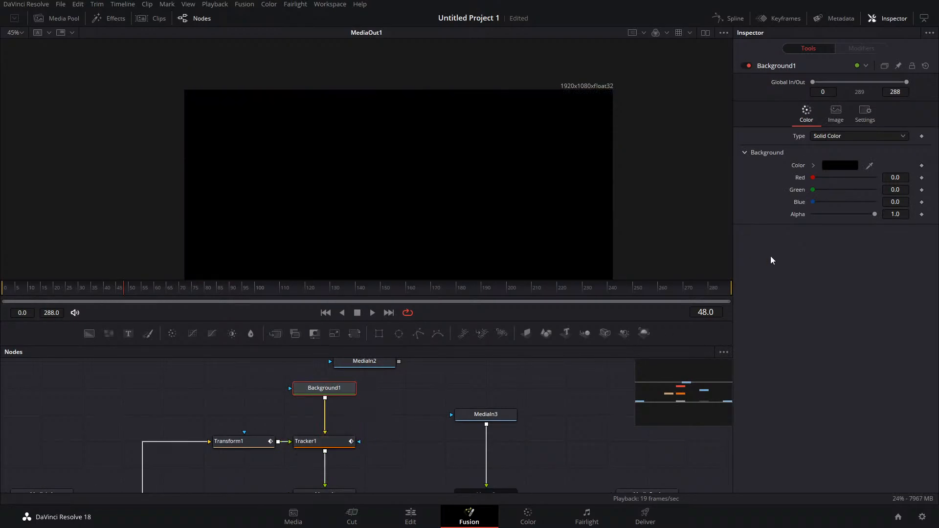
pyautogui.moveTo(875, 214); pyautogui.dragTo(682, 236)
# Step: Scrub the sky-only composition, re-enable the Video 2 track on the Edit page, and scrub through the stacked Fusion clips
pyautogui.moveTo(361, 295); pyautogui.dragTo(580, 296)
pyautogui.click(428, 522)
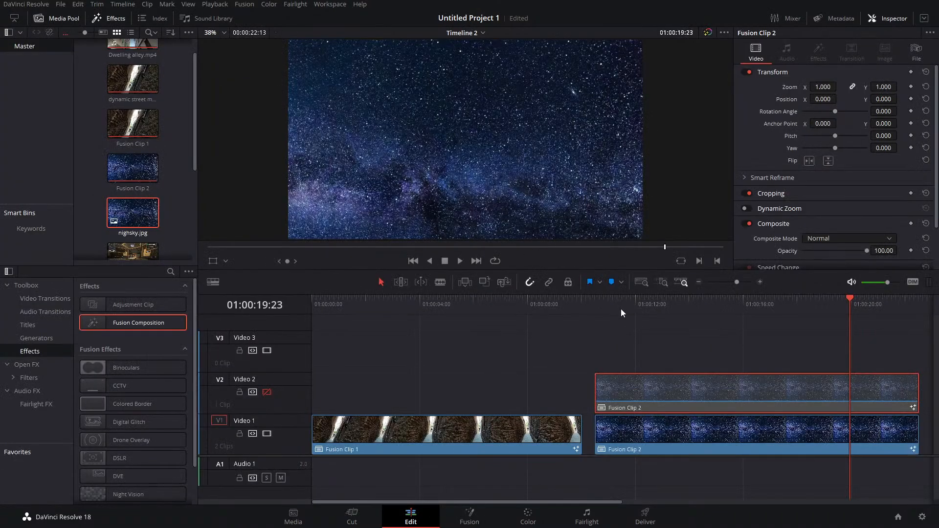
pyautogui.click(604, 301)
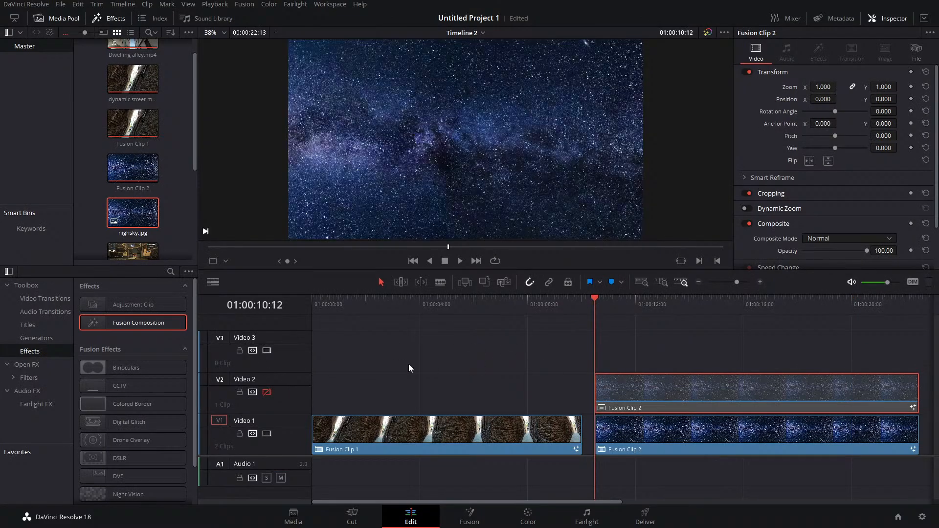
pyautogui.click(268, 392)
pyautogui.moveTo(594, 306); pyautogui.dragTo(711, 301)
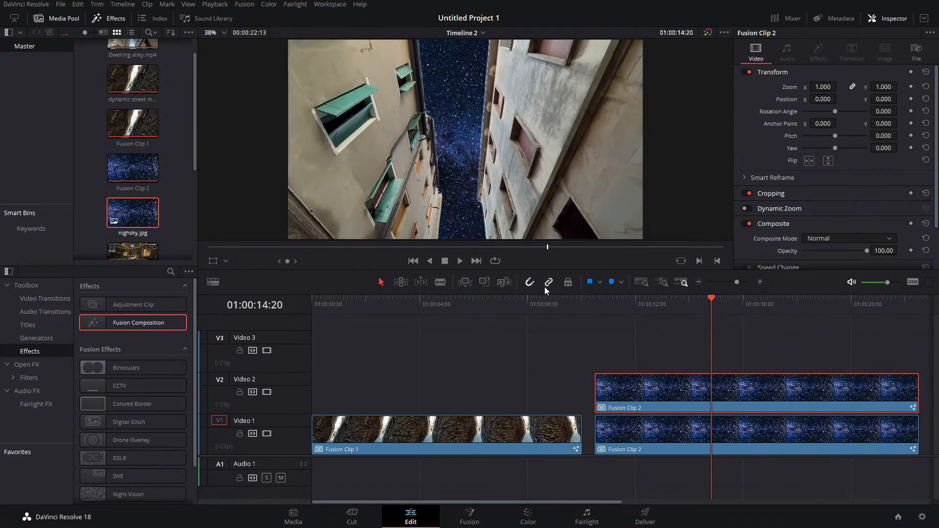
pyautogui.moveTo(545, 190); pyautogui.dragTo(579, 172)
pyautogui.press('-')
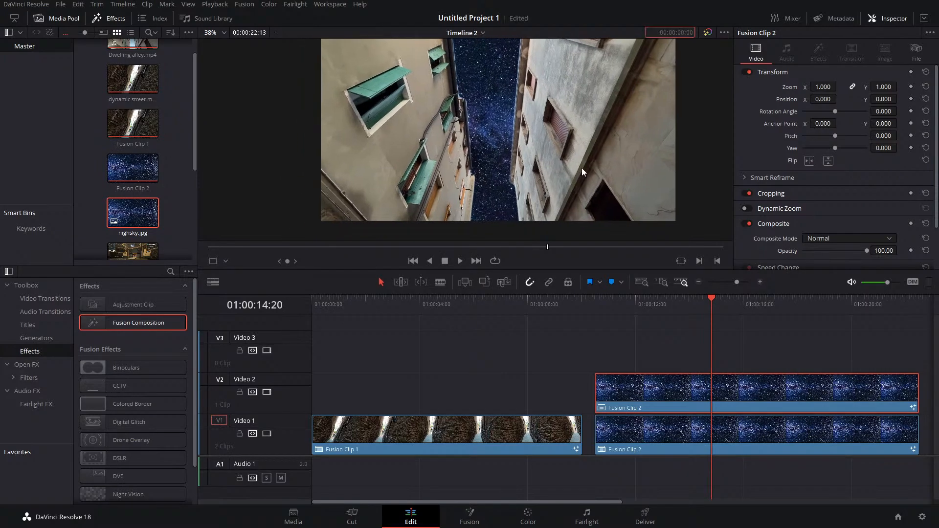
pyautogui.press('Escape')
pyautogui.scroll(-1, 608, 145)
pyautogui.moveTo(608, 145)
pyautogui.mouseDown()
pyautogui.moveTo(599, 175)
pyautogui.moveTo(594, 155)
pyautogui.mouseUp()
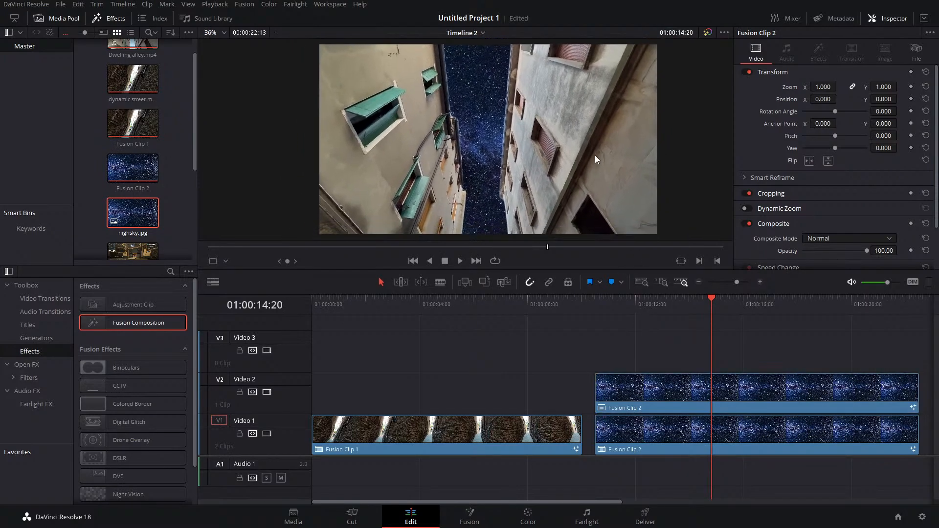
# Step: On the Color page, shape the Video 2 clip's custom curve with three points, lowering shadows and midtones and raising highlights
pyautogui.click(529, 519)
pyautogui.moveTo(233, 228); pyautogui.dragTo(294, 222)
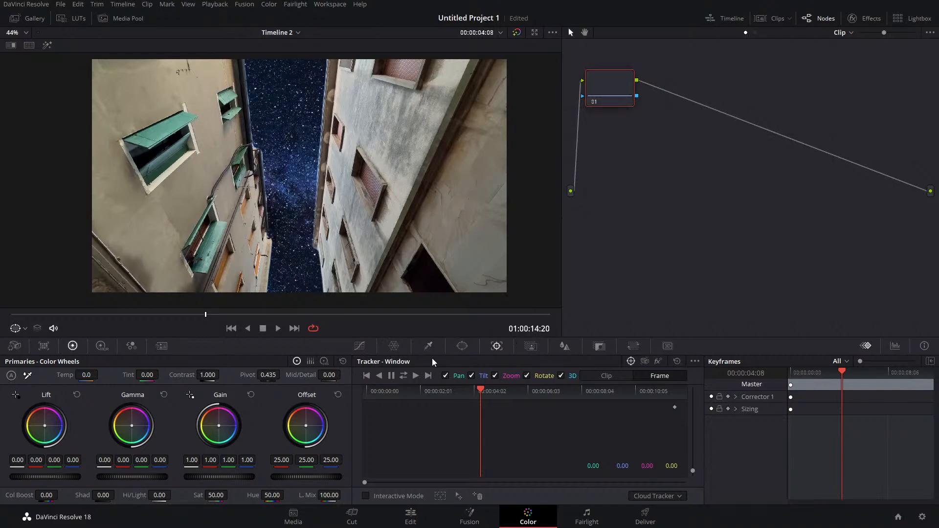
pyautogui.click(359, 346)
pyautogui.click(531, 402)
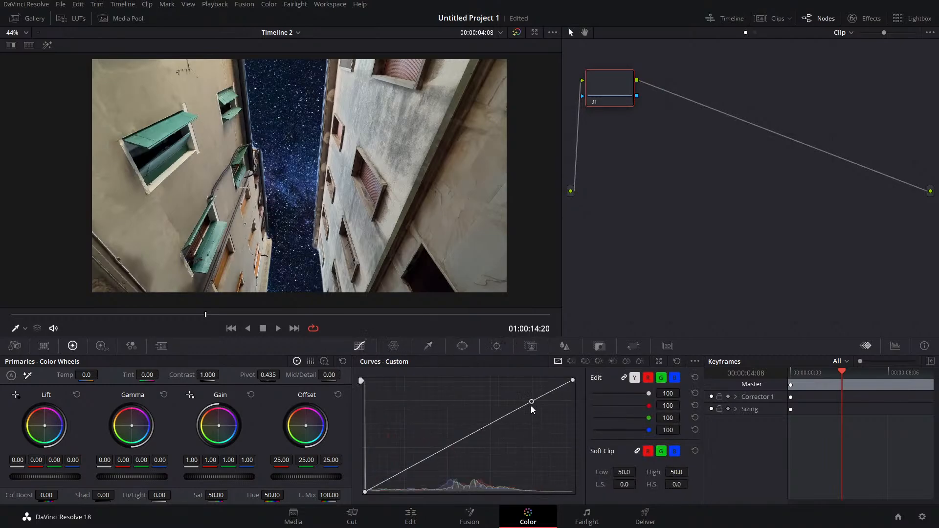
pyautogui.click(462, 442)
pyautogui.moveTo(408, 468); pyautogui.dragTo(406, 475)
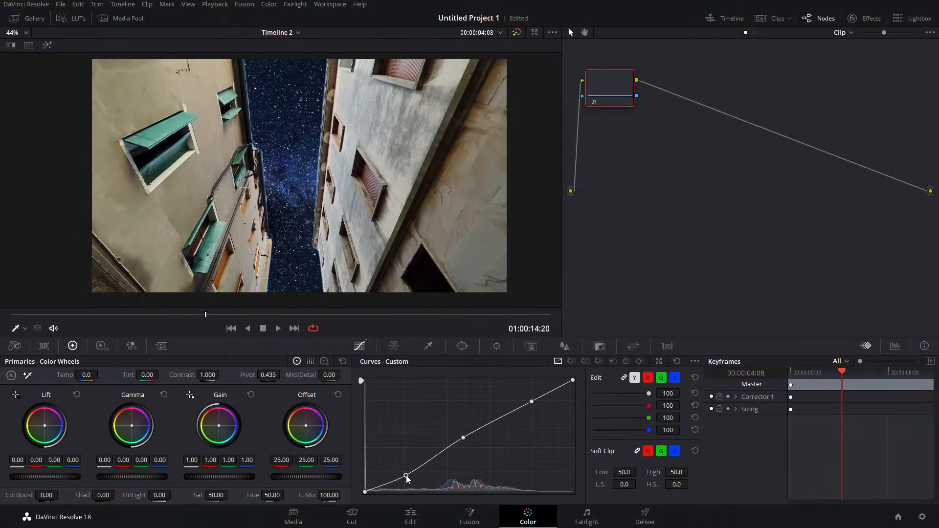
pyautogui.moveTo(527, 402)
pyautogui.mouseDown()
pyautogui.moveTo(527, 391)
pyautogui.moveTo(526, 402)
pyautogui.moveTo(535, 397)
pyautogui.mouseUp()
pyautogui.moveTo(468, 436); pyautogui.dragTo(489, 438)
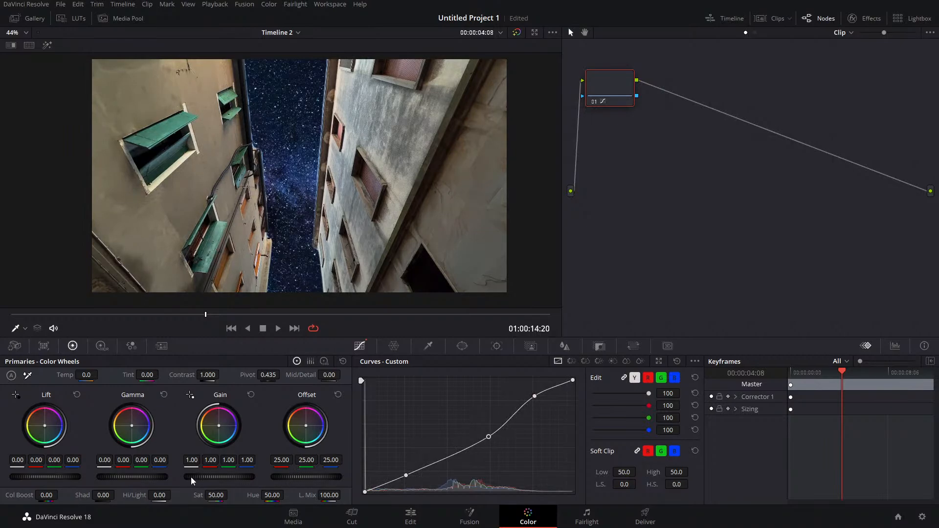
# Step: Adjust the buildings' primaries: gain to 0.84, lift to 0.07 and gamma to -0.07
pyautogui.moveTo(219, 477); pyautogui.dragTo(206, 477)
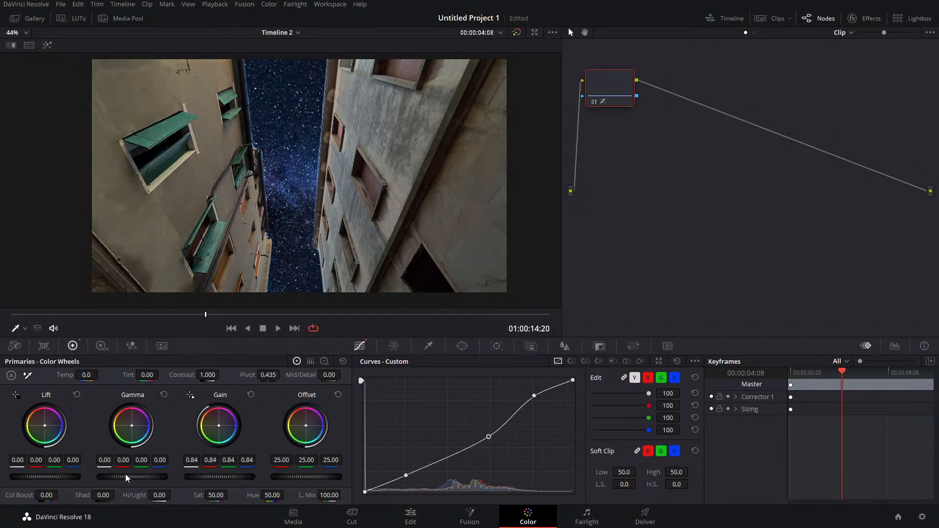
pyautogui.moveTo(131, 475); pyautogui.dragTo(126, 474)
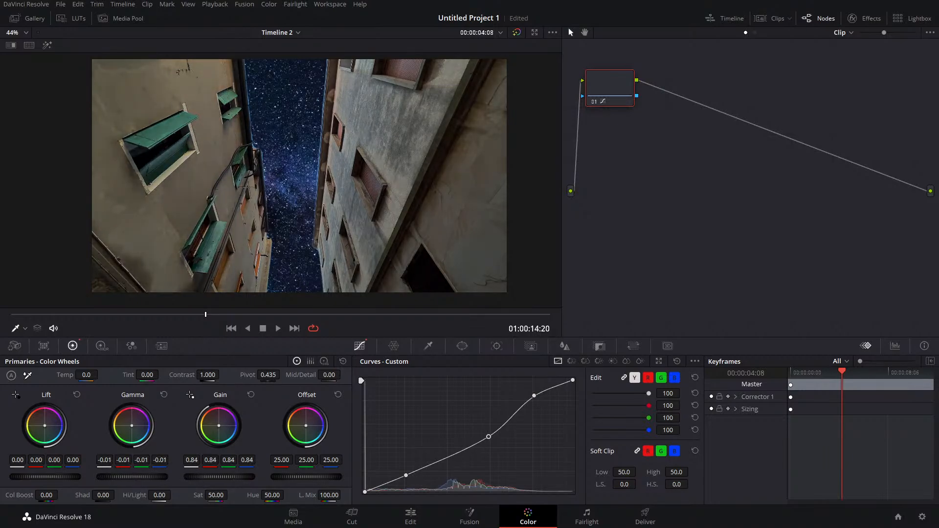
pyautogui.moveTo(70, 480); pyautogui.dragTo(80, 477)
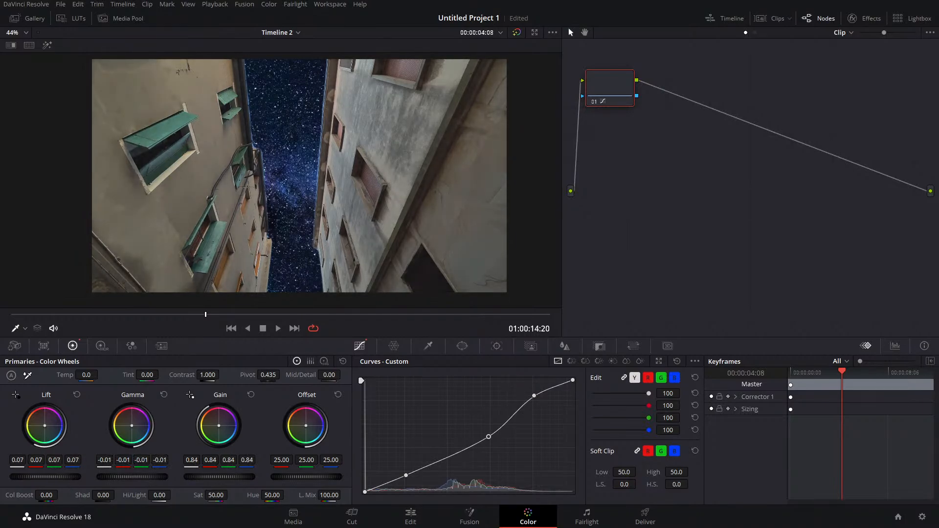
pyautogui.moveTo(148, 477); pyautogui.dragTo(142, 476)
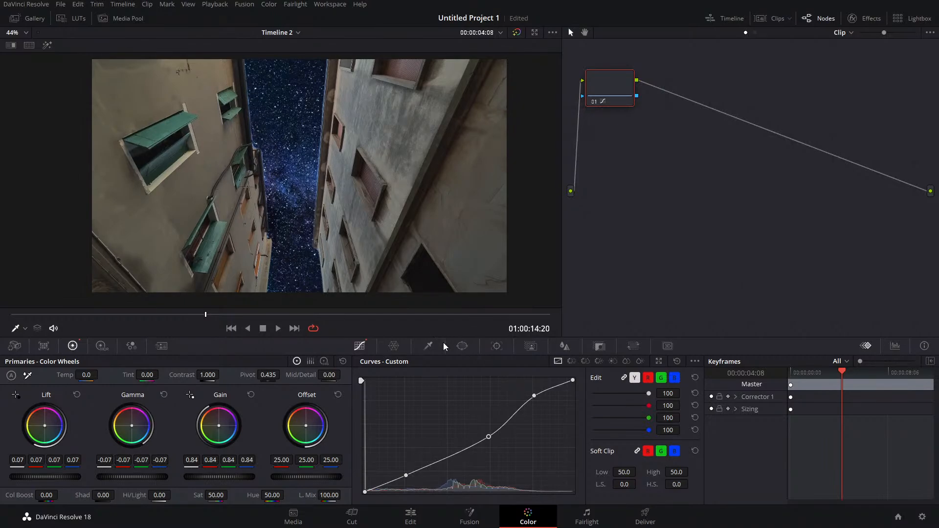
# Step: Open the Video 2 clip's building composition on the Fusion page
pyautogui.click(411, 516)
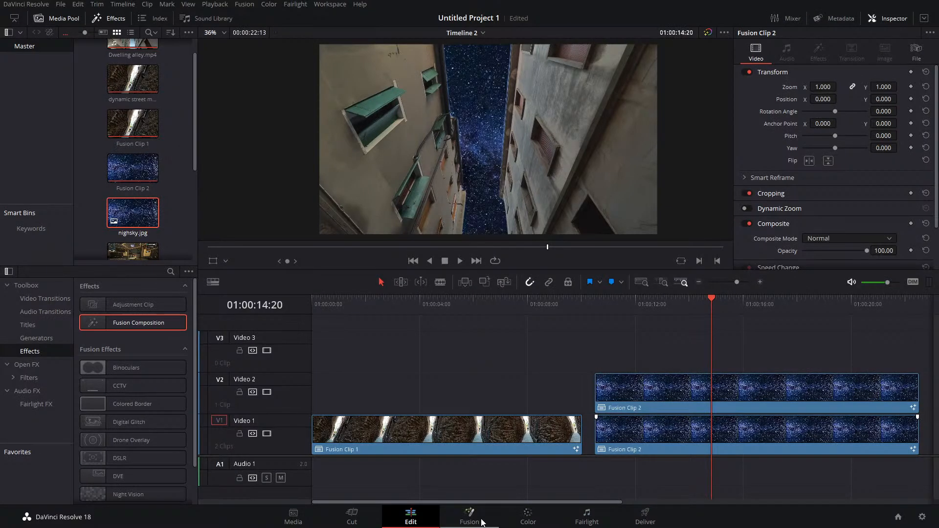
pyautogui.click(482, 523)
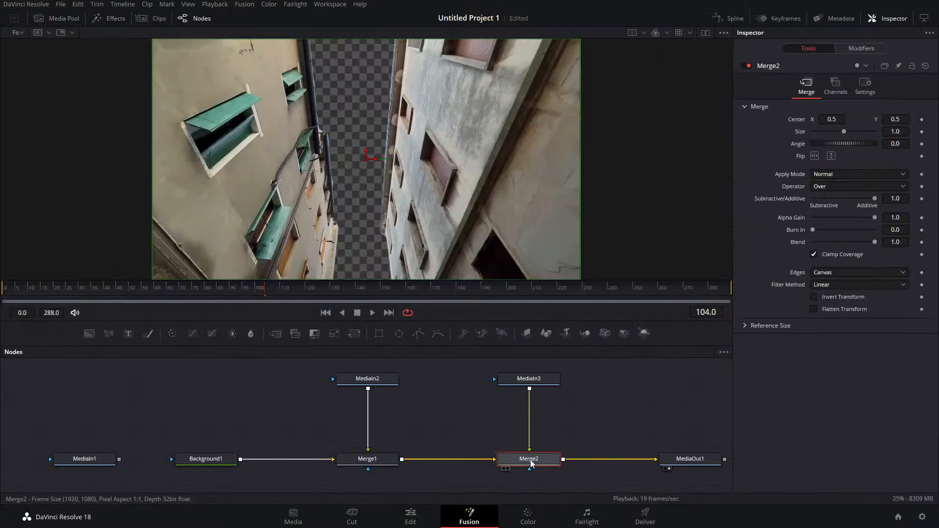
# Step: Try an Erode/Dilate node after Merge2 with the amount at -0.00131, and delete the node
pyautogui.hotkey('shift', 'space')
pyautogui.write('ER')
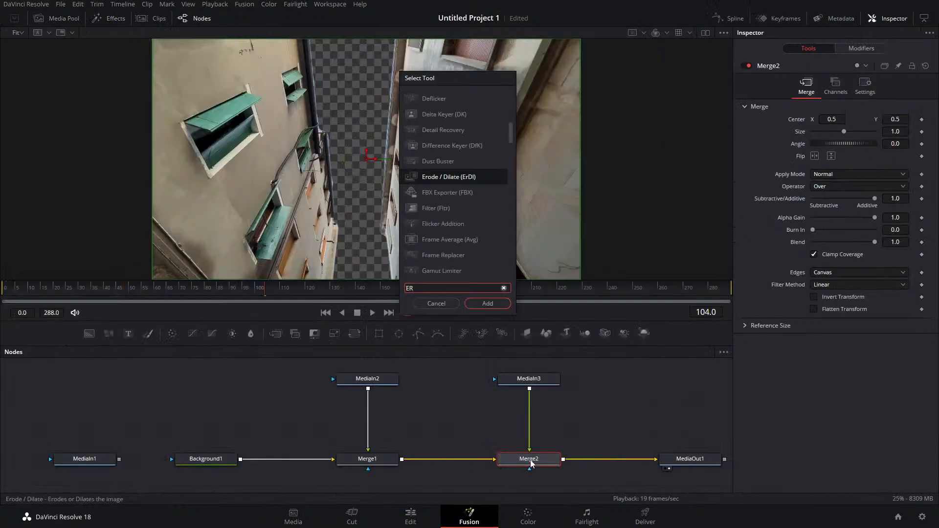
pyautogui.press('Return')
pyautogui.moveTo(844, 145); pyautogui.dragTo(840, 145)
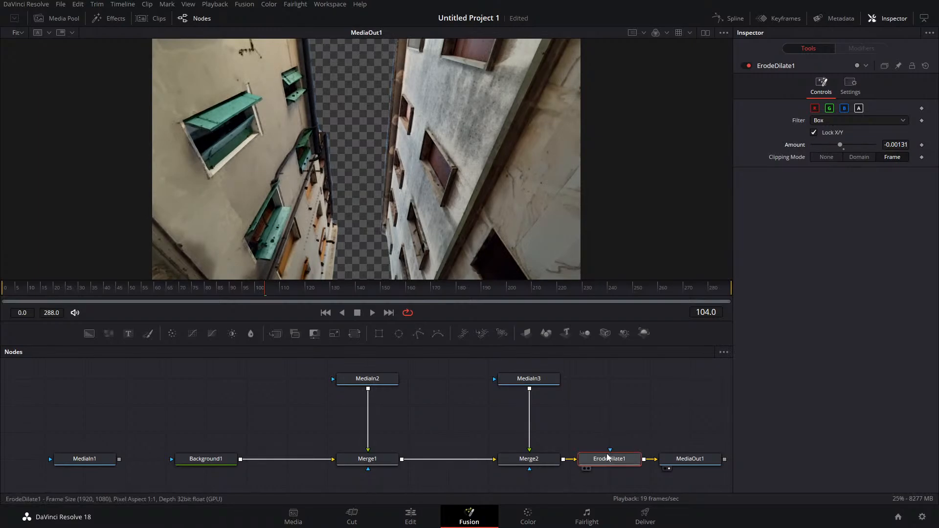
pyautogui.press('Delete')
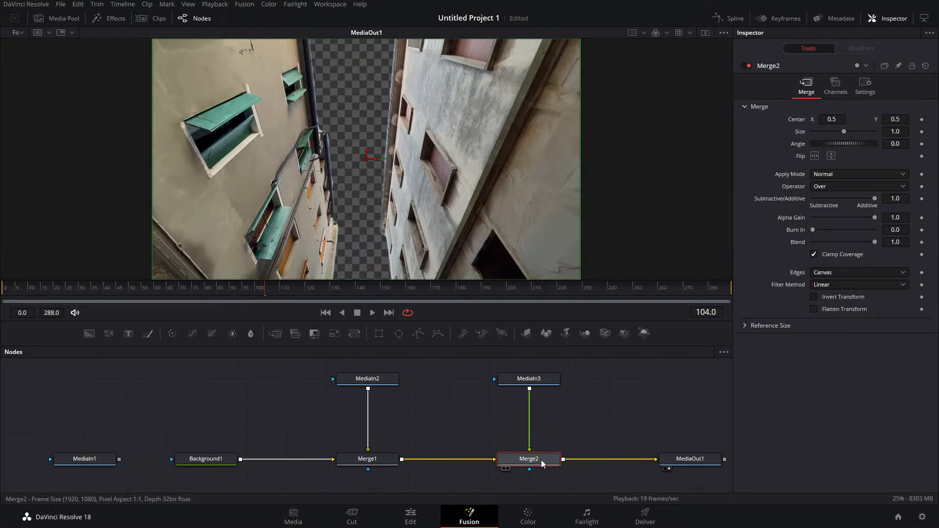
# Step: Move Merge2 onto the connection between MediaIn2 and Merge1, and add a Bitmap mask node below Merge1
pyautogui.moveTo(542, 464); pyautogui.dragTo(345, 408)
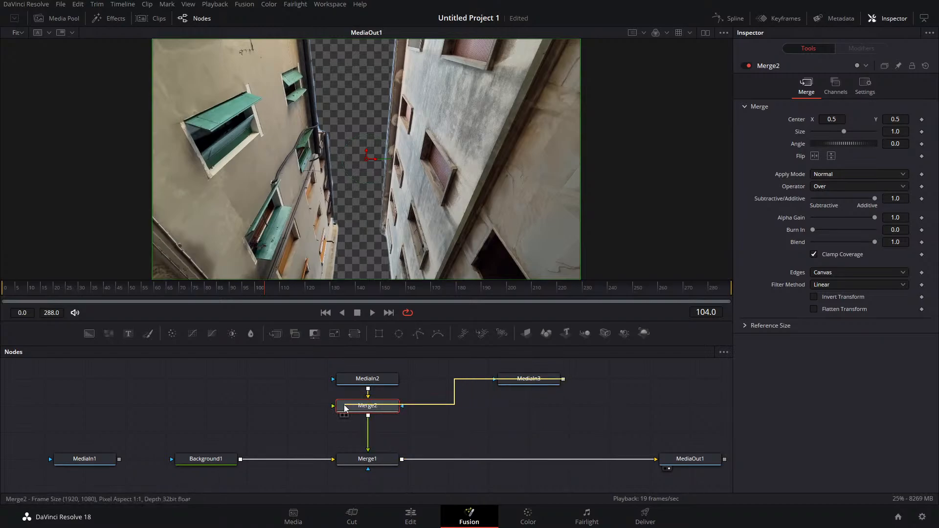
pyautogui.scroll(-2, 395, 454)
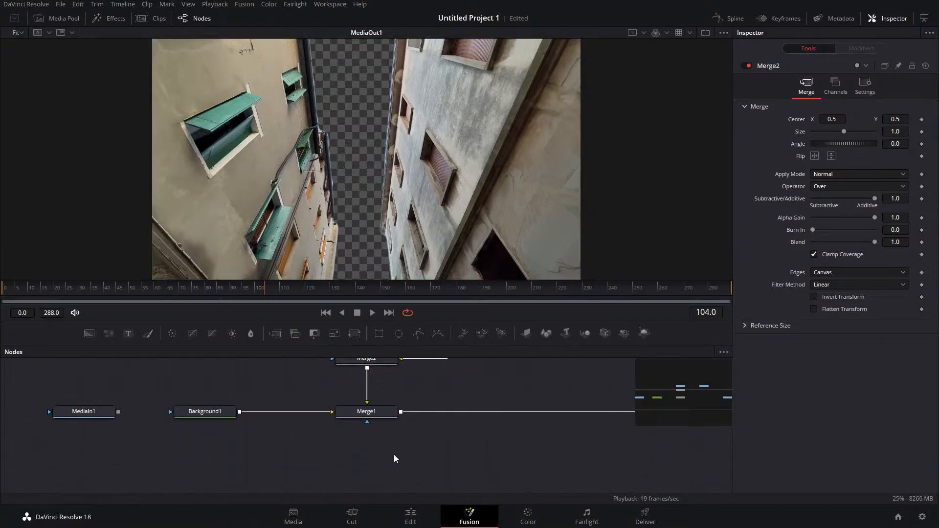
pyautogui.hotkey('shift', 'space')
pyautogui.write('bitmap')
pyautogui.press('Return')
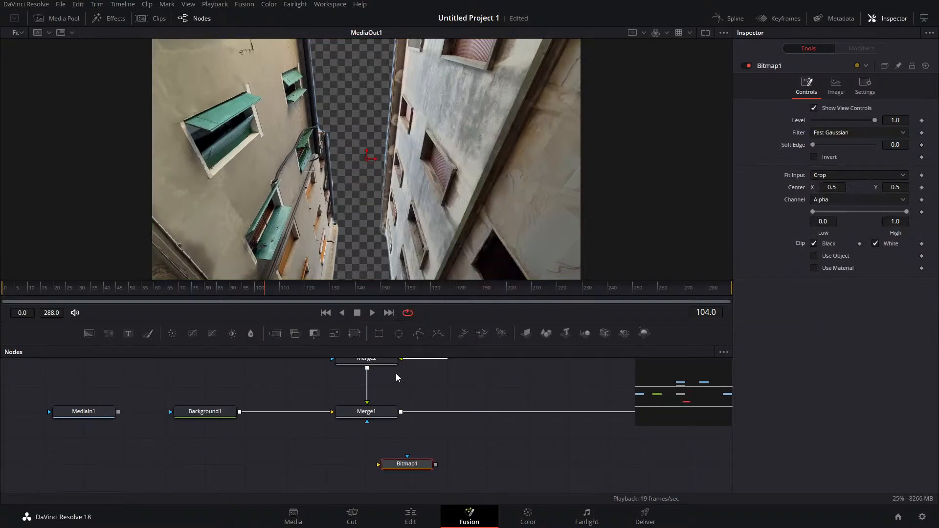
# Step: Paste a copy of MediaIn2 below the node tree and connect it through Bitmap1 to Merge1's mask input
pyautogui.scroll(3, 417, 457)
pyautogui.hscroll(2, 445, 425)
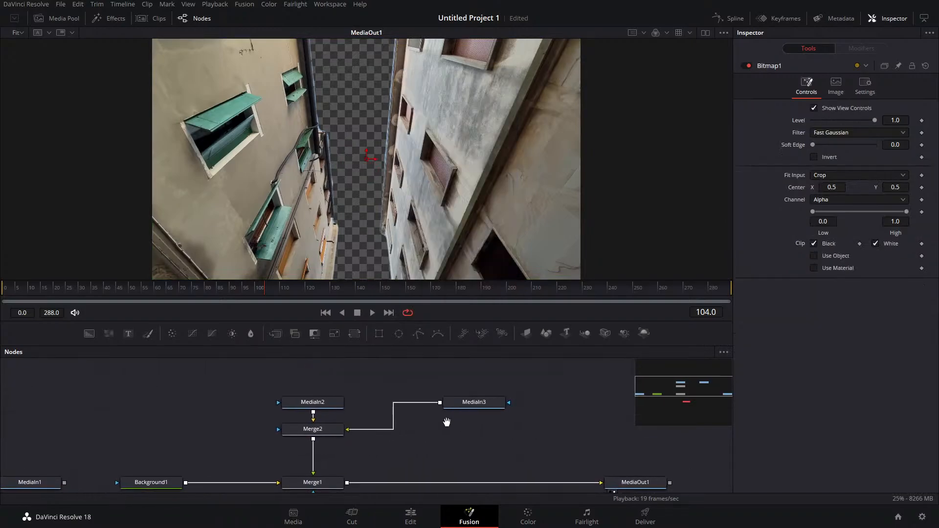
pyautogui.click(331, 408)
pyautogui.rightClick(332, 407)
pyautogui.click(360, 157)
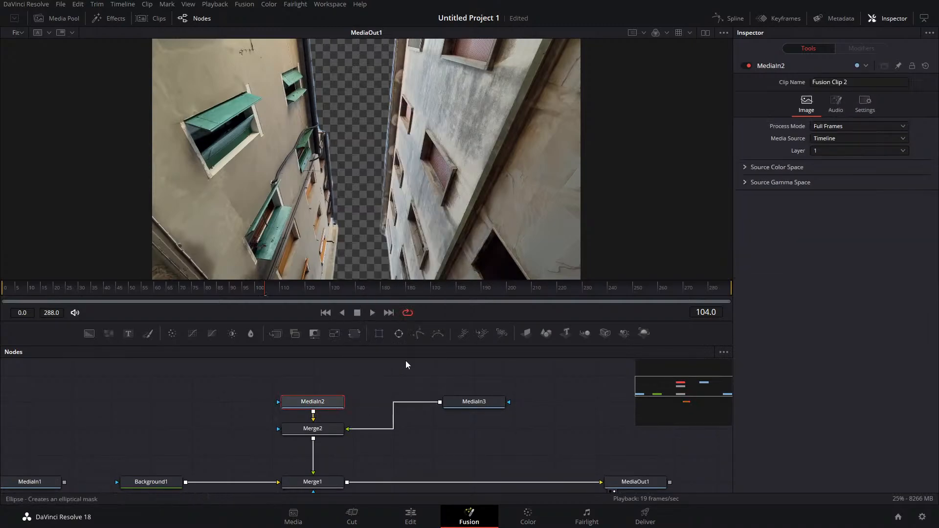
pyautogui.scroll(-3, 362, 387)
pyautogui.rightClick(254, 420)
pyautogui.click(277, 510)
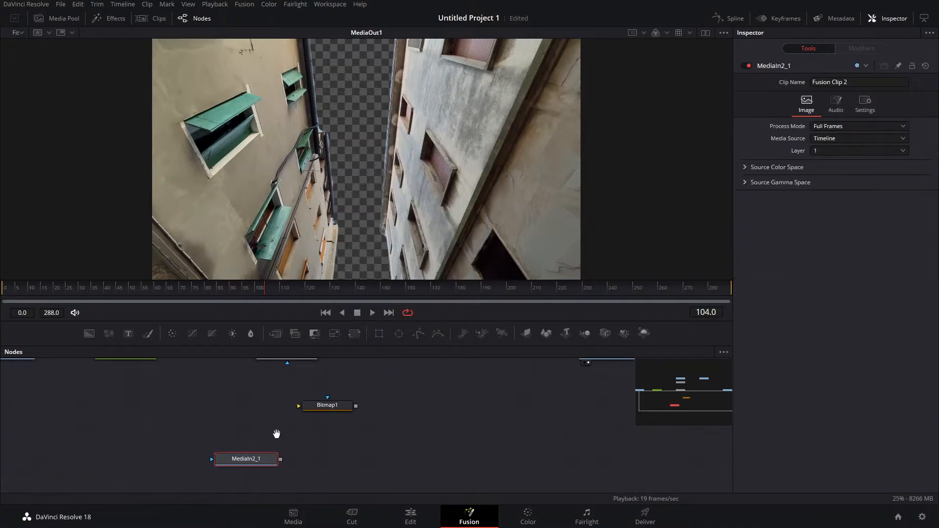
pyautogui.moveTo(261, 467); pyautogui.dragTo(289, 372)
# Step: Set Bitmap1's alpha low threshold to 0.75 with high at 1.0 and soft edge at 0, and return to the Edit page
pyautogui.click(329, 413)
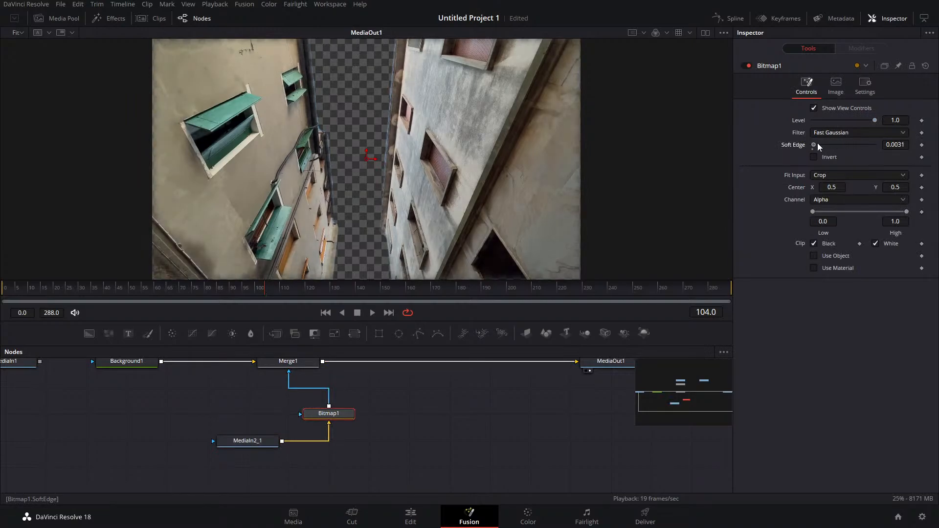
pyautogui.moveTo(907, 212); pyautogui.dragTo(880, 217)
pyautogui.hotkey('ctrl', 'z')
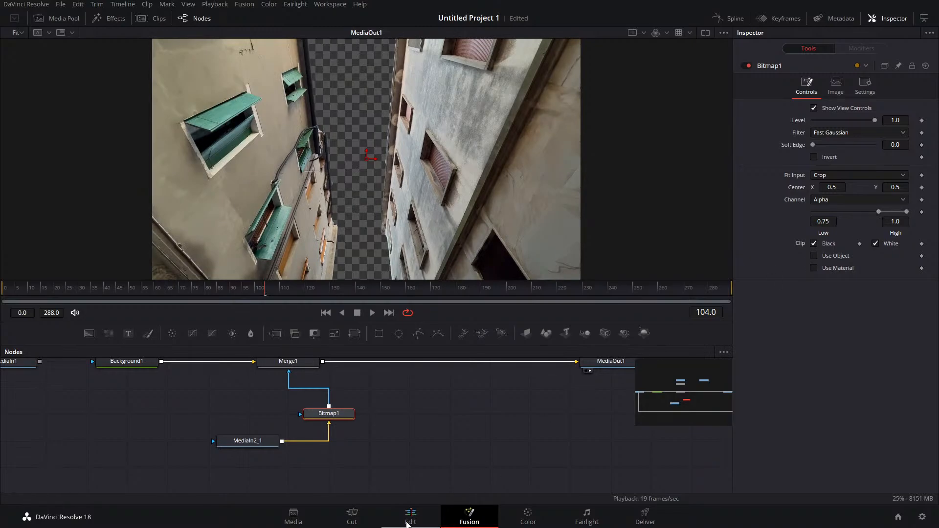
pyautogui.click(411, 515)
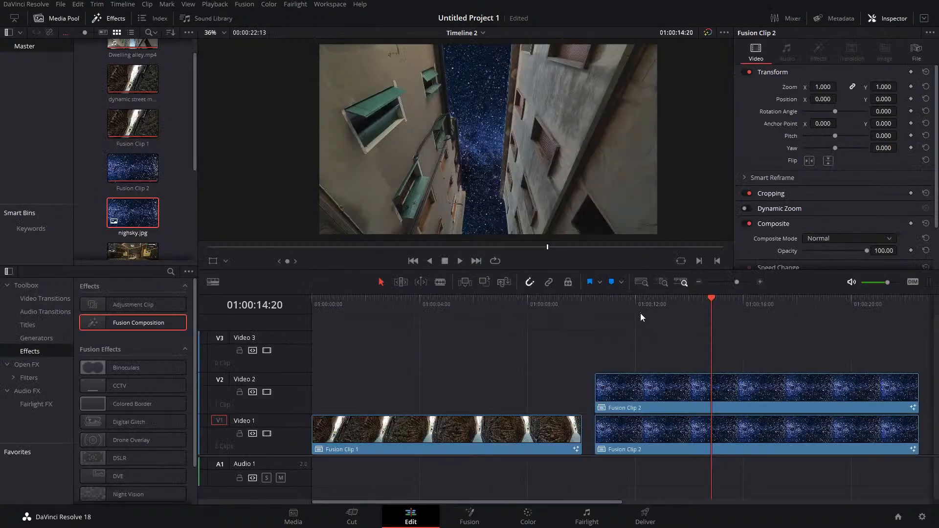
# Step: Insert Merge2 between Merge1 and MediaOut1 in Fusion Clip 2's node graph and connect MediaIn3 to its foreground input
pyautogui.moveTo(640, 317)
pyautogui.mouseDown()
pyautogui.moveTo(614, 315)
pyautogui.moveTo(655, 315)
pyautogui.moveTo(628, 319)
pyautogui.mouseUp()
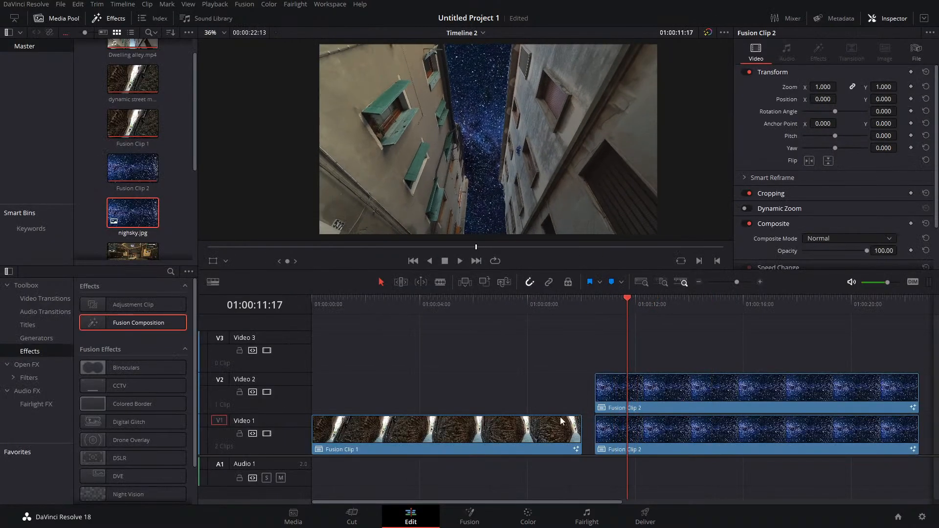
pyautogui.click(470, 514)
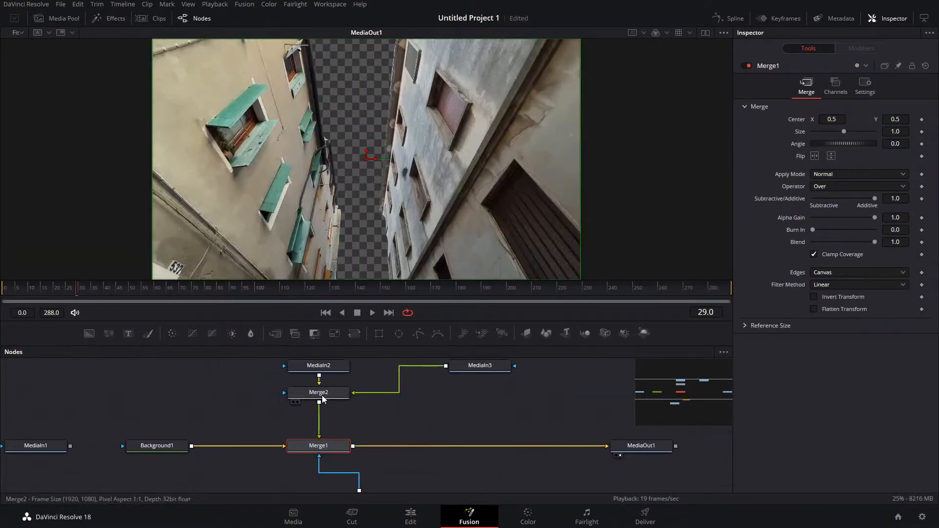
pyautogui.moveTo(323, 399); pyautogui.dragTo(444, 453)
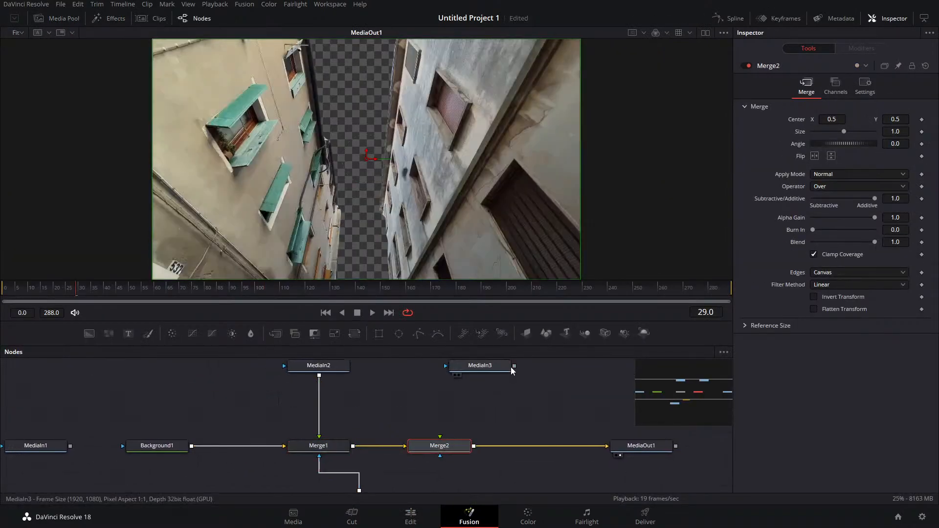
pyautogui.moveTo(514, 366); pyautogui.dragTo(440, 442)
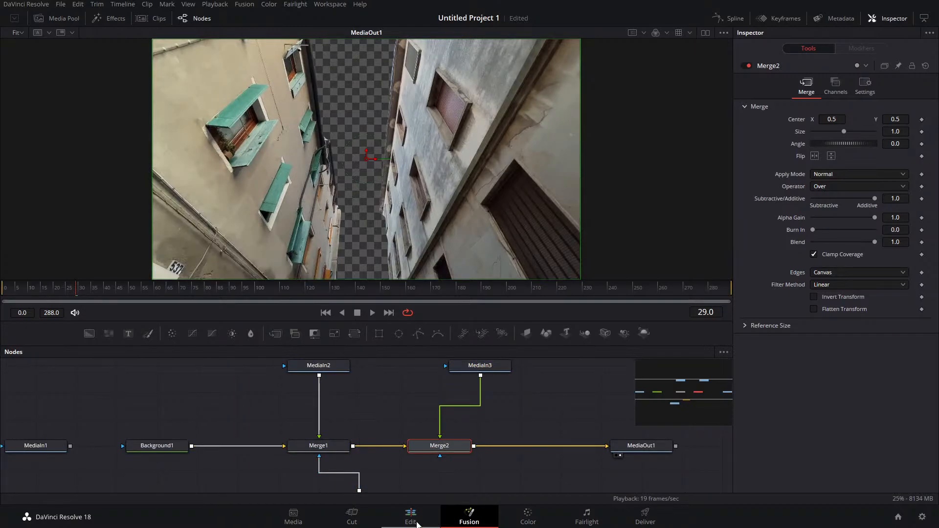
pyautogui.click(417, 523)
# Step: Check the existing color grade of Fusion Clip 2 at 01:00:14:08, and return to the timeline
pyautogui.moveTo(630, 308); pyautogui.dragTo(700, 353)
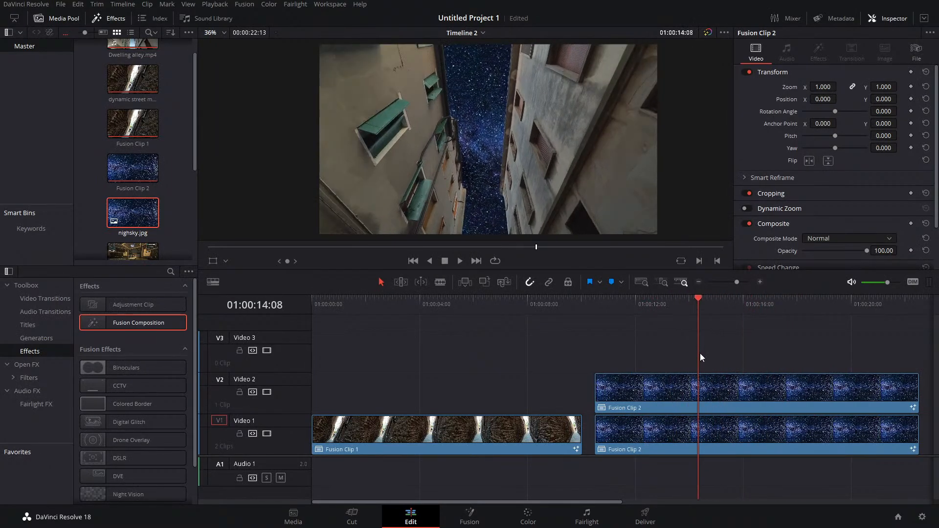
pyautogui.click(528, 516)
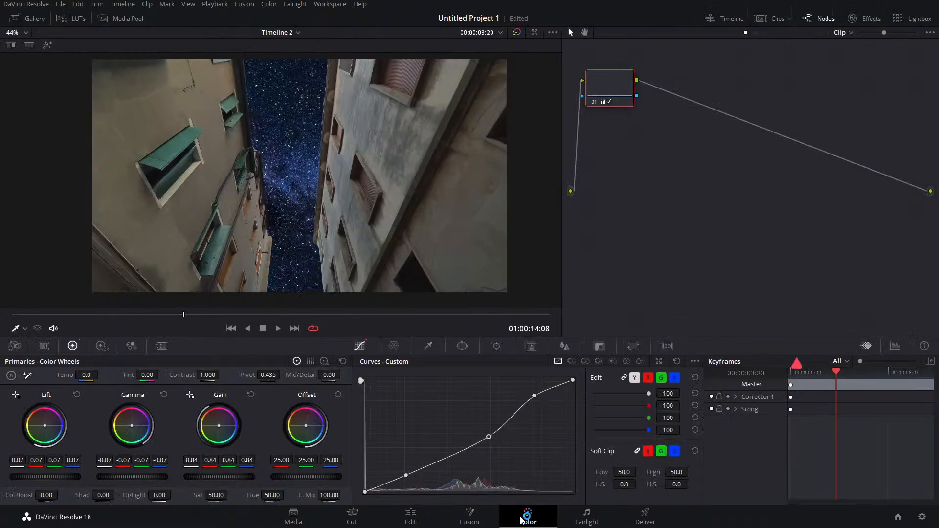
pyautogui.click(413, 517)
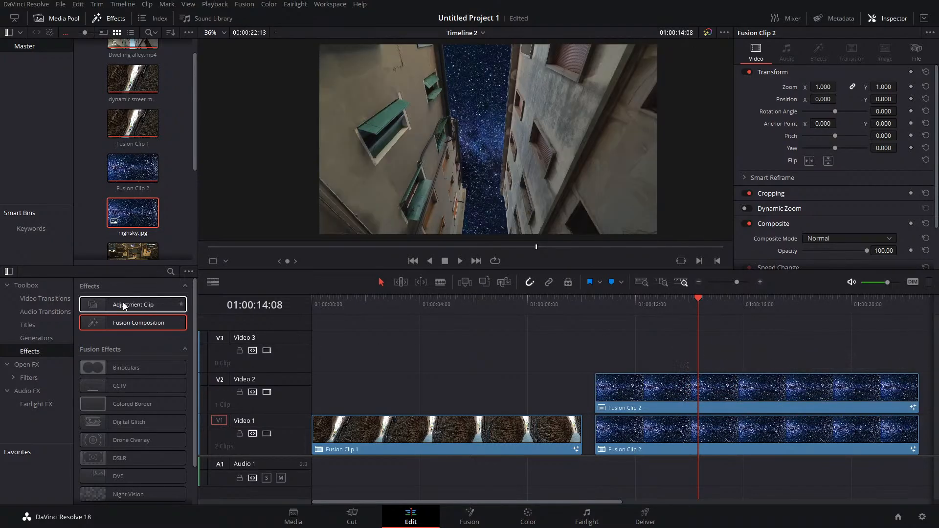
# Step: Place an adjustment clip on Video 3 spanning the full length of the Fusion Clip 2 clips and open it for color grading
pyautogui.moveTo(123, 308); pyautogui.dragTo(600, 353)
pyautogui.moveTo(729, 355); pyautogui.dragTo(919, 355)
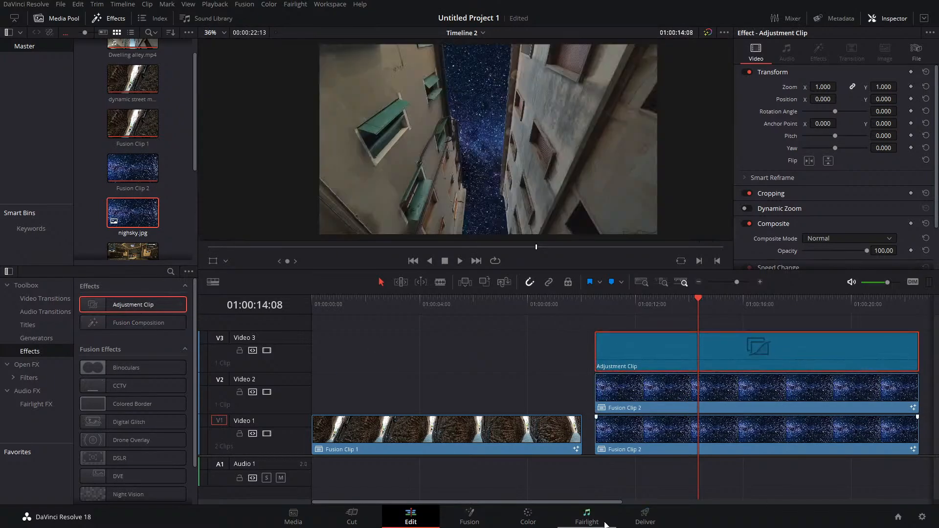
pyautogui.click(528, 518)
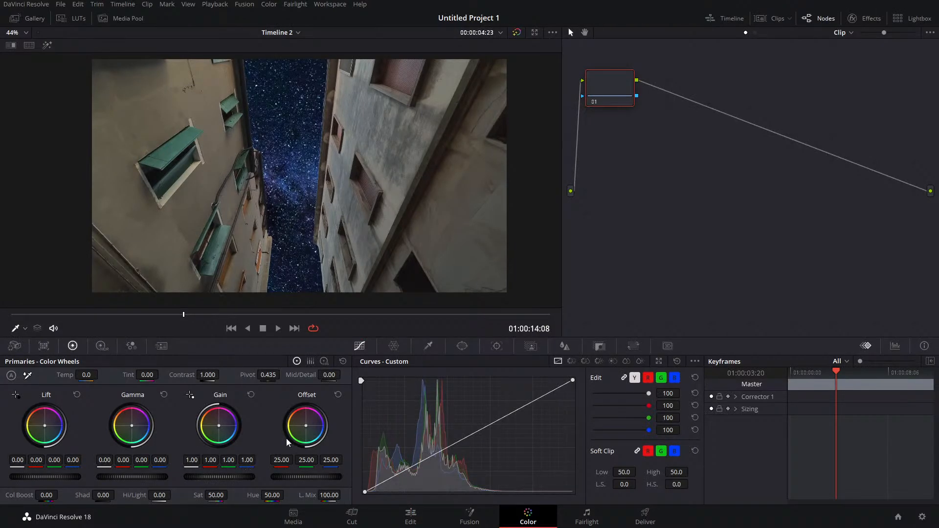
# Step: Try a custom S-curve with three control points on the adjustment clip, darkening the shadows and lifting the highlights
pyautogui.click(534, 401)
pyautogui.click(470, 436)
pyautogui.click(407, 472)
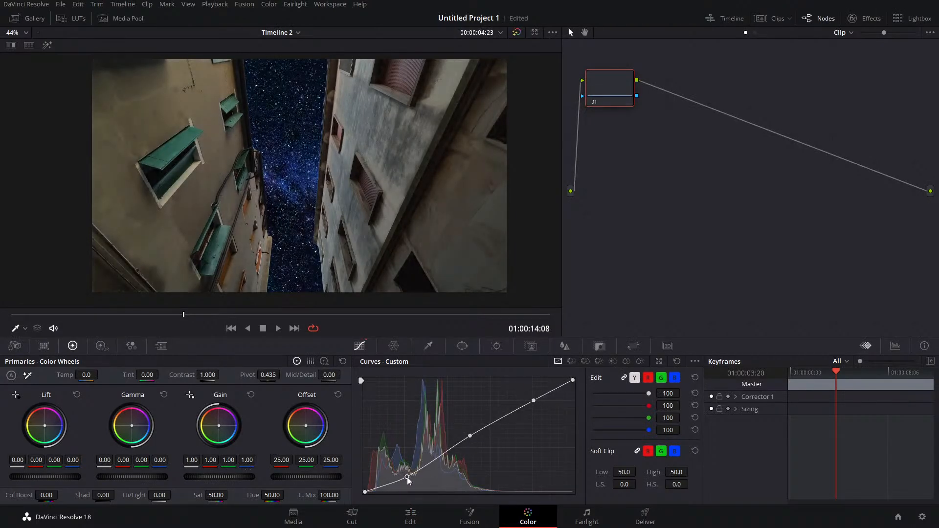
pyautogui.moveTo(407, 471); pyautogui.dragTo(409, 478)
pyautogui.moveTo(471, 436); pyautogui.dragTo(489, 440)
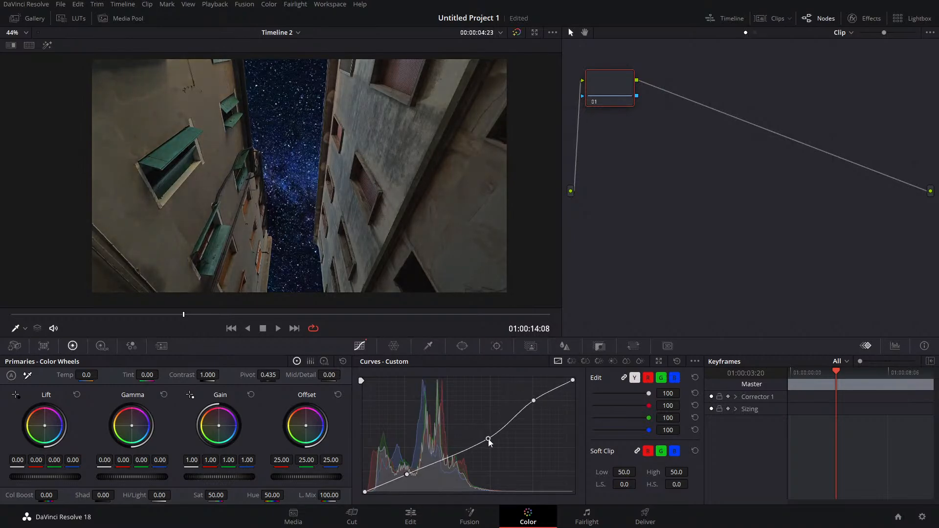
pyautogui.moveTo(536, 400); pyautogui.dragTo(536, 401)
pyautogui.moveTo(488, 439); pyautogui.dragTo(467, 440)
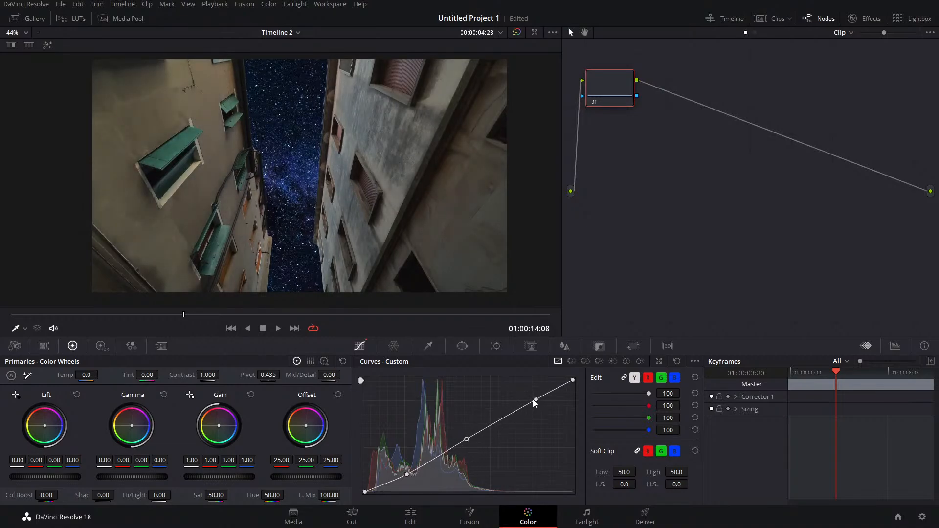
pyautogui.moveTo(535, 399); pyautogui.dragTo(532, 395)
# Step: Try lowering the Gain to 0.87, and reset the color wheels and the entire grade of node 01
pyautogui.moveTo(219, 477); pyautogui.dragTo(145, 477)
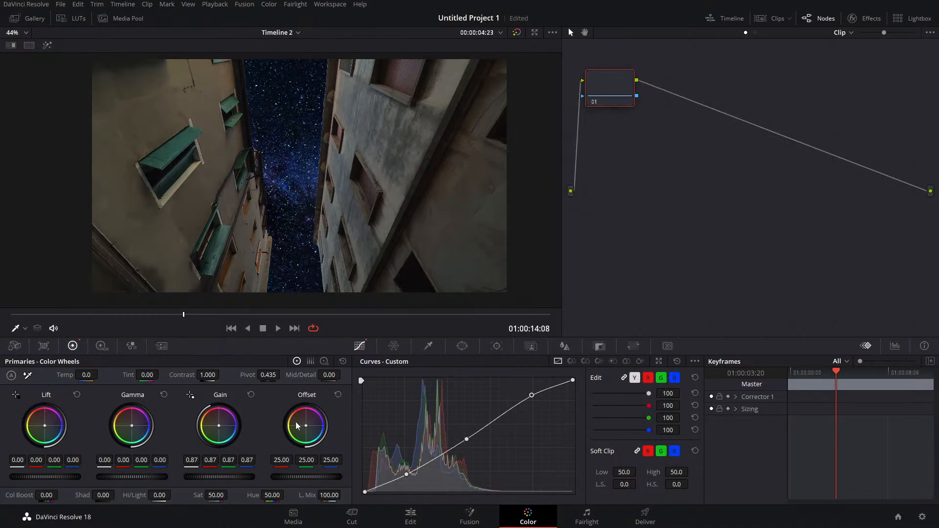
pyautogui.click(344, 362)
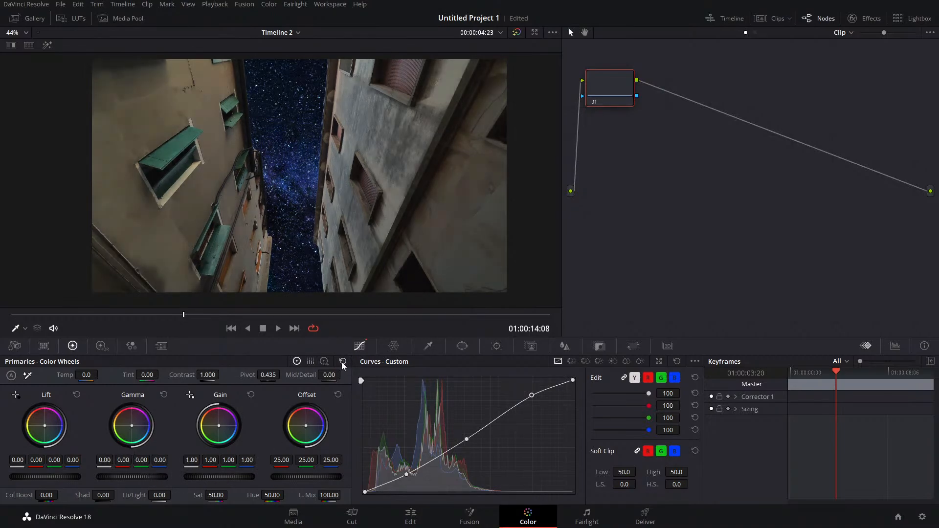
pyautogui.rightClick(612, 82)
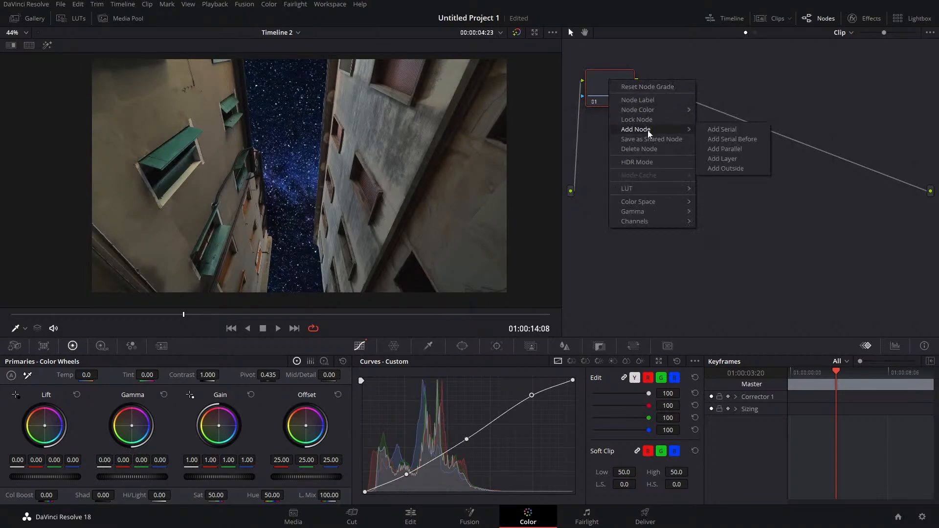
pyautogui.click(644, 88)
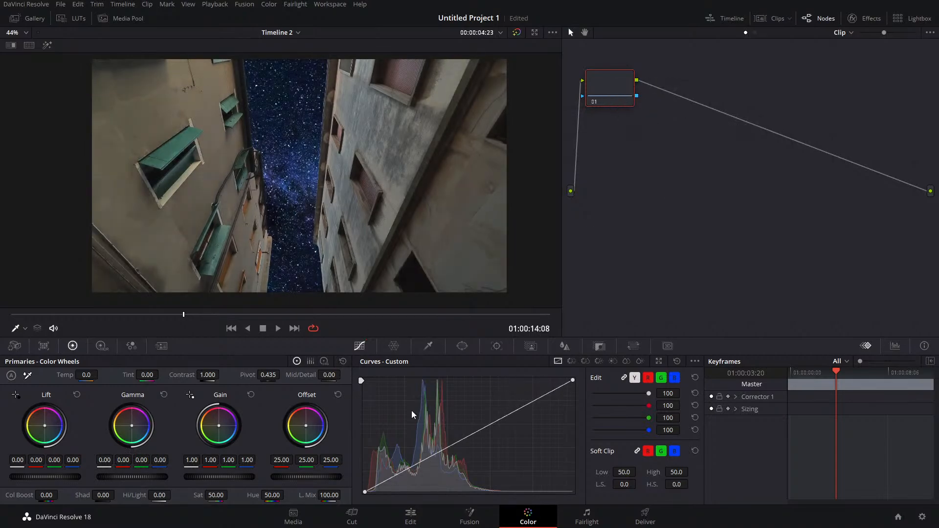
# Step: Try tinting the image with a blue-shifted Offset and Lift and an orange-shifted Gain and Gamma, and reset all color wheels
pyautogui.moveTo(305, 424); pyautogui.dragTo(311, 428)
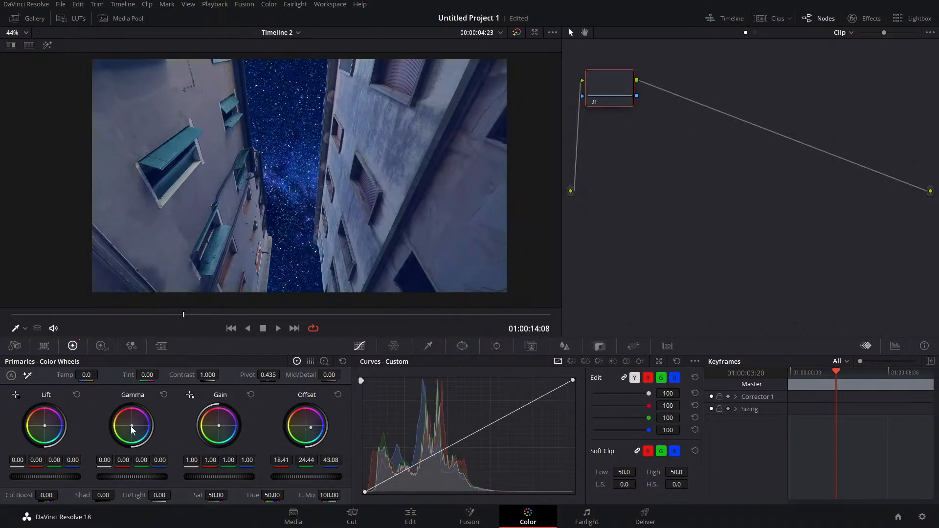
pyautogui.moveTo(132, 428); pyautogui.dragTo(131, 425)
pyautogui.moveTo(312, 428); pyautogui.dragTo(310, 429)
pyautogui.moveTo(220, 429); pyautogui.dragTo(220, 429)
pyautogui.moveTo(45, 425); pyautogui.dragTo(42, 426)
pyautogui.moveTo(218, 433); pyautogui.dragTo(219, 427)
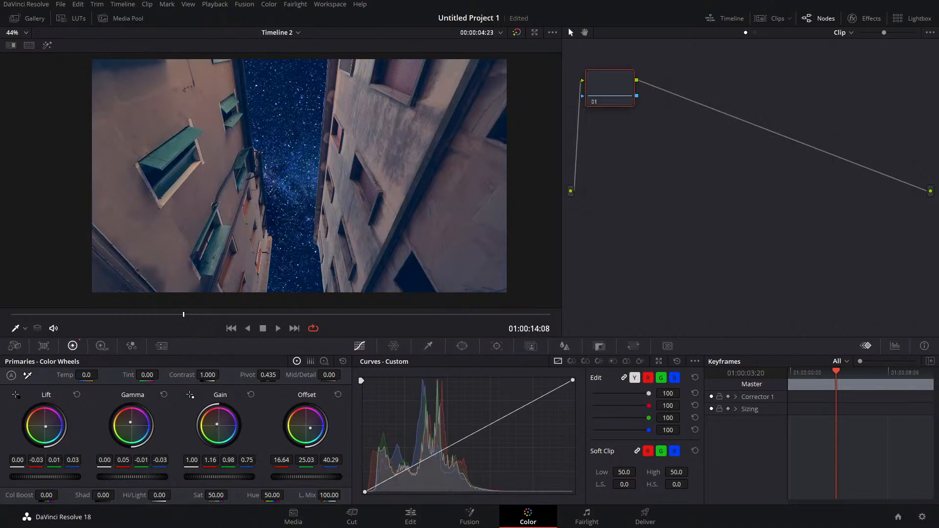
pyautogui.moveTo(219, 426); pyautogui.dragTo(218, 426)
pyautogui.moveTo(311, 428); pyautogui.dragTo(308, 429)
pyautogui.moveTo(309, 428); pyautogui.dragTo(309, 429)
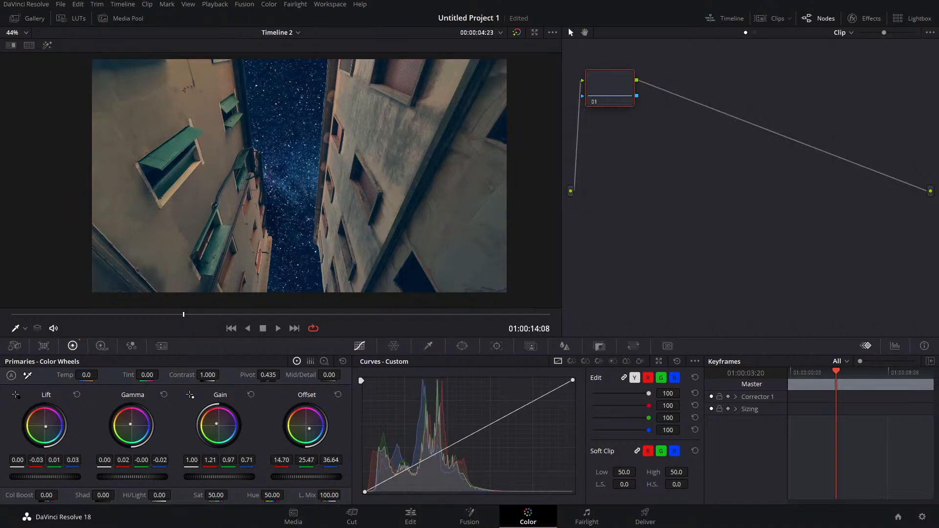
pyautogui.click(343, 361)
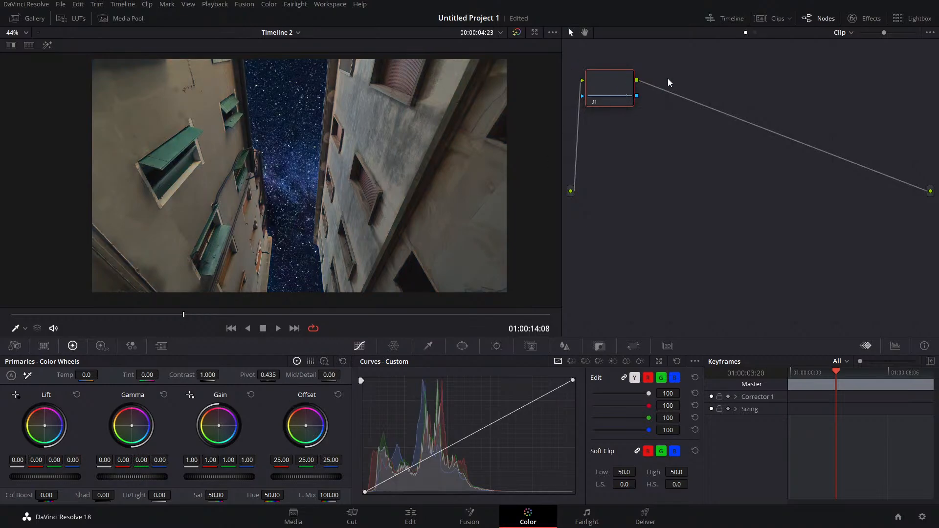
# Step: Try the Glow effect from Resolve FX Light on node 01 with a shine threshold of 0.138
pyautogui.click(869, 21)
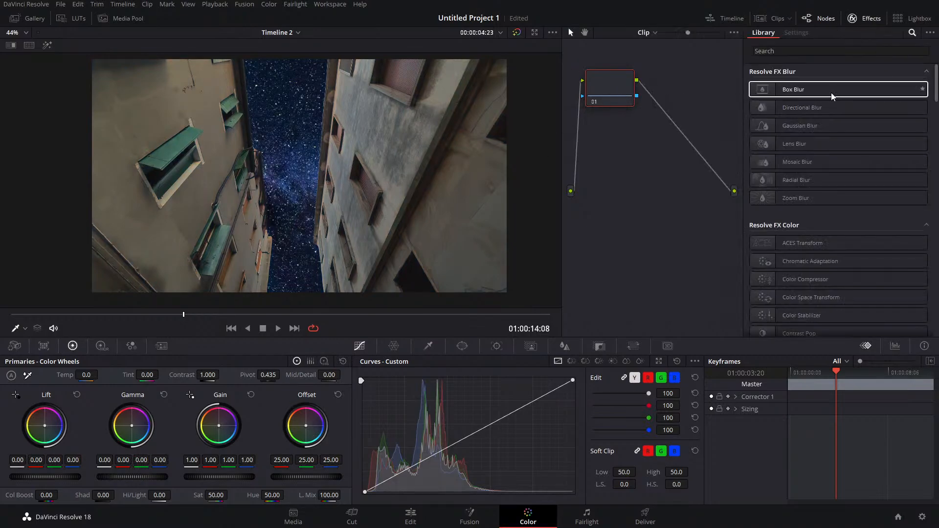
pyautogui.scroll(-10, 792, 245)
pyautogui.scroll(-4, 801, 259)
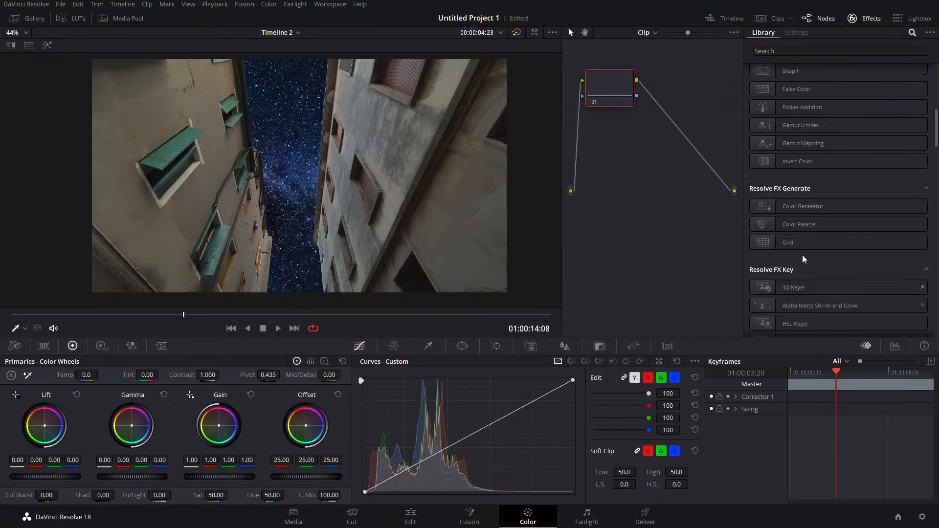
pyautogui.moveTo(798, 209); pyautogui.dragTo(599, 94)
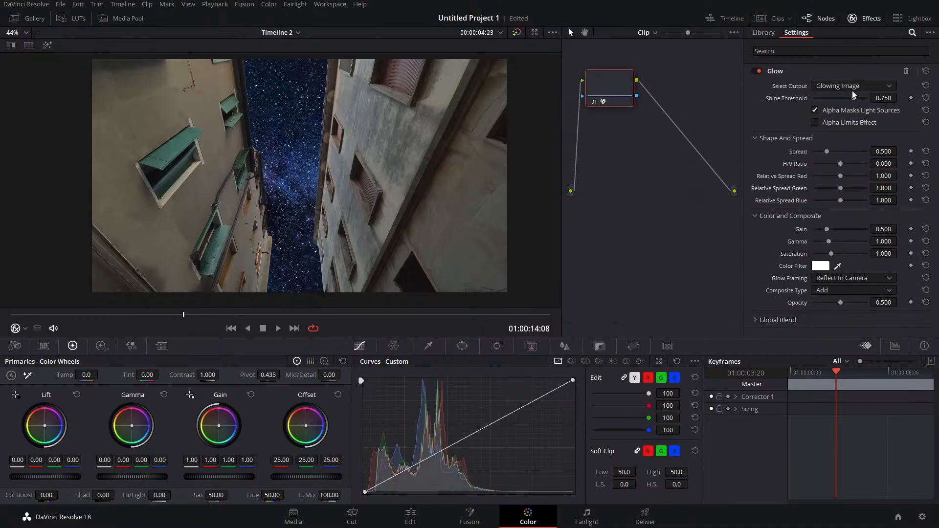
pyautogui.moveTo(852, 97); pyautogui.dragTo(821, 107)
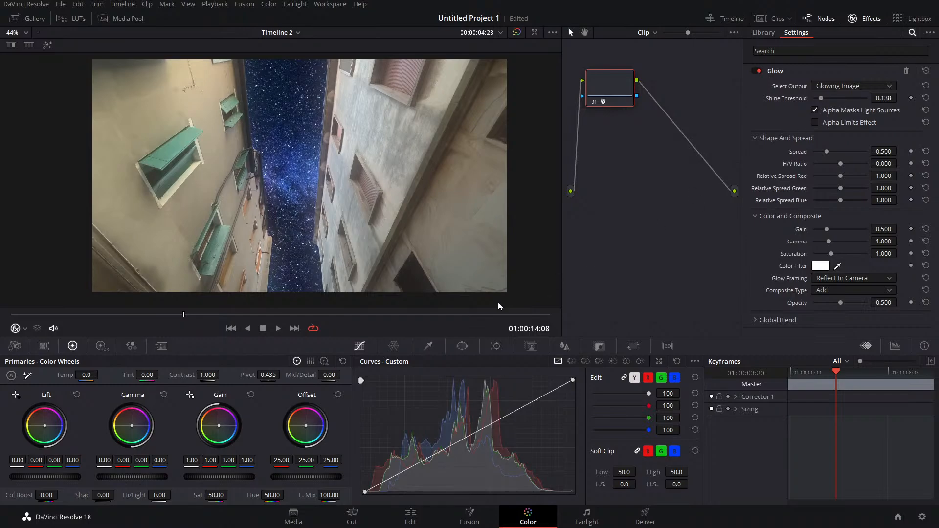
# Step: Try limiting the glow to the night sky by sampling it with the HSL Qualifier, and reset node 01's grade
pyautogui.click(428, 346)
pyautogui.moveTo(260, 67); pyautogui.dragTo(310, 73)
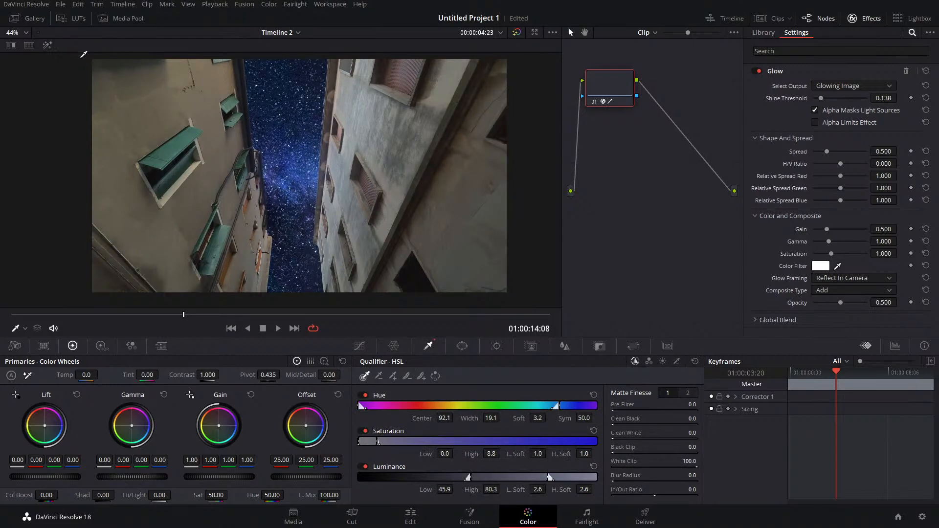
pyautogui.moveTo(273, 73)
pyautogui.mouseDown()
pyautogui.moveTo(266, 109)
pyautogui.moveTo(282, 122)
pyautogui.mouseUp()
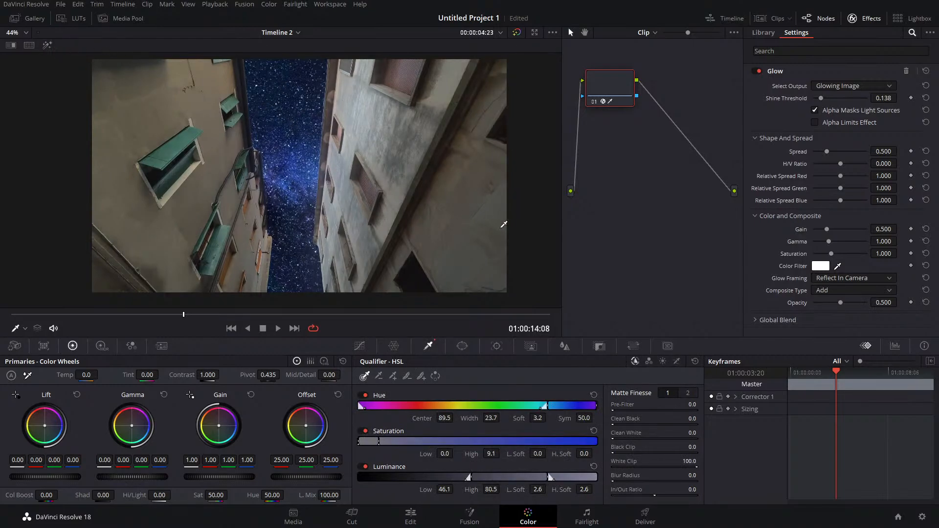
pyautogui.rightClick(611, 74)
pyautogui.rightClick(607, 84)
pyautogui.click(617, 87)
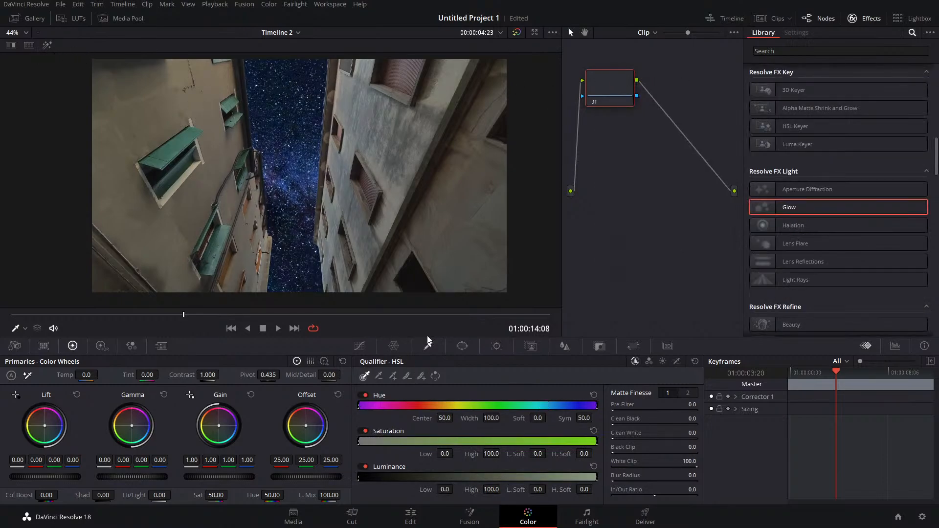
# Step: Isolate the starry sky between the buildings on node 01 with the HSL Qualifier, using the Highlight preview to check the selection
pyautogui.click(270, 83)
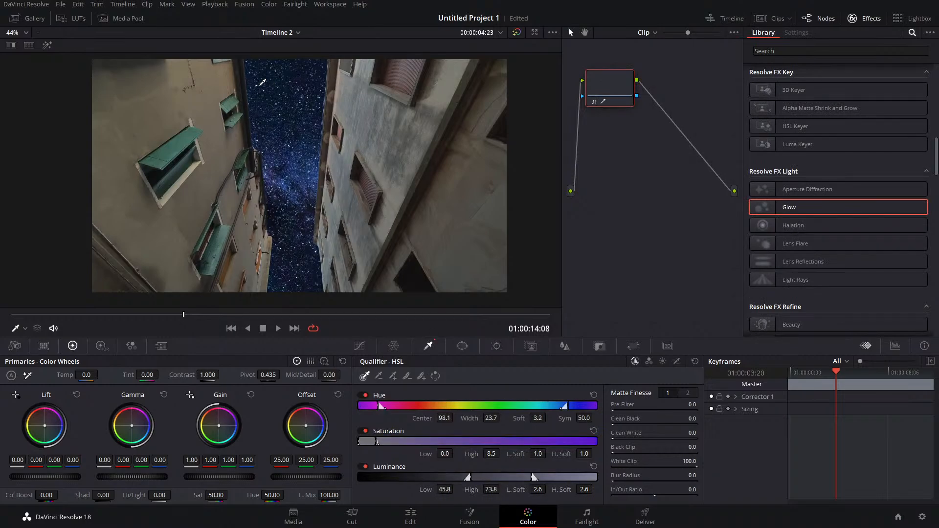
pyautogui.click(48, 45)
pyautogui.moveTo(288, 83)
pyautogui.mouseDown()
pyautogui.moveTo(304, 84)
pyautogui.moveTo(285, 115)
pyautogui.moveTo(260, 75)
pyautogui.moveTo(147, 73)
pyautogui.mouseUp()
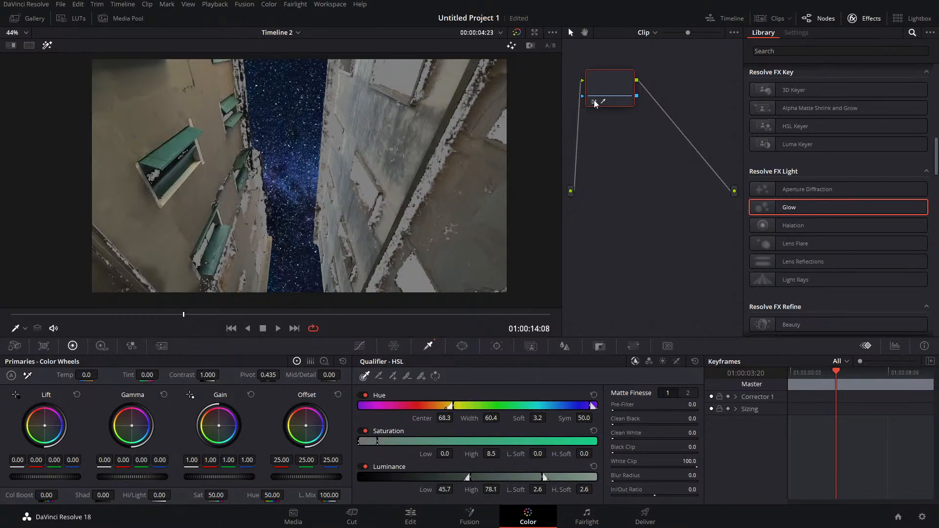
pyautogui.hotkey('ctrl', 's')
pyautogui.moveTo(387, 164)
pyautogui.mouseDown()
pyautogui.moveTo(275, 99)
pyautogui.moveTo(313, 87)
pyautogui.moveTo(301, 149)
pyautogui.moveTo(312, 153)
pyautogui.mouseUp()
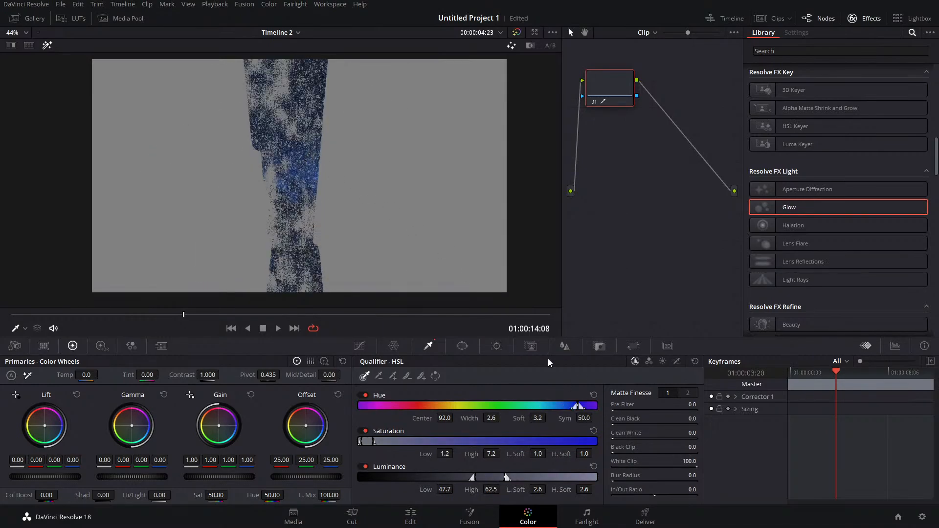
# Step: Set the sky qualifier's Matte Finesse Denoise to 13.3 and turn off the Highlight preview
pyautogui.click(688, 393)
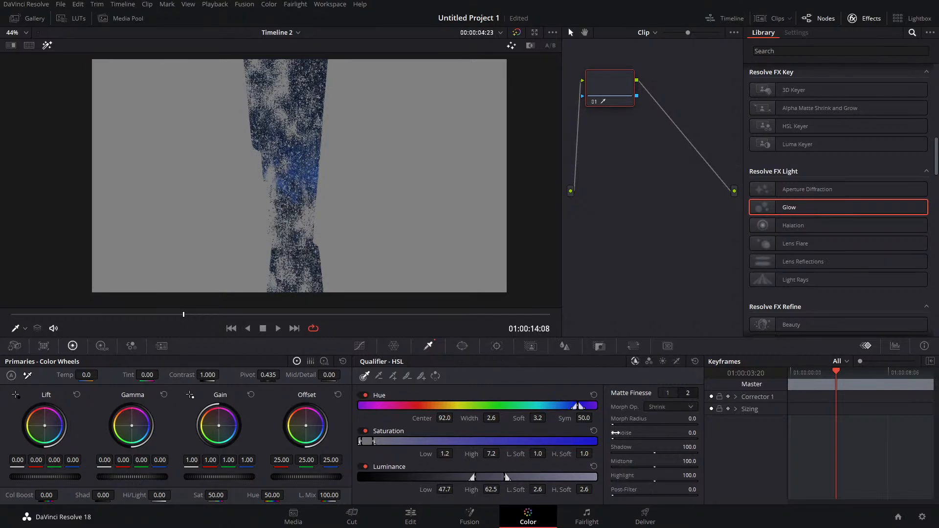
pyautogui.moveTo(615, 433); pyautogui.dragTo(626, 433)
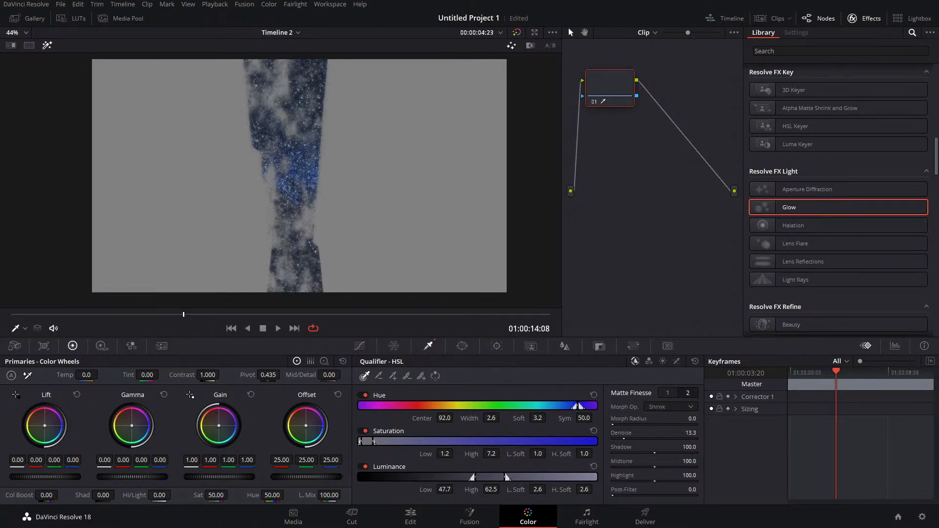
pyautogui.click(47, 45)
# Step: Apply the Glow effect to node 01 with shine threshold 0, gain 1.523 and gamma 2.101, resetting its saturation to default
pyautogui.moveTo(779, 208); pyautogui.dragTo(601, 94)
pyautogui.moveTo(854, 98); pyautogui.dragTo(794, 98)
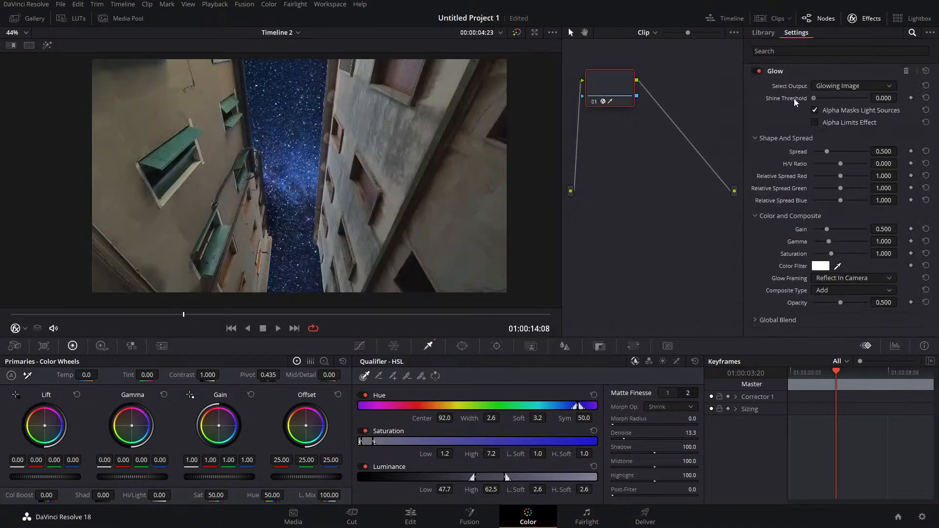
pyautogui.moveTo(828, 230); pyautogui.dragTo(824, 254)
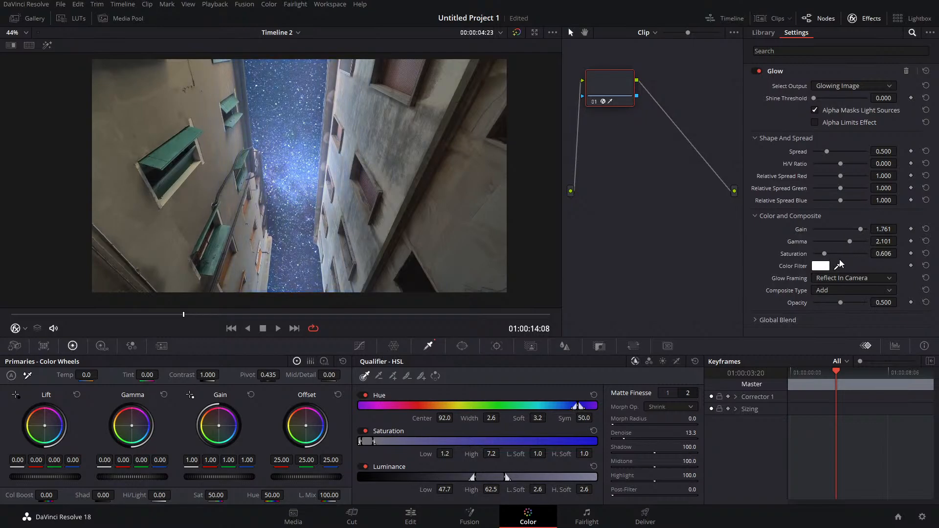
pyautogui.click(926, 253)
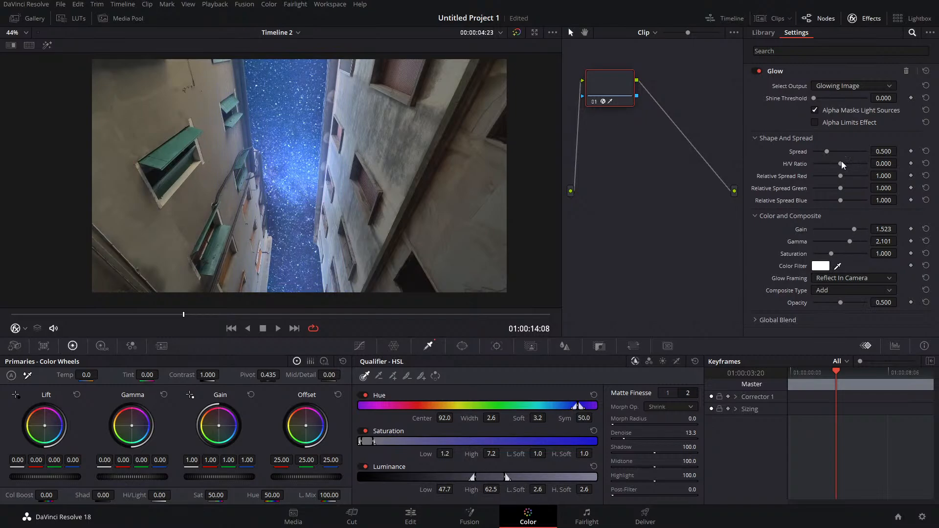
# Step: Set node 01's Glow spread to 1.064 and shine threshold to 0.192, and raise the sky's Gain to 1.27
pyautogui.moveTo(826, 151)
pyautogui.mouseDown()
pyautogui.moveTo(851, 151)
pyautogui.moveTo(843, 156)
pyautogui.mouseUp()
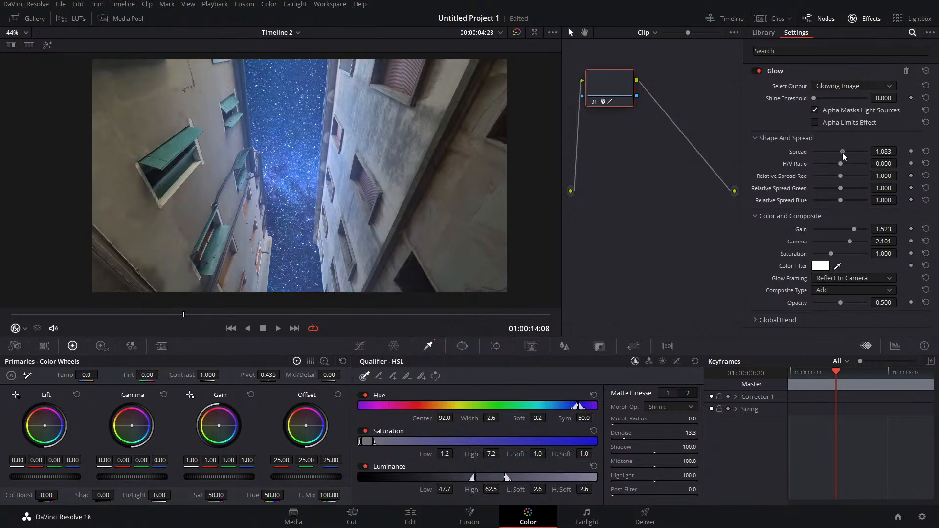
pyautogui.moveTo(817, 98); pyautogui.dragTo(824, 96)
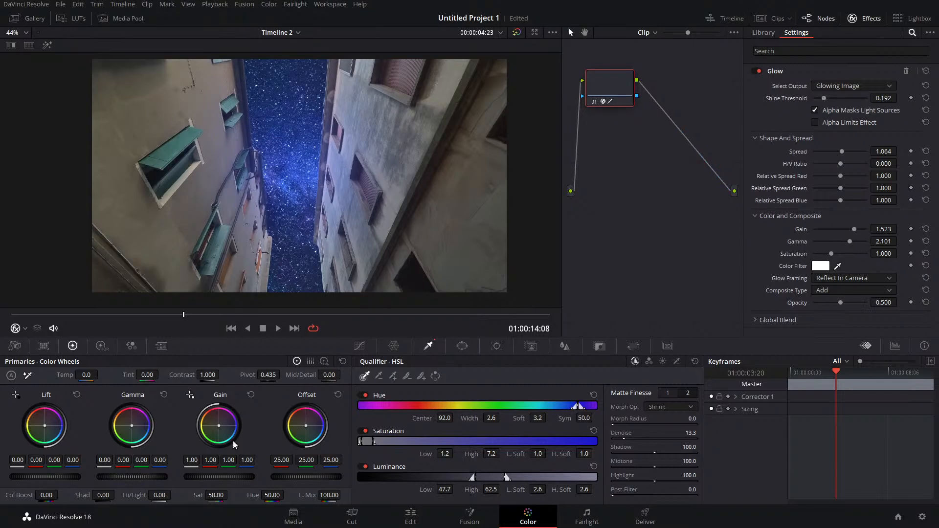
pyautogui.moveTo(238, 478); pyautogui.dragTo(301, 478)
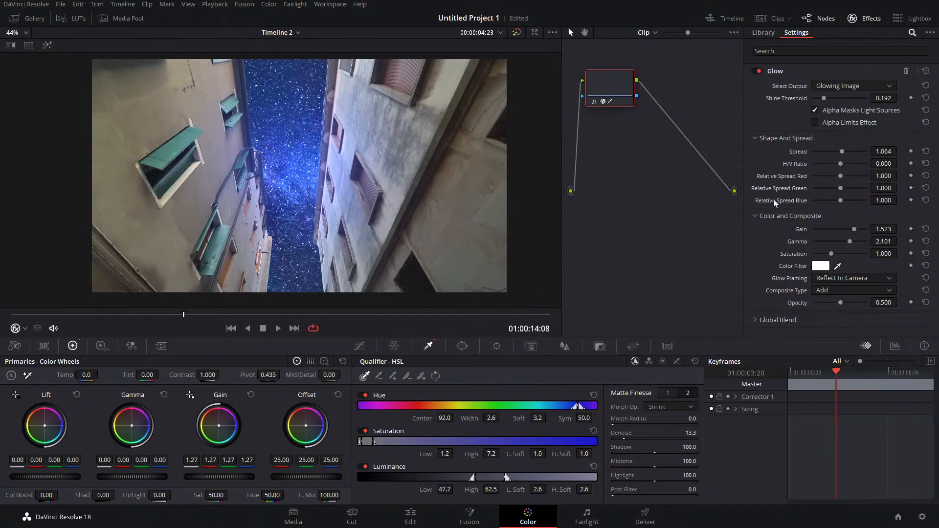
# Step: Add a serial node after node 01
pyautogui.rightClick(615, 97)
pyautogui.moveTo(644, 146)
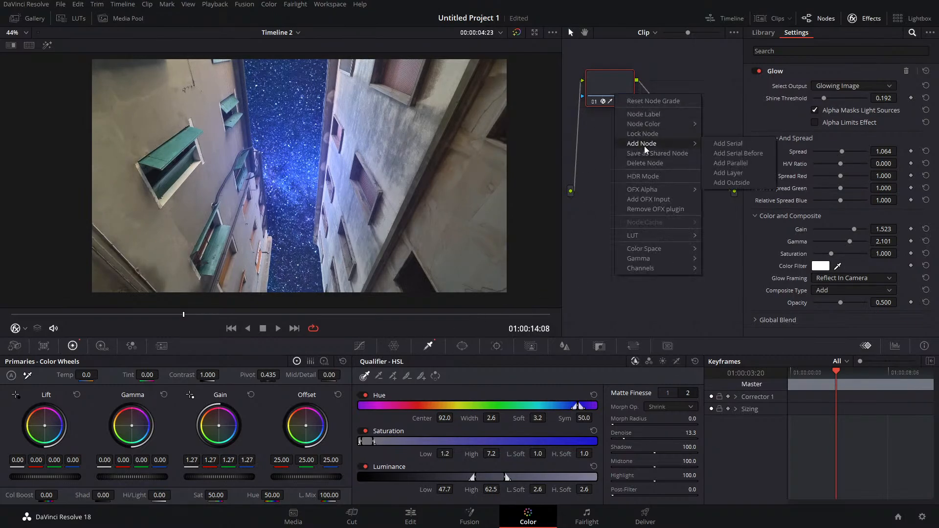
pyautogui.click(722, 146)
# Step: Try a Glow on node 02 limited to the sky with the HSL Qualifier, and reset node 02's grade
pyautogui.moveTo(786, 209); pyautogui.dragTo(677, 93)
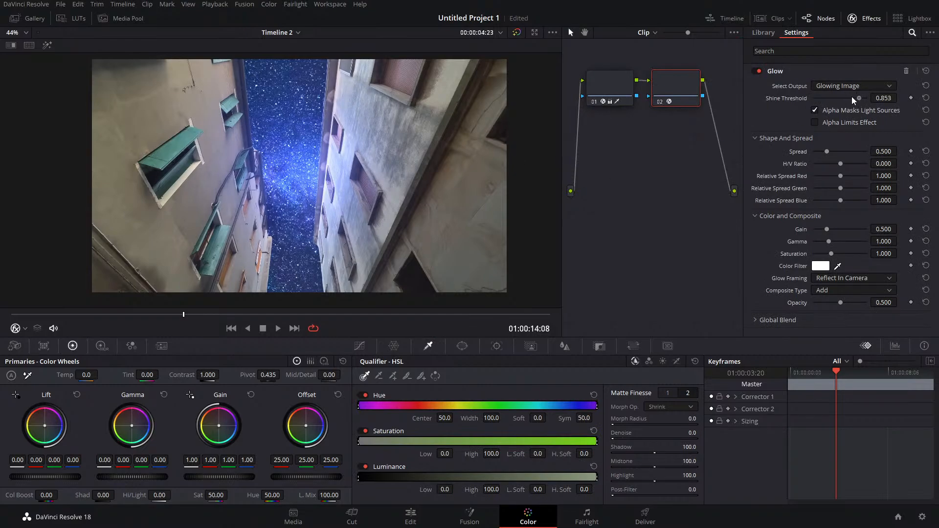
pyautogui.moveTo(853, 96); pyautogui.dragTo(828, 98)
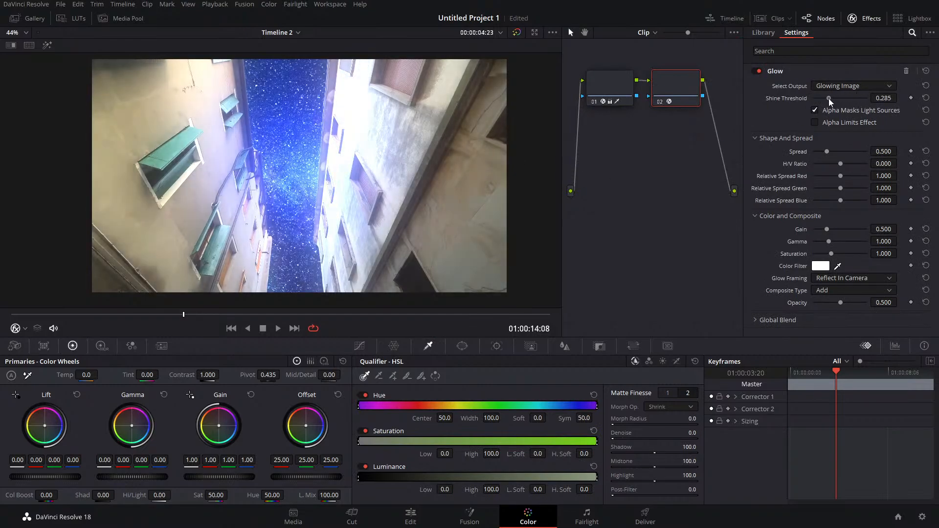
pyautogui.click(394, 346)
pyautogui.click(428, 346)
pyautogui.click(275, 80)
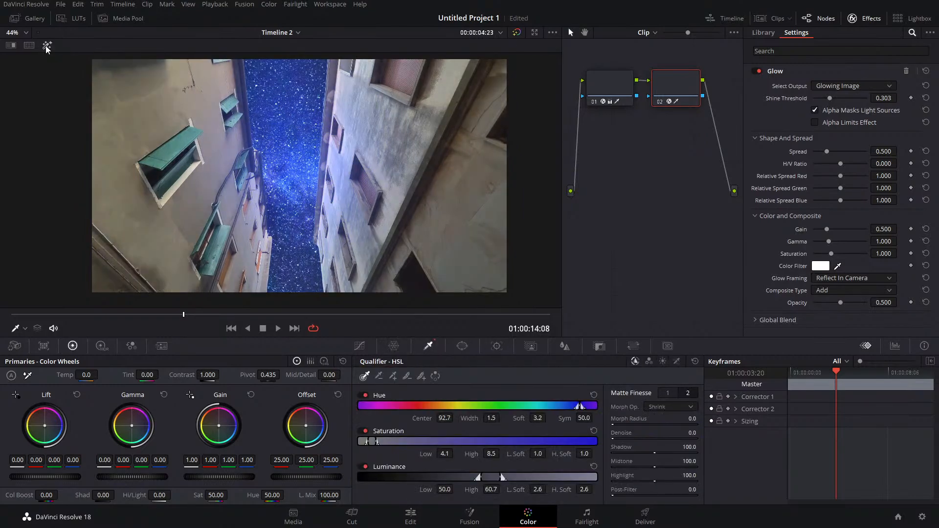
pyautogui.moveTo(298, 122); pyautogui.dragTo(304, 104)
pyautogui.click(48, 45)
pyautogui.click(304, 105)
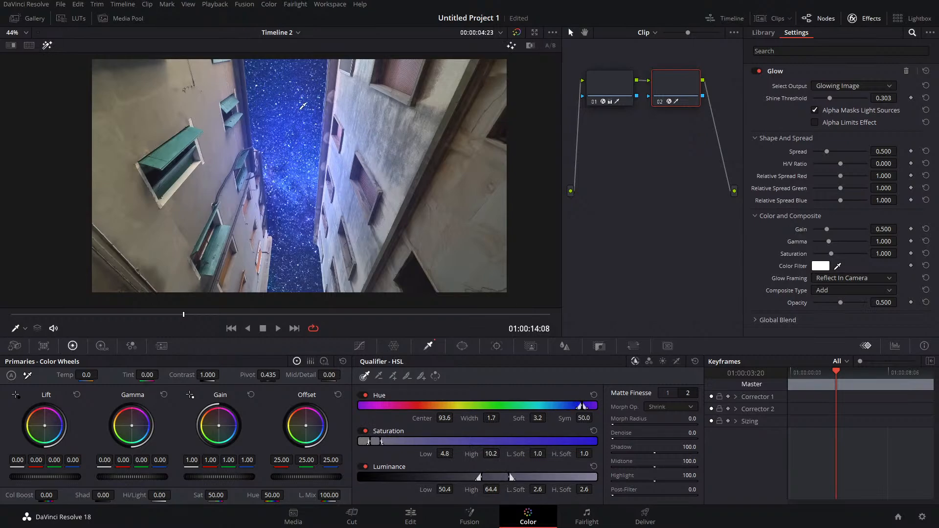
pyautogui.click(406, 140)
pyautogui.click(48, 45)
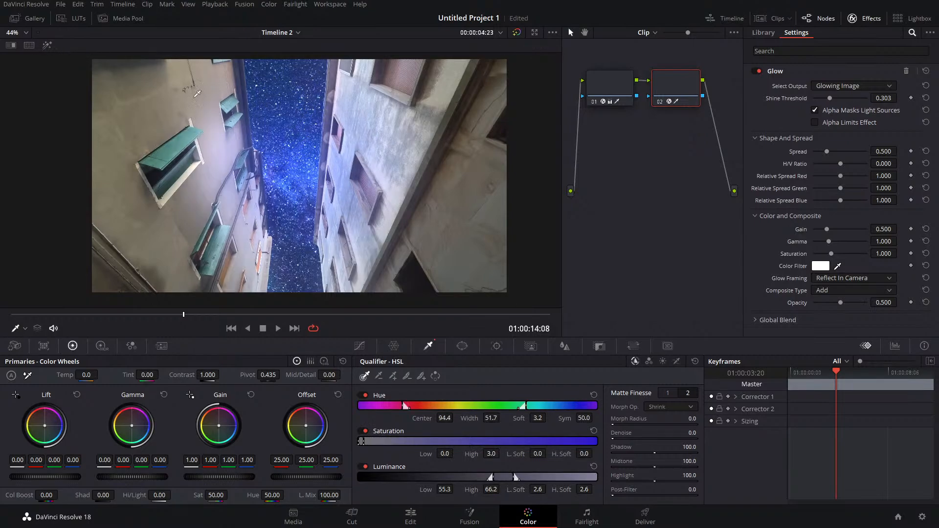
pyautogui.rightClick(694, 94)
pyautogui.click(695, 94)
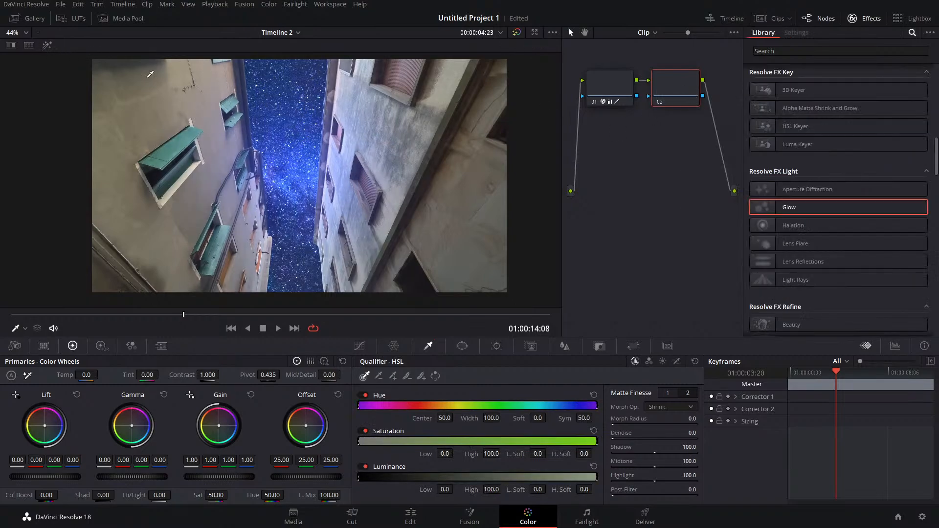
# Step: Isolate the brighter middle of the sky on node 02 with the HSL Qualifier, checking it in the Highlight preview, and set Denoise to 16.8
pyautogui.click(311, 85)
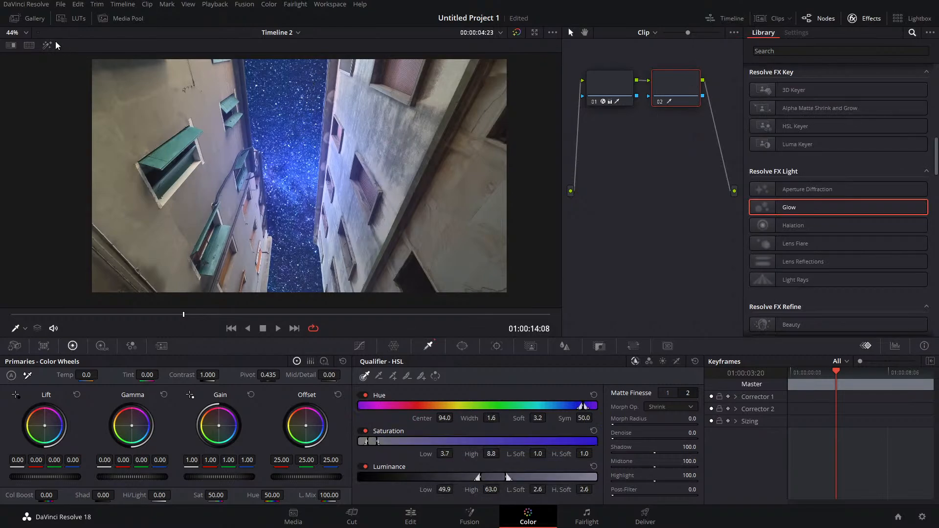
pyautogui.click(48, 45)
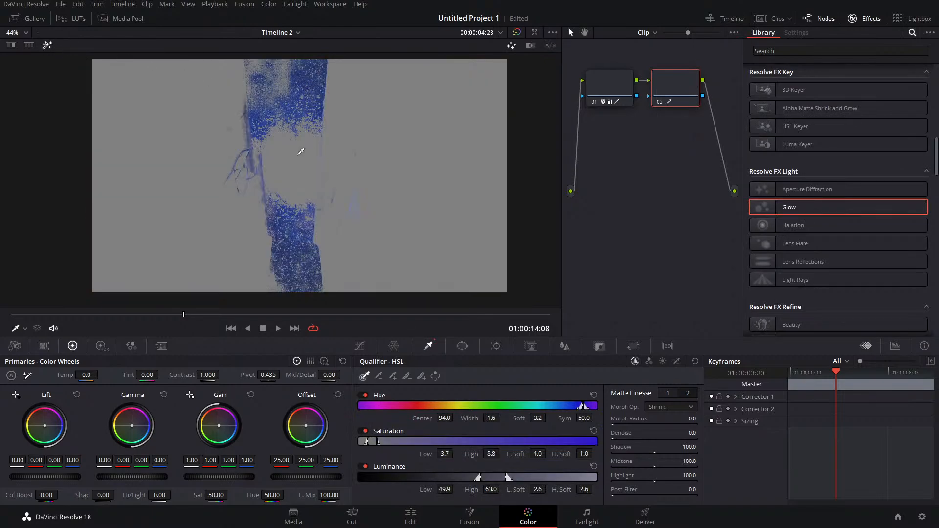
pyautogui.click(300, 148)
pyautogui.moveTo(283, 101)
pyautogui.mouseDown()
pyautogui.moveTo(291, 156)
pyautogui.moveTo(282, 89)
pyautogui.moveTo(288, 128)
pyautogui.mouseUp()
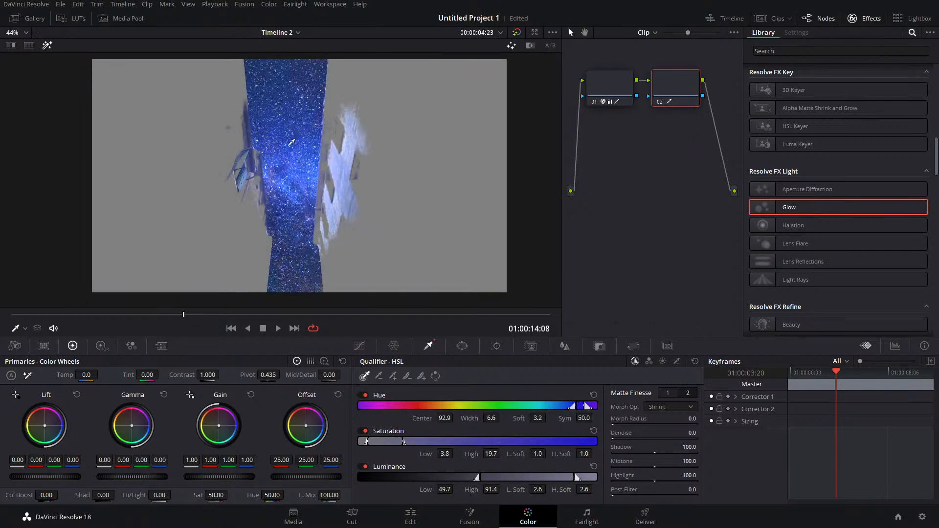
pyautogui.moveTo(299, 253); pyautogui.dragTo(289, 169)
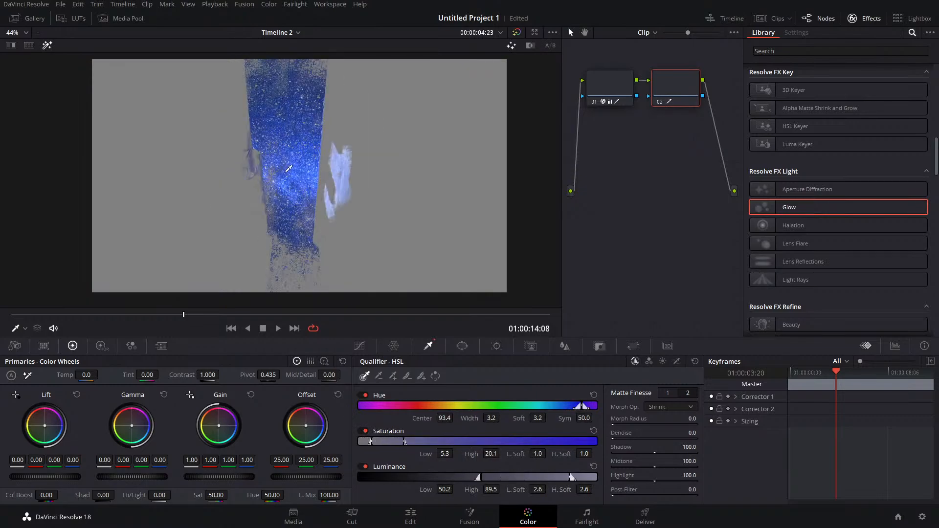
pyautogui.moveTo(294, 86); pyautogui.dragTo(294, 115)
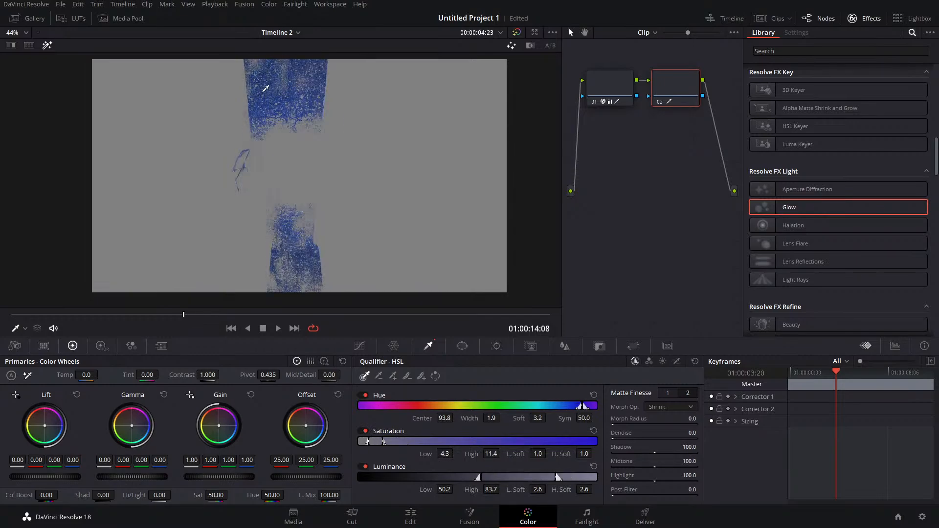
pyautogui.click(297, 127)
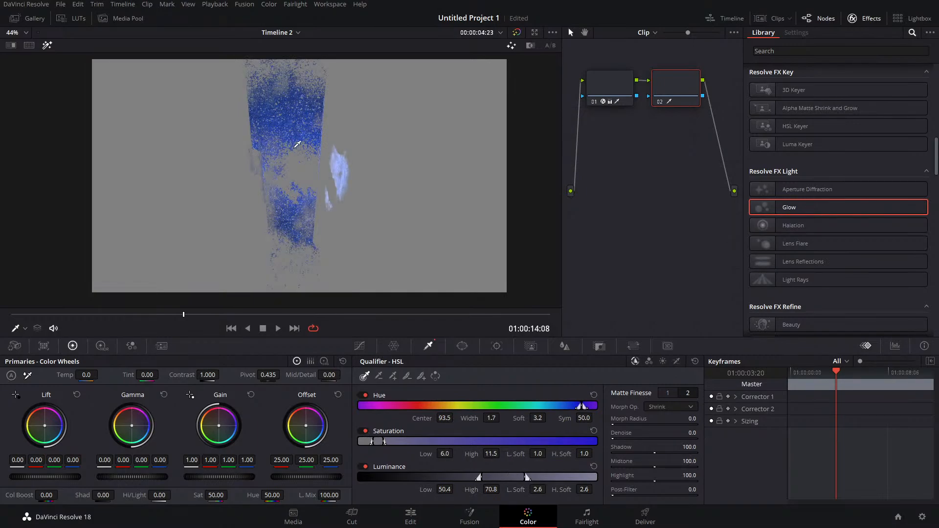
pyautogui.moveTo(298, 136)
pyautogui.mouseDown()
pyautogui.moveTo(298, 145)
pyautogui.moveTo(299, 135)
pyautogui.mouseUp()
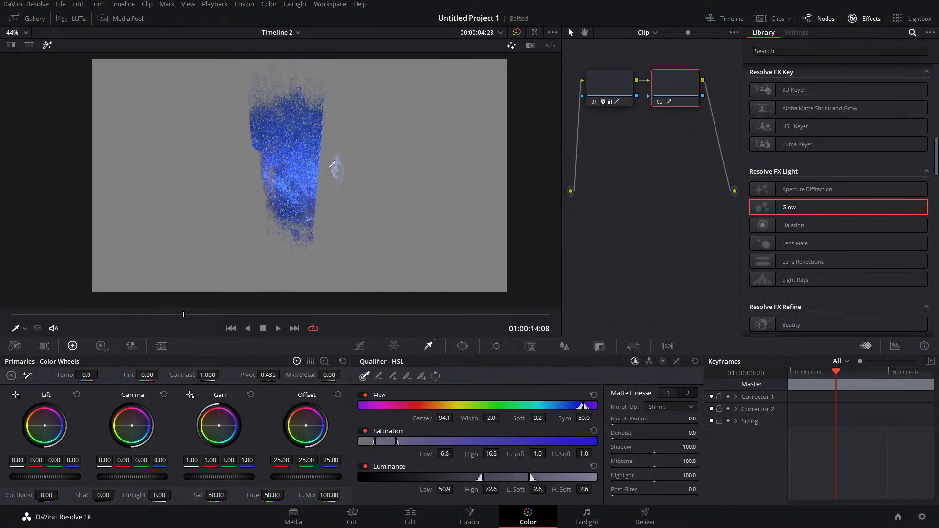
pyautogui.click(287, 145)
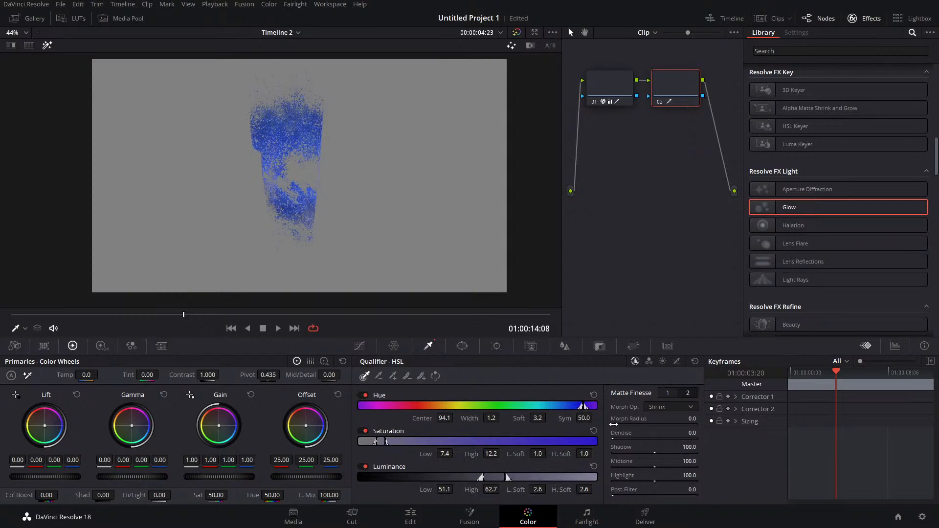
pyautogui.moveTo(619, 433); pyautogui.dragTo(627, 433)
pyautogui.click(47, 45)
# Step: Apply the Glow effect to node 02 with shine threshold 0.358, spread 0.220, gain 1.376, gamma 1.613 and saturation 0.715
pyautogui.moveTo(790, 210); pyautogui.dragTo(678, 97)
pyautogui.moveTo(852, 99); pyautogui.dragTo(832, 103)
pyautogui.moveTo(826, 152)
pyautogui.mouseDown()
pyautogui.moveTo(840, 151)
pyautogui.moveTo(810, 151)
pyautogui.moveTo(818, 149)
pyautogui.mouseUp()
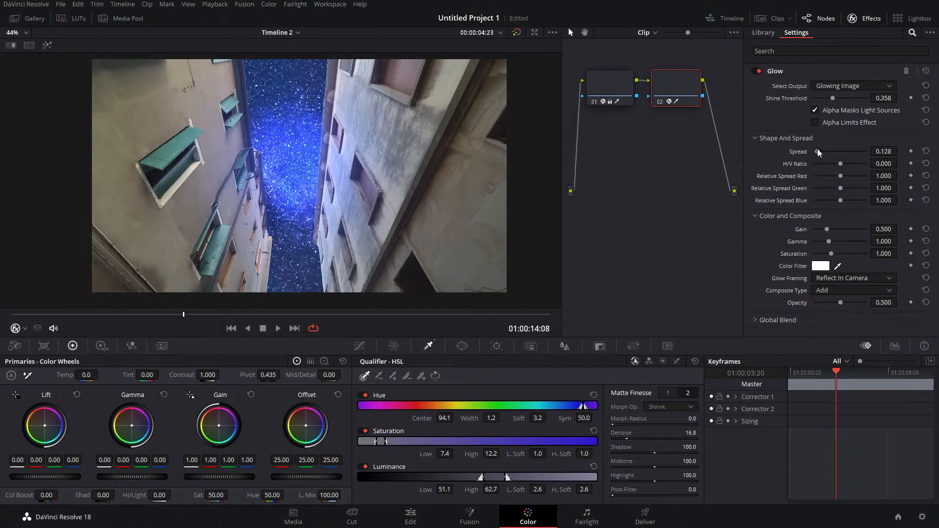
pyautogui.moveTo(827, 229); pyautogui.dragTo(852, 229)
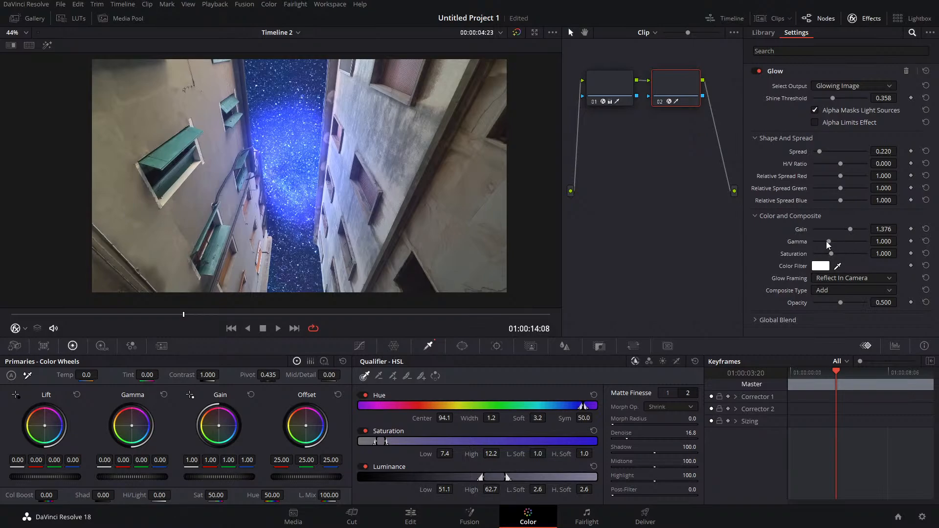
pyautogui.moveTo(826, 242)
pyautogui.mouseDown()
pyautogui.moveTo(855, 242)
pyautogui.moveTo(820, 244)
pyautogui.moveTo(840, 245)
pyautogui.moveTo(828, 256)
pyautogui.mouseUp()
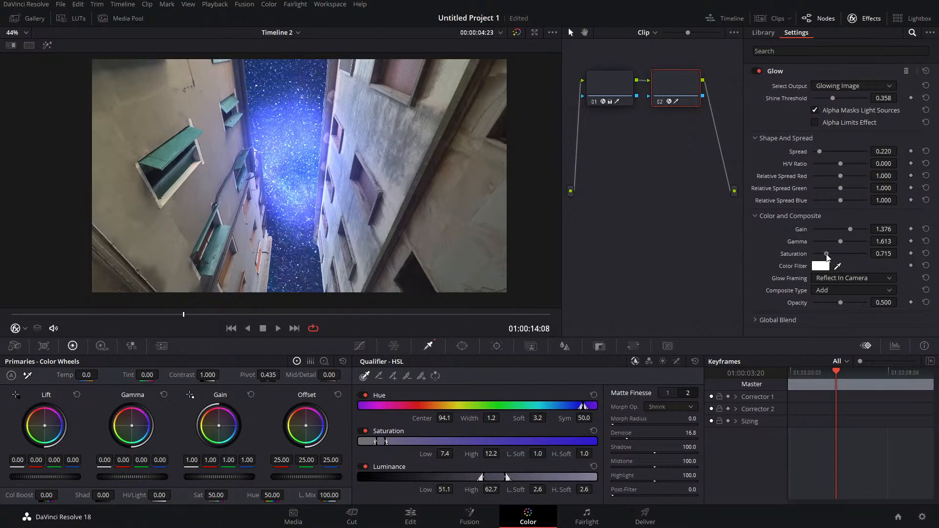
# Step: Set the color filter of node 02's Glow to red #ff0004 and its saturation to 0.798
pyautogui.click(820, 266)
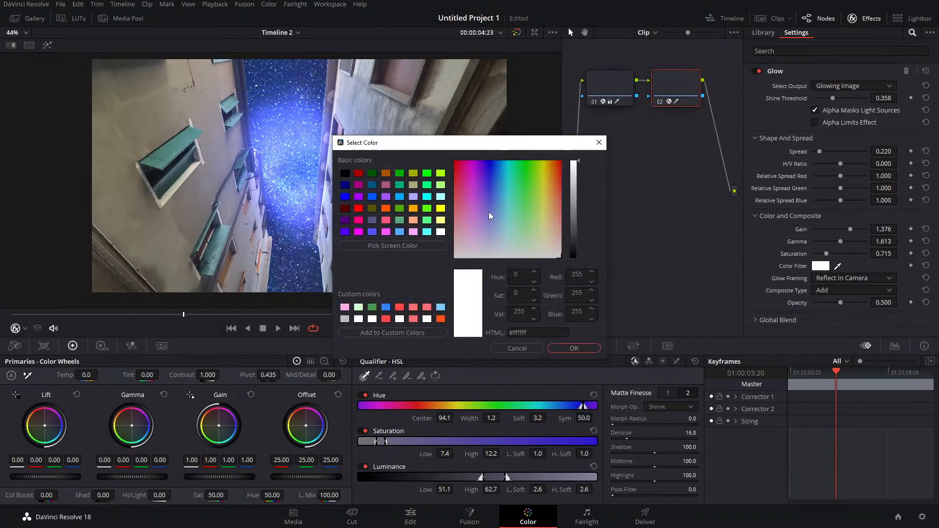
pyautogui.moveTo(538, 234); pyautogui.dragTo(450, 150)
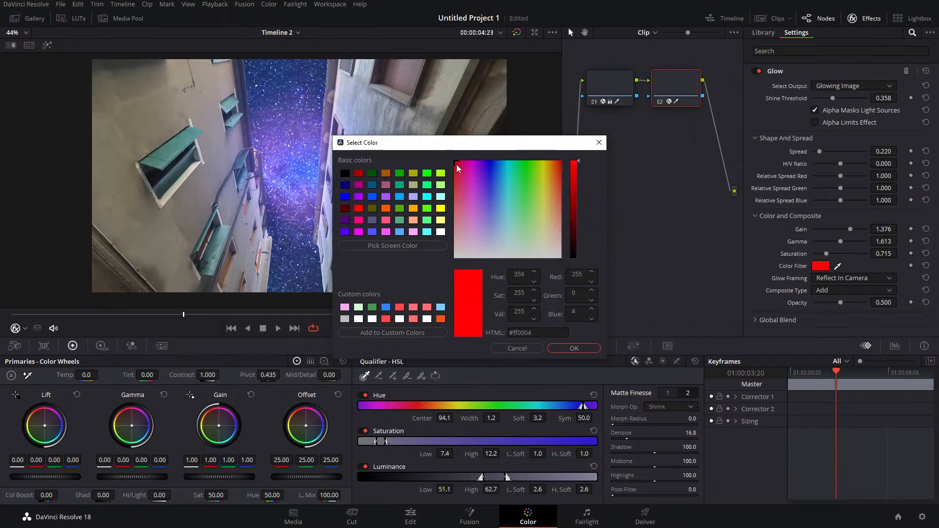
pyautogui.click(560, 348)
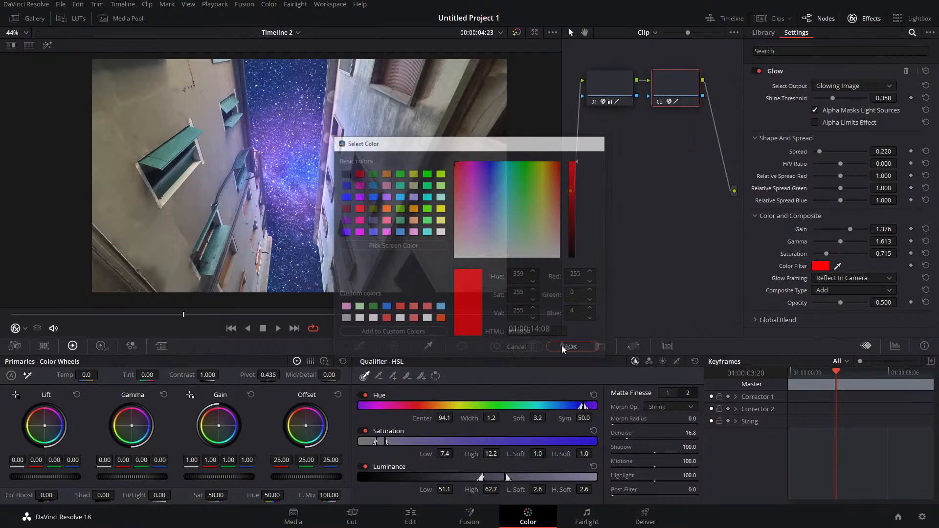
pyautogui.click(831, 253)
pyautogui.moveTo(832, 253); pyautogui.dragTo(829, 254)
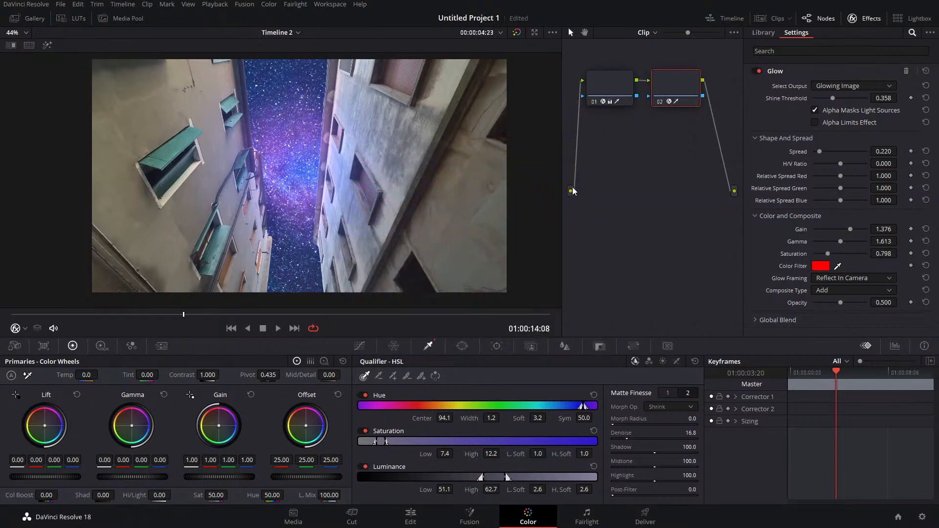
# Step: Adjust node 02's Glow to spread 0.312, shine threshold 0.165 and gamma 2.126
pyautogui.moveTo(820, 149)
pyautogui.mouseDown()
pyautogui.moveTo(834, 148)
pyautogui.moveTo(821, 153)
pyautogui.mouseUp()
pyautogui.moveTo(832, 98); pyautogui.dragTo(821, 103)
pyautogui.moveTo(840, 238); pyautogui.dragTo(850, 238)
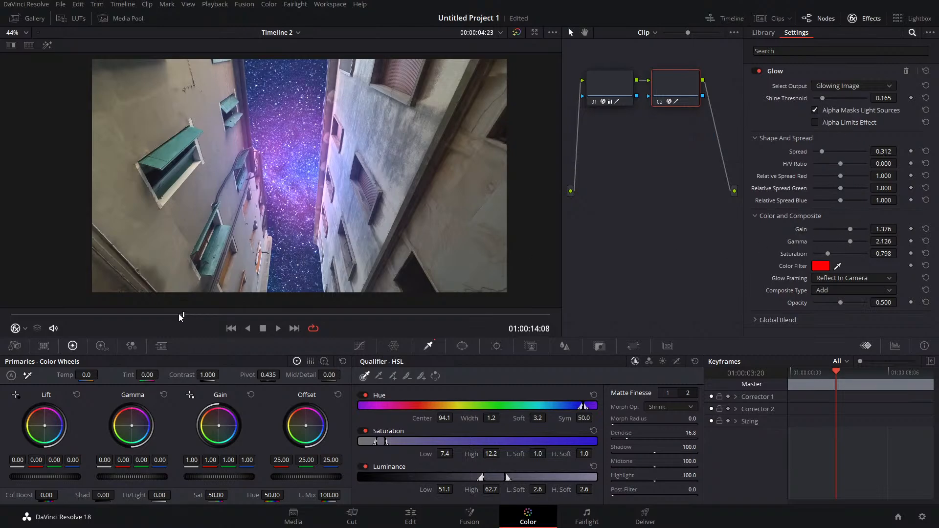
# Step: Play the graded alley clip from its beginning to review the glowing sky
pyautogui.moveTo(183, 314); pyautogui.dragTo(10, 315)
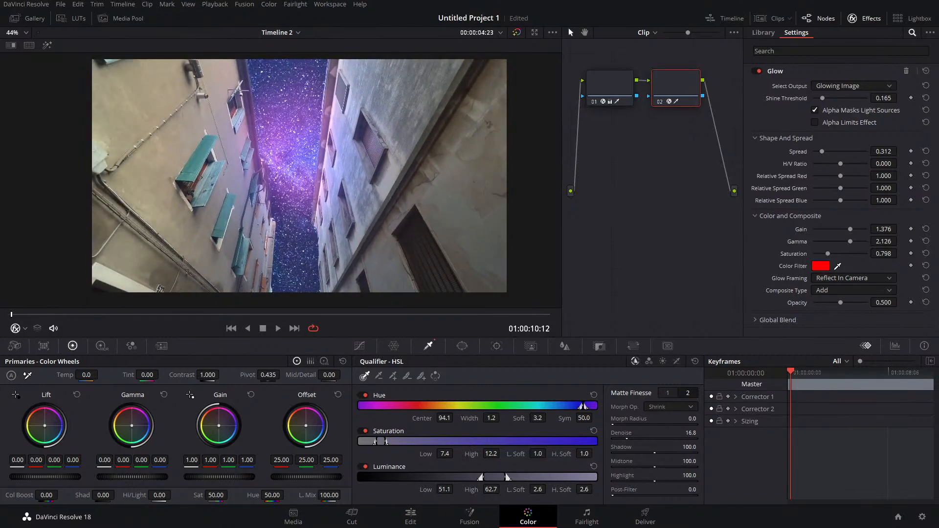
pyautogui.click(278, 328)
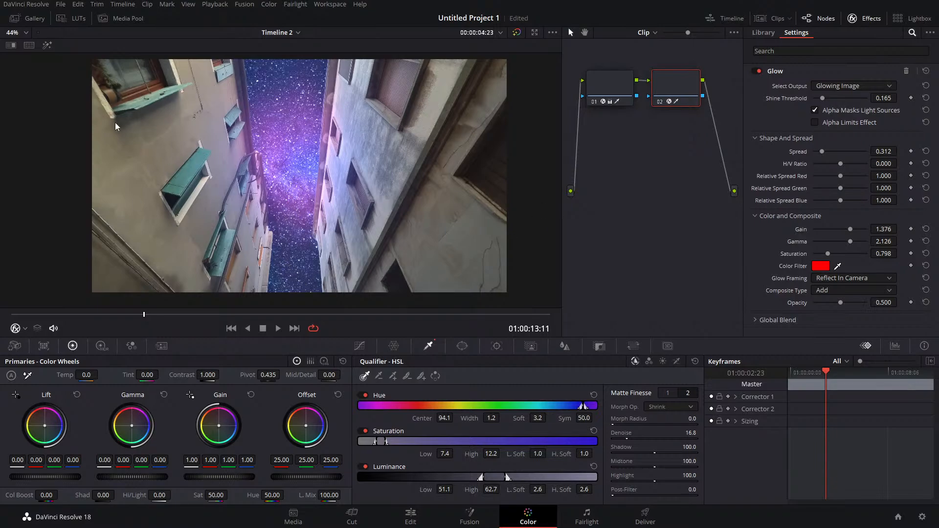
pyautogui.click(278, 328)
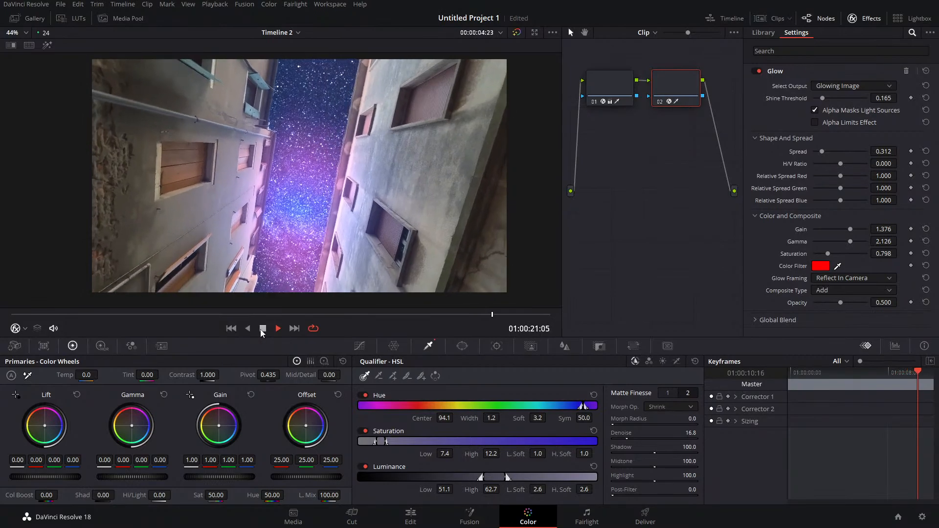
pyautogui.click(262, 329)
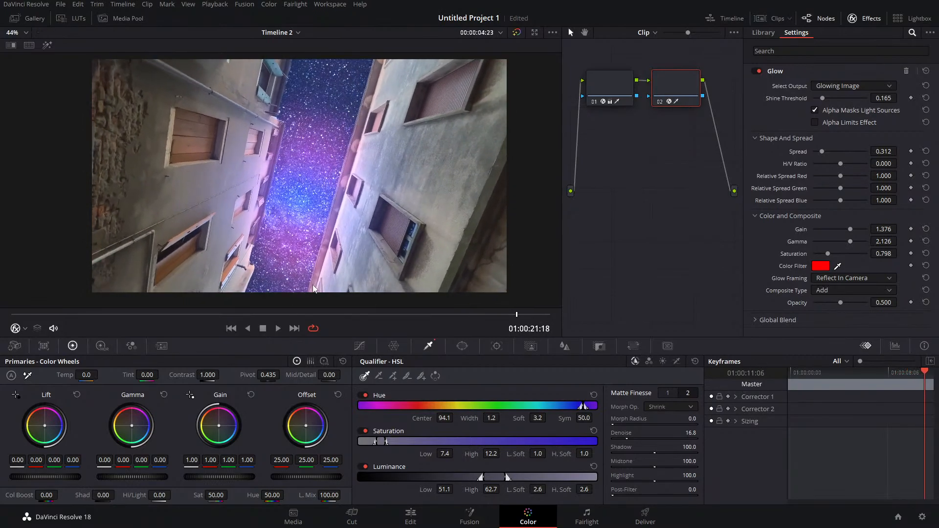
# Step: Open the "night sky" project from the Project Manager
pyautogui.click(60, 4)
pyautogui.moveTo(97, 4)
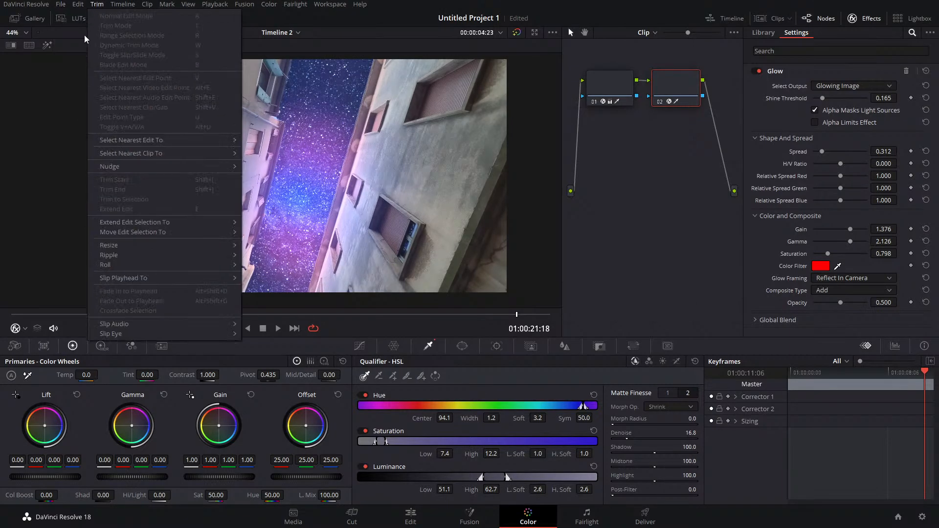
pyautogui.moveTo(61, 4)
pyautogui.click(84, 180)
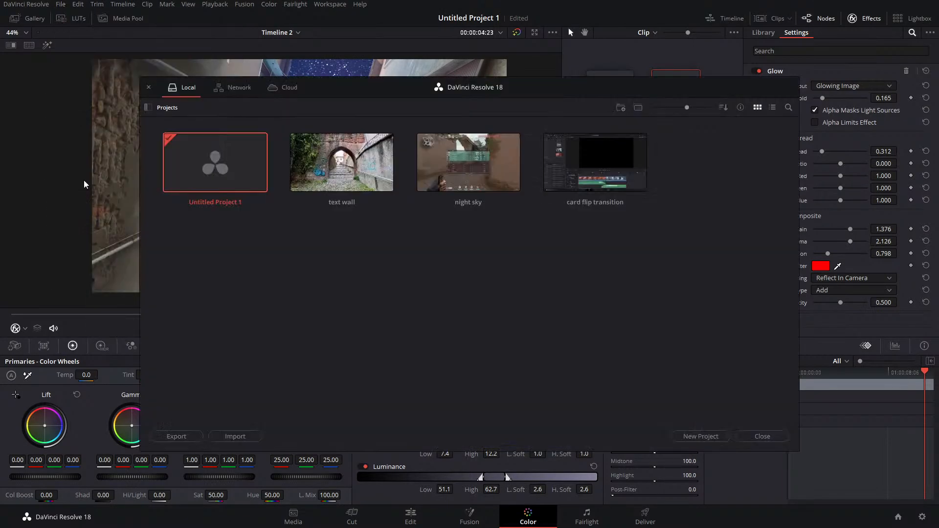
pyautogui.doubleClick(454, 175)
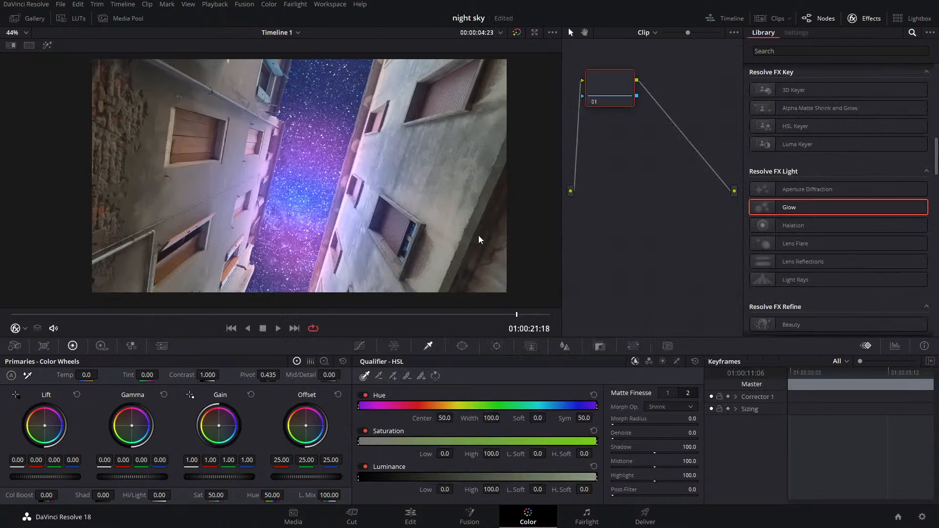
# Step: Switch to the Edit page and disable the Video 3 track holding the adjustment clip
pyautogui.click(411, 516)
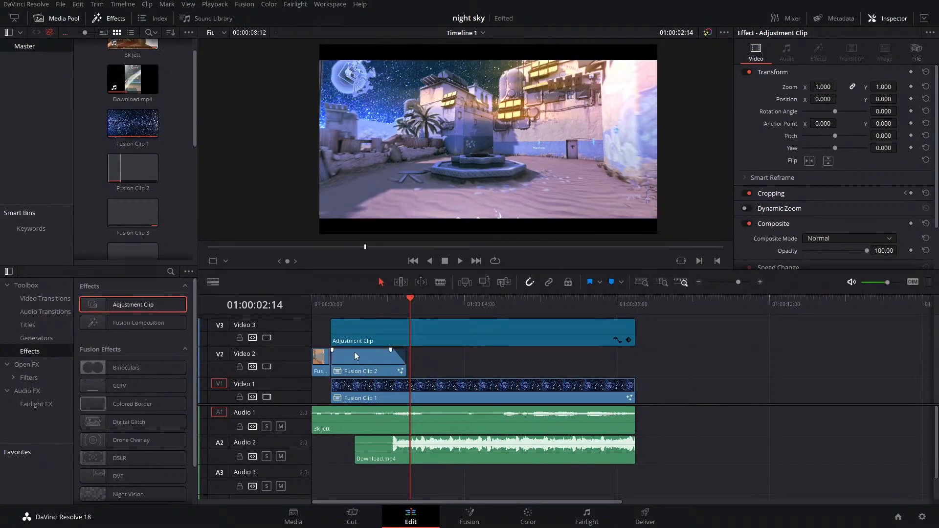
pyautogui.click(267, 337)
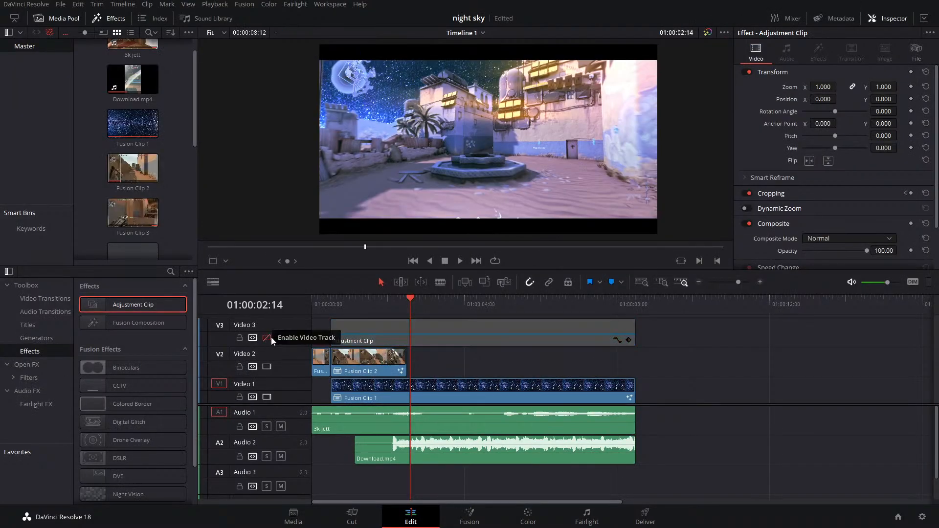
# Step: On the Fusion page, disable the OpticalFlow1 and VectorMotionBlur1 nodes
pyautogui.click(469, 516)
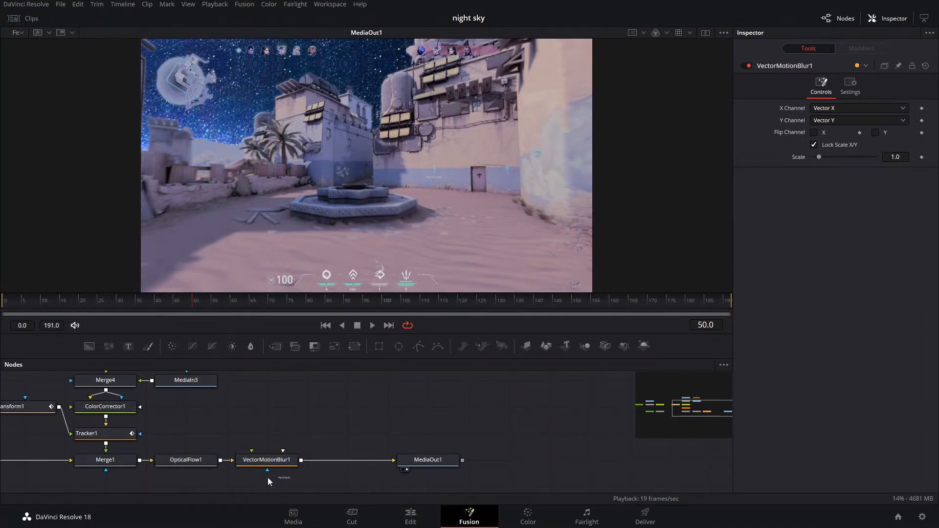
pyautogui.keyDown('ctrl'); pyautogui.click(191, 460); pyautogui.keyUp('ctrl')
pyautogui.click(746, 66)
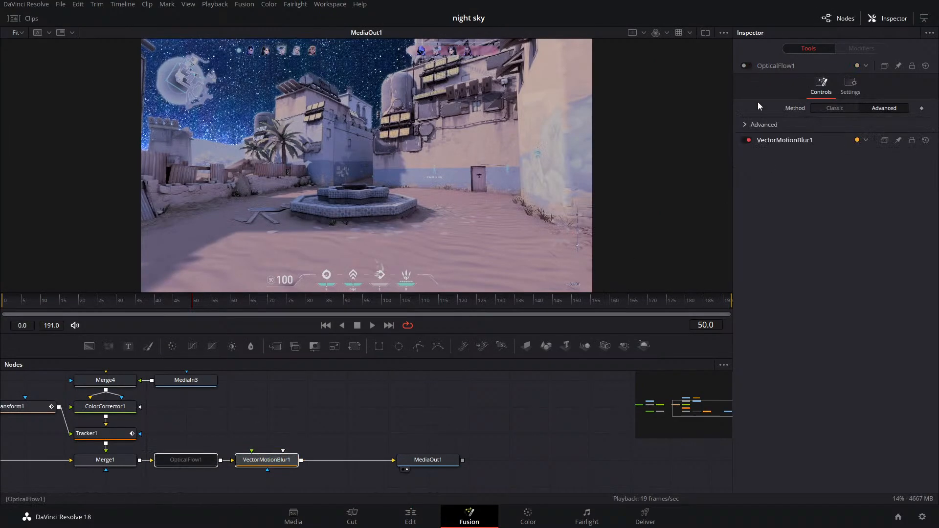
pyautogui.click(747, 140)
# Step: Re-enable the Video 3 adjustment-clip track on the Edit page and move the playhead to 01:00:04:14
pyautogui.click(404, 517)
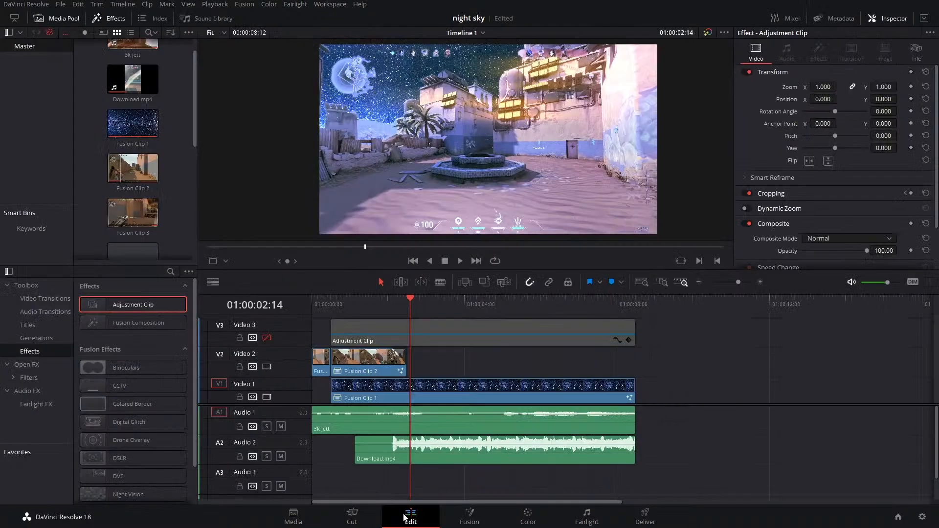
pyautogui.click(267, 337)
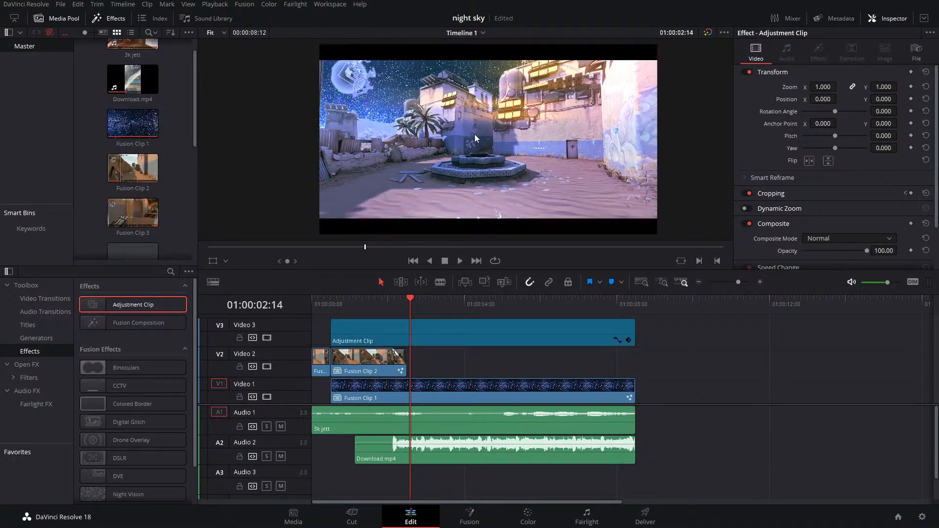
pyautogui.scroll(3, 489, 132)
pyautogui.scroll(-3, 503, 89)
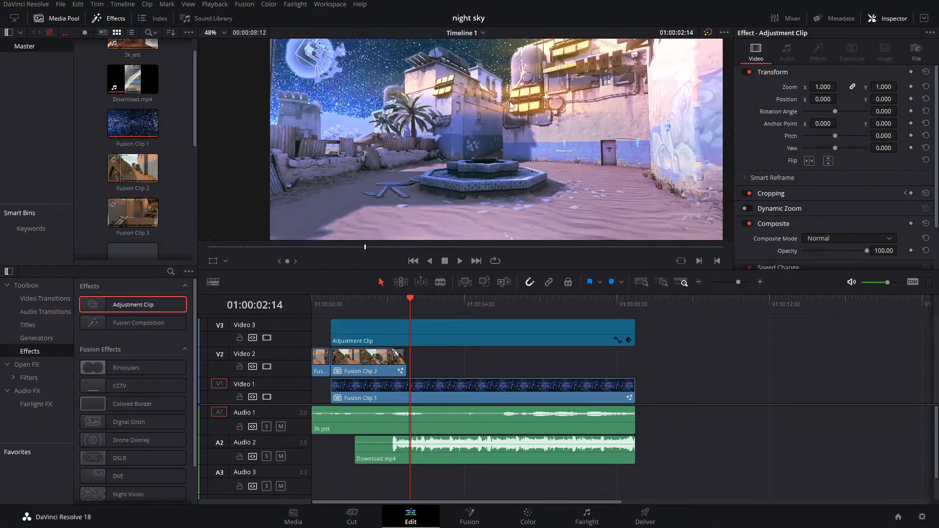
pyautogui.moveTo(411, 307); pyautogui.dragTo(486, 311)
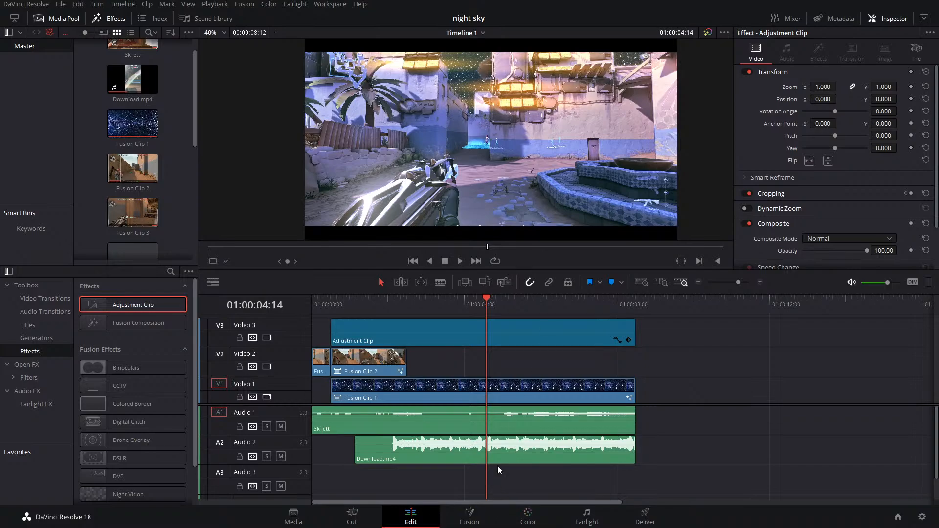
# Step: On the Color page, show the mini timeline and select the Video 1 night-sky clip with the playhead at 01:00:05:21
pyautogui.click(528, 519)
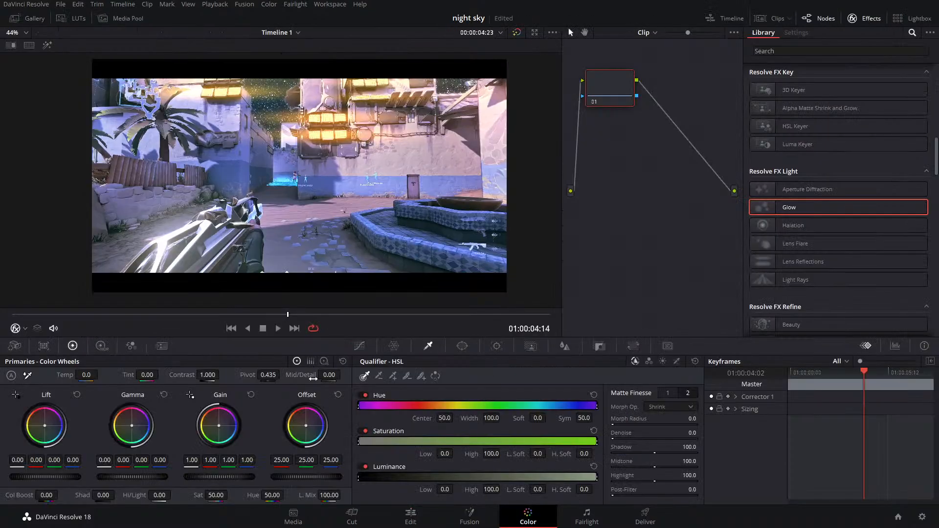
pyautogui.click(719, 15)
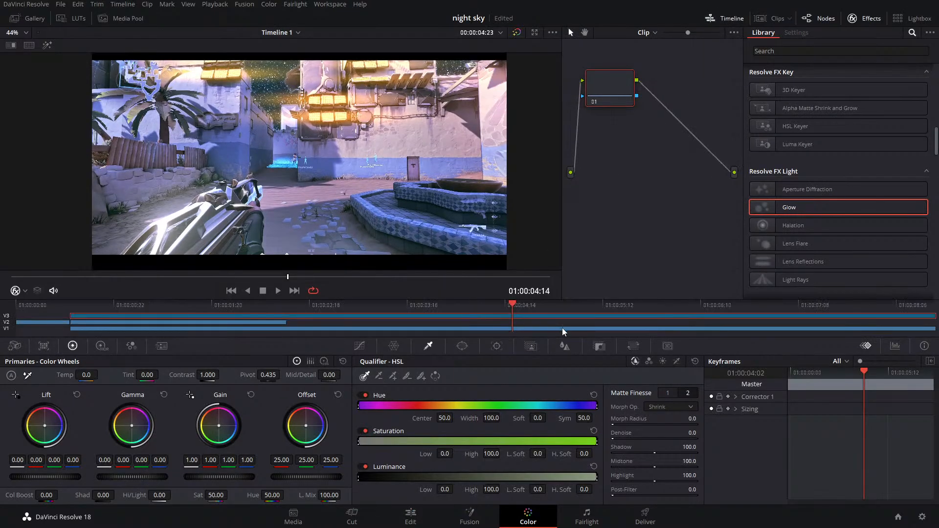
pyautogui.click(410, 329)
pyautogui.moveTo(66, 307); pyautogui.dragTo(652, 309)
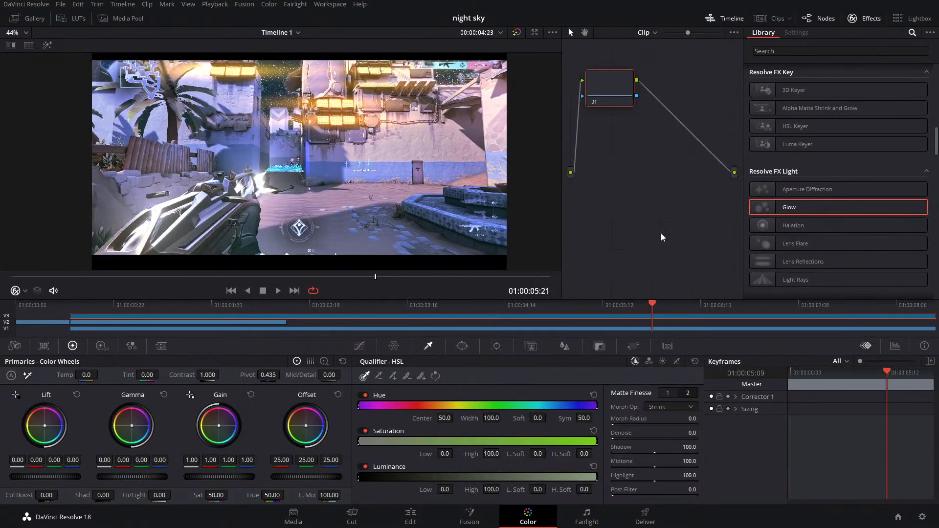
pyautogui.click(648, 329)
pyautogui.moveTo(71, 306); pyautogui.dragTo(657, 302)
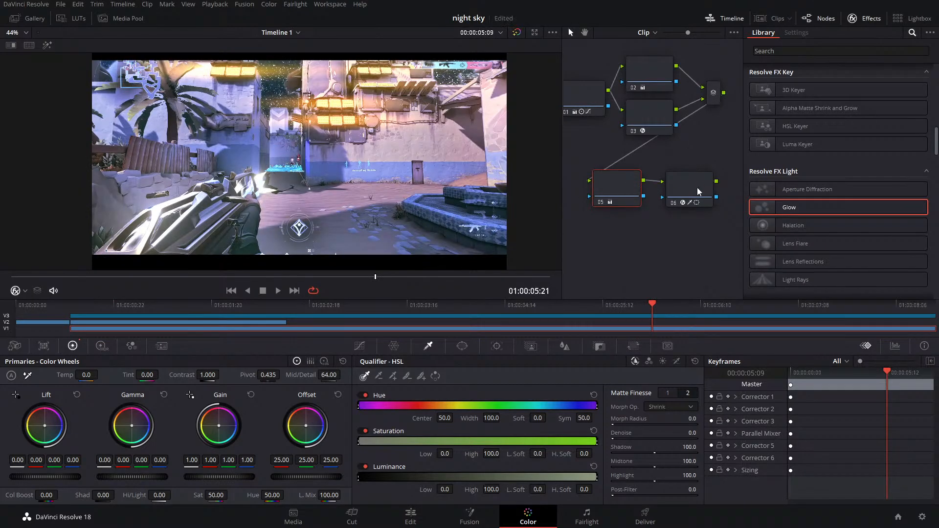
# Step: Move nodes 05 and 06 closer to the parallel mixer and compare the image with node 06 off and on
pyautogui.moveTo(697, 187); pyautogui.dragTo(668, 159)
pyautogui.moveTo(624, 195); pyautogui.dragTo(661, 175)
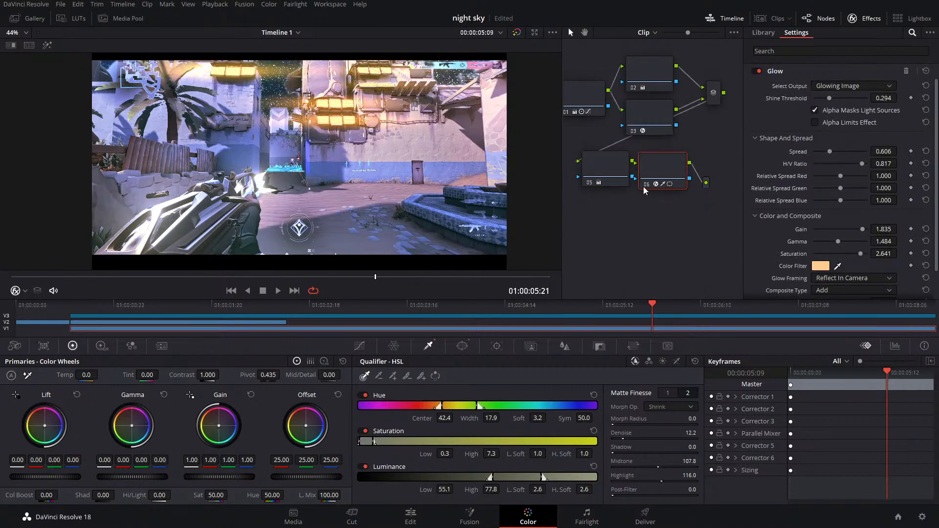
pyautogui.click(644, 185)
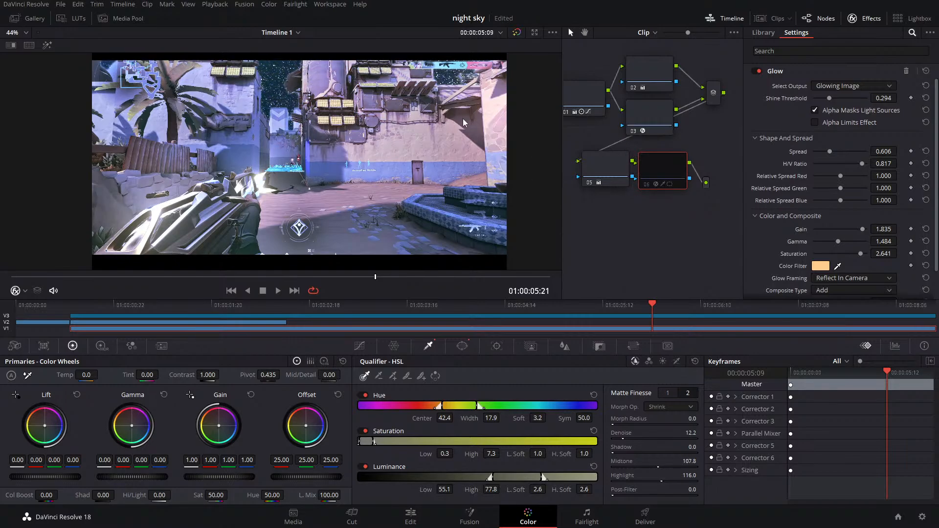
pyautogui.click(643, 186)
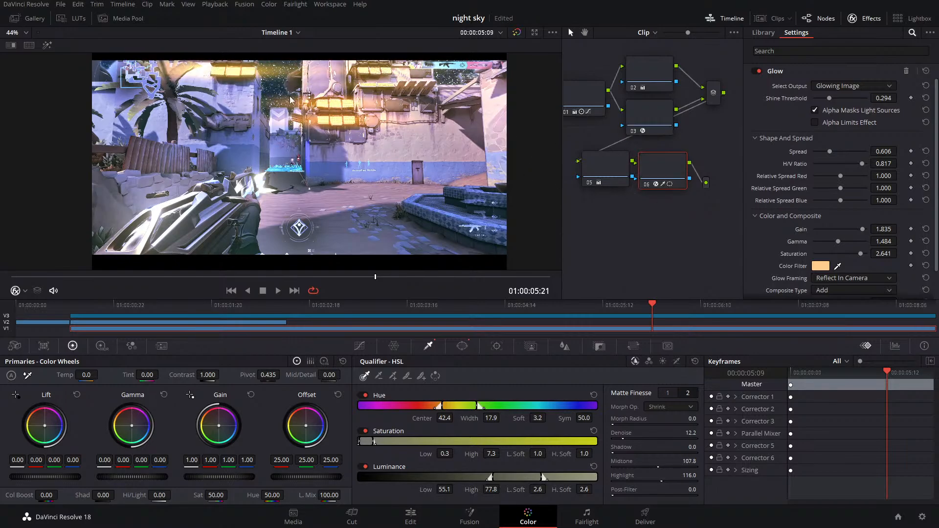
# Step: Try the viewer's highlight and split-screen modes on the night-sky clip
pyautogui.click(47, 47)
pyautogui.click(47, 49)
pyautogui.click(47, 49)
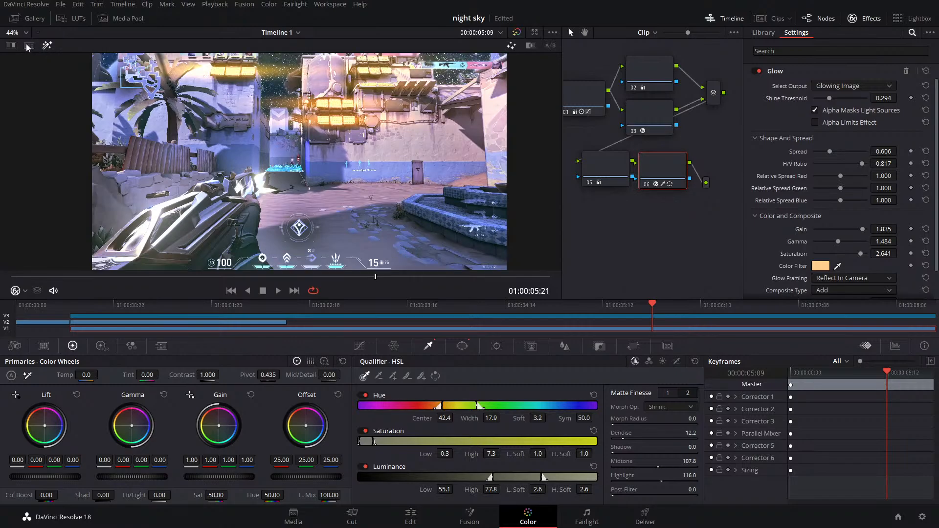
pyautogui.click(28, 46)
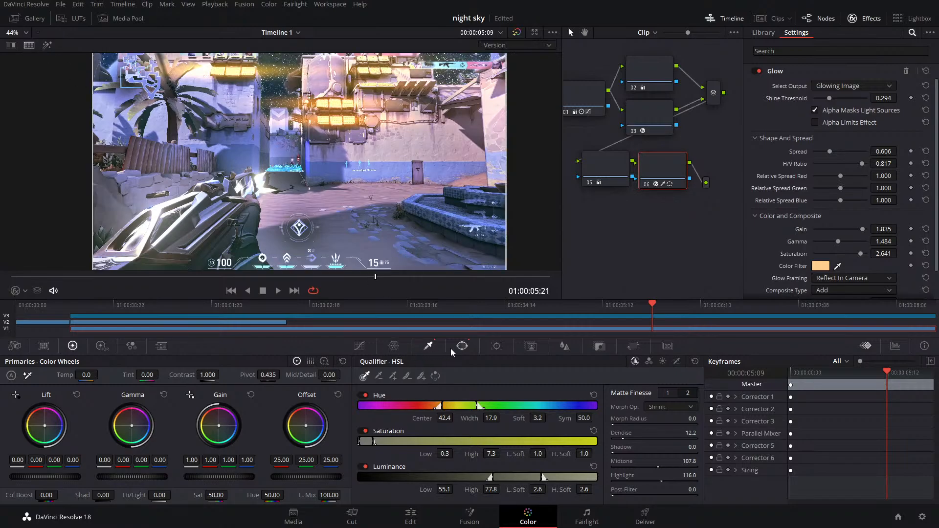
# Step: Load the "Youtube" layout preset and hide the Gallery, mini timeline and clip thumbnails
pyautogui.click(214, 5)
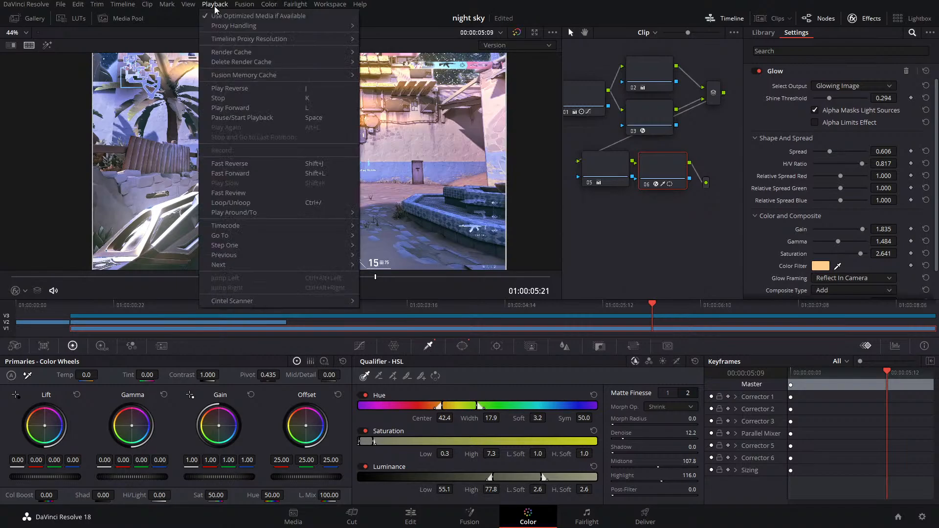
pyautogui.moveTo(215, 4)
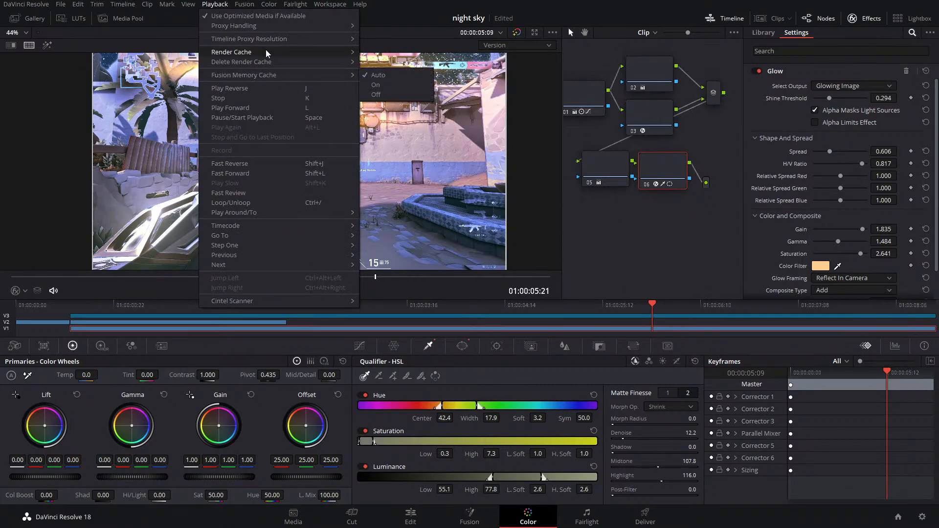
pyautogui.moveTo(295, 4)
pyautogui.moveTo(331, 5)
pyautogui.moveTo(367, 158)
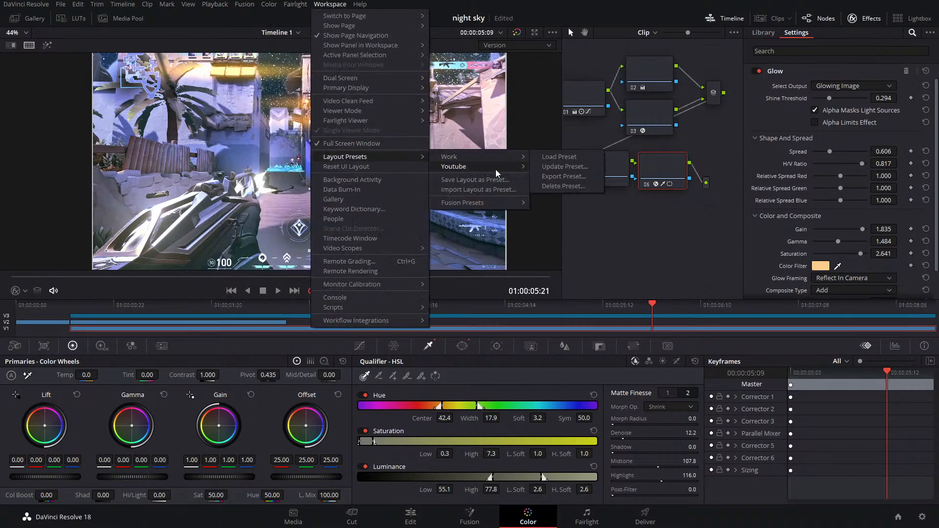
pyautogui.moveTo(496, 168)
pyautogui.click(565, 168)
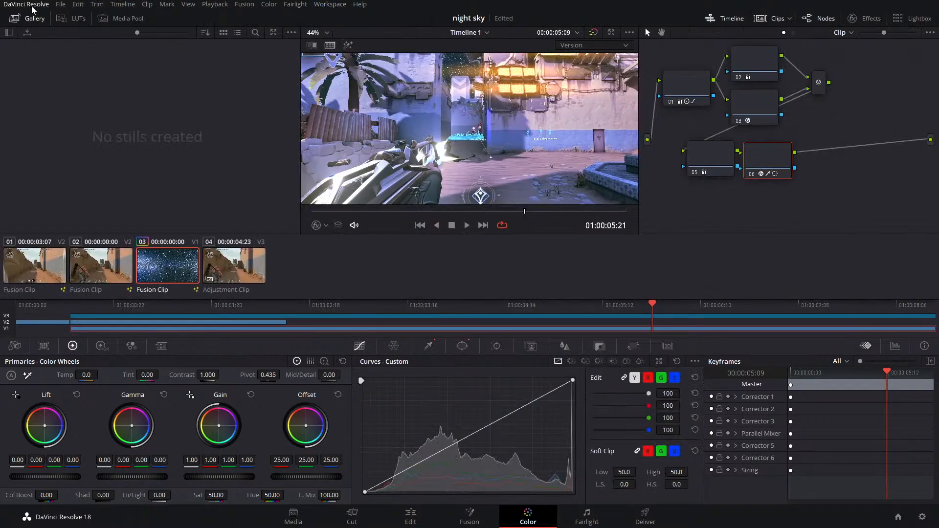
pyautogui.click(35, 20)
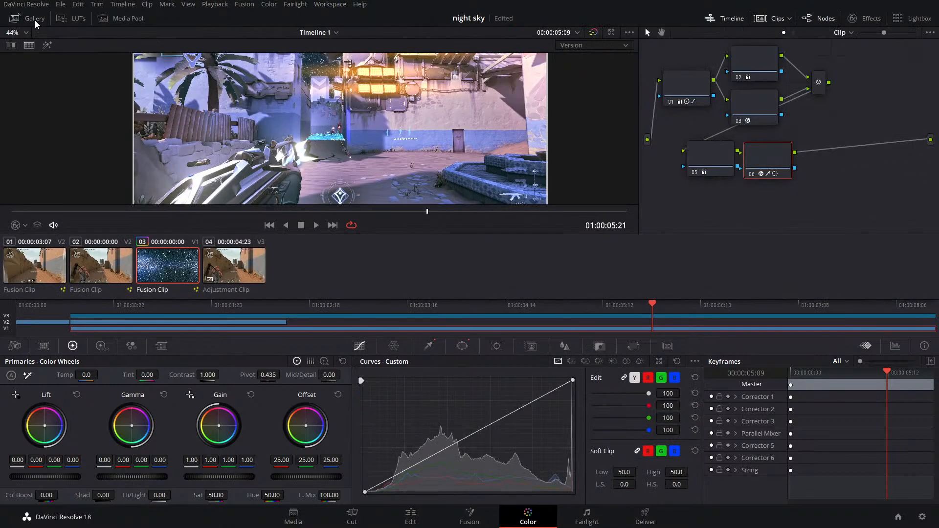
pyautogui.click(736, 19)
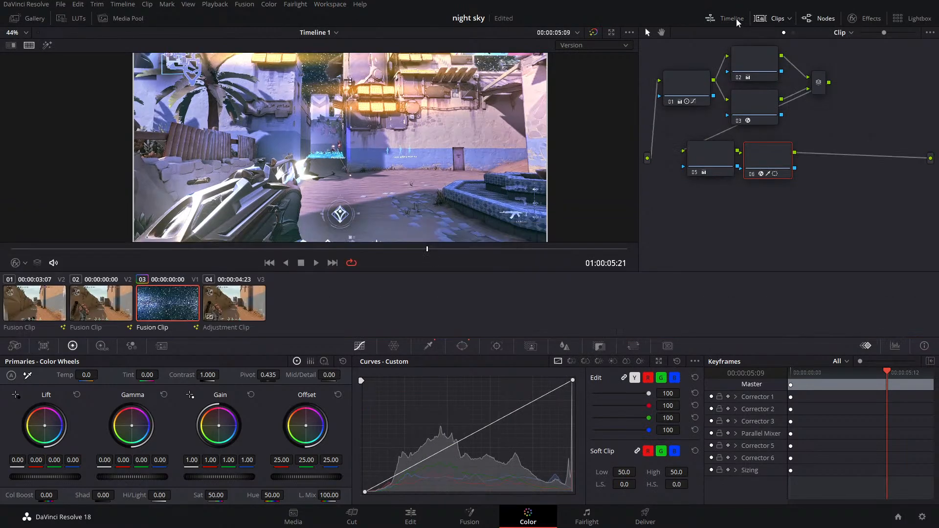
# Step: Display node 06's curve power window in the viewer, with highlight mode on and off
pyautogui.click(47, 45)
pyautogui.click(463, 346)
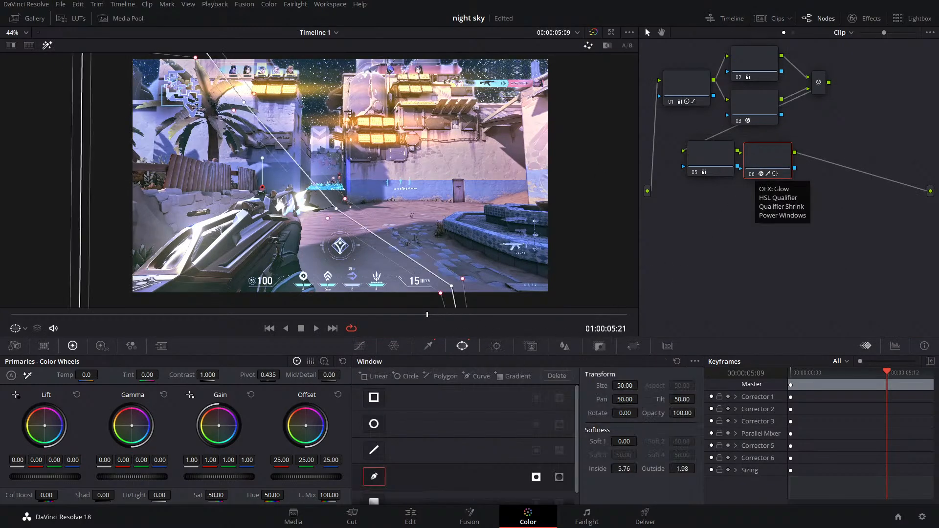
pyautogui.click(47, 46)
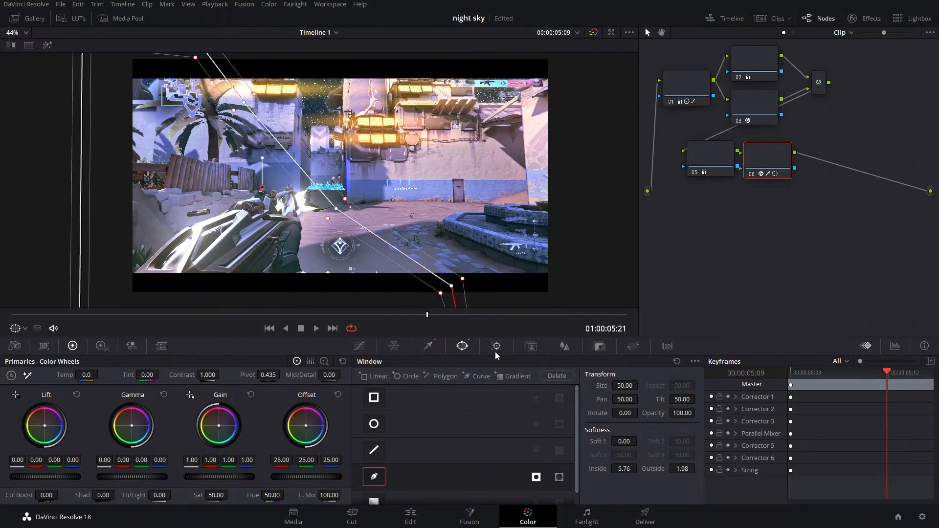
# Step: Disable the Video 3 adjustment-clip track on the Edit page and return to the Color page
pyautogui.click(411, 517)
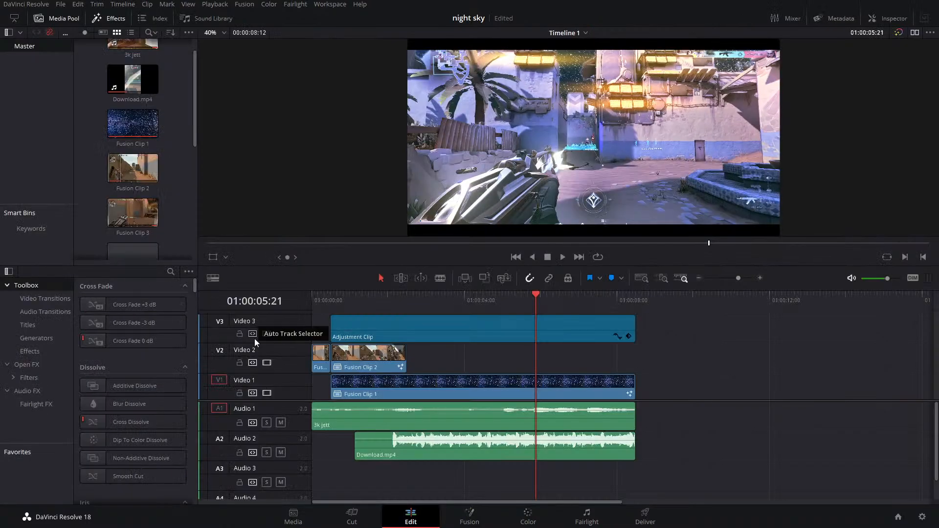
pyautogui.click(270, 335)
pyautogui.click(528, 517)
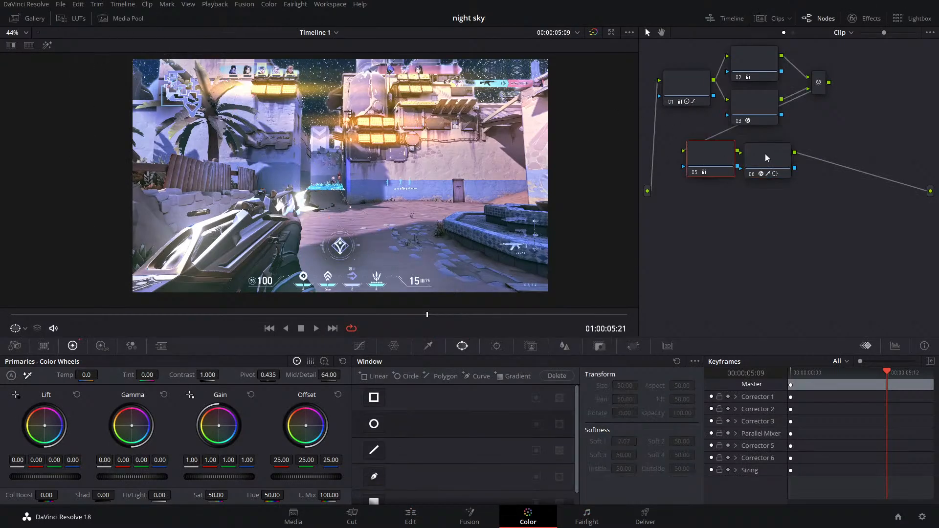
# Step: Compare the highlighted image with node 06 off and on, and inspect the tracking of its power window
pyautogui.click(47, 46)
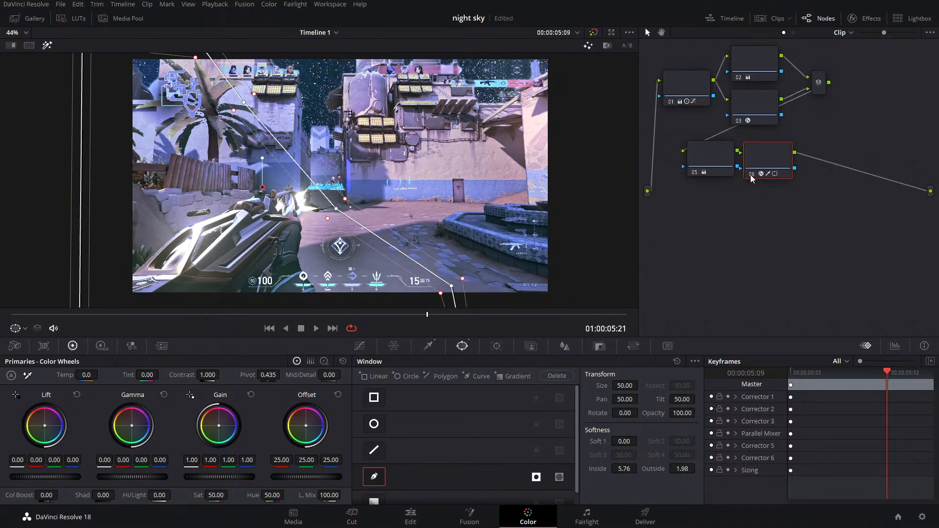
pyautogui.click(704, 157)
pyautogui.click(761, 165)
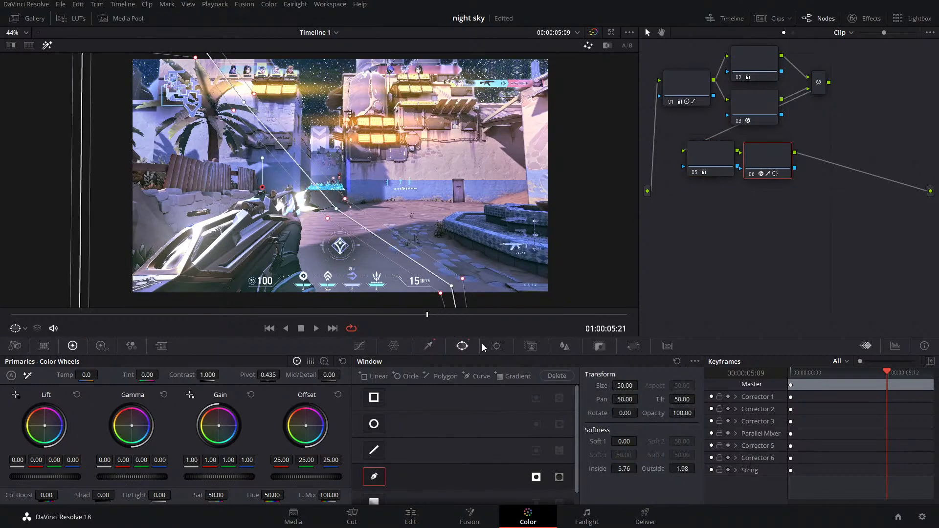
pyautogui.click(497, 346)
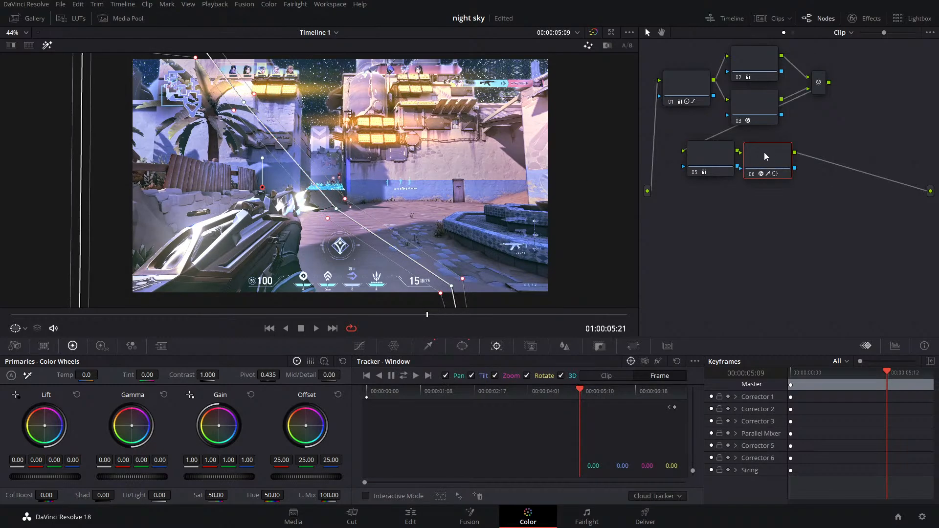
# Step: Try node 06's Glow H/V ratio at 0.945, set it back to 0.817, and compare the node off and on
pyautogui.click(863, 18)
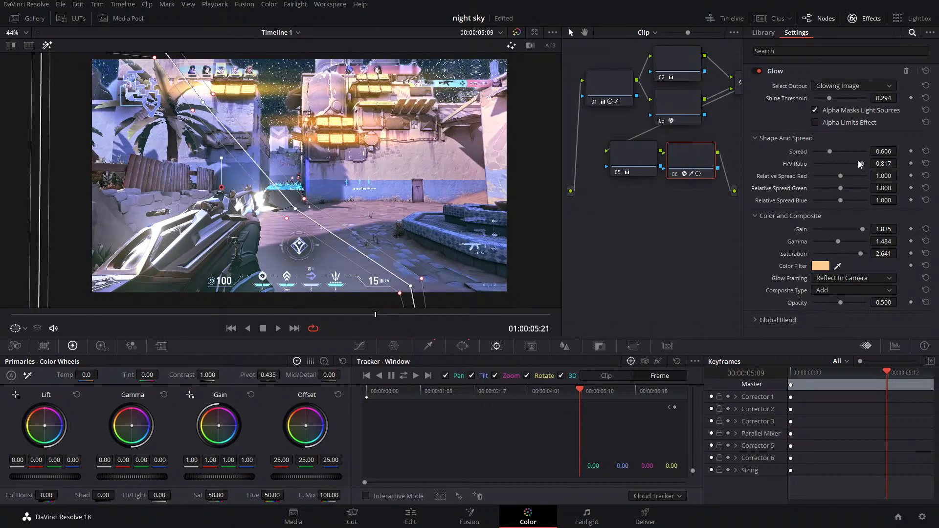
pyautogui.moveTo(863, 165)
pyautogui.mouseDown()
pyautogui.moveTo(884, 167)
pyautogui.moveTo(839, 166)
pyautogui.moveTo(865, 165)
pyautogui.mouseUp()
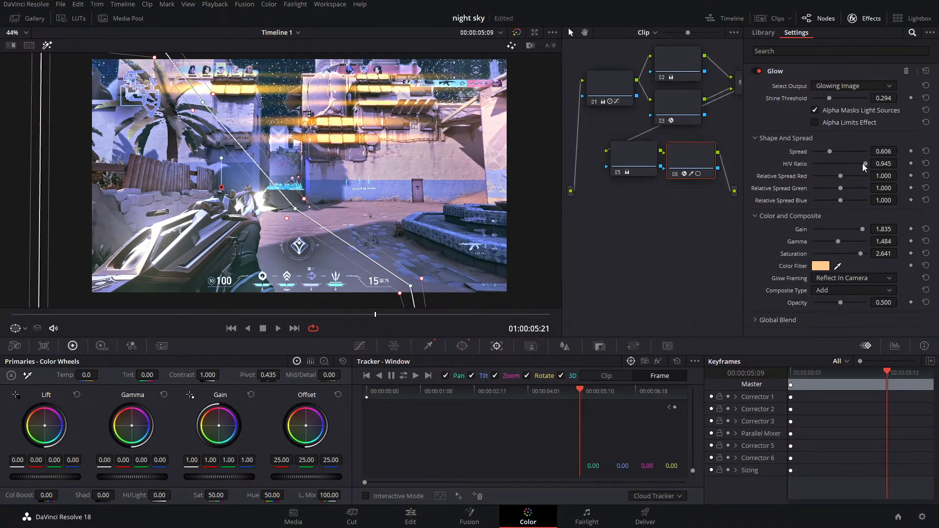
pyautogui.moveTo(864, 162); pyautogui.dragTo(864, 163)
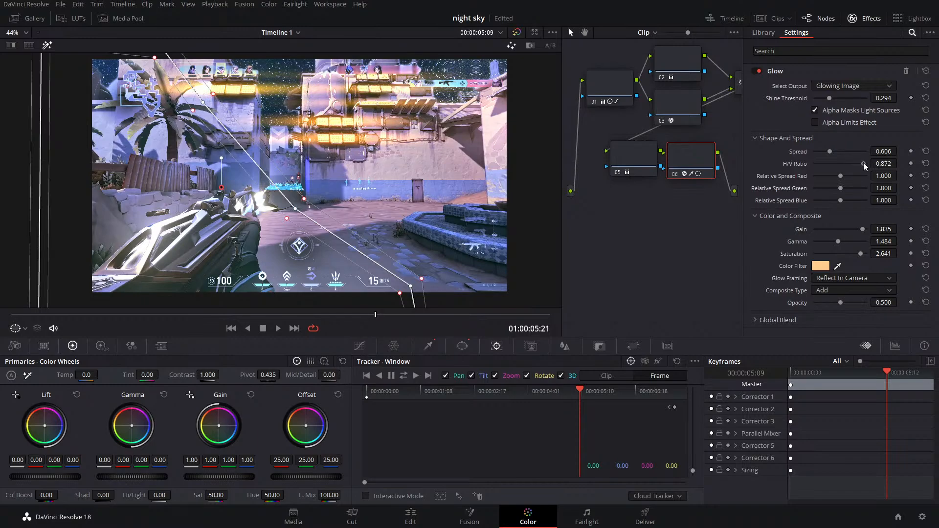
pyautogui.moveTo(863, 163); pyautogui.dragTo(862, 163)
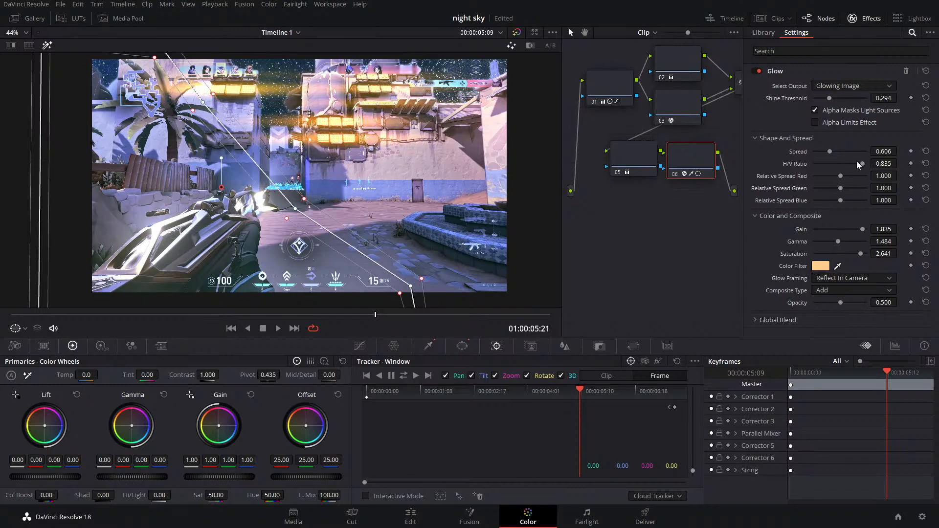
pyautogui.moveTo(857, 162); pyautogui.dragTo(856, 162)
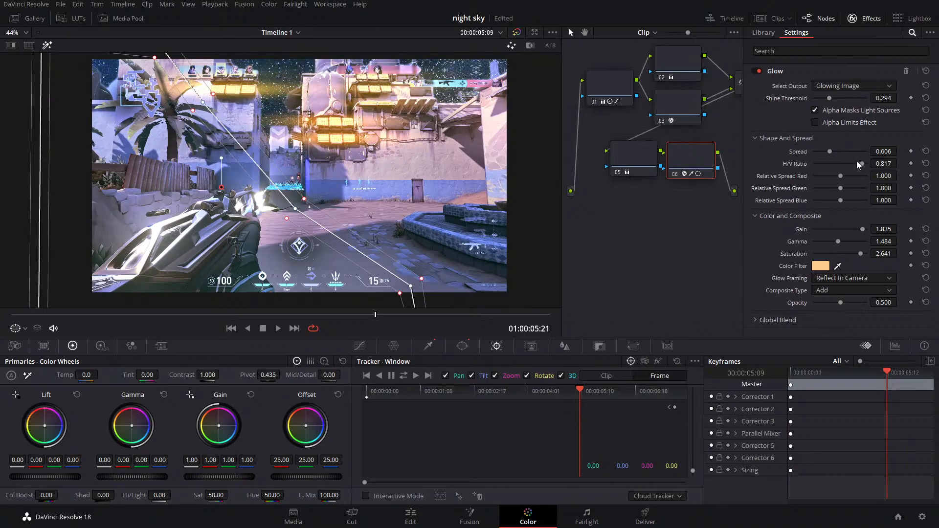
pyautogui.hotkey('ctrl', 'd')
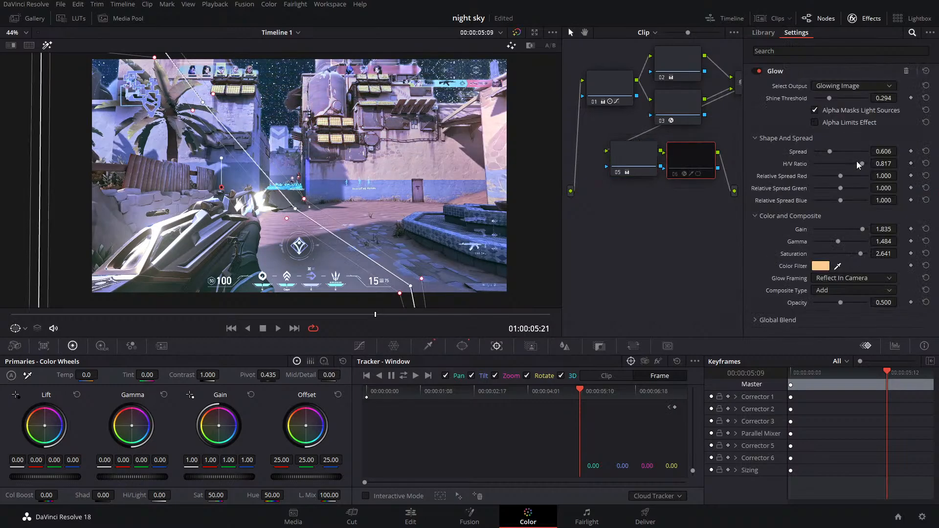
pyautogui.hotkey('ctrl', 'd')
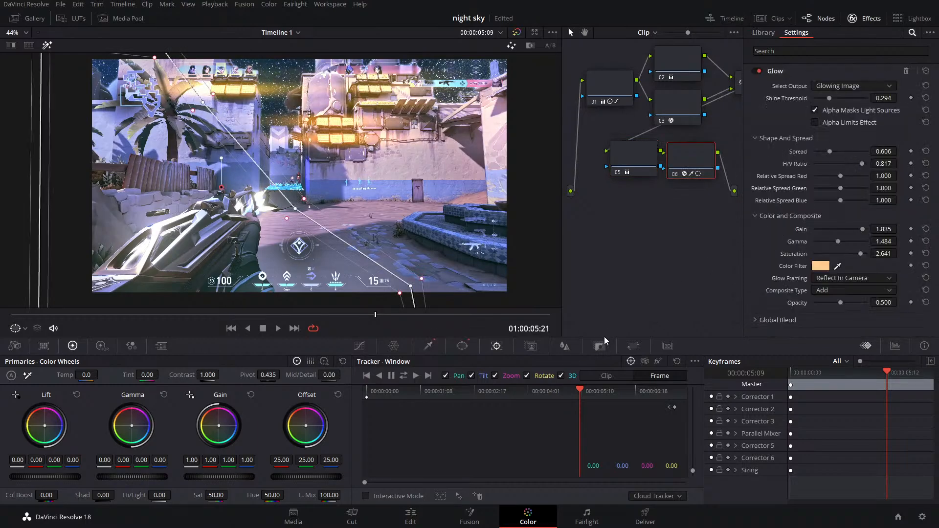
# Step: Switch to the Edit page and open the project "Untitled Project 1" from the Project Manager
pyautogui.click(411, 516)
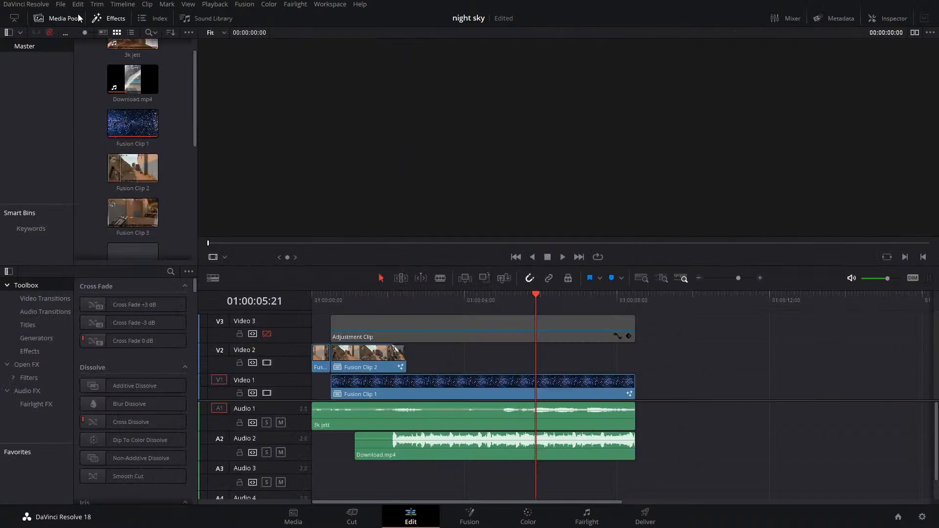
pyautogui.click(62, 4)
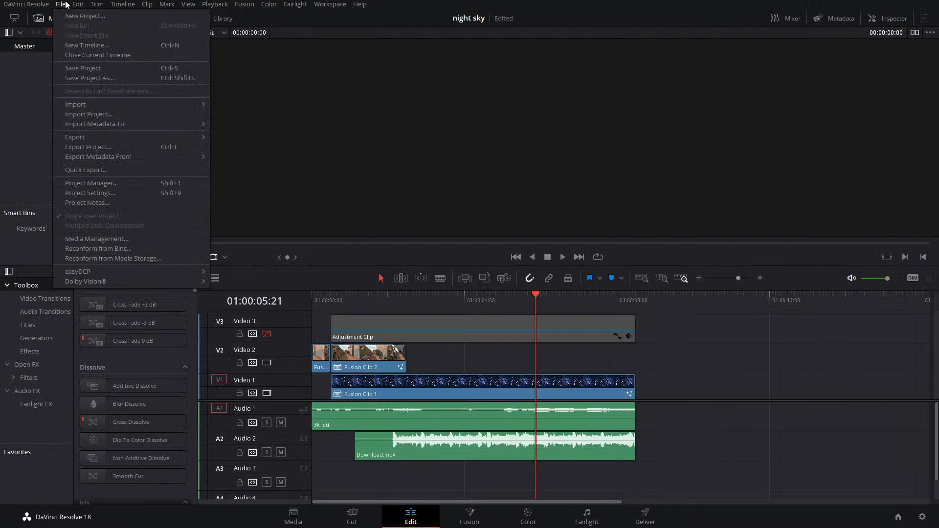
pyautogui.click(111, 187)
pyautogui.doubleClick(218, 186)
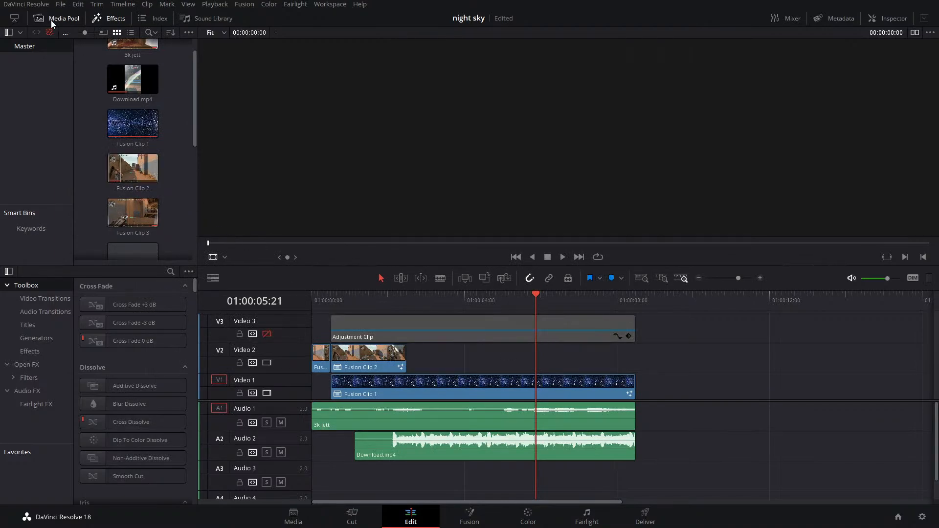
pyautogui.click(61, 4)
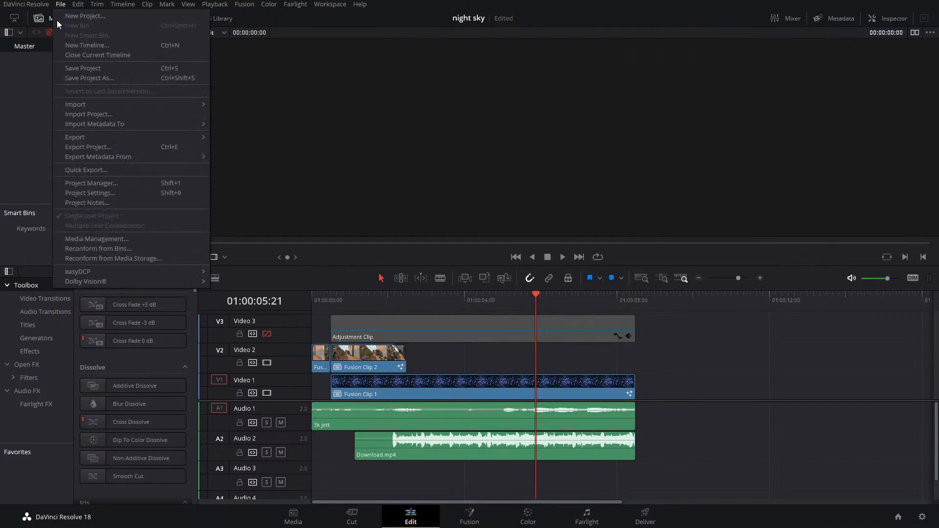
pyautogui.click(99, 185)
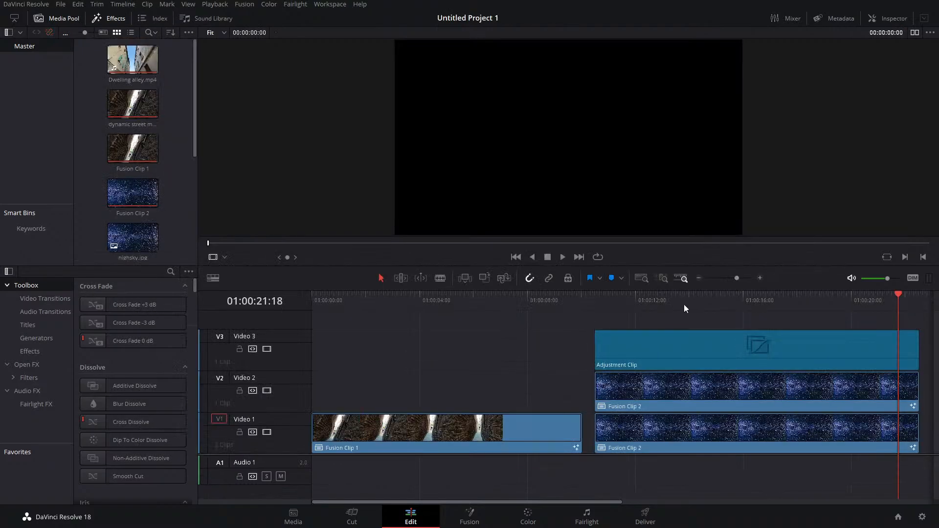
# Step: Compare the alley shot at 01:00:10:22 with the Video 3 adjustment-clip track disabled and enabled
pyautogui.moveTo(659, 299); pyautogui.dragTo(606, 329)
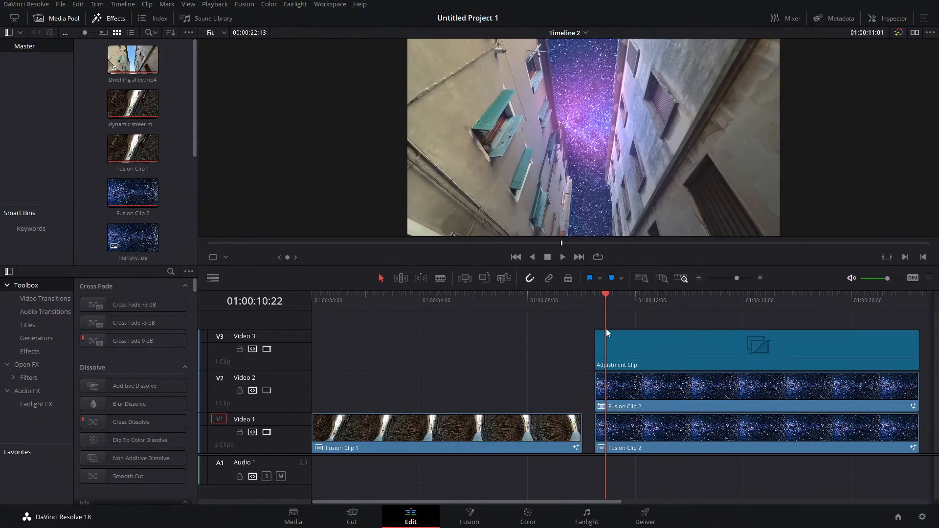
pyautogui.click(266, 349)
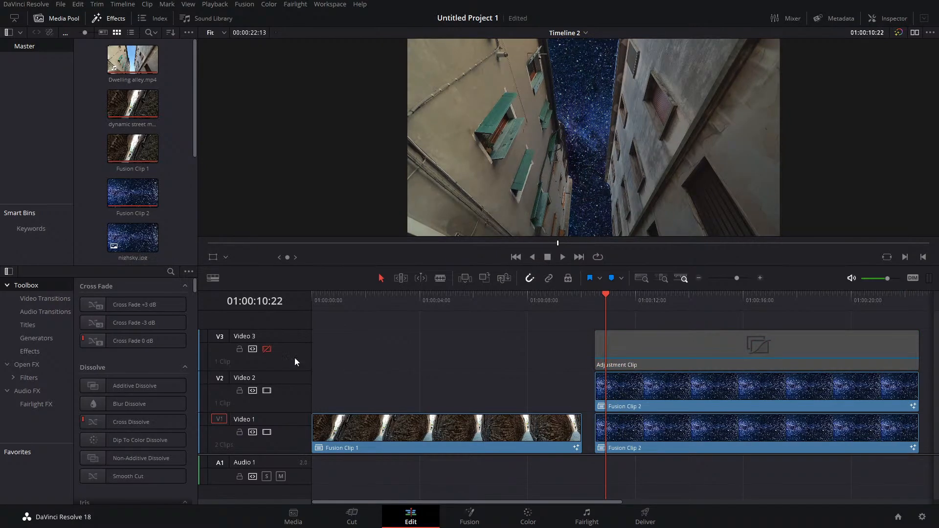
pyautogui.click(267, 349)
pyautogui.click(266, 349)
pyautogui.click(266, 349)
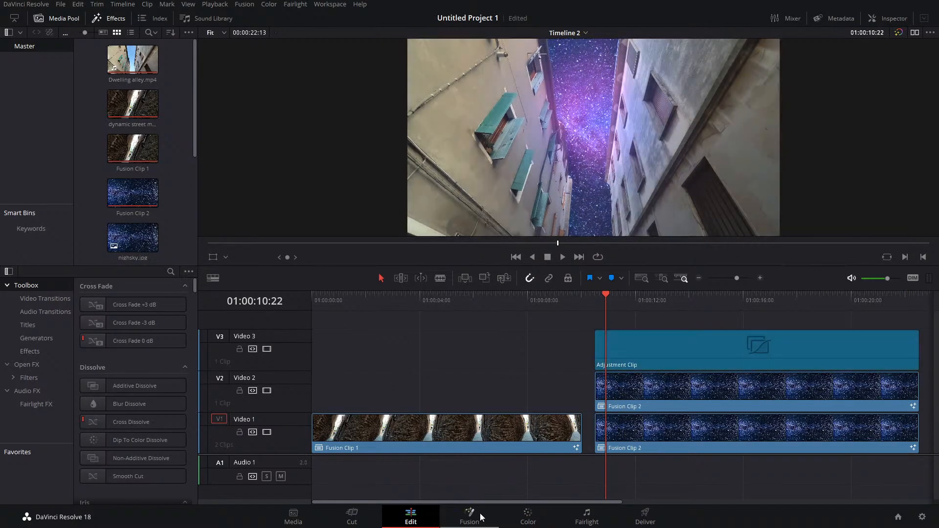
# Step: Inspect the adjustment clip's Glow nodes on the Color page, then the Video 2 clip's node graph at 01:00:12:11
pyautogui.click(530, 517)
pyautogui.click(724, 18)
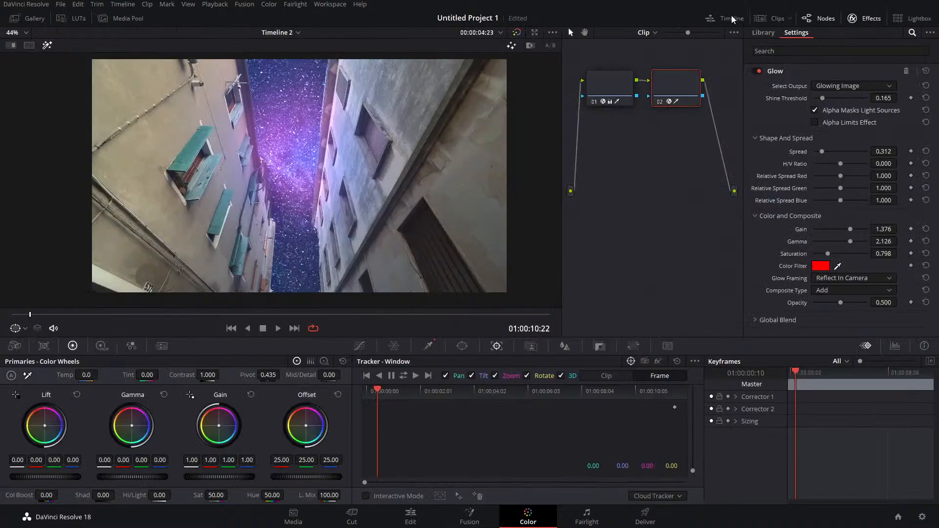
pyautogui.moveTo(461, 304); pyautogui.dragTo(526, 313)
pyautogui.click(468, 316)
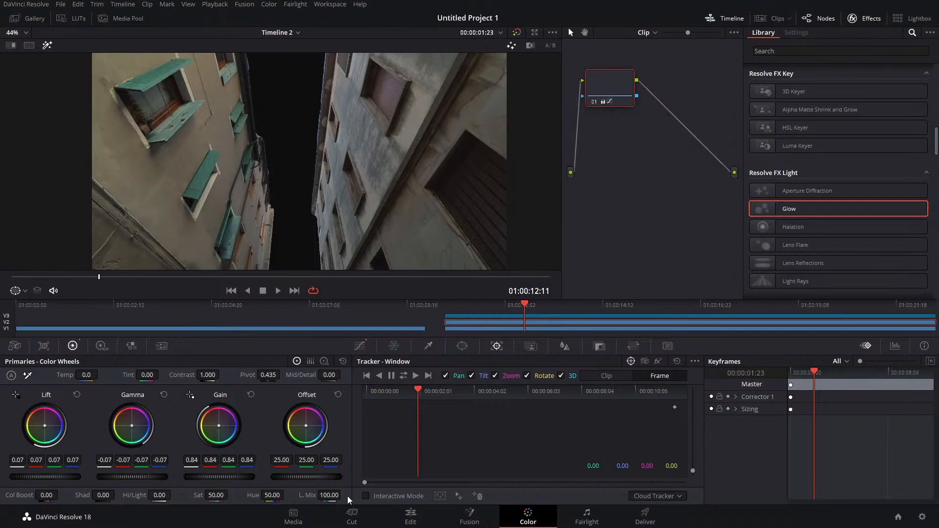
# Step: Return to the Edit page and delete all clips and timelines from the media pool
pyautogui.click(414, 516)
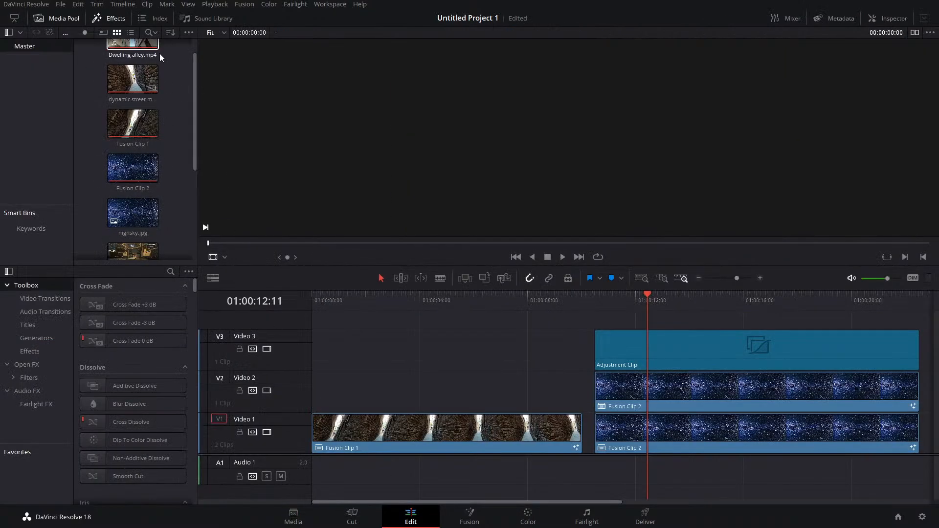
pyautogui.moveTo(172, 66); pyautogui.dragTo(122, 296)
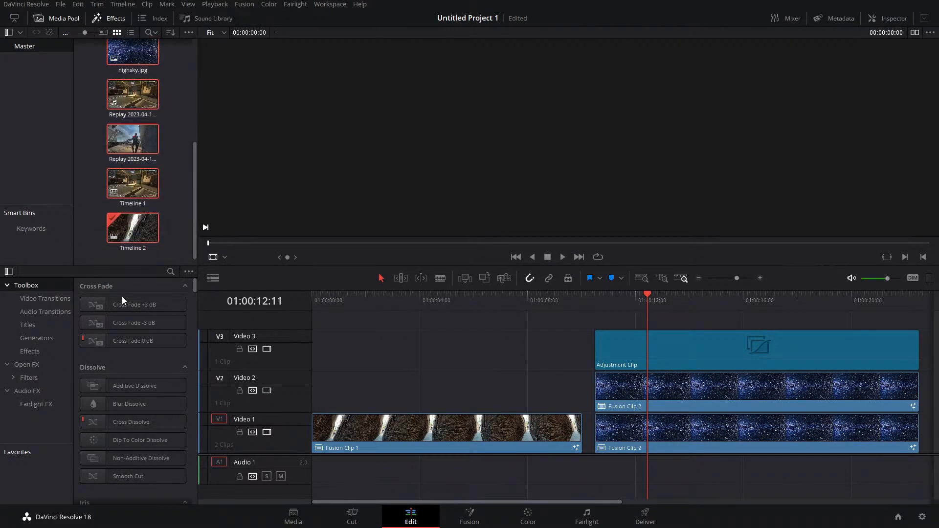
pyautogui.press('Delete')
pyautogui.click(571, 300)
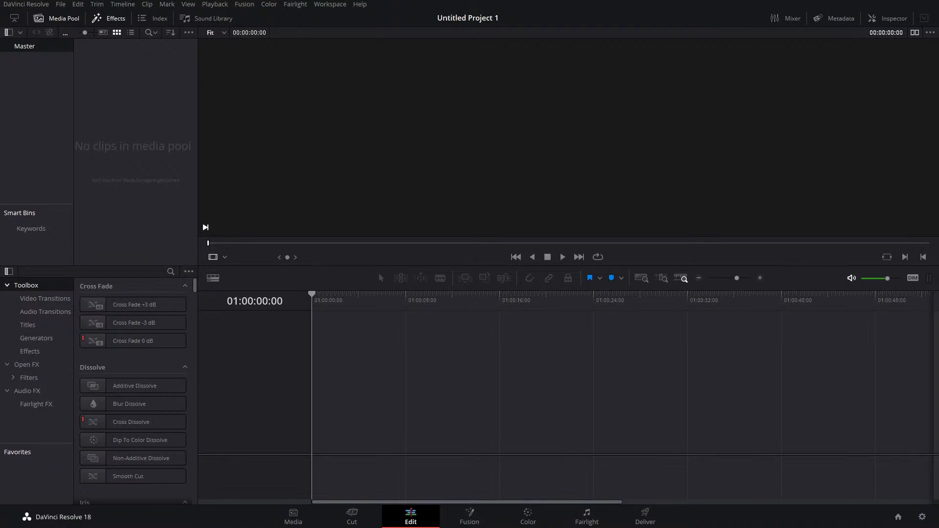
pyautogui.moveTo(331, 271); pyautogui.dragTo(346, 349)
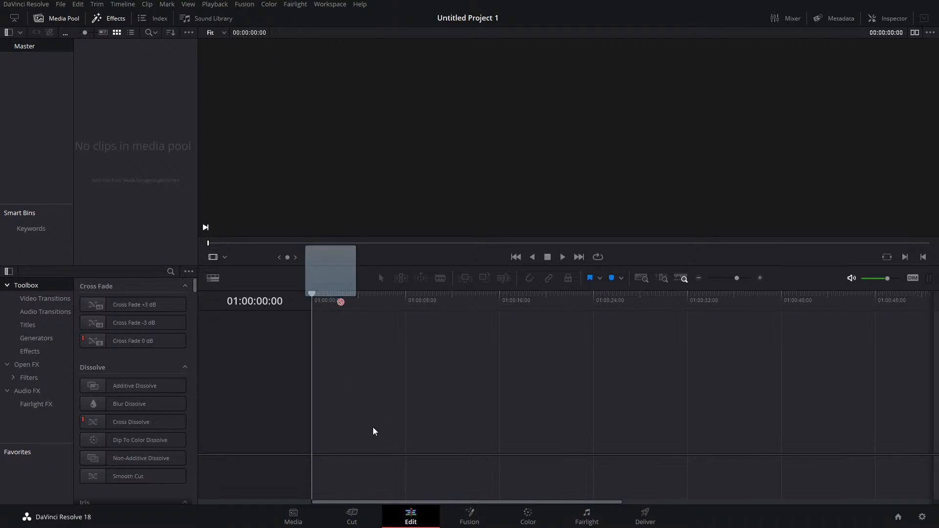
pyautogui.moveTo(368, 432); pyautogui.dragTo(328, 427)
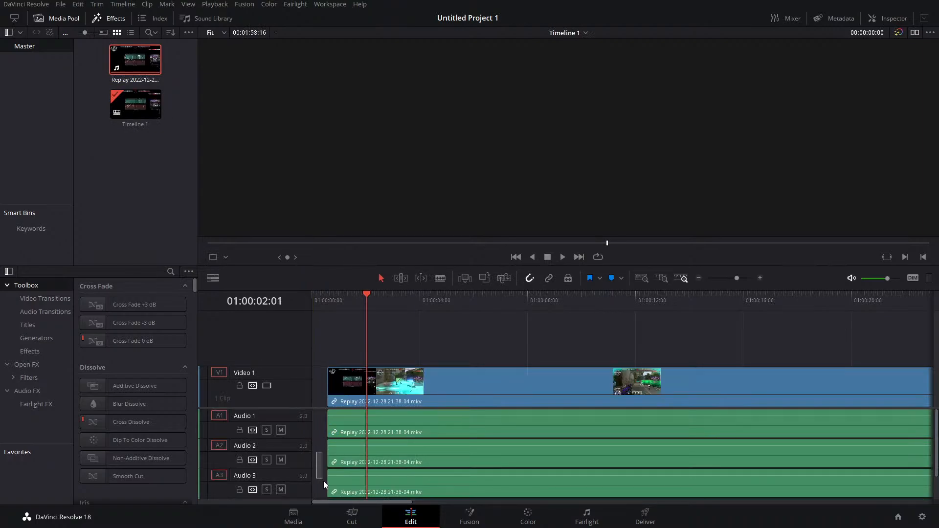
pyautogui.moveTo(324, 480); pyautogui.dragTo(413, 423)
pyautogui.press('Delete')
pyautogui.scroll(-1, 415, 427)
pyautogui.scroll(1, 415, 429)
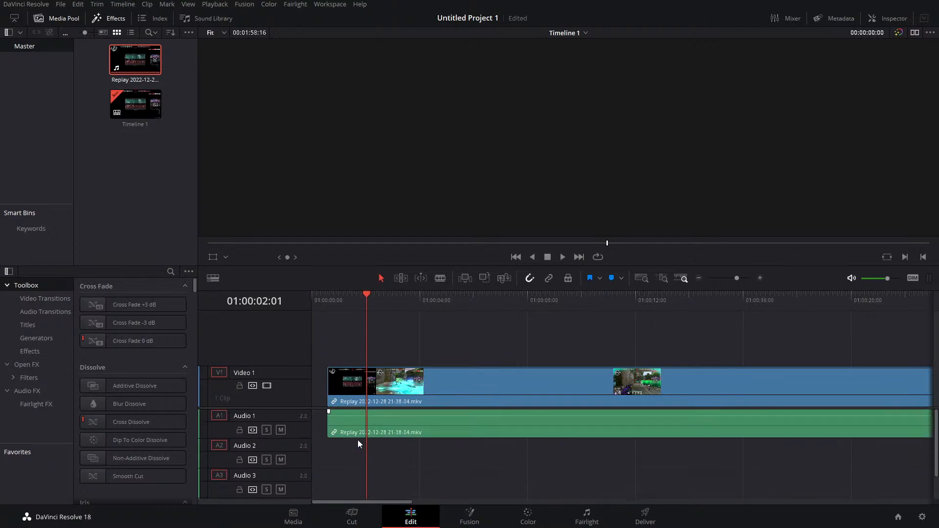
# Step: Delete the empty tracks and move the replay clip to the start of the timeline
pyautogui.rightClick(283, 386)
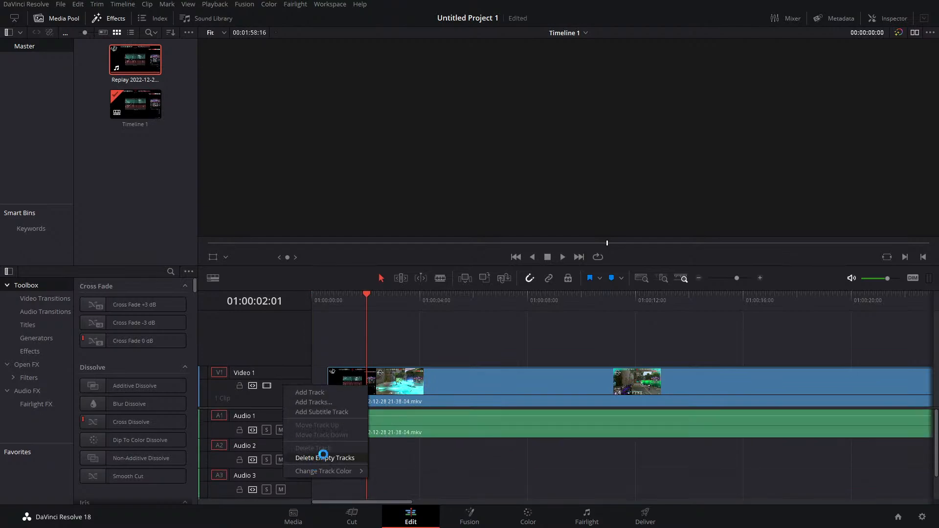
pyautogui.click(357, 458)
pyautogui.moveTo(504, 331); pyautogui.dragTo(506, 409)
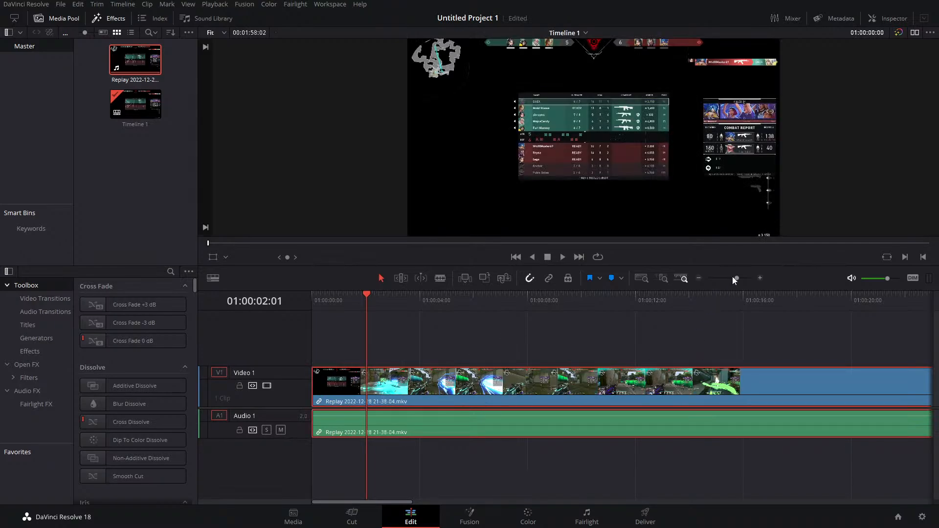
# Step: Fit the whole replay clip in the timeline and browse it for a usable frame, ending at 01:00:45:16
pyautogui.moveTo(733, 277); pyautogui.dragTo(730, 275)
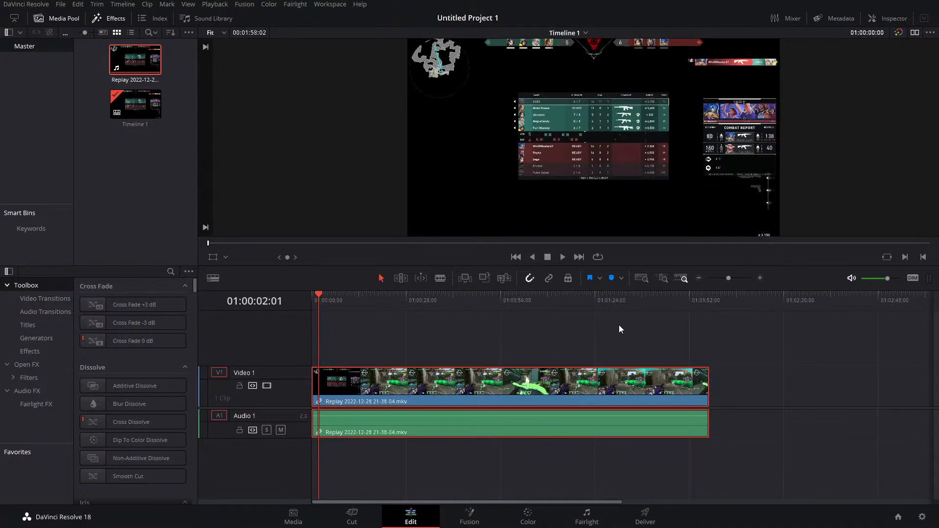
pyautogui.click(644, 299)
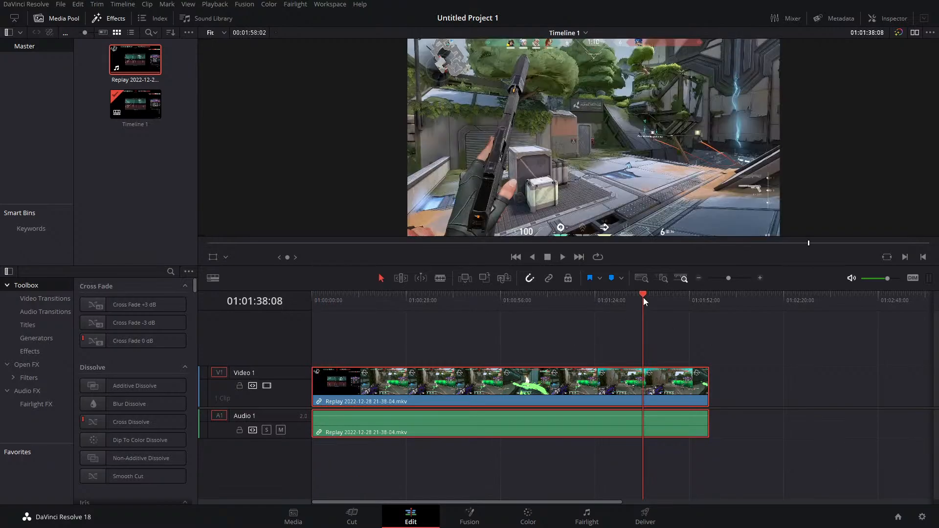
pyautogui.moveTo(644, 299); pyautogui.dragTo(699, 298)
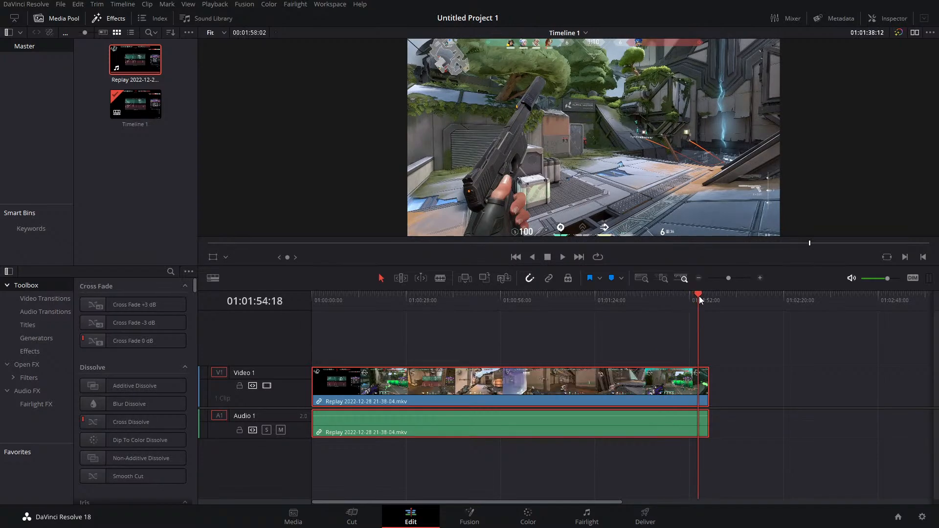
pyautogui.moveTo(506, 316); pyautogui.dragTo(466, 321)
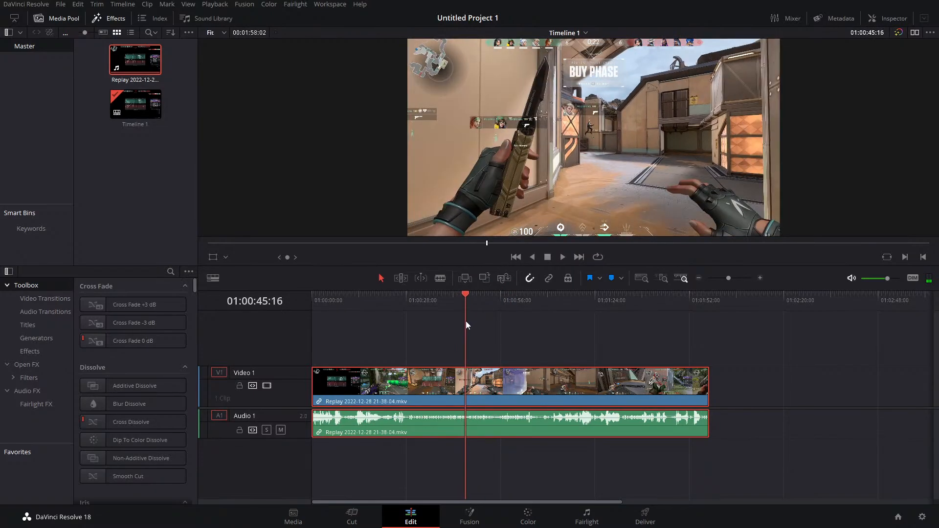
# Step: Apply the grade of still 1.1.1 from the PowerGrade 1 album to the replay clip on the Color page
pyautogui.click(520, 518)
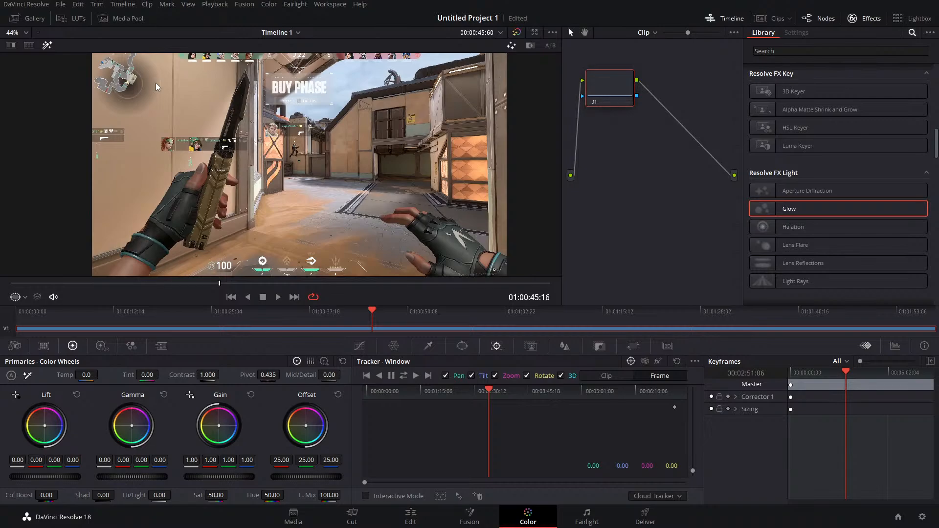
pyautogui.click(42, 18)
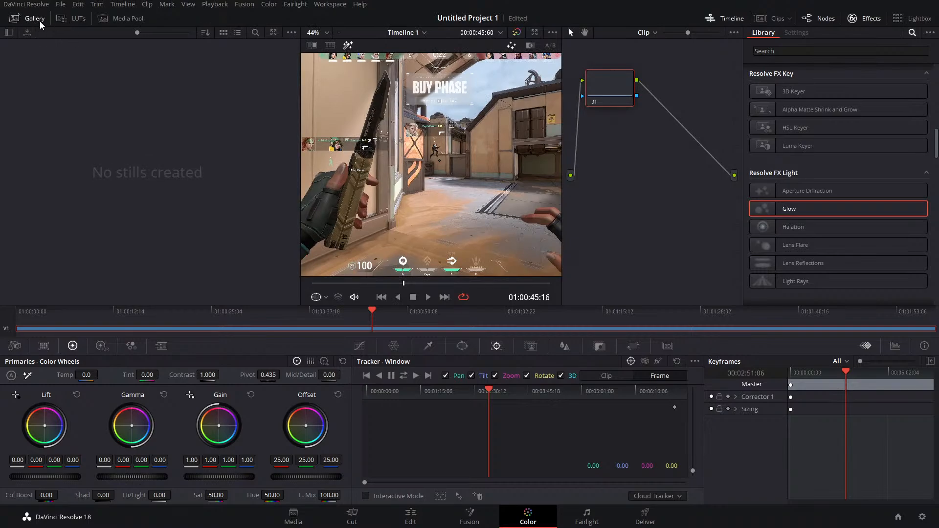
pyautogui.click(12, 34)
pyautogui.click(31, 61)
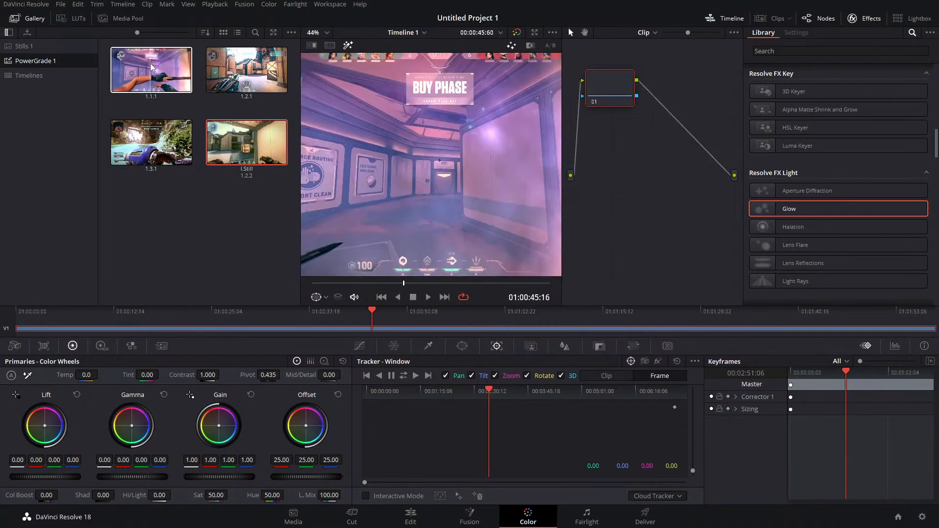
pyautogui.doubleClick(152, 68)
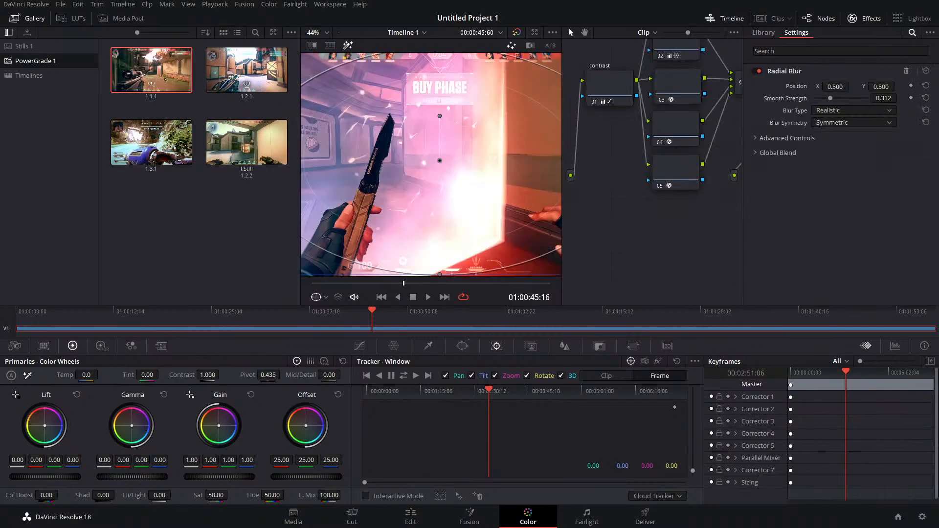
pyautogui.click(36, 20)
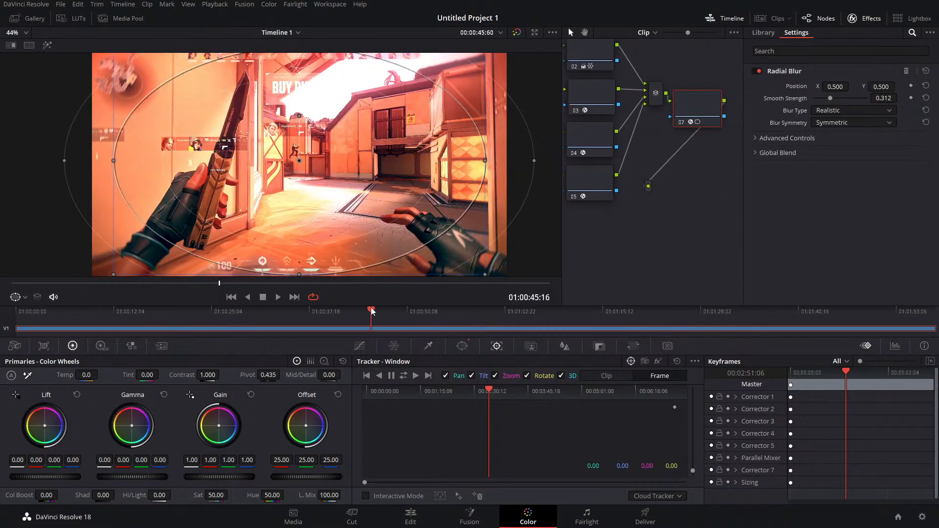
# Step: Review the applied grade at several points of the clip, ending at 01:00:46:05, and display the Magic Mask controls
pyautogui.moveTo(410, 307); pyautogui.dragTo(387, 320)
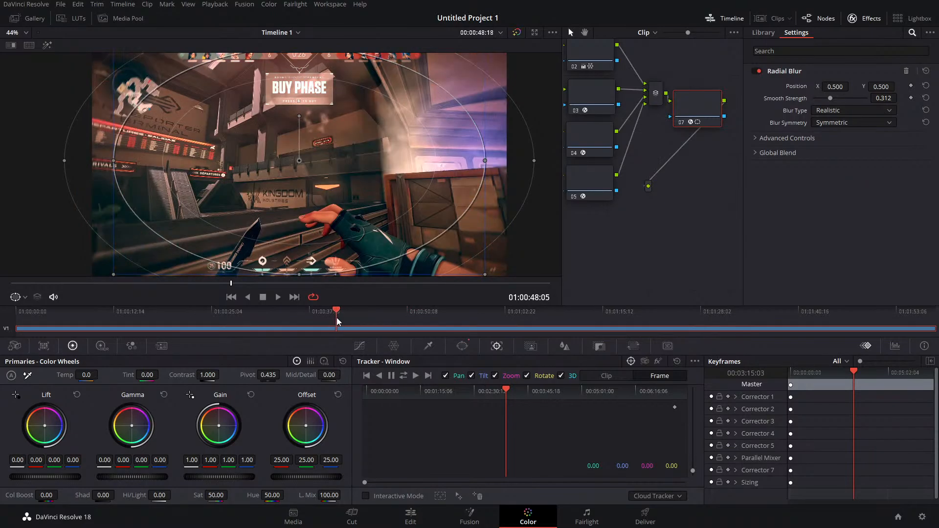
pyautogui.moveTo(338, 319); pyautogui.dragTo(292, 321)
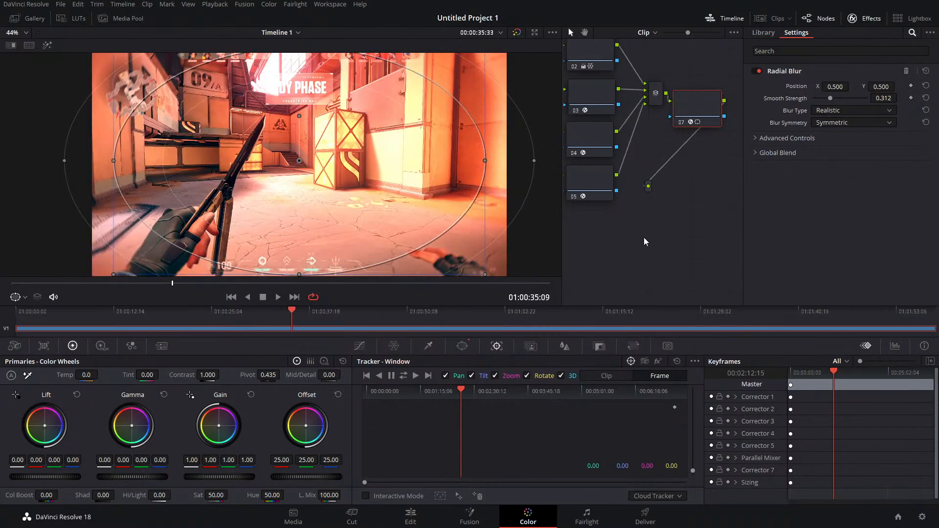
pyautogui.click(529, 347)
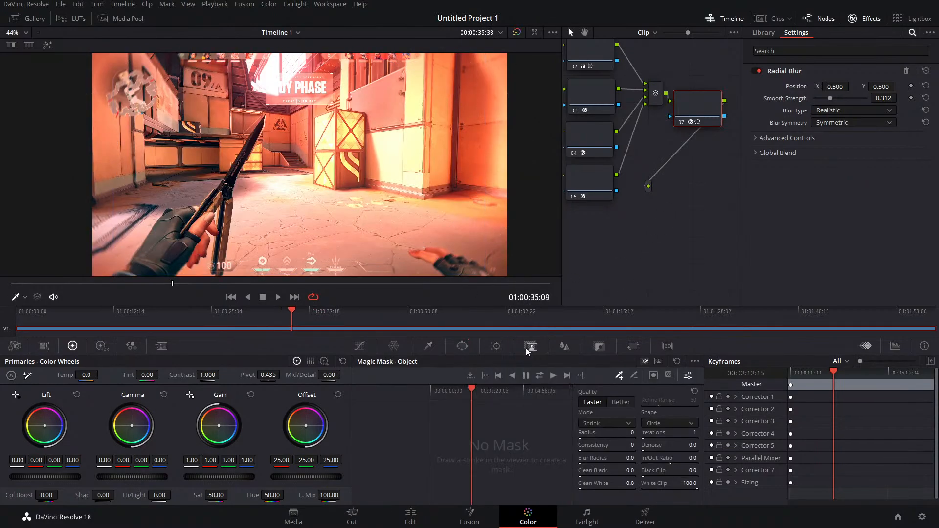
pyautogui.moveTo(297, 313); pyautogui.dragTo(377, 310)
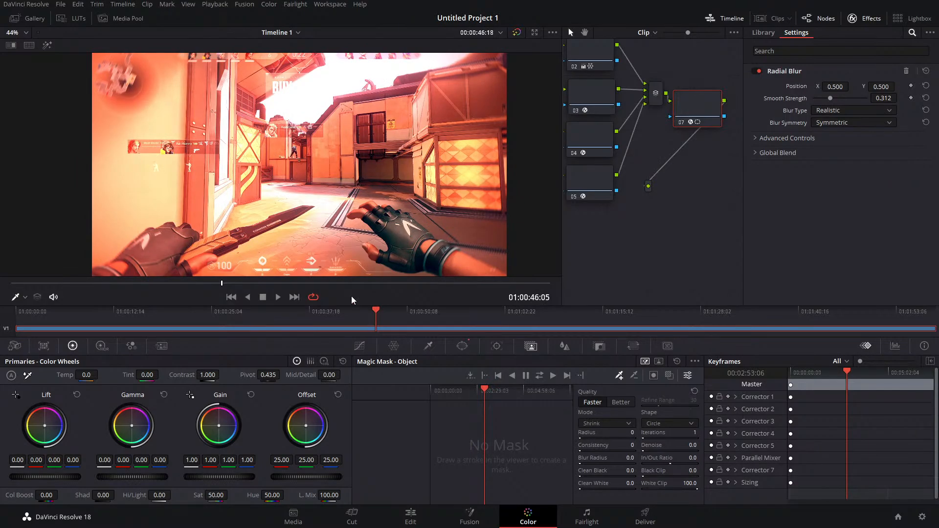
# Step: Hide the effects list and replace the grade with PowerGrade still 1.2.1, then with still 1.2.2 (I.Still)
pyautogui.click(862, 20)
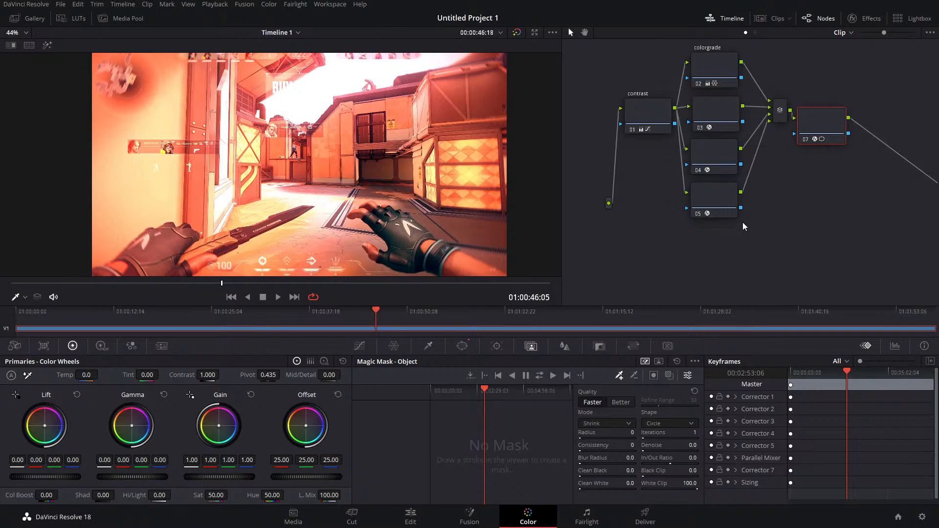
pyautogui.click(28, 18)
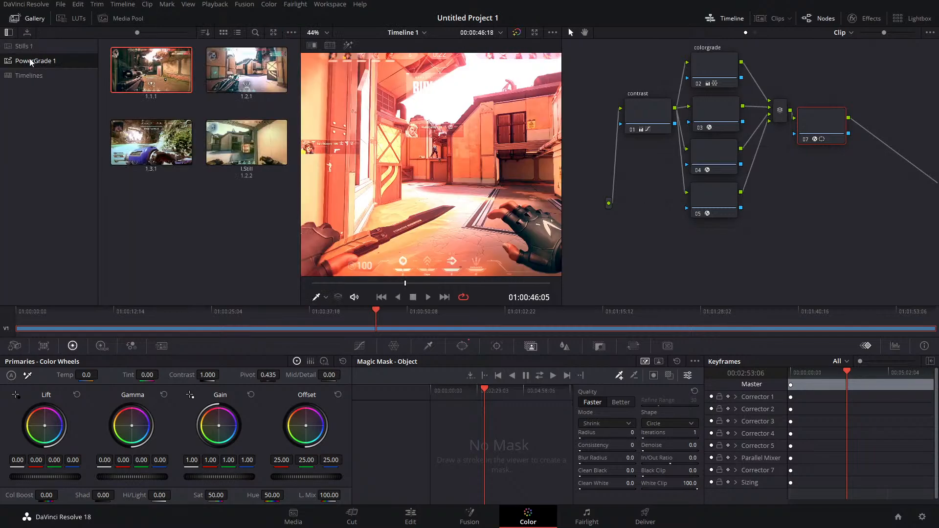
pyautogui.doubleClick(237, 82)
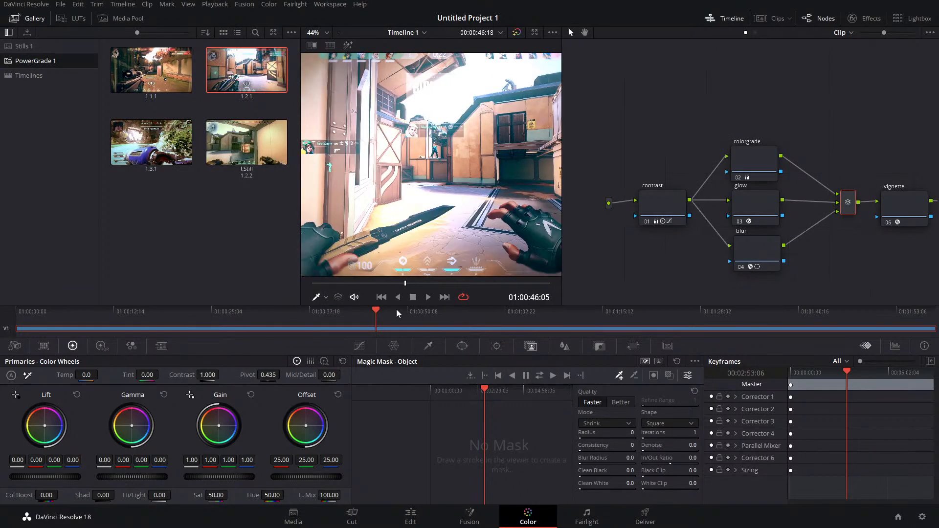
pyautogui.doubleClick(227, 143)
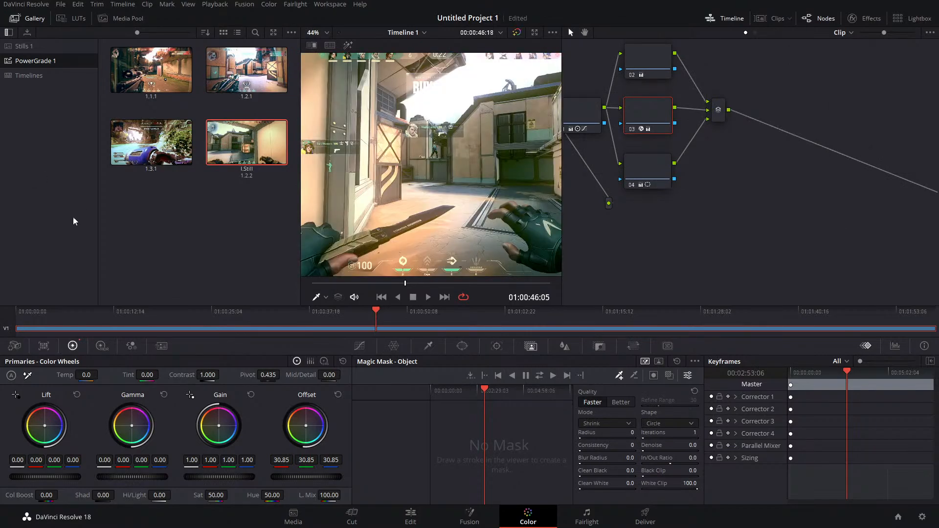
# Step: Try PowerGrade still 1.3.1 on the clip, replace it with still 1.1.1, and view the full frame at 01:00:46:01 with the Gallery hidden
pyautogui.doubleClick(176, 125)
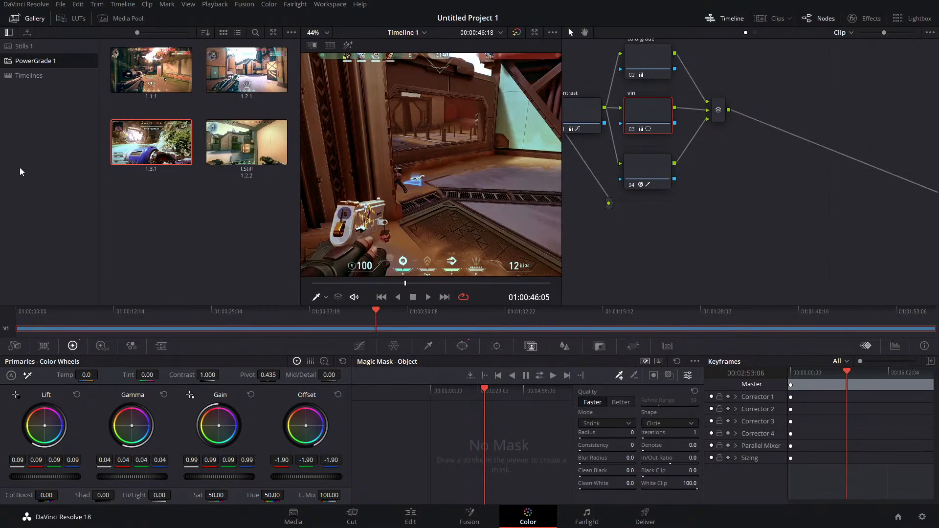
pyautogui.doubleClick(146, 73)
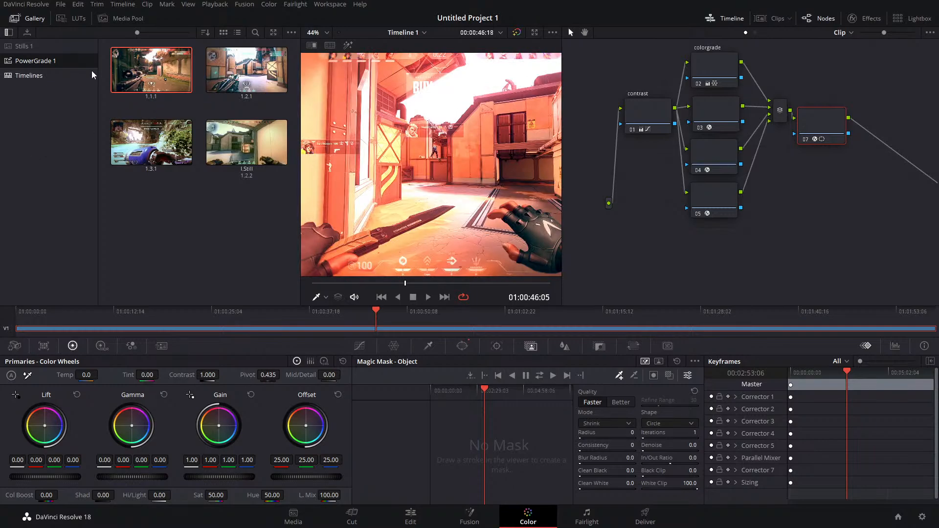
pyautogui.click(42, 18)
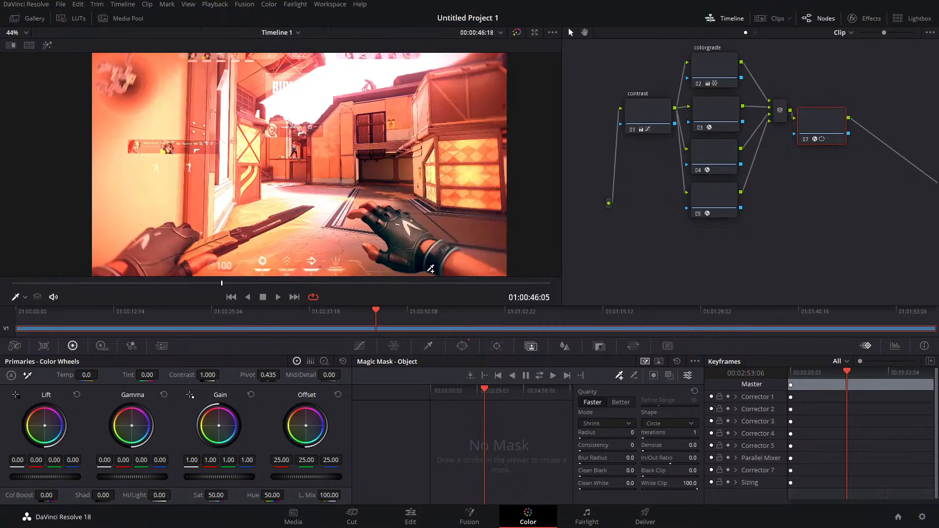
pyautogui.moveTo(377, 315)
pyautogui.mouseDown()
pyautogui.moveTo(355, 327)
pyautogui.moveTo(375, 327)
pyautogui.mouseUp()
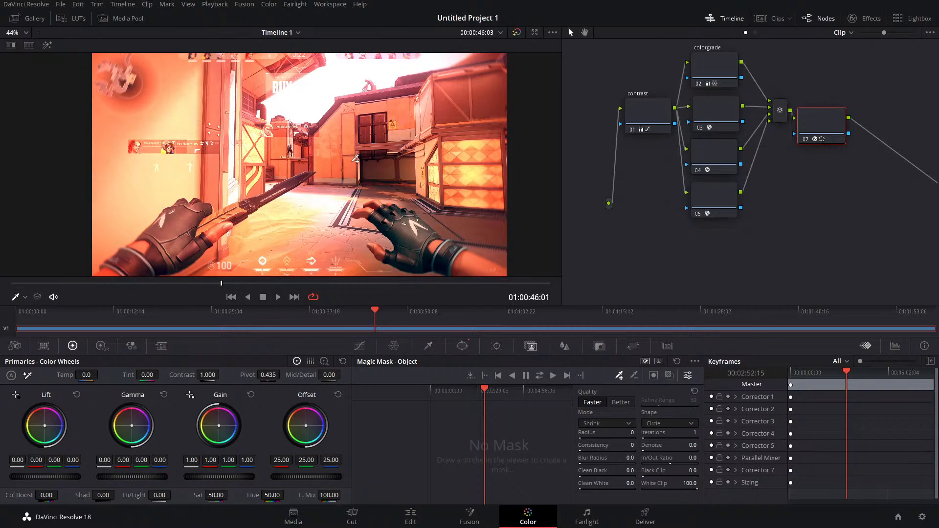
# Step: Compare the picture with nodes 04 and 03 each bypassed and re-enabled, ending with node 03 selected
pyautogui.click(706, 160)
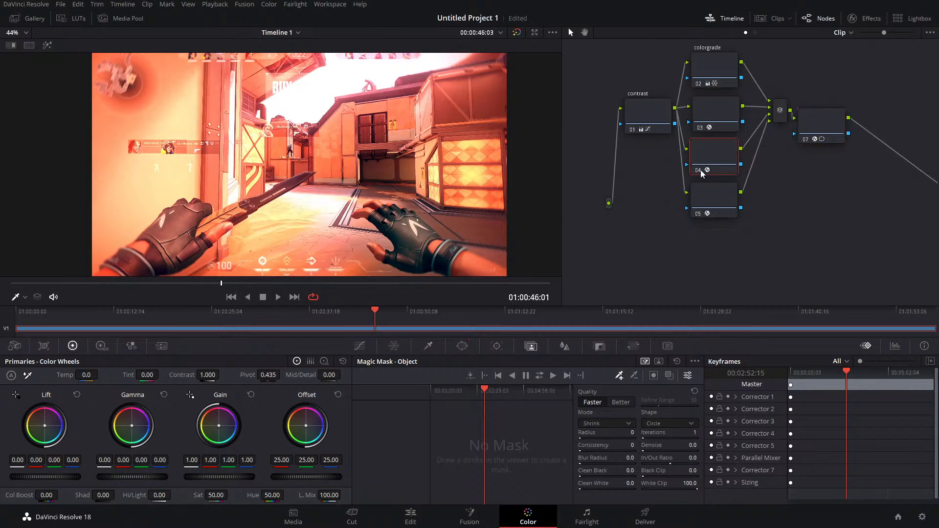
pyautogui.hotkey('ctrl', 'd')
pyautogui.hotkey('ctrl', 'd')
pyautogui.click(699, 128)
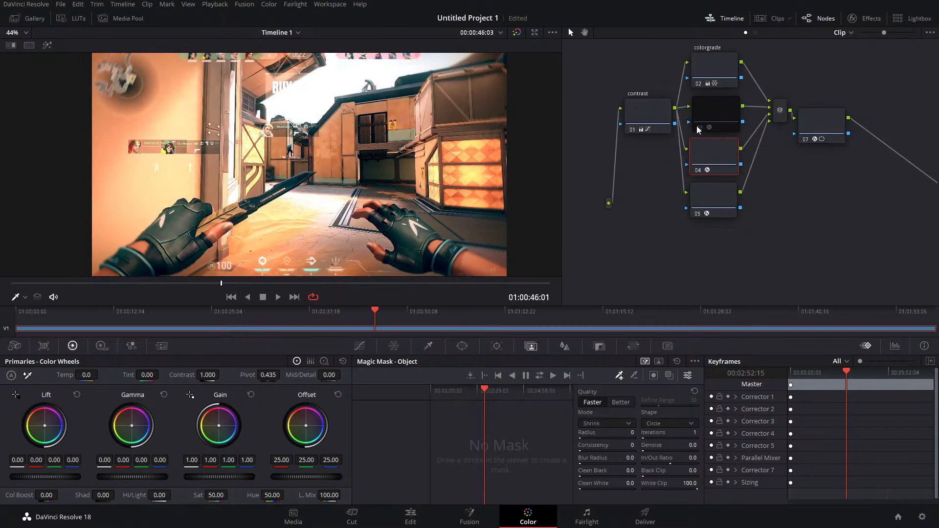
pyautogui.click(699, 128)
pyautogui.click(698, 129)
pyautogui.click(699, 128)
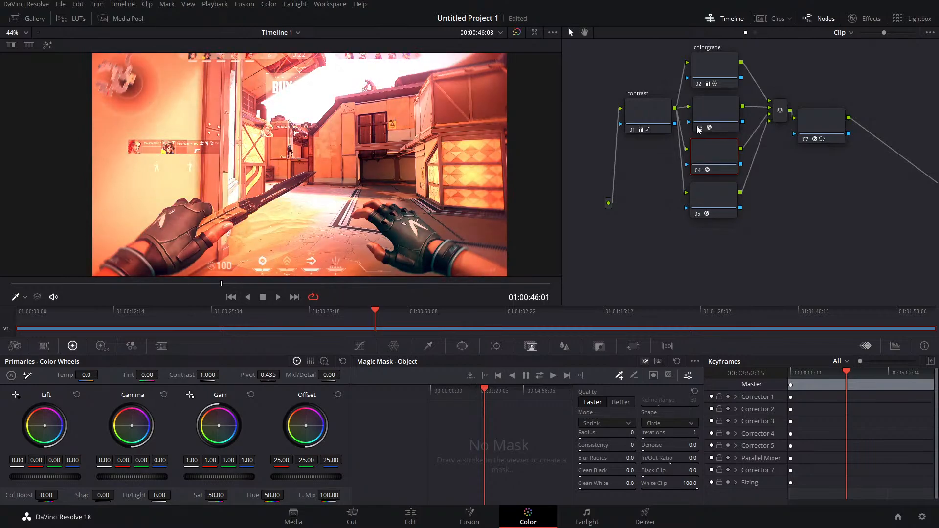
pyautogui.click(713, 117)
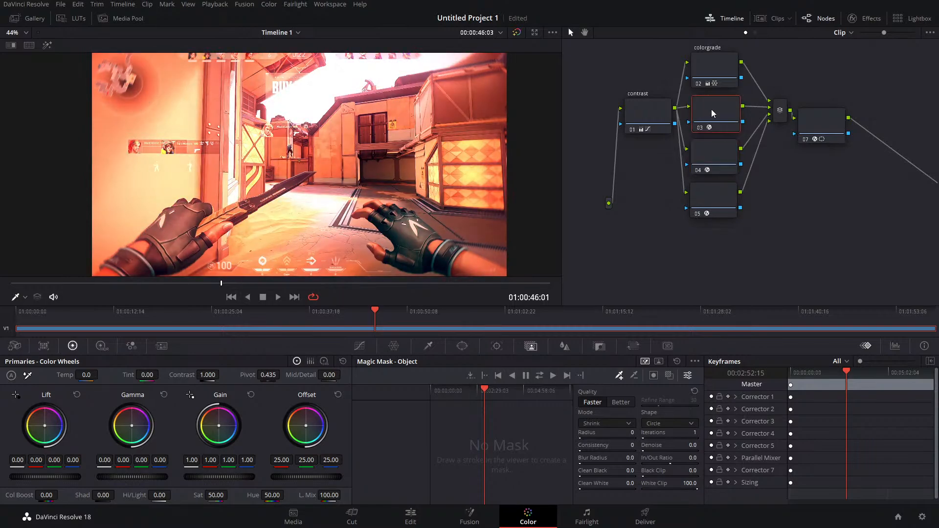
# Step: Set node 03's Glow saturation to 1.487 and shine threshold to 0.899, and check the grade at other frames up to 01:00:53:12
pyautogui.click(865, 18)
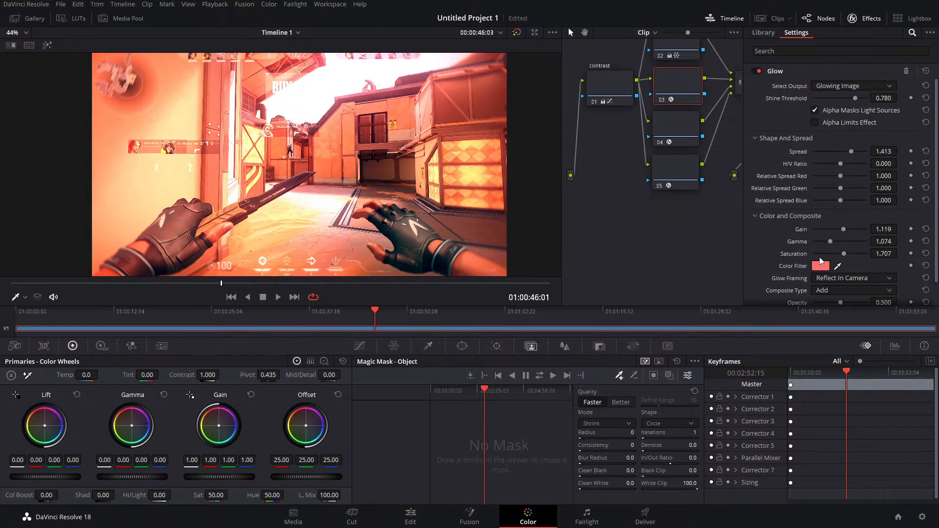
pyautogui.moveTo(844, 253)
pyautogui.mouseDown()
pyautogui.moveTo(829, 255)
pyautogui.moveTo(844, 254)
pyautogui.mouseUp()
pyautogui.hotkey('ctrl', 'z')
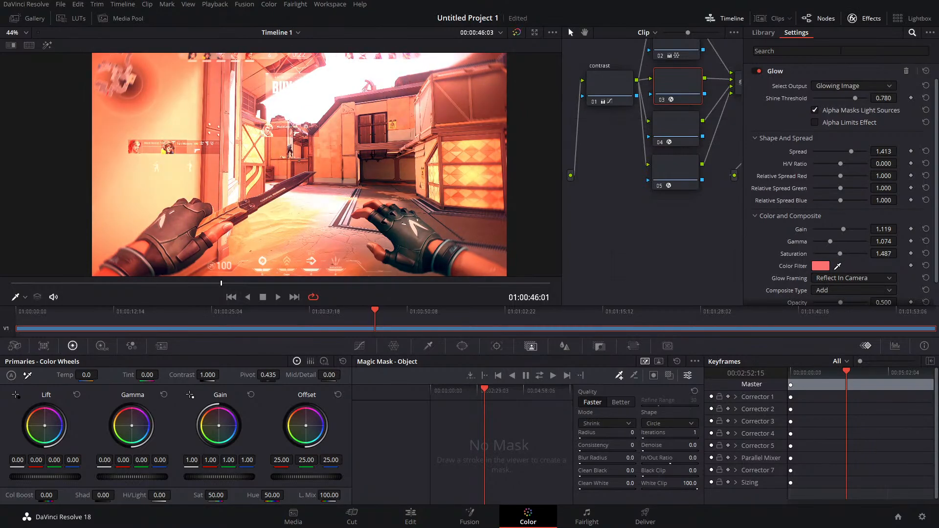
pyautogui.moveTo(853, 99)
pyautogui.mouseDown()
pyautogui.moveTo(845, 99)
pyautogui.moveTo(860, 100)
pyautogui.mouseUp()
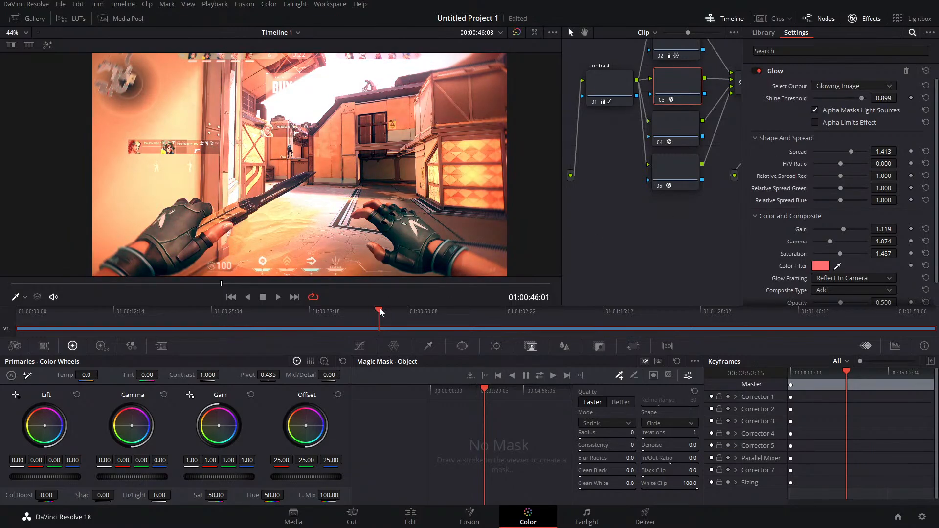
pyautogui.moveTo(380, 308); pyautogui.dragTo(347, 314)
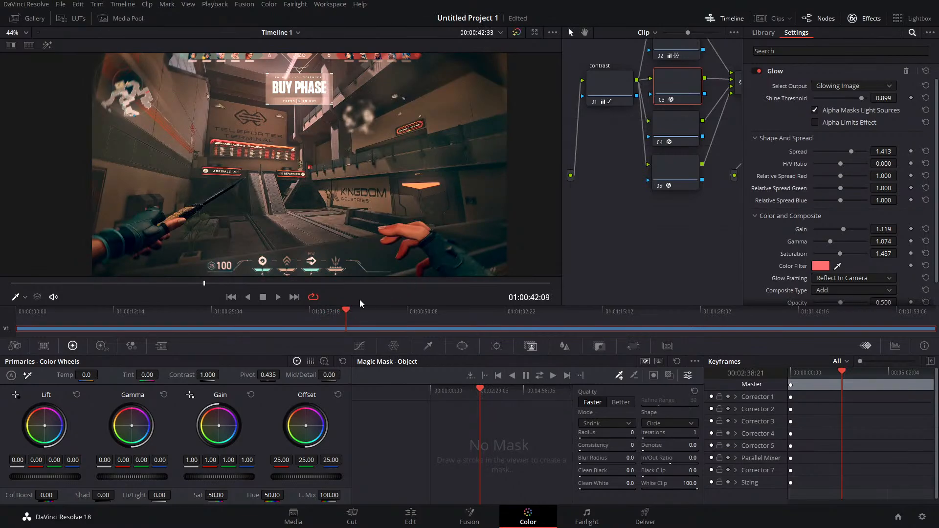
pyautogui.moveTo(345, 312); pyautogui.dragTo(431, 313)
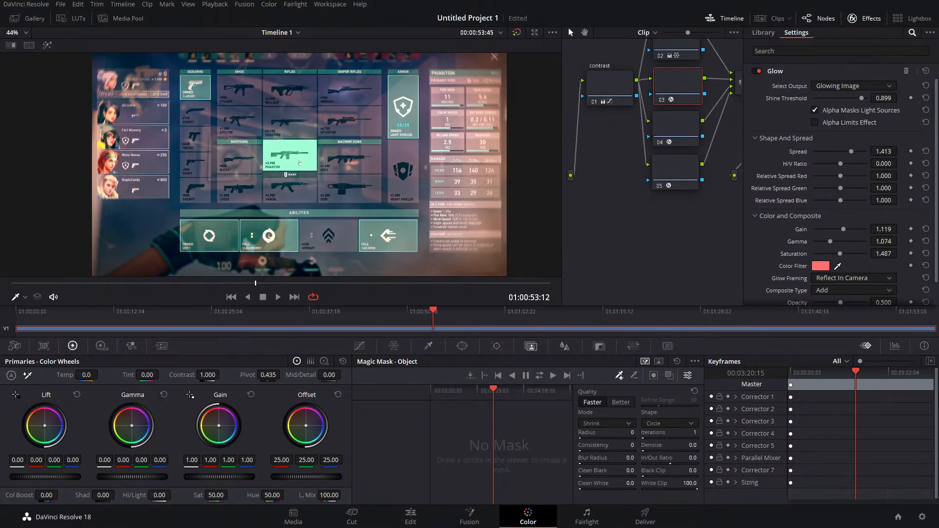
# Step: Switch to Discord to look at the color grade files in the free-color-grading channel, and return to DaVinci Resolve
pyautogui.hotkey('alt', 'Tab')
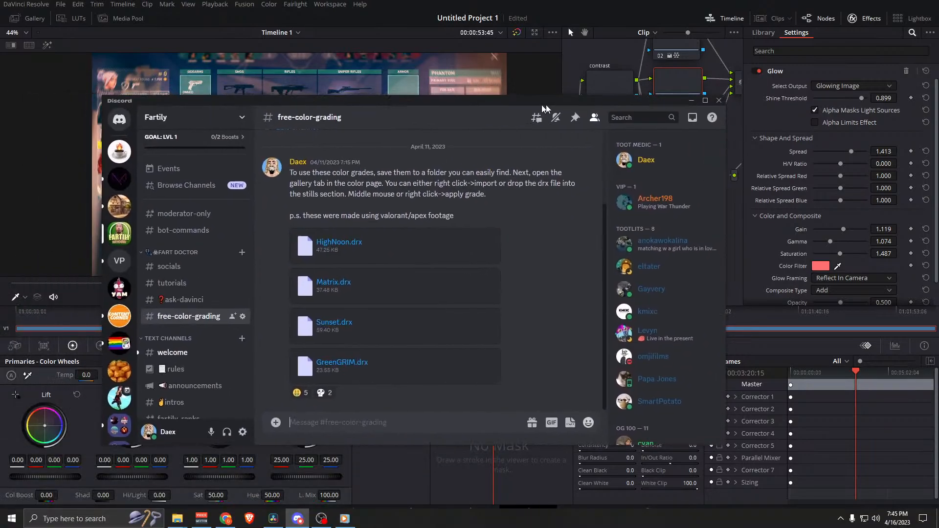
pyautogui.click(751, 105)
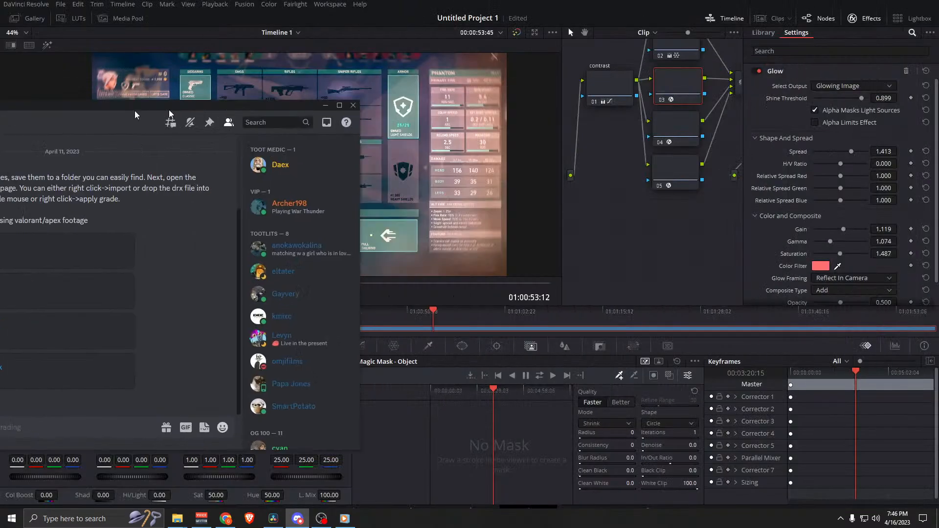
pyautogui.click(904, 5)
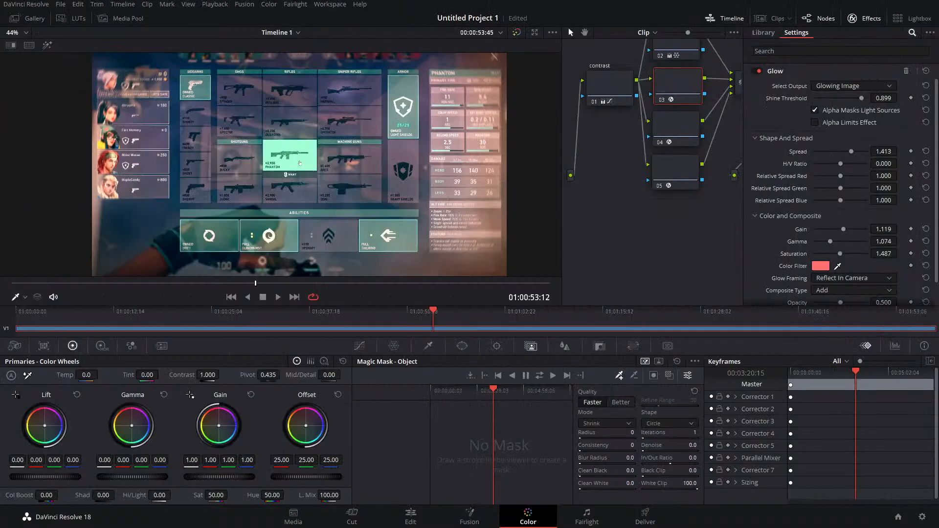
# Step: Display the Gallery's Stills 1 album and look at its import dialog for still files, closing it without importing
pyautogui.click(49, 20)
pyautogui.rightClick(196, 222)
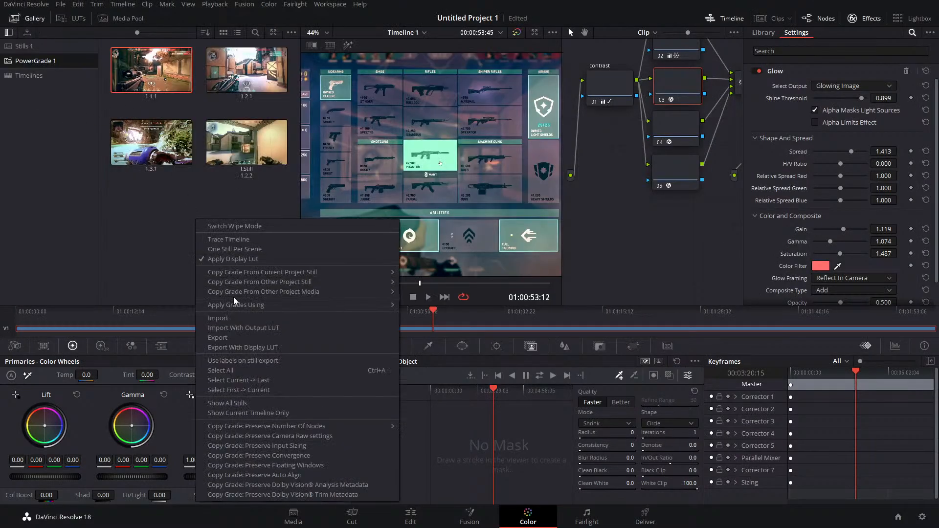
pyautogui.click(34, 19)
pyautogui.click(34, 19)
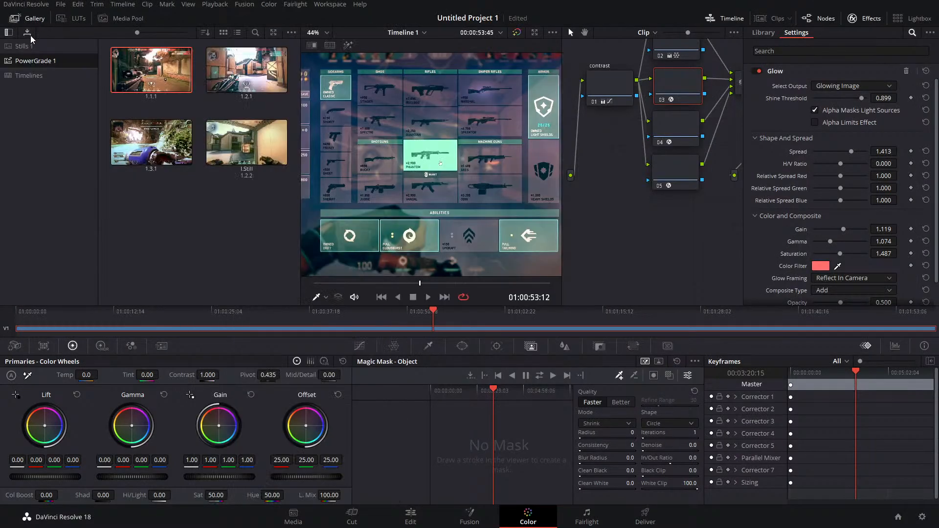
pyautogui.click(7, 33)
pyautogui.click(7, 33)
pyautogui.rightClick(176, 230)
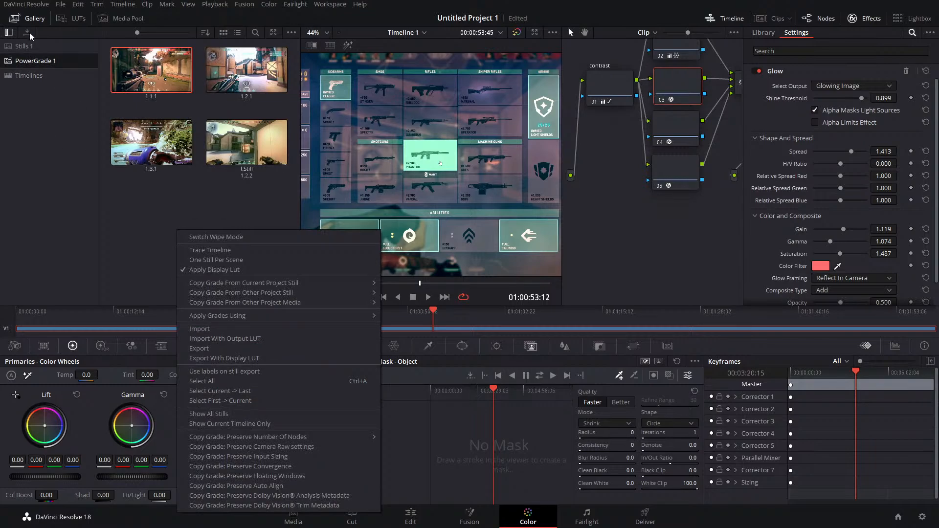
pyautogui.click(25, 46)
pyautogui.rightClick(166, 117)
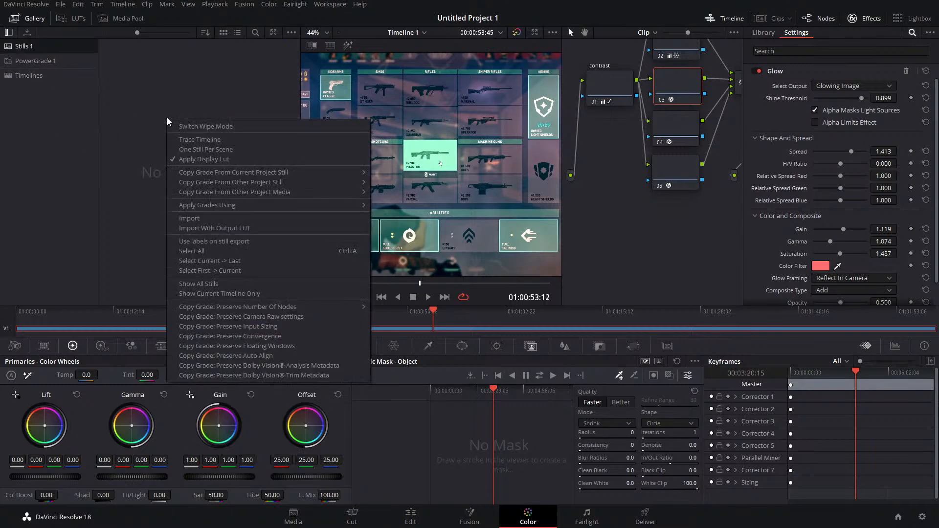
pyautogui.click(210, 218)
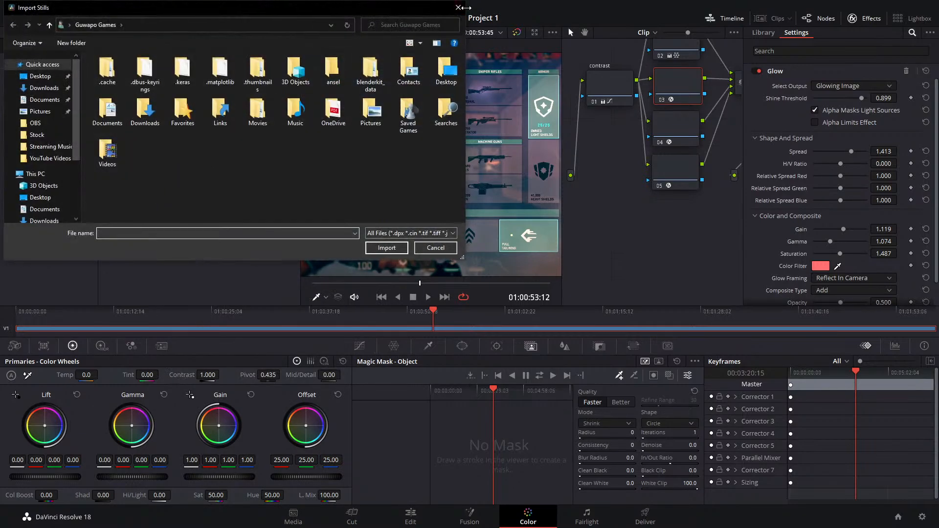
pyautogui.click(458, 7)
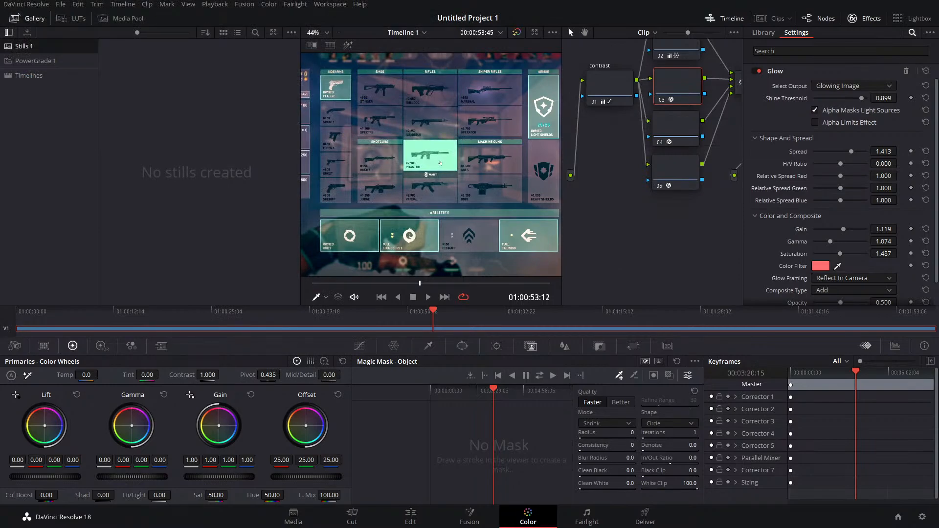
# Step: Switch to the Edit page and move the playhead back frame by frame to 01:00:44:19
pyautogui.click(411, 516)
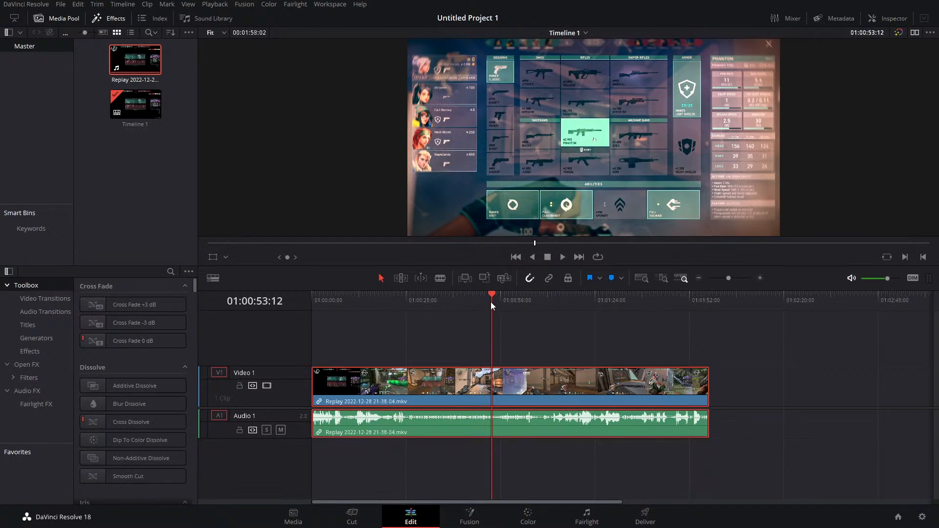
pyautogui.moveTo(494, 293); pyautogui.dragTo(466, 301)
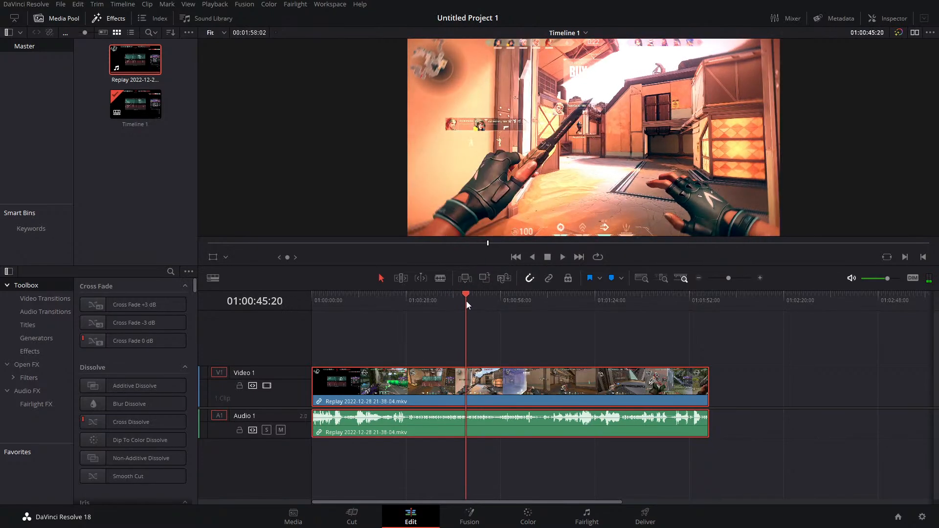
pyautogui.press('Left')
pyautogui.press('Left')
pyautogui.press('Left')
pyautogui.press('Left')
pyautogui.press('Left')
pyautogui.press('Left')
pyautogui.press('Left')
pyautogui.press('Left')
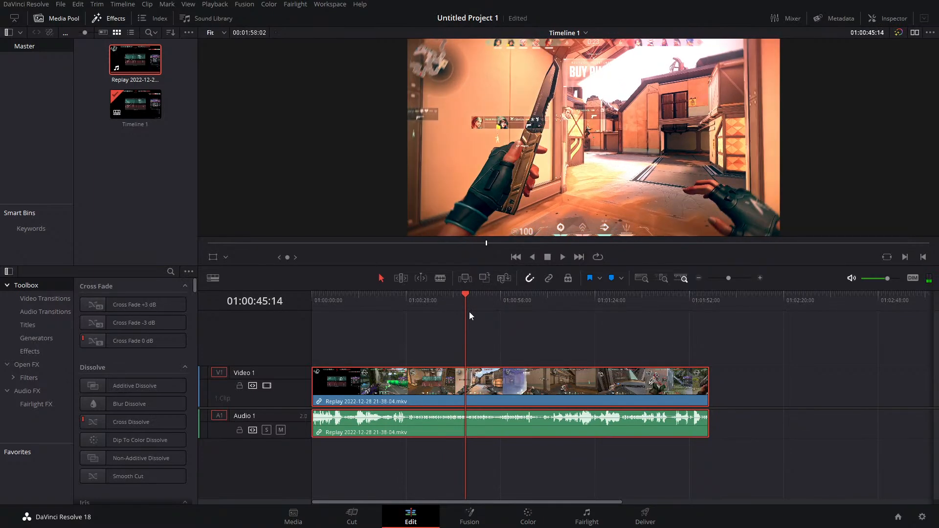
pyautogui.press('Left')
pyautogui.press('Left')
pyautogui.press('Left')
pyautogui.press('Left')
pyautogui.press('Left')
pyautogui.press('Left')
pyautogui.press('Left')
pyautogui.press('Left')
pyautogui.press('Left')
pyautogui.press('Left')
pyautogui.press('Left')
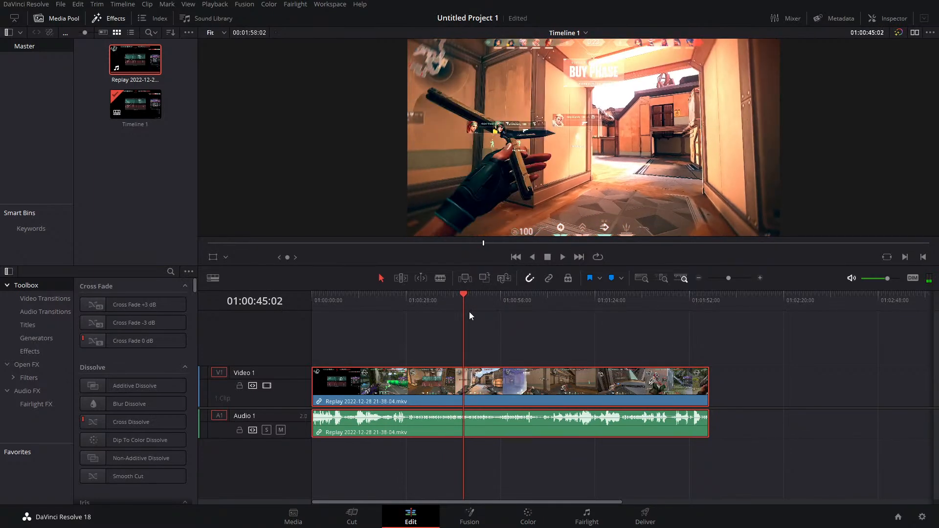
pyautogui.press('Left')
pyautogui.press('Left')
pyautogui.press('Left')
pyautogui.press('Left')
pyautogui.press('Left')
pyautogui.press('Left')
pyautogui.press('Left')
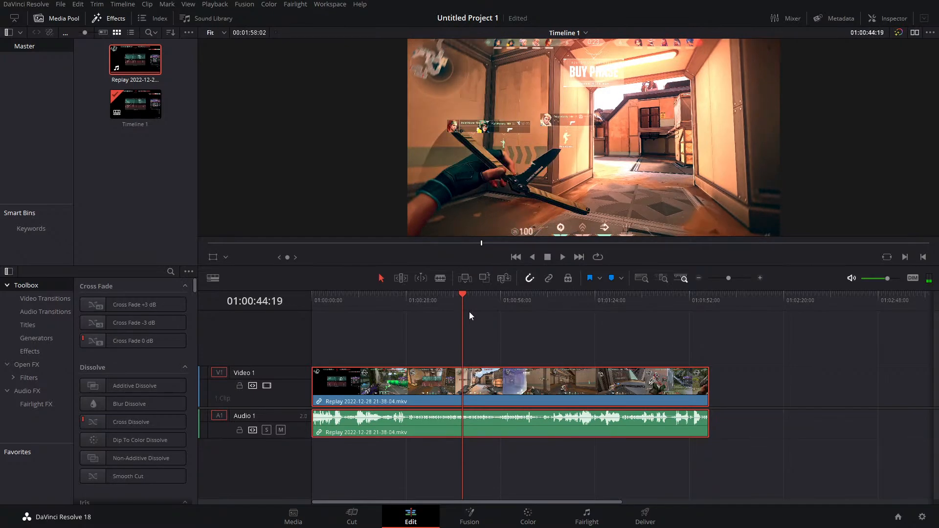
# Step: Split the replay clip at 01:00:44:19, delete the part before the cut, and ripple delete the remaining gap
pyautogui.press('b')
pyautogui.click(462, 387)
pyautogui.press('a')
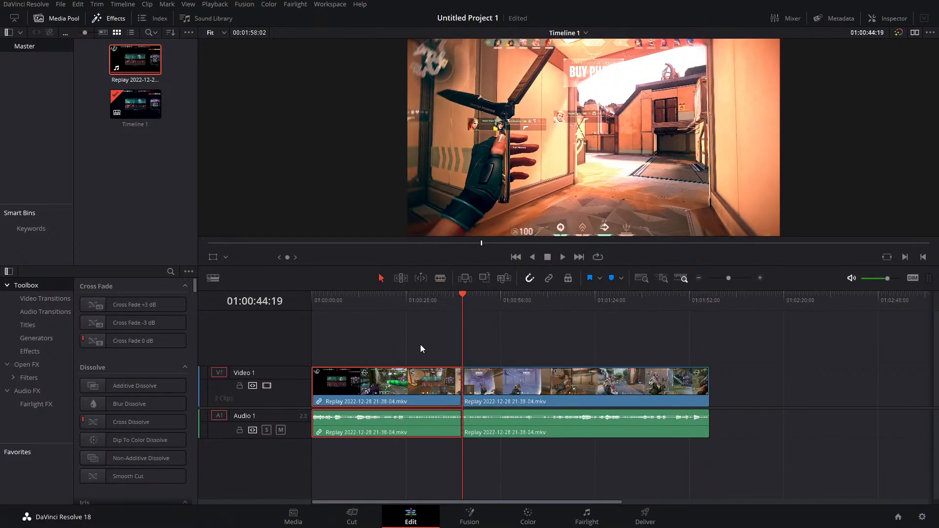
pyautogui.press('BackSpace')
pyautogui.click(400, 398)
pyautogui.rightClick(406, 397)
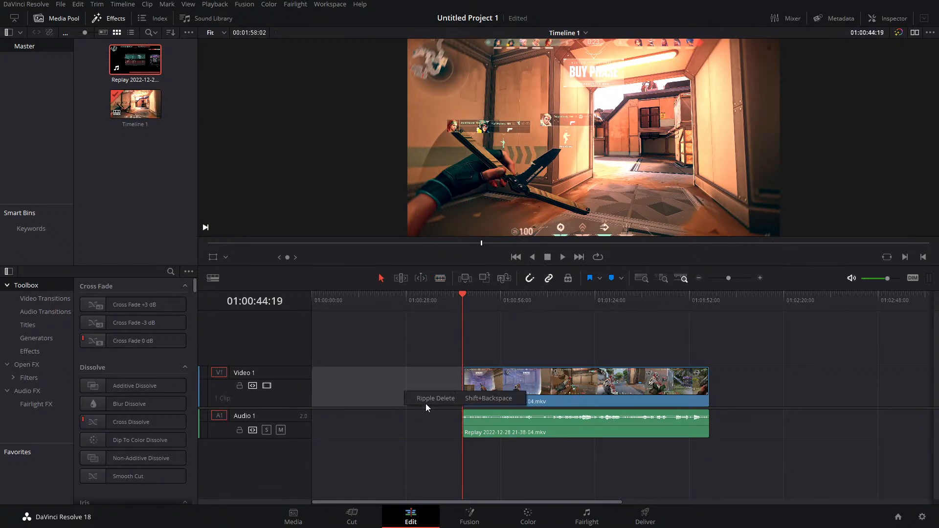
pyautogui.click(426, 400)
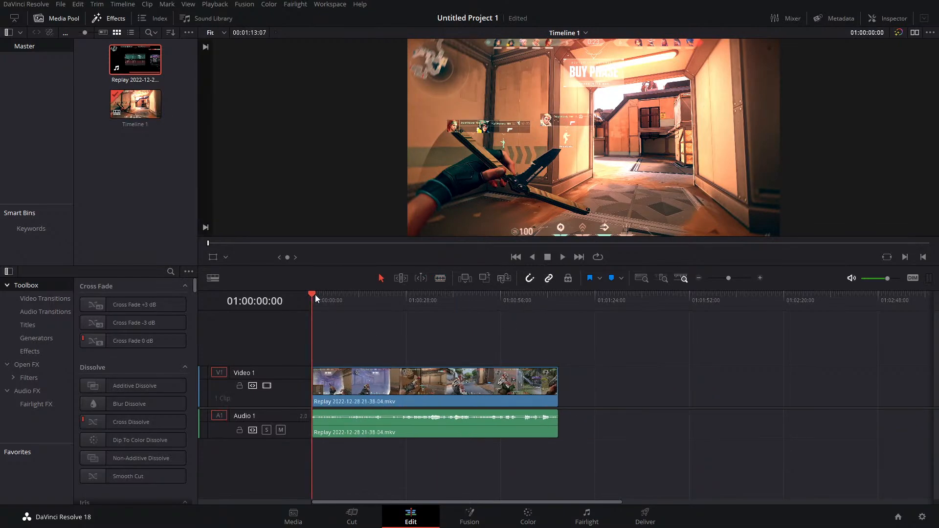
# Step: Cut the clip at 01:00:01:11, delete everything after the cut, and fit the short remainder in the timeline with the playhead at 01:00:00:06
pyautogui.moveTo(315, 294); pyautogui.dragTo(321, 296)
pyautogui.press('Home')
pyautogui.press('space')
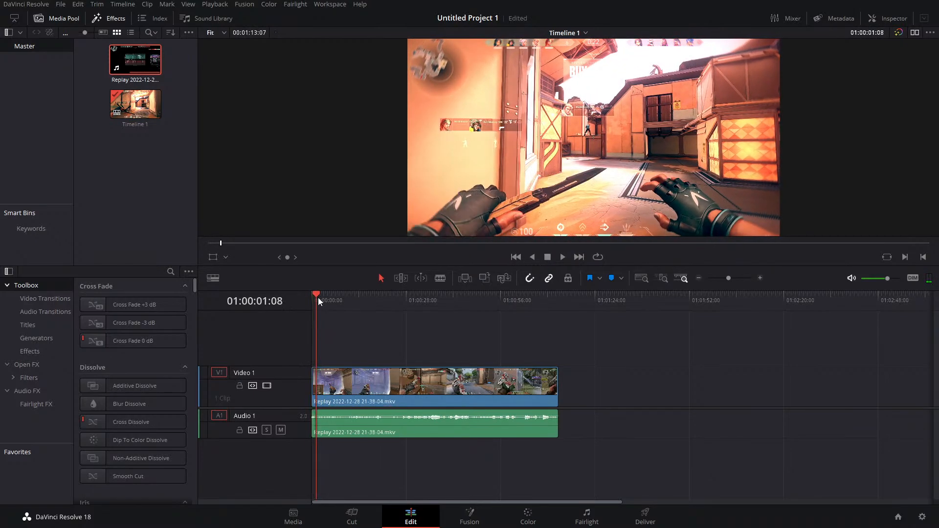
pyautogui.press('b')
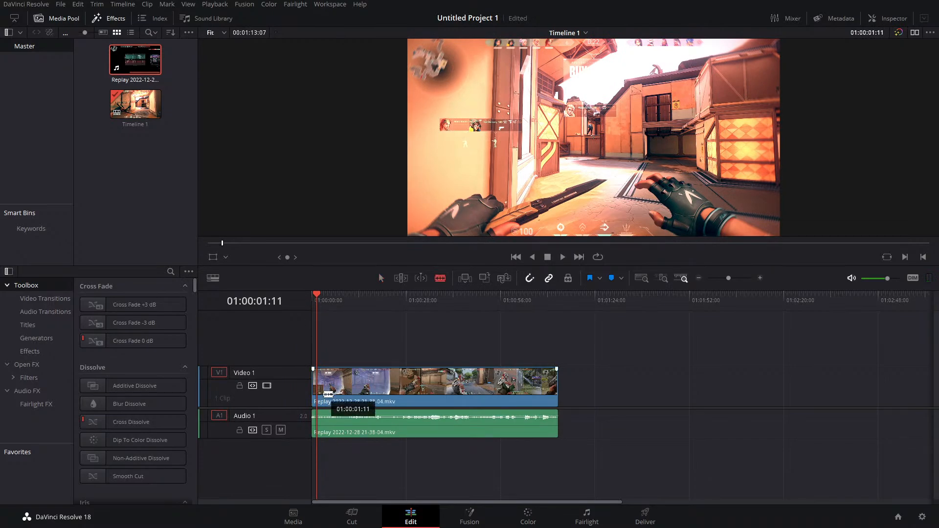
pyautogui.click(328, 391)
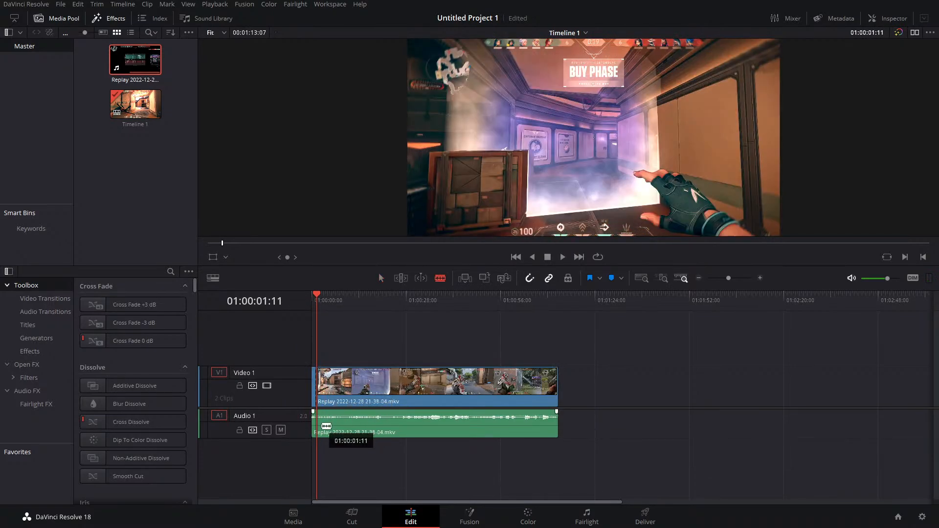
pyautogui.press('a')
pyautogui.click(440, 386)
pyautogui.press('Delete')
pyautogui.click(642, 278)
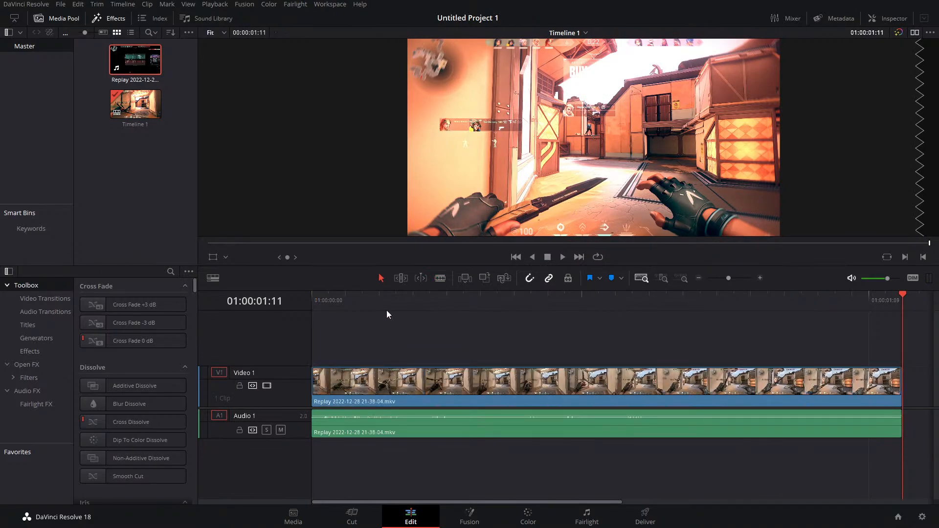
pyautogui.click(413, 298)
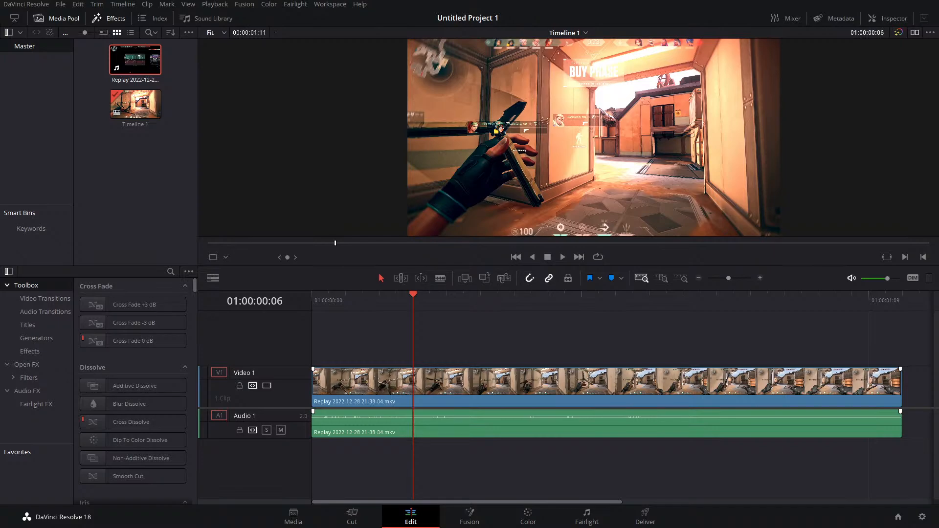
# Step: Import nighsky.jpg into the media pool, and reset all grades and nodes on the replay clip on the Color page
pyautogui.moveTo(108, 136); pyautogui.dragTo(124, 175)
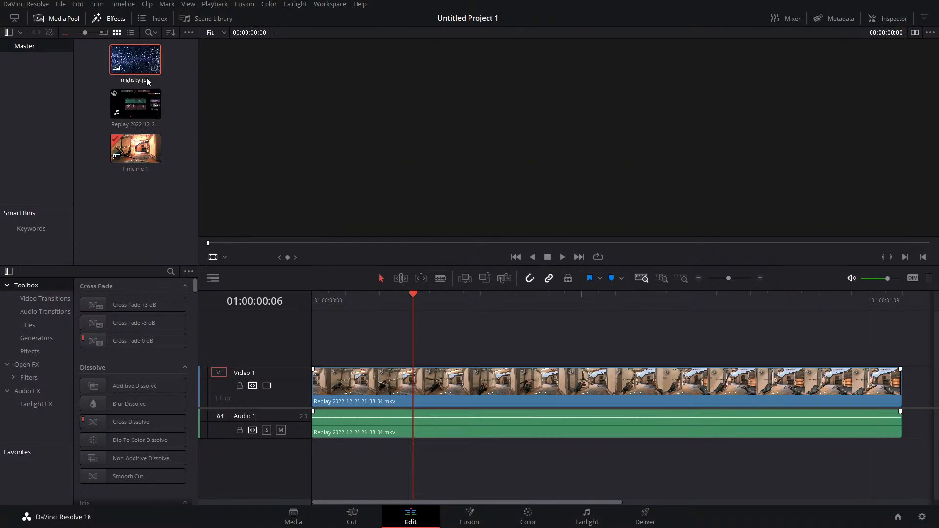
pyautogui.click(531, 517)
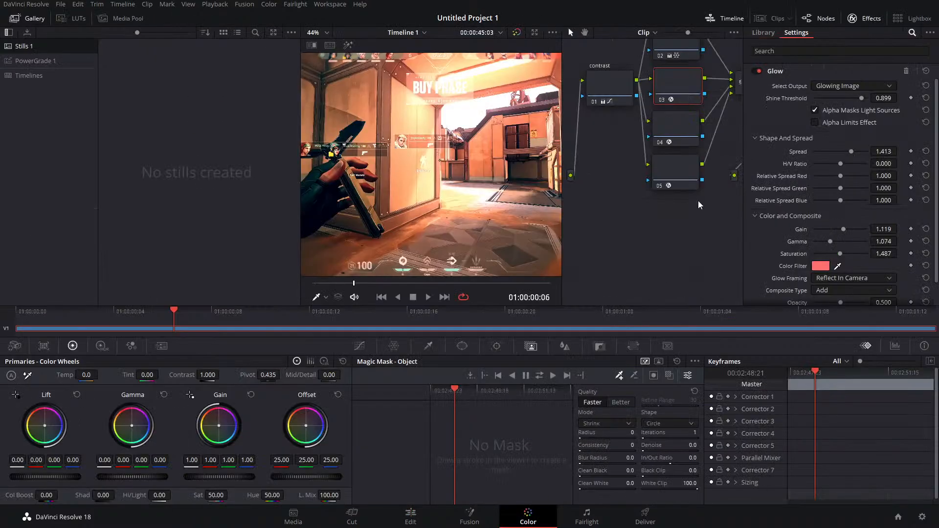
pyautogui.rightClick(667, 223)
pyautogui.click(37, 19)
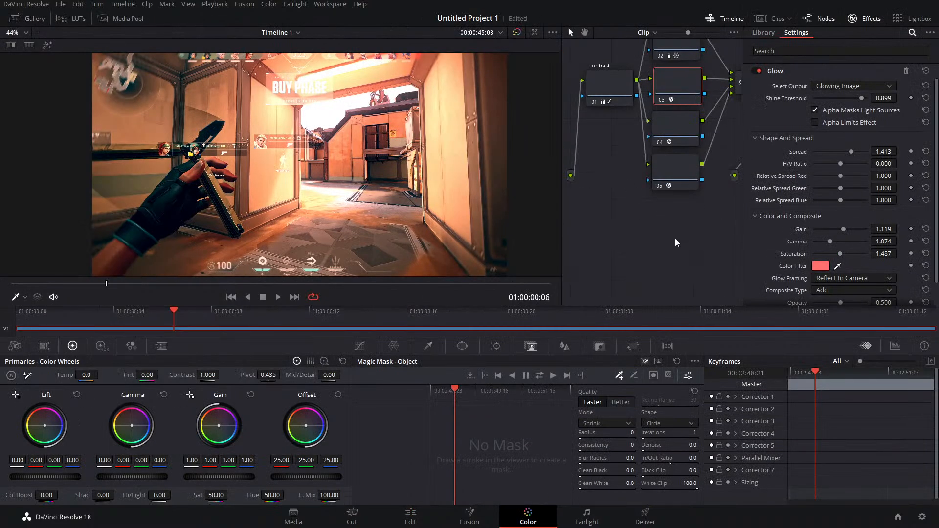
pyautogui.rightClick(675, 239)
pyautogui.click(709, 249)
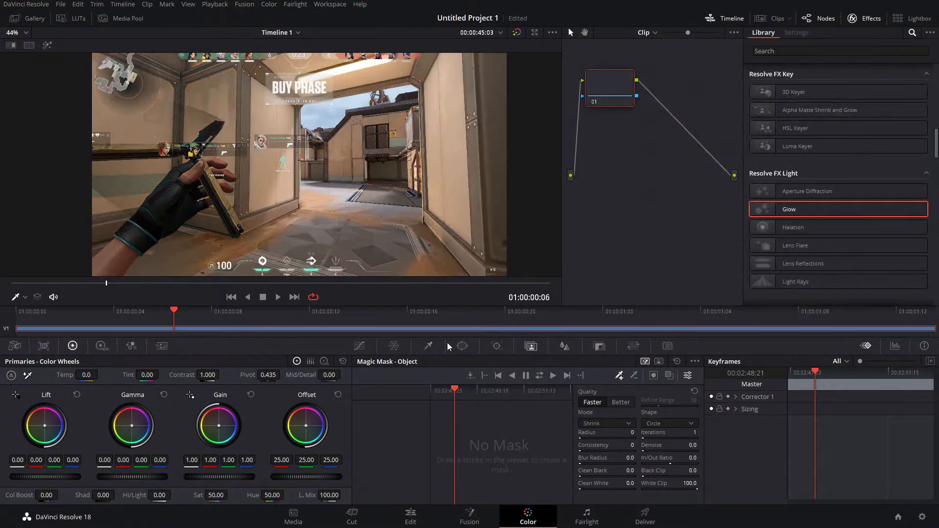
# Step: Sample the blue sky with the HSL Qualifier and highlight the selected area in the viewer
pyautogui.click(429, 346)
pyautogui.click(323, 115)
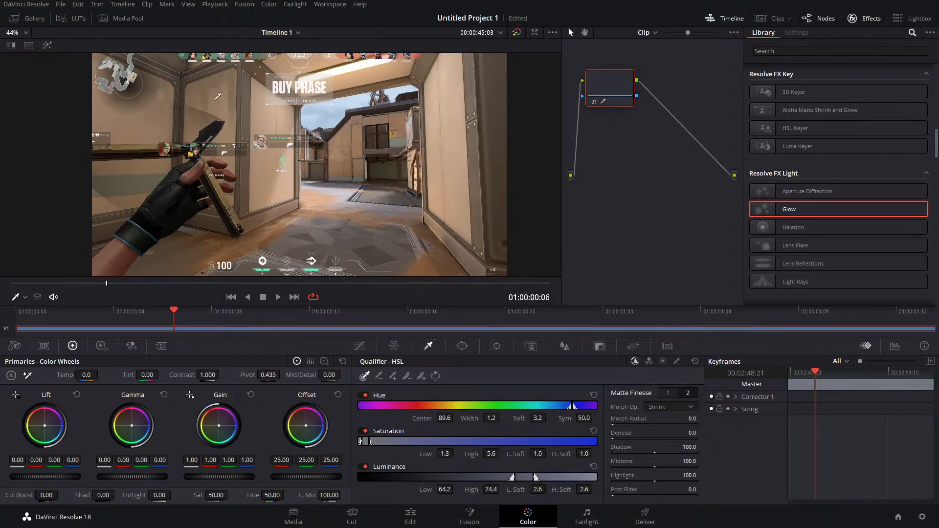
pyautogui.click(48, 45)
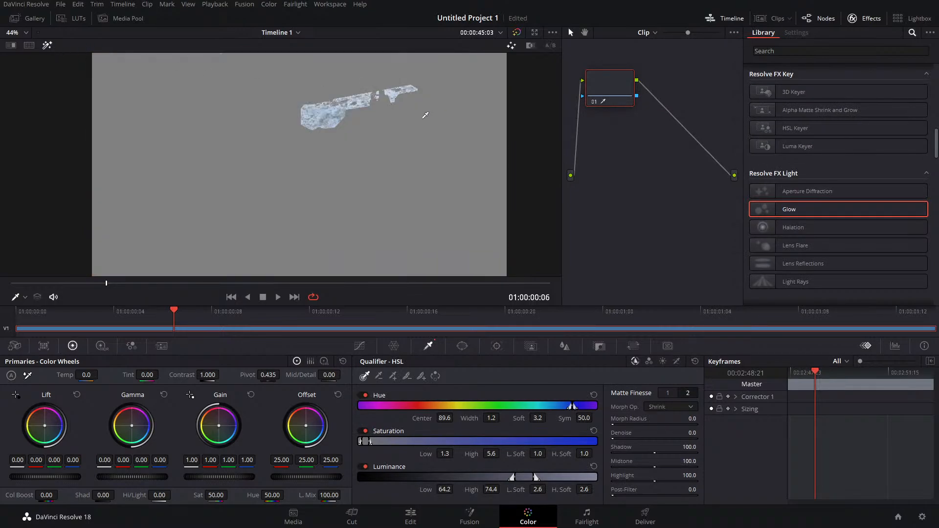
pyautogui.rightClick(609, 91)
pyautogui.rightClick(600, 135)
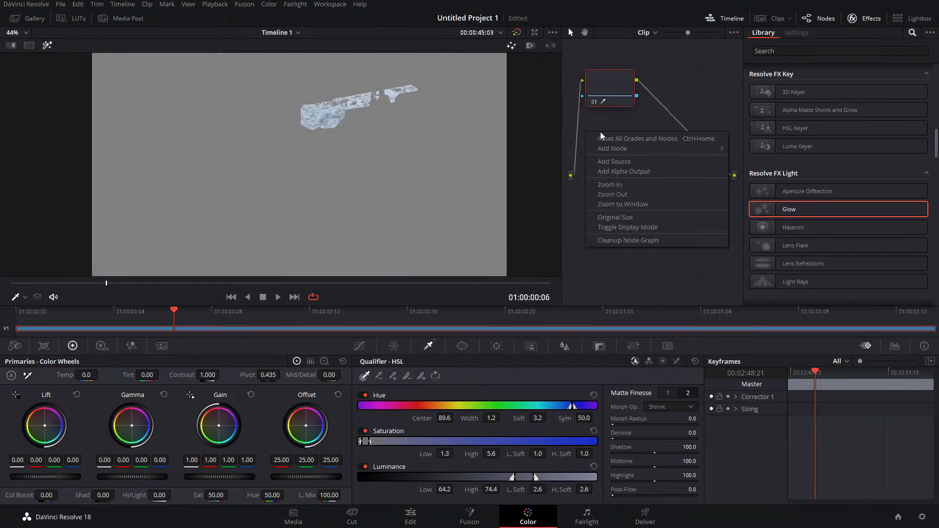
pyautogui.rightClick(620, 127)
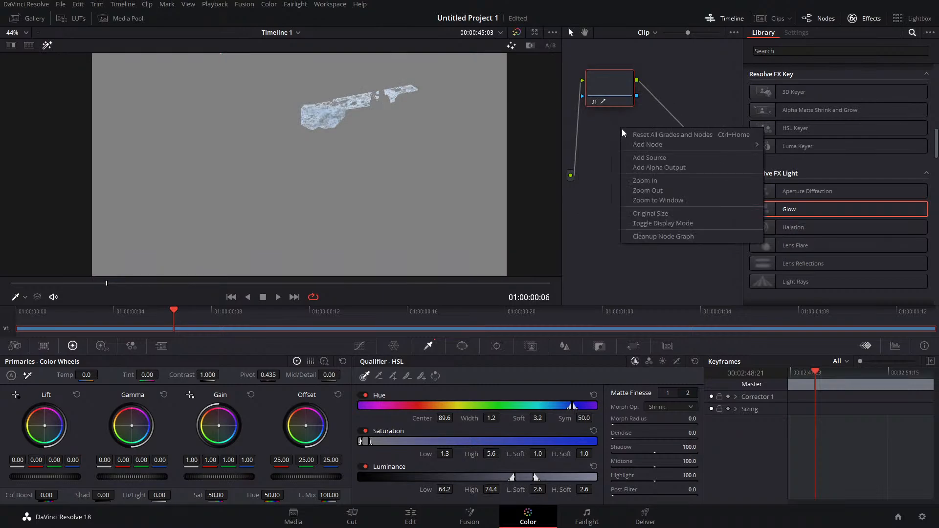
pyautogui.click(674, 224)
pyautogui.rightClick(635, 202)
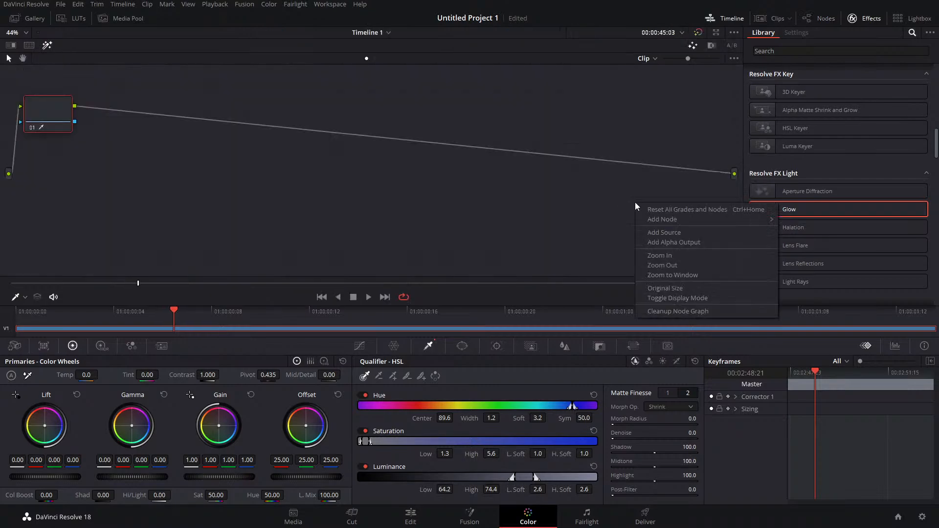
pyautogui.click(685, 297)
pyautogui.rightClick(645, 225)
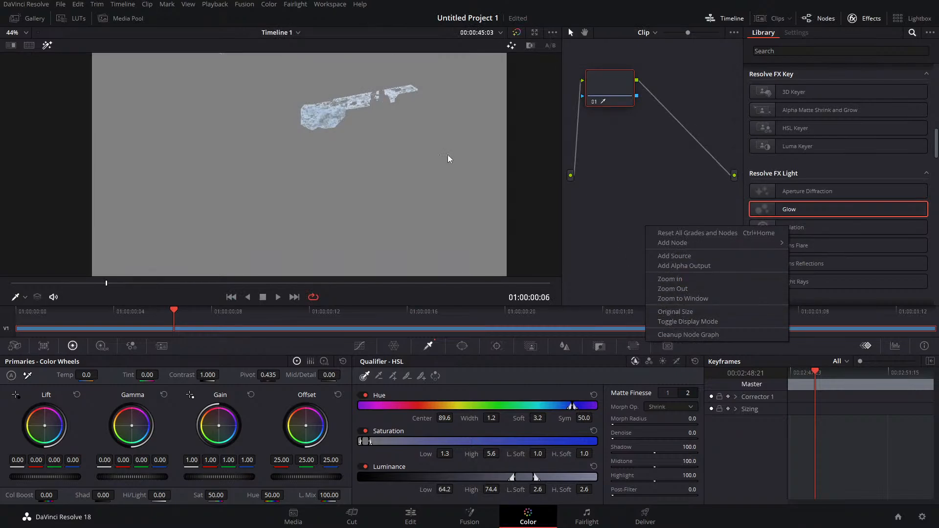
# Step: Resample across the sky with the HSL Qualifier until the key covers the whole sky area cleanly
pyautogui.click(429, 348)
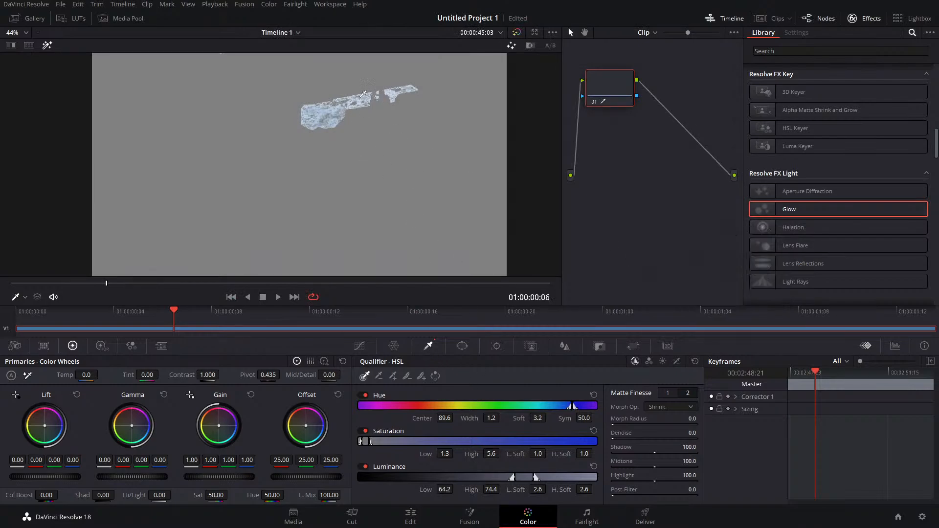
pyautogui.click(329, 111)
pyautogui.moveTo(329, 111); pyautogui.dragTo(336, 100)
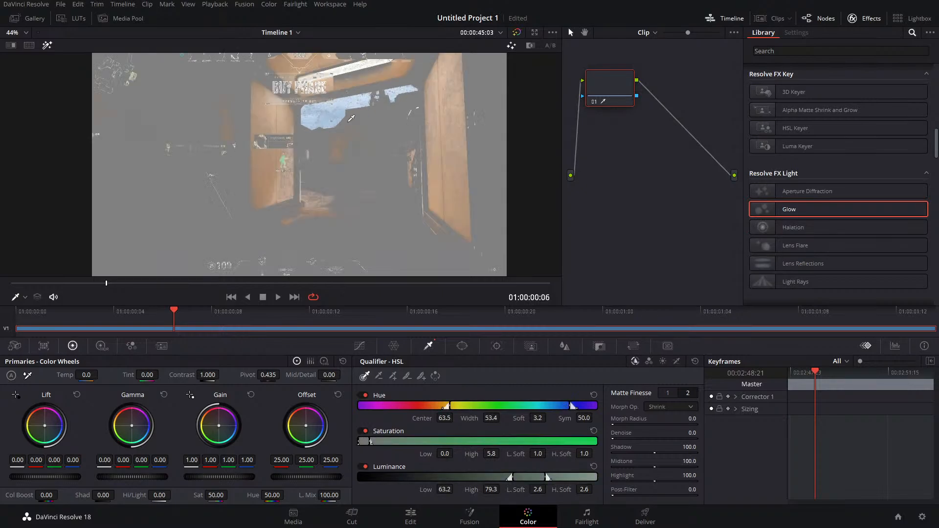
pyautogui.click(341, 121)
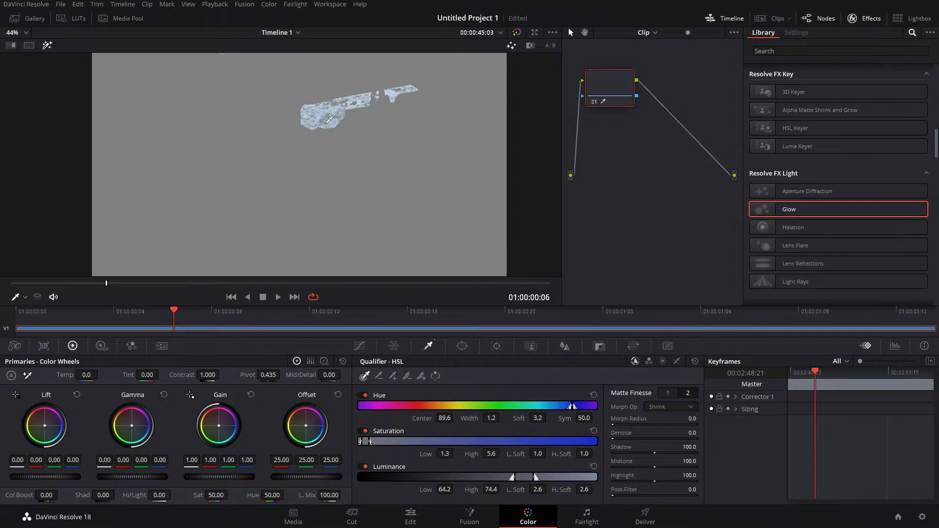
pyautogui.moveTo(326, 119); pyautogui.dragTo(323, 109)
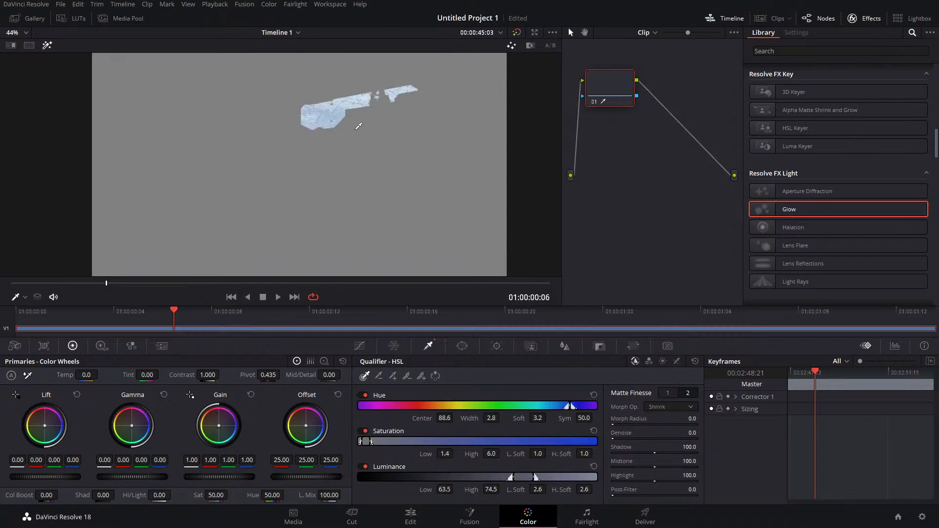
pyautogui.click(334, 120)
pyautogui.moveTo(335, 119)
pyautogui.mouseDown()
pyautogui.moveTo(332, 107)
pyautogui.moveTo(359, 97)
pyautogui.mouseUp()
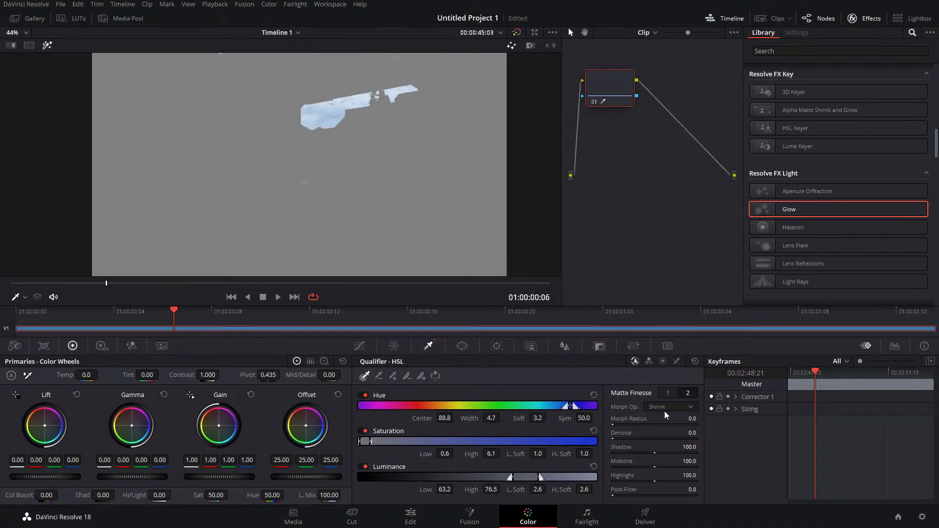
# Step: Set the sky key's Denoise to 8.7 and invert the qualifier selection
pyautogui.moveTo(618, 440); pyautogui.dragTo(622, 439)
pyautogui.click(435, 377)
pyautogui.rightClick(636, 201)
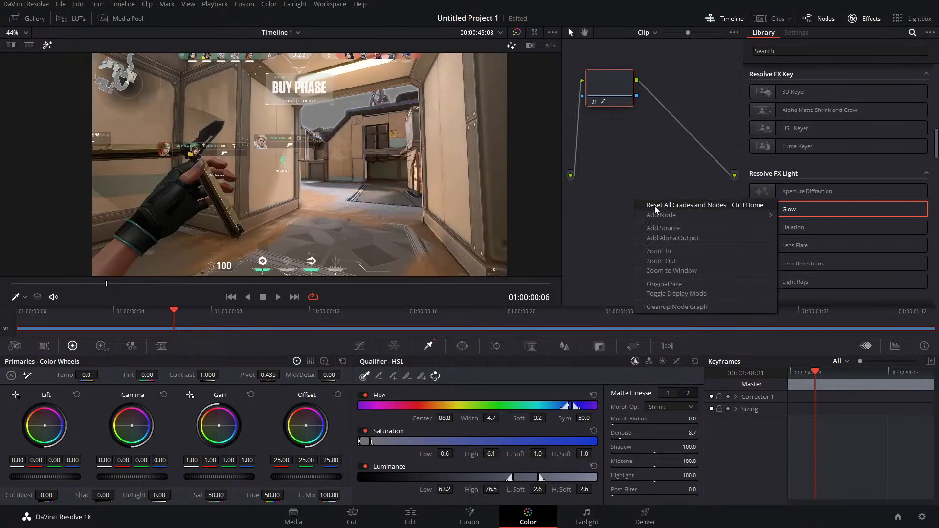
pyautogui.click(690, 307)
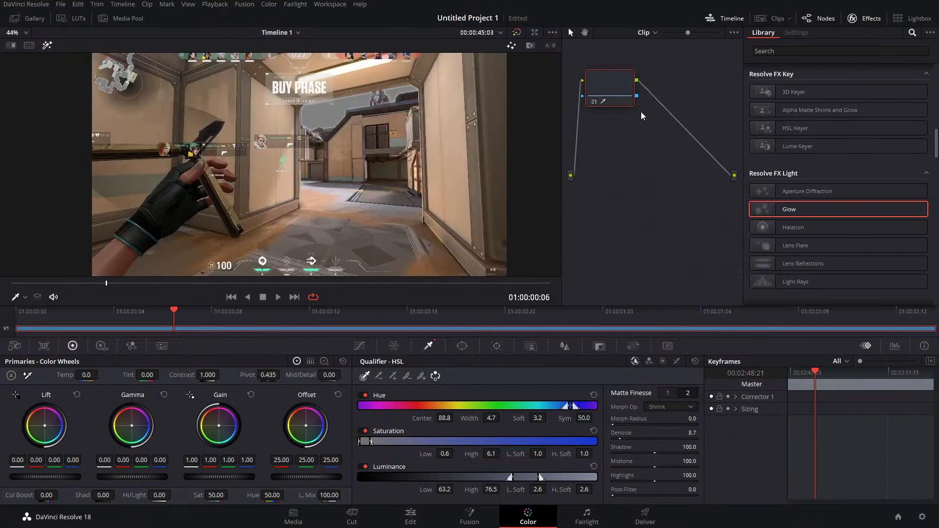
# Step: Add an alpha output to the node graph and connect the key output of node 01 to it
pyautogui.rightClick(668, 210)
pyautogui.click(715, 250)
pyautogui.moveTo(637, 96); pyautogui.dragTo(735, 198)
# Step: Refine the sky key's matte finesse with Clean White at 0.1 and Black Clip at 28.1
pyautogui.moveTo(617, 425); pyautogui.dragTo(629, 424)
pyautogui.moveTo(655, 467); pyautogui.dragTo(654, 482)
pyautogui.click(667, 393)
pyautogui.moveTo(625, 432)
pyautogui.mouseDown()
pyautogui.moveTo(632, 432)
pyautogui.moveTo(624, 432)
pyautogui.mouseUp()
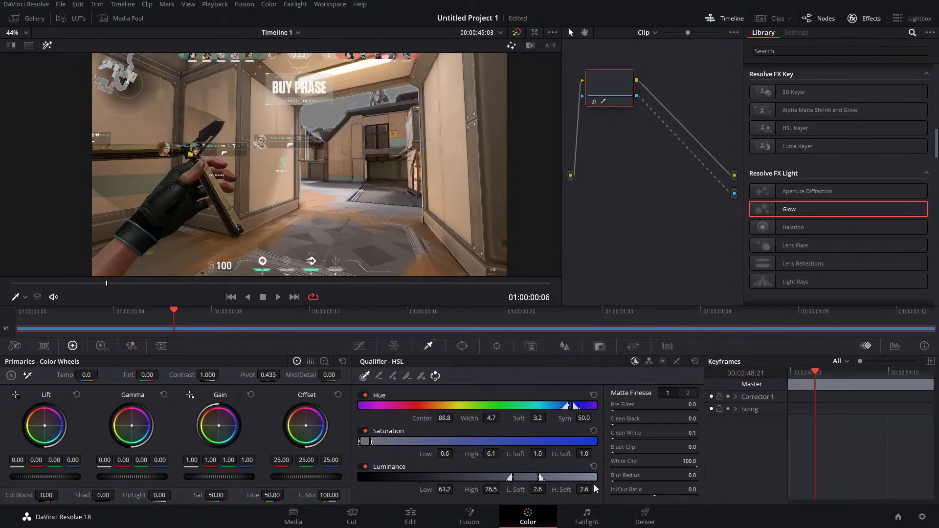
pyautogui.moveTo(615, 453); pyautogui.dragTo(620, 453)
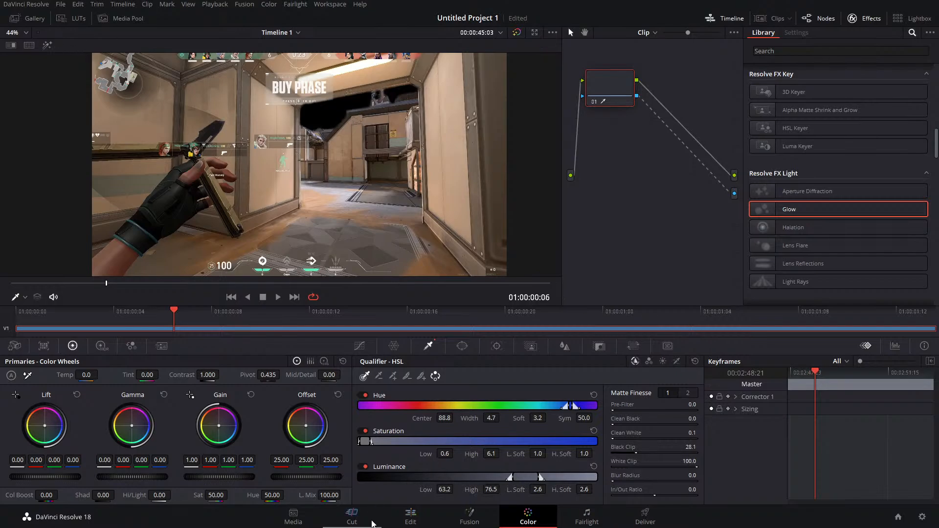
# Step: On the Edit page, move the replay video to Video 2 and place nighsky.jpg beneath it on Video 1
pyautogui.click(430, 519)
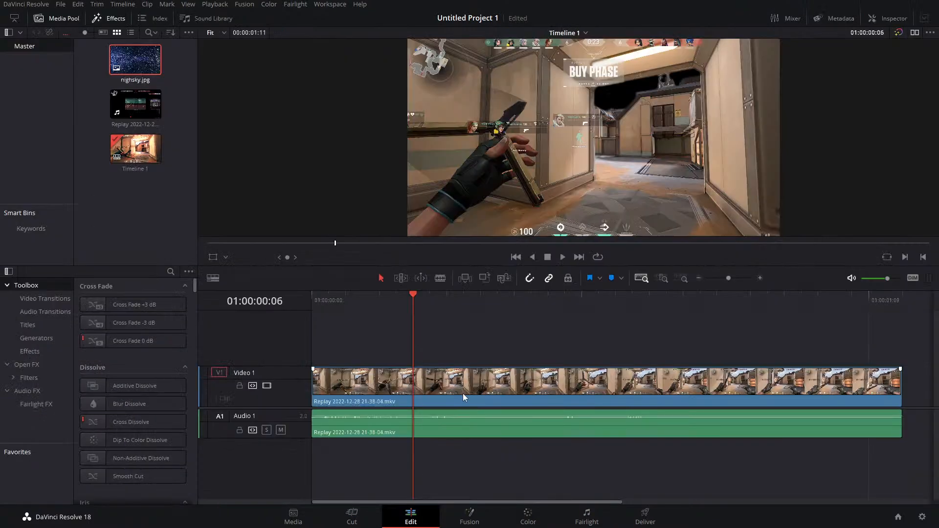
pyautogui.click(480, 398)
pyautogui.moveTo(493, 381); pyautogui.dragTo(511, 364)
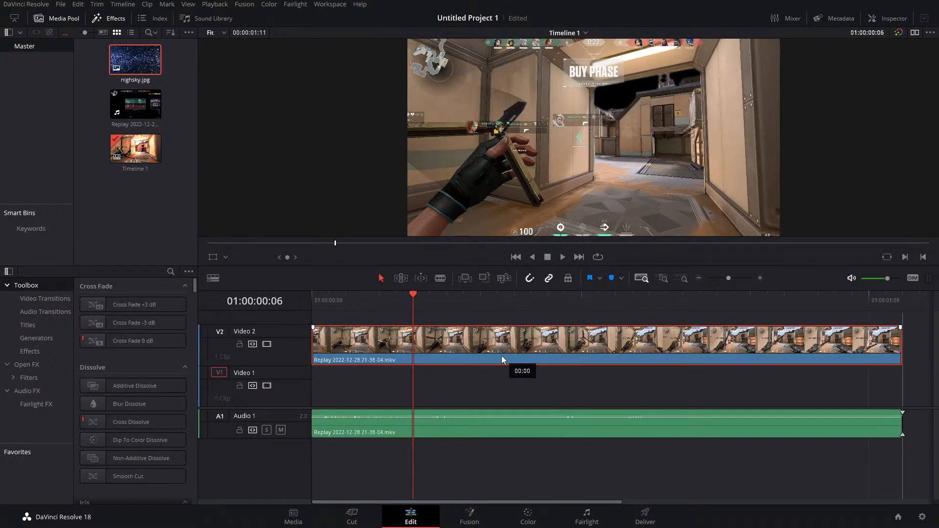
pyautogui.moveTo(154, 69); pyautogui.dragTo(340, 389)
# Step: Cut nighsky.jpg at 01:00:01:11, delete the excess, and scrub through the sky replacement to 01:00:01:02
pyautogui.press('b')
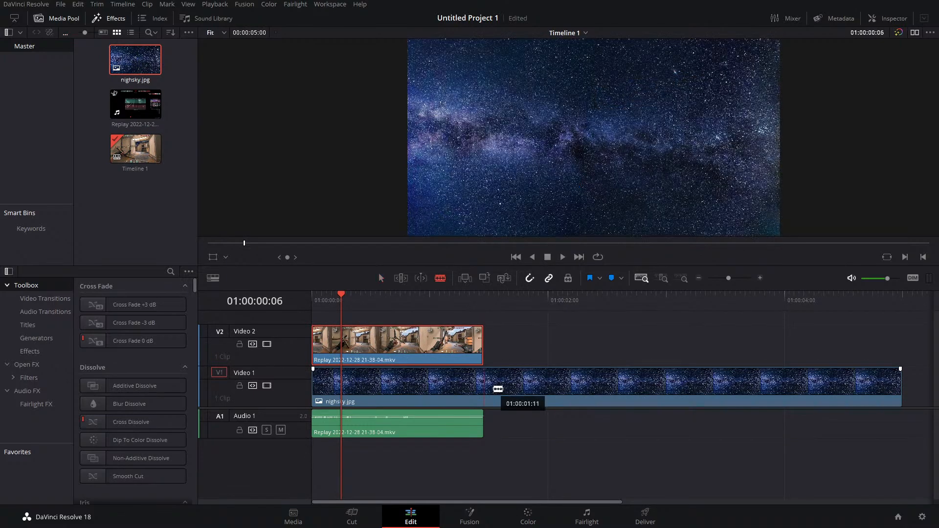
pyautogui.click(496, 388)
pyautogui.press('a')
pyautogui.click(498, 389)
pyautogui.press('Delete')
pyautogui.moveTo(423, 302); pyautogui.dragTo(766, 315)
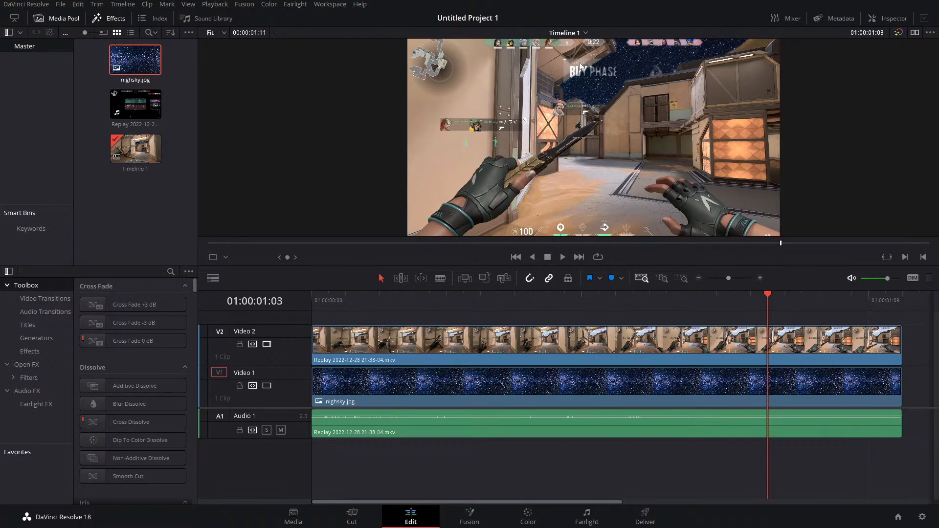
pyautogui.moveTo(770, 313); pyautogui.dragTo(744, 311)
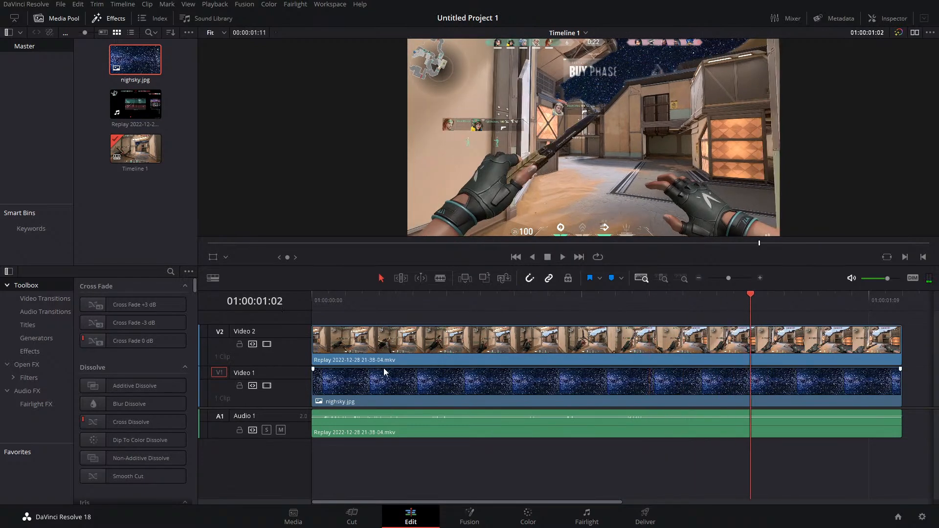
# Step: Duplicate the replay video onto Video 1 beyond the night-sky image, and reset all grades and nodes on the copy
pyautogui.moveTo(729, 278); pyautogui.dragTo(742, 278)
pyautogui.moveTo(384, 337); pyautogui.dragTo(606, 379)
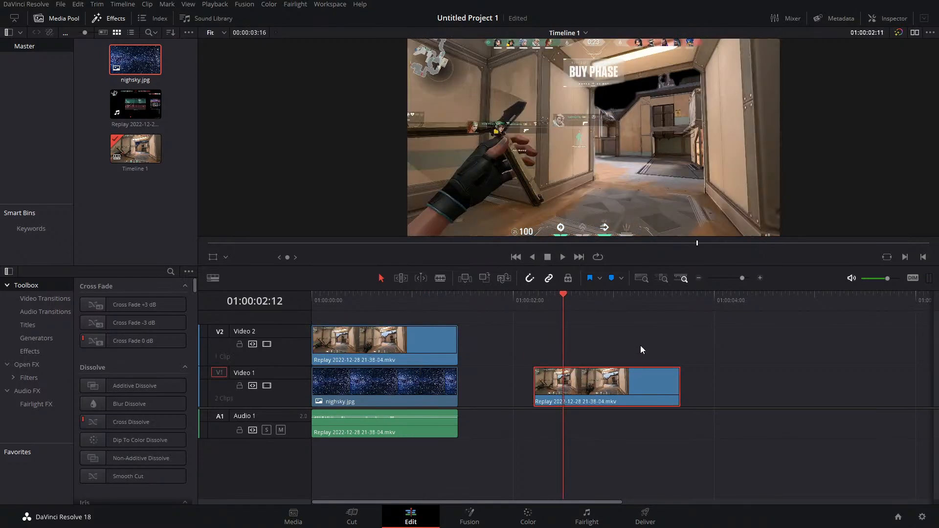
pyautogui.click(528, 515)
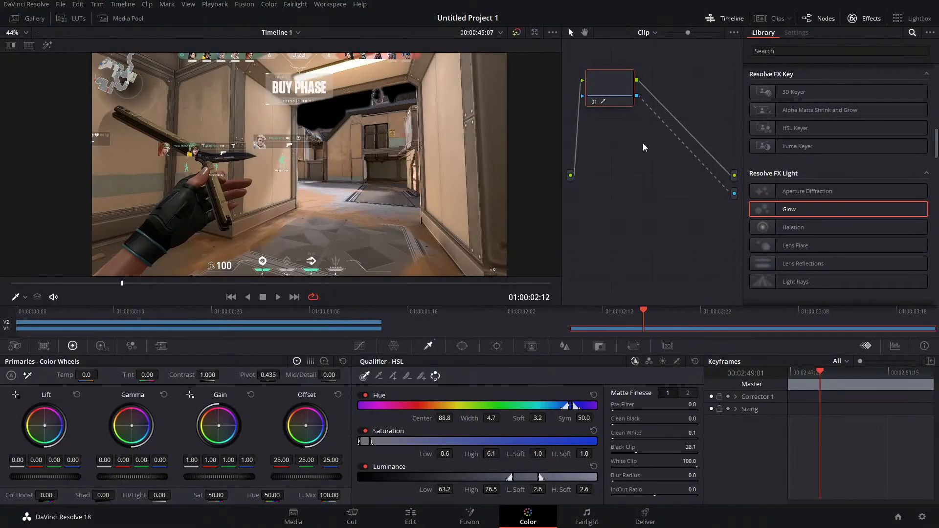
pyautogui.rightClick(646, 139)
pyautogui.click(666, 154)
pyautogui.click(410, 515)
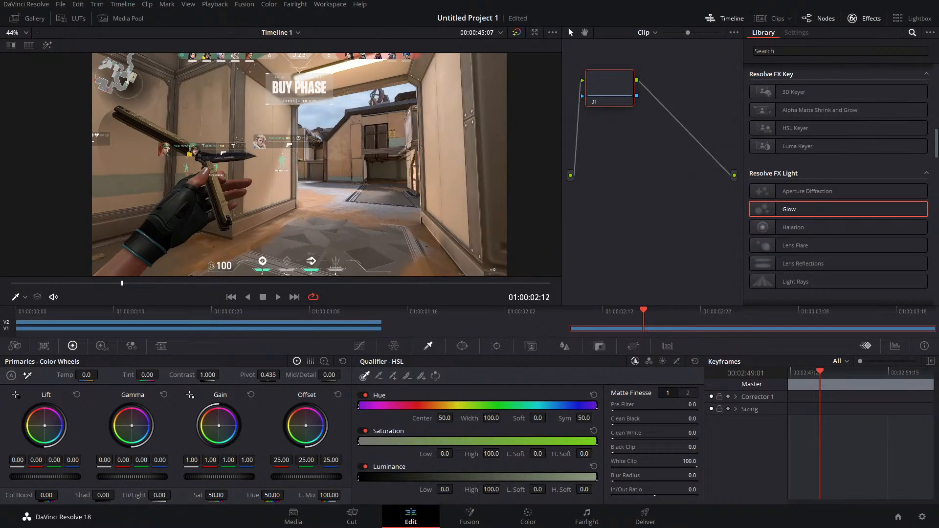
pyautogui.click(470, 514)
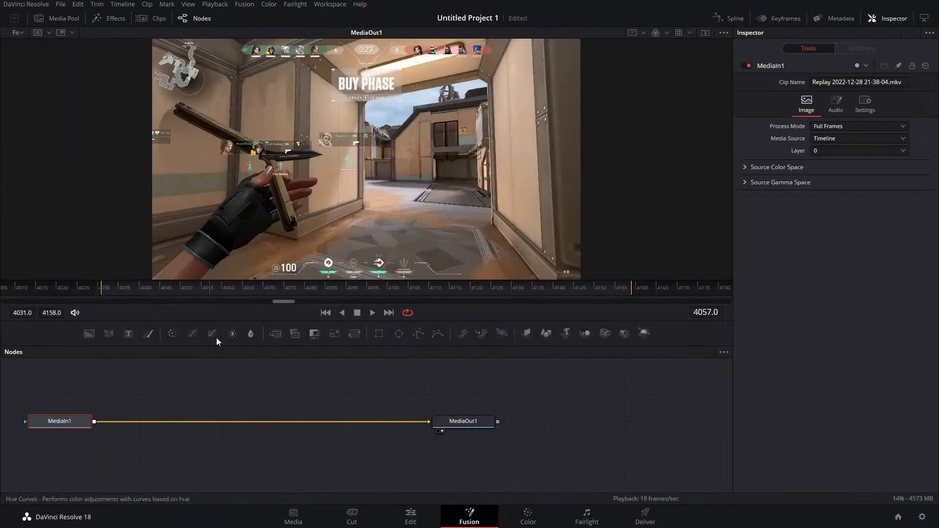
pyautogui.click(410, 515)
# Step: Convert the duplicated replay clip into a new Fusion clip and show it on the Fusion page
pyautogui.rightClick(587, 374)
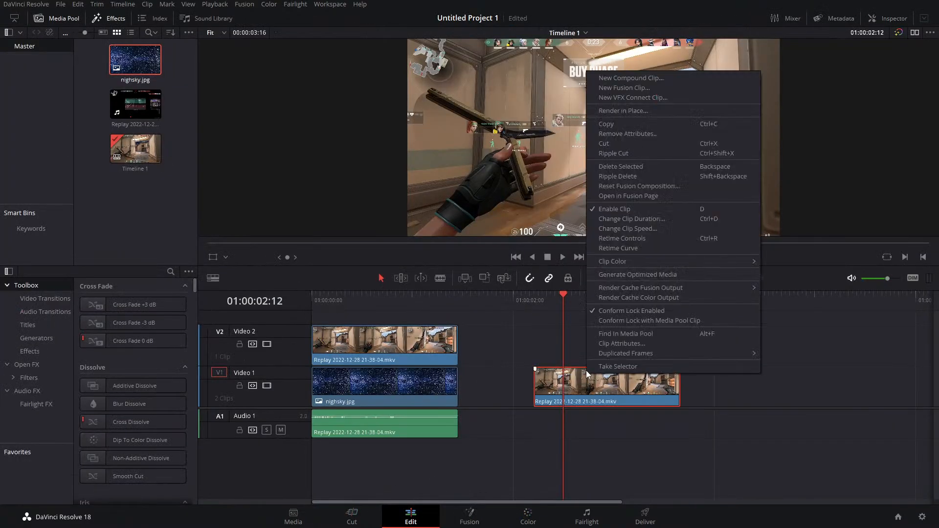
pyautogui.click(612, 88)
pyautogui.click(454, 525)
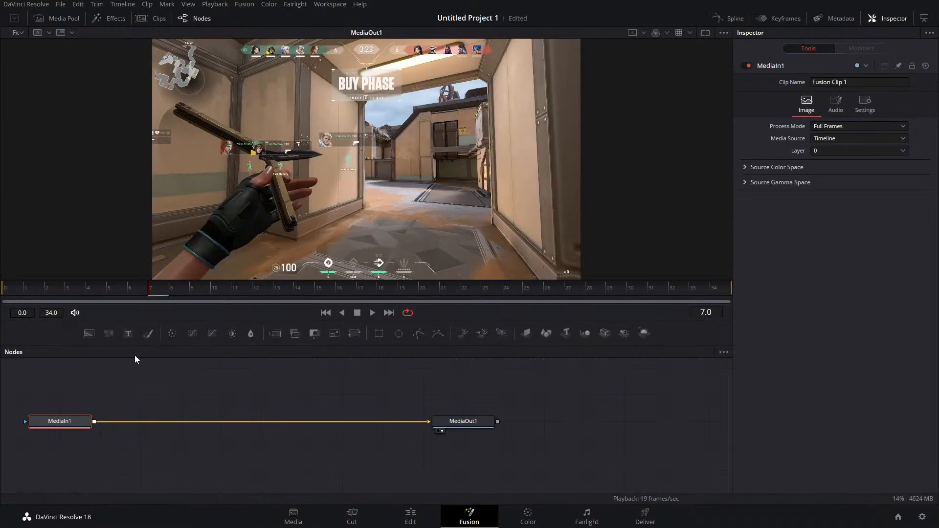
# Step: Add a Color Corrector after MediaIn1 with contrast 1.1, gain 0.63, lift -0.37 and gamma 0.63
pyautogui.click(171, 333)
pyautogui.moveTo(845, 314); pyautogui.dragTo(831, 347)
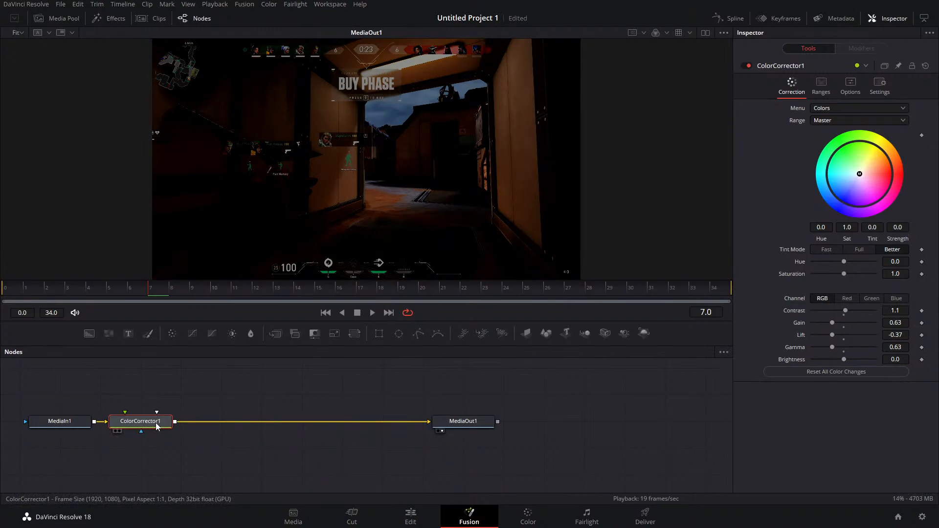
# Step: Add a Tracker after ColorCorrector1 and place its tracking pattern on the sky beside the rooftop at frame 0
pyautogui.hotkey('shift', 'space')
pyautogui.write('track')
pyautogui.press('Return')
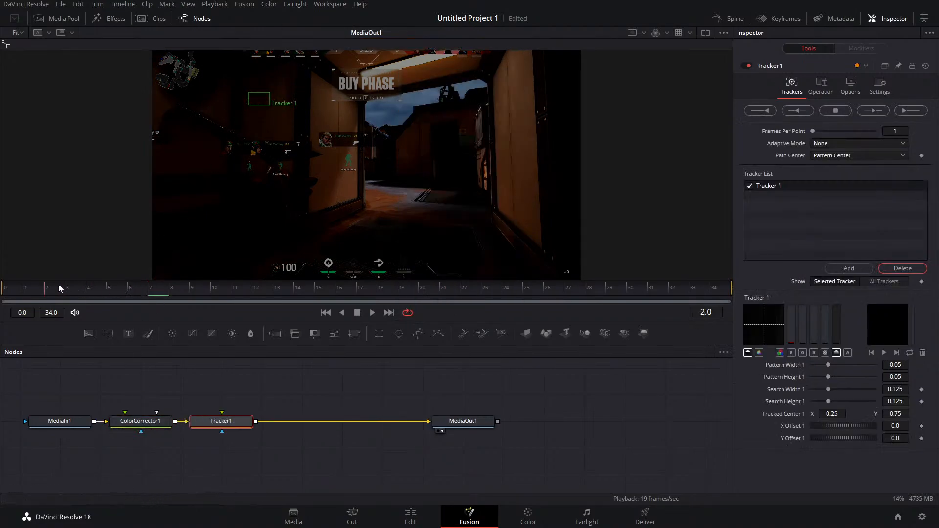
pyautogui.moveTo(59, 288); pyautogui.dragTo(489, 308)
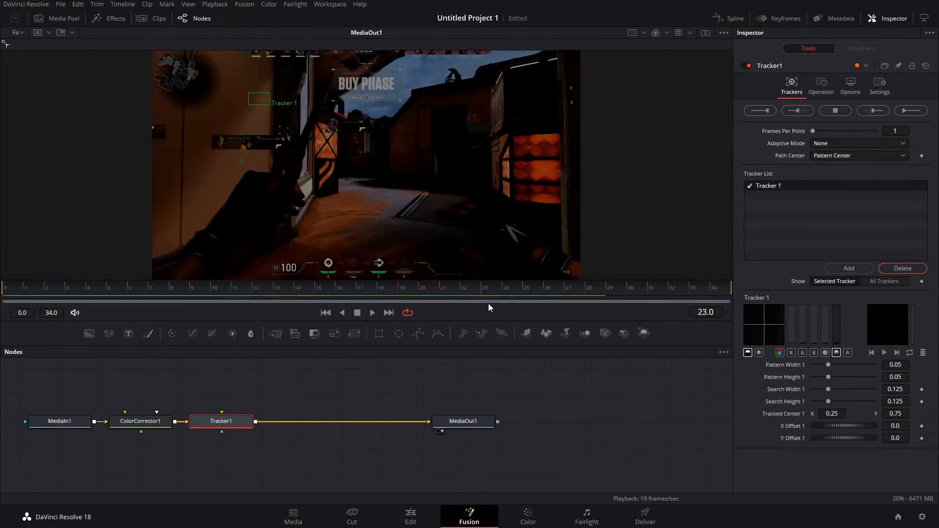
pyautogui.moveTo(573, 301); pyautogui.dragTo(10, 332)
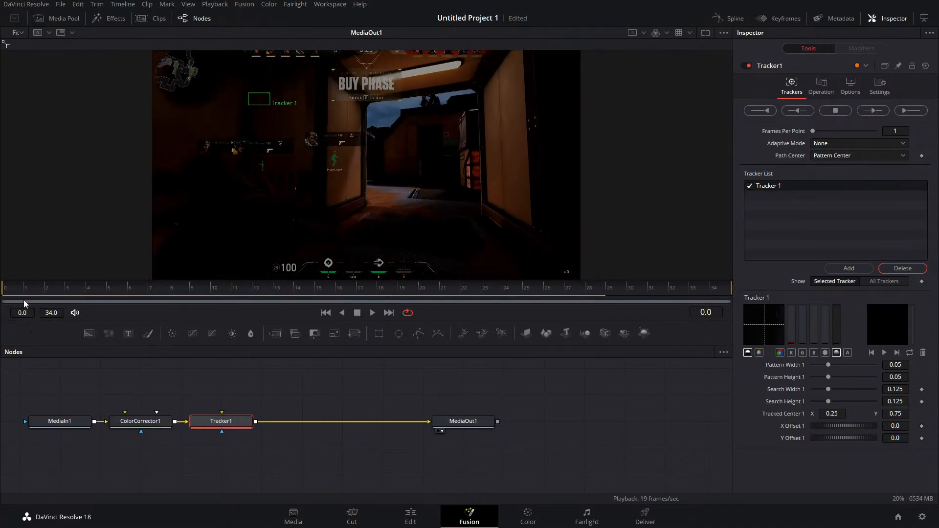
pyautogui.moveTo(251, 98); pyautogui.dragTo(393, 113)
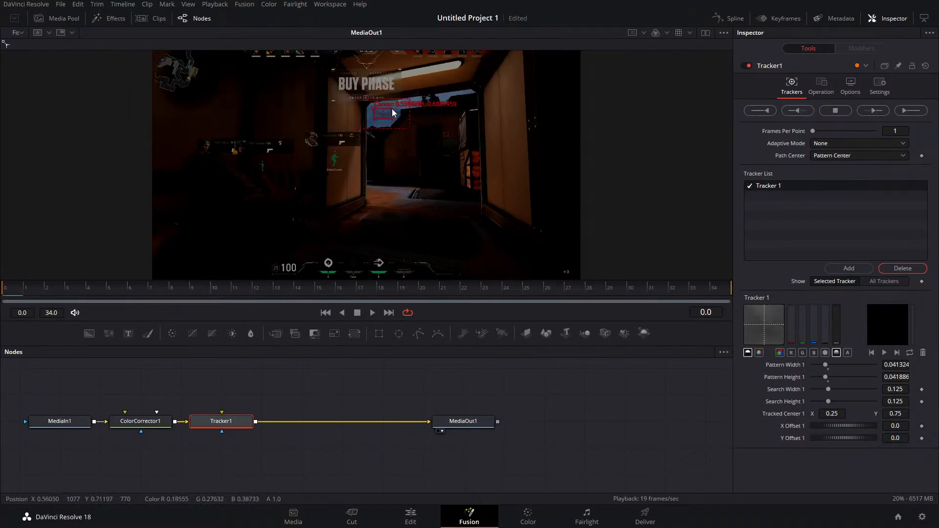
# Step: Track the sky pattern forward from frame 0 with adaptive mode Best match and match tolerance 0.0571
pyautogui.click(858, 144)
pyautogui.click(834, 180)
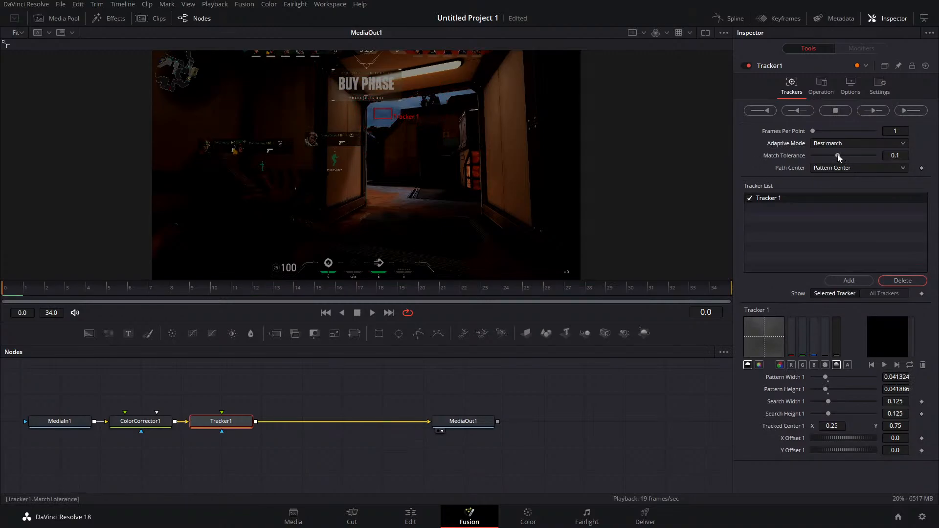
pyautogui.moveTo(838, 157); pyautogui.dragTo(827, 156)
pyautogui.click(873, 111)
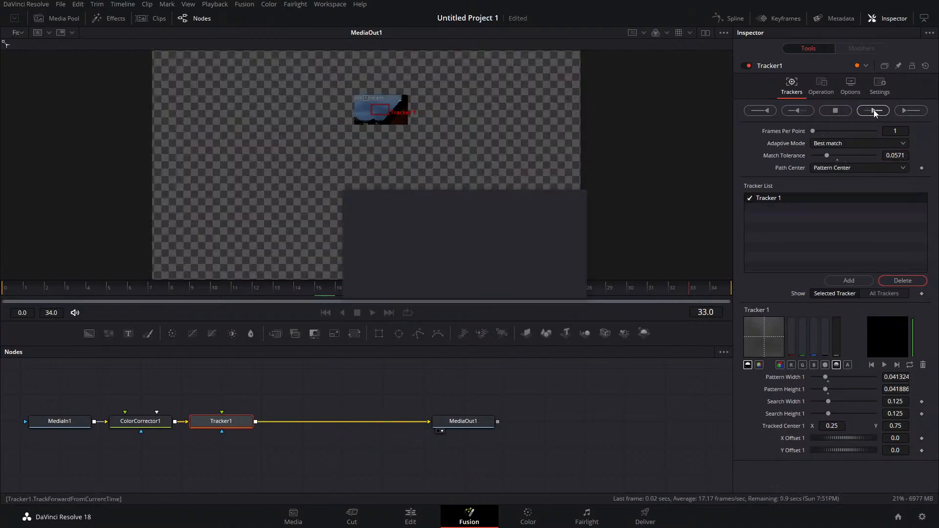
pyautogui.click(554, 283)
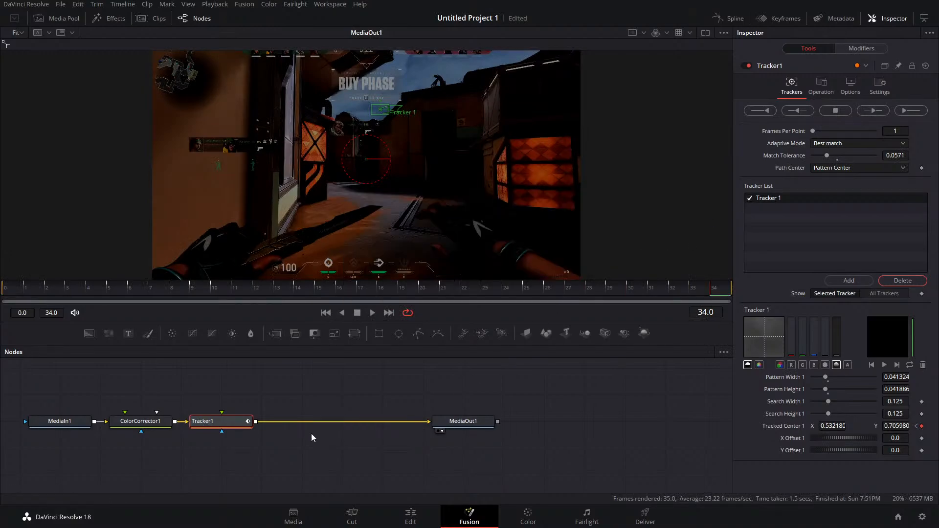
# Step: Delete the ColorCorrector1 node and copy the Tracker1 node with its tracking data
pyautogui.click(157, 424)
pyautogui.press('Delete')
pyautogui.click(220, 425)
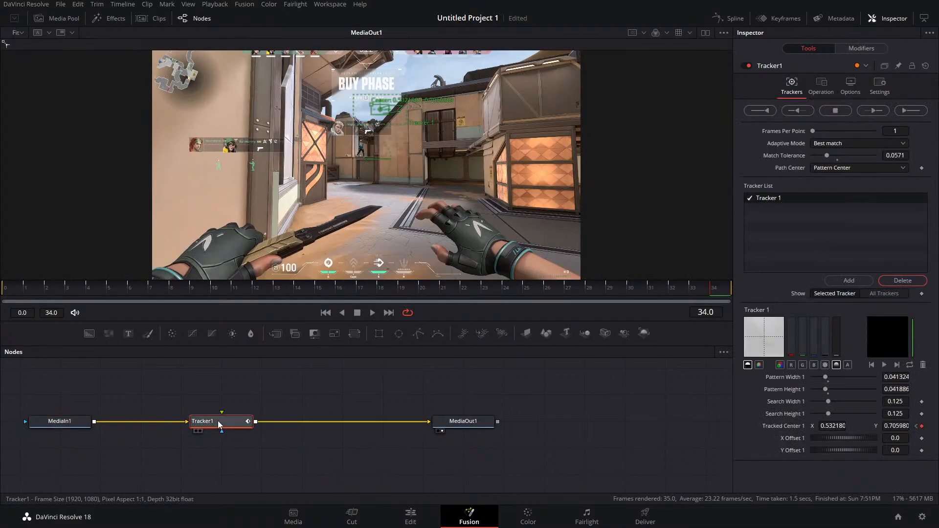
pyautogui.rightClick(218, 424)
pyautogui.click(238, 168)
# Step: Convert the stacked replay clip and nighsky.jpg on the Edit page into a new Fusion clip and show it on the Fusion page
pyautogui.click(411, 516)
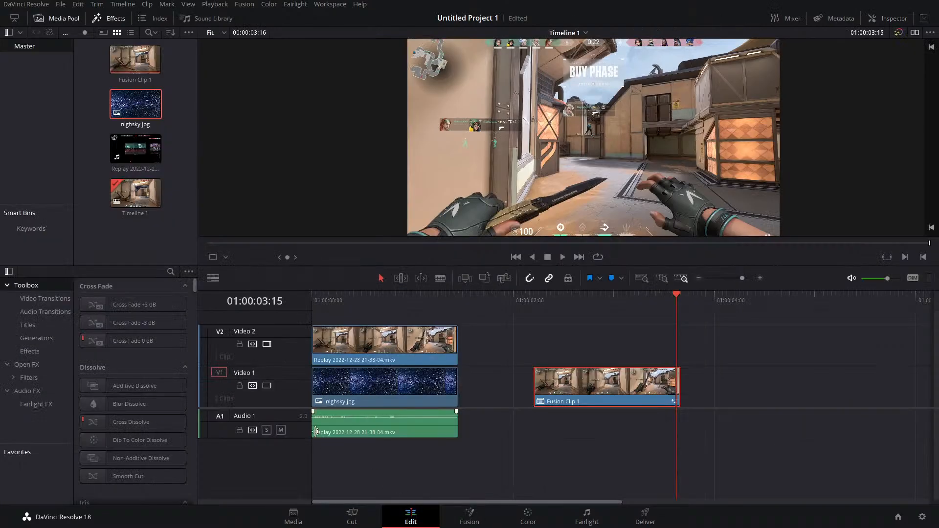
pyautogui.click(379, 299)
pyautogui.moveTo(480, 339); pyautogui.dragTo(414, 387)
pyautogui.rightClick(414, 387)
pyautogui.click(504, 104)
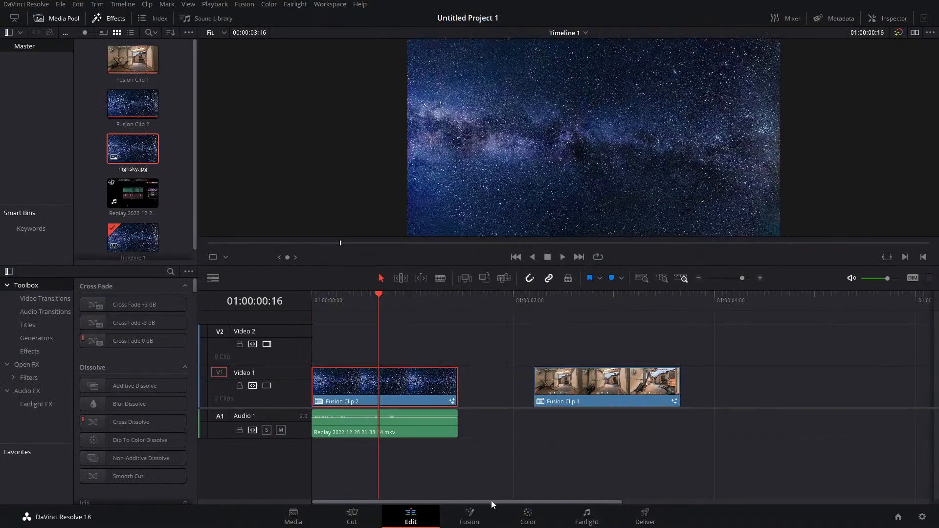
pyautogui.click(467, 511)
# Step: Spread out the MediaIn2 and Merge1 nodes and paste the copied Tracker1 between them
pyautogui.moveTo(86, 453); pyautogui.dragTo(127, 400)
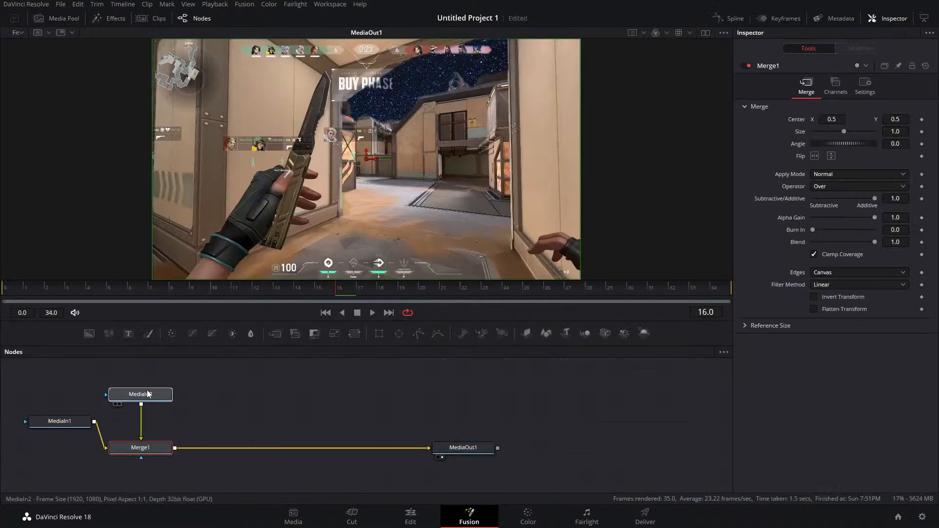
pyautogui.moveTo(109, 457); pyautogui.dragTo(206, 379)
pyautogui.moveTo(142, 455); pyautogui.dragTo(304, 455)
pyautogui.click(242, 425)
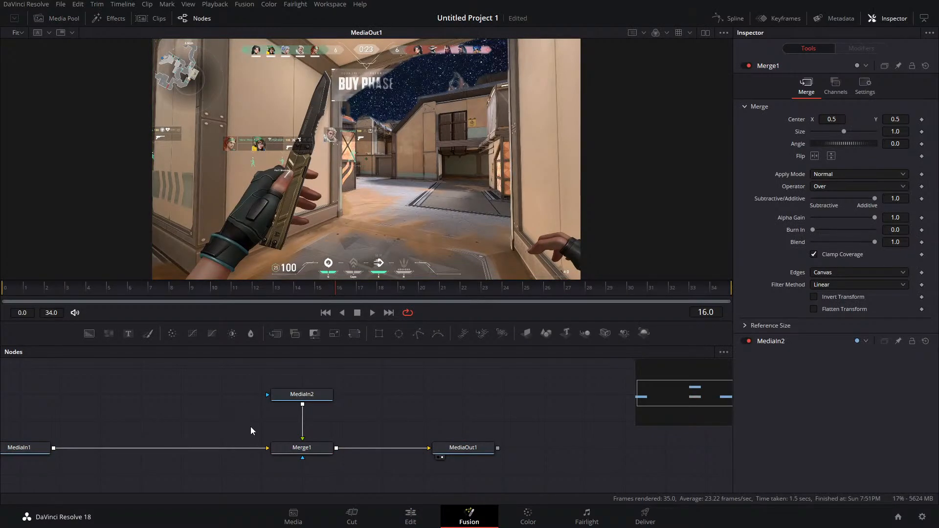
pyautogui.rightClick(300, 426)
pyautogui.click(313, 415)
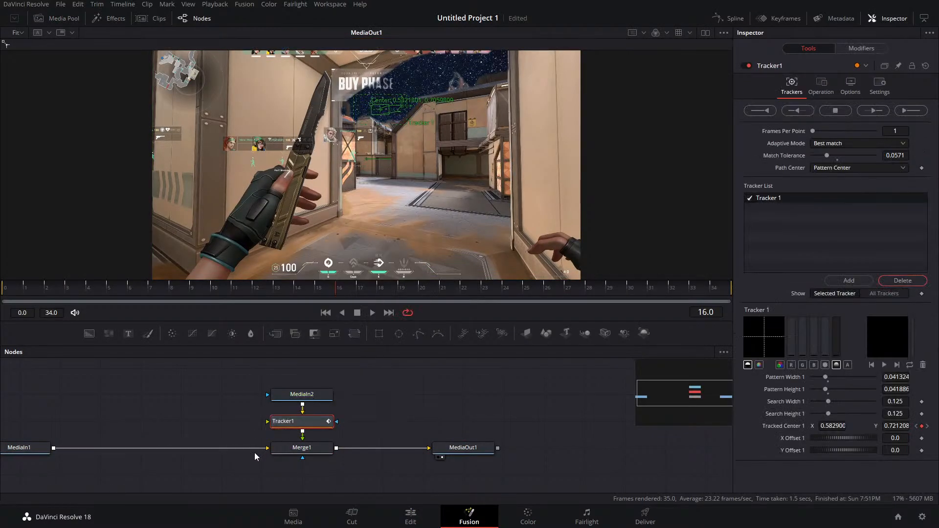
# Step: Connect MediaIn1 to Tracker1's foreground input and route the node connections at right angles
pyautogui.moveTo(53, 448); pyautogui.dragTo(266, 423)
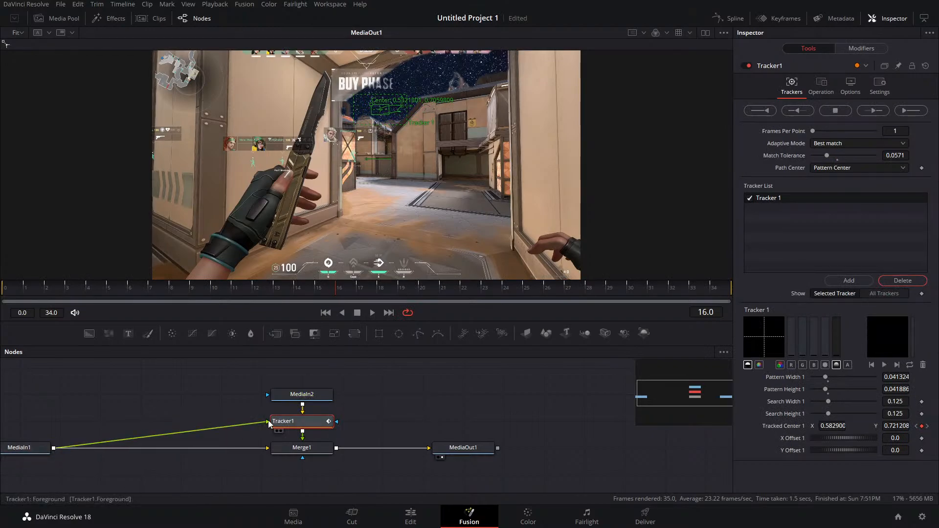
pyautogui.rightClick(190, 430)
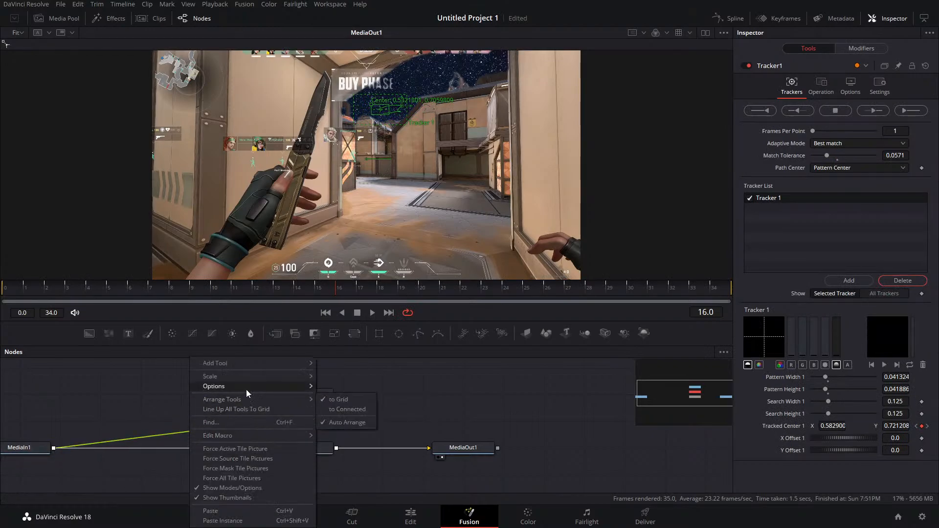
pyautogui.moveTo(247, 387)
pyautogui.click(369, 500)
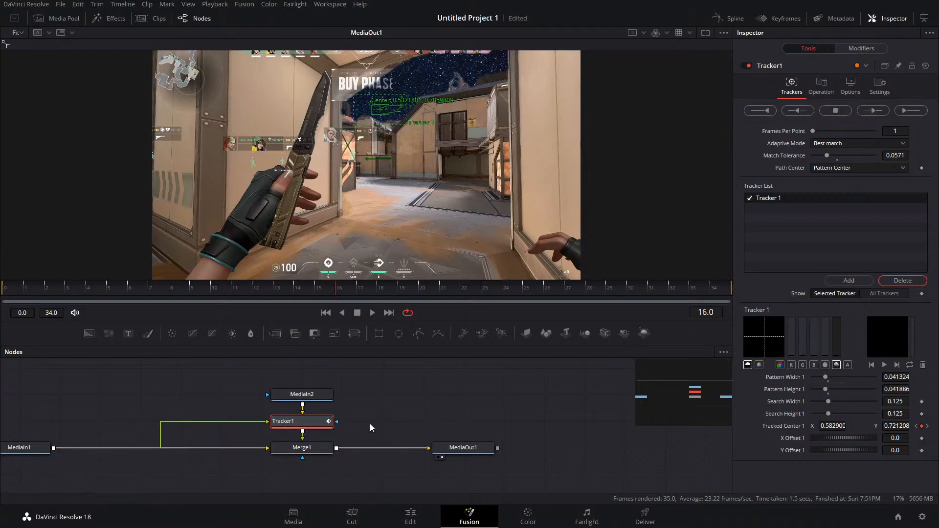
# Step: Set Tracker1's operation to Match Move, with FG over BG as the merge and Under as the operator
pyautogui.click(826, 86)
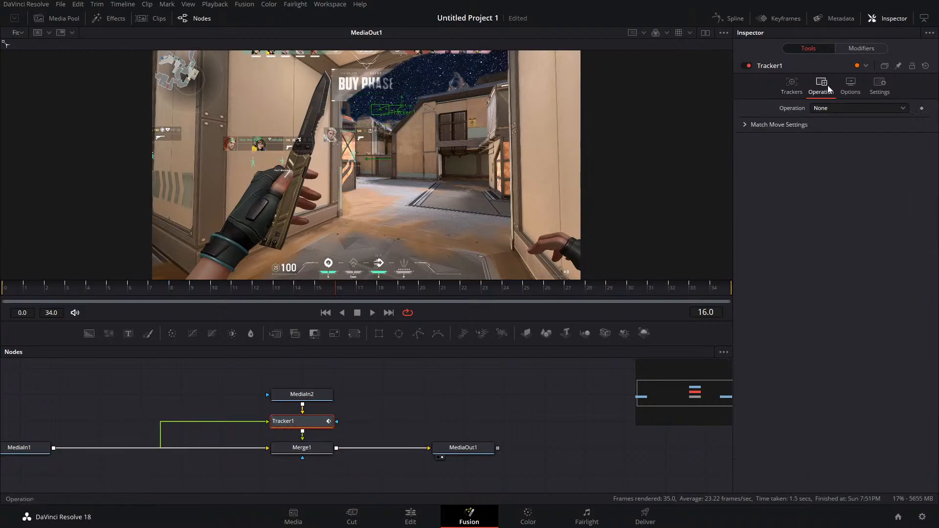
pyautogui.click(831, 108)
pyautogui.click(835, 134)
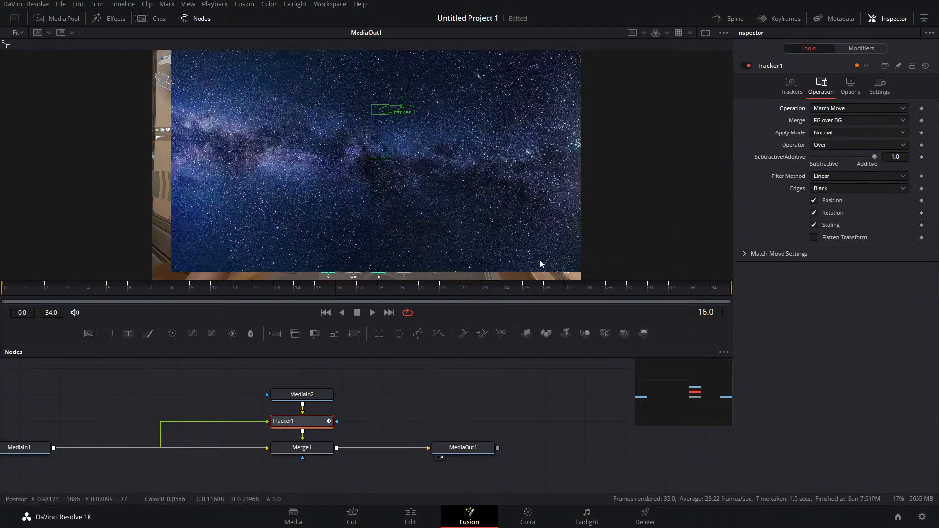
pyautogui.click(835, 145)
pyautogui.click(832, 255)
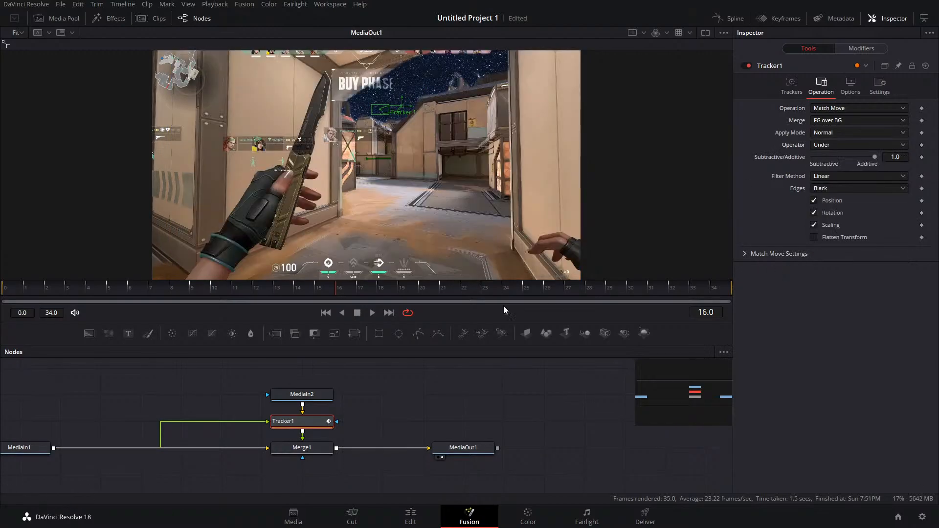
# Step: Play back the match-moved night sky from MediaOut1 to check how it follows the replay
pyautogui.press('space')
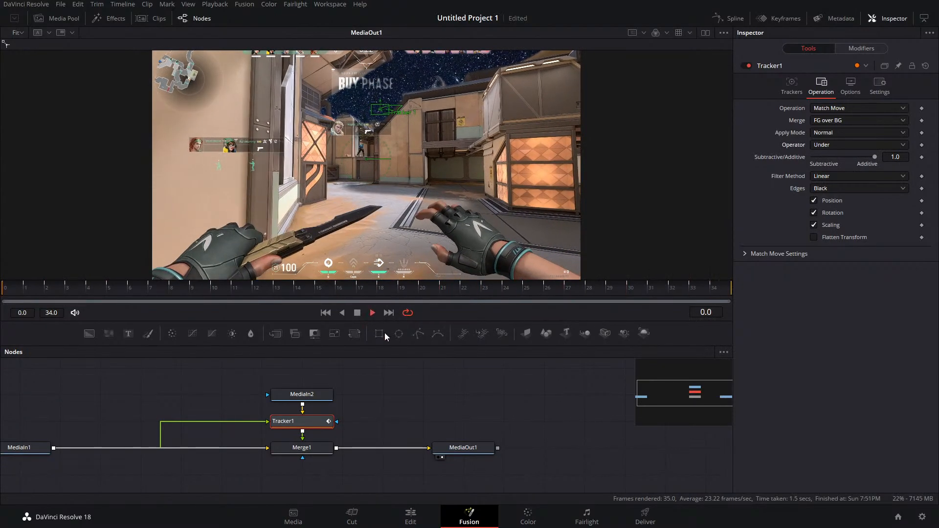
pyautogui.click(465, 447)
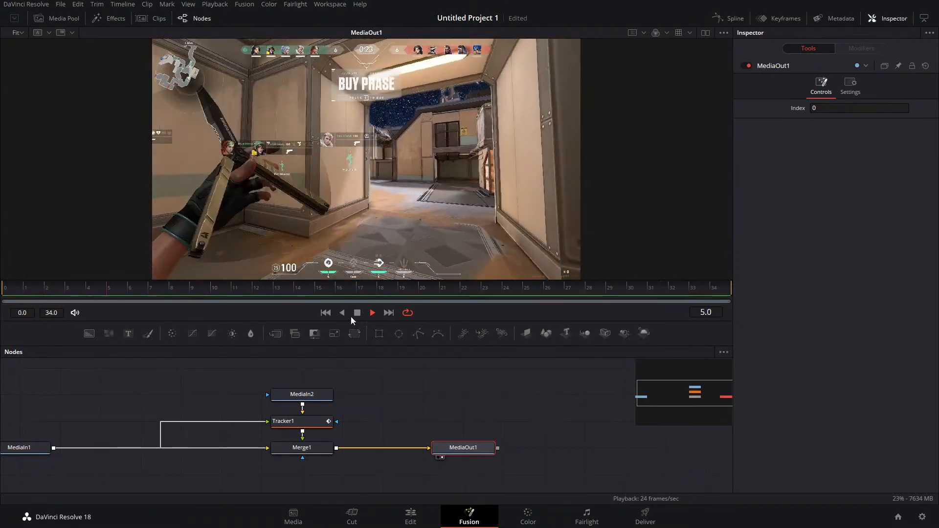
pyautogui.click(355, 315)
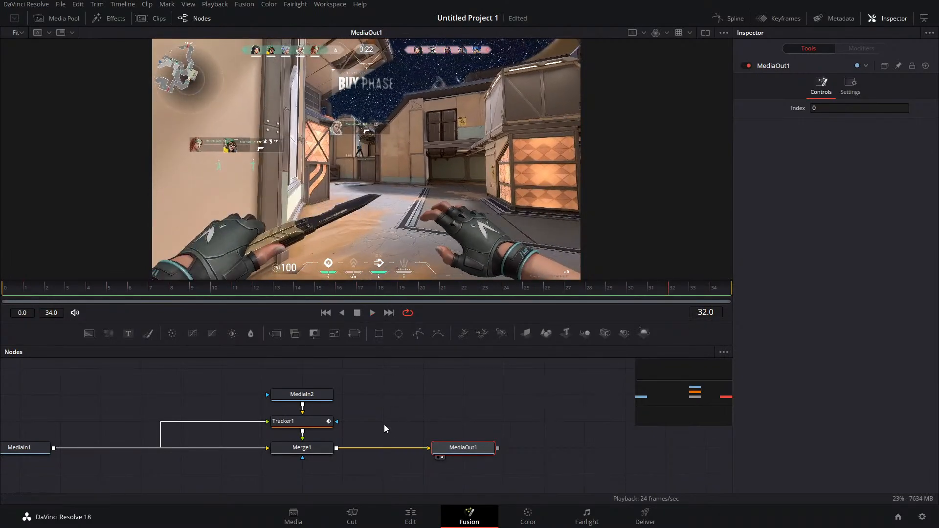
pyautogui.scroll(1, 363, 425)
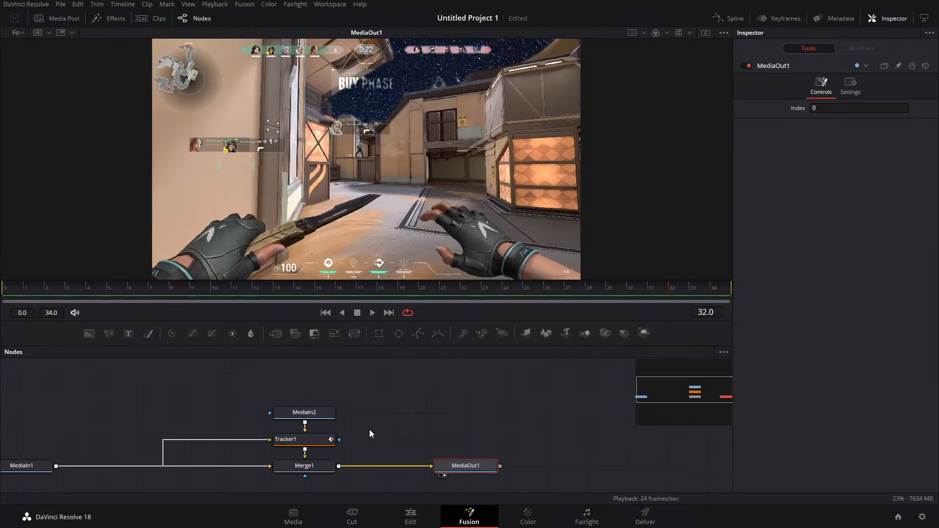
# Step: Duplicate Fusion Clip 2 onto Video 2 above the original and show the copy on the Fusion page
pyautogui.click(410, 518)
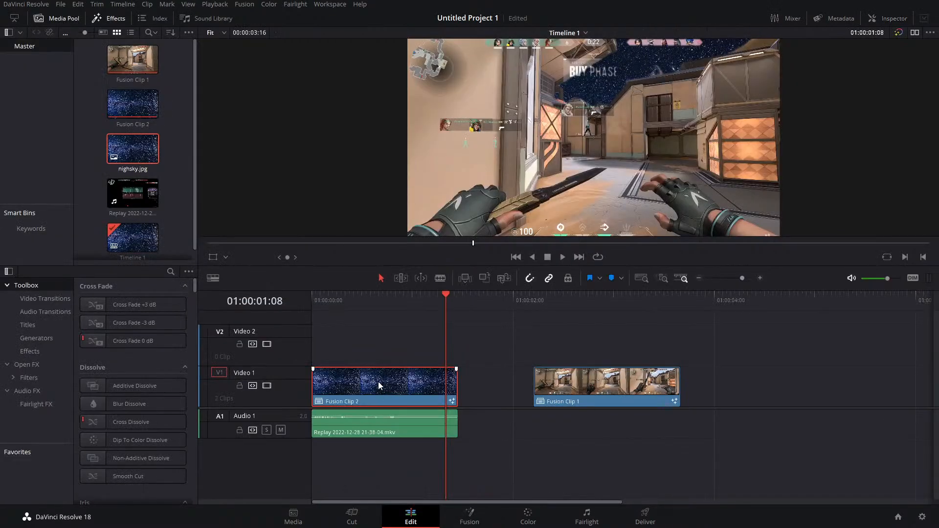
pyautogui.moveTo(378, 391); pyautogui.dragTo(370, 355)
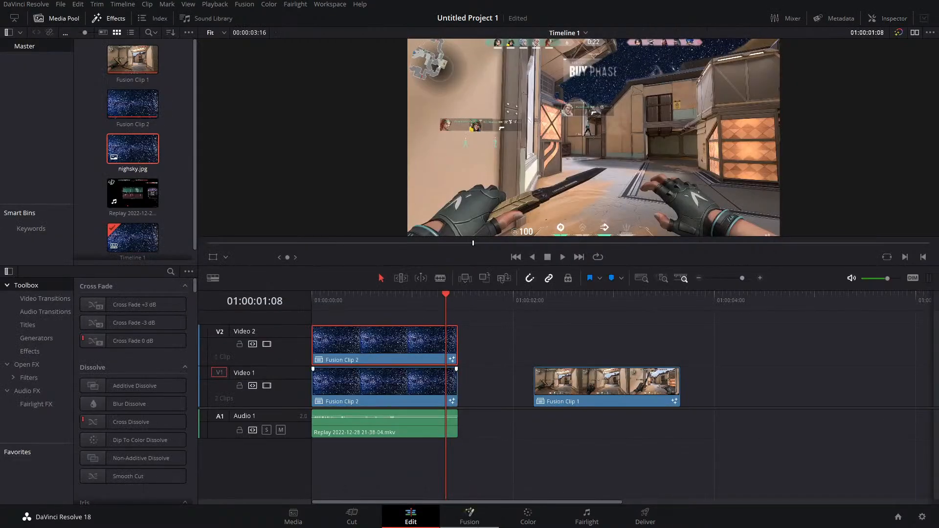
pyautogui.click(465, 516)
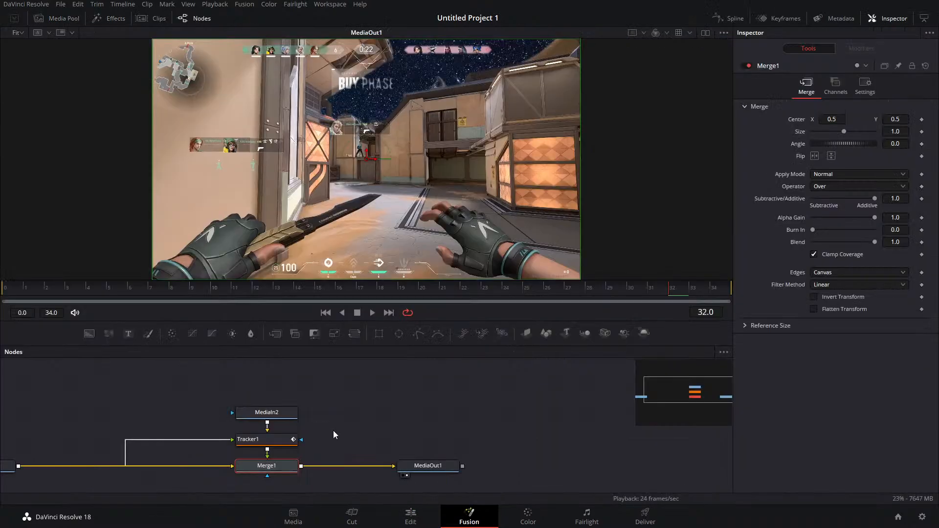
# Step: In the Video 2 copy, delete Tracker1 and MediaIn1 and feed a fully transparent Background into Merge1's background input
pyautogui.click(269, 442)
pyautogui.press('Delete')
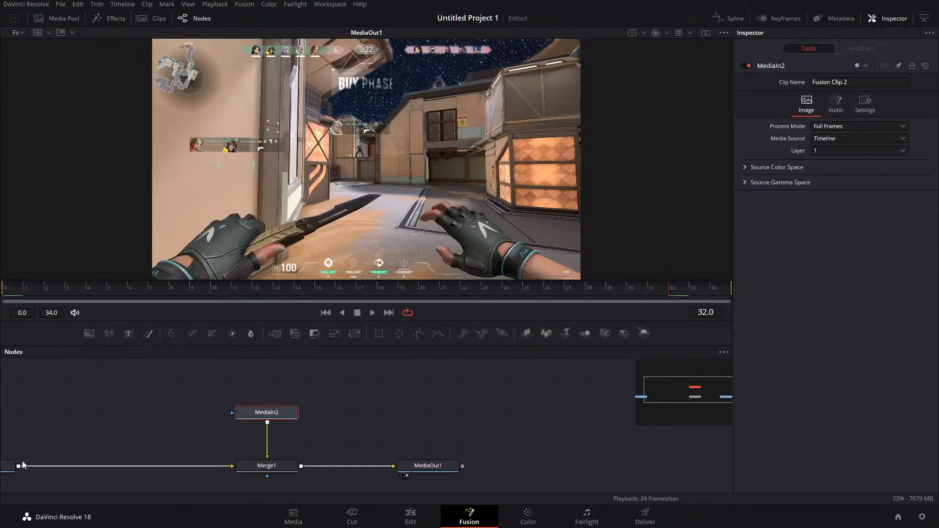
pyautogui.click(10, 466)
pyautogui.press('Delete')
pyautogui.click(89, 334)
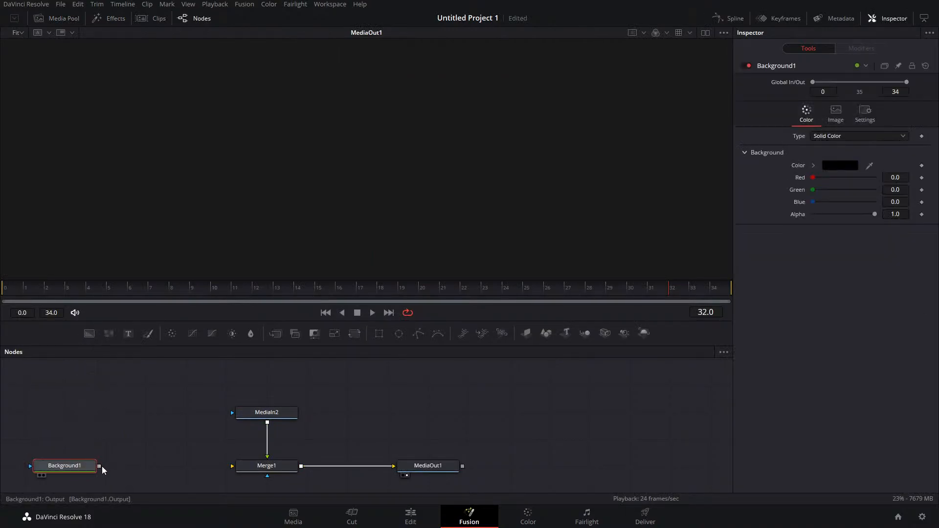
pyautogui.moveTo(103, 470); pyautogui.dragTo(233, 467)
pyautogui.moveTo(875, 214); pyautogui.dragTo(813, 221)
# Step: Move the Video 2 copy aside and replace MediaIn2 in the Video 1 clip with a fully transparent Background feeding Tracker1
pyautogui.click(411, 517)
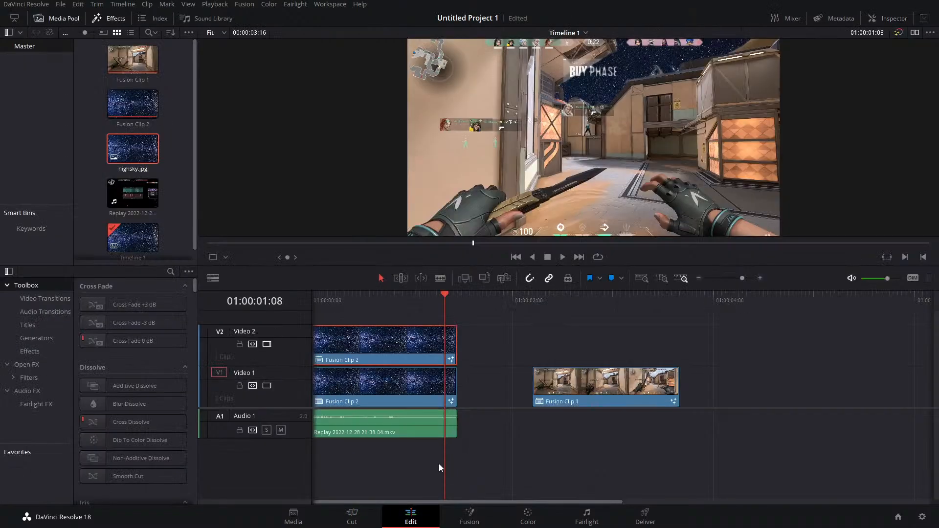
pyautogui.moveTo(393, 330); pyautogui.dragTo(534, 368)
pyautogui.click(468, 517)
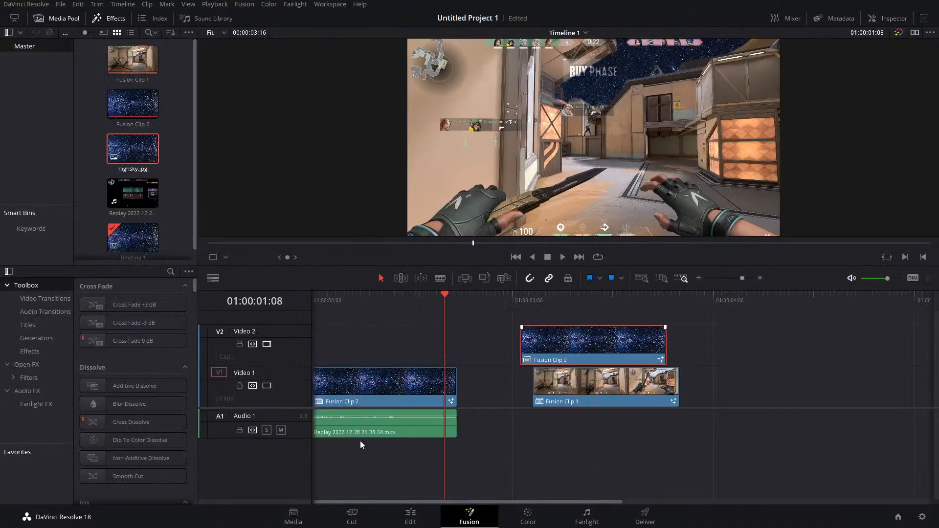
pyautogui.moveTo(90, 334); pyautogui.dragTo(340, 441)
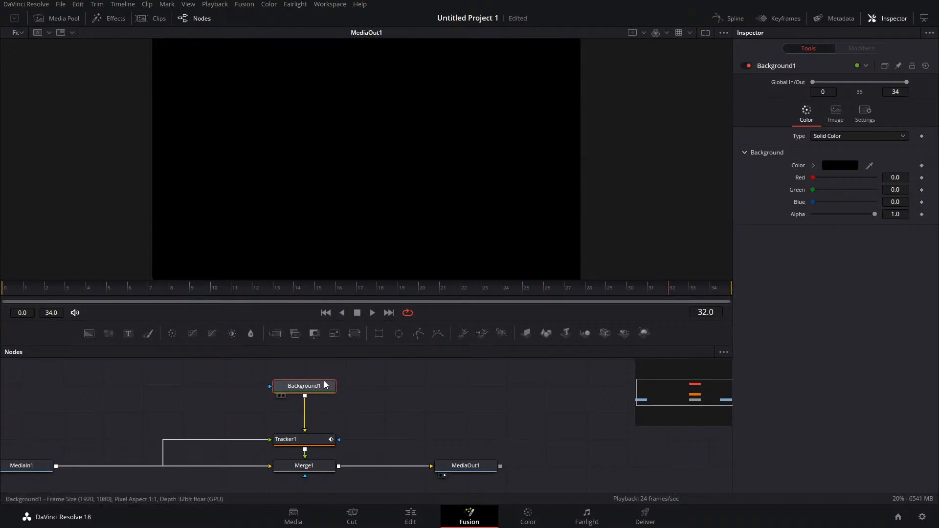
pyautogui.moveTo(874, 213); pyautogui.dragTo(531, 237)
# Step: Move the Video 2 copy back over Fusion Clip 2 on Video 1 and scrub the combined result to 01:00:01:00
pyautogui.click(411, 517)
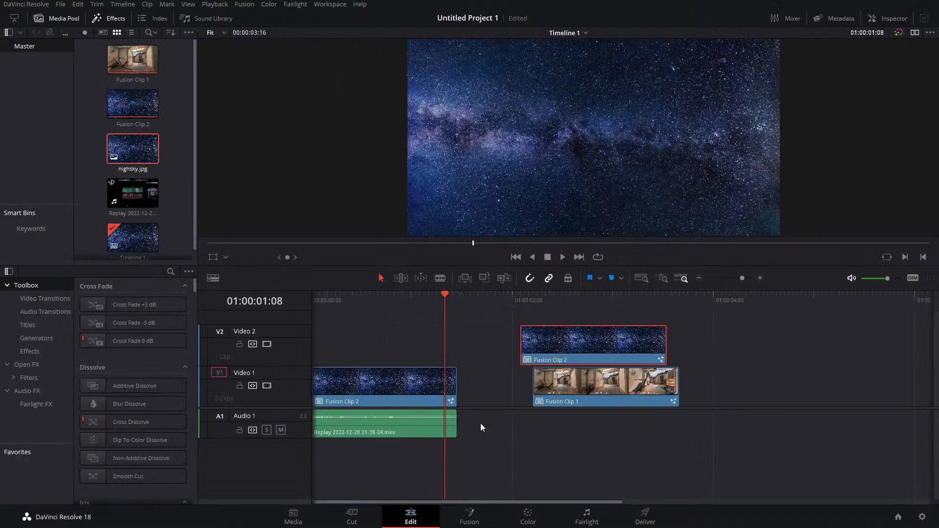
pyautogui.moveTo(556, 339); pyautogui.dragTo(307, 348)
pyautogui.moveTo(376, 302); pyautogui.dragTo(413, 310)
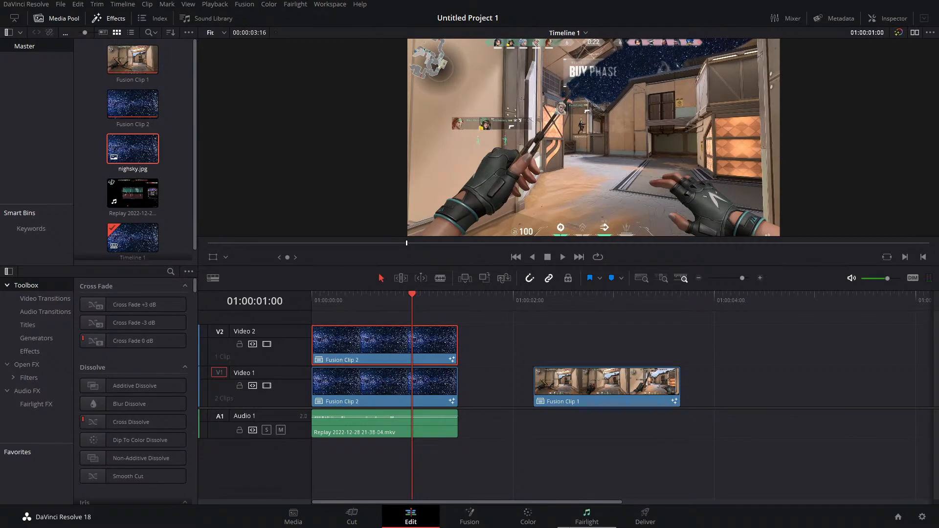
# Step: On the Color page, show the custom curves and change the selection from the Video 1 clip to the Video 2 clip at 01:00:00:21
pyautogui.click(534, 518)
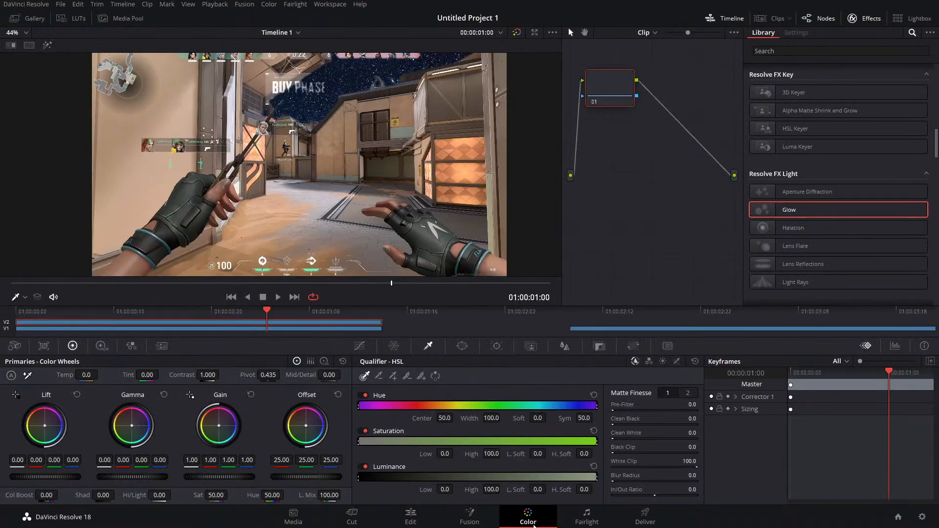
pyautogui.click(296, 330)
pyautogui.moveTo(33, 311); pyautogui.dragTo(204, 308)
pyautogui.click(398, 349)
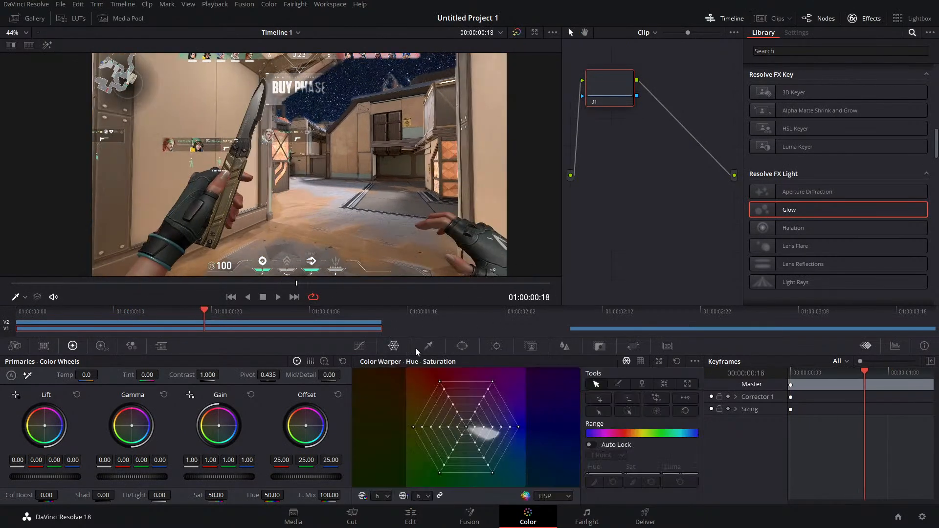
pyautogui.click(461, 348)
pyautogui.click(359, 345)
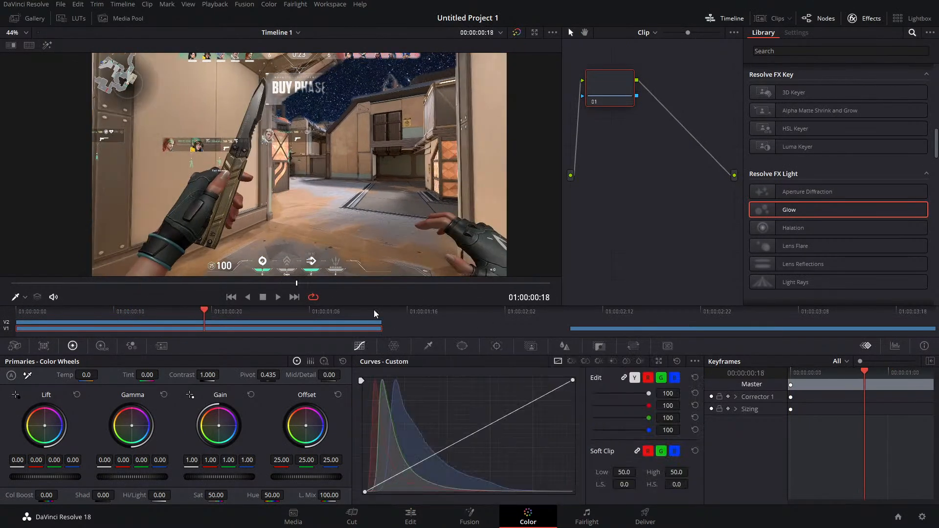
pyautogui.click(535, 400)
pyautogui.rightClick(535, 401)
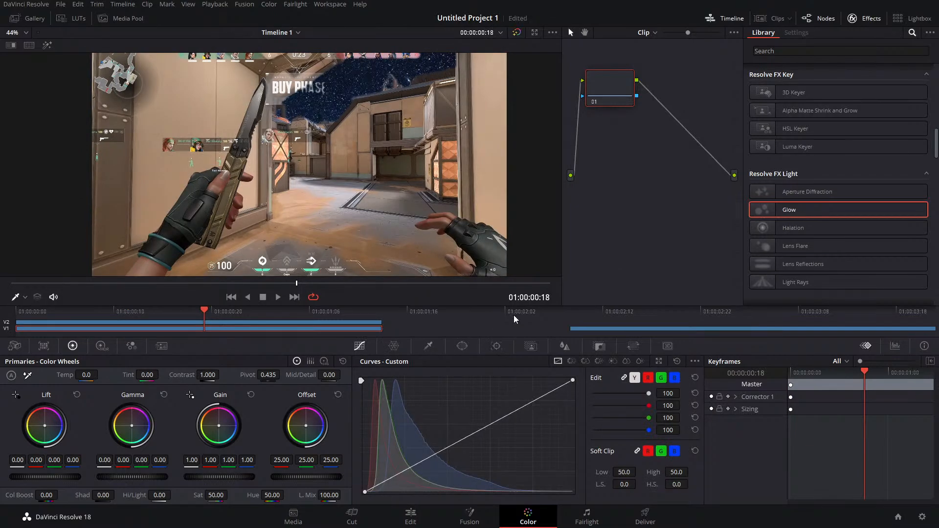
pyautogui.click(312, 321)
pyautogui.moveTo(3, 318); pyautogui.dragTo(243, 318)
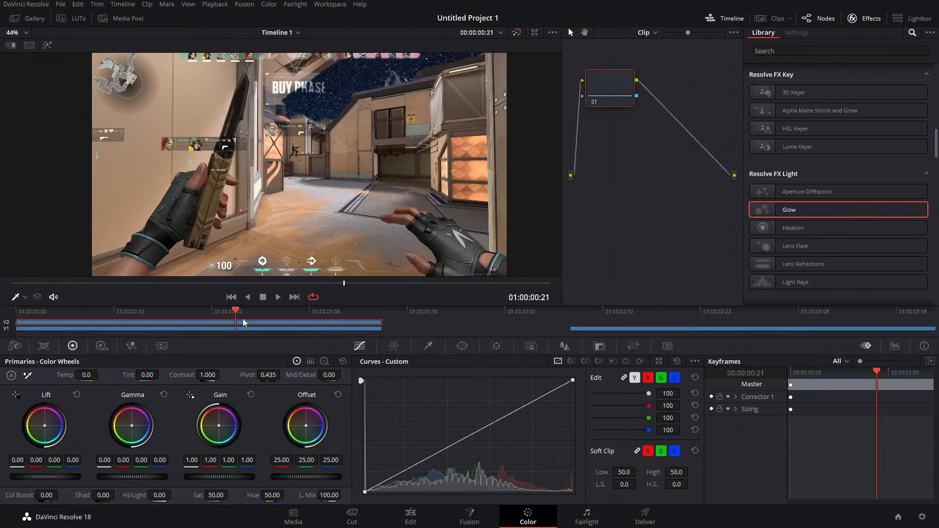
# Step: Try duplicating Fusion Clip 1 onto Video 2, undo the copy, and view the foreground clip's composition on the Fusion page
pyautogui.click(427, 522)
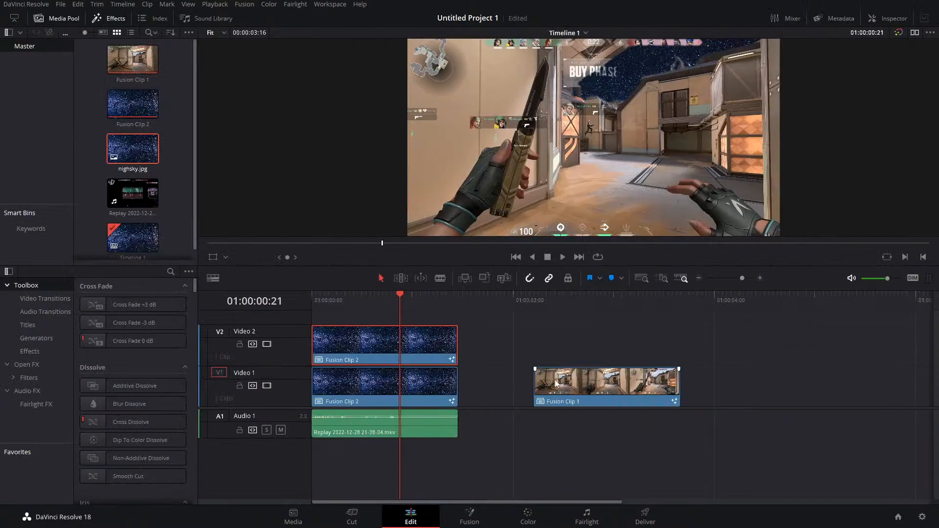
pyautogui.moveTo(564, 384); pyautogui.dragTo(570, 342)
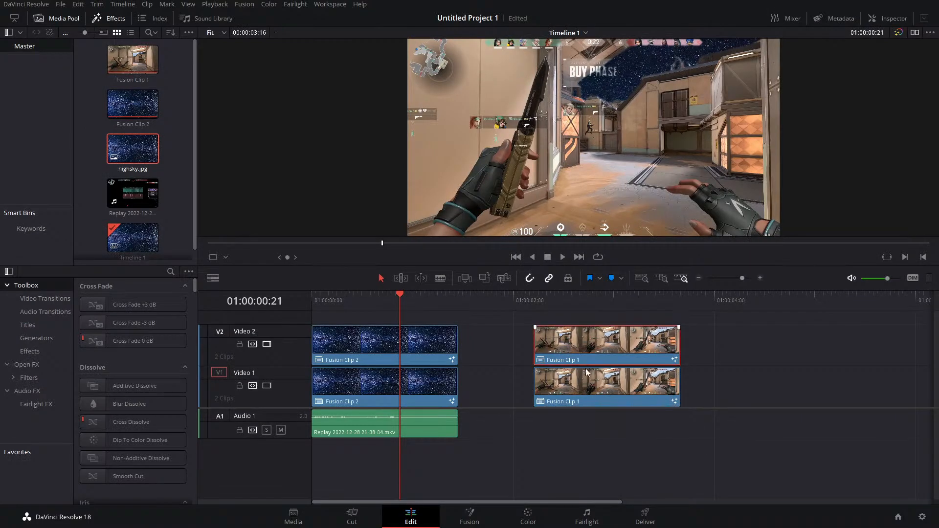
pyautogui.hotkey('ctrl', 'z')
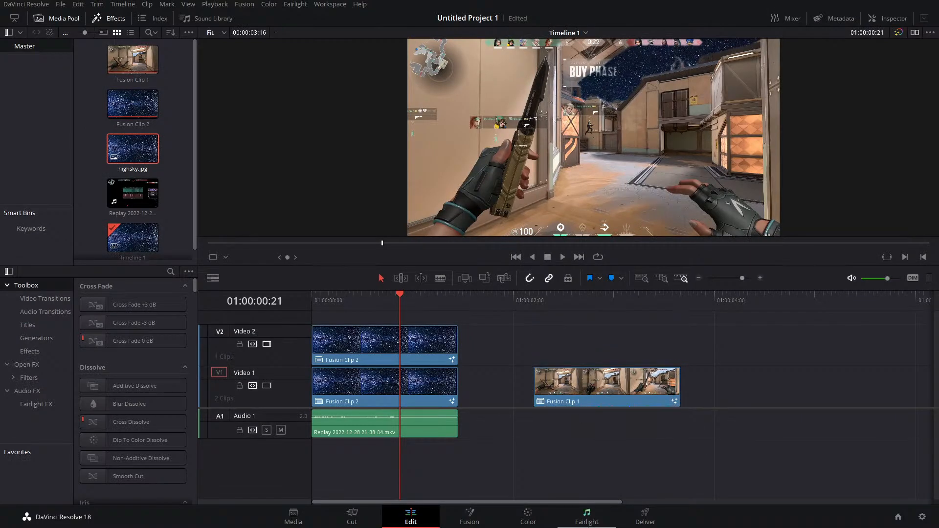
pyautogui.click(474, 511)
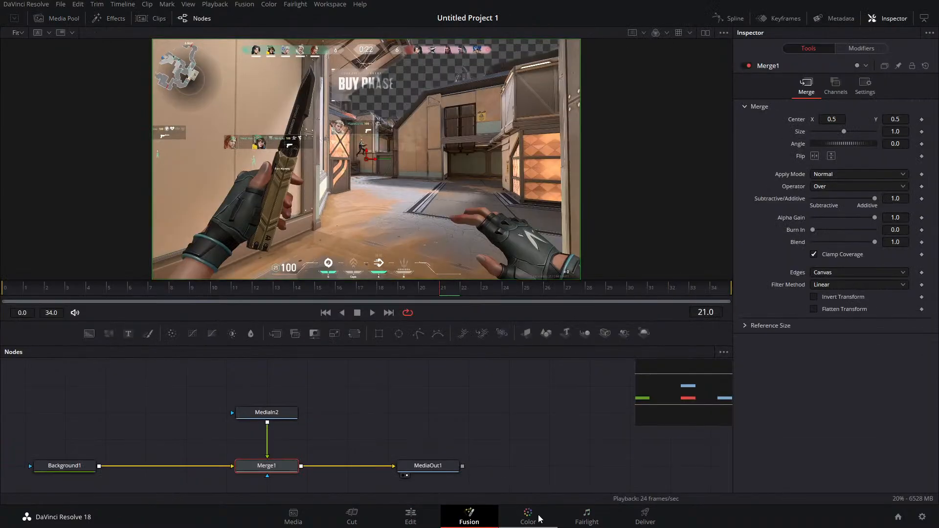
# Step: On the Color page, raise the custom curve's shadows slightly and lower its midtones and highlights, and compare node 01 enabled and disabled
pyautogui.click(538, 514)
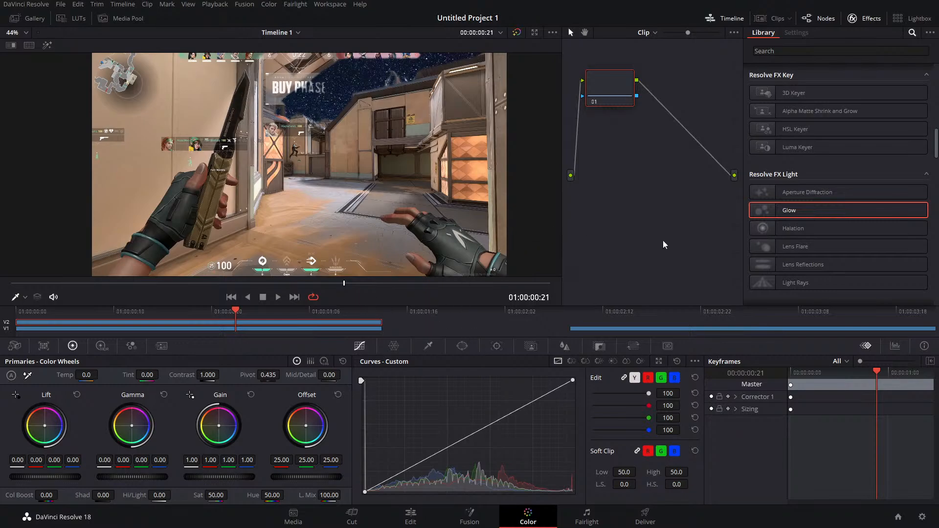
pyautogui.click(469, 436)
pyautogui.moveTo(407, 472); pyautogui.dragTo(406, 464)
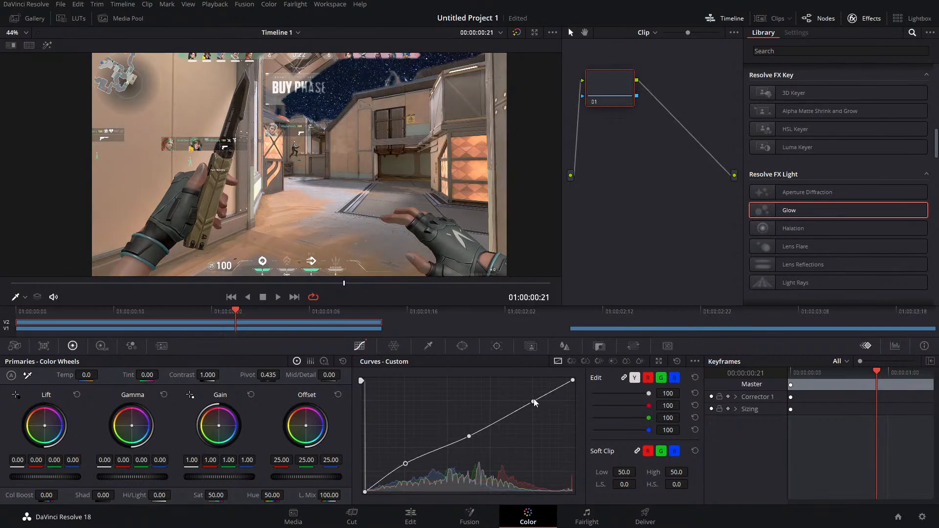
pyautogui.moveTo(533, 402)
pyautogui.mouseDown()
pyautogui.moveTo(535, 415)
pyautogui.moveTo(535, 405)
pyautogui.mouseUp()
pyautogui.moveTo(470, 438)
pyautogui.mouseDown()
pyautogui.moveTo(505, 436)
pyautogui.moveTo(457, 437)
pyautogui.moveTo(517, 429)
pyautogui.moveTo(444, 438)
pyautogui.moveTo(498, 438)
pyautogui.moveTo(485, 433)
pyautogui.moveTo(481, 441)
pyautogui.mouseUp()
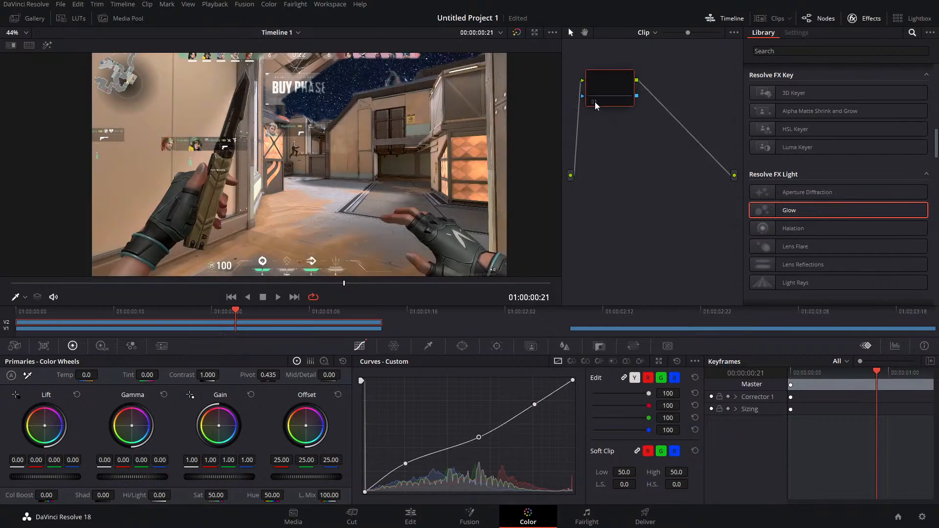
pyautogui.moveTo(595, 102); pyautogui.dragTo(594, 99)
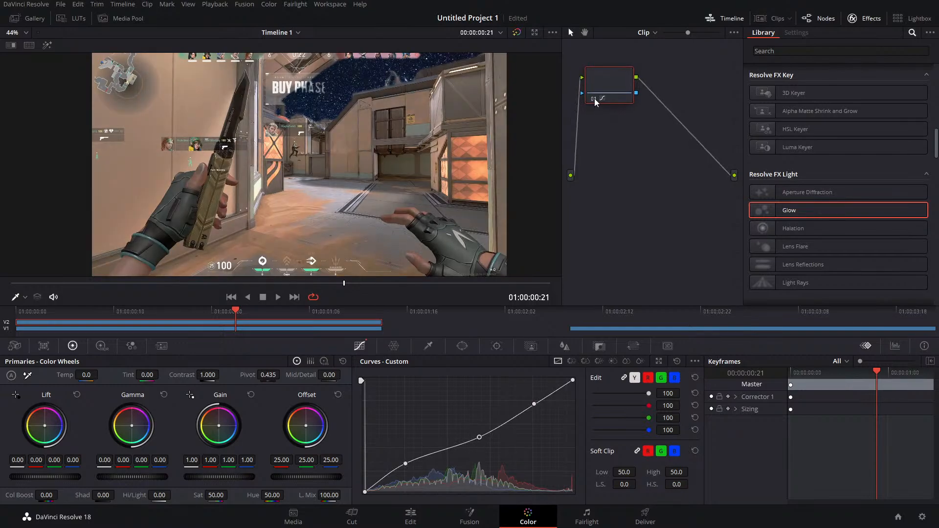
pyautogui.hotkey('ctrl', 'd')
pyautogui.hotkey('ctrl', 'd')
pyautogui.hotkey('ctrl', 'd')
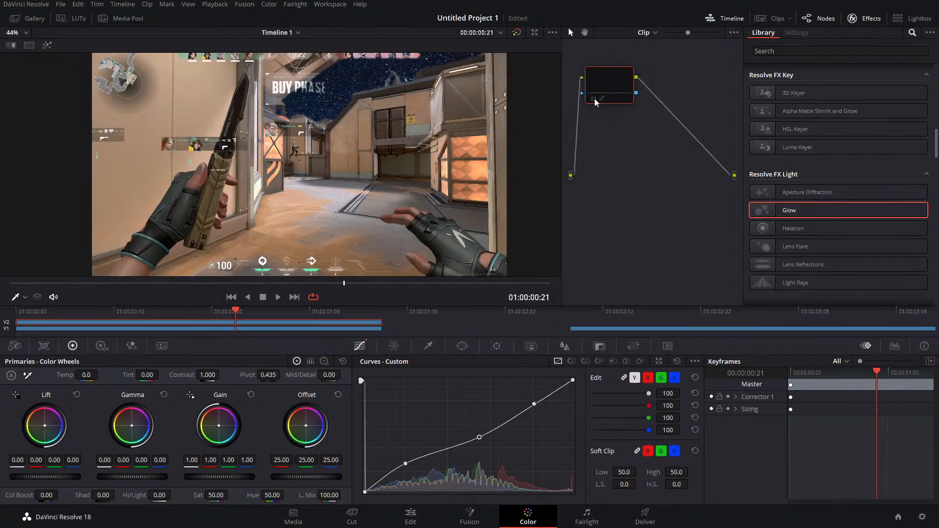
pyautogui.hotkey('ctrl', 'd')
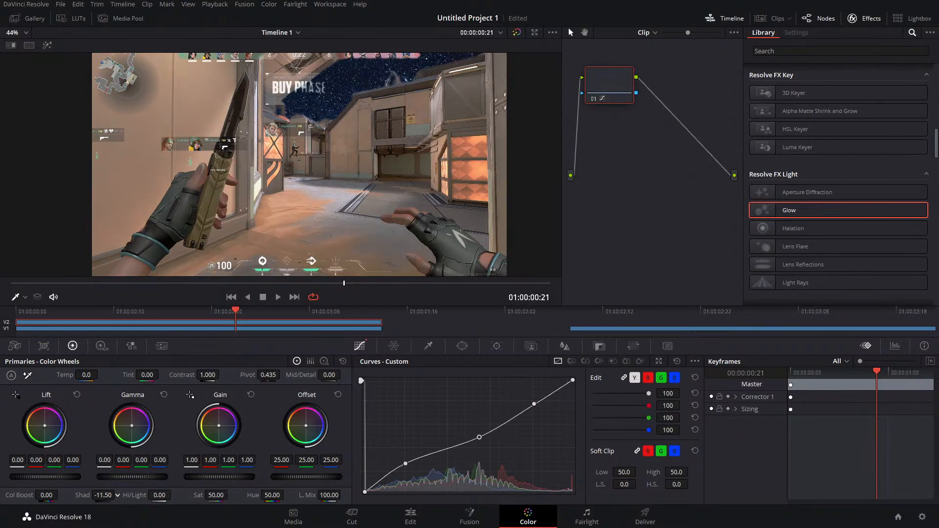
# Step: On node 01, set Shadows to 73.50, Highlights to -35.50, Saturation to 31.00 and Color Boost to 29.00
pyautogui.moveTo(104, 495); pyautogui.dragTo(117, 495)
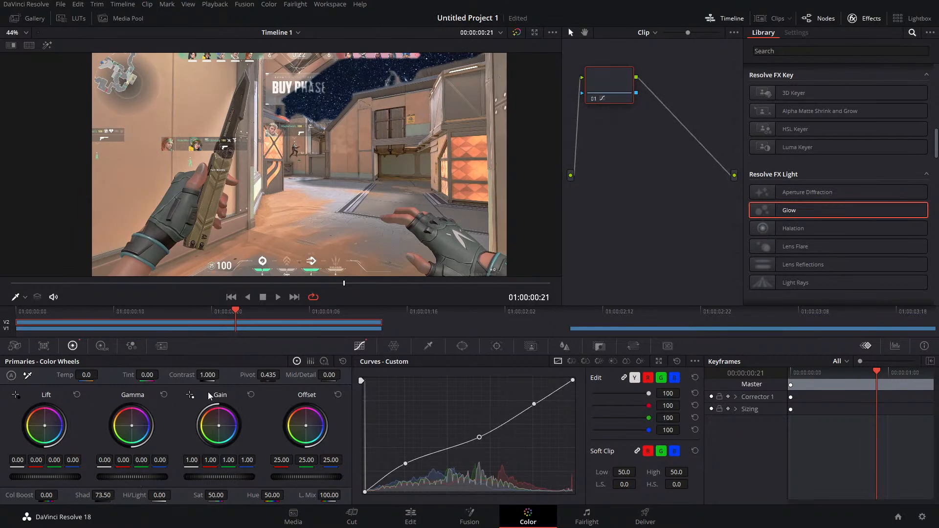
pyautogui.moveTo(155, 495)
pyautogui.mouseDown()
pyautogui.moveTo(144, 495)
pyautogui.moveTo(166, 495)
pyautogui.mouseUp()
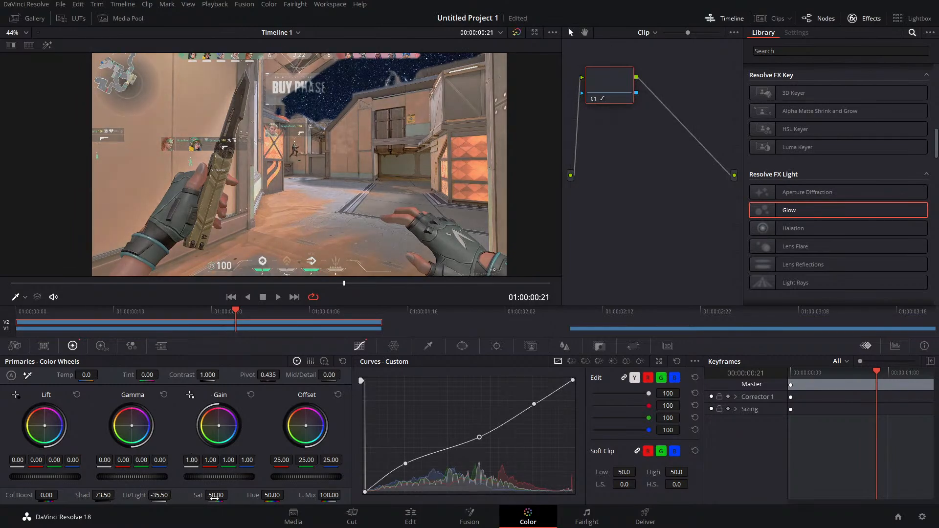
pyautogui.moveTo(245, 496); pyautogui.dragTo(231, 496)
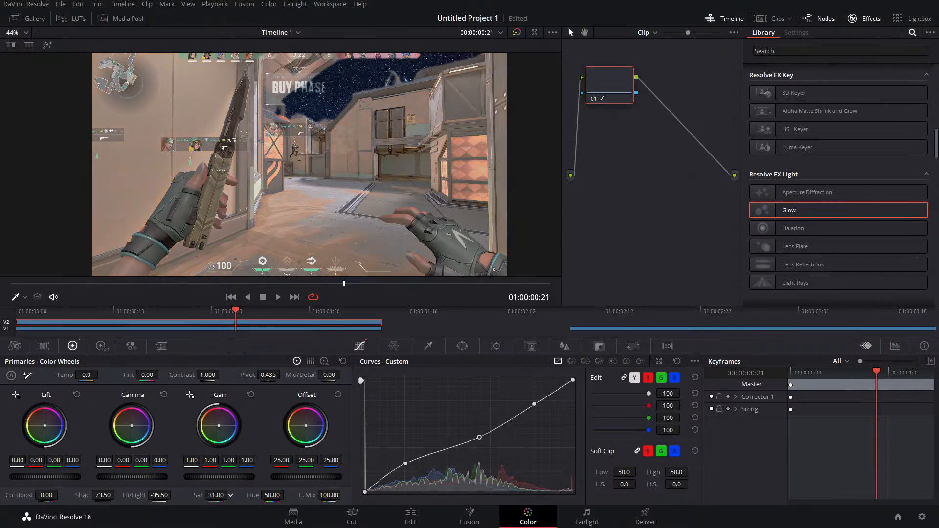
pyautogui.moveTo(44, 495); pyautogui.dragTo(60, 495)
pyautogui.doubleClick(19, 496)
pyautogui.moveTo(39, 495); pyautogui.dragTo(59, 495)
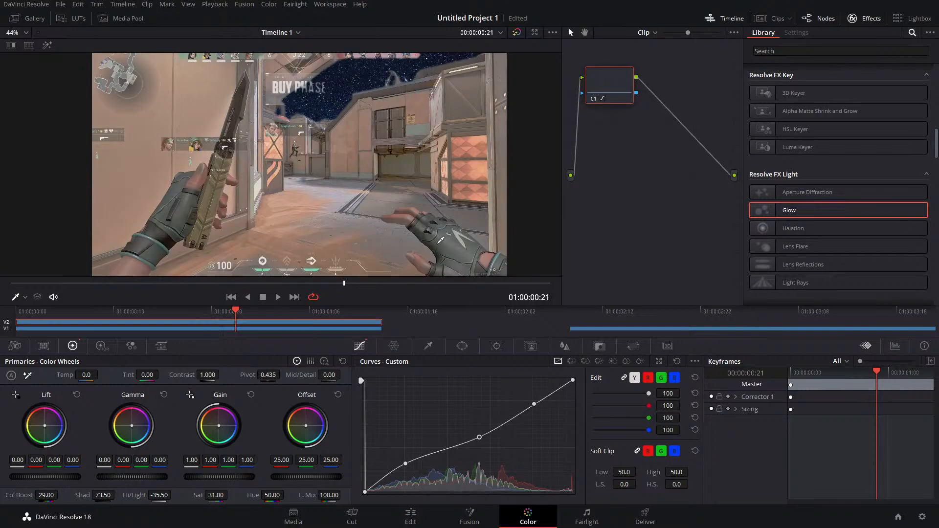
# Step: Add a serial node after node 01 in the Video 2 clip's node graph
pyautogui.rightClick(623, 85)
pyautogui.moveTo(669, 137)
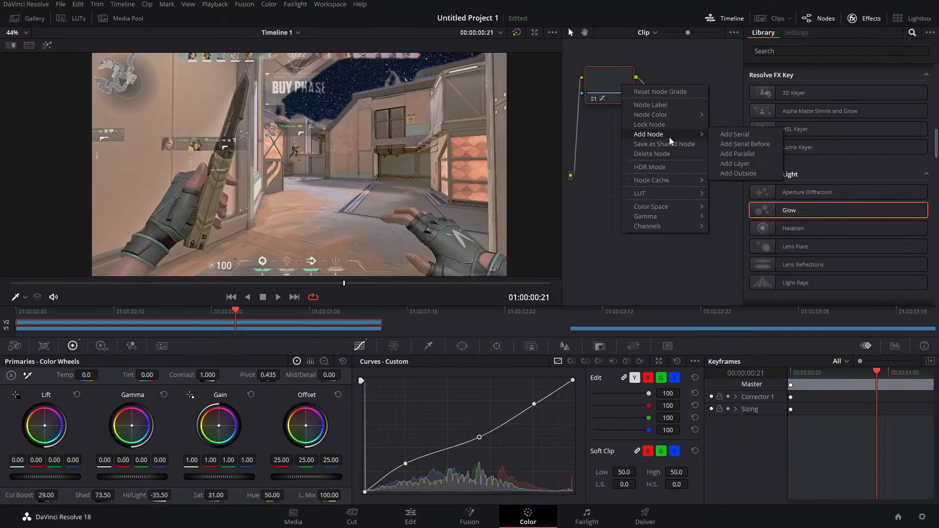
pyautogui.click(733, 134)
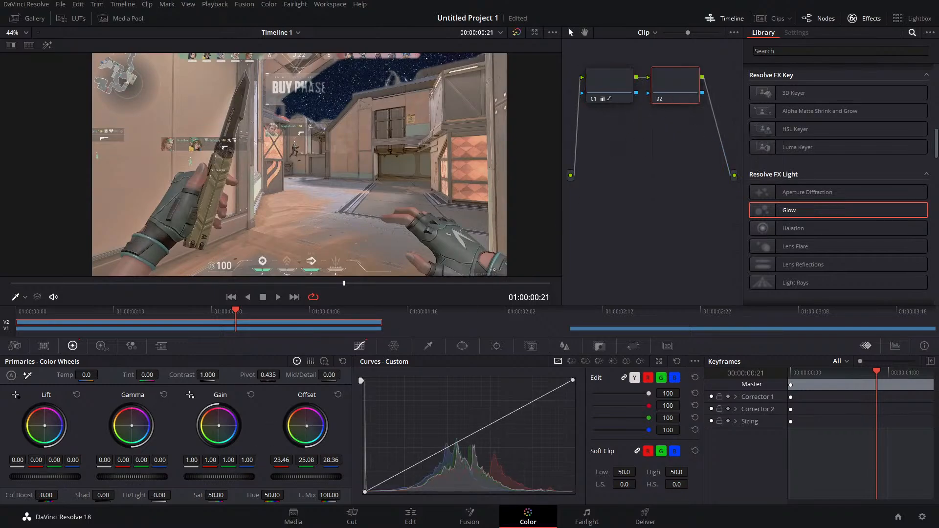
# Step: On node 02, push Offset (14.64, 23.79, 48.68) and Gain (0.88, 1.02, 1.21) toward blue, Gamma toward red-orange, and Lift blue to -0.02
pyautogui.moveTo(307, 426); pyautogui.dragTo(311, 429)
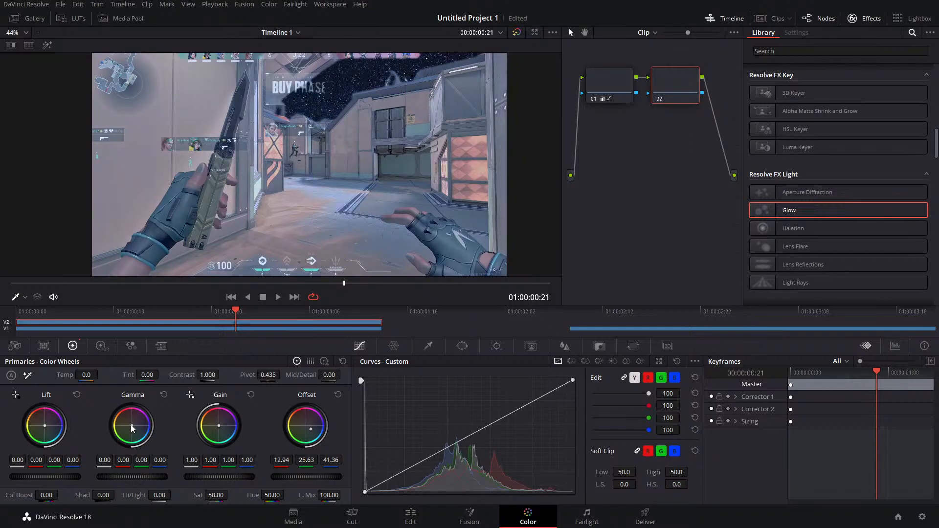
pyautogui.moveTo(132, 426); pyautogui.dragTo(129, 421)
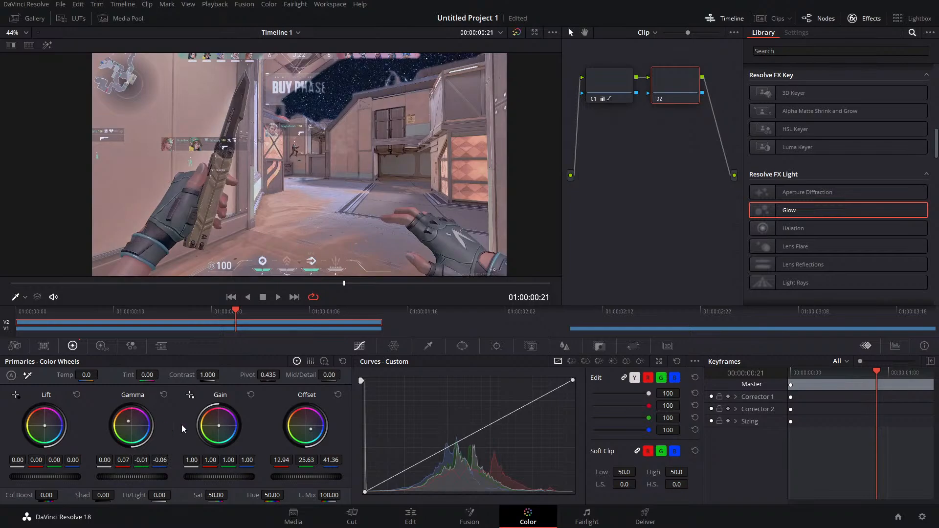
pyautogui.moveTo(313, 433); pyautogui.dragTo(314, 434)
pyautogui.moveTo(129, 423); pyautogui.dragTo(129, 424)
pyautogui.moveTo(220, 426); pyautogui.dragTo(223, 427)
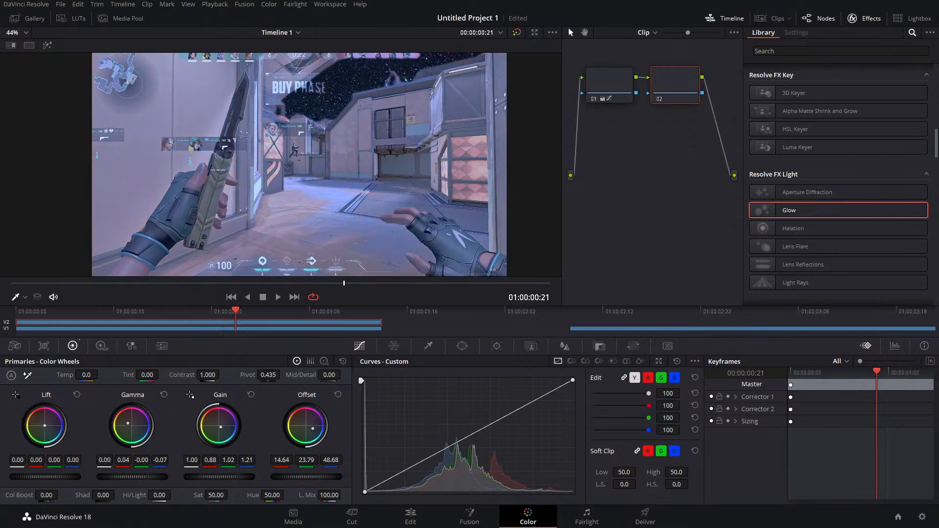
pyautogui.moveTo(45, 426); pyautogui.dragTo(44, 426)
# Step: Try bending node 02's custom curve with Editable Splines handles, and revert both the curve and the option
pyautogui.click(694, 362)
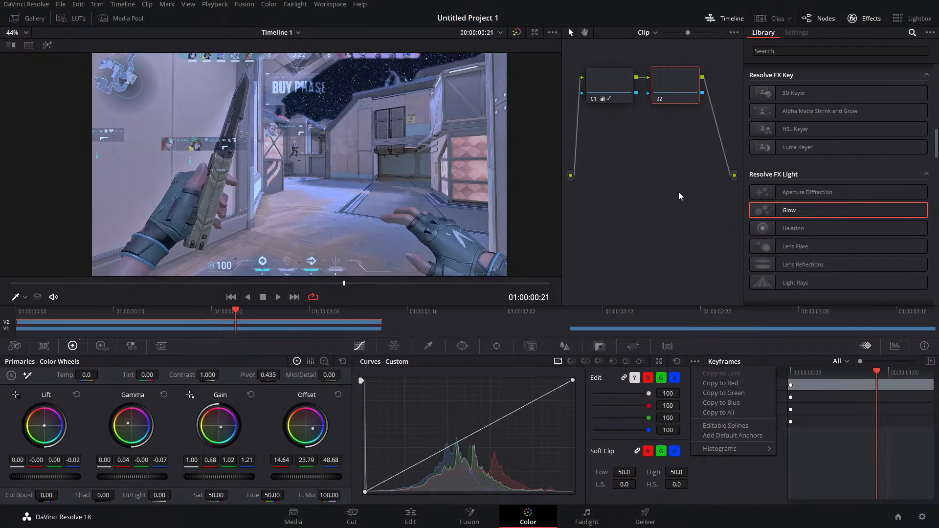
pyautogui.click(721, 422)
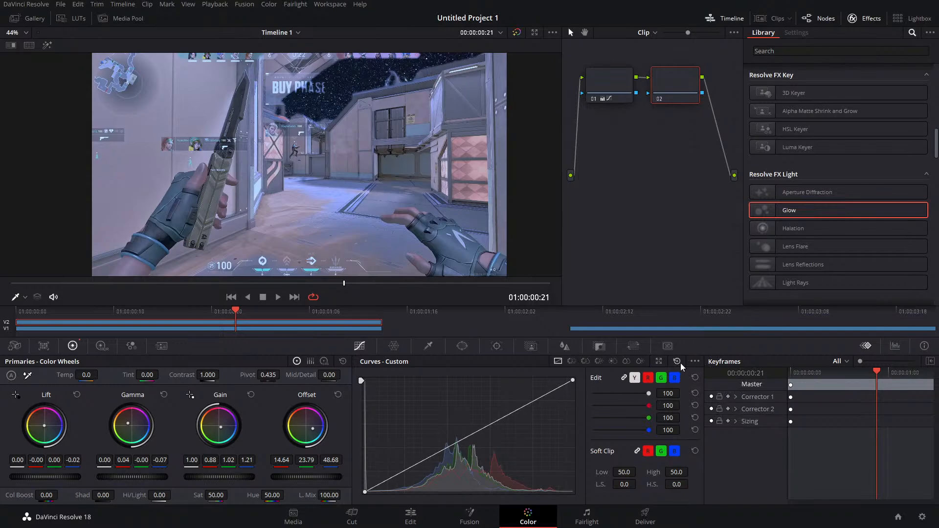
pyautogui.click(695, 362)
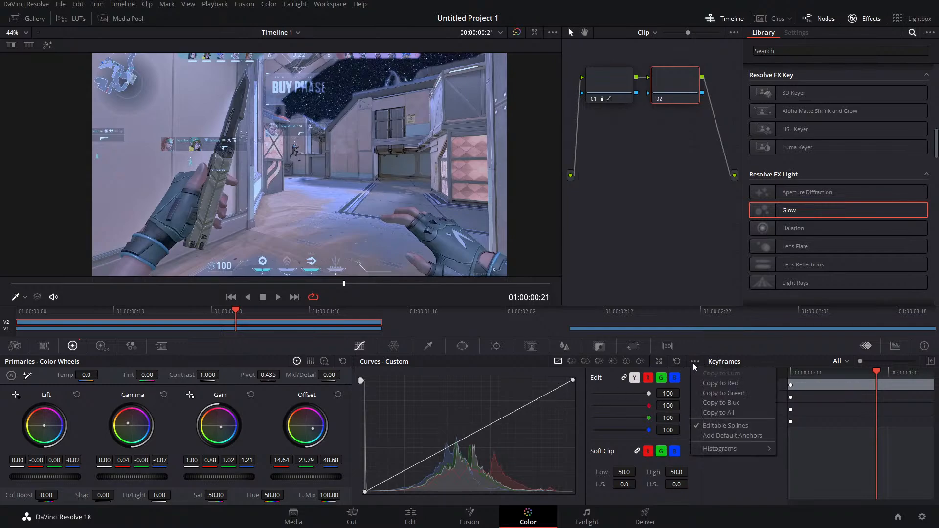
pyautogui.click(532, 401)
pyautogui.click(530, 402)
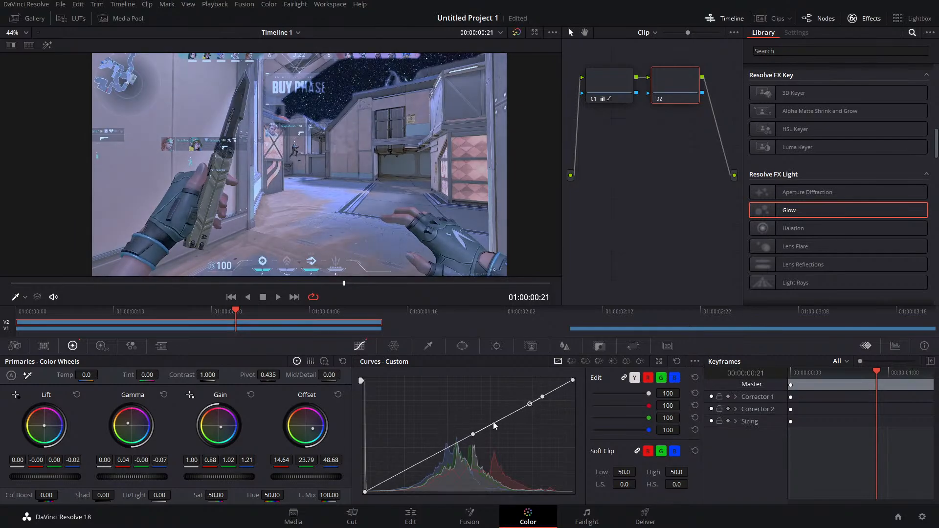
pyautogui.moveTo(473, 434); pyautogui.dragTo(475, 417)
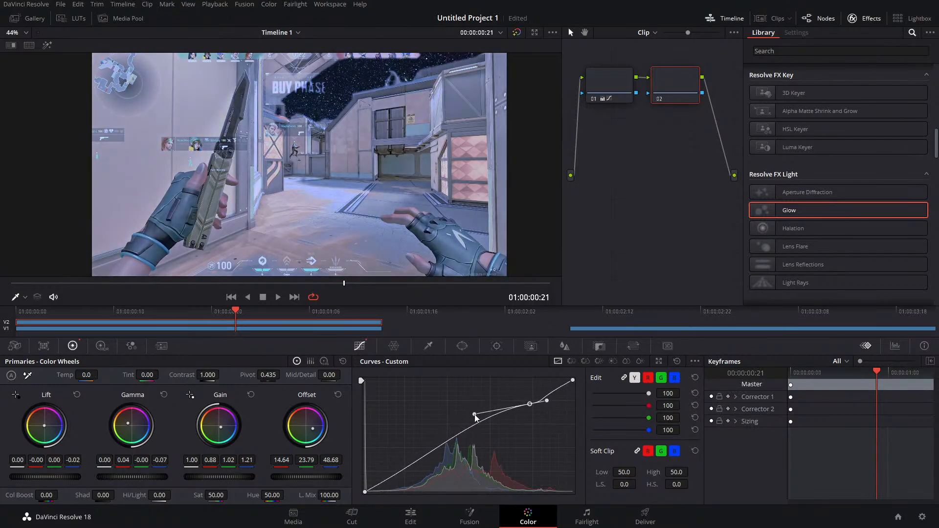
pyautogui.hotkey('ctrl', 'z')
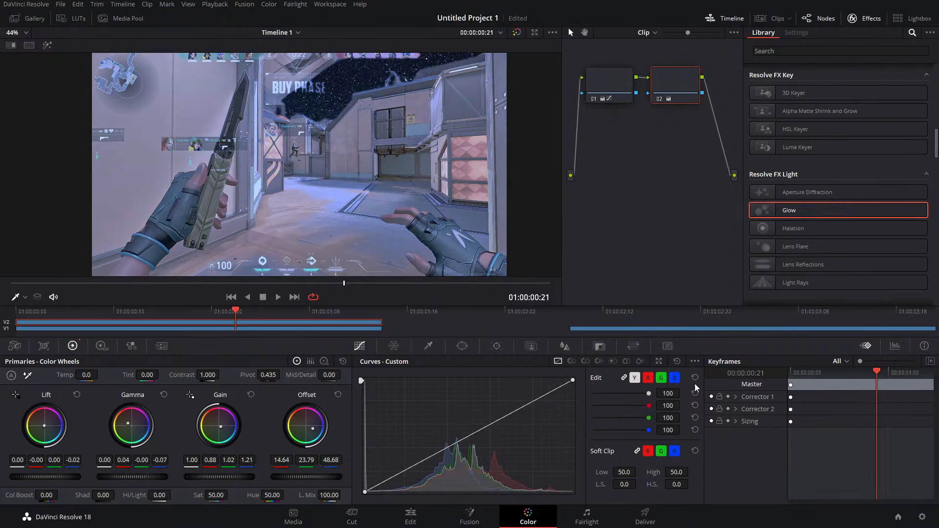
pyautogui.click(695, 361)
pyautogui.click(724, 428)
pyautogui.rightClick(670, 94)
pyautogui.moveTo(706, 140)
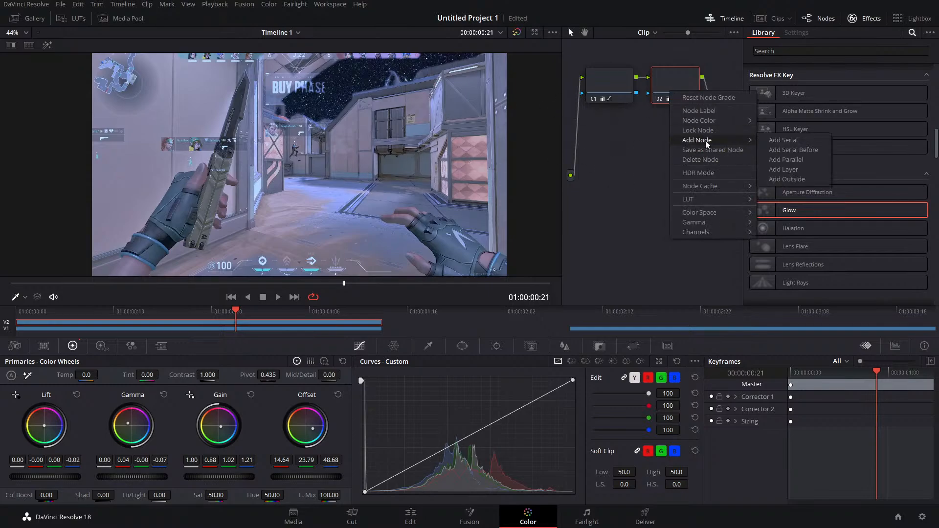
pyautogui.rightClick(674, 78)
pyautogui.rightClick(674, 78)
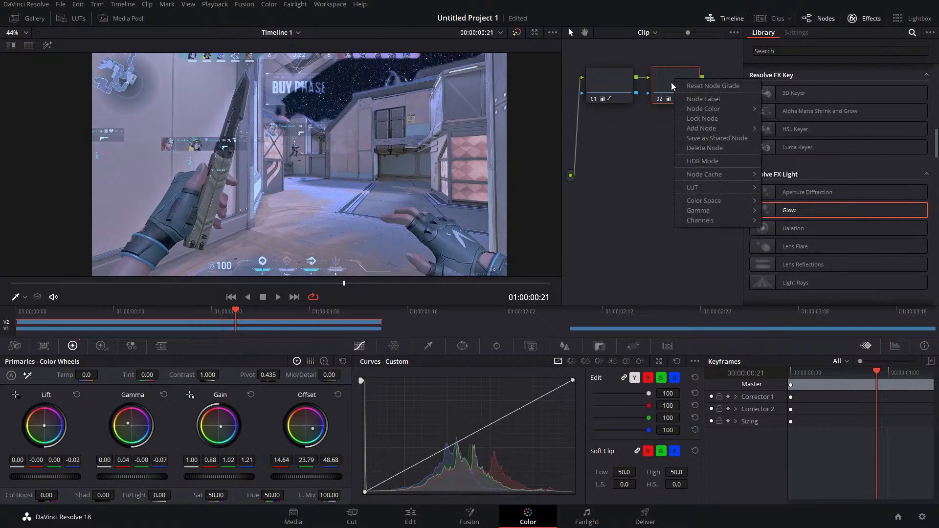
pyautogui.press('Escape')
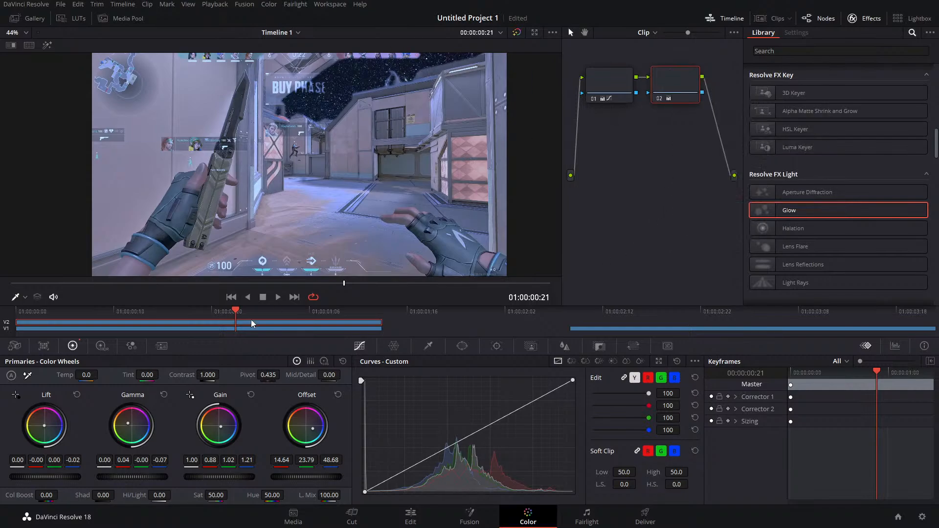
# Step: Set node 02's contrast to 1.340 and toggle the node to compare its grade
pyautogui.moveTo(202, 374); pyautogui.dragTo(222, 374)
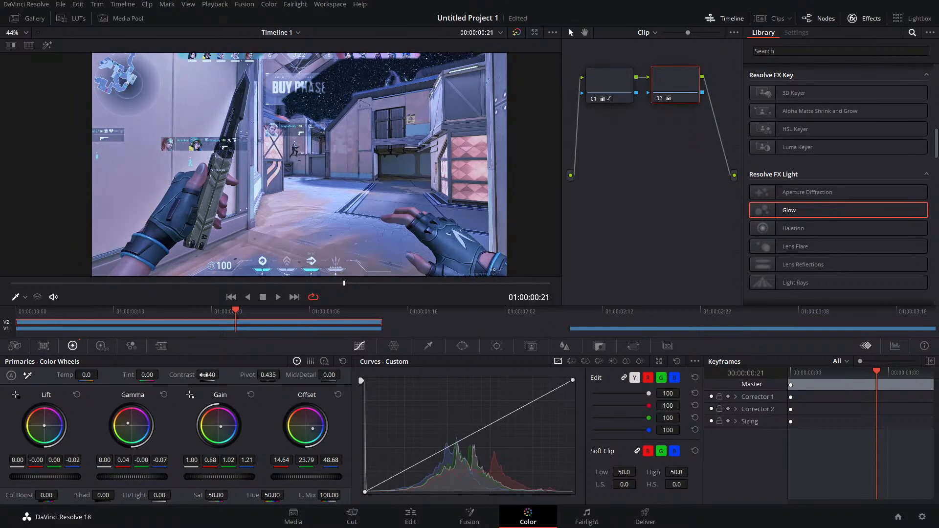
pyautogui.click(660, 99)
pyautogui.click(660, 99)
pyautogui.click(660, 99)
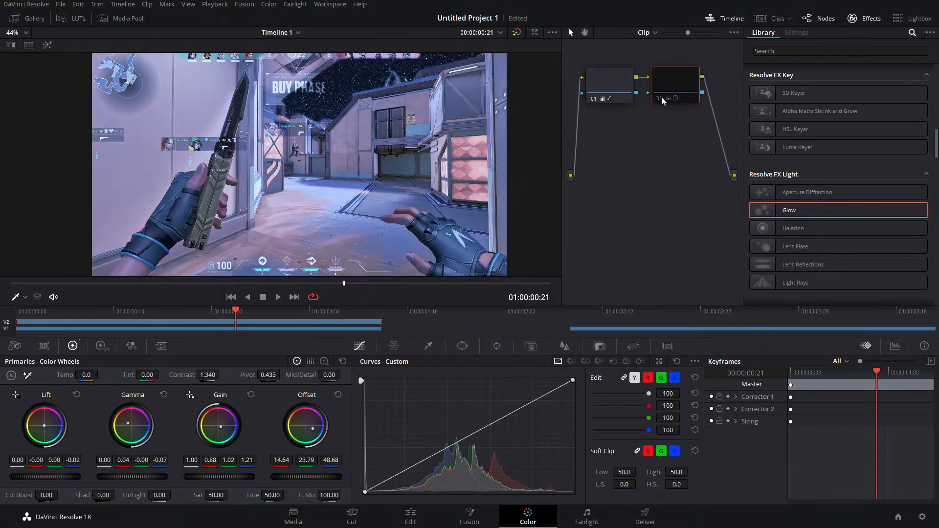
# Step: Turn node 02 of the Video 2 clip back on
pyautogui.click(660, 99)
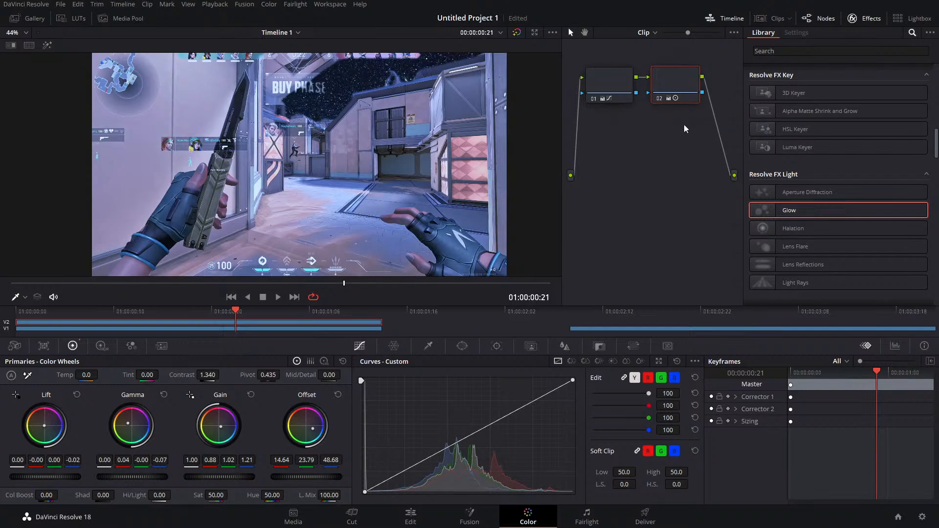
# Step: On the Edit page, try combining the stacked Video 1 and Video 2 clips into a compound clip named Compound Clip 1
pyautogui.click(411, 516)
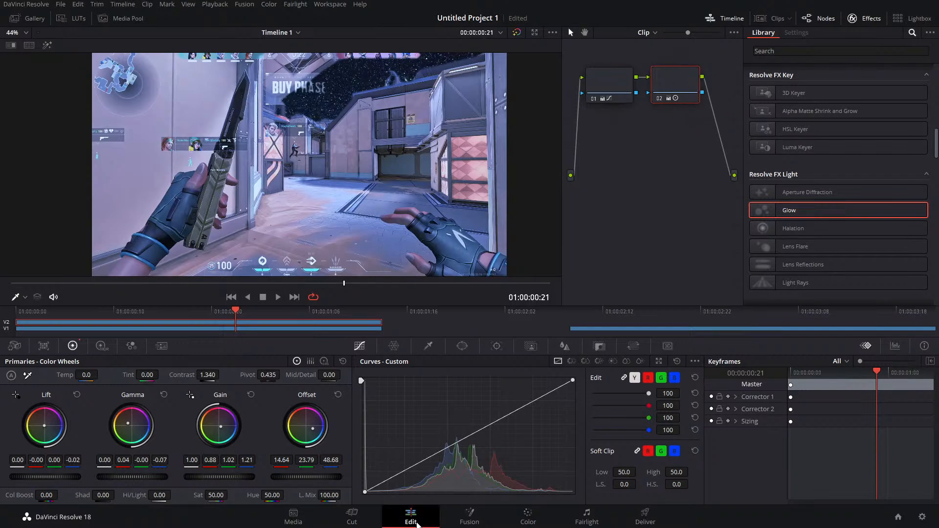
pyautogui.moveTo(481, 332); pyautogui.dragTo(401, 378)
pyautogui.rightClick(401, 377)
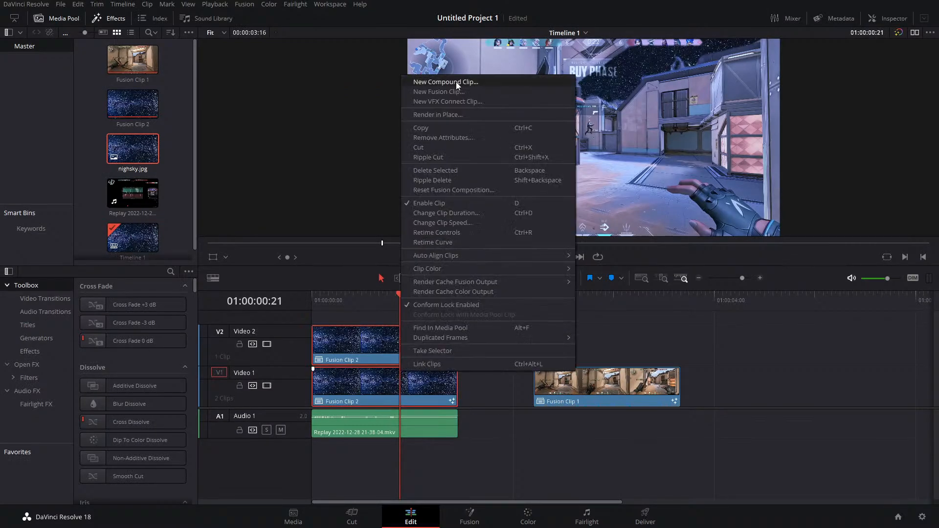
pyautogui.click(455, 80)
pyautogui.click(478, 285)
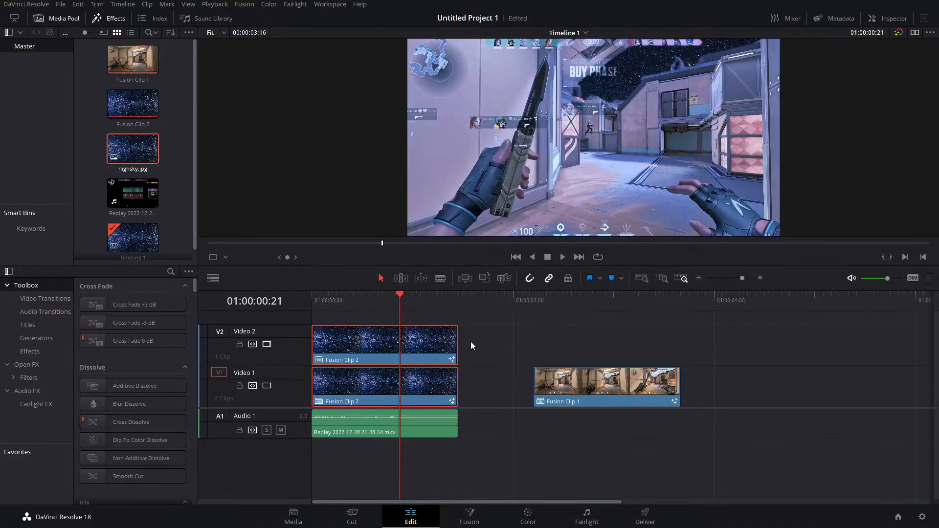
pyautogui.rightClick(409, 387)
pyautogui.click(470, 93)
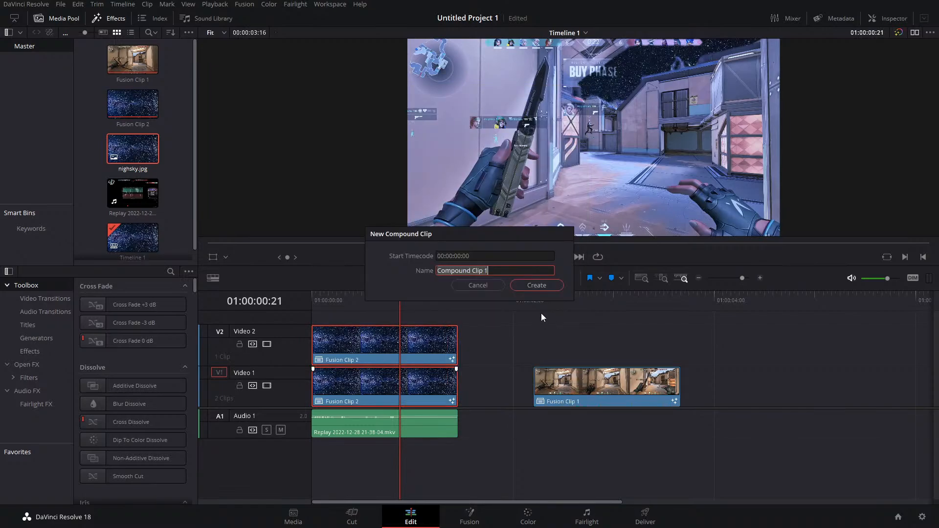
pyautogui.click(536, 281)
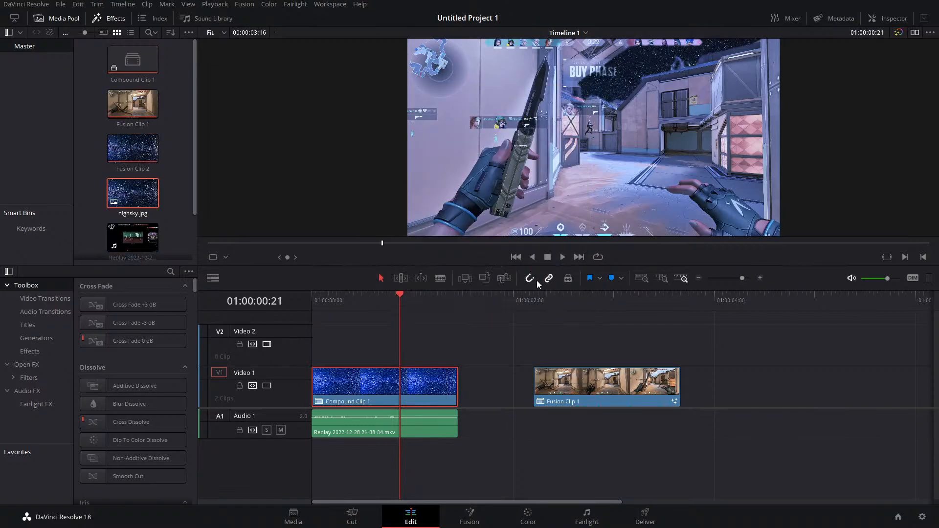
# Step: On the Color page, try a Glow effect on the compound clip's node 01 with a lower Shine Threshold
pyautogui.click(525, 517)
pyautogui.rightClick(626, 97)
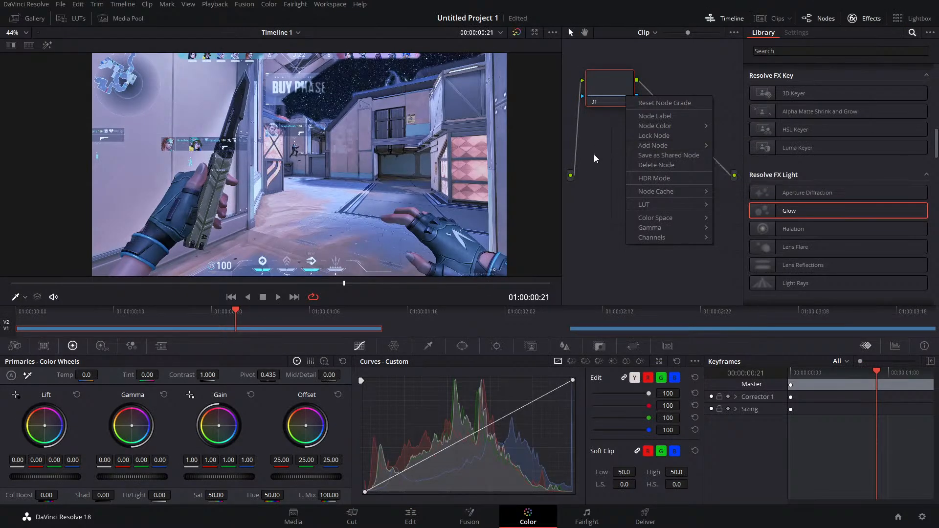
pyautogui.click(594, 81)
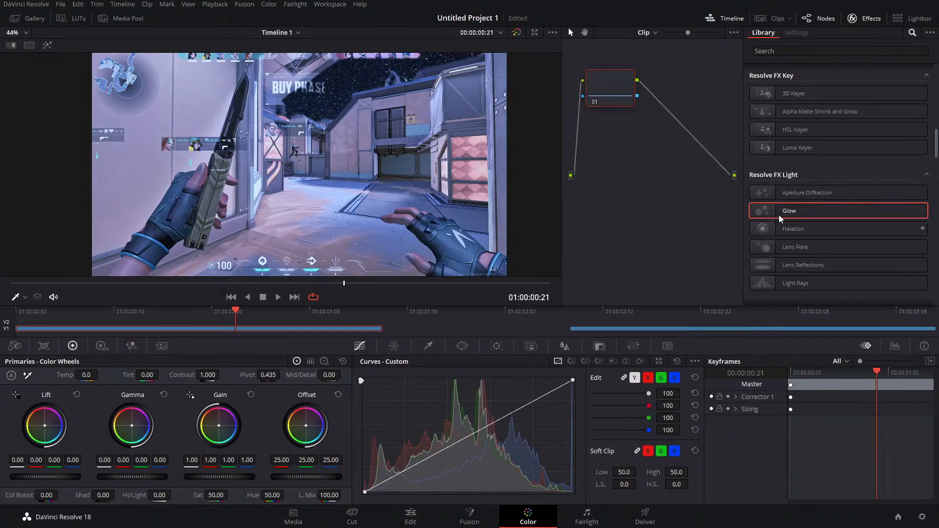
pyautogui.moveTo(786, 211); pyautogui.dragTo(605, 90)
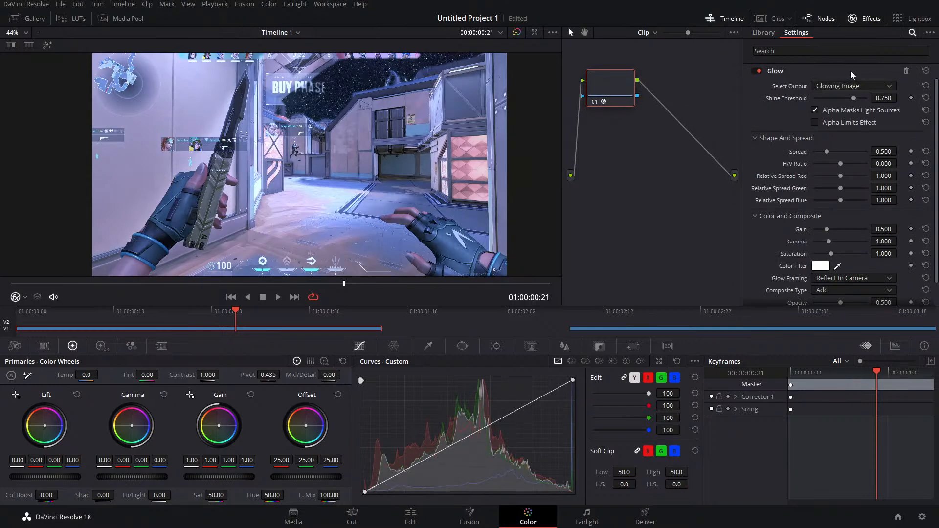
pyautogui.moveTo(852, 102)
pyautogui.mouseDown()
pyautogui.moveTo(835, 99)
pyautogui.moveTo(847, 104)
pyautogui.mouseUp()
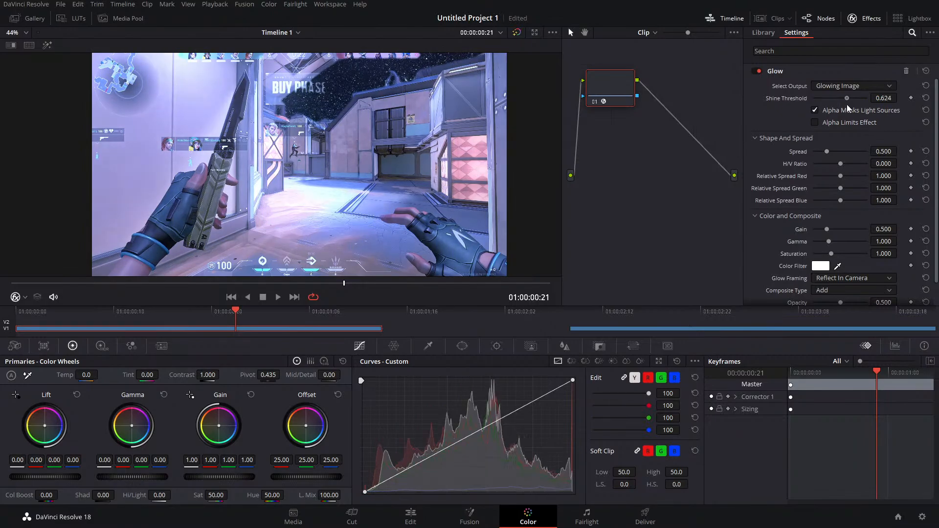
# Step: Undo the Glow effect and the compound clip
pyautogui.hotkey('ctrl', 'z')
pyautogui.hotkey('ctrl', 'z')
pyautogui.hotkey('ctrl', 'z')
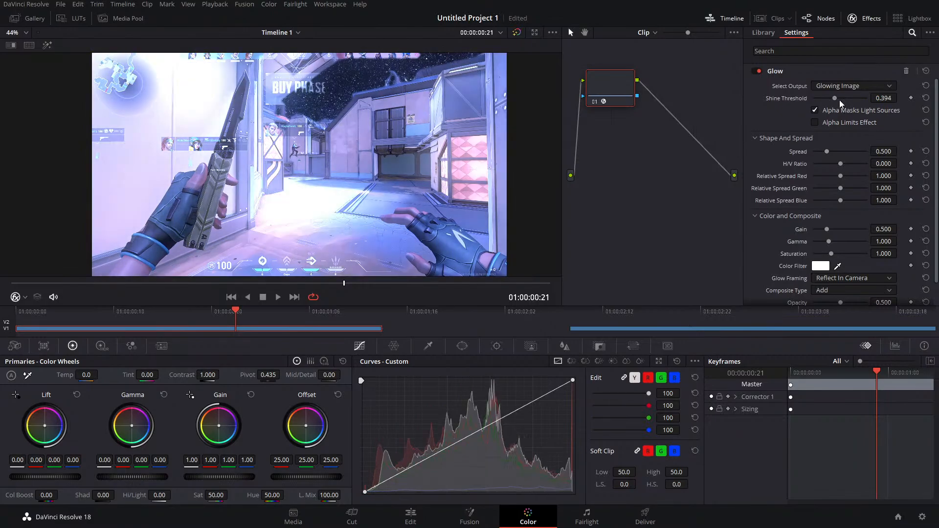
# Step: Examine the Video 2 clip's grade and Fusion composition, and compare the graded night footage with the separate ungraded Fusion Clip 1
pyautogui.click(413, 517)
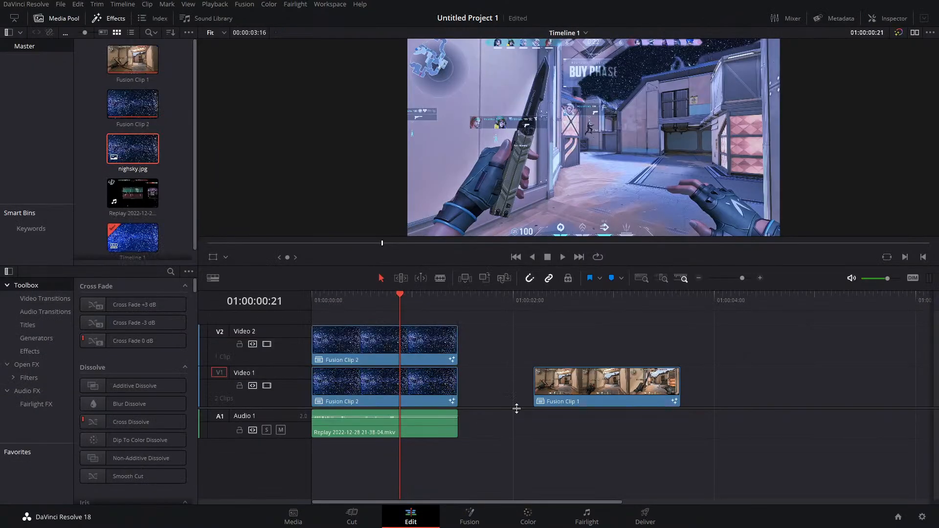
pyautogui.click(420, 353)
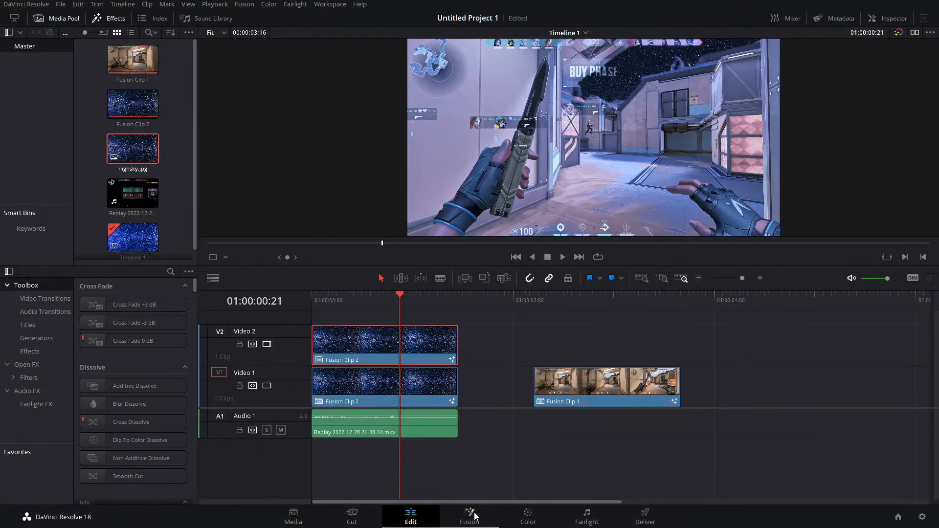
pyautogui.click(524, 517)
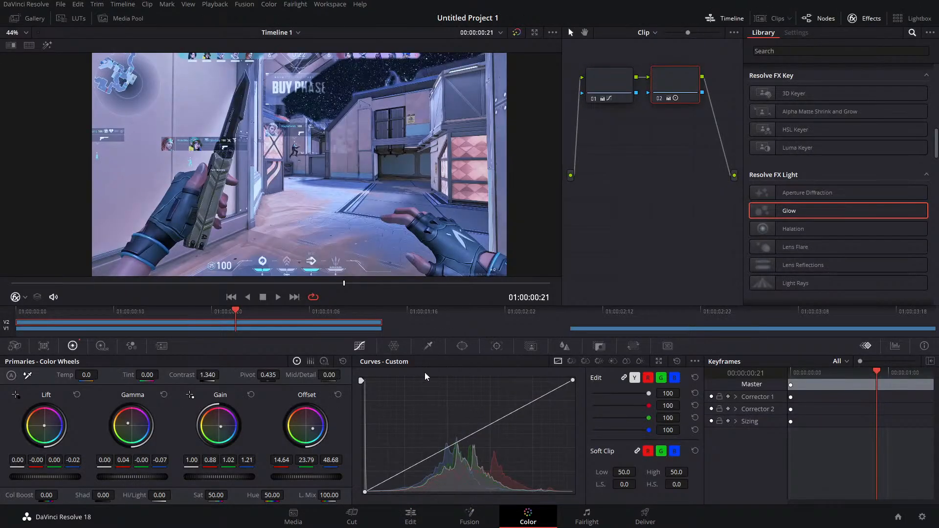
pyautogui.click(428, 518)
pyautogui.click(468, 520)
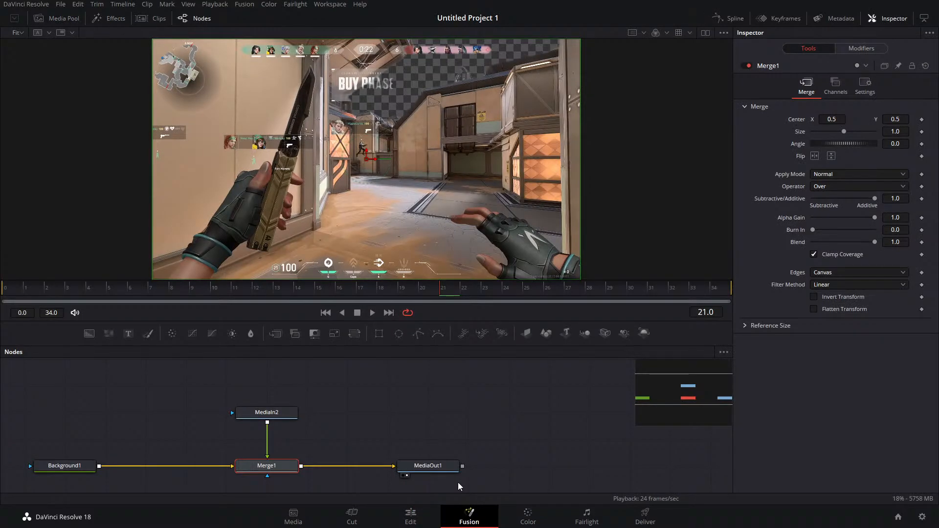
pyautogui.click(410, 517)
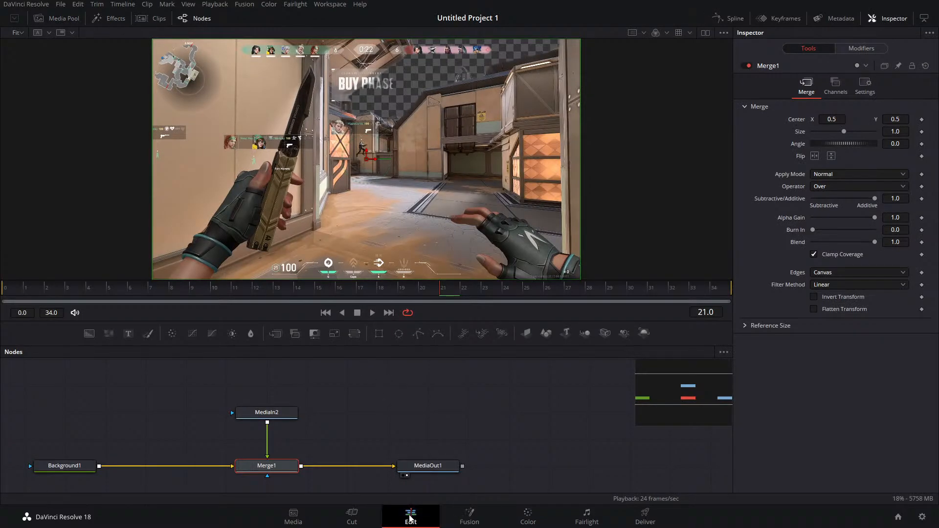
pyautogui.click(579, 398)
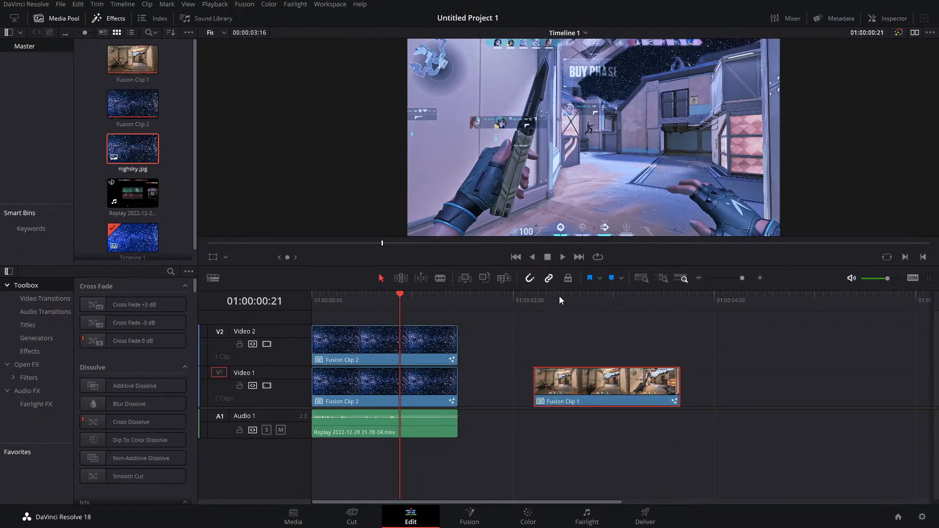
pyautogui.click(564, 294)
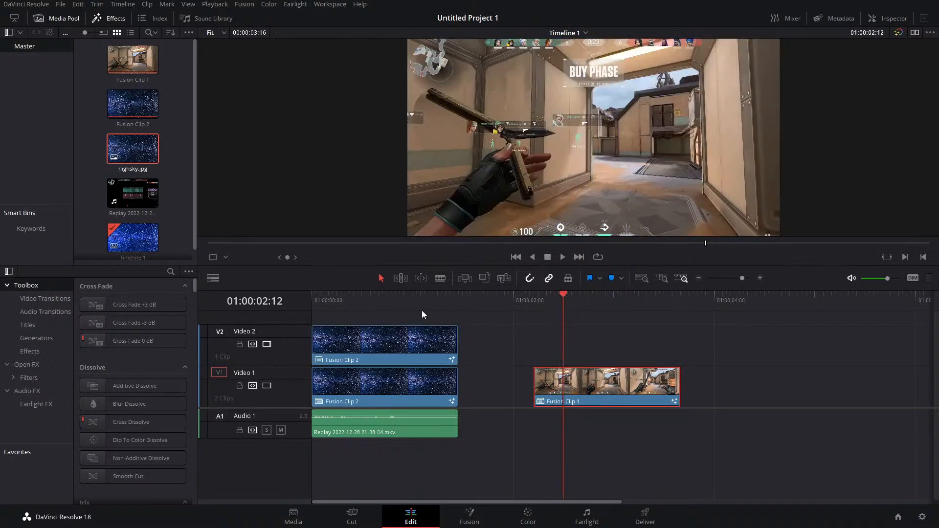
pyautogui.moveTo(421, 310)
pyautogui.mouseDown()
pyautogui.moveTo(431, 310)
pyautogui.moveTo(425, 314)
pyautogui.mouseUp()
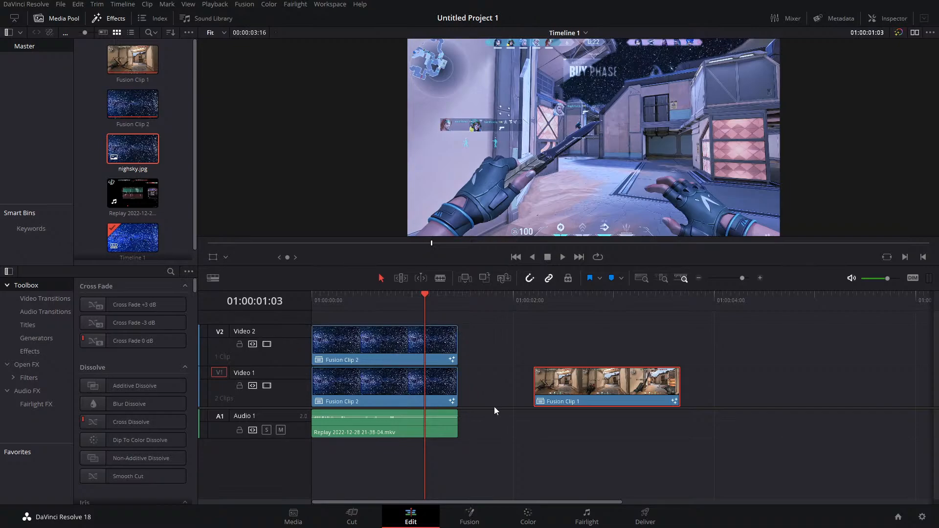
# Step: Add an Adjustment Clip above both video clips on the Edit page and trim it to end where they end
pyautogui.moveTo(494, 408); pyautogui.dragTo(498, 440)
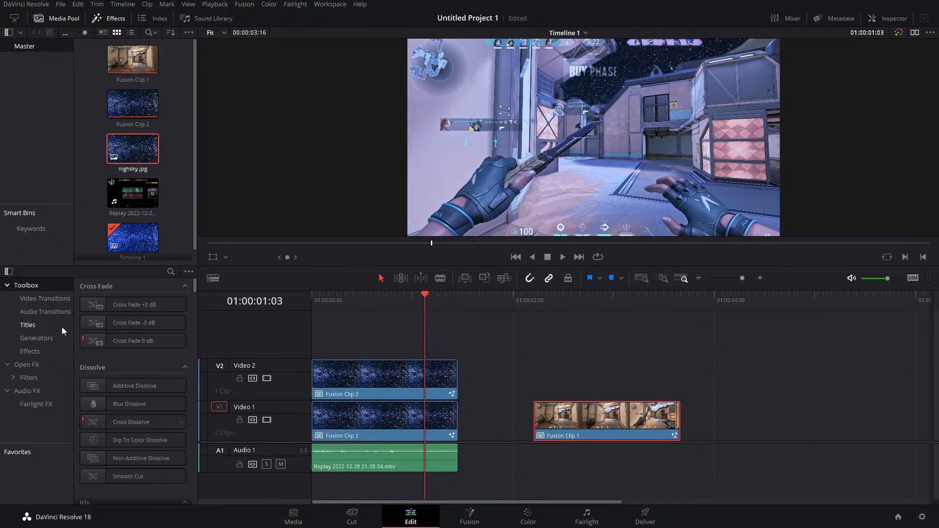
pyautogui.click(30, 352)
pyautogui.moveTo(118, 305); pyautogui.dragTo(321, 342)
pyautogui.press('b')
pyautogui.click(463, 343)
pyautogui.press('a')
pyautogui.click(522, 349)
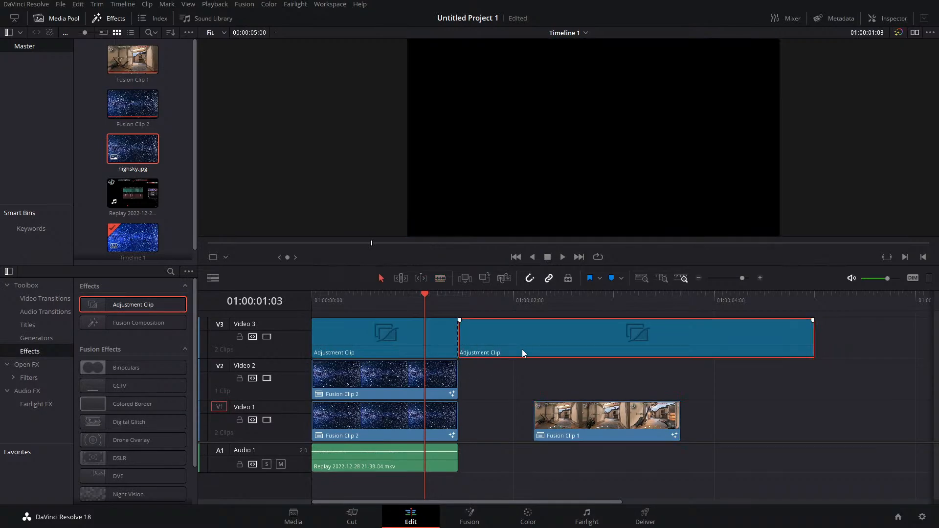
pyautogui.press('Delete')
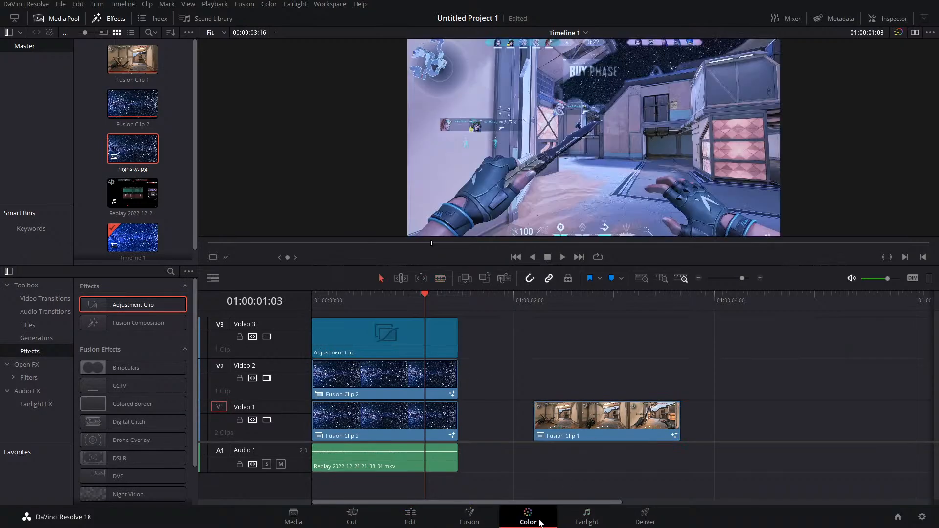
# Step: On the adjustment clip's node 01, sample the dark night sky with the HSL Qualifier while Highlight is on
pyautogui.click(528, 520)
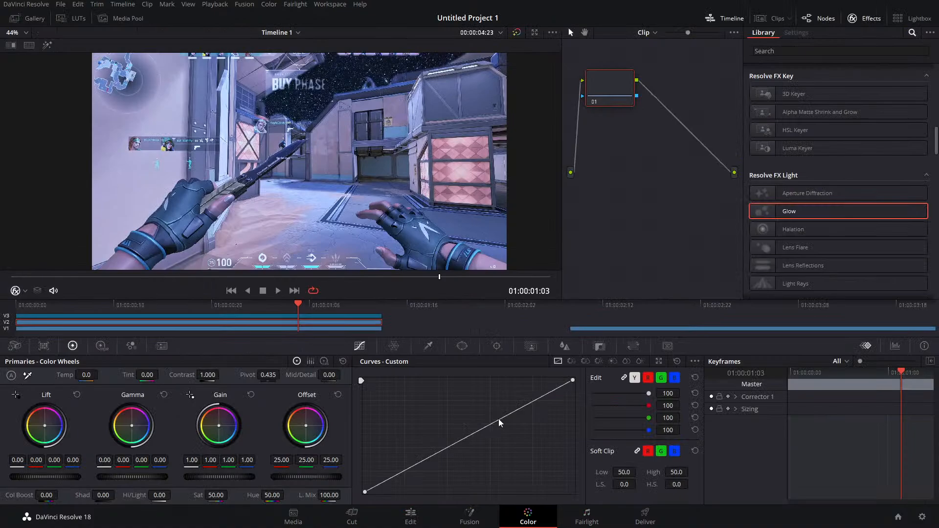
pyautogui.click(428, 346)
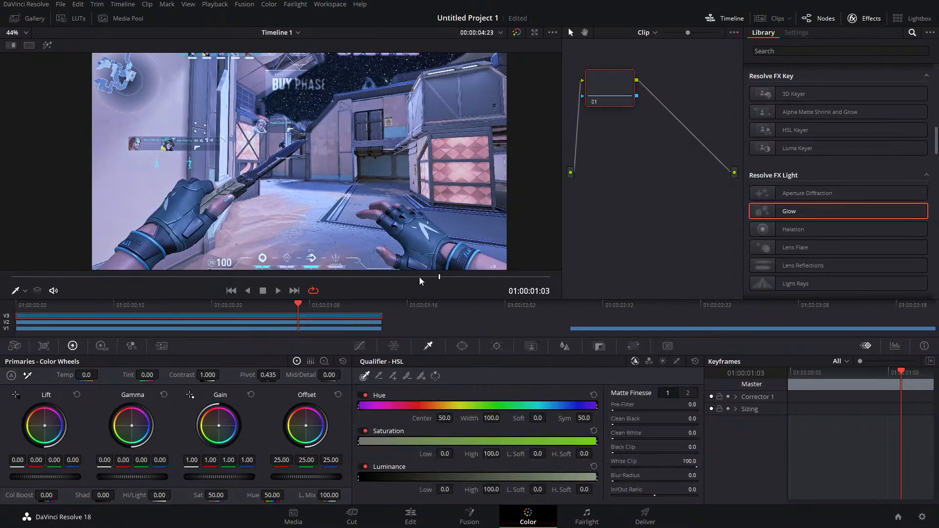
pyautogui.click(309, 97)
pyautogui.click(48, 46)
pyautogui.click(326, 104)
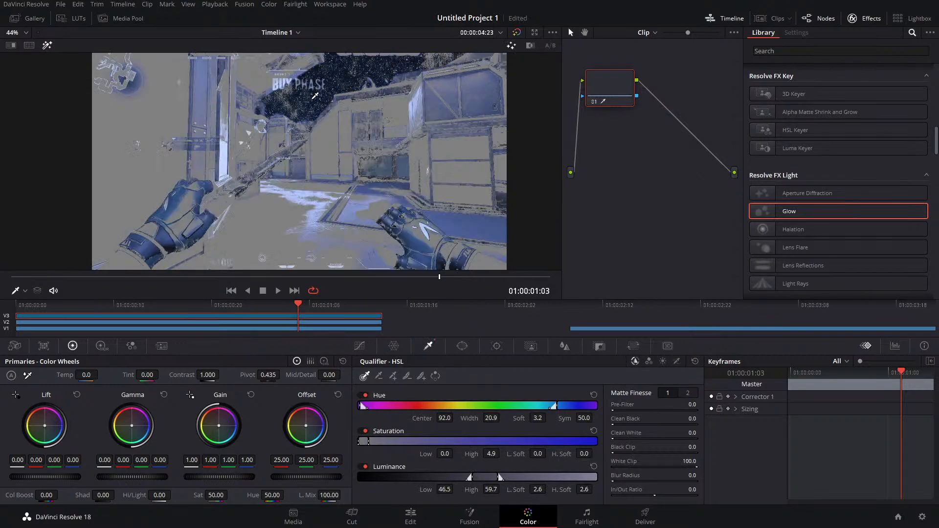
pyautogui.click(296, 97)
pyautogui.click(308, 97)
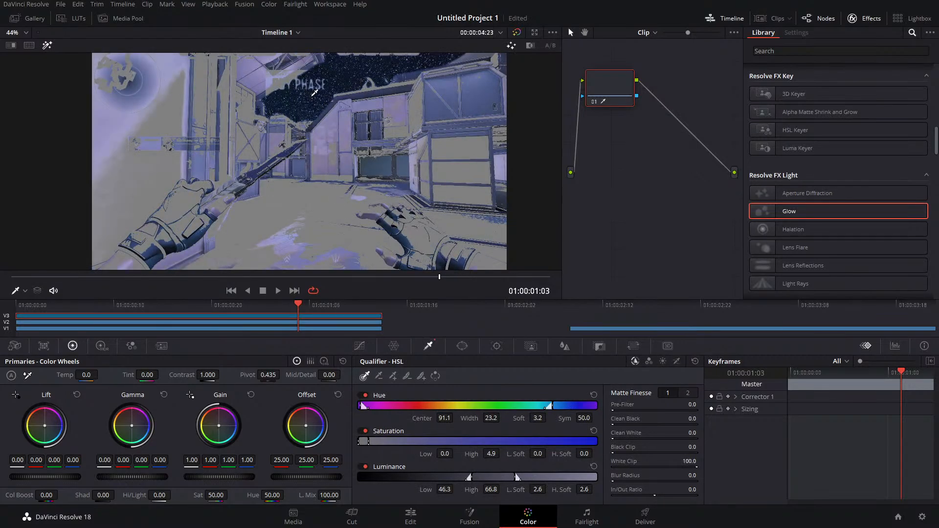
pyautogui.click(316, 94)
pyautogui.click(349, 74)
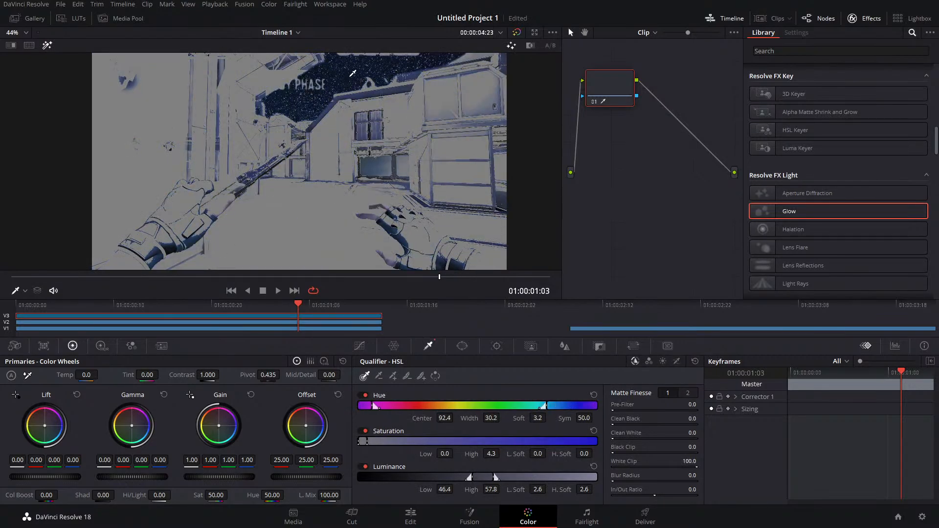
pyautogui.click(342, 73)
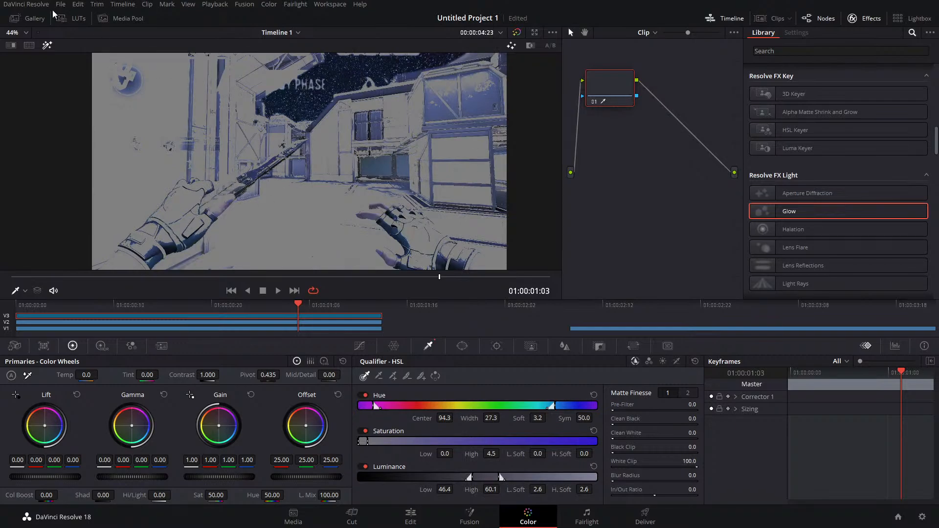
# Step: Turn off Highlight and apply the Resolve FX Glow effect to the adjustment clip's node 01
pyautogui.click(51, 48)
pyautogui.moveTo(757, 211); pyautogui.dragTo(616, 87)
# Step: Try Glow with Shine Threshold 0.238, Gain 1.761, Gamma 1.433, Spread 2.000 and default Saturation, and toggle Alpha Limits Effect on and off
pyautogui.moveTo(852, 98); pyautogui.dragTo(824, 96)
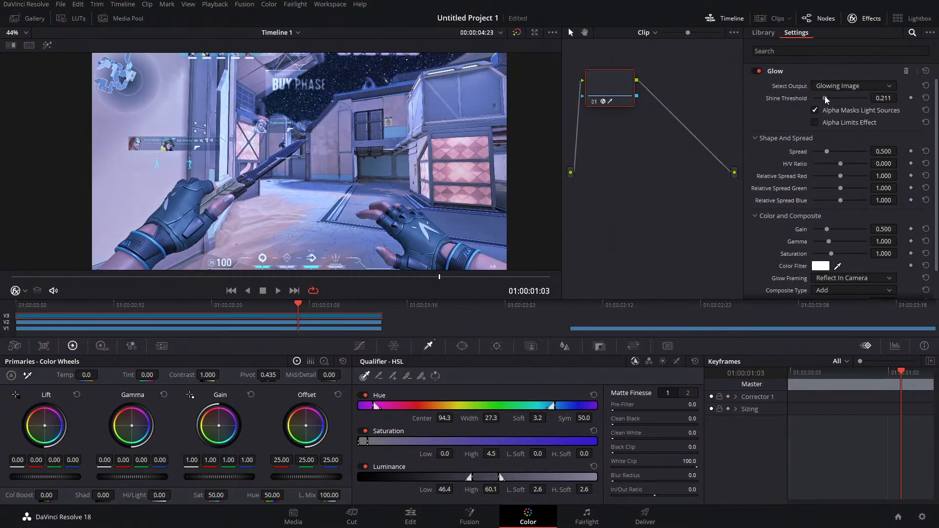
pyautogui.moveTo(827, 229); pyautogui.dragTo(836, 253)
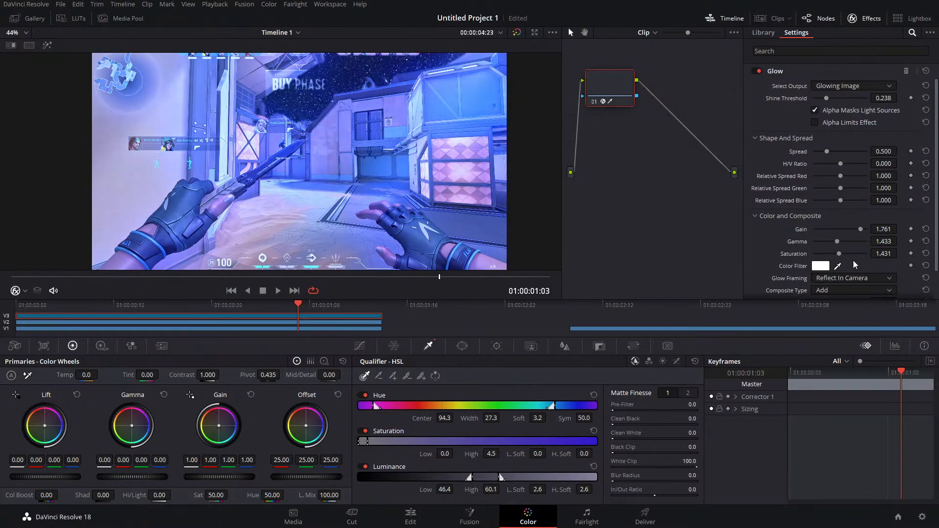
pyautogui.click(926, 254)
pyautogui.moveTo(827, 154); pyautogui.dragTo(874, 151)
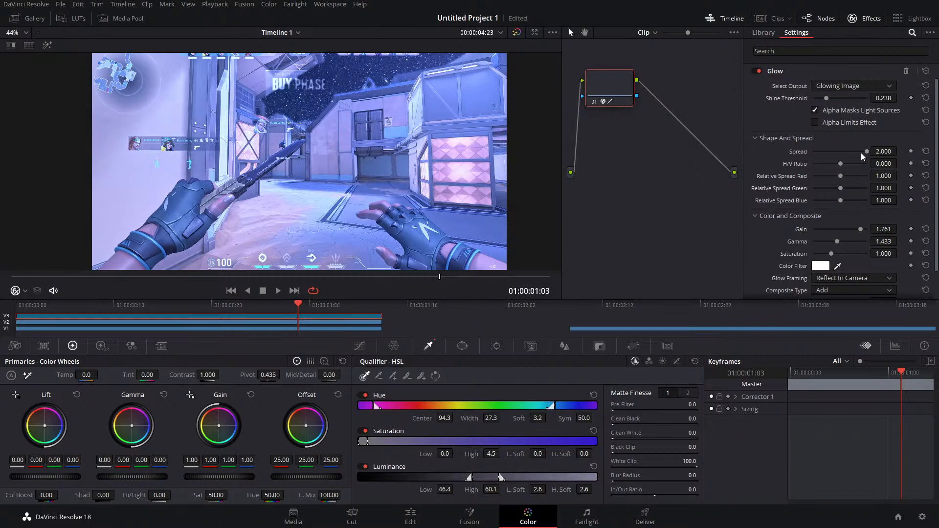
pyautogui.click(815, 123)
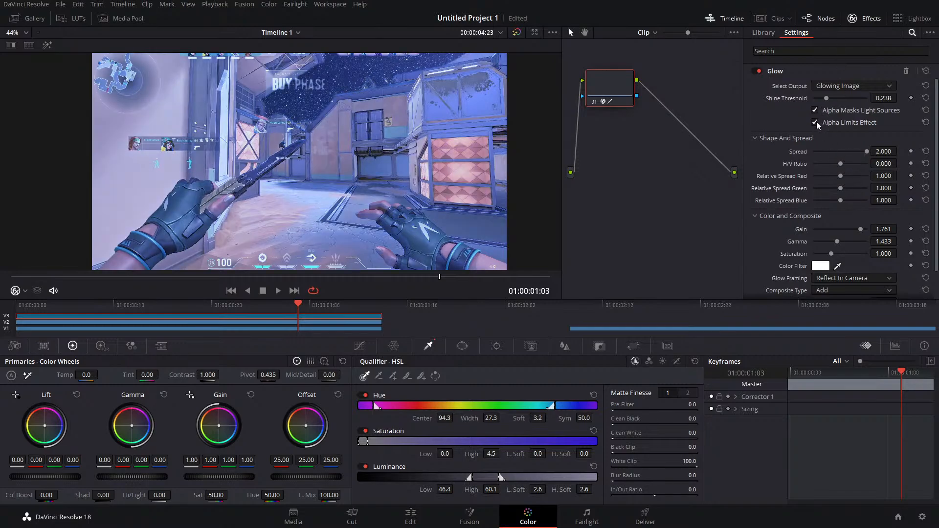
pyautogui.click(816, 122)
# Step: Try a Shine Threshold of 0.541 or higher with different Spread and Gain amounts, and reset all Glow settings to default
pyautogui.moveTo(826, 98); pyautogui.dragTo(842, 101)
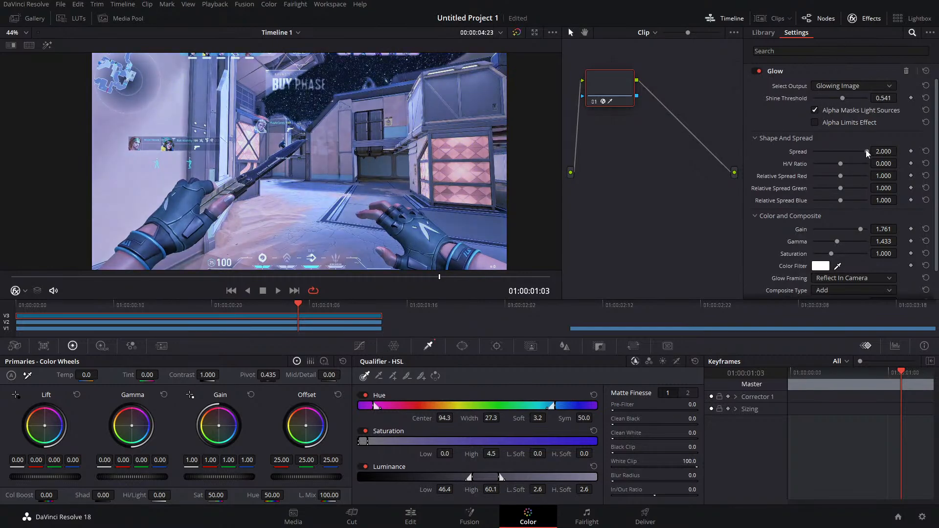
pyautogui.moveTo(866, 151); pyautogui.dragTo(834, 152)
pyautogui.moveTo(861, 229); pyautogui.dragTo(848, 229)
pyautogui.moveTo(843, 98); pyautogui.dragTo(847, 98)
pyautogui.moveTo(850, 228); pyautogui.dragTo(888, 228)
pyautogui.click(926, 71)
# Step: Set the Glow effect's Shine Threshold to 0.138 and its Gain to 2.000
pyautogui.moveTo(858, 98); pyautogui.dragTo(821, 99)
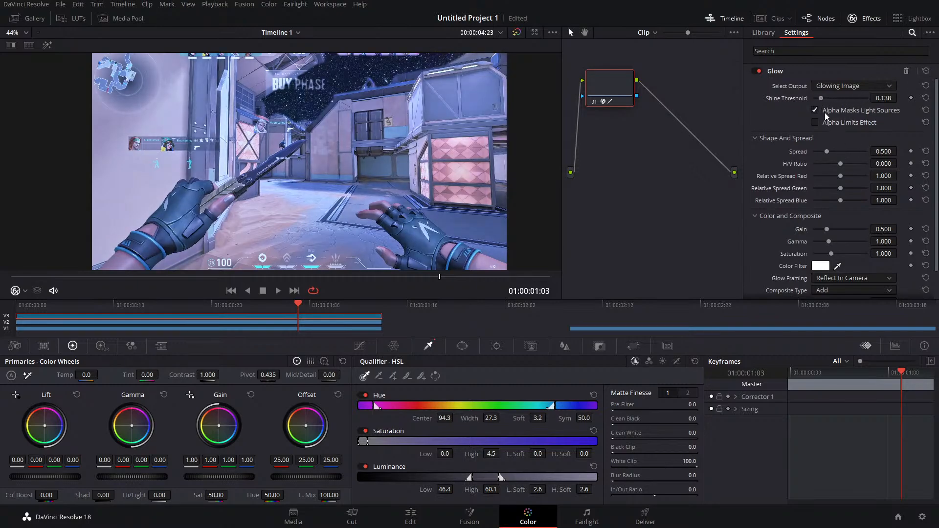
pyautogui.moveTo(828, 230); pyautogui.dragTo(881, 228)
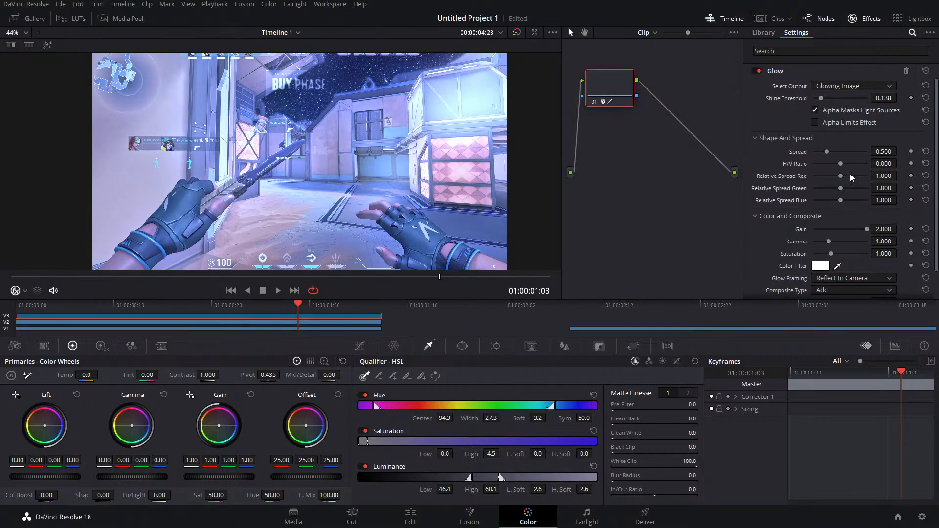
# Step: Try a Glow H/V Ratio of 0.817, check an earlier frame, and reset node 01's grade
pyautogui.moveTo(840, 161); pyautogui.dragTo(863, 163)
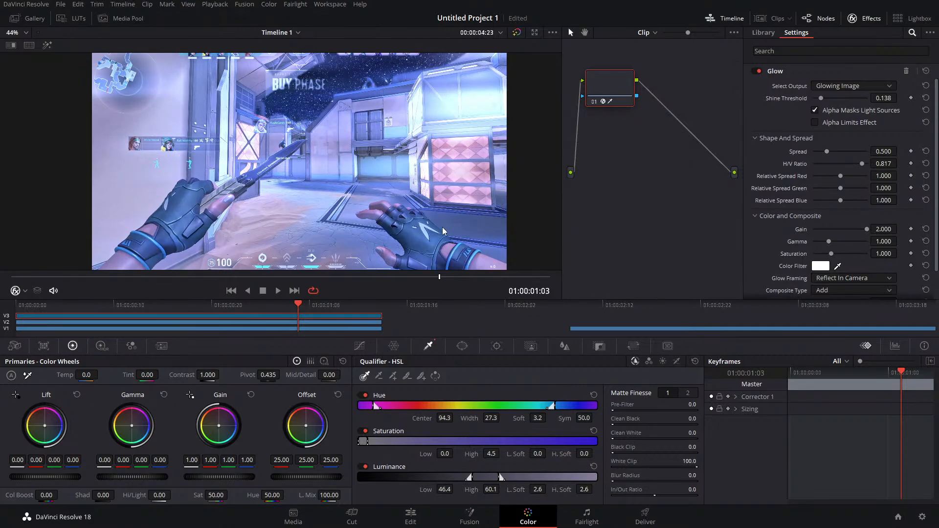
pyautogui.moveTo(317, 307); pyautogui.dragTo(275, 301)
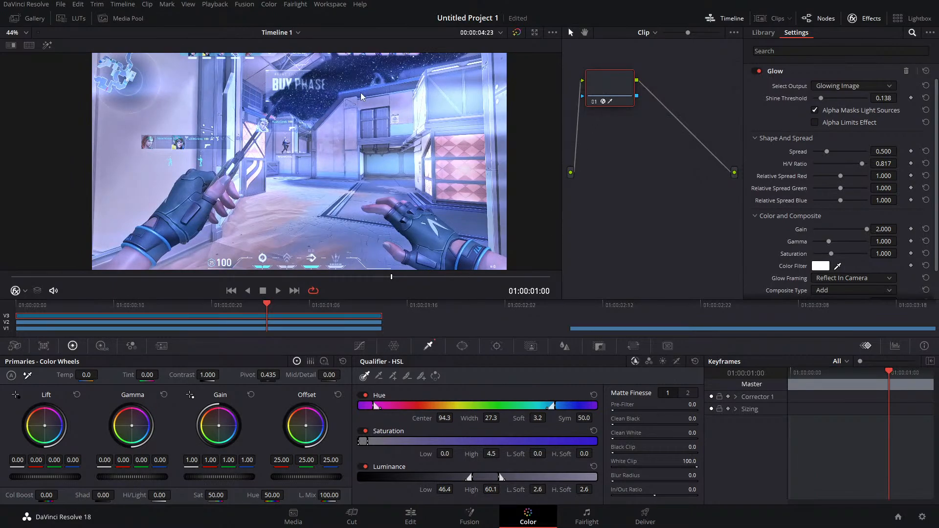
pyautogui.rightClick(599, 87)
pyautogui.click(618, 212)
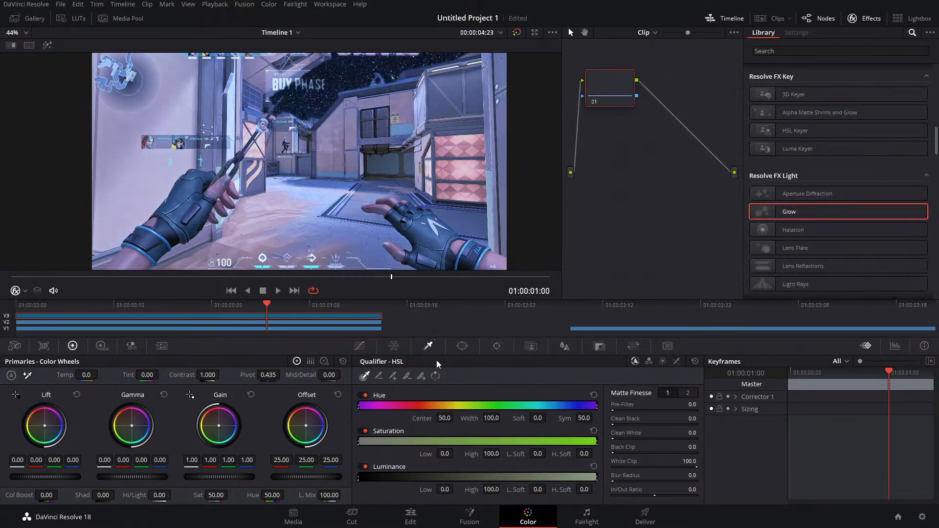
# Step: Turn on Highlight and sample the night sky with the HSL qualifier on node 01
pyautogui.click(46, 45)
pyautogui.click(394, 346)
pyautogui.click(428, 346)
pyautogui.click(330, 92)
pyautogui.click(329, 91)
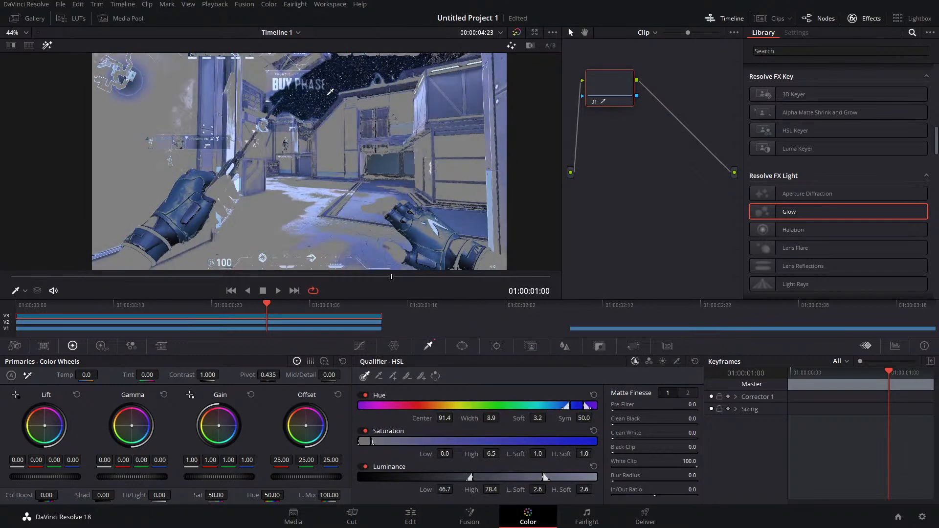
# Step: Resample different spots of the starry sky to narrow the HSL key to Hue Center 90.4 and Width 3.6
pyautogui.scroll(3, 319, 89)
pyautogui.scroll(3, 318, 90)
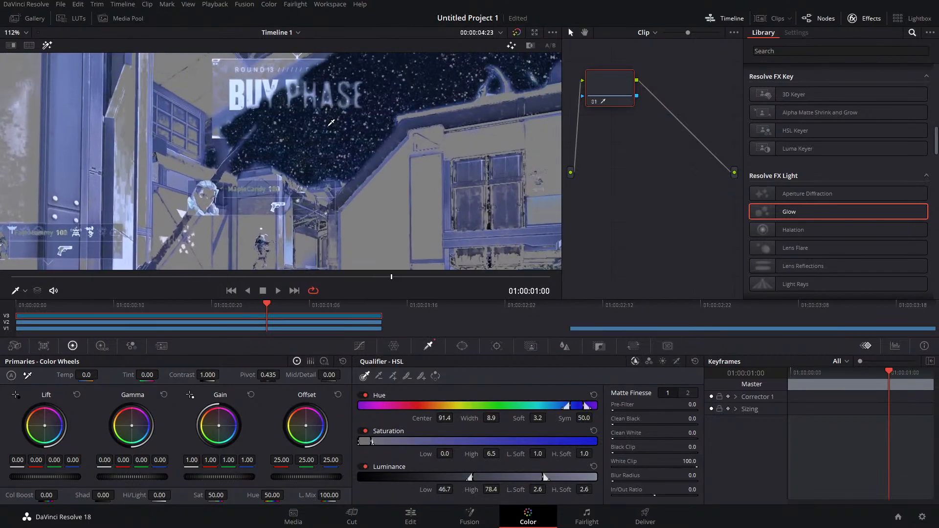
pyautogui.click(284, 135)
pyautogui.scroll(-4, 284, 135)
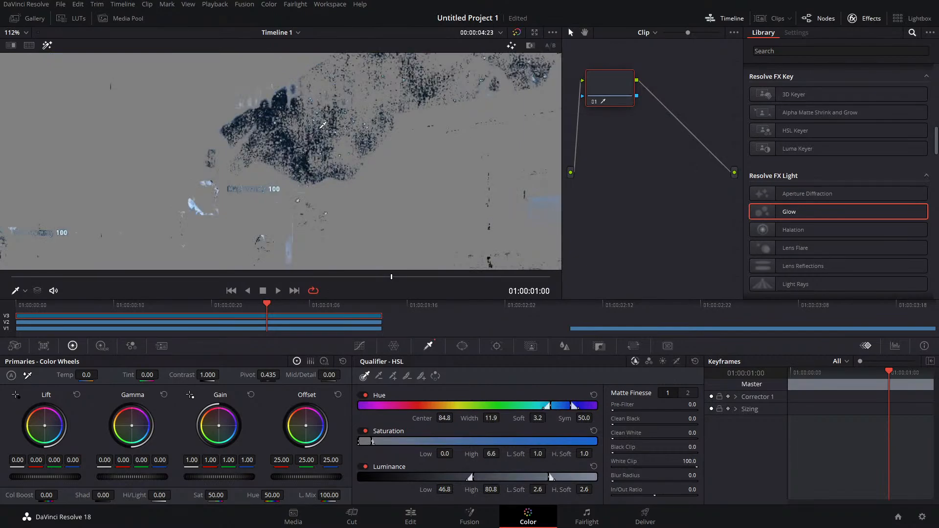
pyautogui.click(322, 125)
pyautogui.moveTo(337, 125)
pyautogui.mouseDown()
pyautogui.moveTo(374, 115)
pyautogui.moveTo(370, 123)
pyautogui.mouseUp()
pyautogui.click(321, 146)
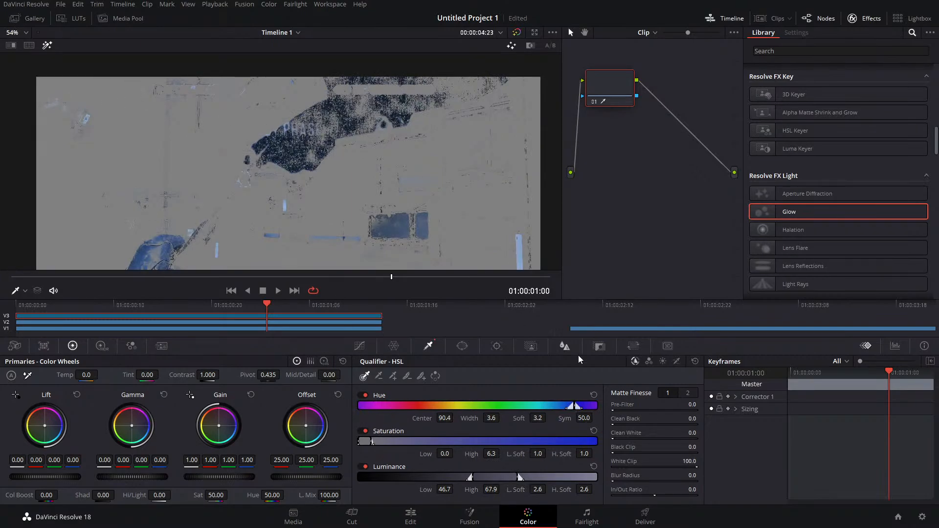
# Step: Refine the sky matte with Morph Op Grow, Morph Radius 22.3, Denoise 14.9, Shadow 111.2, Midtone 40.5, Highlight 24.4 and Post-Filter 48.8
pyautogui.click(688, 393)
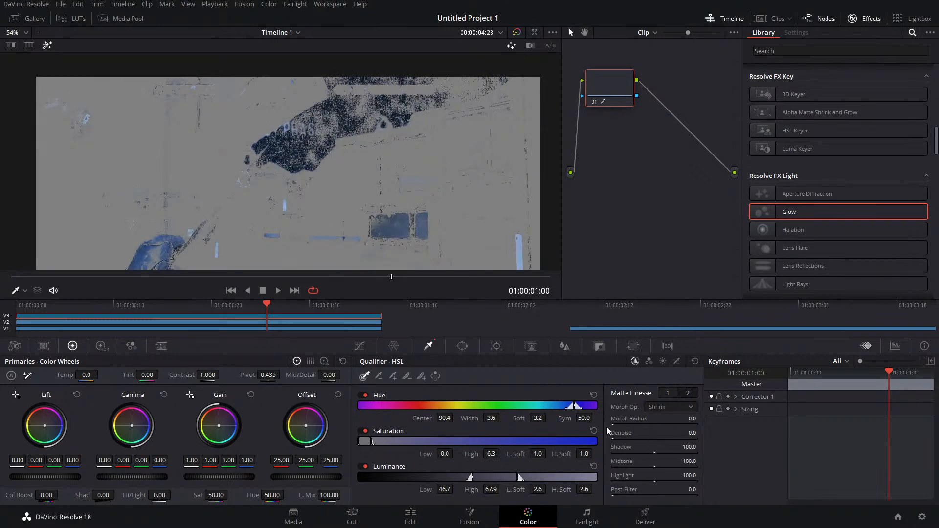
pyautogui.moveTo(614, 433); pyautogui.dragTo(631, 423)
pyautogui.click(670, 407)
pyautogui.click(659, 430)
pyautogui.moveTo(654, 453); pyautogui.dragTo(654, 496)
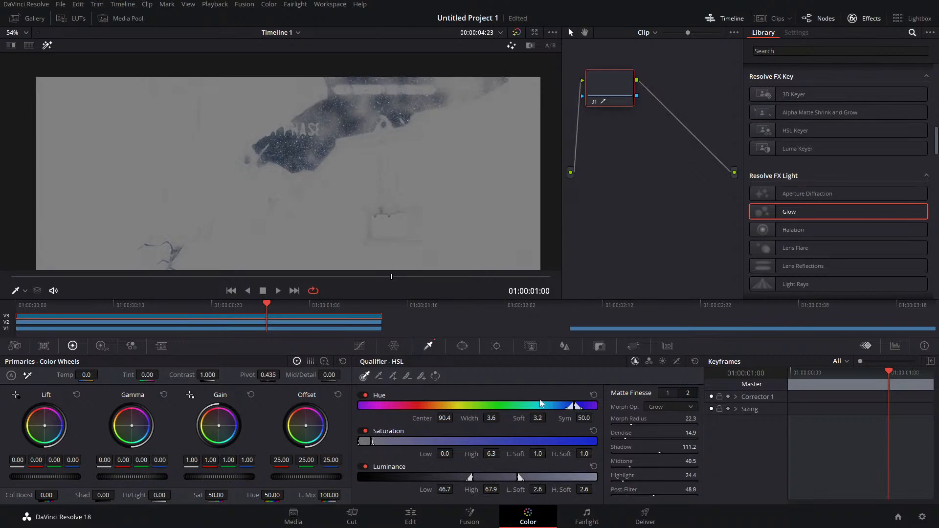
# Step: Set the sky matte's Clean Black to 7.5, Clean White to 80.9, Black Clip to 1.2, White Clip to 44.5 and In/Out Ratio to -39.7
pyautogui.click(667, 394)
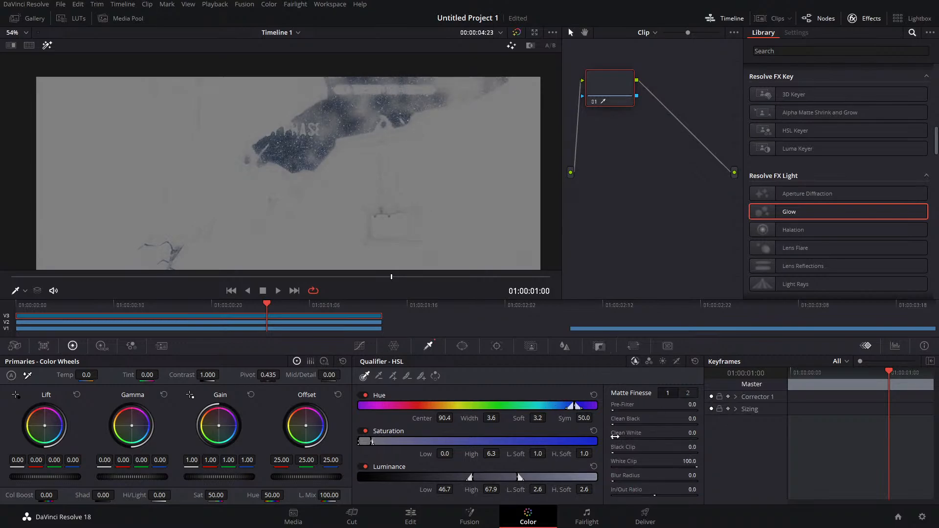
pyautogui.moveTo(614, 439); pyautogui.dragTo(680, 438)
pyautogui.moveTo(612, 453)
pyautogui.mouseDown()
pyautogui.moveTo(632, 453)
pyautogui.moveTo(614, 453)
pyautogui.mouseUp()
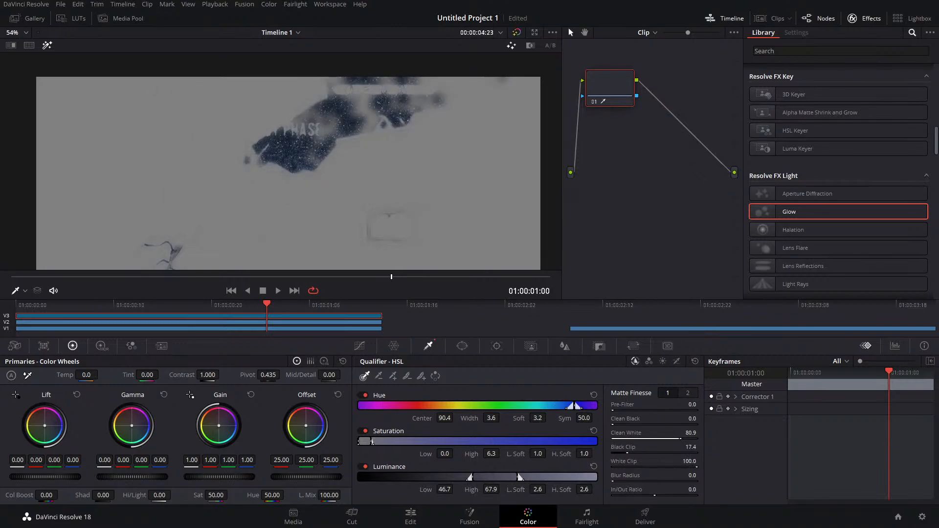
pyautogui.moveTo(696, 468); pyautogui.dragTo(651, 468)
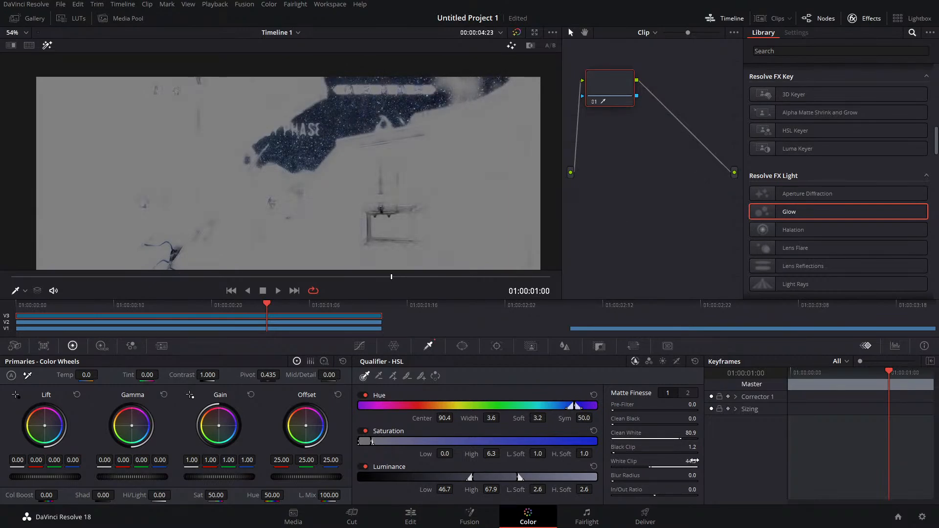
pyautogui.moveTo(613, 424); pyautogui.dragTo(618, 424)
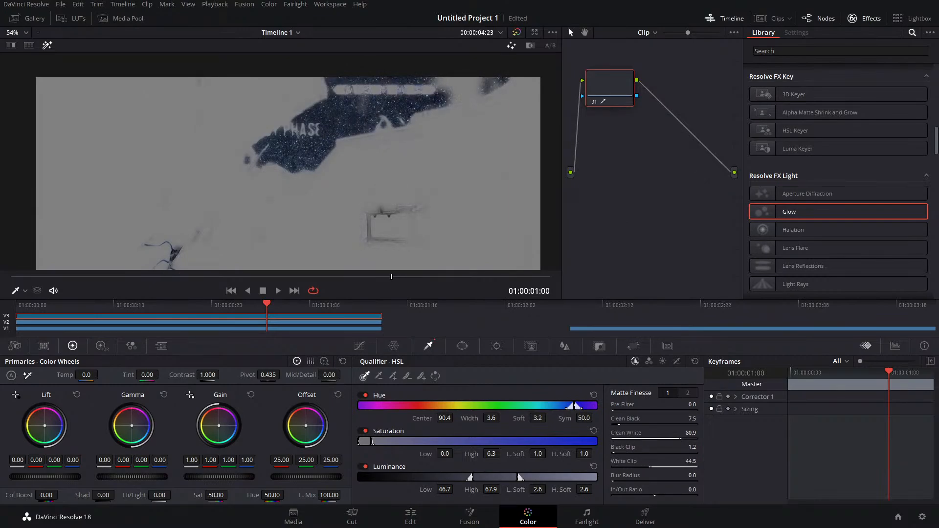
pyautogui.moveTo(655, 495); pyautogui.dragTo(637, 495)
pyautogui.scroll(-2, 402, 213)
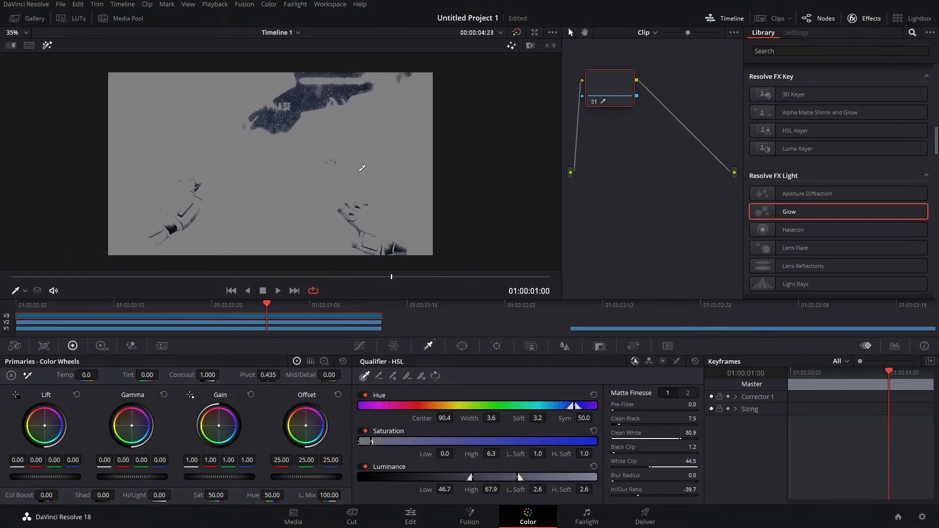
# Step: Turn off Highlight and try Glow on node 01 with Shine Threshold 1.000, Gain 2.000, and default Gamma and Saturation
pyautogui.click(47, 45)
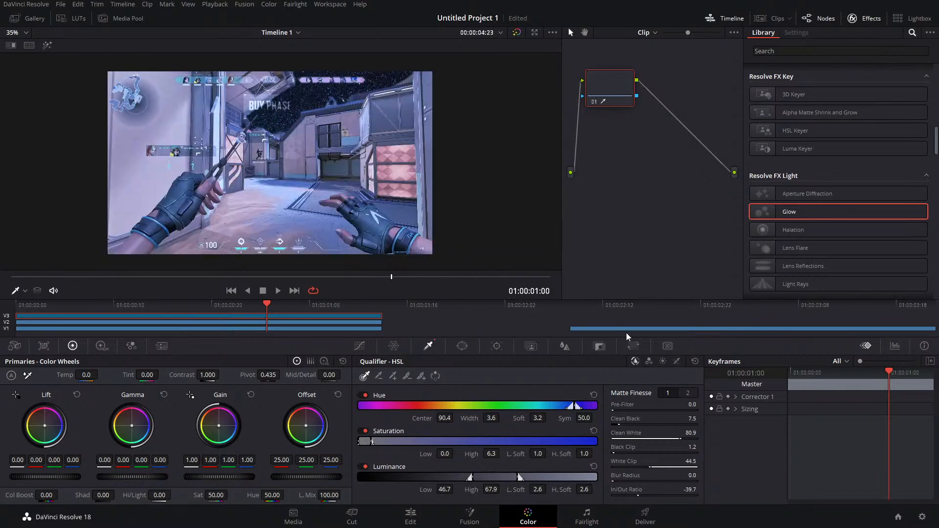
pyautogui.moveTo(789, 213); pyautogui.dragTo(611, 91)
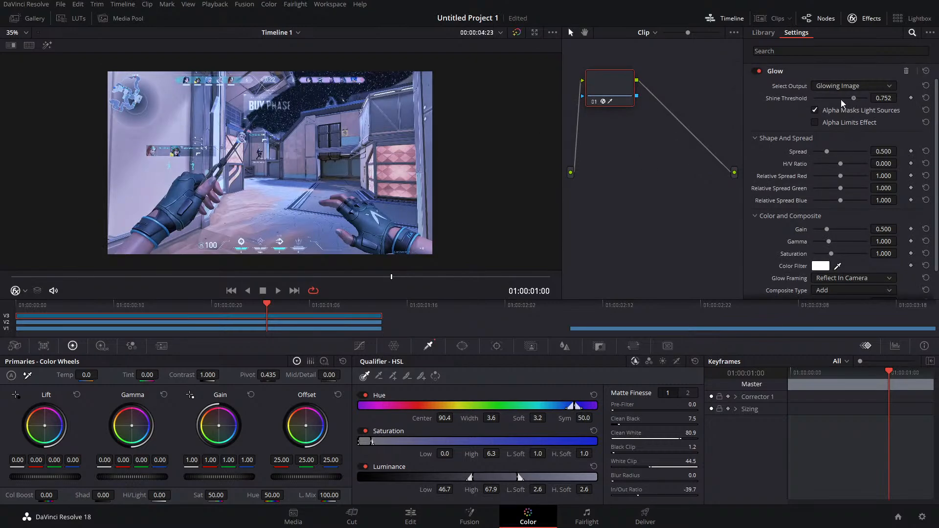
pyautogui.moveTo(842, 99); pyautogui.dragTo(869, 99)
pyautogui.moveTo(829, 229); pyautogui.dragTo(894, 229)
pyautogui.moveTo(813, 241); pyautogui.dragTo(896, 247)
pyautogui.moveTo(832, 254); pyautogui.dragTo(858, 255)
pyautogui.click(926, 253)
pyautogui.click(926, 241)
# Step: Try a color wheel Gain of 1.76 and an Offset of 36.45, and reset node 01's grade
pyautogui.moveTo(227, 478)
pyautogui.mouseDown()
pyautogui.moveTo(211, 477)
pyautogui.moveTo(238, 477)
pyautogui.mouseUp()
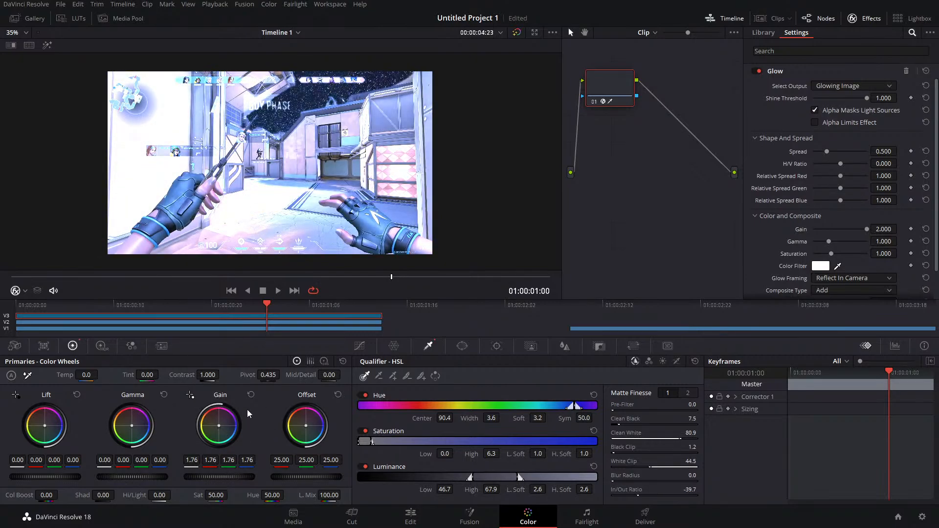
pyautogui.click(251, 395)
pyautogui.moveTo(321, 477); pyautogui.dragTo(342, 477)
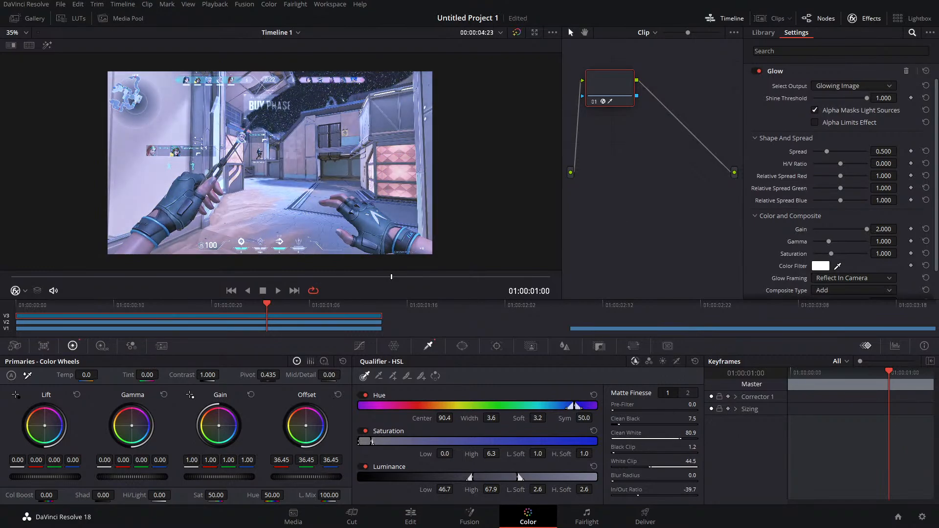
pyautogui.click(339, 395)
pyautogui.rightClick(610, 92)
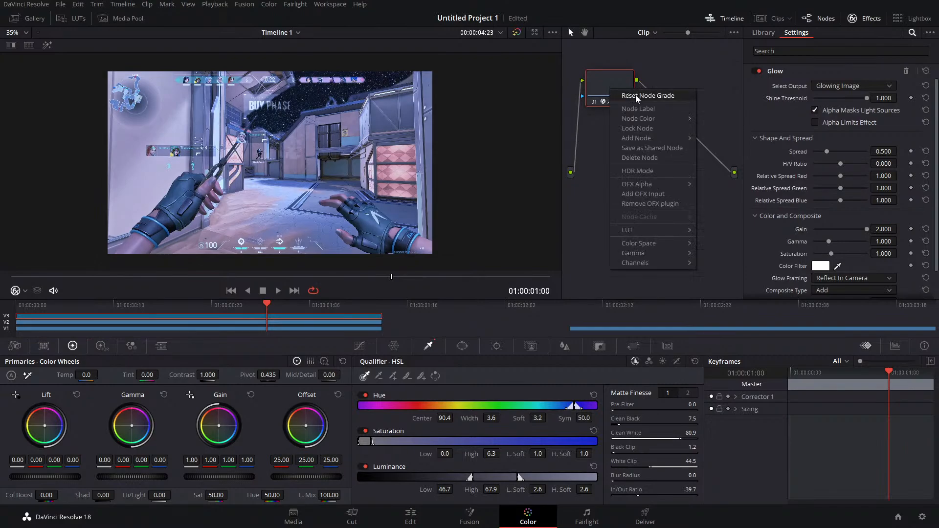
pyautogui.click(639, 95)
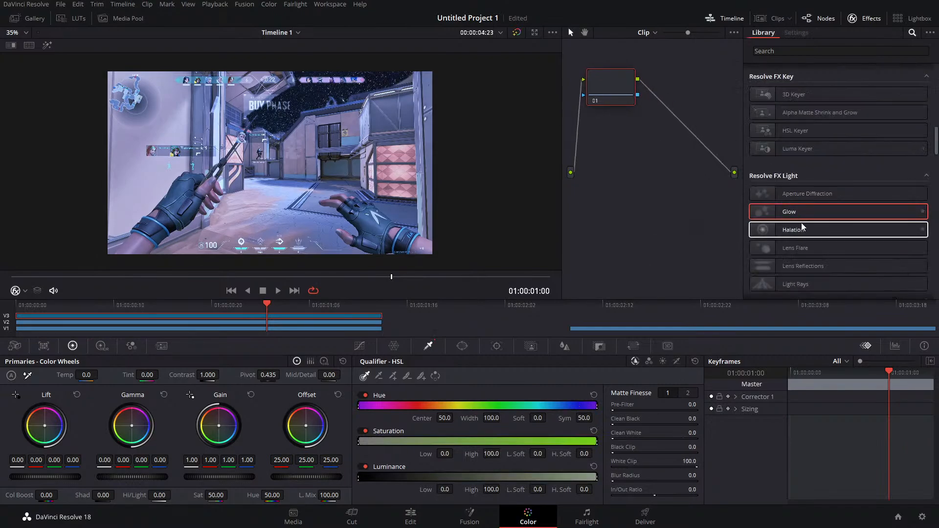
# Step: Apply the Resolve FX Lens Reflections effect to node 01 at Full quality and look through its Isolation Controls
pyautogui.moveTo(785, 267); pyautogui.dragTo(605, 82)
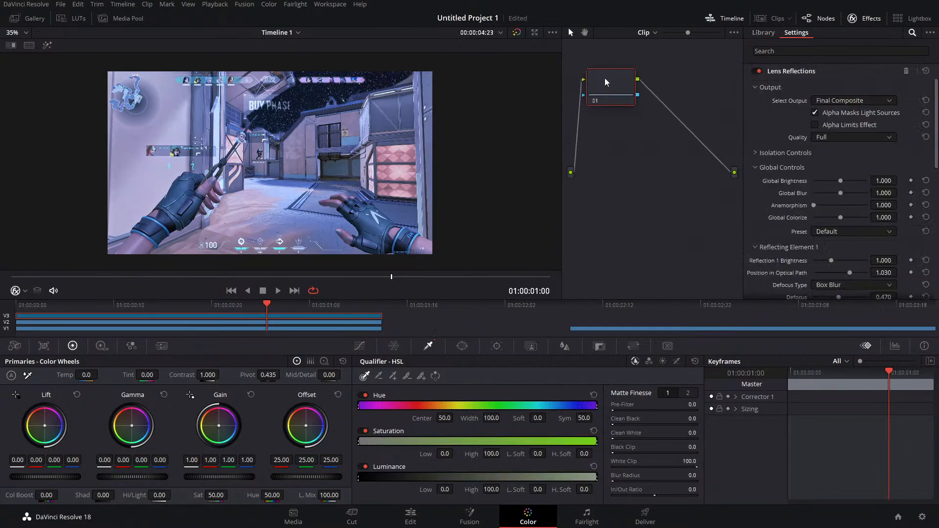
pyautogui.click(854, 137)
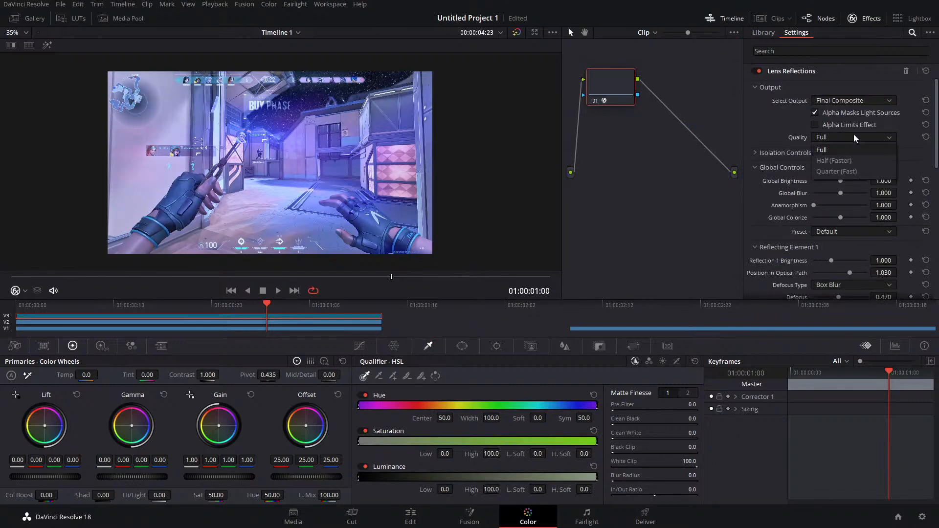
pyautogui.click(852, 148)
pyautogui.click(756, 153)
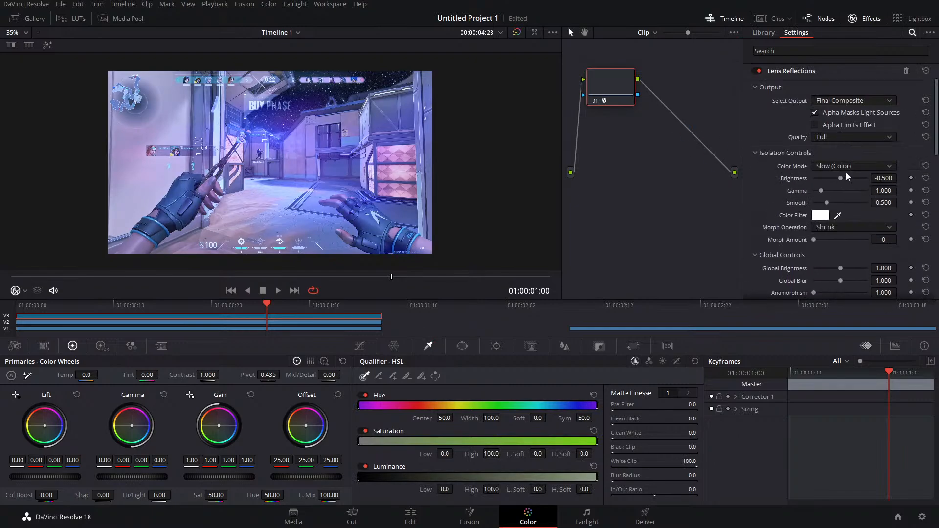
pyautogui.click(756, 153)
# Step: Try the Bokeh and Glints presets of Lens Reflections, scrubbing through the clip with each
pyautogui.click(852, 232)
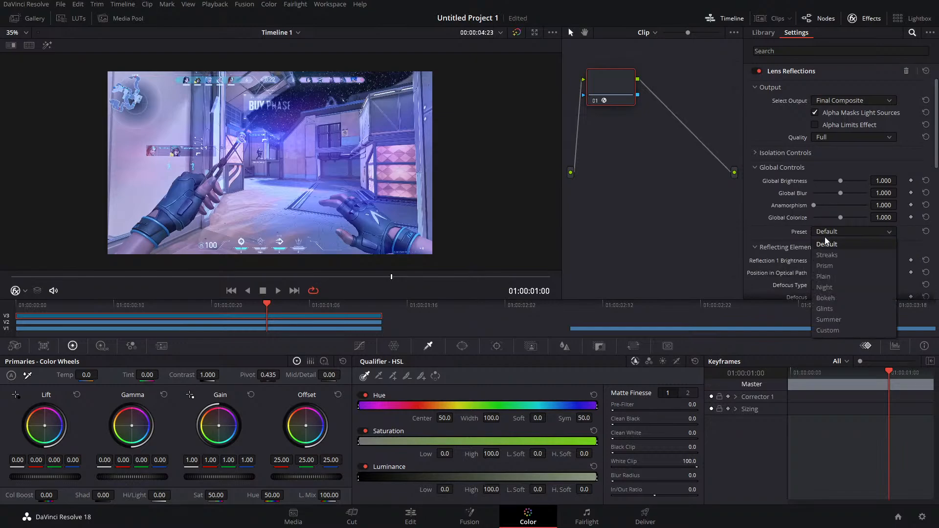
pyautogui.click(831, 300)
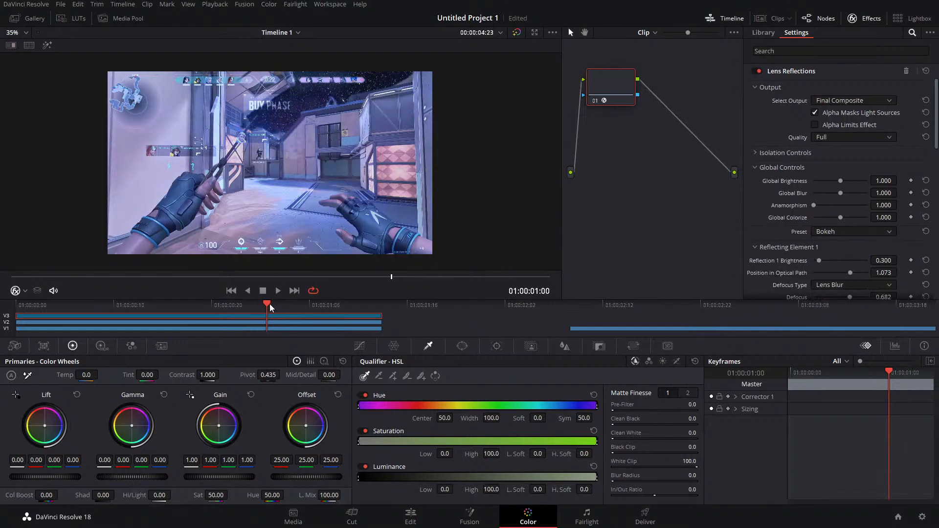
pyautogui.moveTo(268, 304); pyautogui.dragTo(358, 312)
pyautogui.click(850, 230)
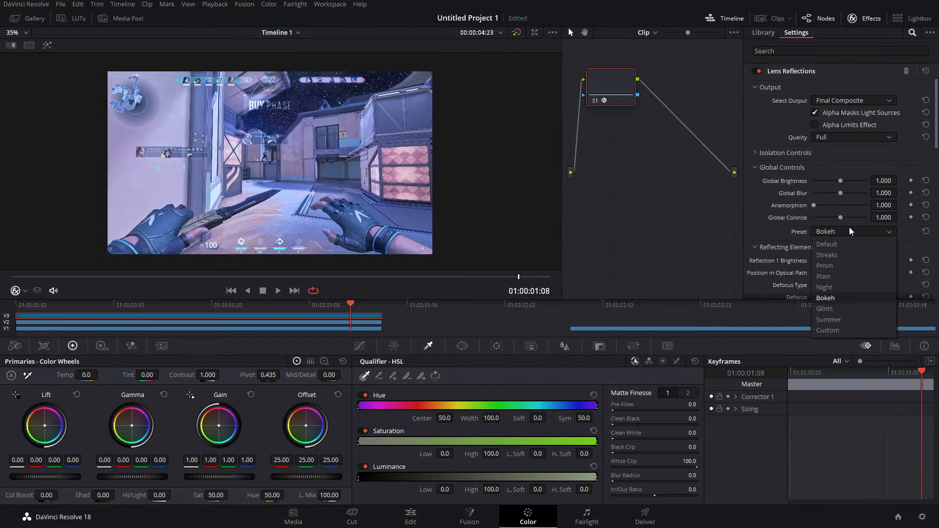
pyautogui.click(832, 309)
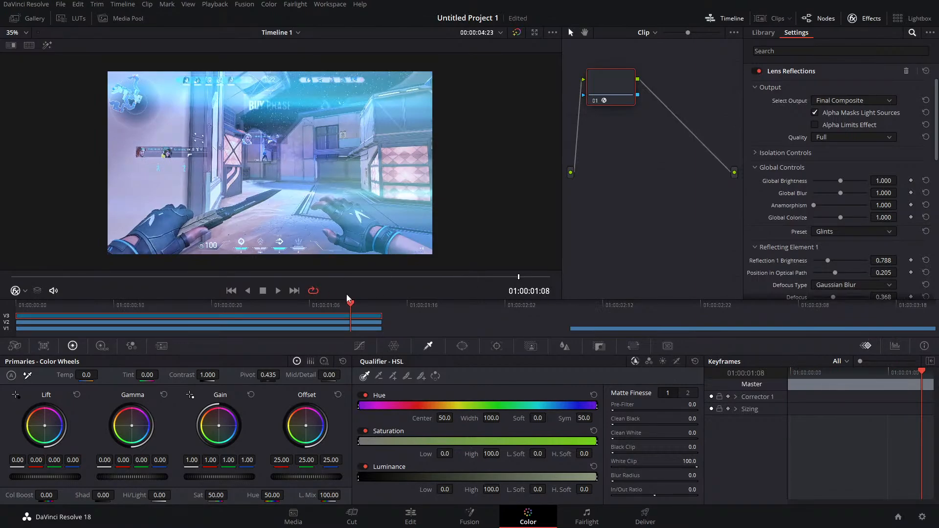
pyautogui.moveTo(347, 303); pyautogui.dragTo(236, 306)
# Step: Try the Streaks and Plain presets of Lens Reflections, checking Streaks on other frames
pyautogui.click(844, 231)
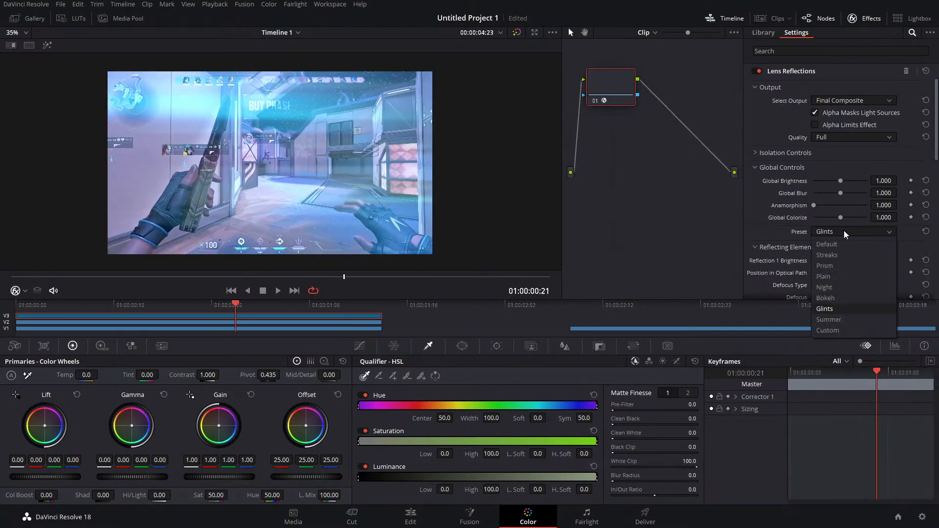
pyautogui.click(842, 255)
pyautogui.moveTo(230, 306)
pyautogui.mouseDown()
pyautogui.moveTo(19, 313)
pyautogui.moveTo(292, 308)
pyautogui.mouseUp()
pyautogui.click(865, 231)
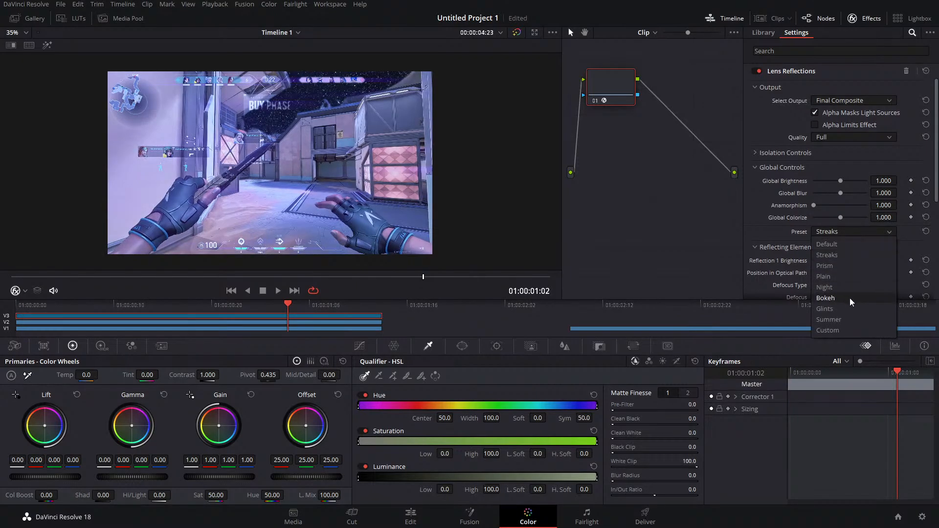
pyautogui.click(841, 277)
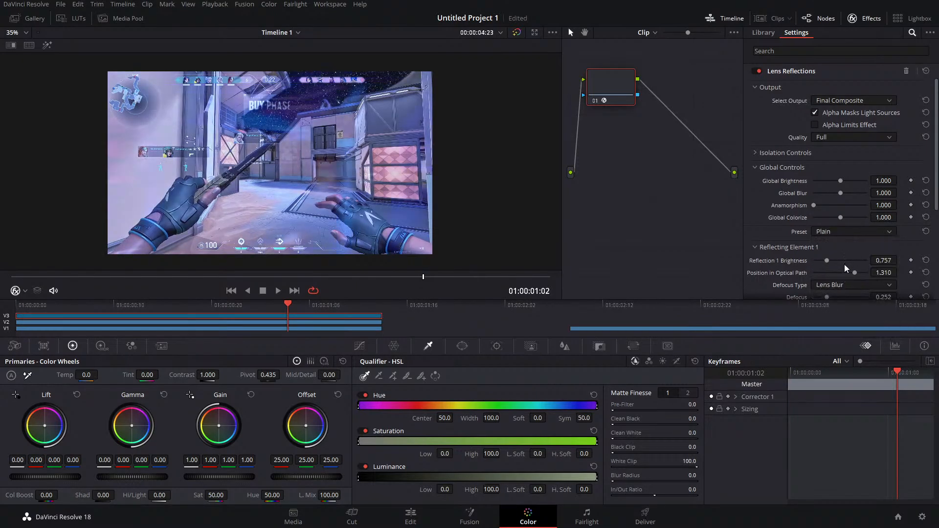
# Step: Set the Lens Reflections preset to Night and play the clip from near its start
pyautogui.click(844, 228)
pyautogui.click(849, 284)
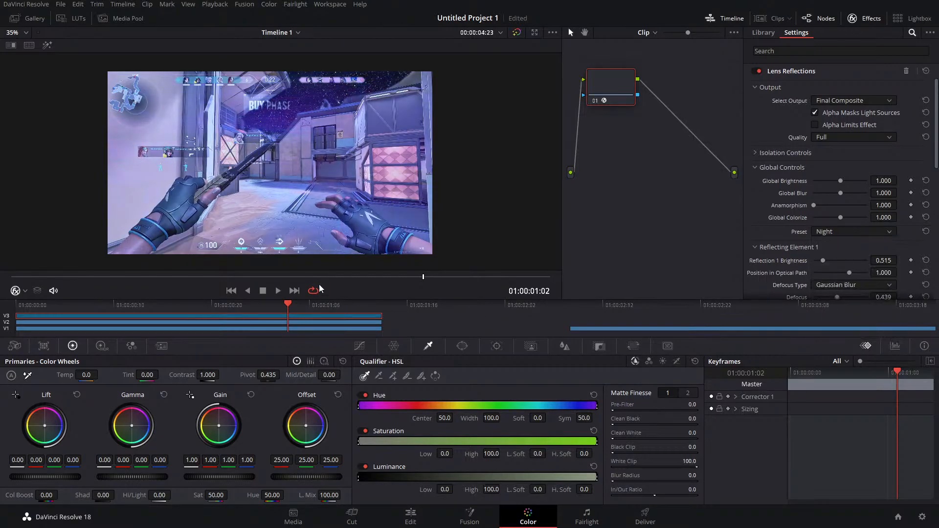
pyautogui.moveTo(287, 303); pyautogui.dragTo(68, 316)
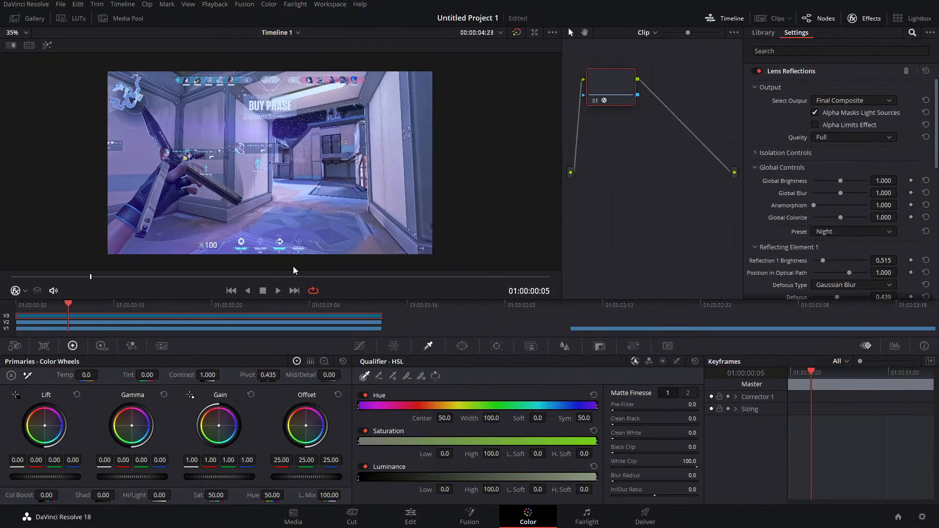
pyautogui.click(282, 288)
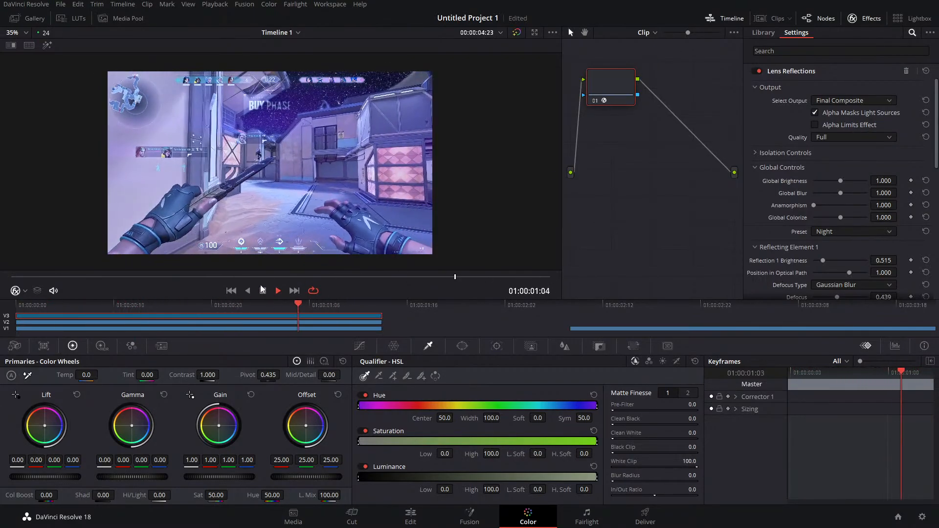
# Step: Add a serial node after the Lens Reflections node 01
pyautogui.rightClick(606, 93)
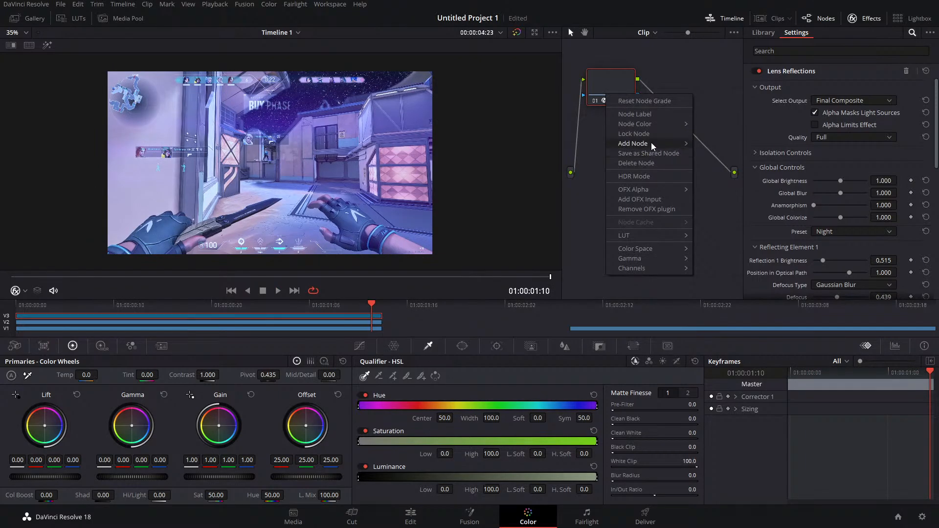
pyautogui.moveTo(651, 143)
pyautogui.click(705, 143)
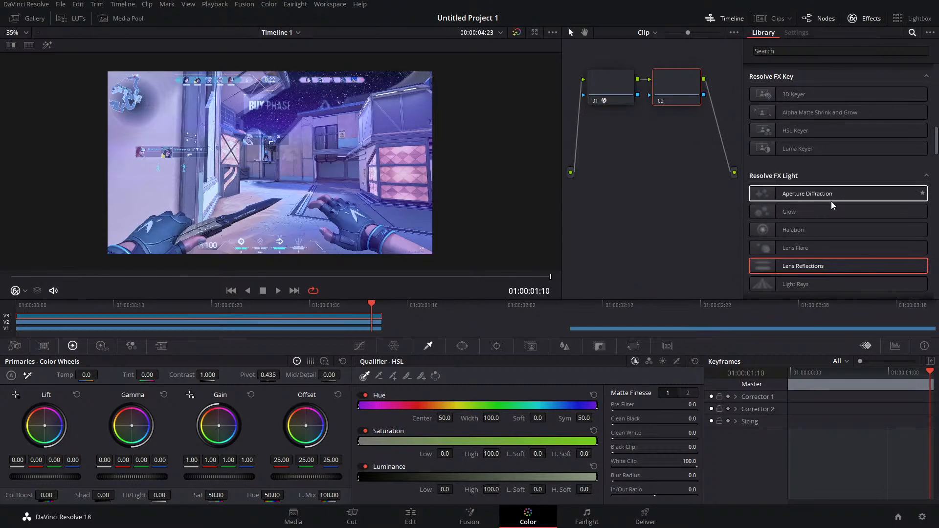
# Step: Try Aperture Diffraction on node 02 with Result Gamma at 0.500, and remove the effect from the node
pyautogui.moveTo(831, 201); pyautogui.dragTo(672, 80)
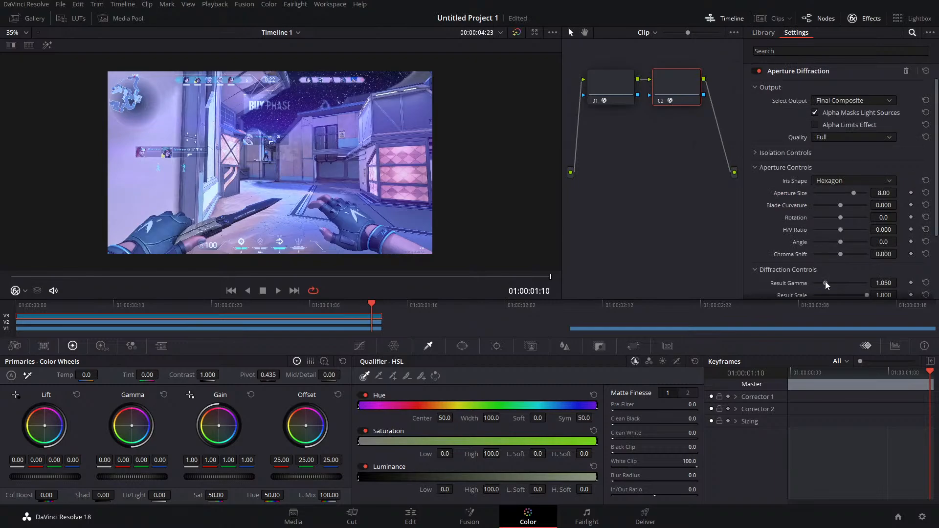
pyautogui.moveTo(893, 280); pyautogui.dragTo(740, 293)
pyautogui.rightClick(673, 86)
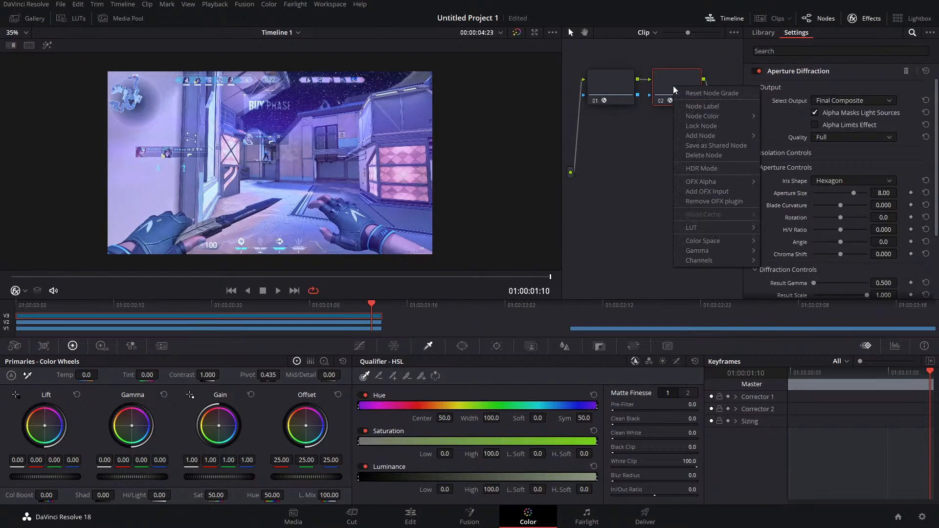
pyautogui.click(714, 201)
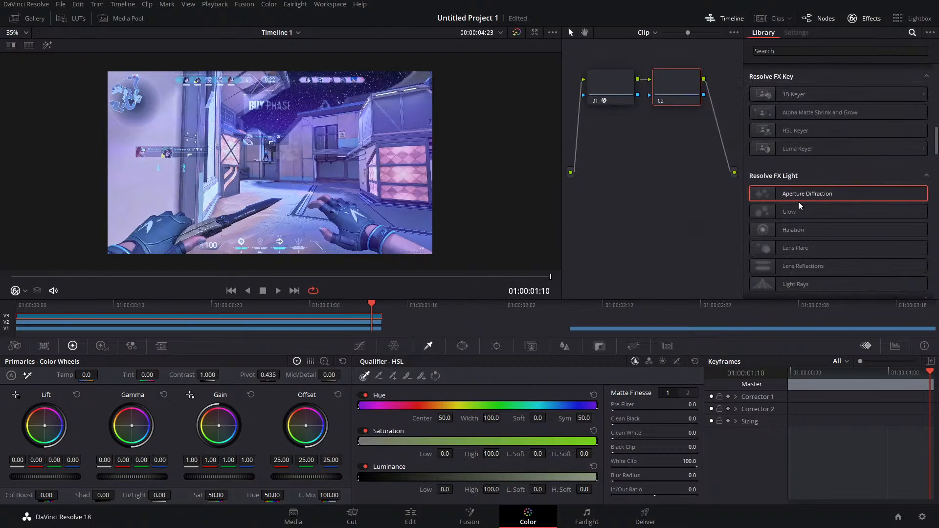
# Step: Try Halation on node 02 with an isolation Threshold of 0.027, and reset the node's grade
pyautogui.scroll(-1, 802, 204)
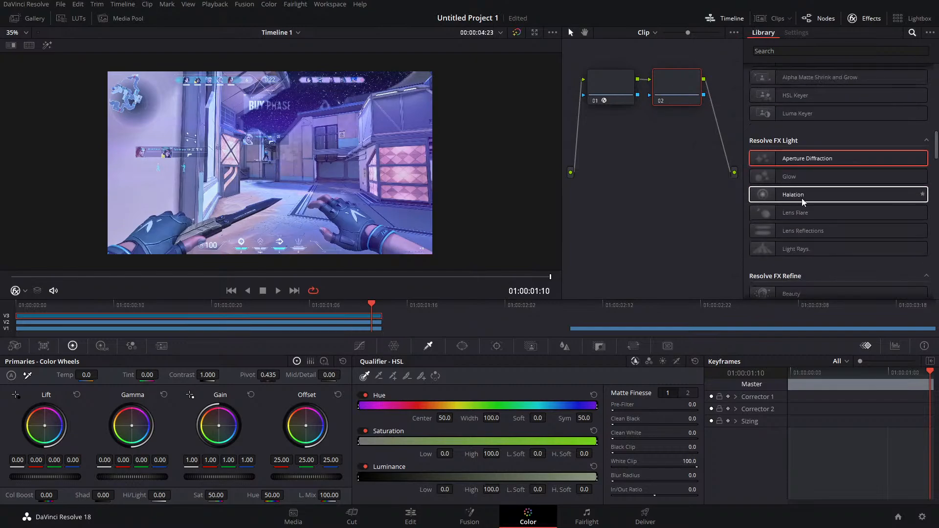
pyautogui.moveTo(802, 200); pyautogui.dragTo(675, 90)
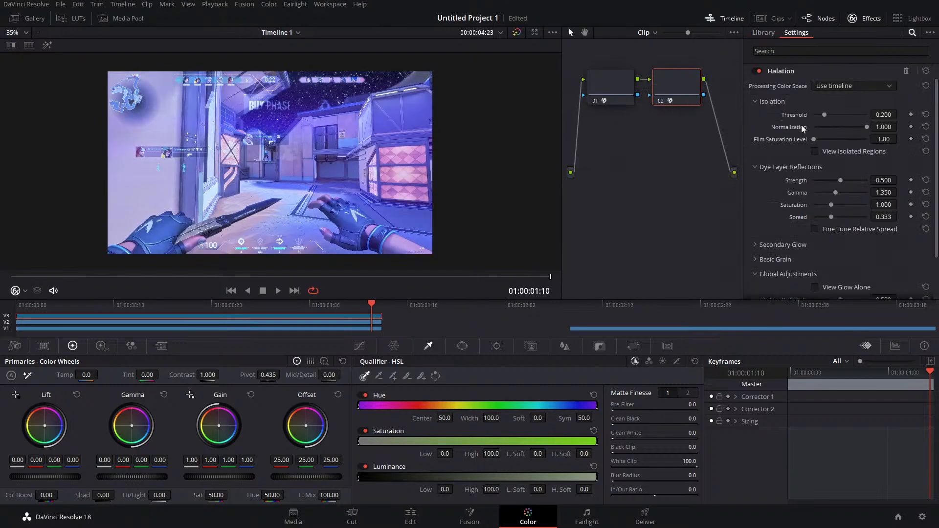
pyautogui.moveTo(816, 119)
pyautogui.mouseDown()
pyautogui.moveTo(839, 113)
pyautogui.moveTo(812, 123)
pyautogui.mouseUp()
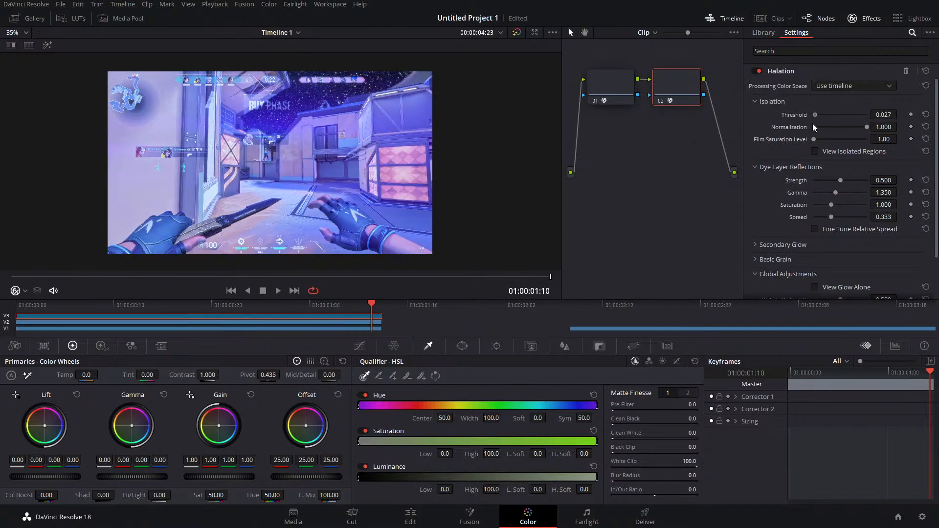
pyautogui.rightClick(676, 82)
pyautogui.click(685, 91)
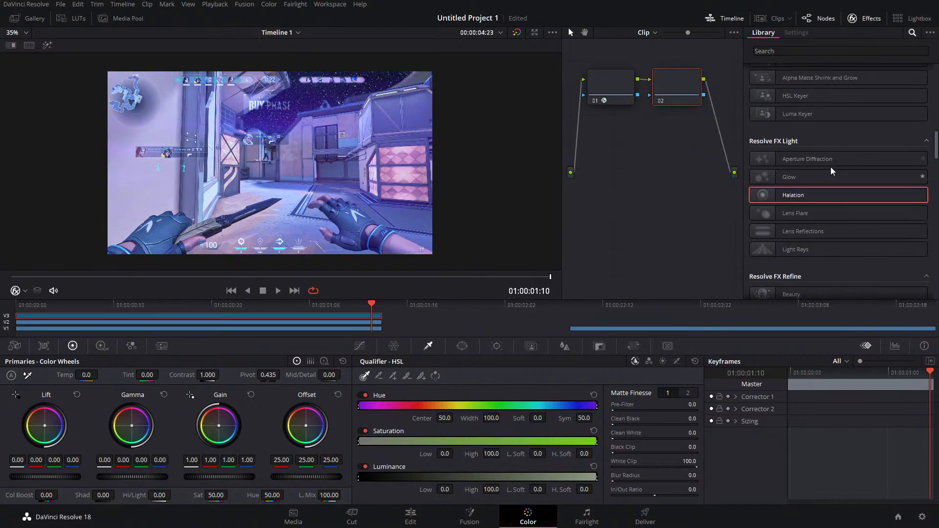
# Step: Try Glow on node 02 with Shine Threshold 0.863 and Spread 0.147, and reset the node's grade
pyautogui.moveTo(831, 176); pyautogui.dragTo(683, 89)
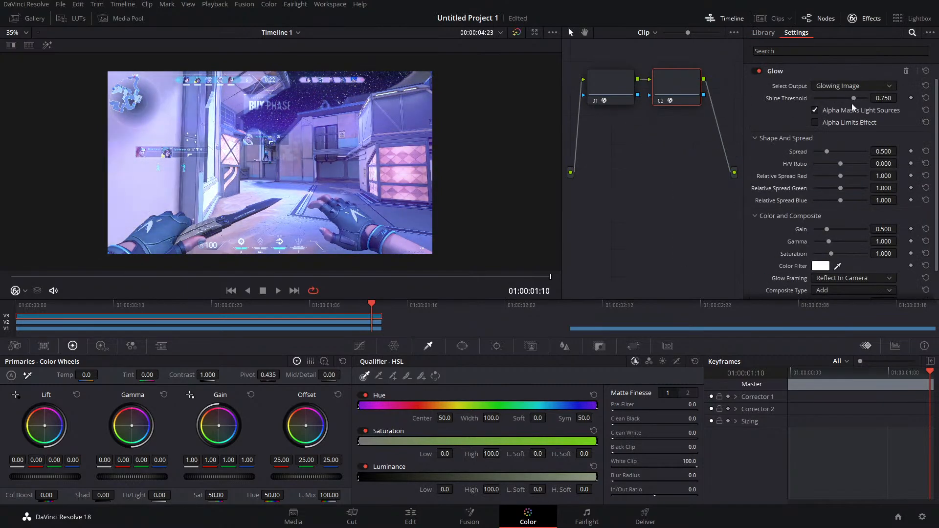
pyautogui.moveTo(853, 98)
pyautogui.mouseDown()
pyautogui.moveTo(833, 102)
pyautogui.moveTo(859, 99)
pyautogui.mouseUp()
pyautogui.moveTo(827, 151)
pyautogui.mouseDown()
pyautogui.moveTo(855, 145)
pyautogui.moveTo(810, 146)
pyautogui.moveTo(818, 143)
pyautogui.mouseUp()
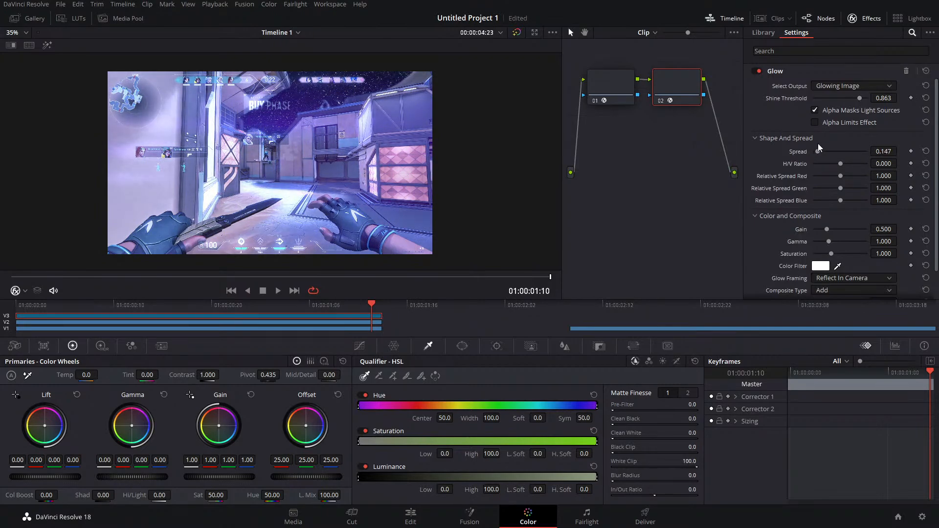
pyautogui.rightClick(684, 95)
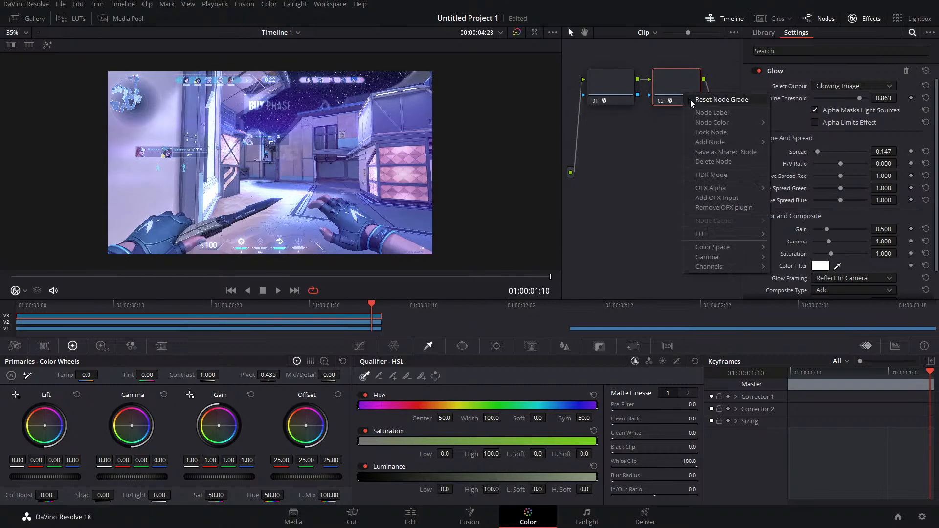
pyautogui.click(691, 99)
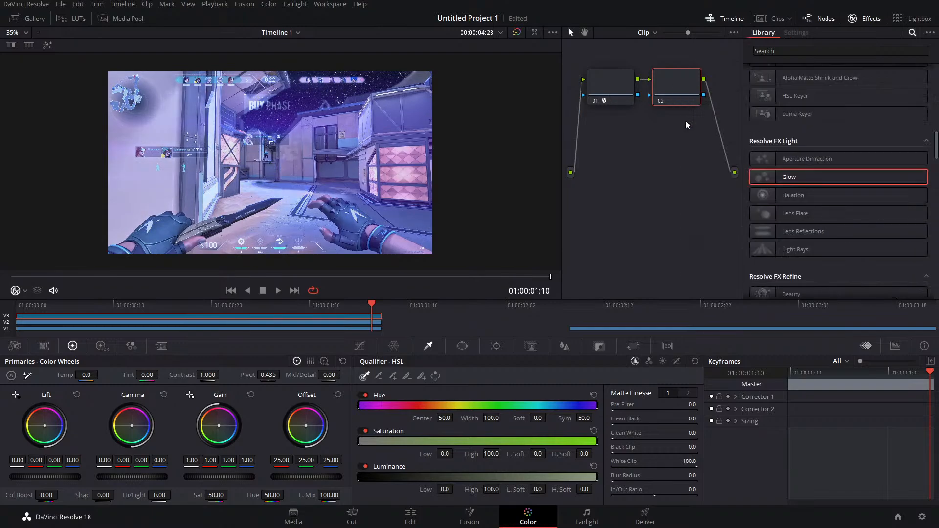
# Step: Return to the Edit page and view the composite near the start of the timeline, at 01:00:00:05
pyautogui.click(410, 516)
pyautogui.click(350, 312)
pyautogui.moveTo(350, 312); pyautogui.dragTo(333, 339)
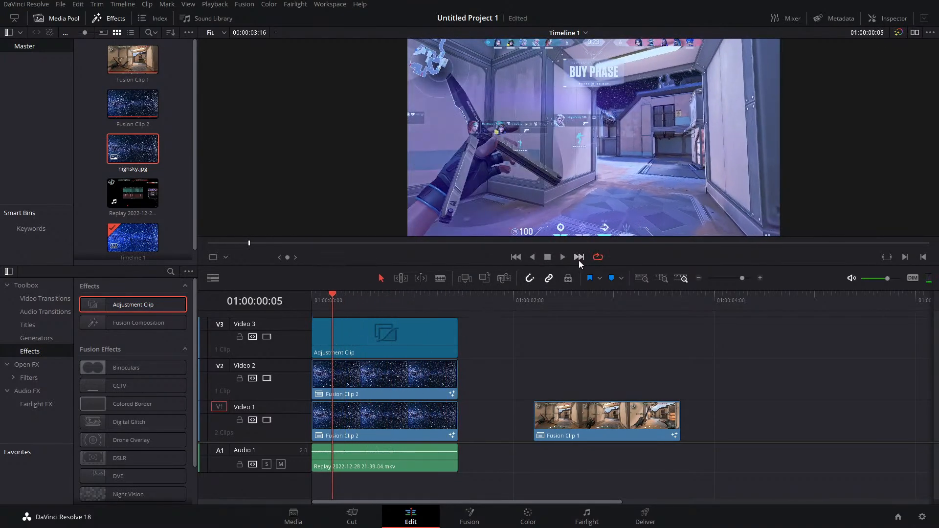